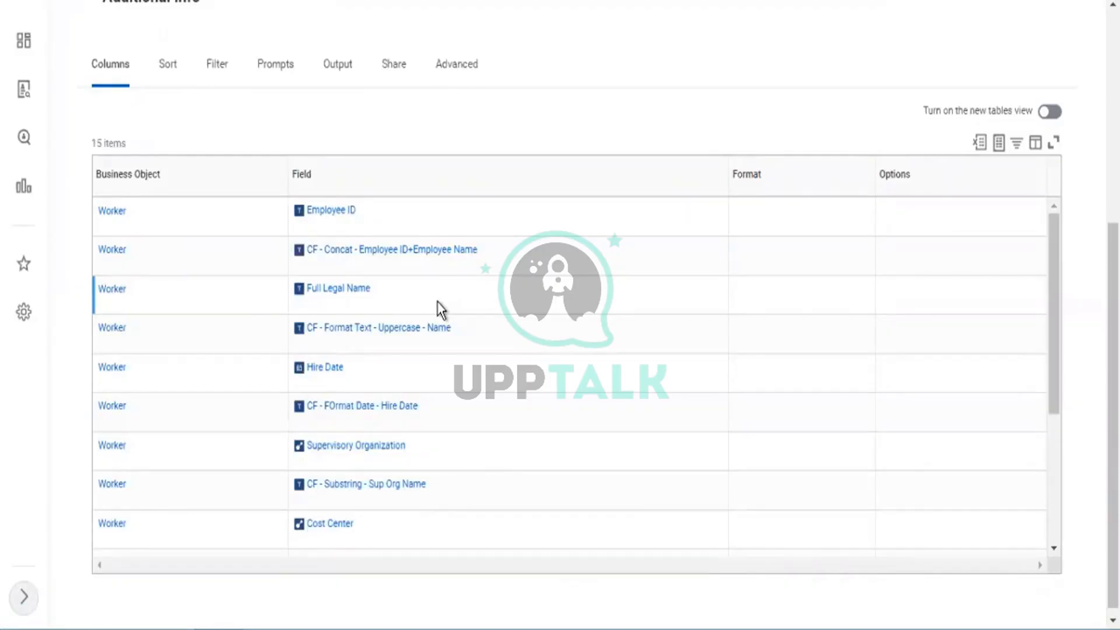
Step: Open the CF - Concat - Employee ID+Employee Name calculated field from the report's columns in a new tab
click(368, 213)
click(385, 298)
mouse_move(399, 290)
click(387, 257)
right_click(388, 252)
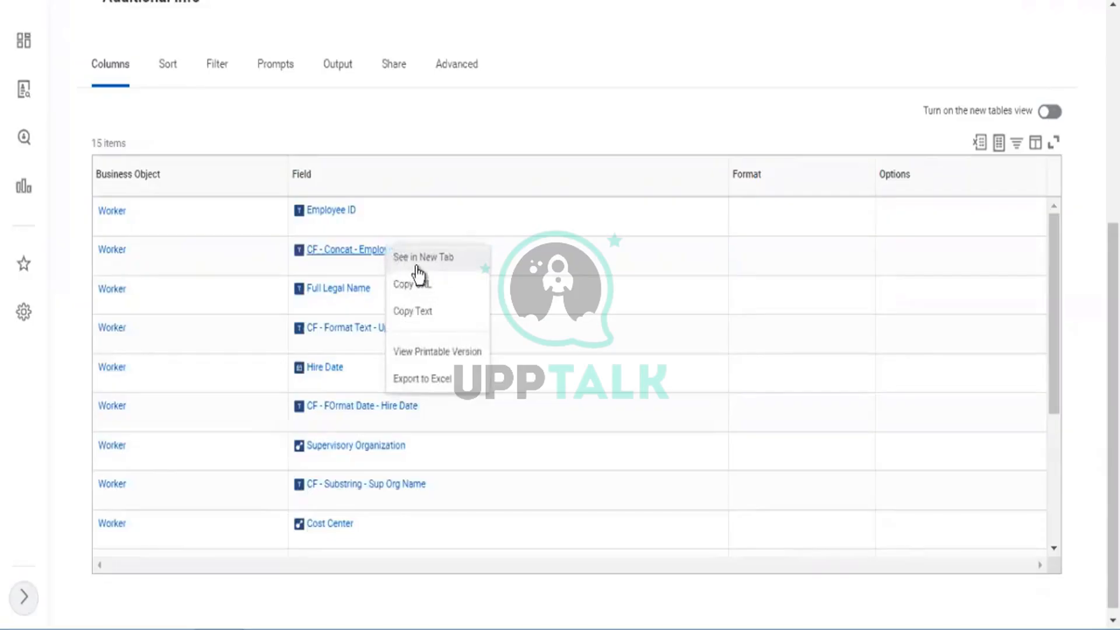
click(418, 257)
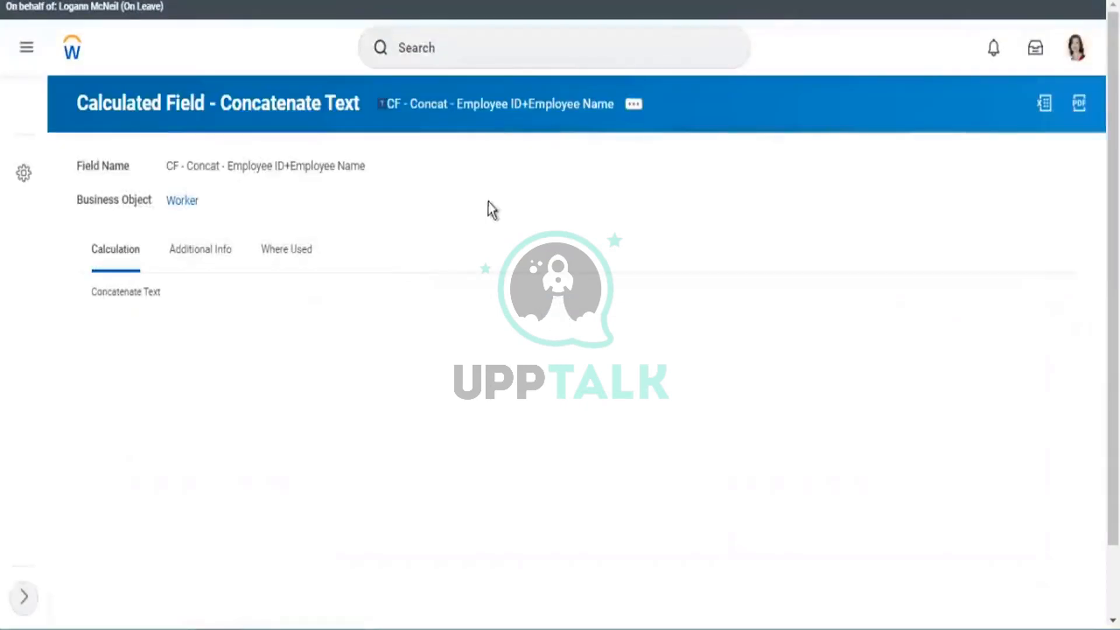
Step: Open the Concatenate Text calculated field for editing and review its component fields and their order
click(634, 105)
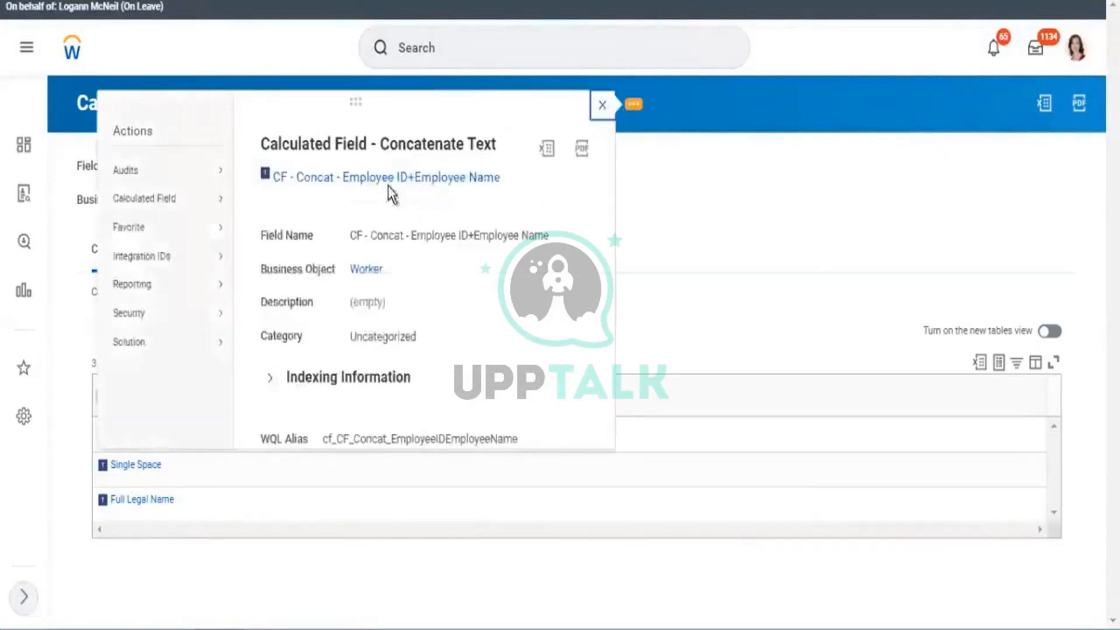
mouse_move(193, 199)
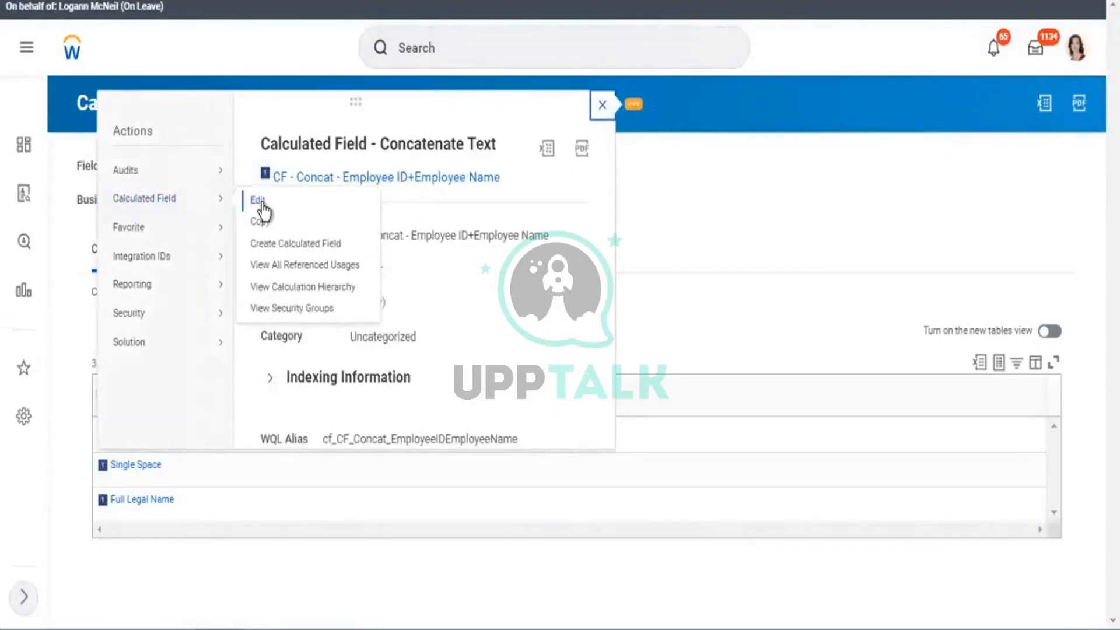
click(260, 202)
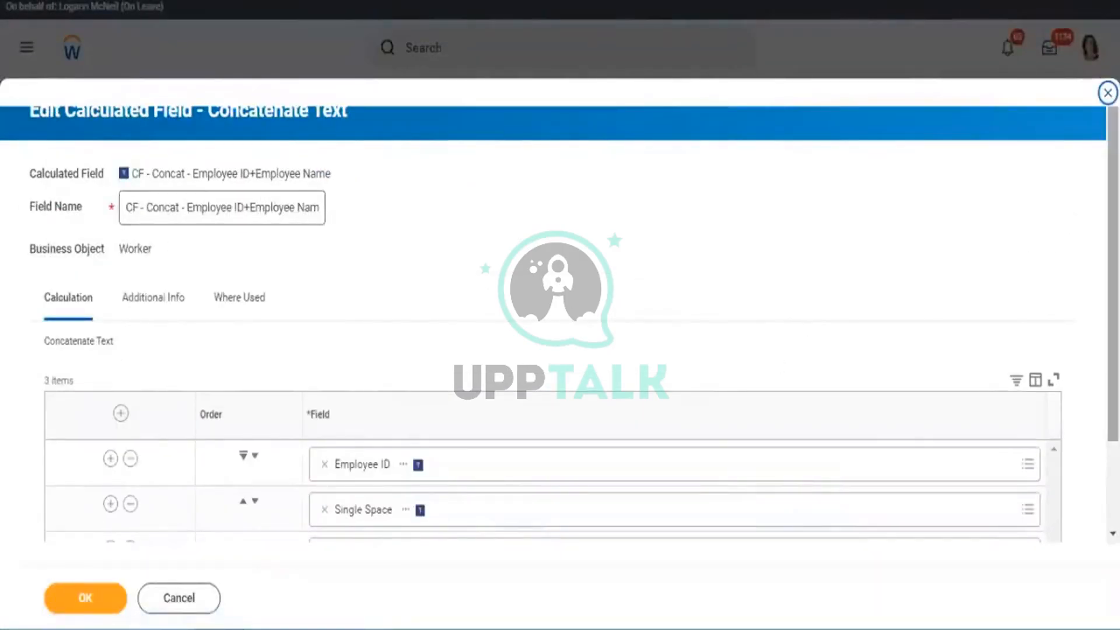
scroll(1113, 263, down, 2)
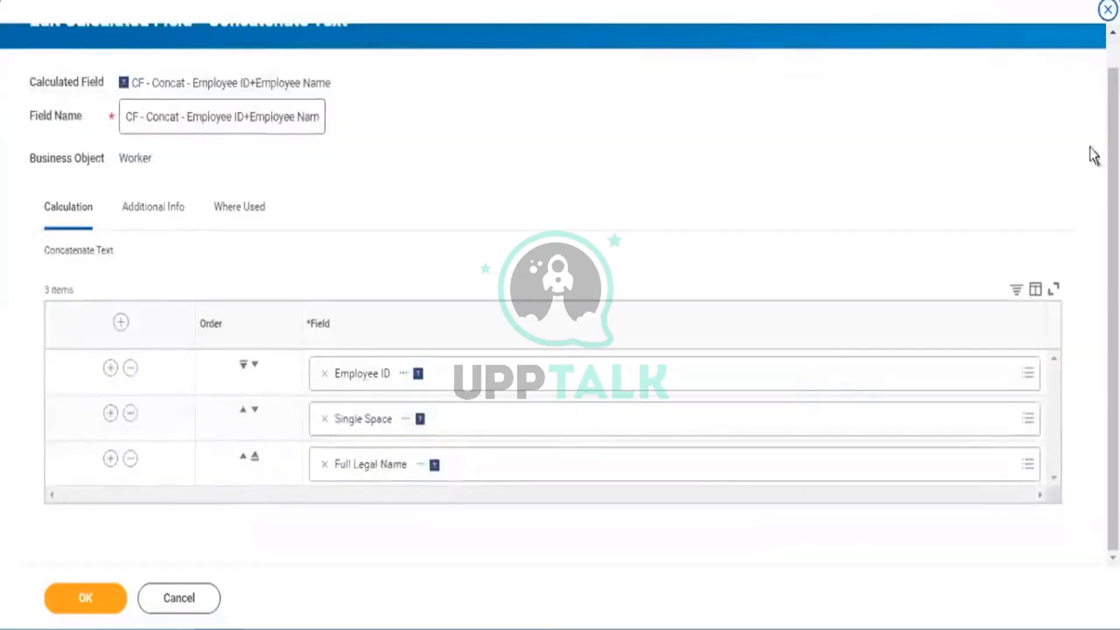
click(327, 354)
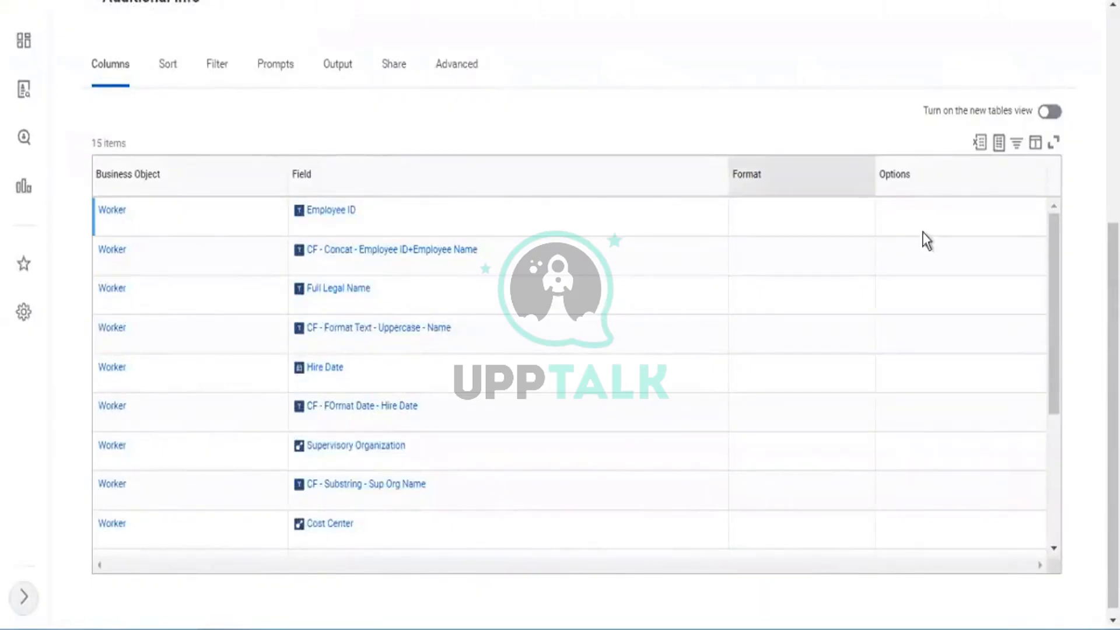
Step: Open the RPT - All Calculated Fields report for editing and show the field choices for the Employee ID column
drag(1113, 315, 1112, 105)
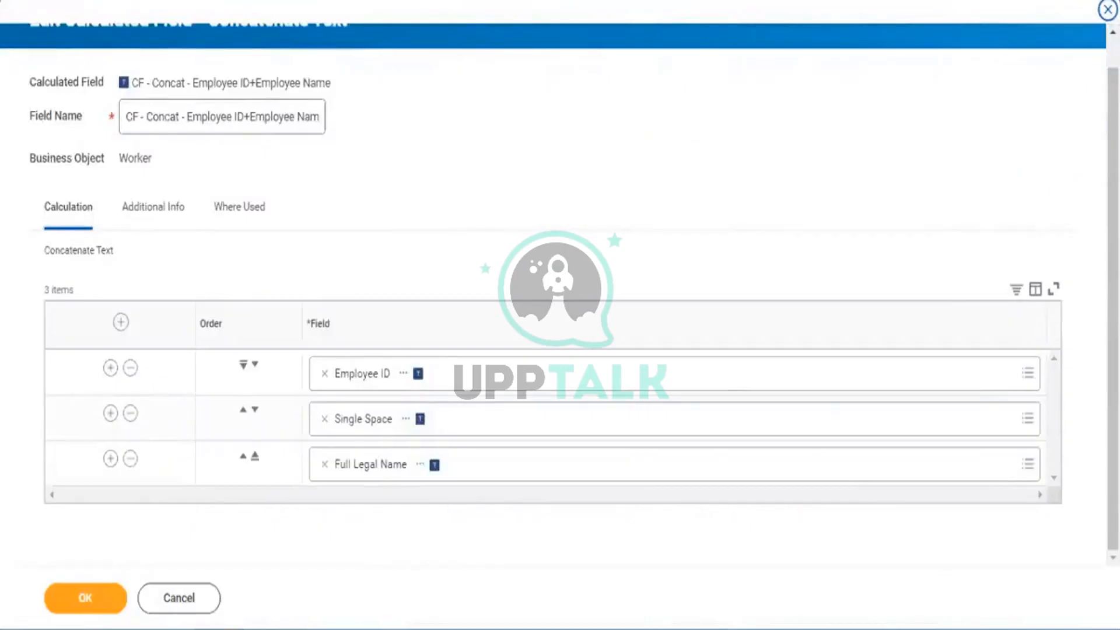
right_click(349, 0)
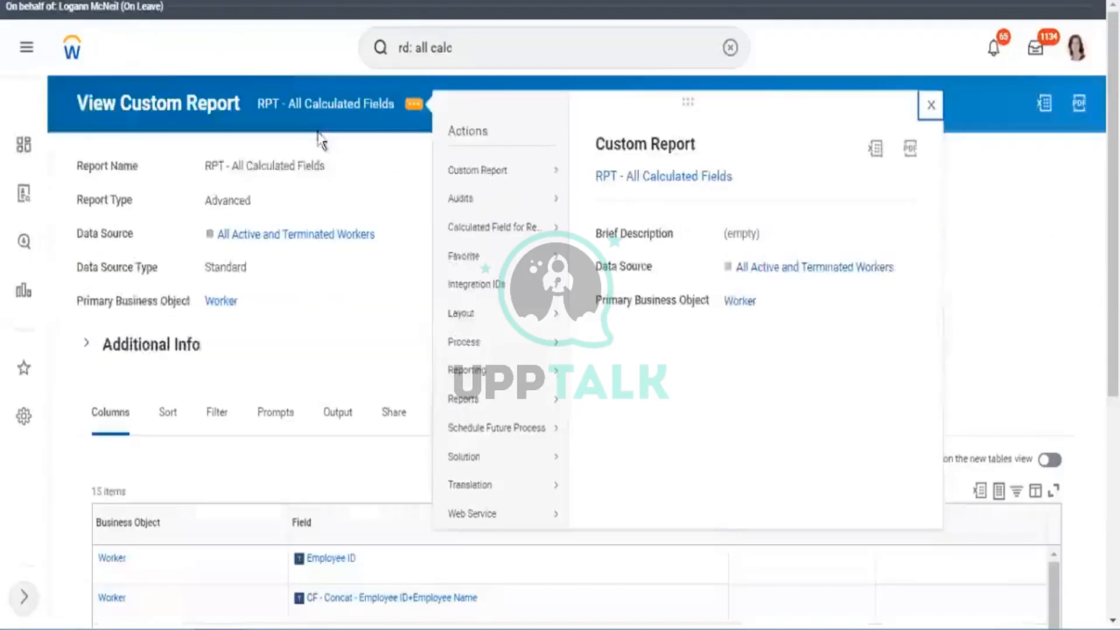
mouse_move(506, 199)
mouse_move(502, 170)
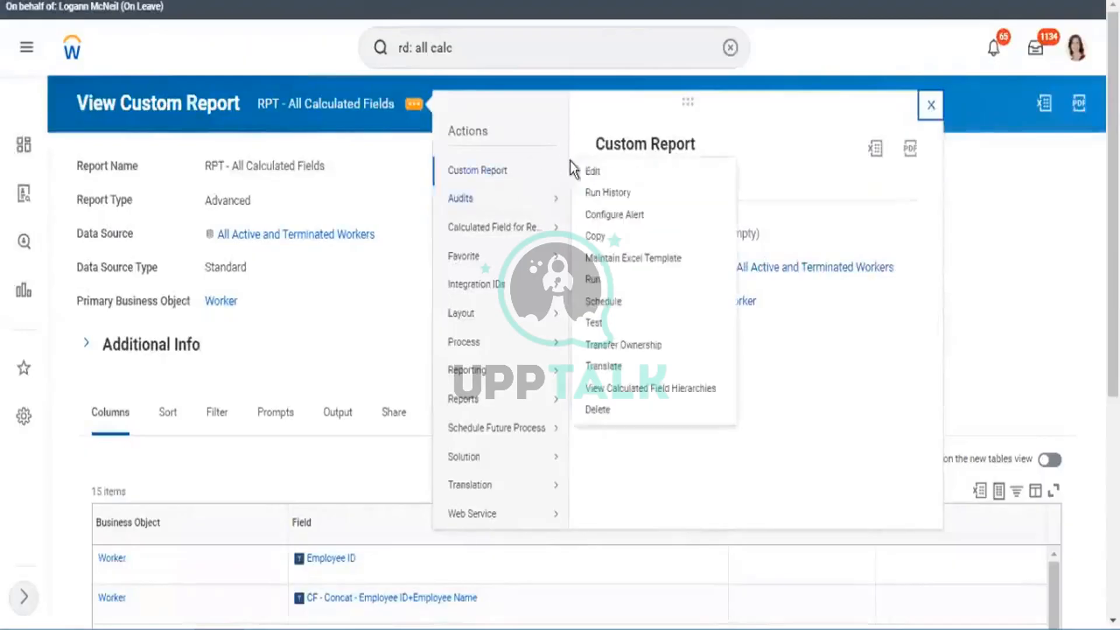
click(602, 173)
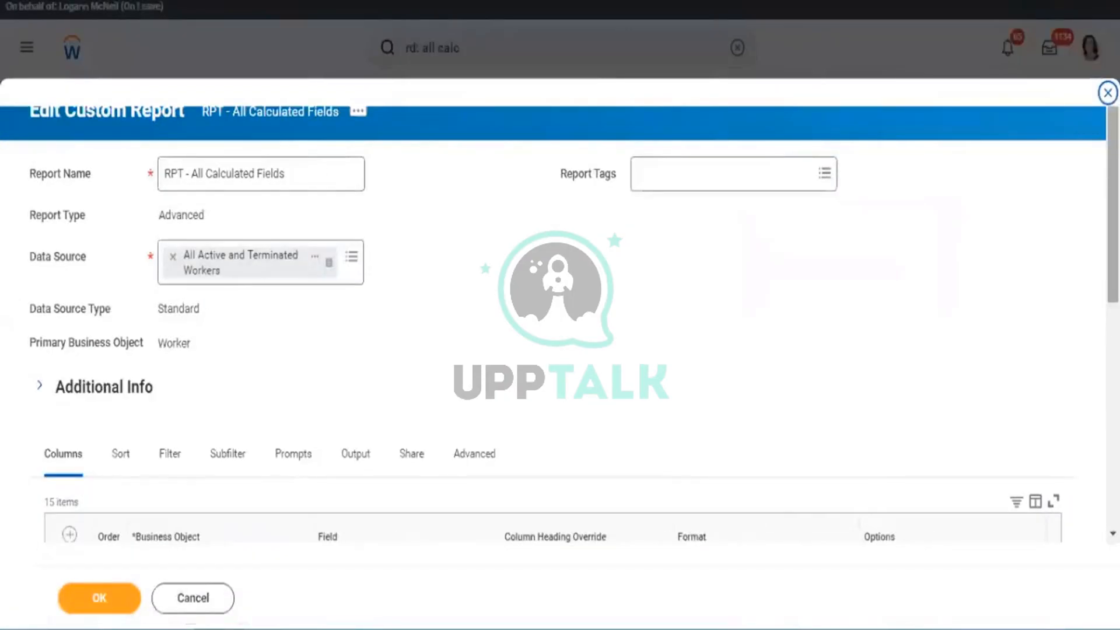
scroll(560, 327, down, 7)
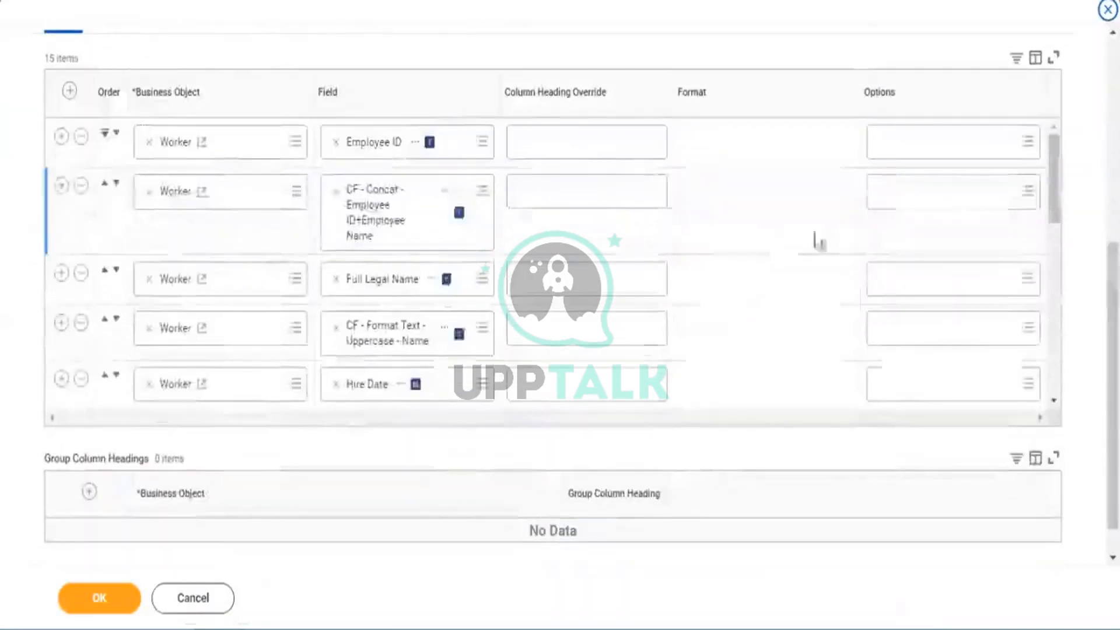
click(478, 141)
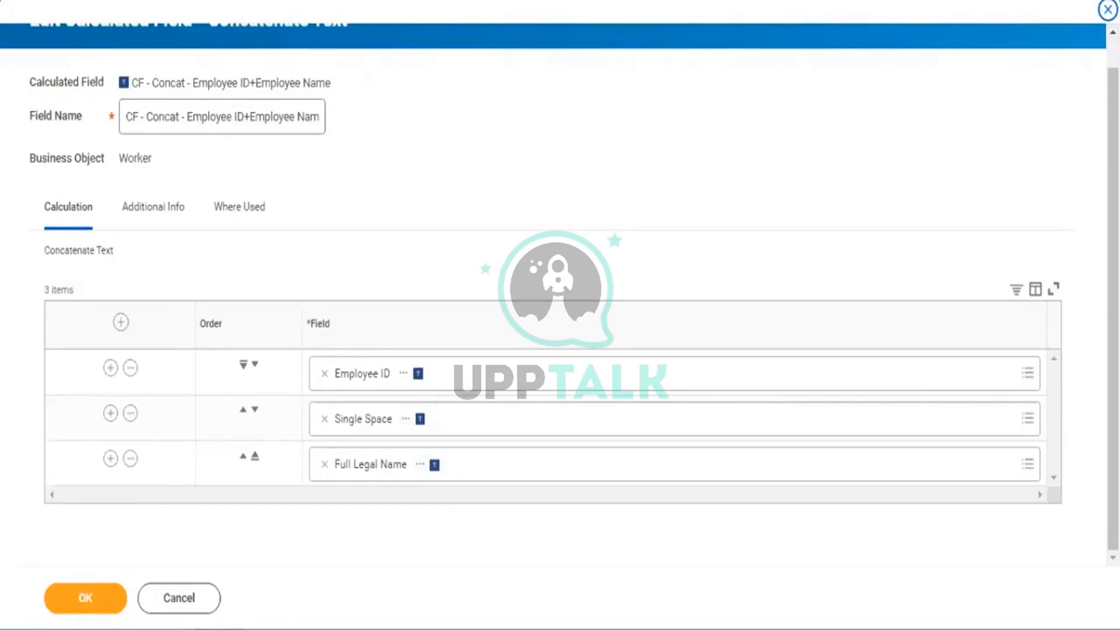
Step: Save the CF - Concat - Employee ID+Employee Name calculated field
click(76, 604)
click(86, 613)
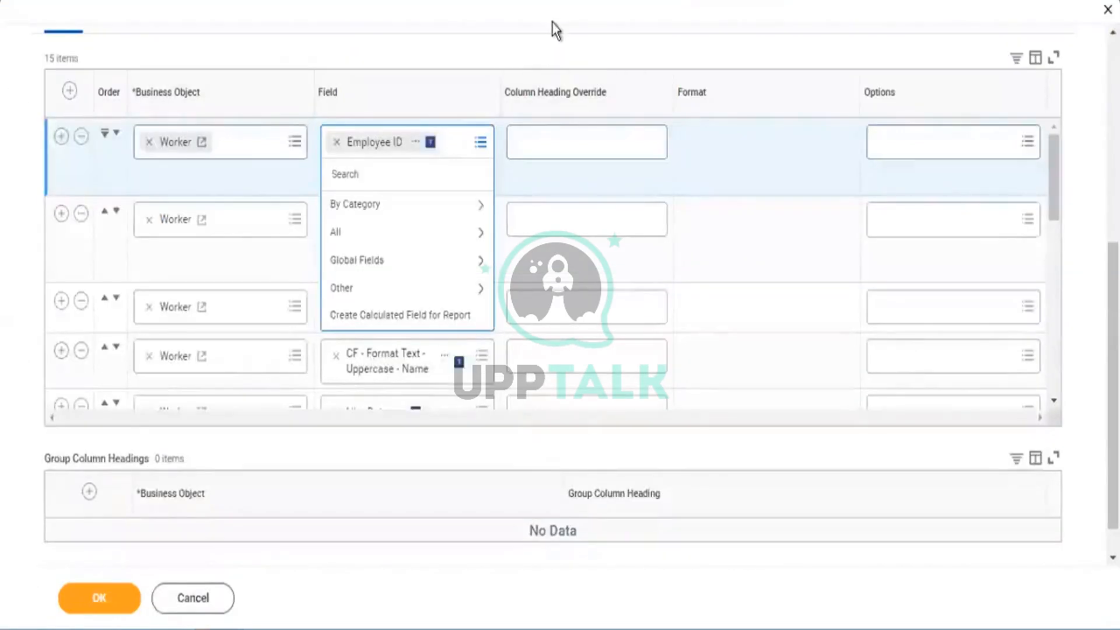
Step: Save the RPT - All Calculated Fields report definition and run the report
click(552, 23)
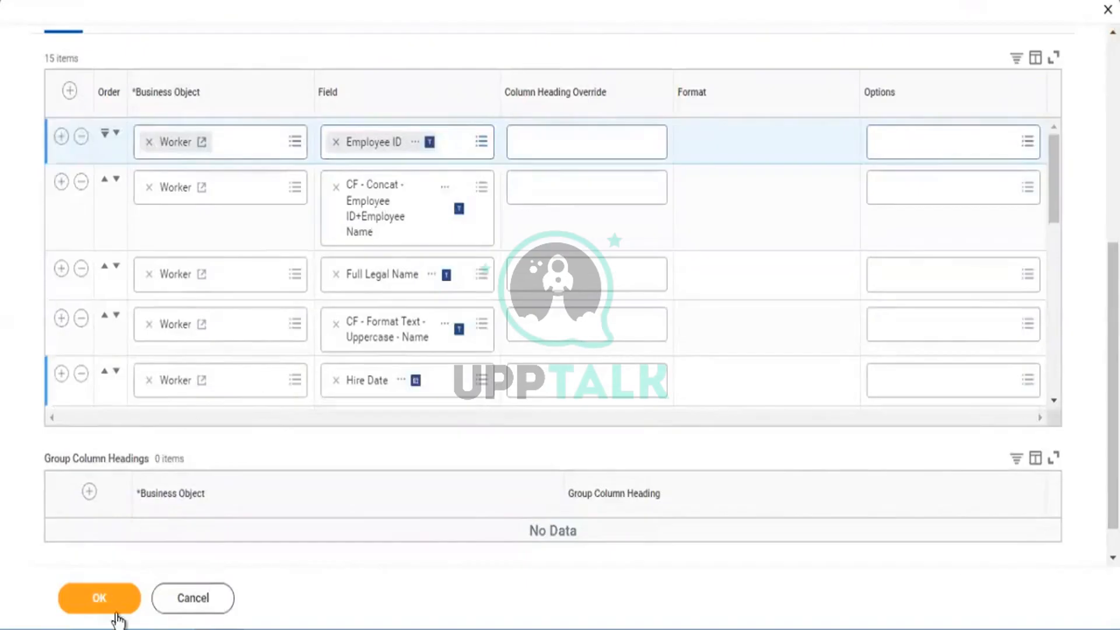
click(102, 601)
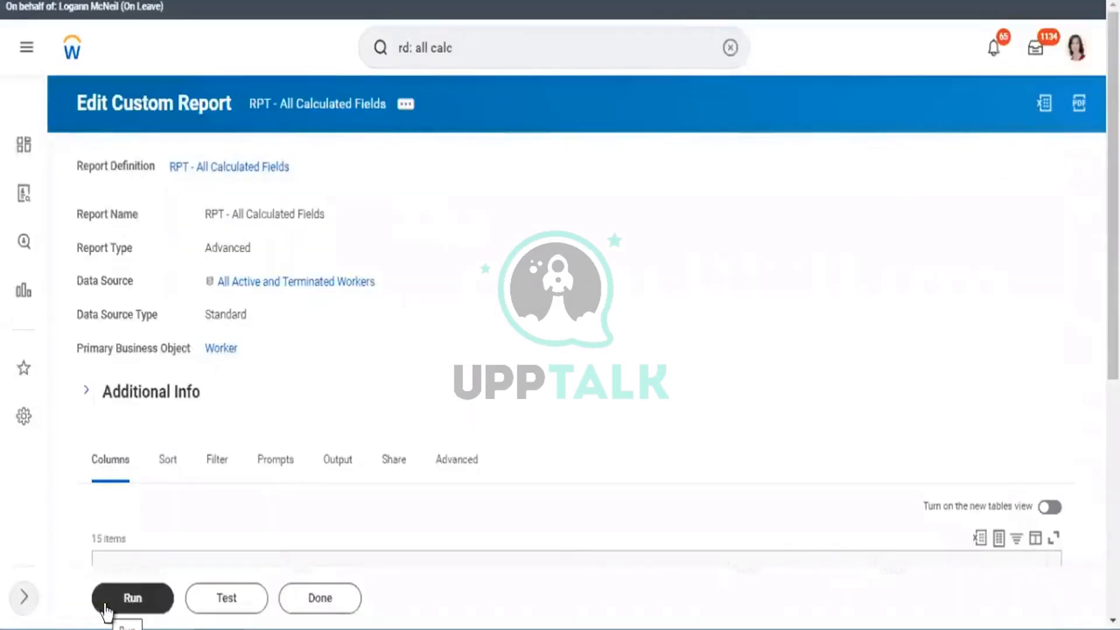
click(105, 610)
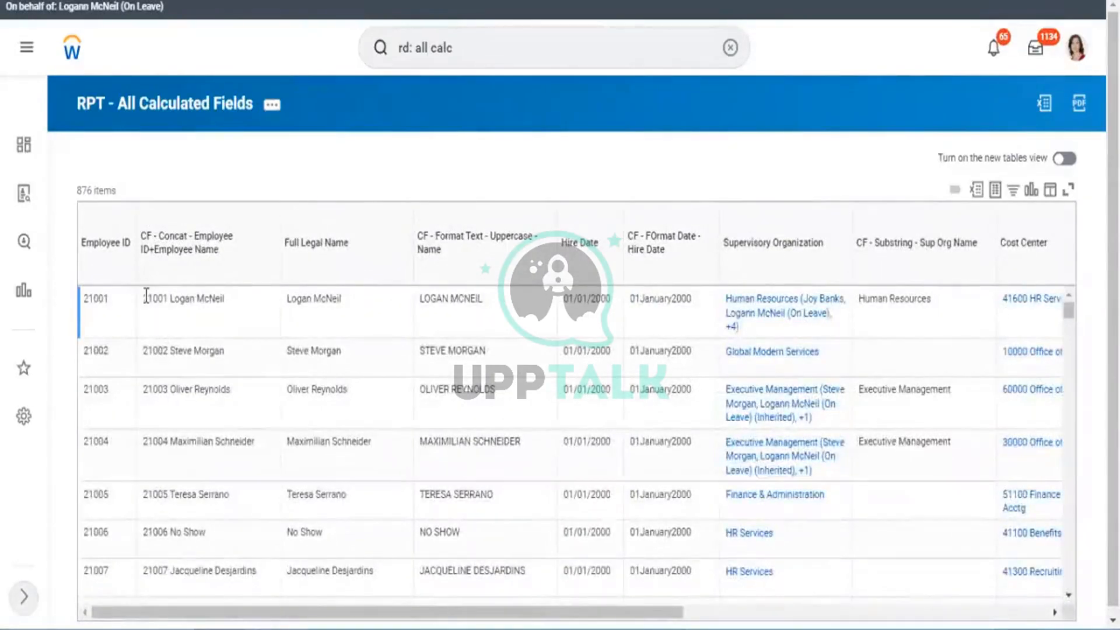
Step: Compare the concatenated, full legal name and uppercase name values in the report's first row
drag(146, 298, 237, 313)
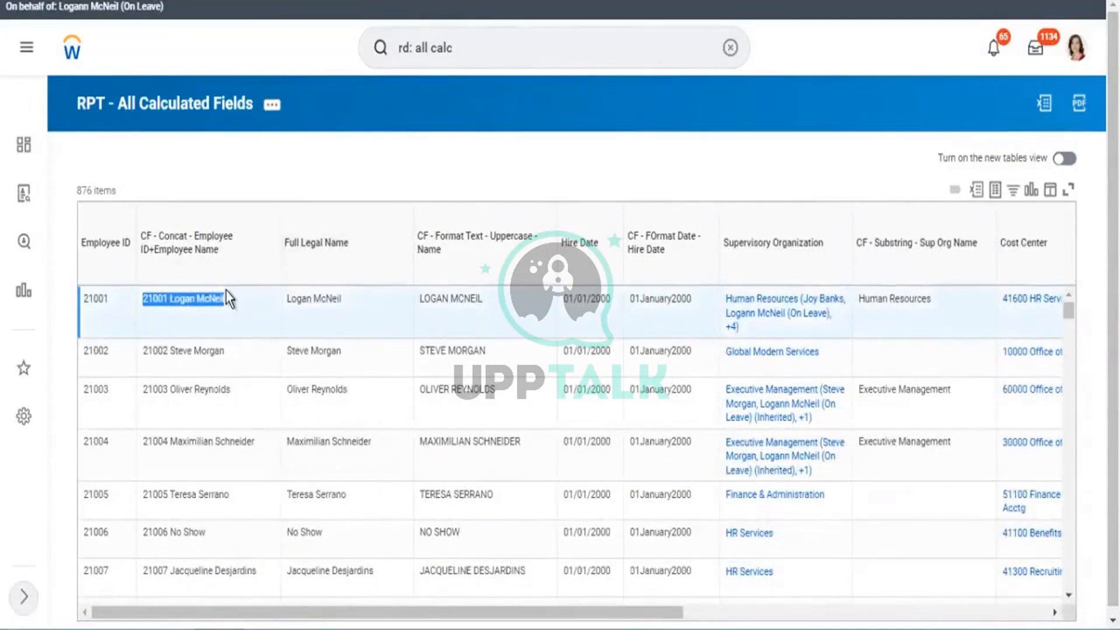
click(227, 299)
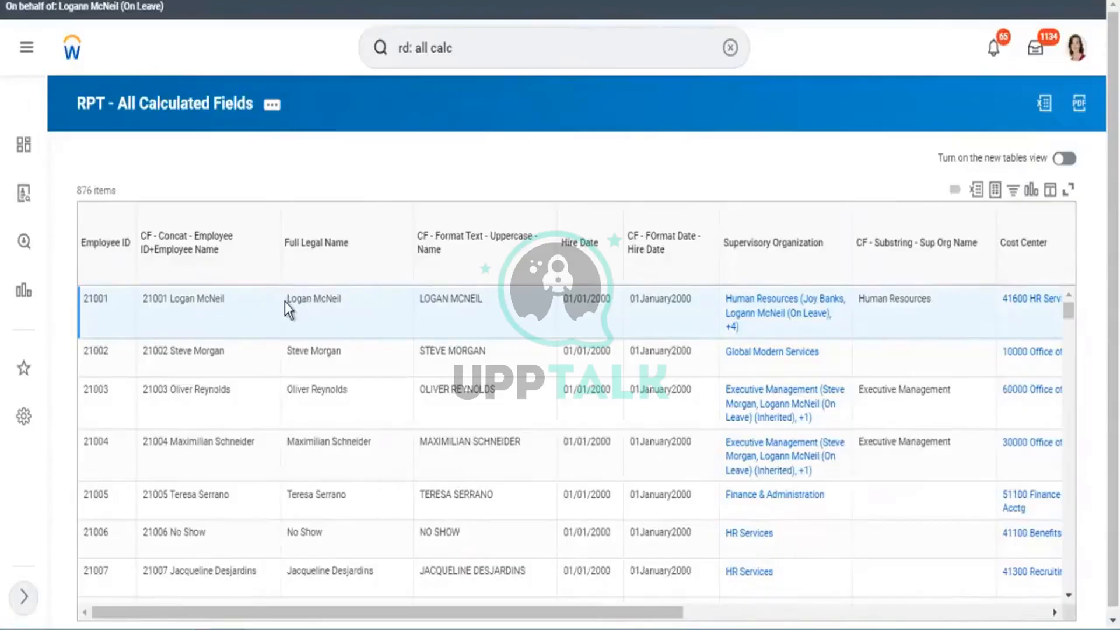
drag(285, 303, 338, 315)
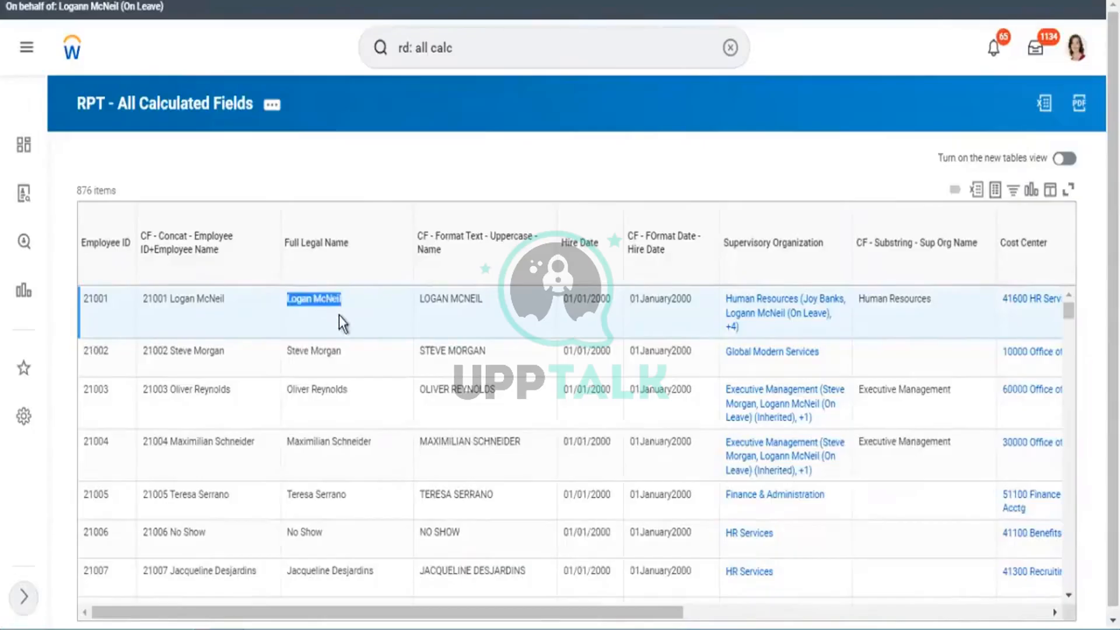
right_click(427, 239)
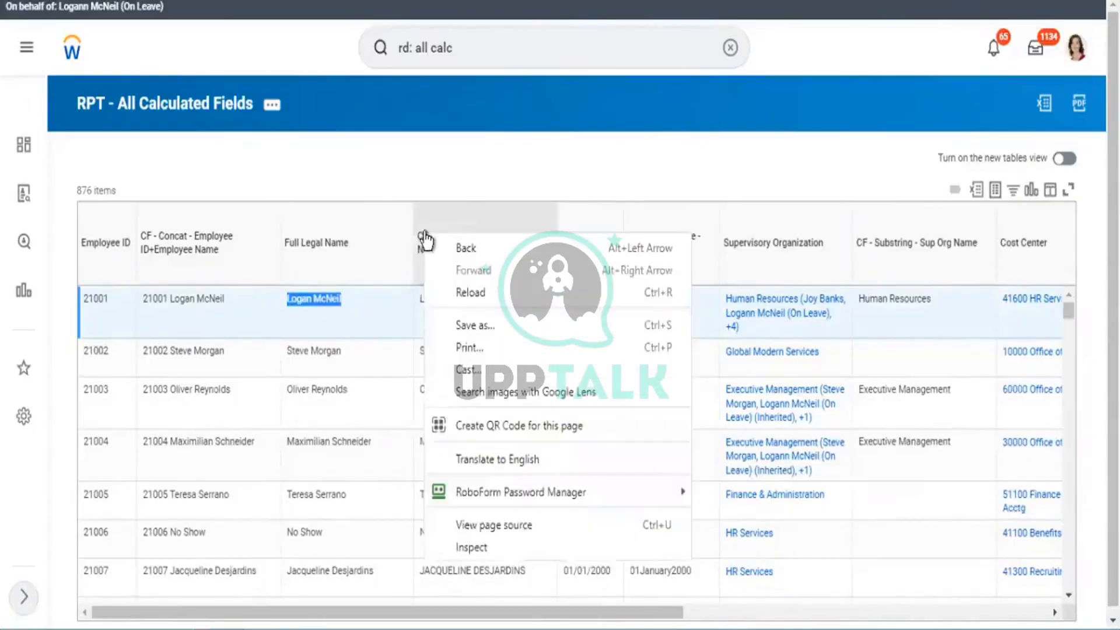
click(516, 131)
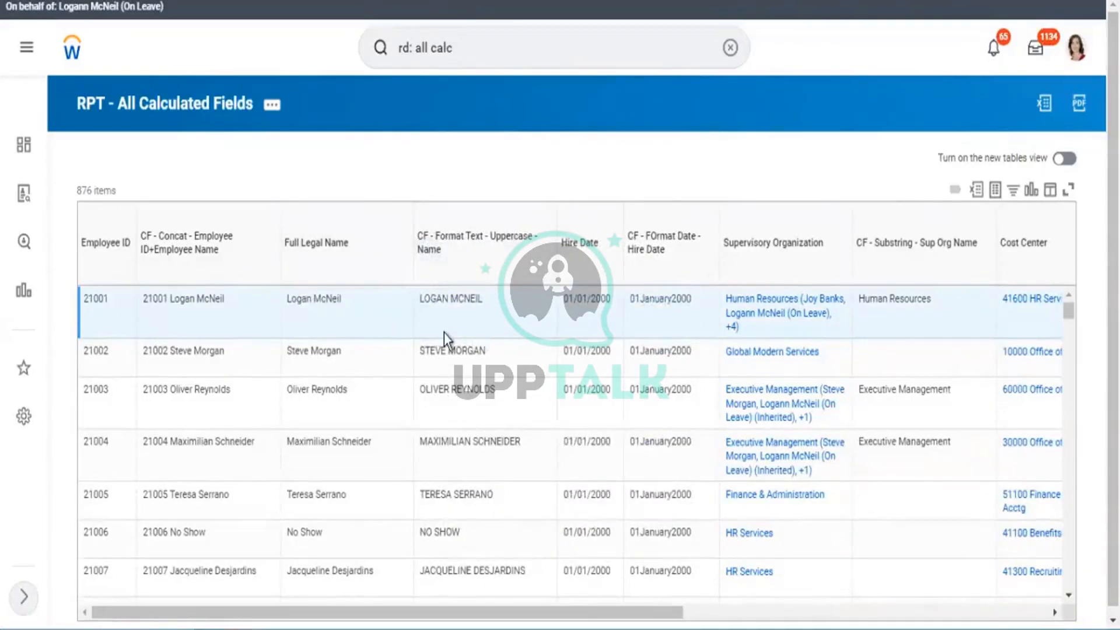
drag(423, 302, 481, 315)
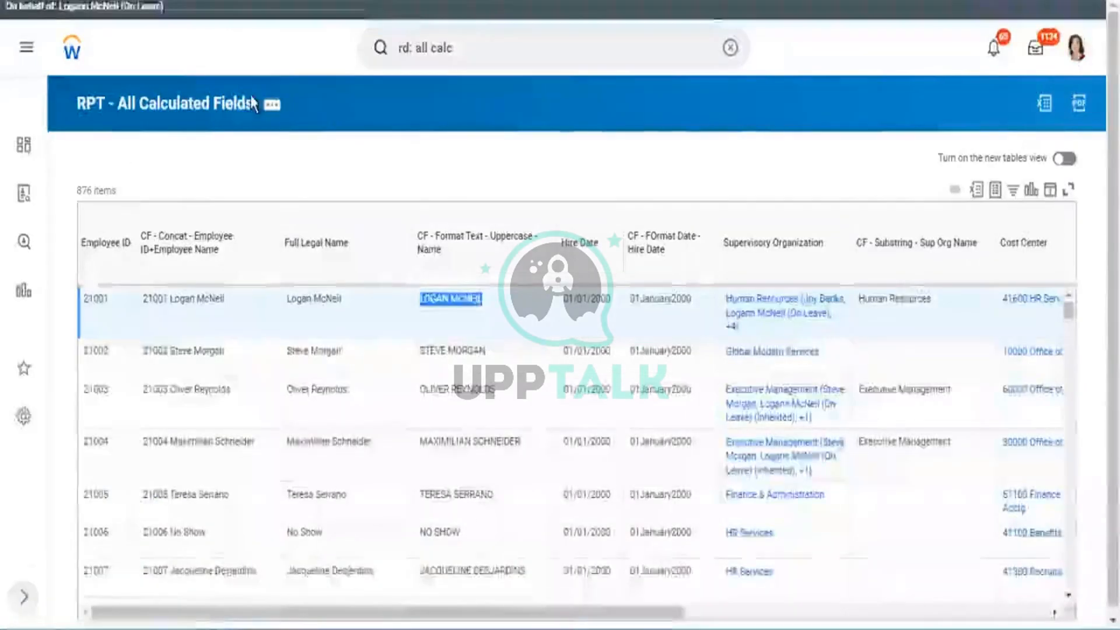
Step: Return to the report definition and examine the field type of the Employee ID report field
click(229, 103)
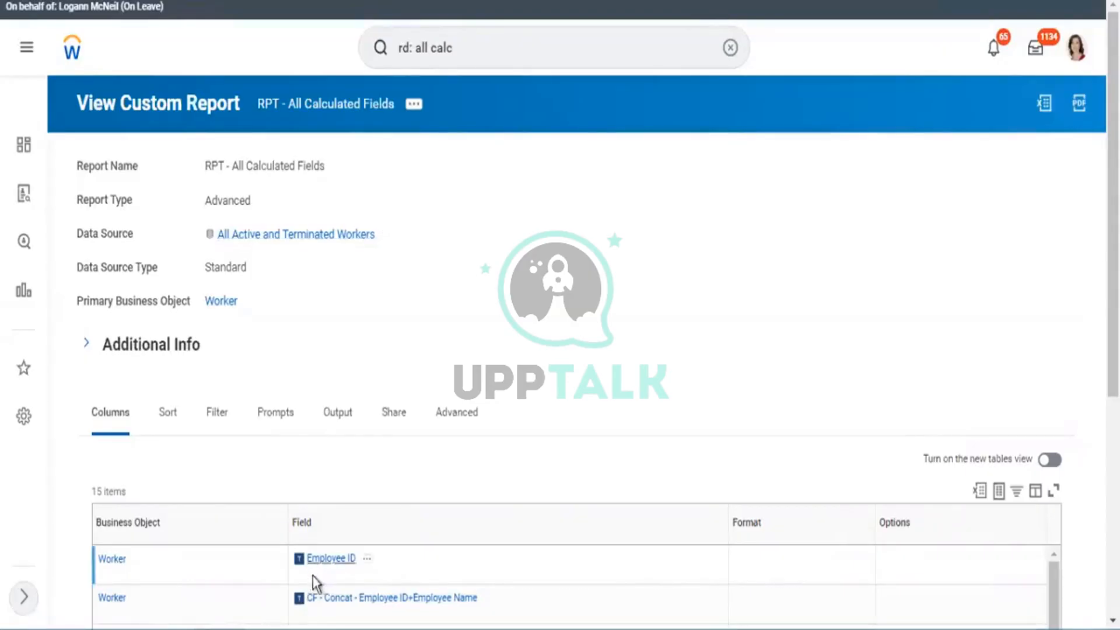
click(369, 561)
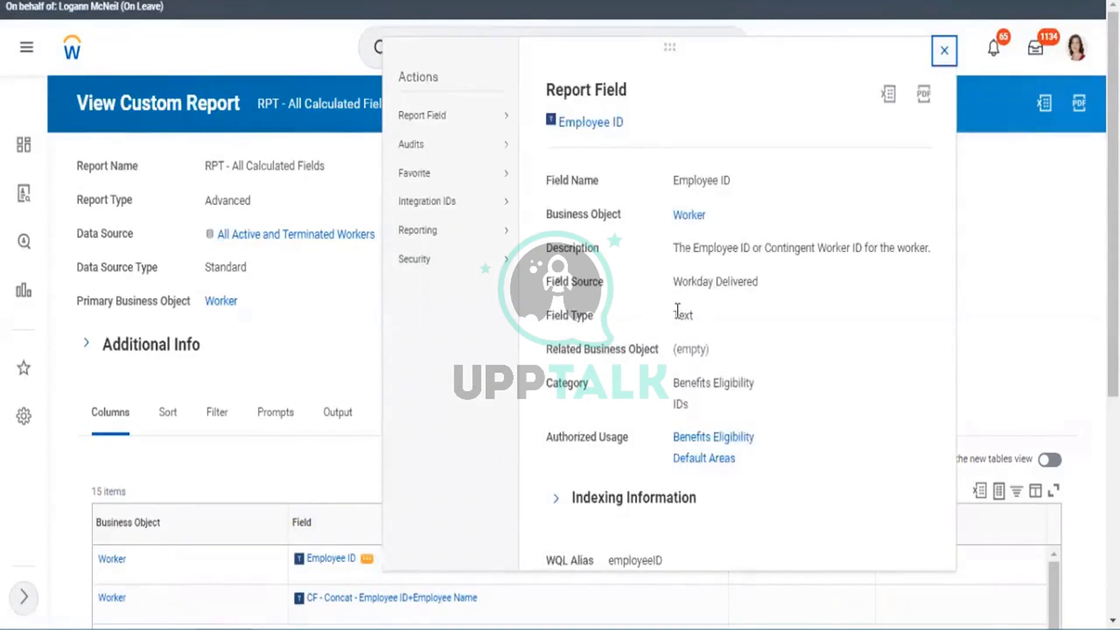
drag(677, 311, 742, 351)
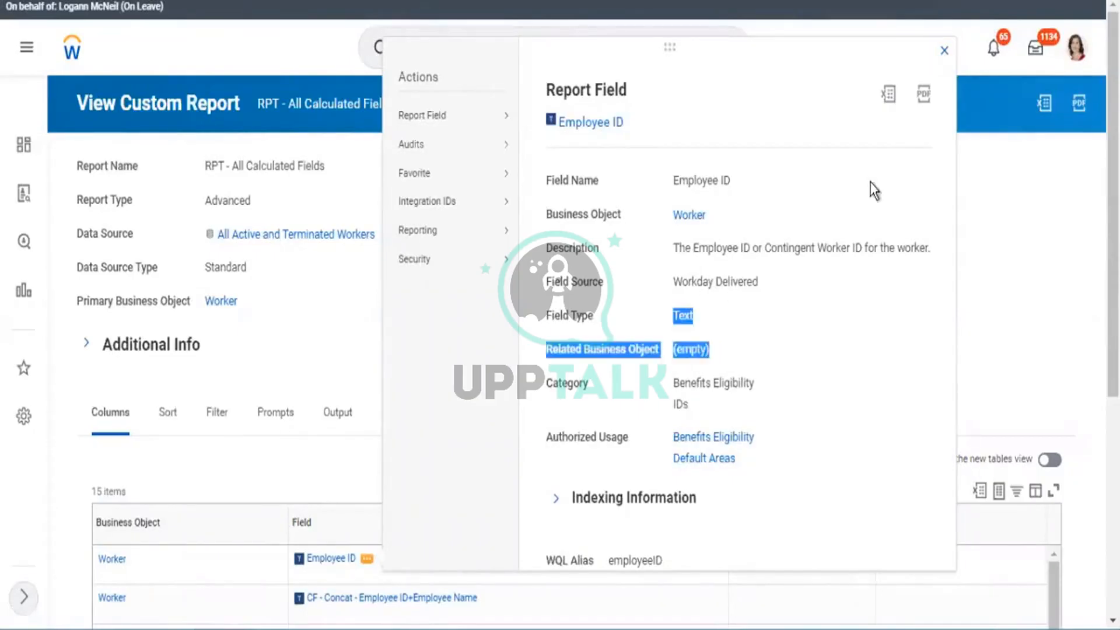
click(941, 46)
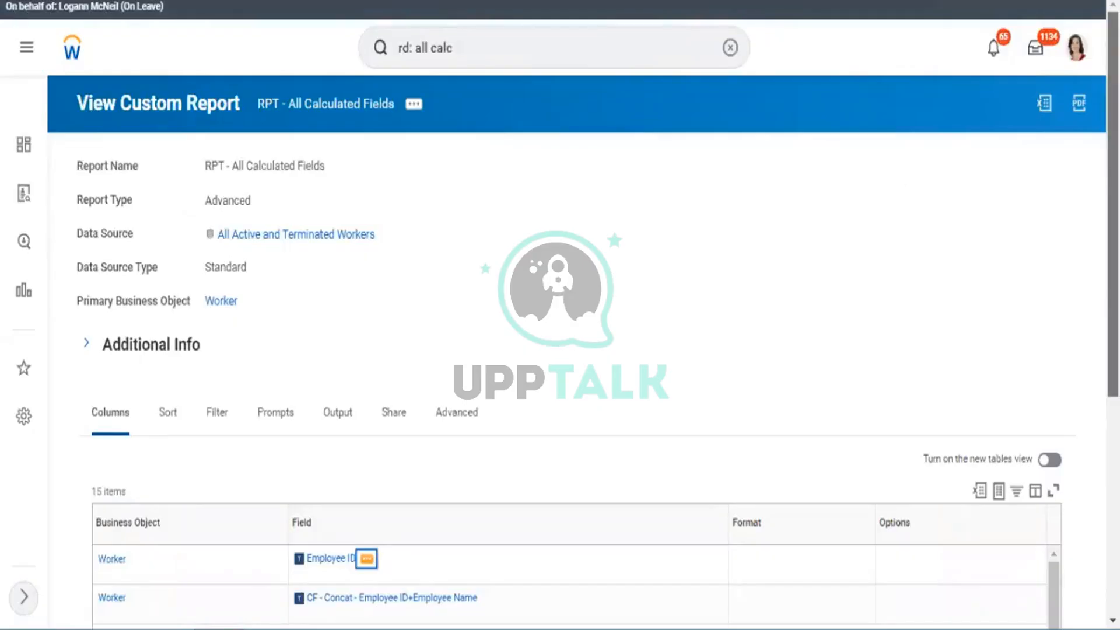
Step: Open the CF - Format Text - Uppercase - Name calculated field in a new tab
scroll(560, 350, down, 5)
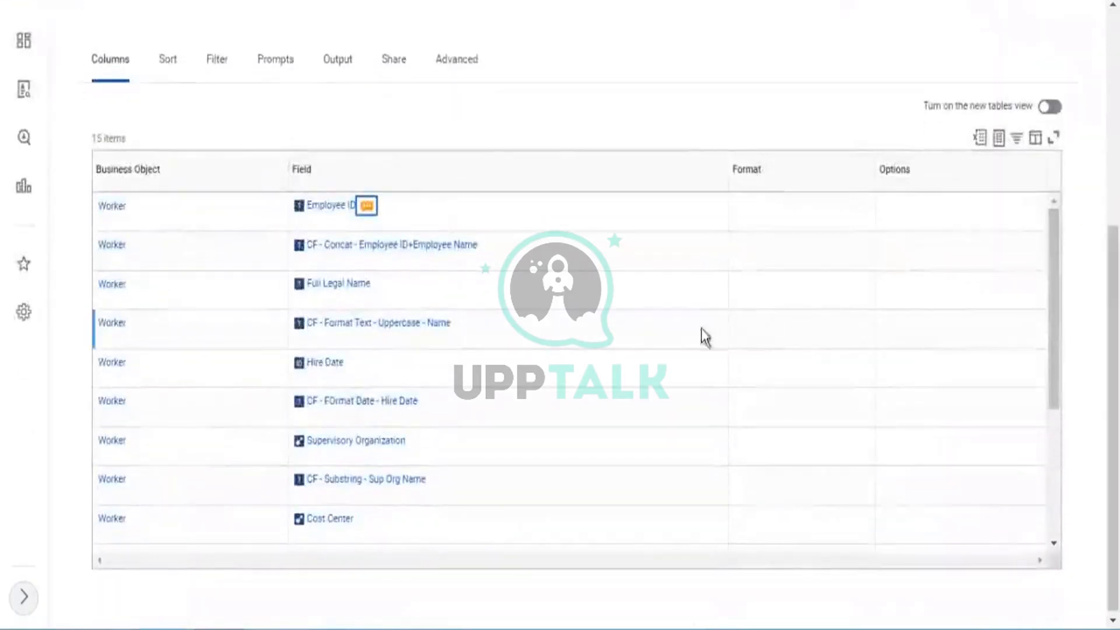
right_click(406, 334)
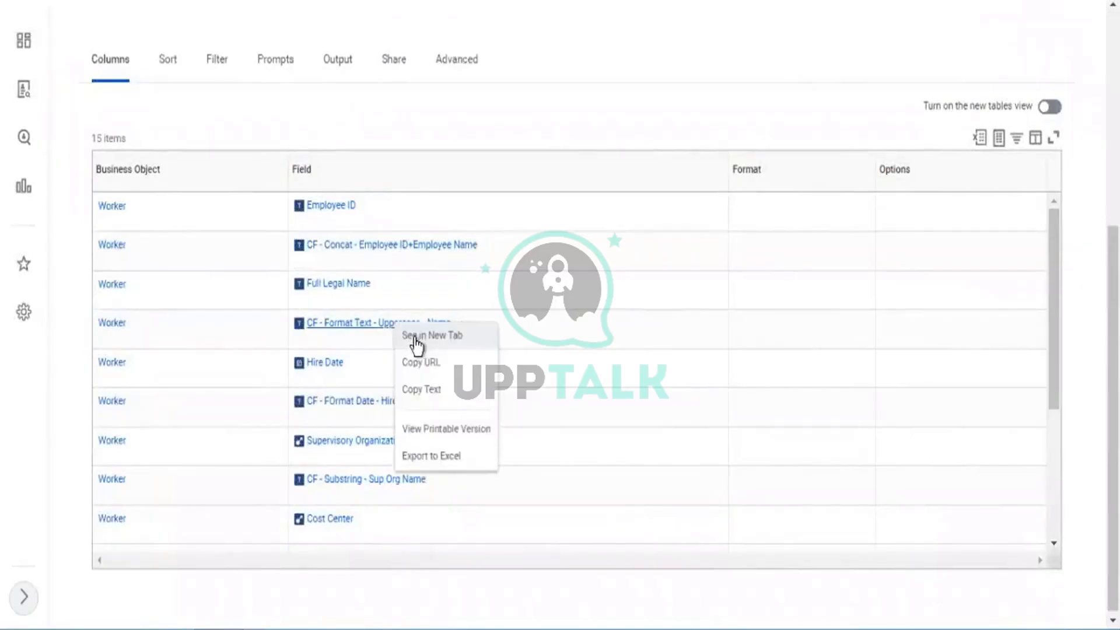
click(415, 337)
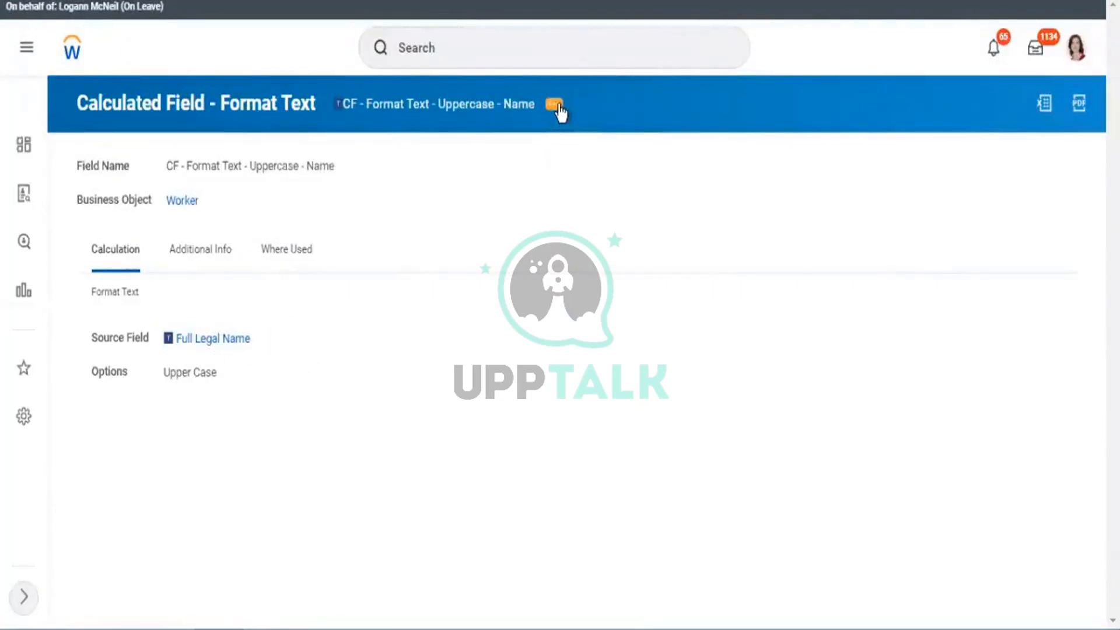
Step: Edit the Format Text calculated field, review its case options and save it with Upper Case selected
click(554, 105)
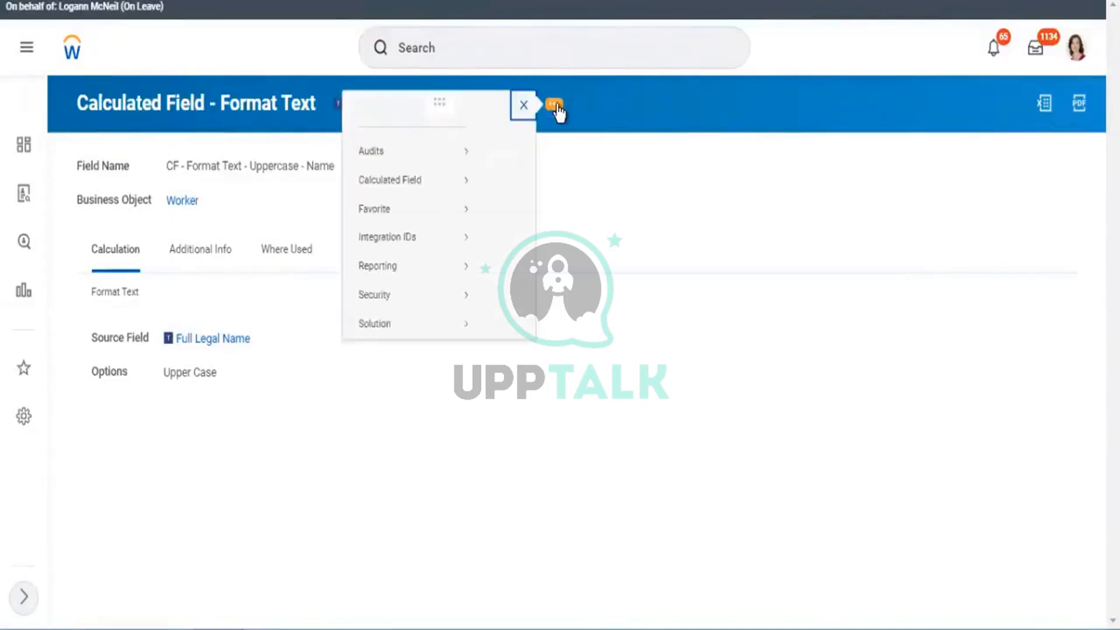
mouse_move(156, 200)
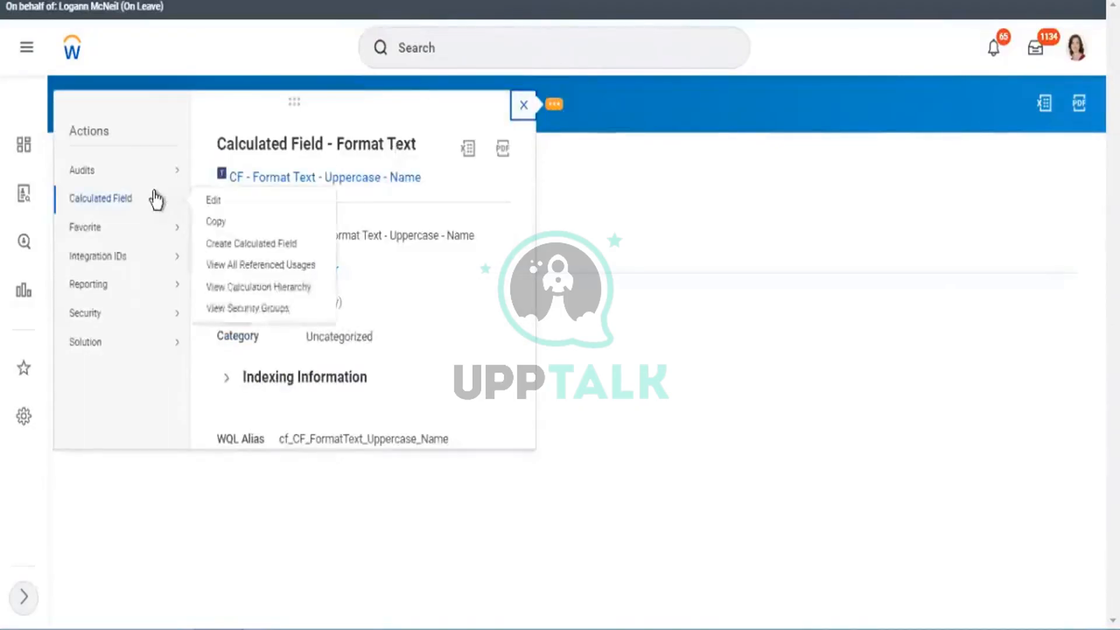
click(218, 200)
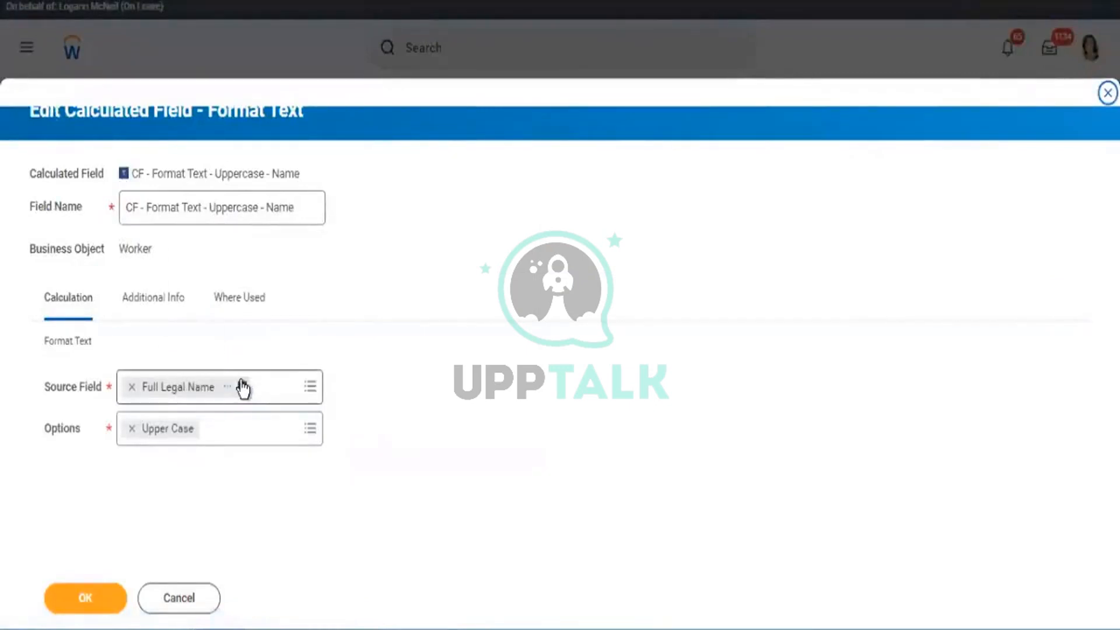
click(239, 444)
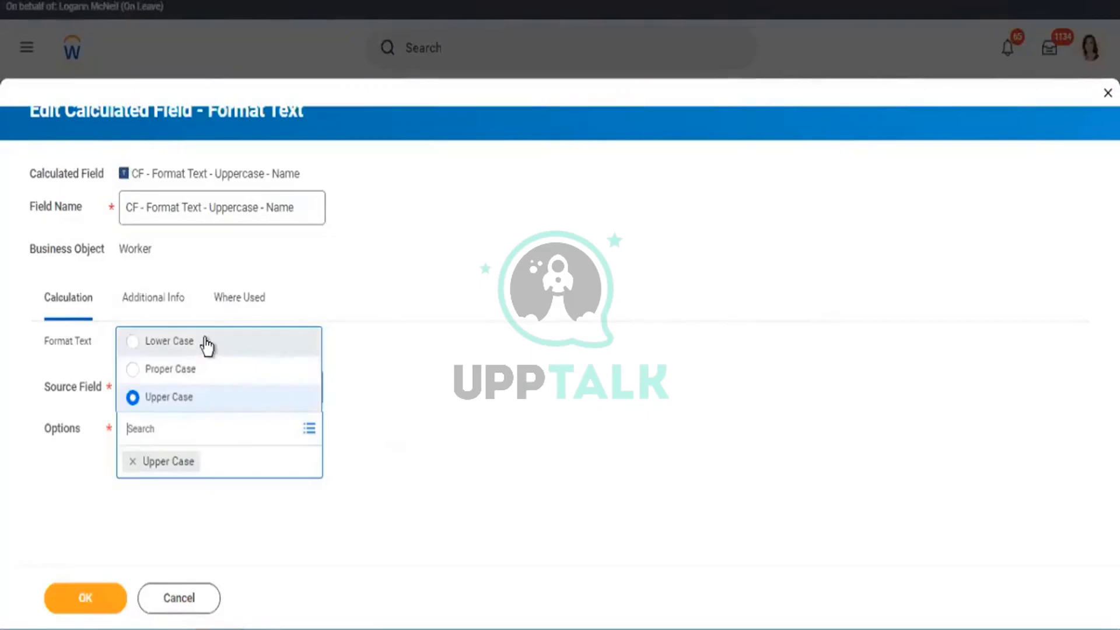
click(92, 597)
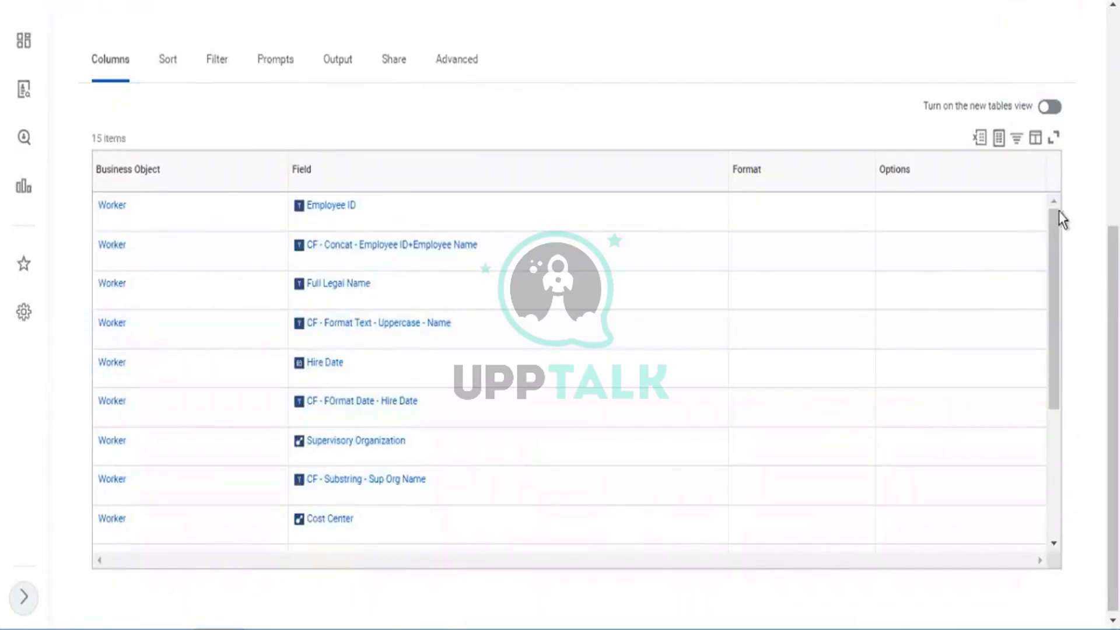
Step: Open the CF - Substring - Cost Center Code calculated field from the report's columns and open it for editing
drag(1044, 288, 1050, 445)
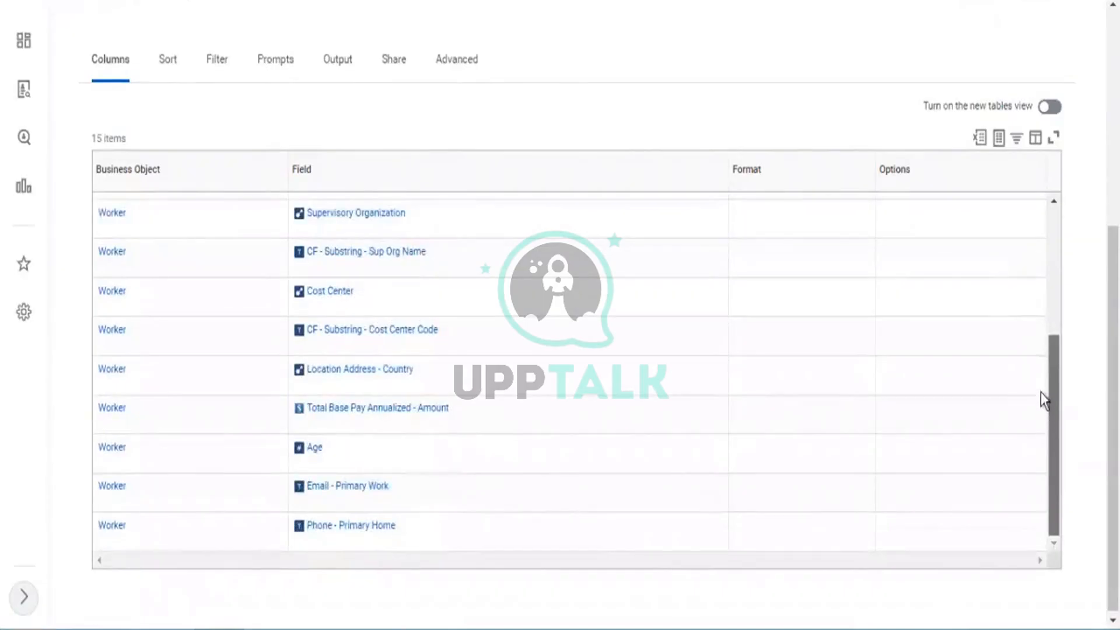
mouse_move(1041, 392)
mouse_down()
mouse_move(1041, 287)
mouse_move(1030, 402)
mouse_up()
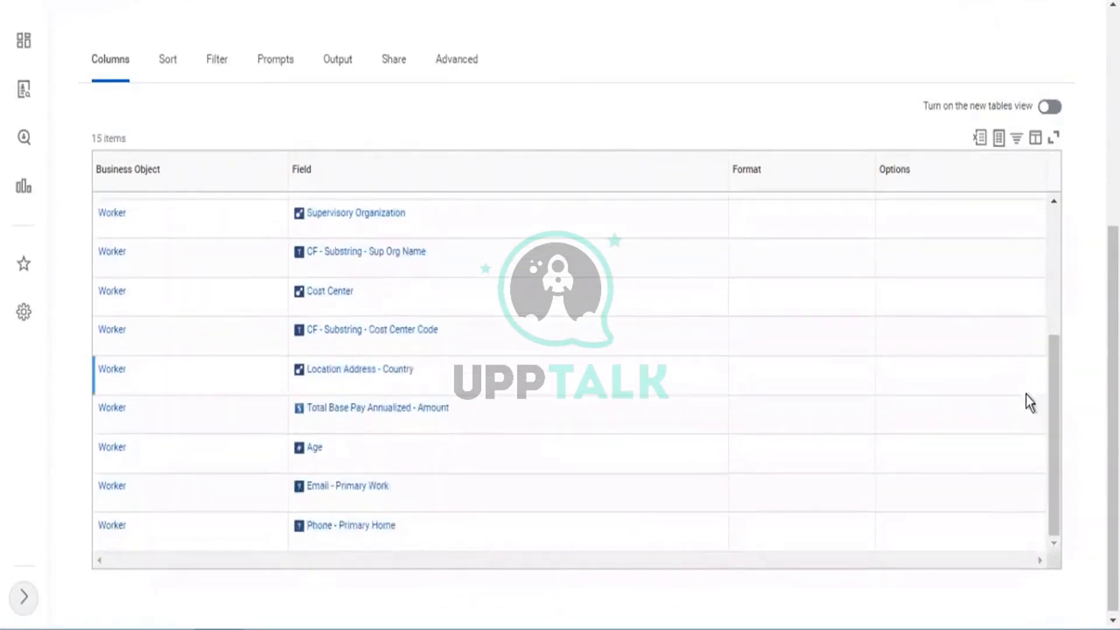
right_click(382, 335)
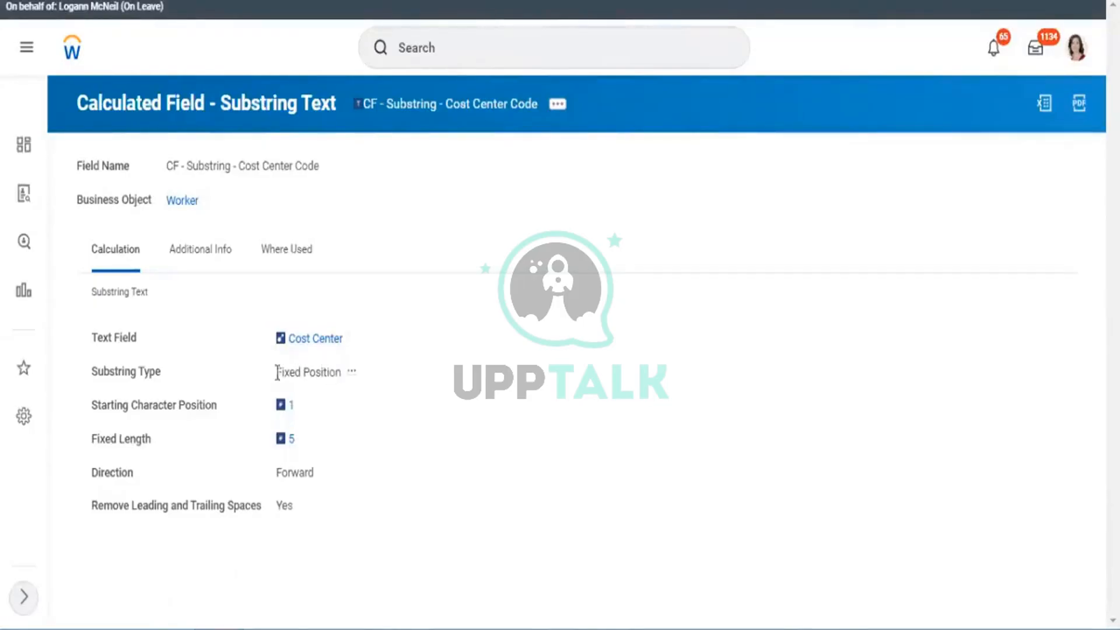
click(561, 109)
mouse_move(128, 202)
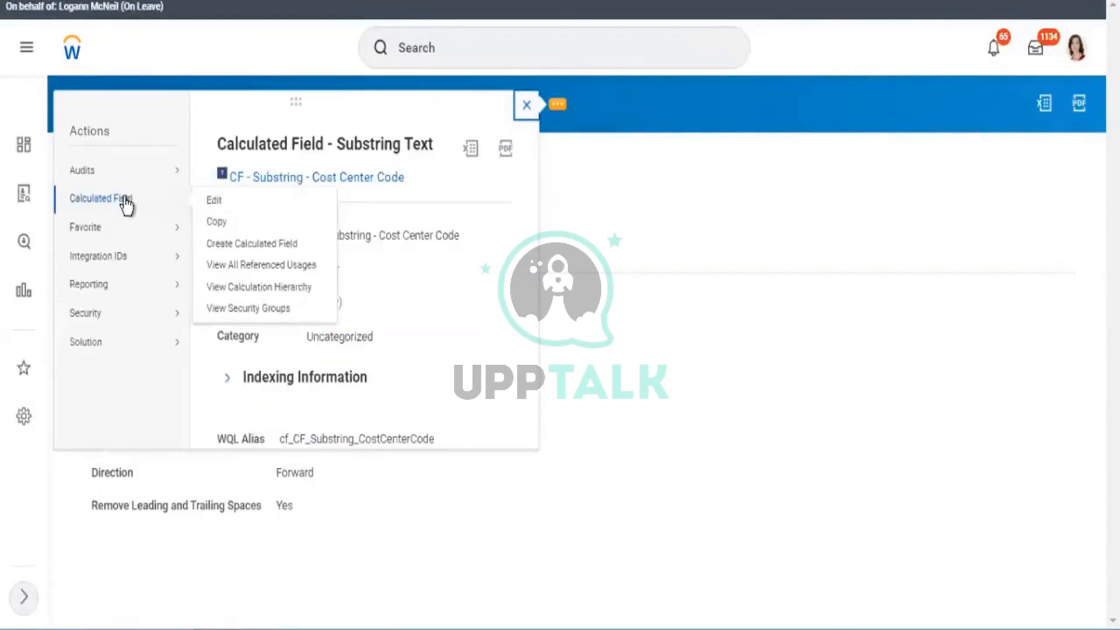
click(209, 202)
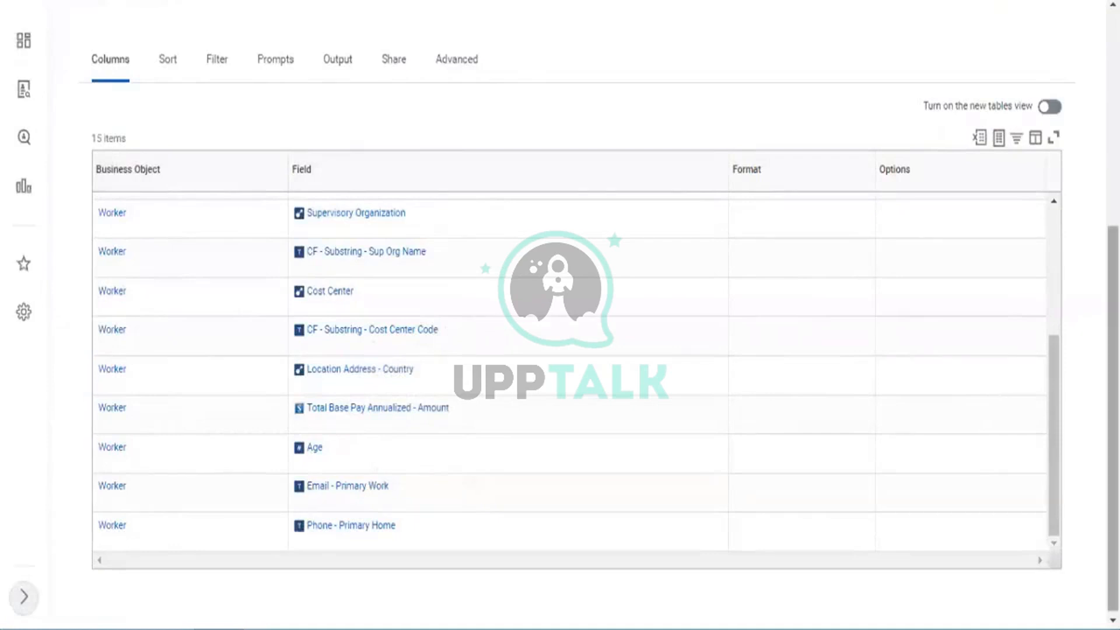
Step: Return to the RPT - All Calculated Fields report definition and run the report
scroll(483, 65, up, 6)
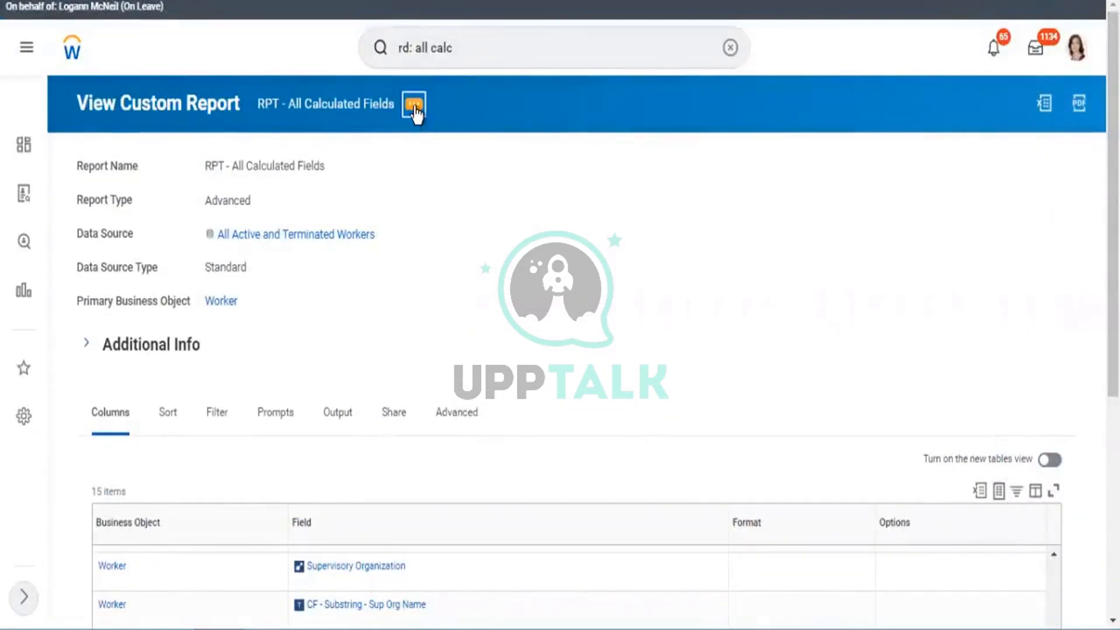
click(415, 109)
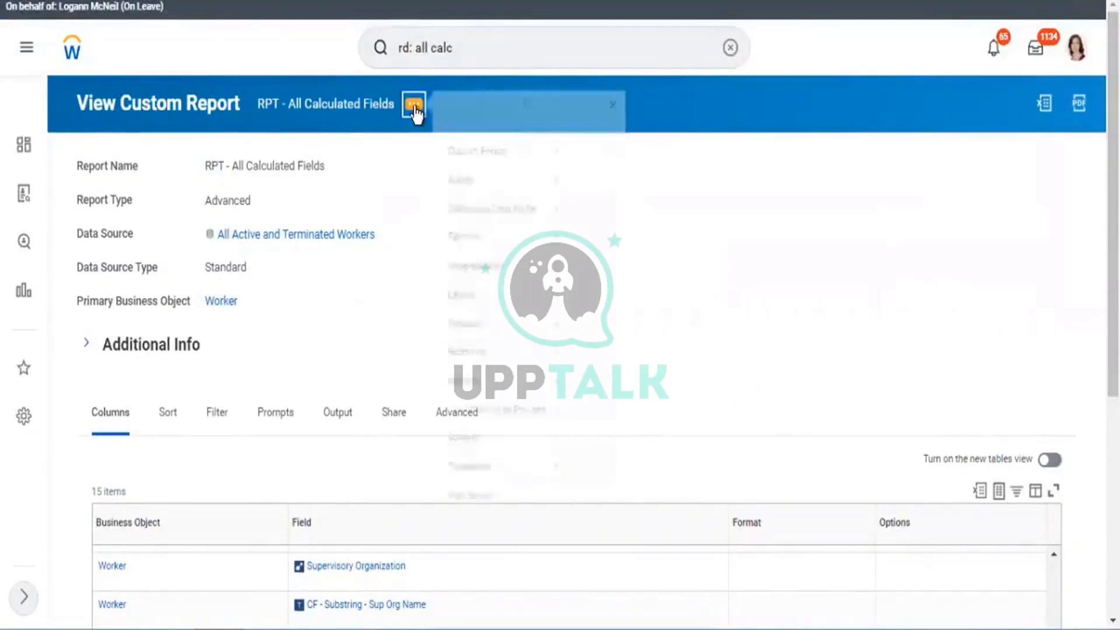
mouse_move(491, 178)
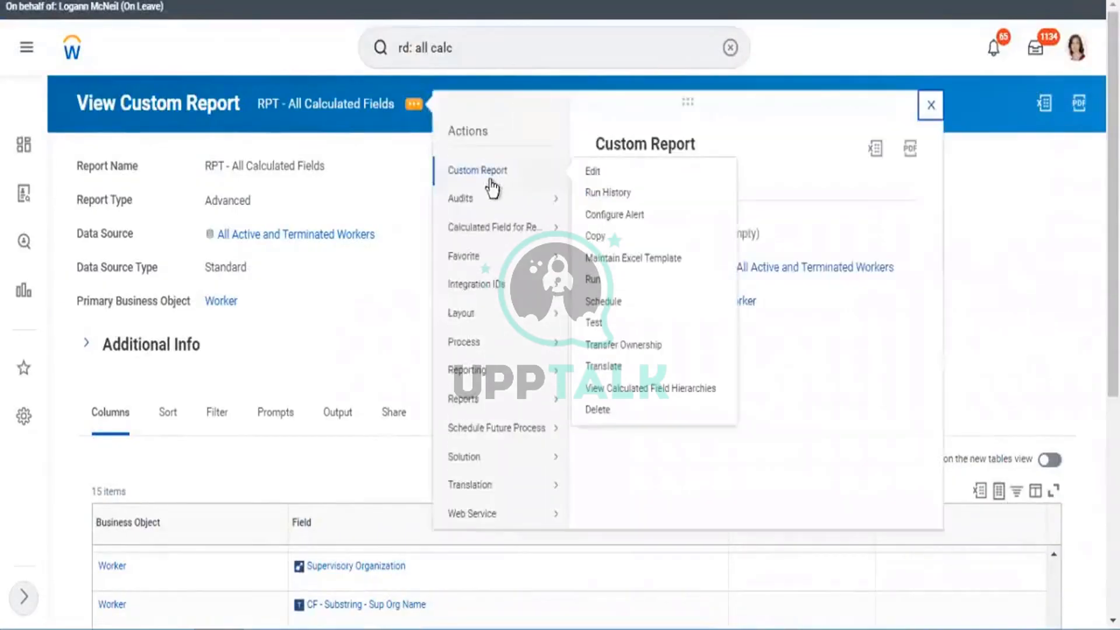
click(595, 282)
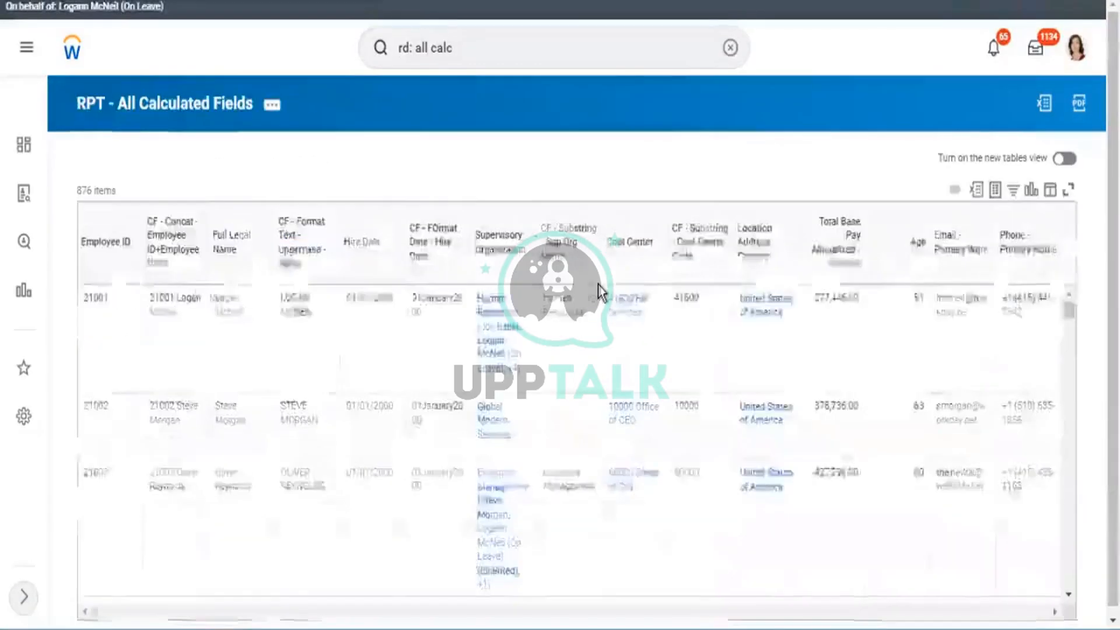
click(661, 349)
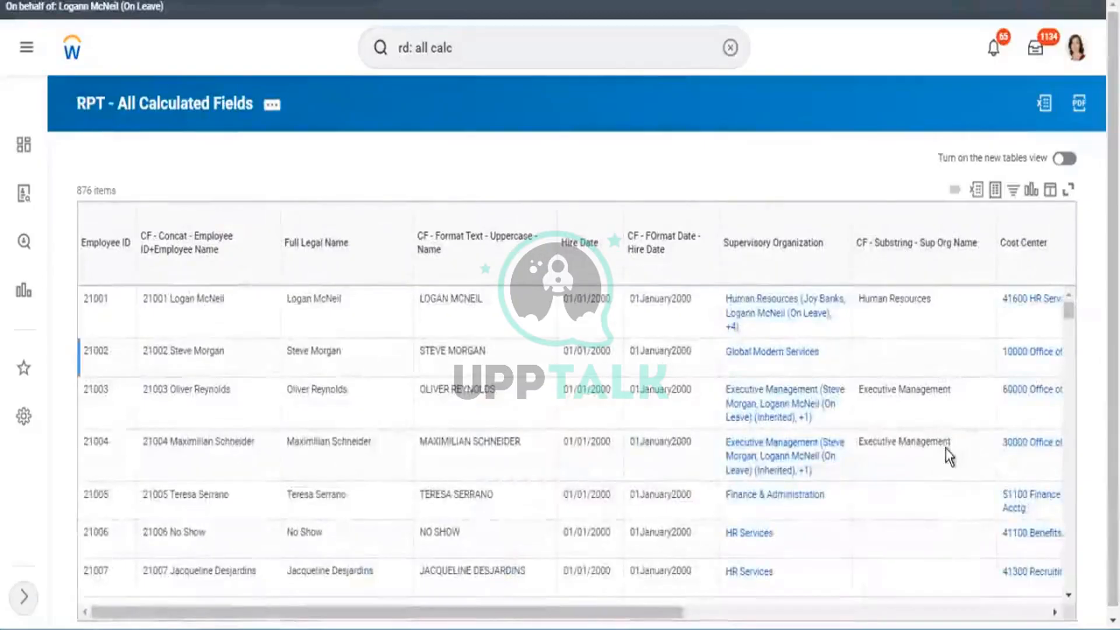
Step: Compare the Cost Center value with the CF - Substring - Cost Center Code value in the report's first row
click(1036, 612)
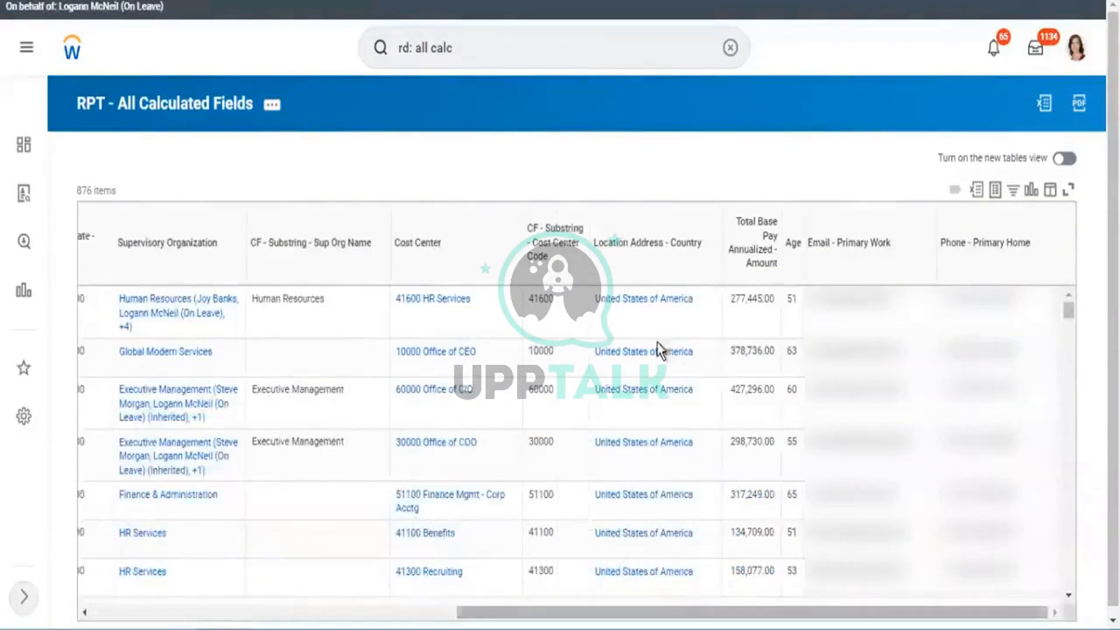
double_click(532, 301)
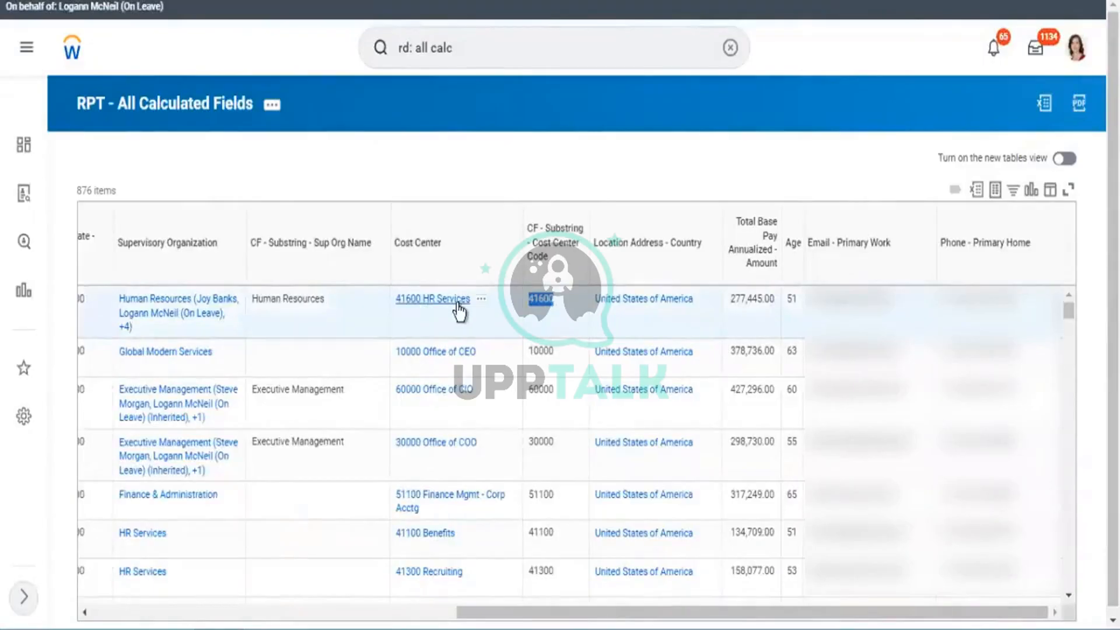
click(560, 315)
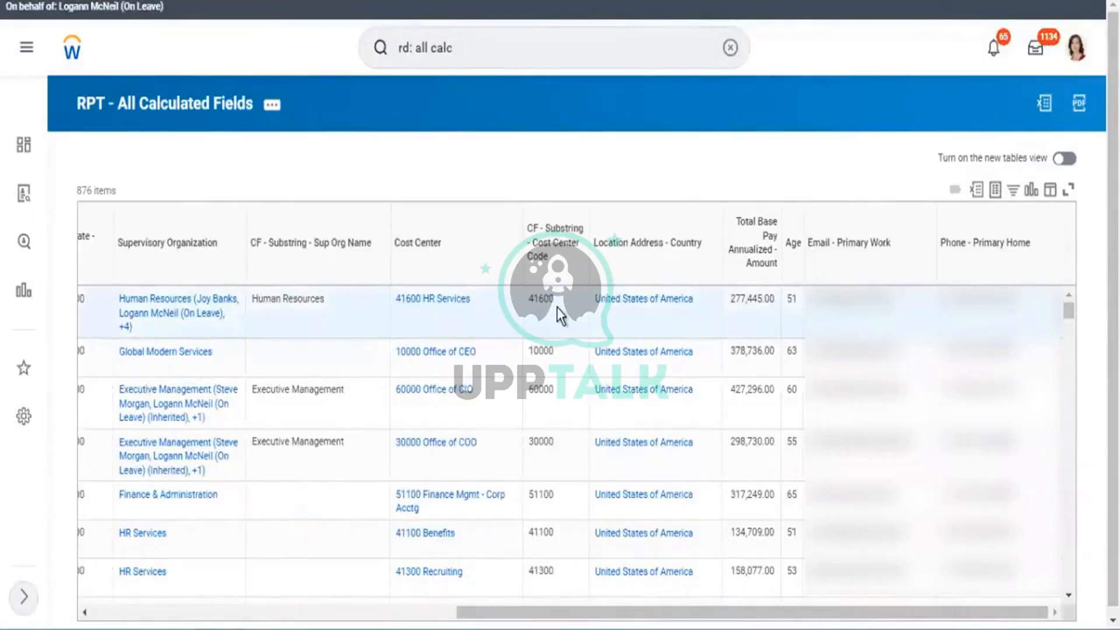
drag(553, 306, 530, 304)
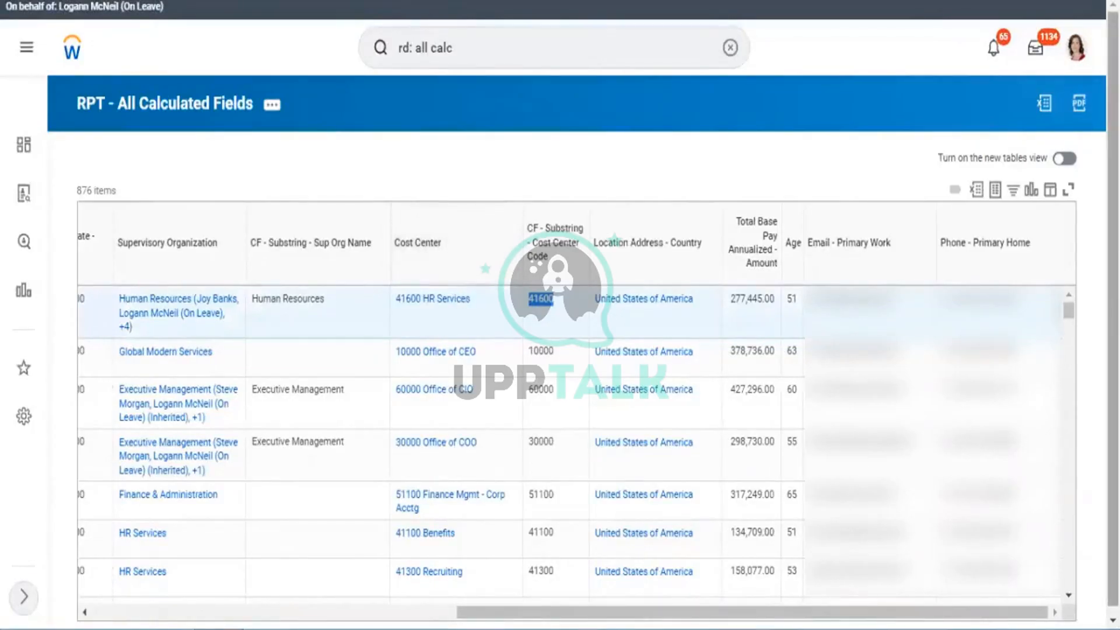
scroll(560, 315, down, 1)
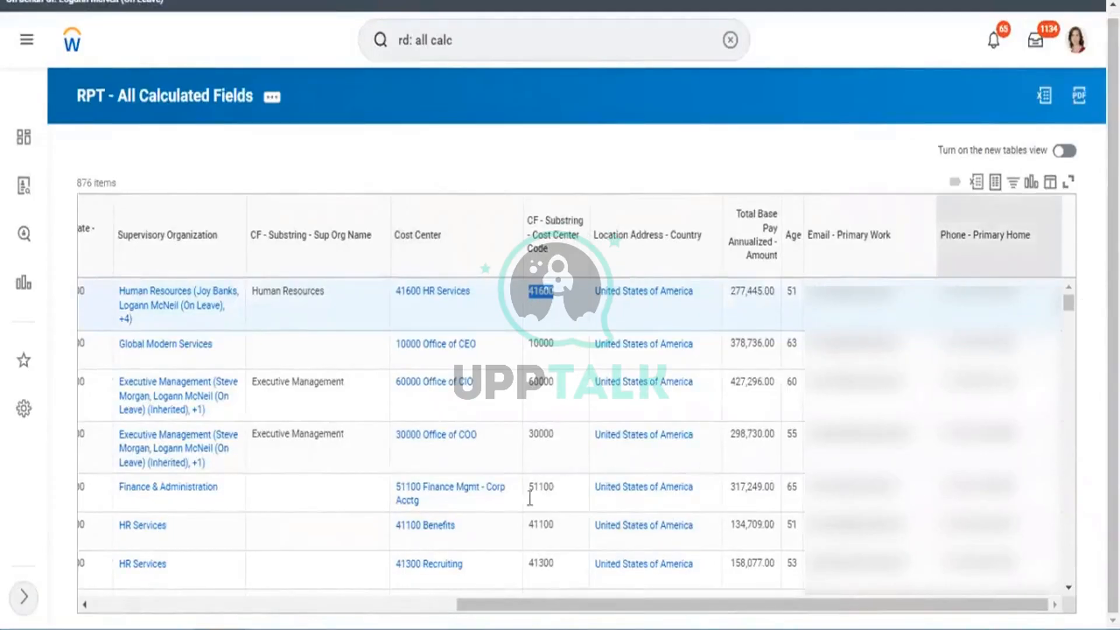
click(378, 601)
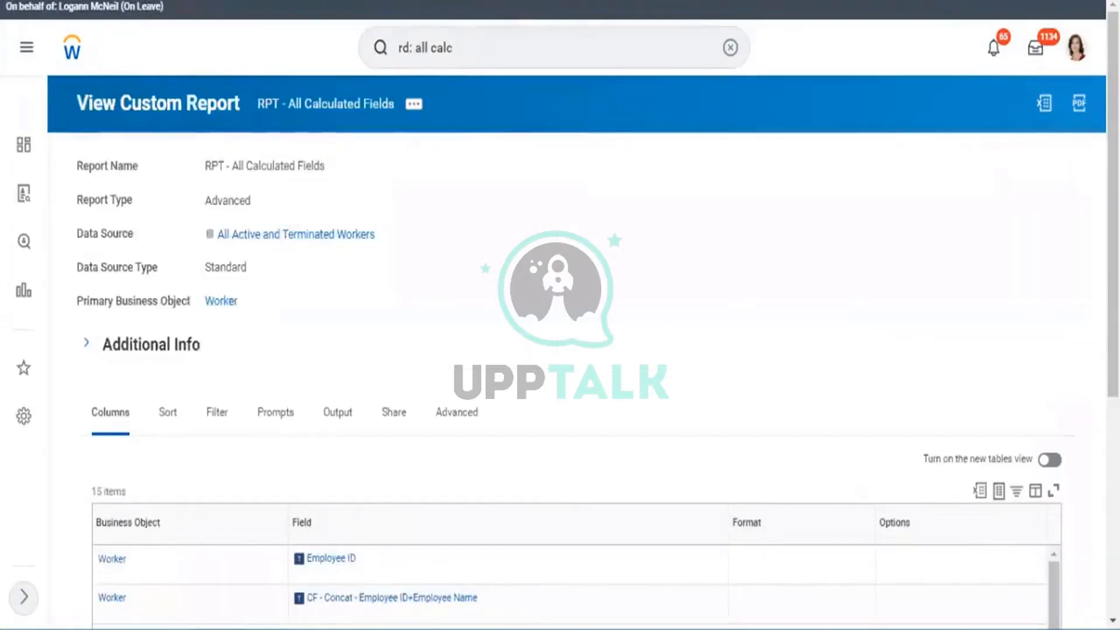
Step: Return to the report definition and open the CF - FOrmat Date - Hire Date calculated field in a new tab
scroll(1082, 455, down, 6)
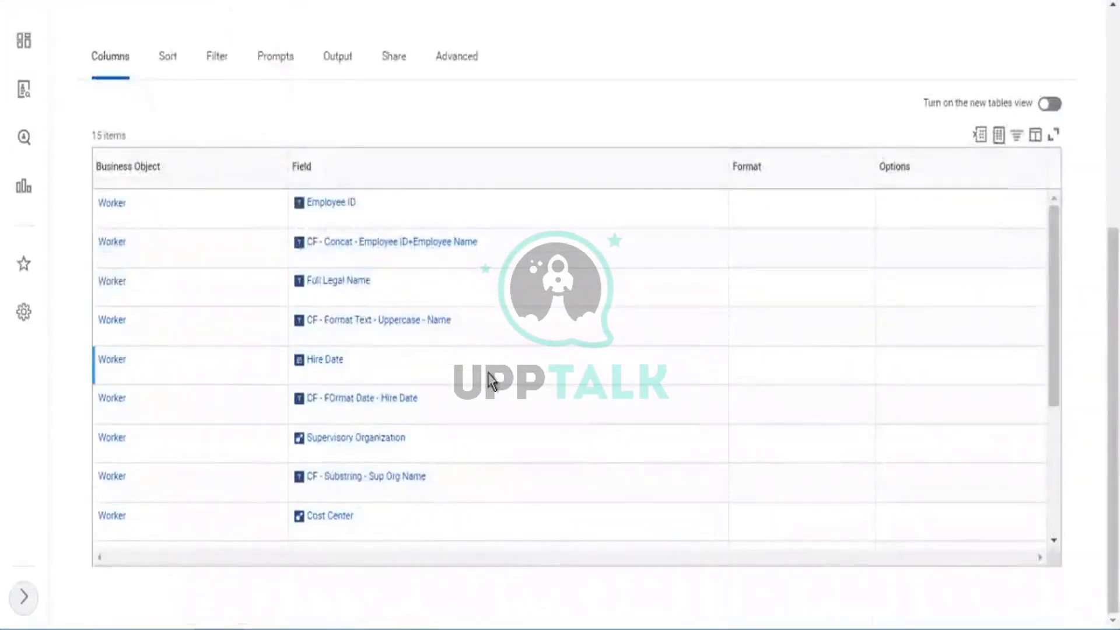
right_click(399, 403)
click(418, 409)
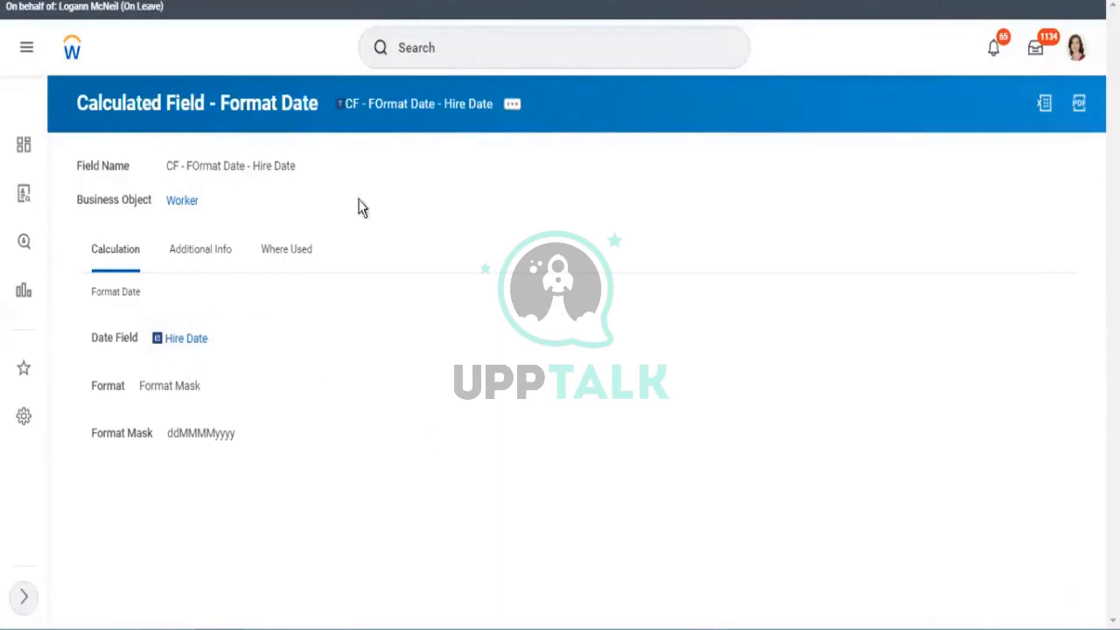
Step: Edit the Format Date calculated field, review its ddMMMMyyyy format mask and save it
click(511, 106)
mouse_move(615, 216)
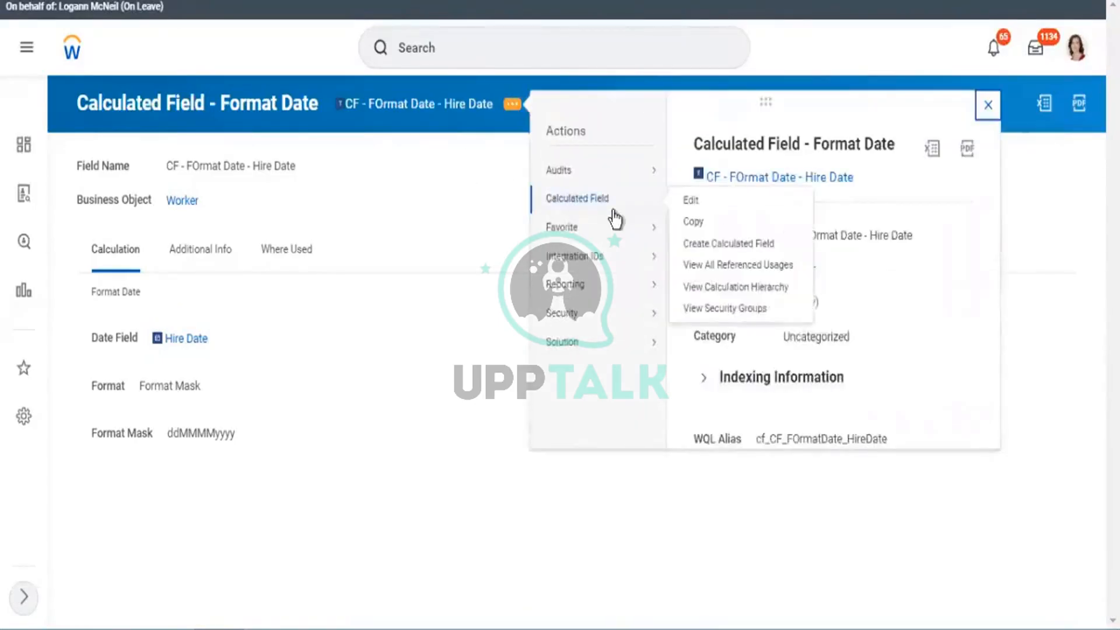
click(705, 201)
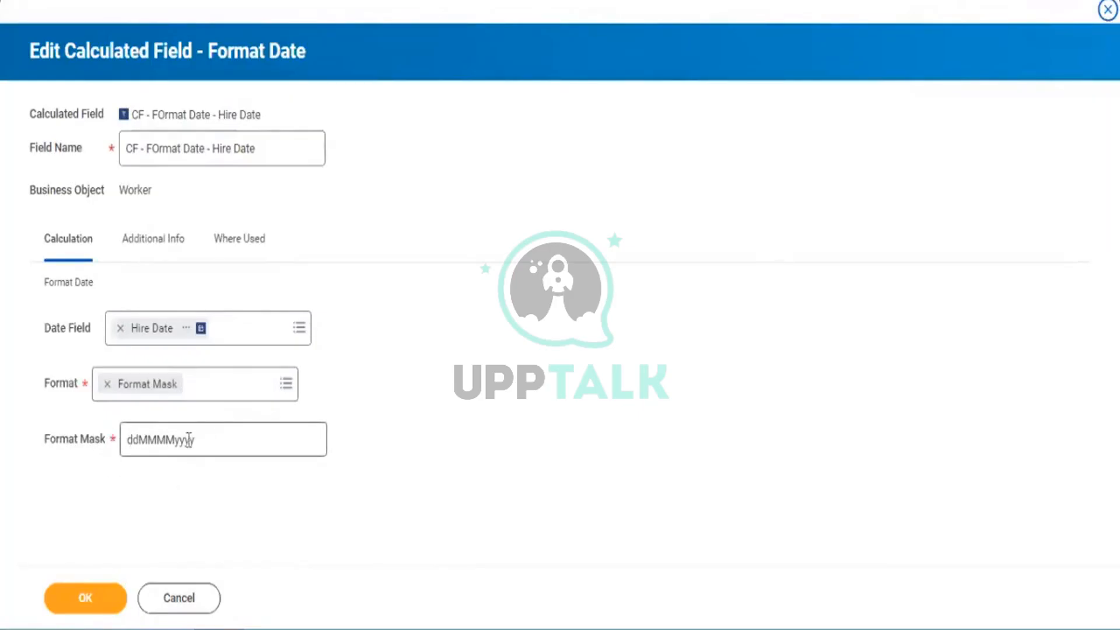
mouse_move(221, 439)
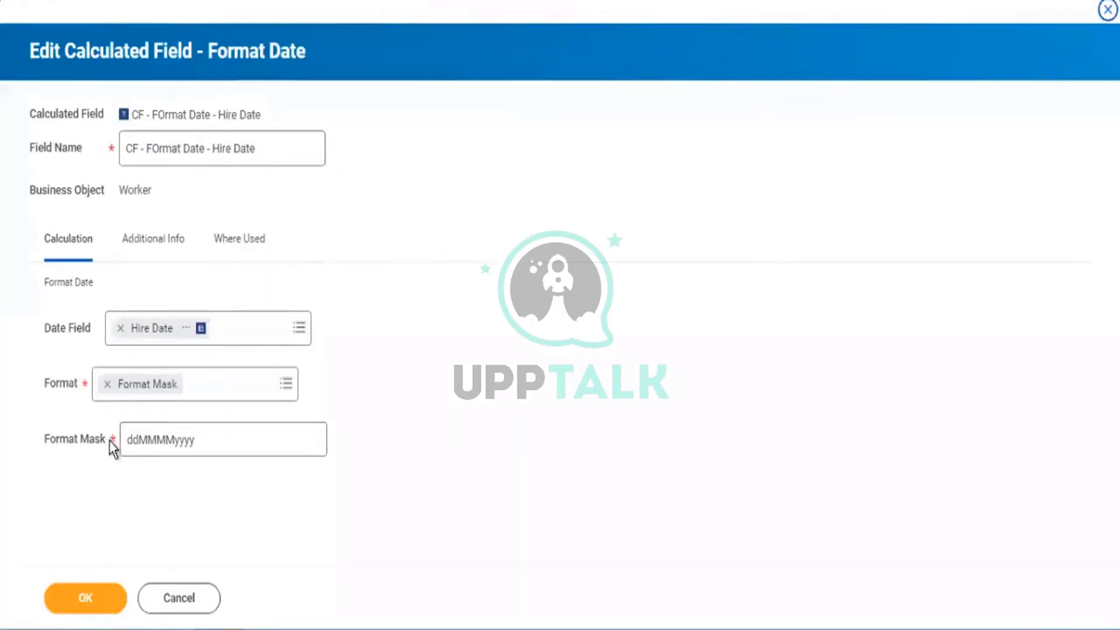
mouse_move(111, 439)
click(85, 598)
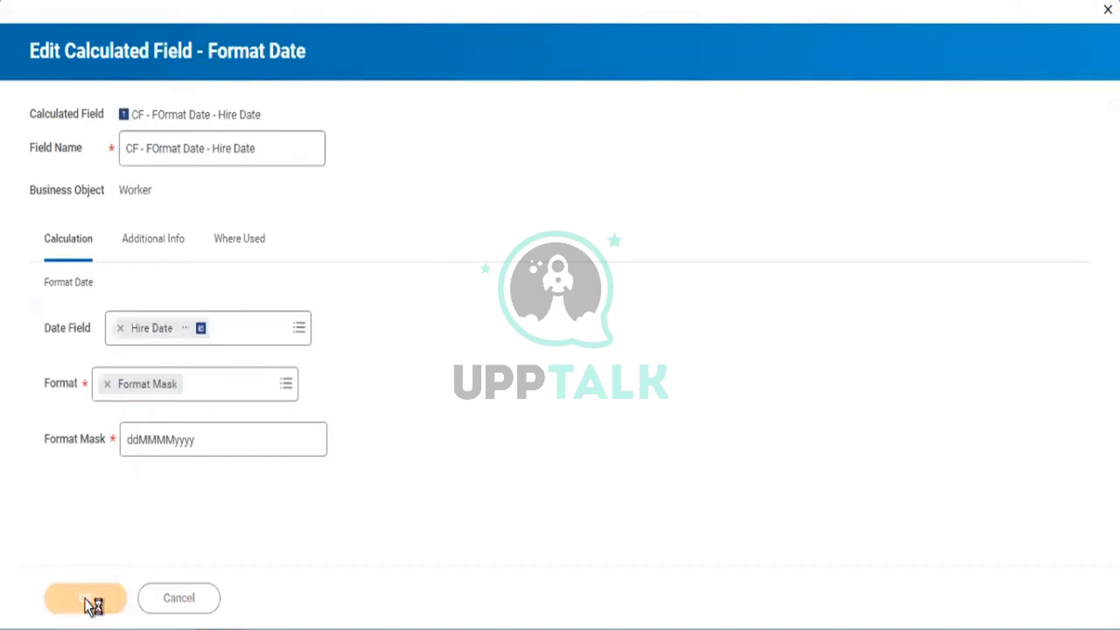
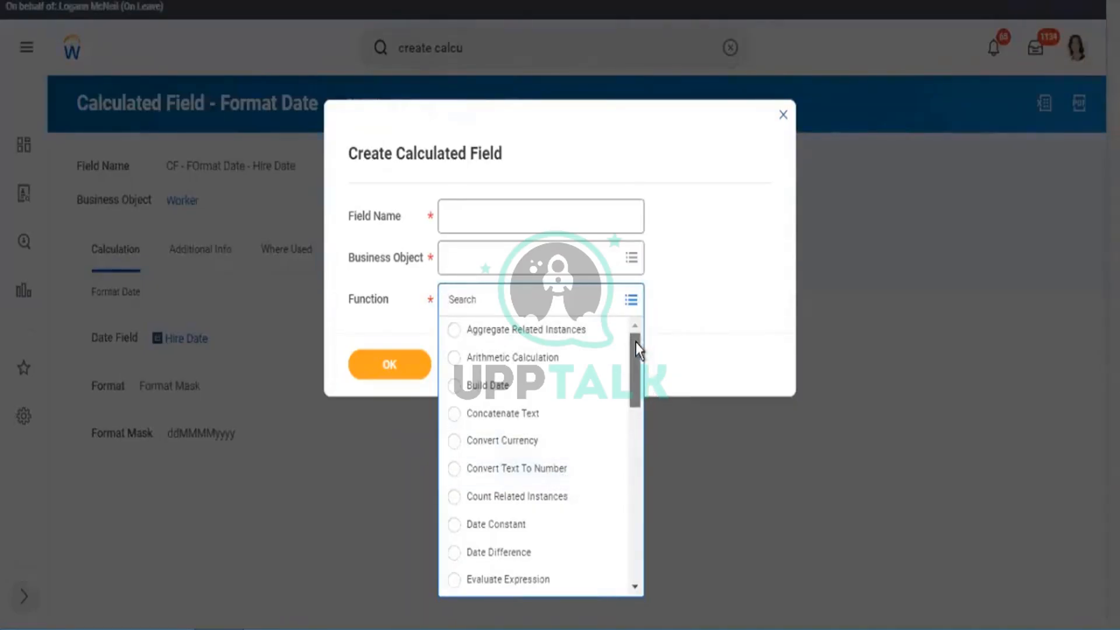
Step: Look through the list of functions available for creating a calculated field
drag(635, 341, 629, 539)
scroll(619, 435, up, 10)
drag(631, 363, 622, 320)
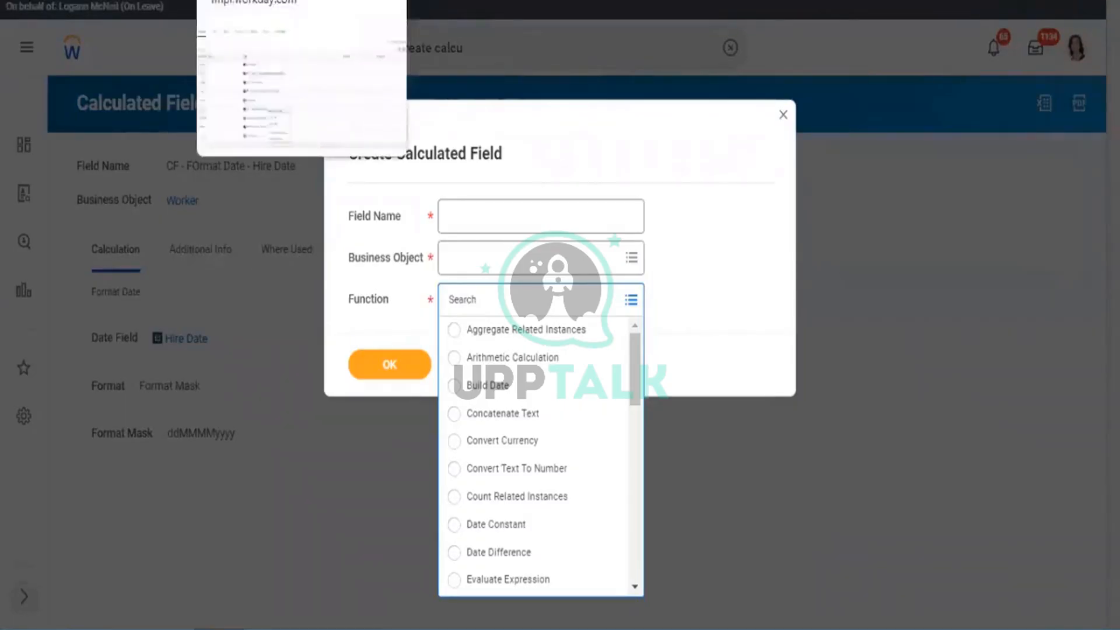
Step: Return to the RPT - All Calculated Fields report definition and open the report for editing
click(272, 0)
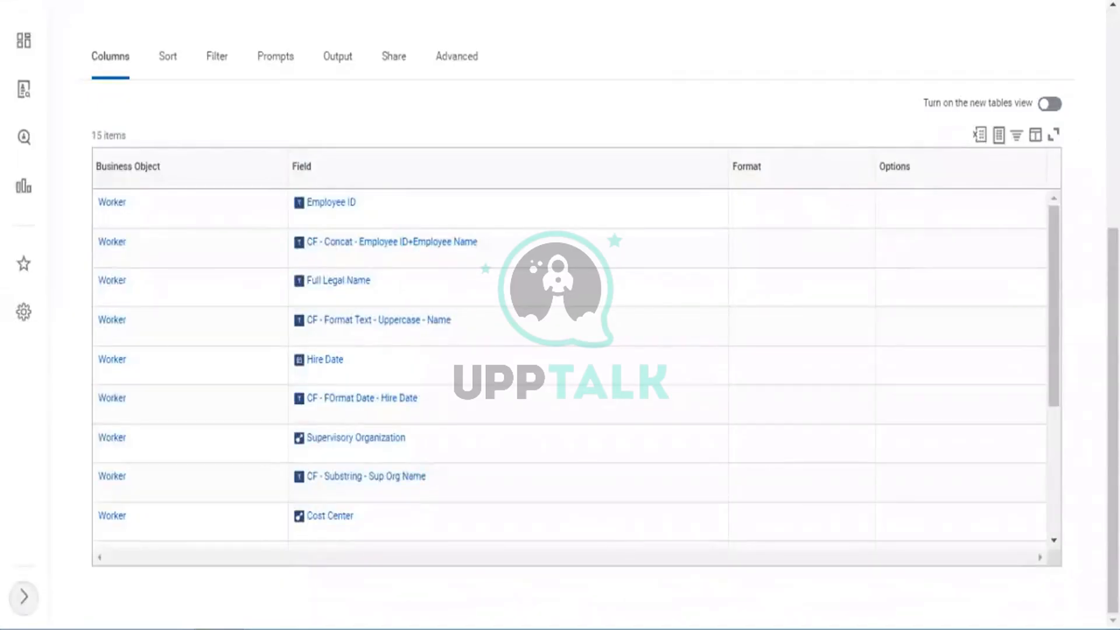
drag(1113, 408, 1113, 193)
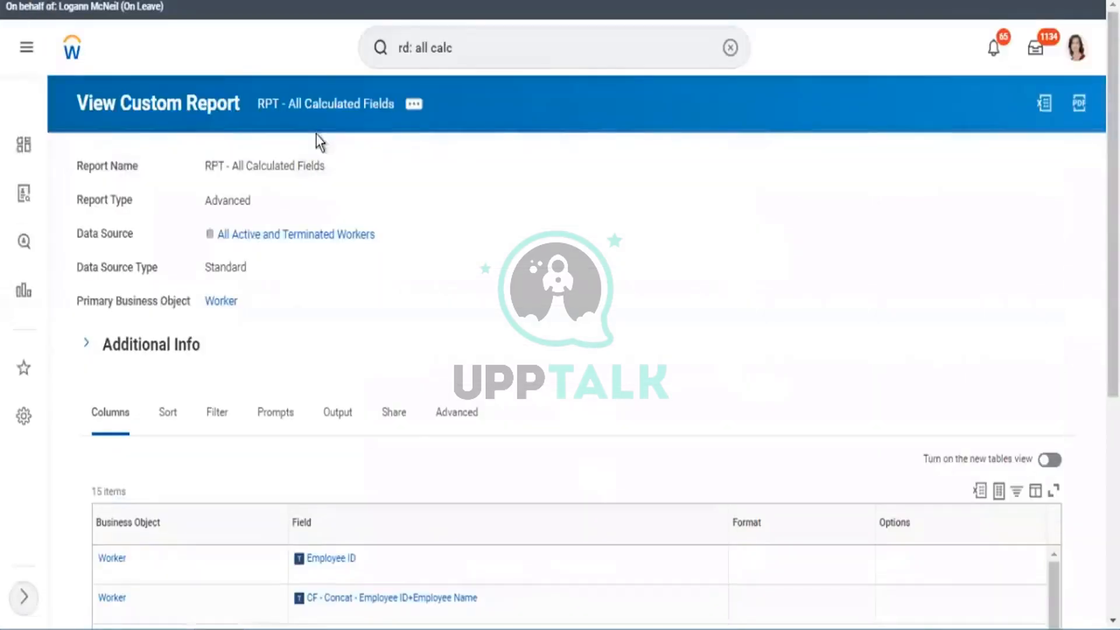
click(415, 105)
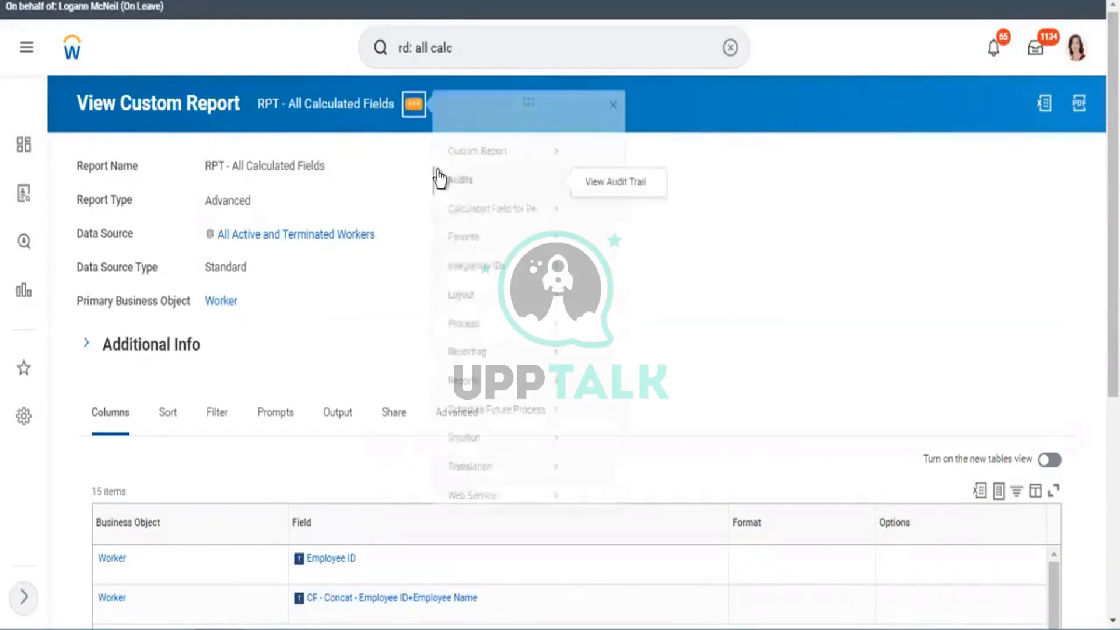
mouse_move(484, 168)
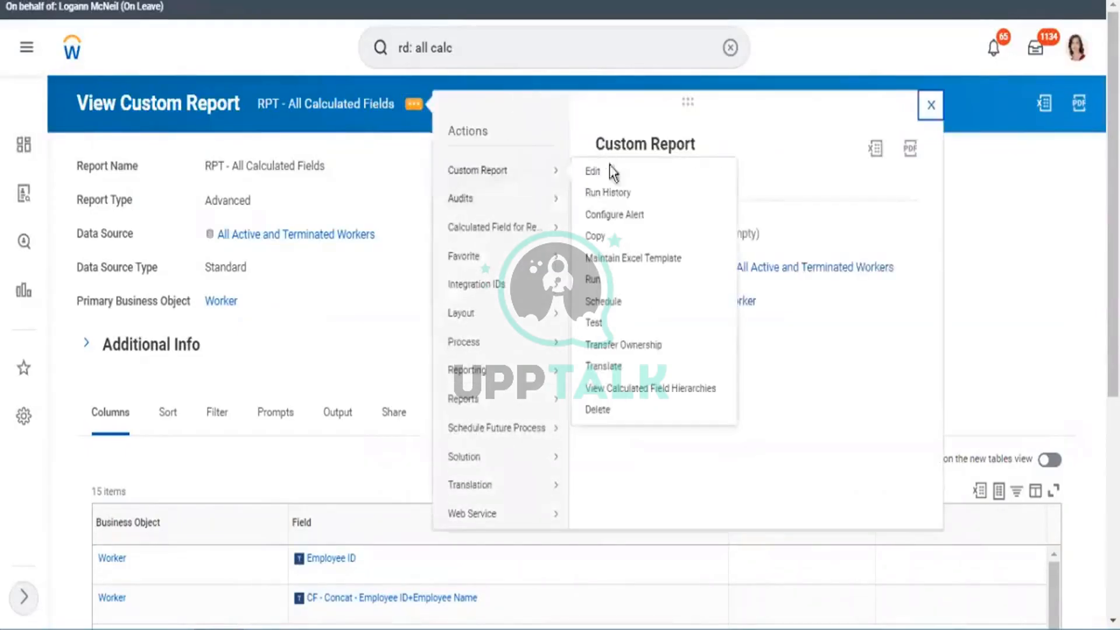
click(595, 172)
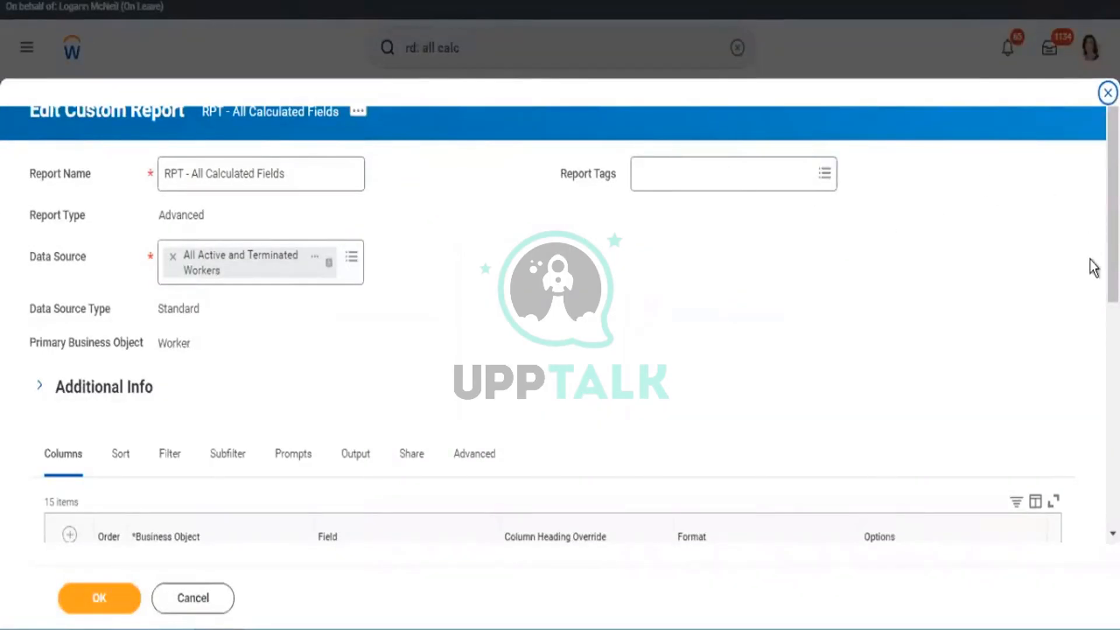
Step: Add a new column row below Phone - Primary Home in the report's columns
scroll(1113, 204, down, 8)
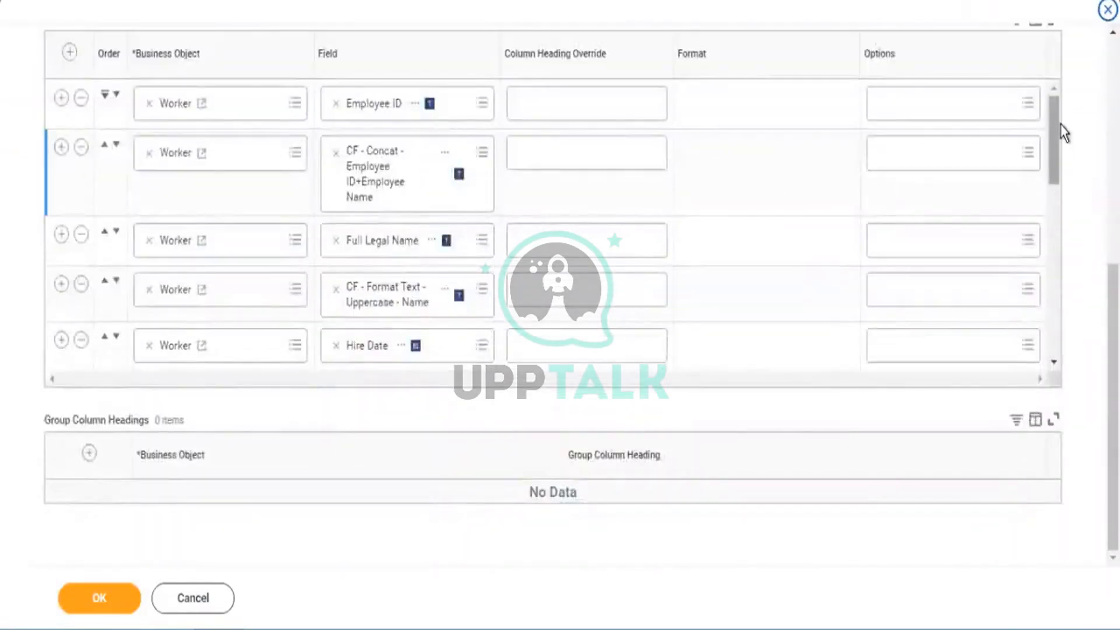
drag(1061, 131, 1044, 300)
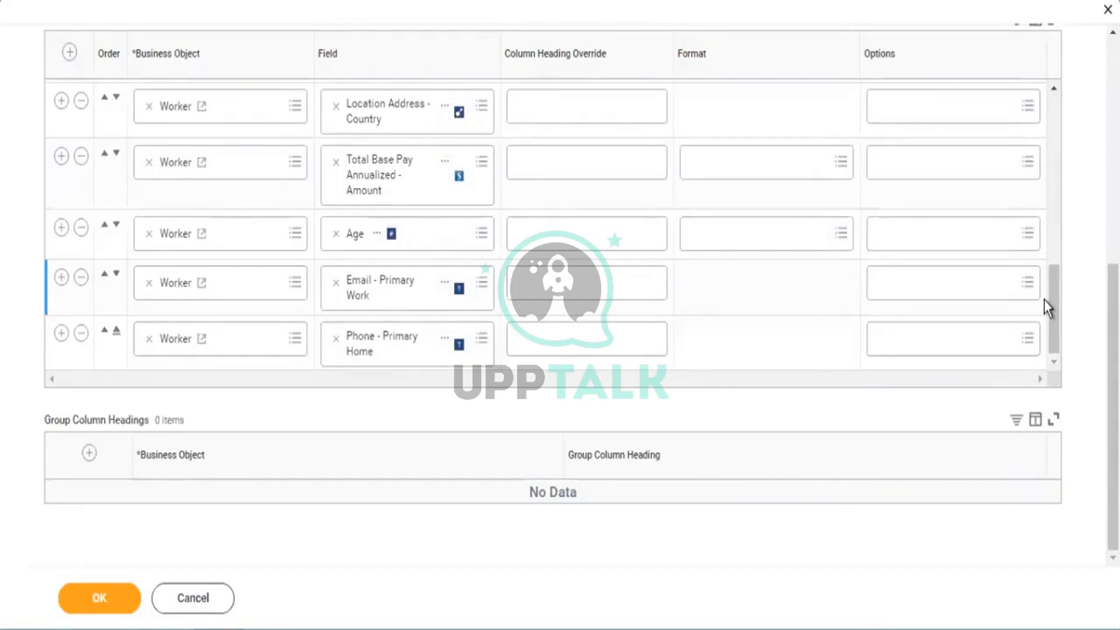
click(691, 228)
click(60, 333)
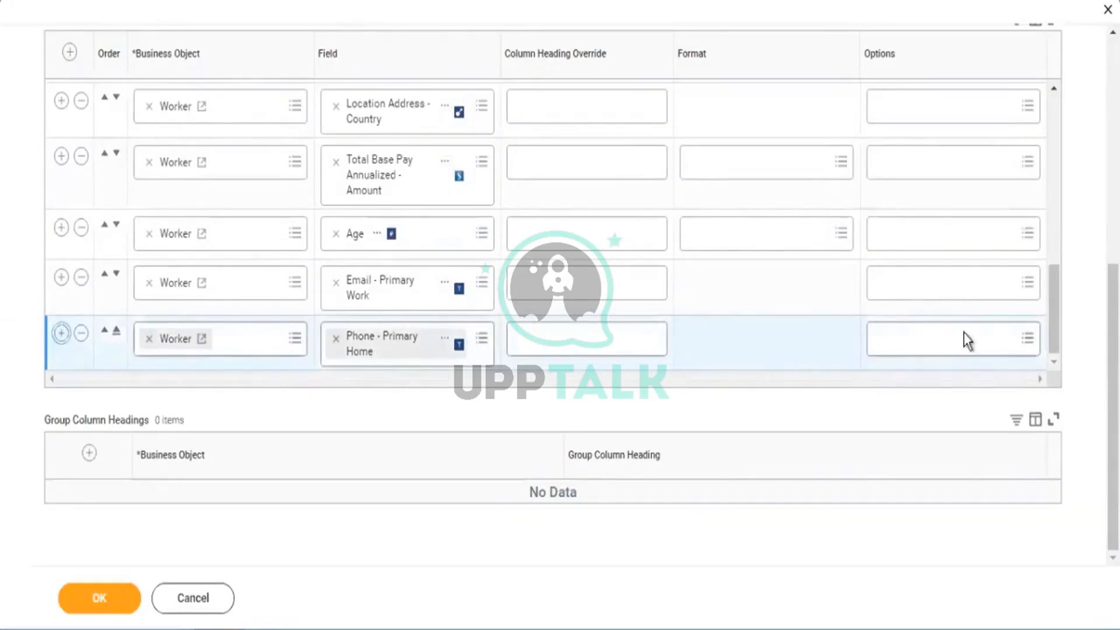
Step: Set the new column row's business object to Manager - Level 01
scroll(1052, 348, down, 1)
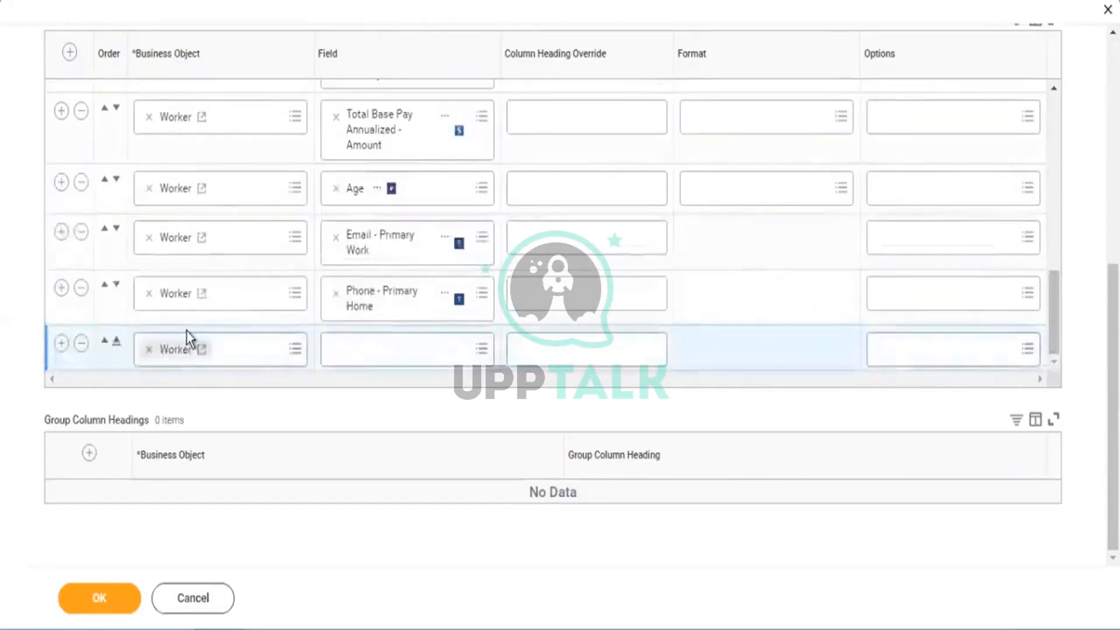
click(150, 350)
text(manager)
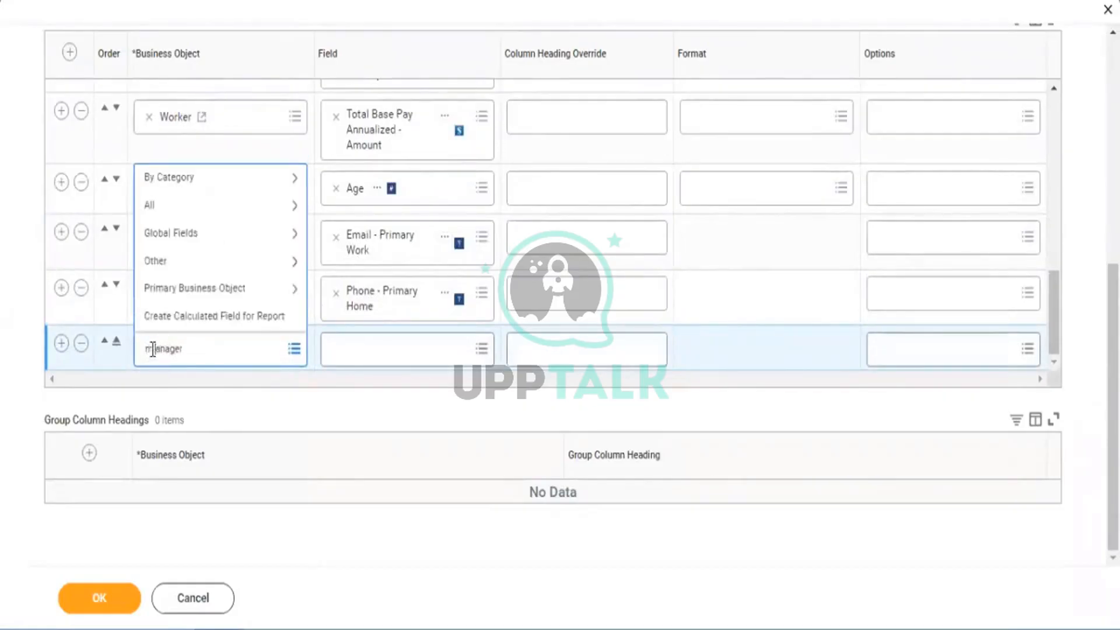
click(153, 350)
key(BackSpace)
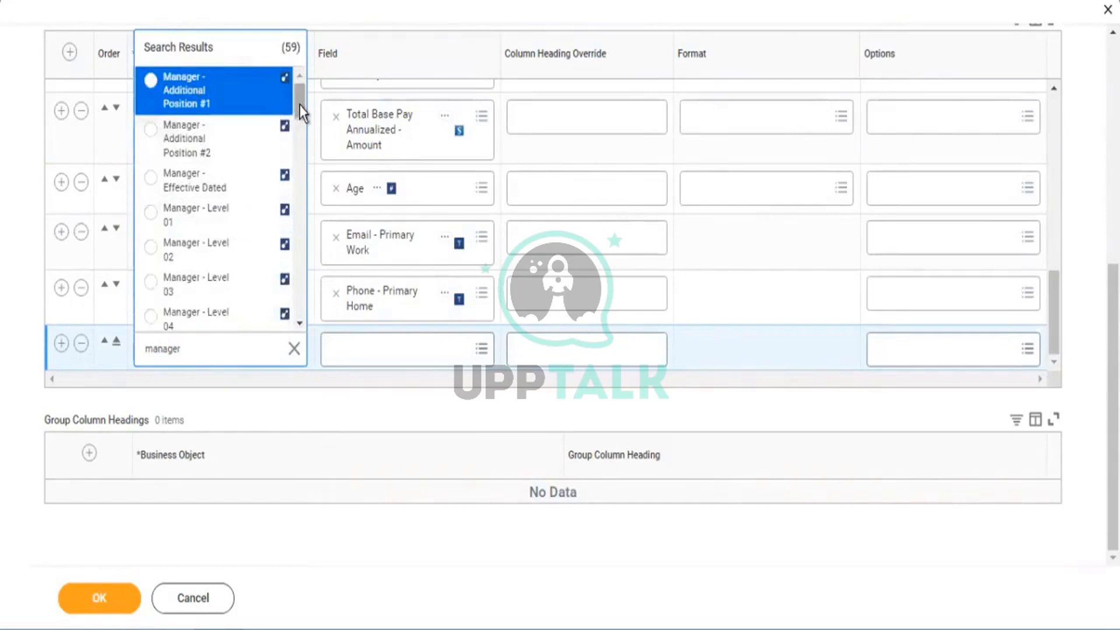
drag(300, 101, 289, 70)
scroll(289, 169, down, 3)
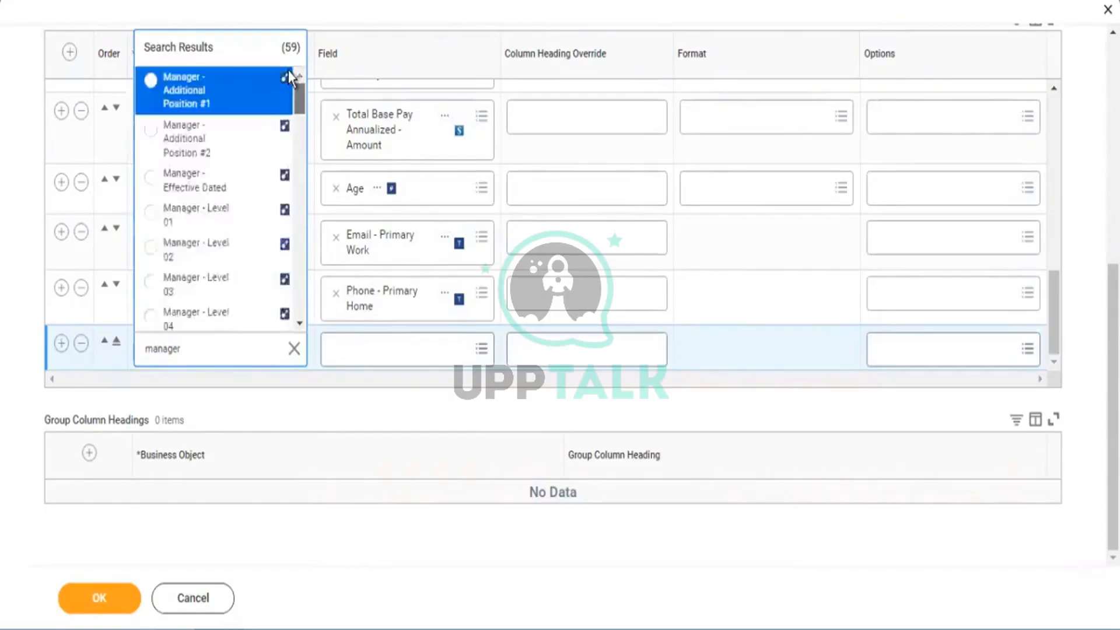
click(211, 223)
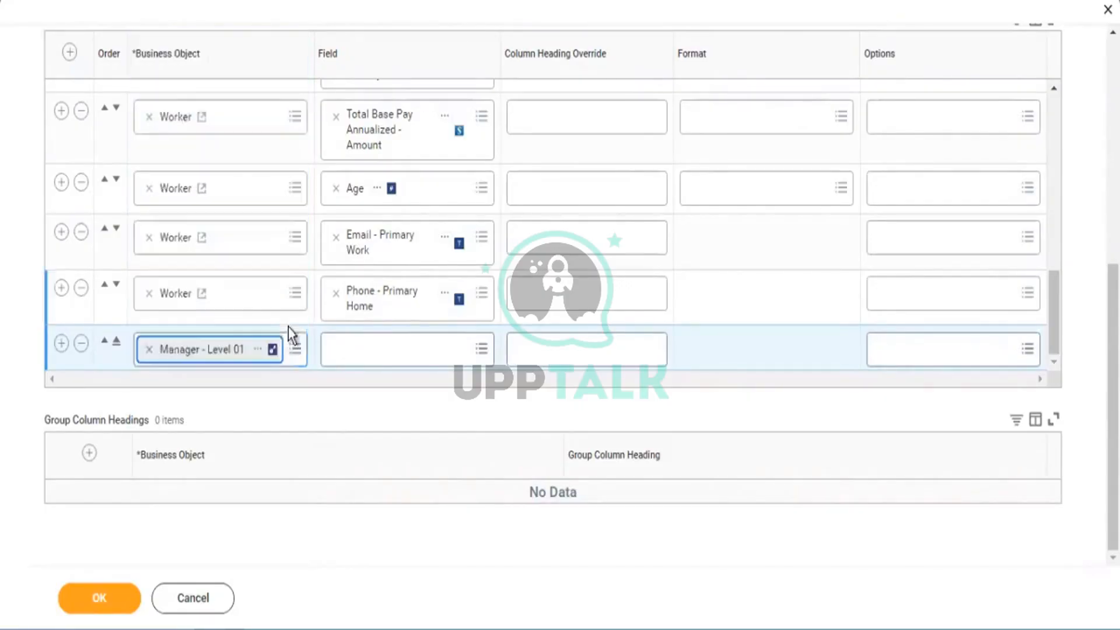
Step: Set the Manager - Level 01 row's field to Employee ID
click(335, 350)
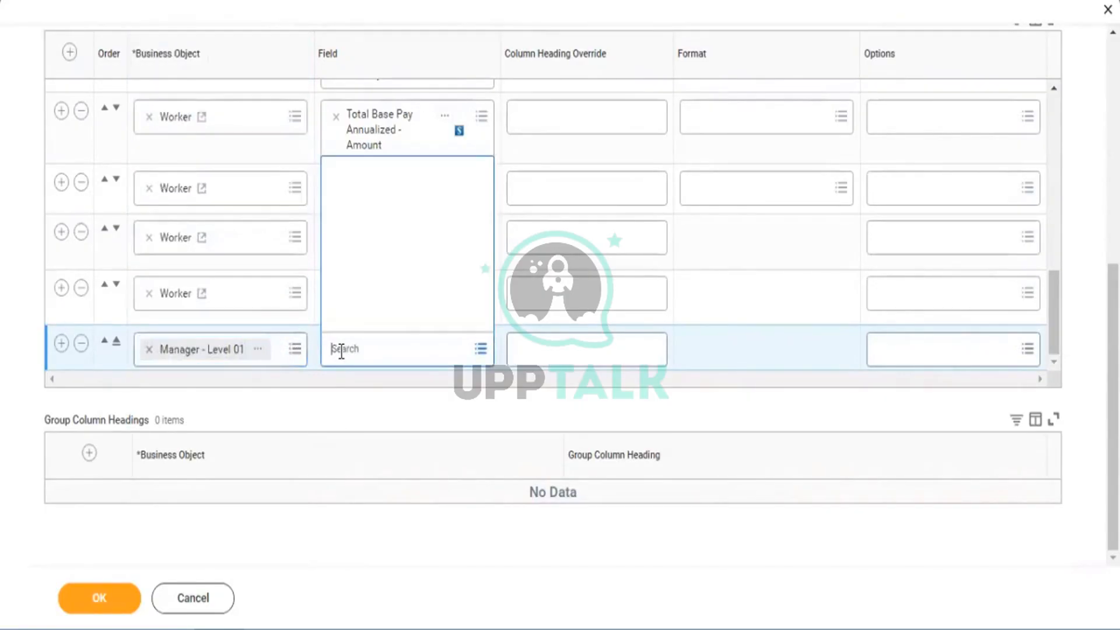
text(empl)
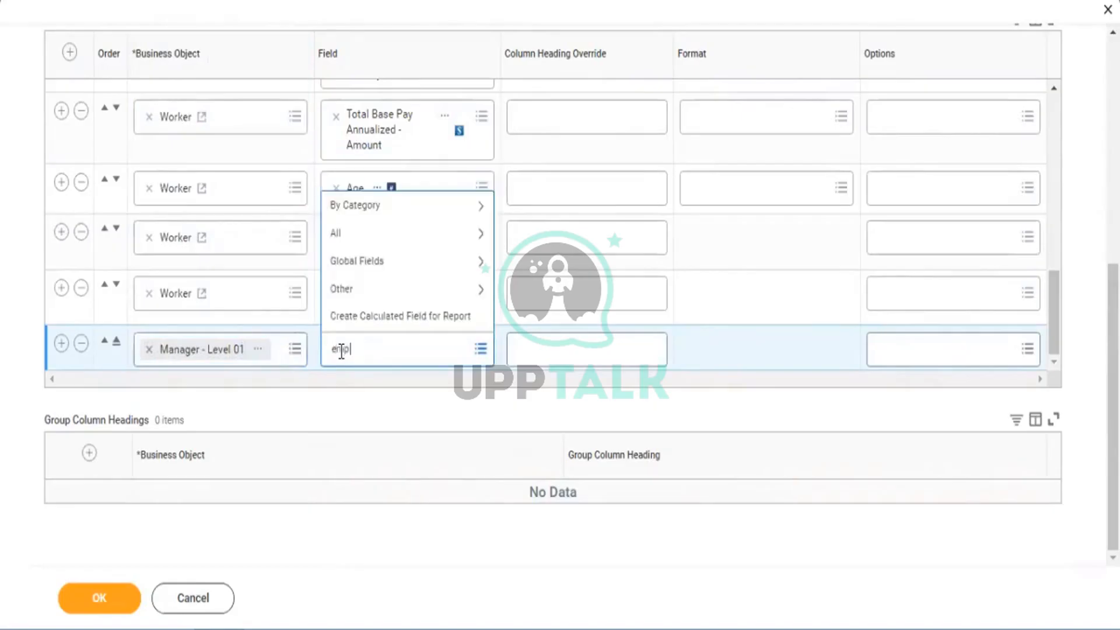
text(oyeed id)
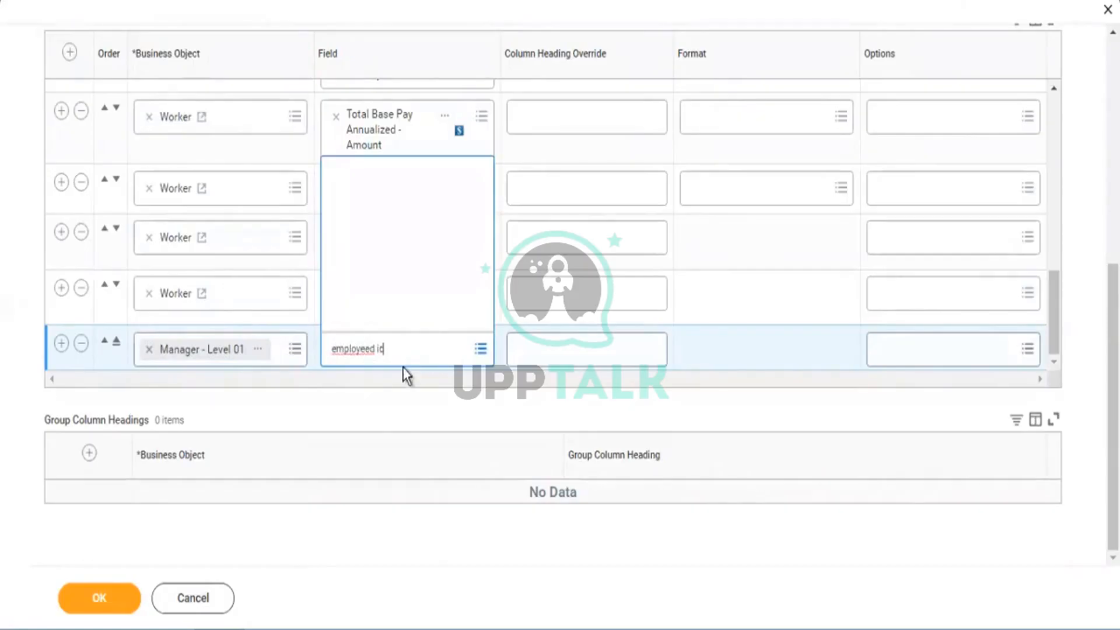
key(Return)
click(372, 349)
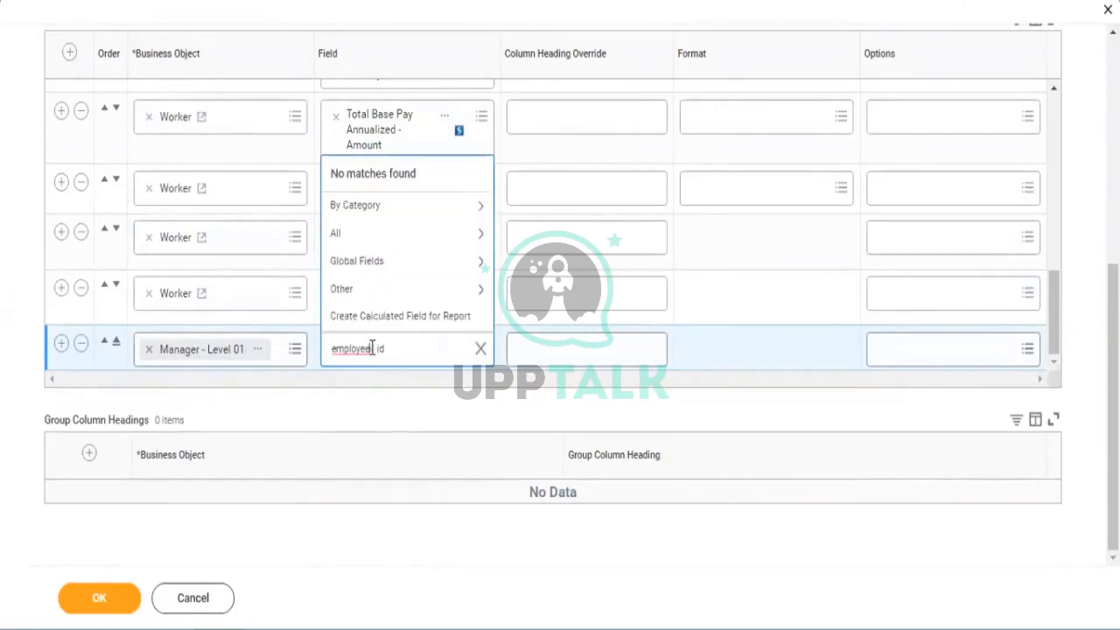
key(BackSpace)
key(Return)
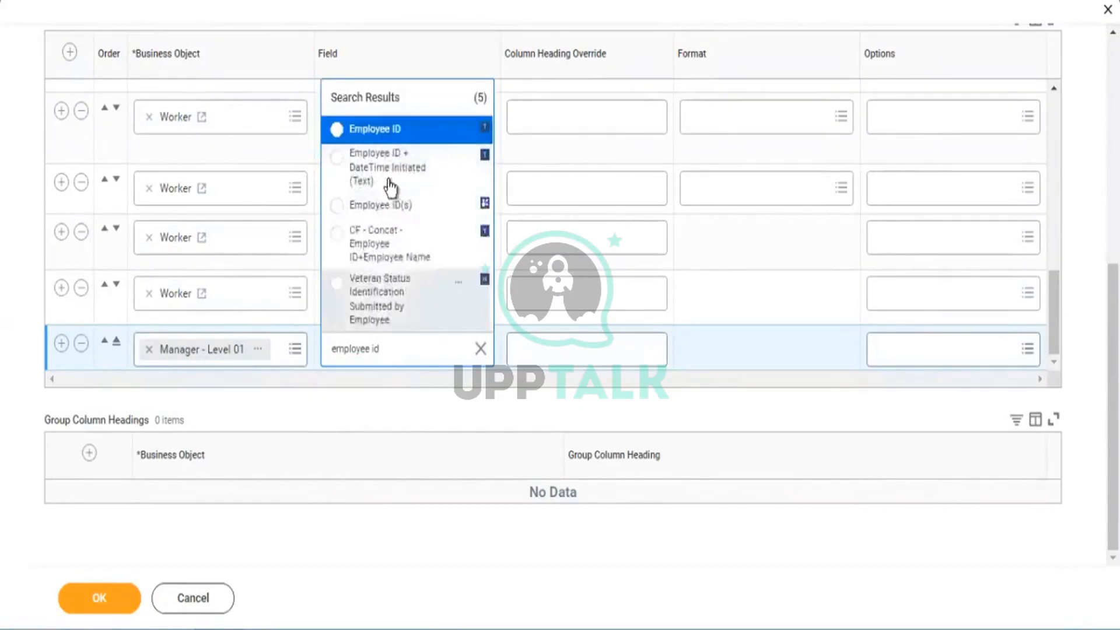
click(382, 139)
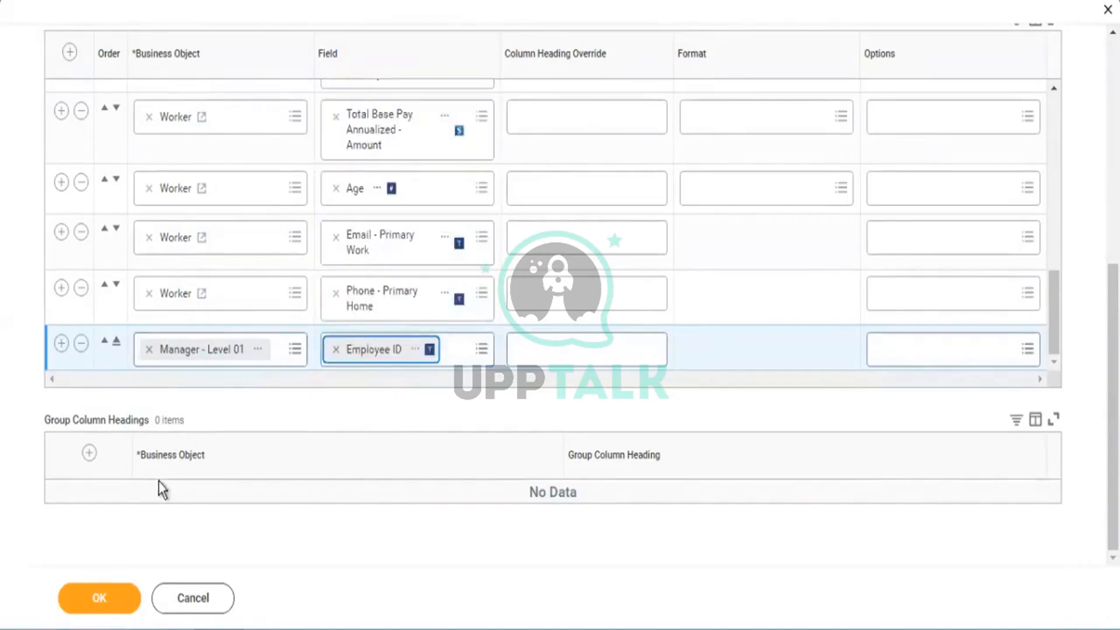
Step: Save the report changes, run the report and examine the manager's Employee ID column in the output
click(100, 599)
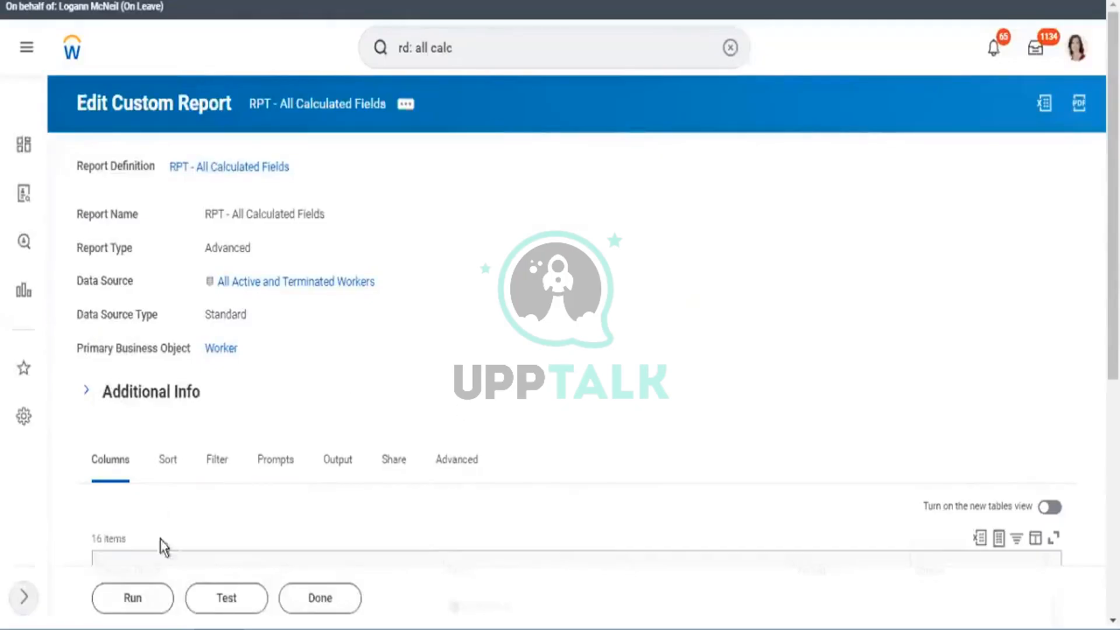
click(136, 608)
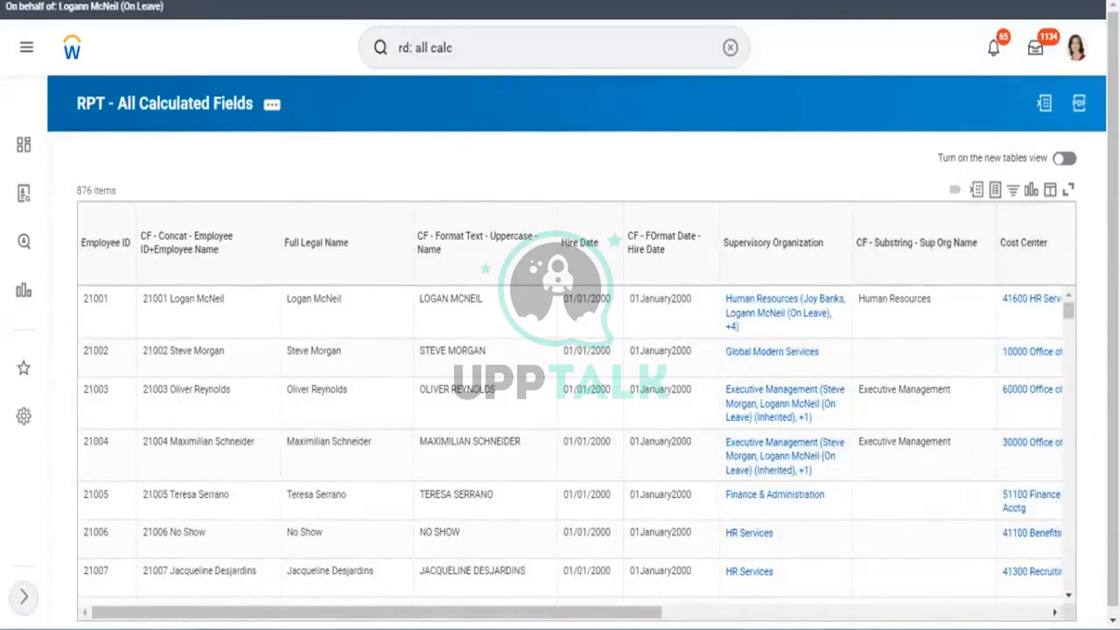
scroll(560, 315, down, 1)
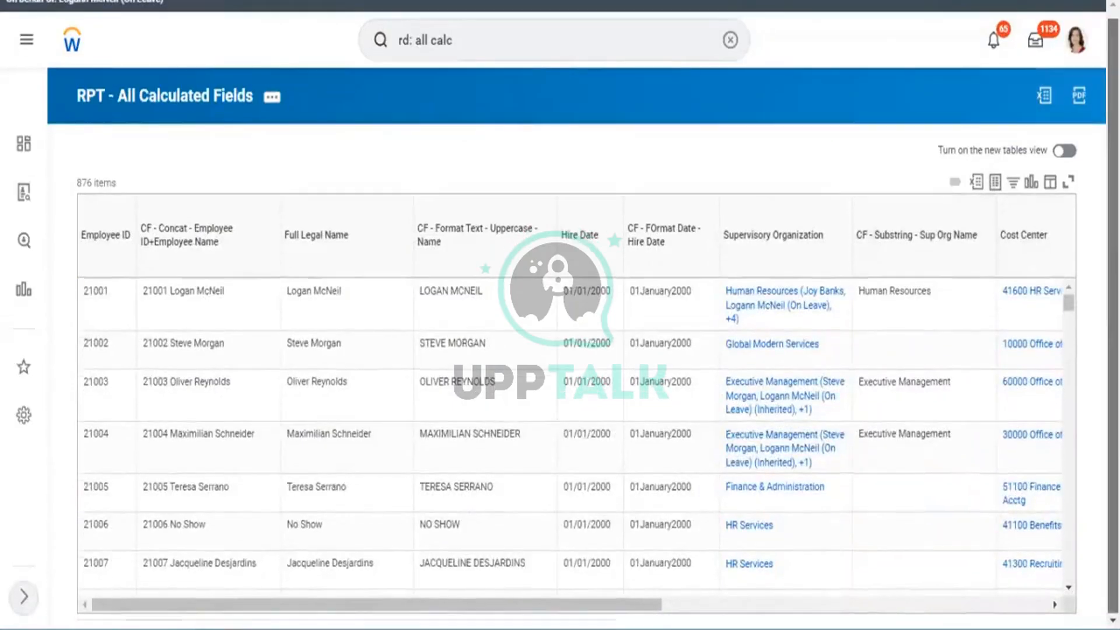
click(1033, 608)
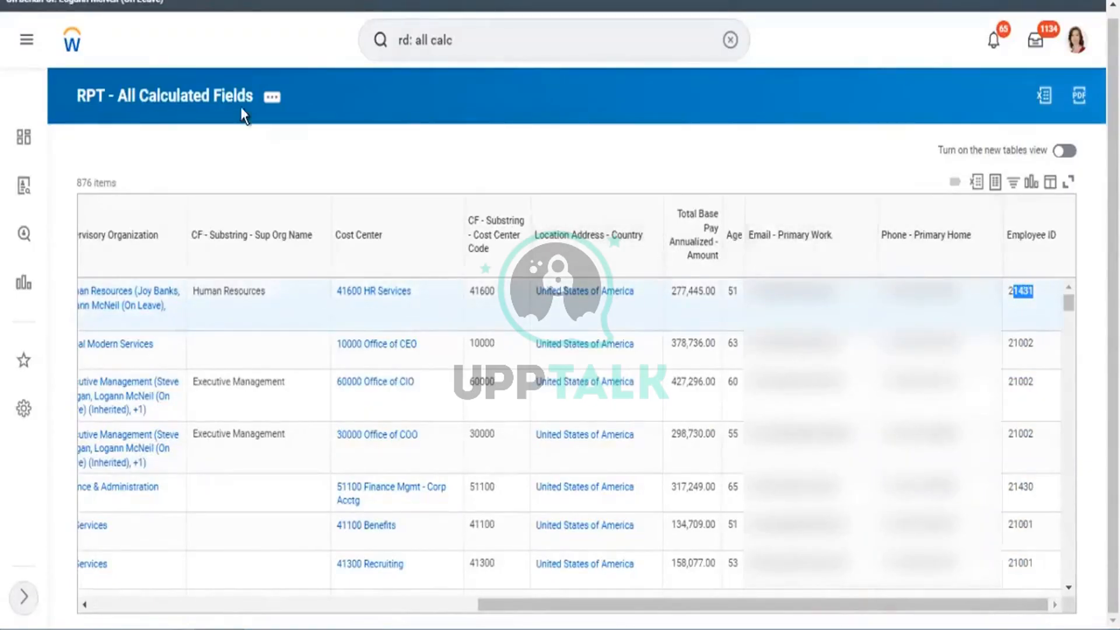
Step: Return to the RPT - All Calculated Fields report definition, review its columns and open the report for editing
click(222, 96)
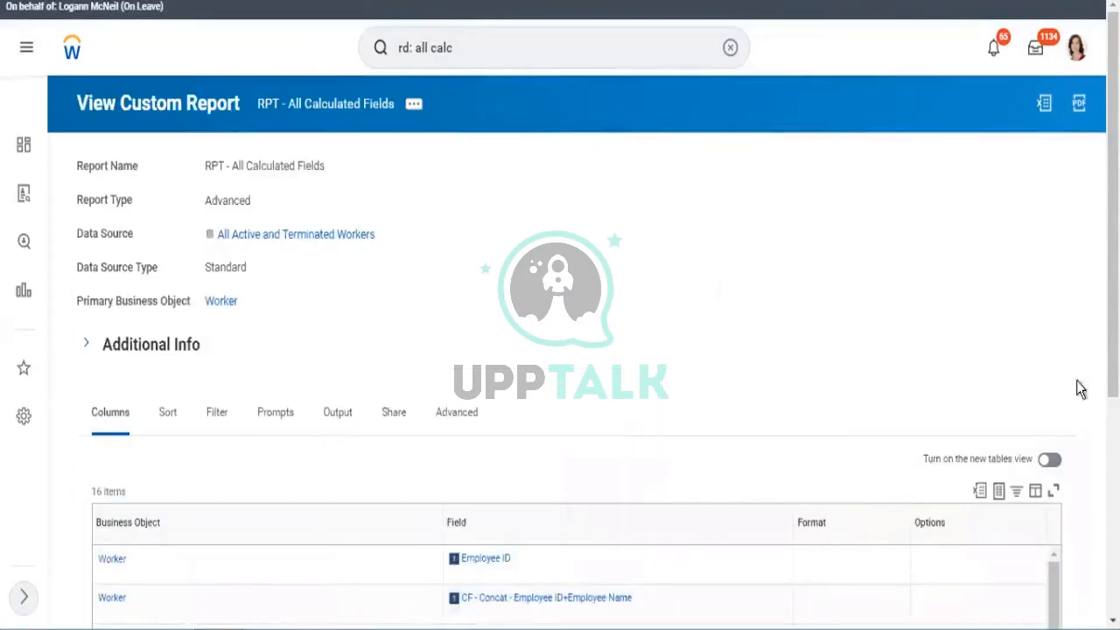
scroll(559, 350, down, 6)
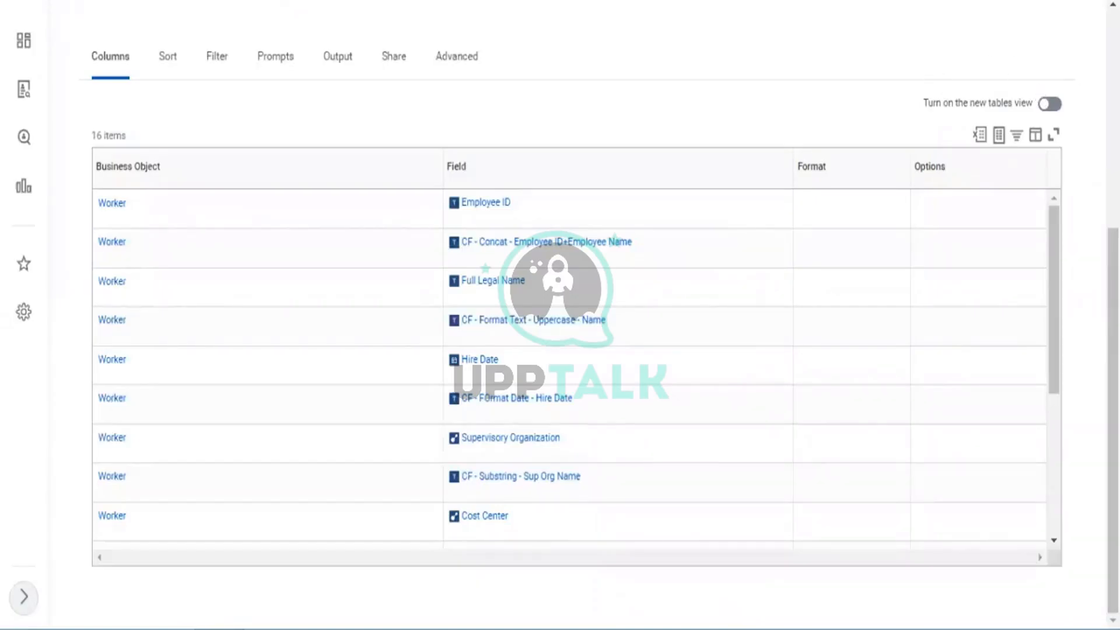
drag(1113, 327, 1113, 111)
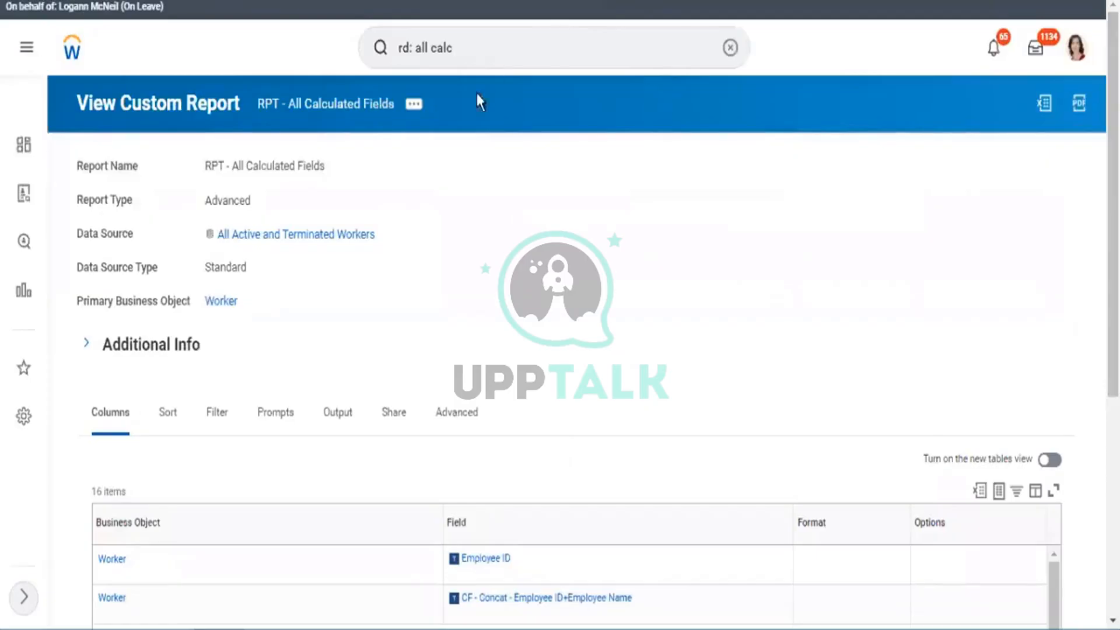
click(413, 105)
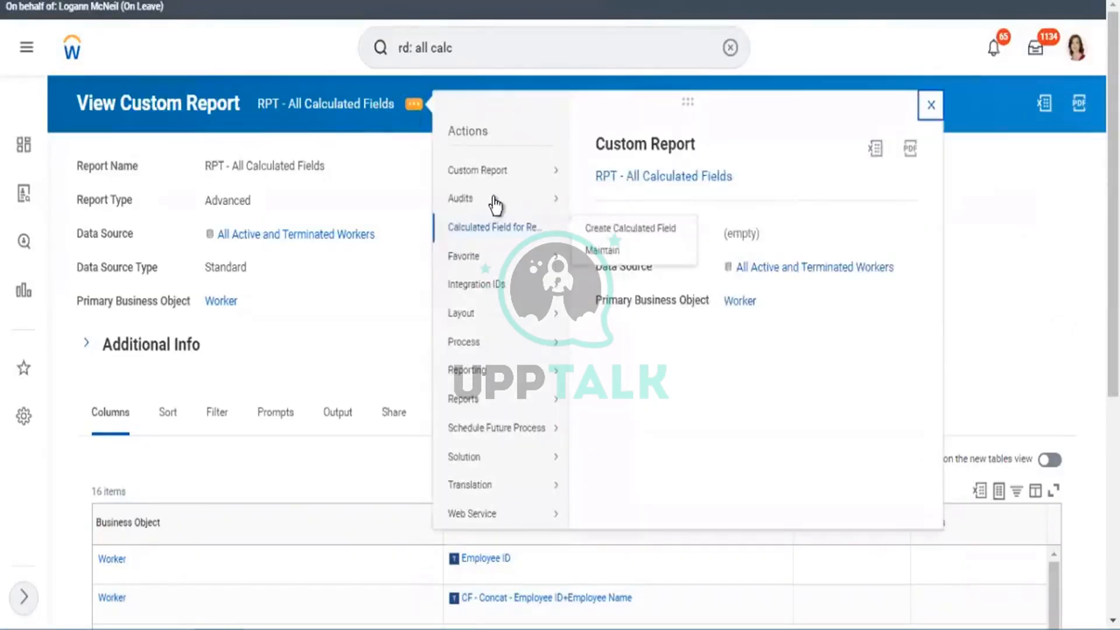
mouse_move(485, 182)
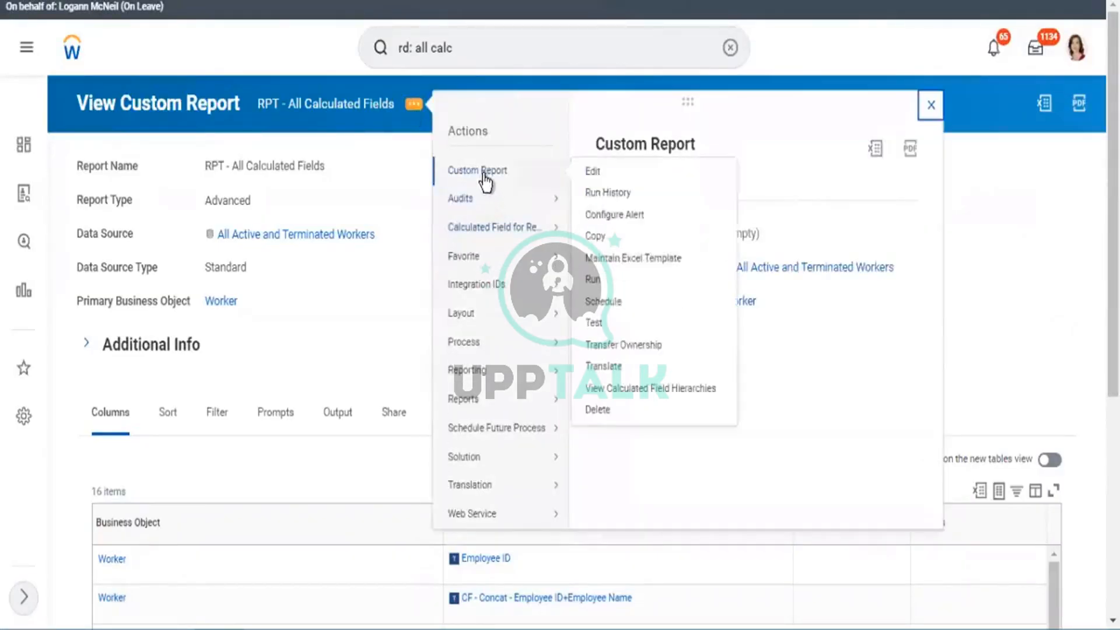
click(606, 171)
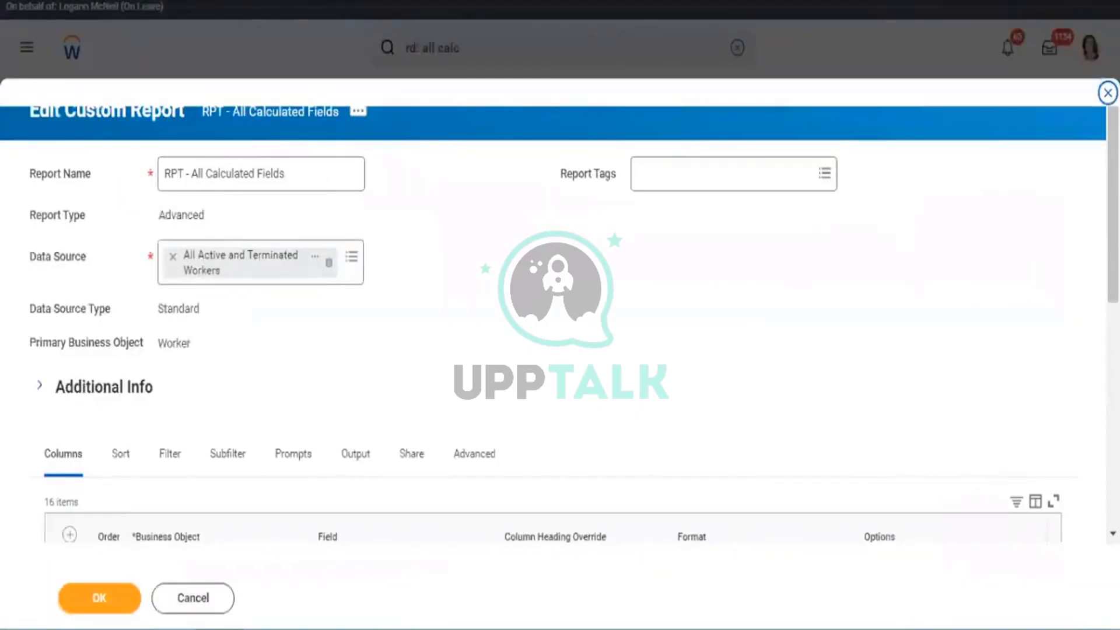
Step: Add a column row below the Manager - Level 01 row with the field Manager ID and clear its business object
scroll(1092, 395, down, 8)
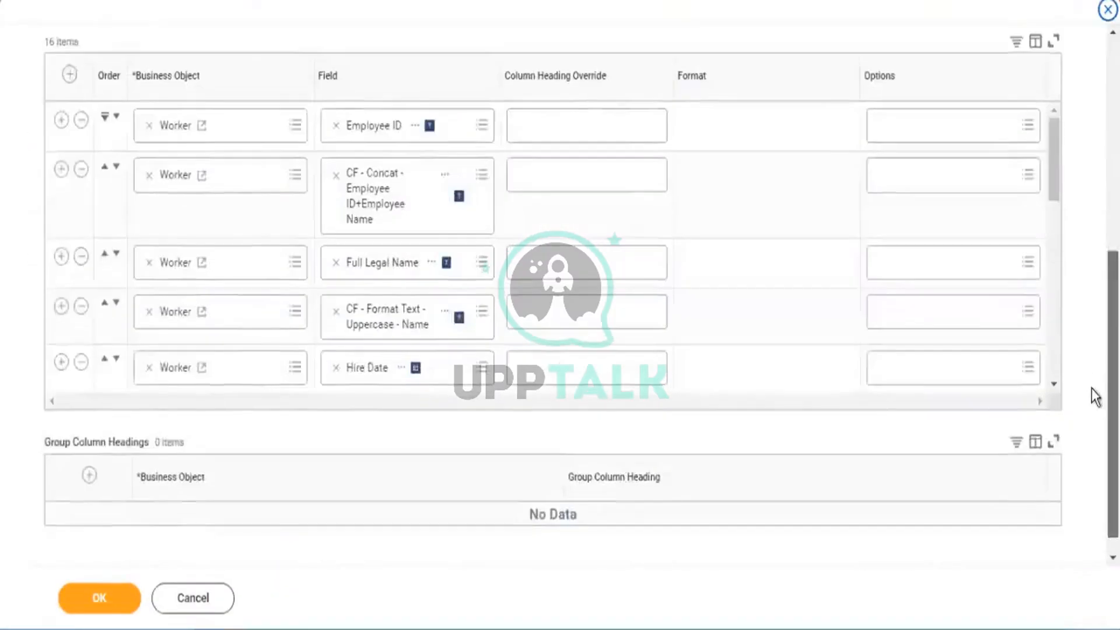
scroll(1058, 345, down, 10)
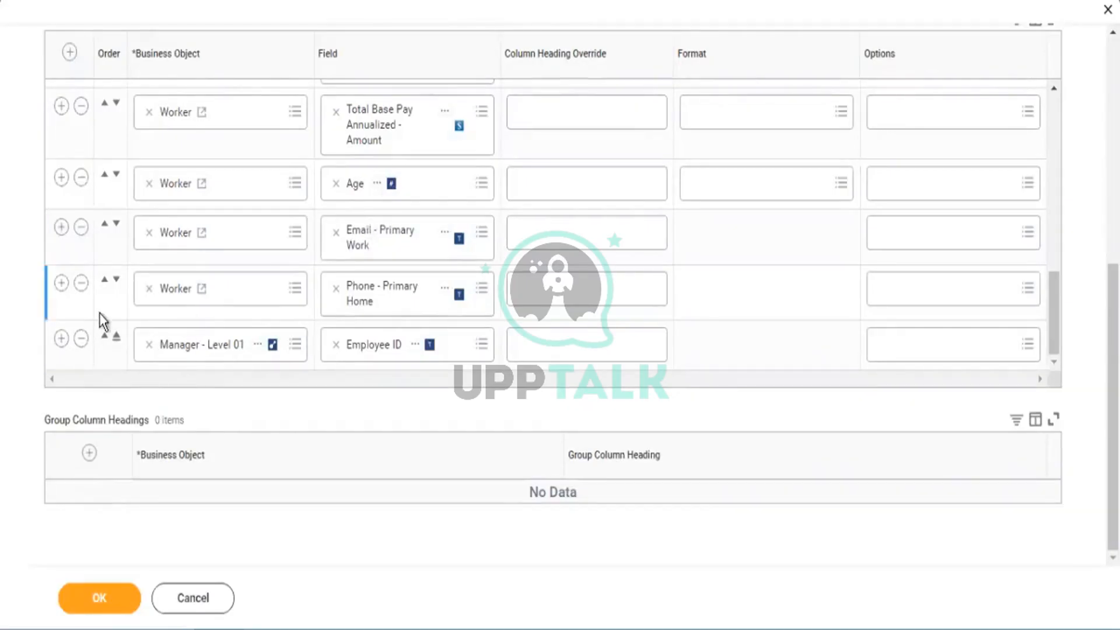
click(60, 342)
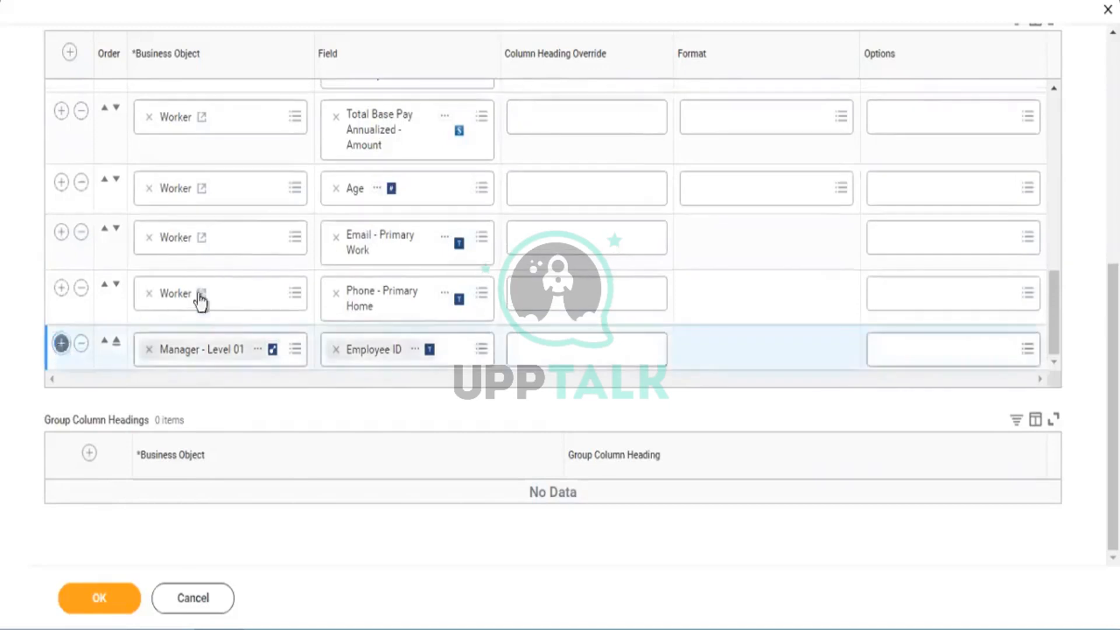
click(1056, 358)
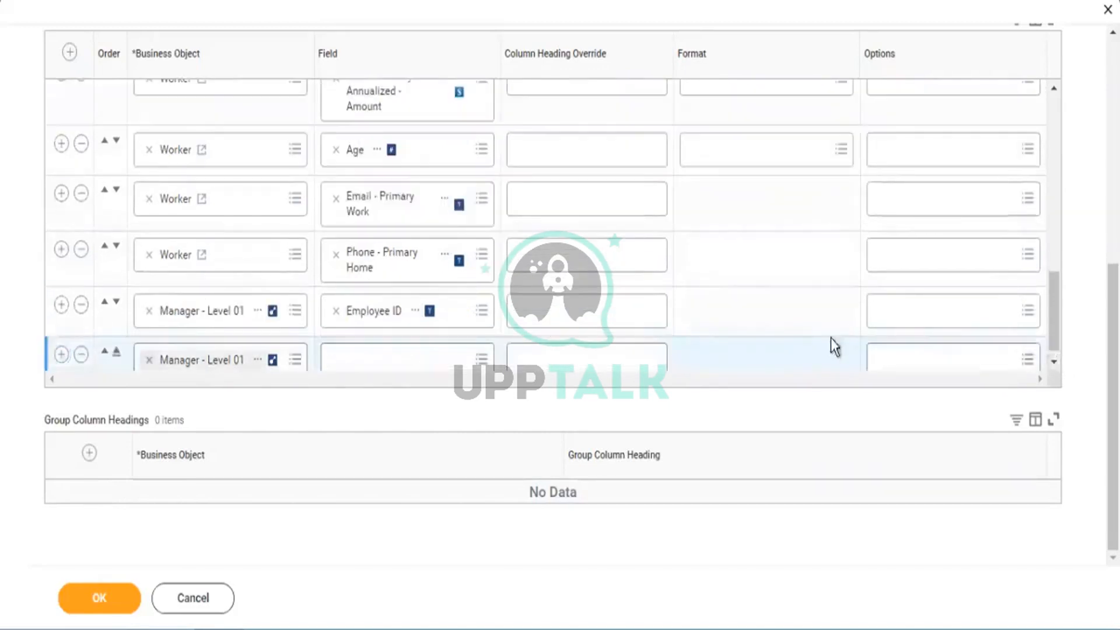
click(445, 364)
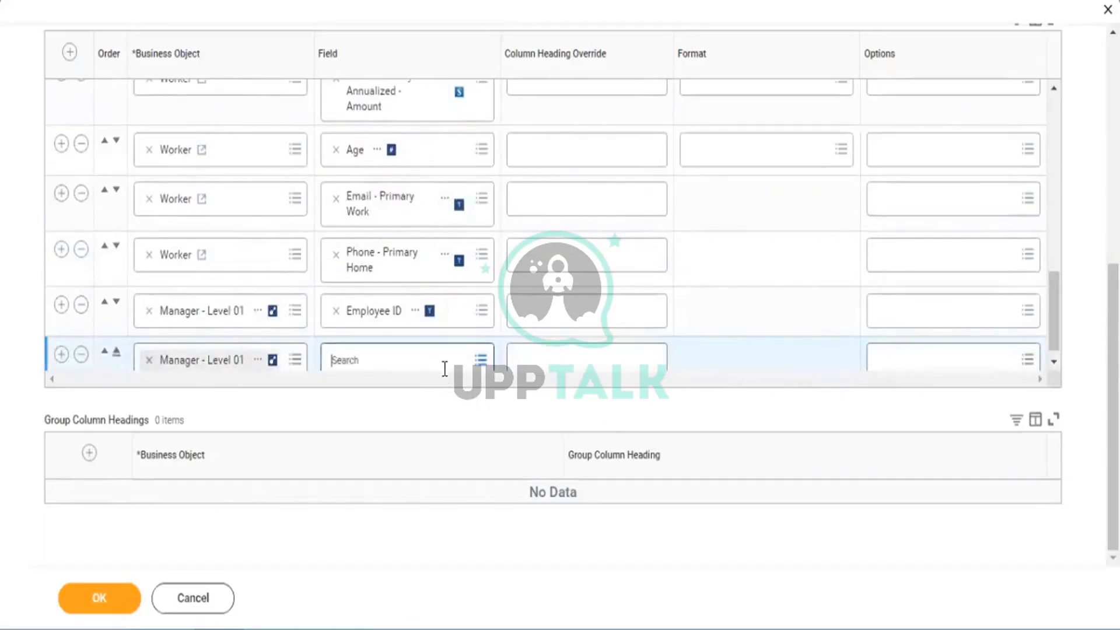
text(mana)
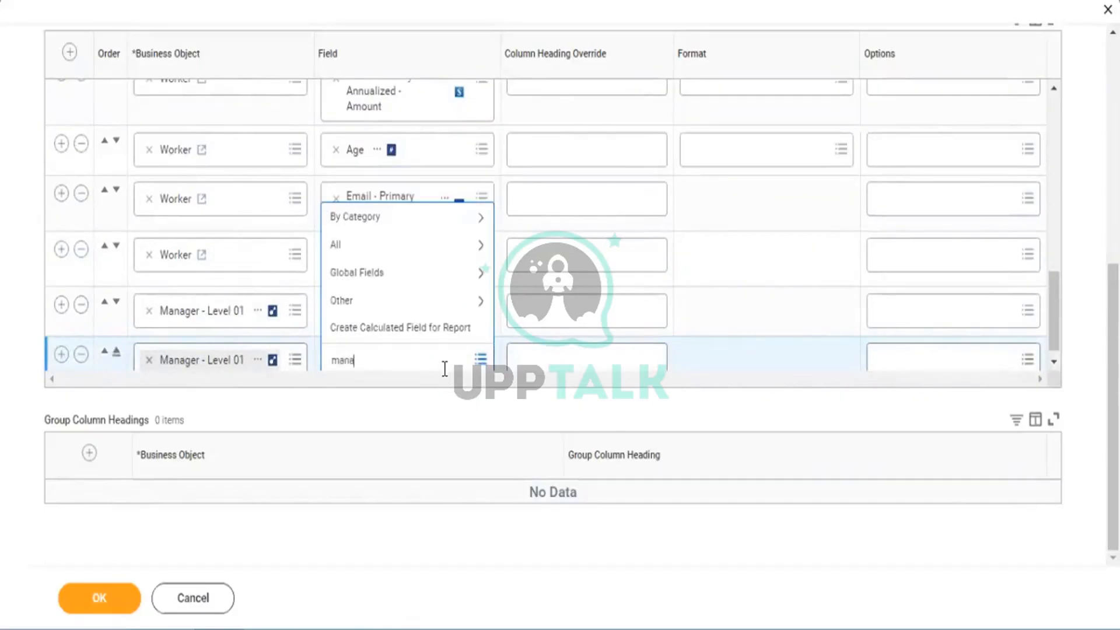
text(ger id)
key(Return)
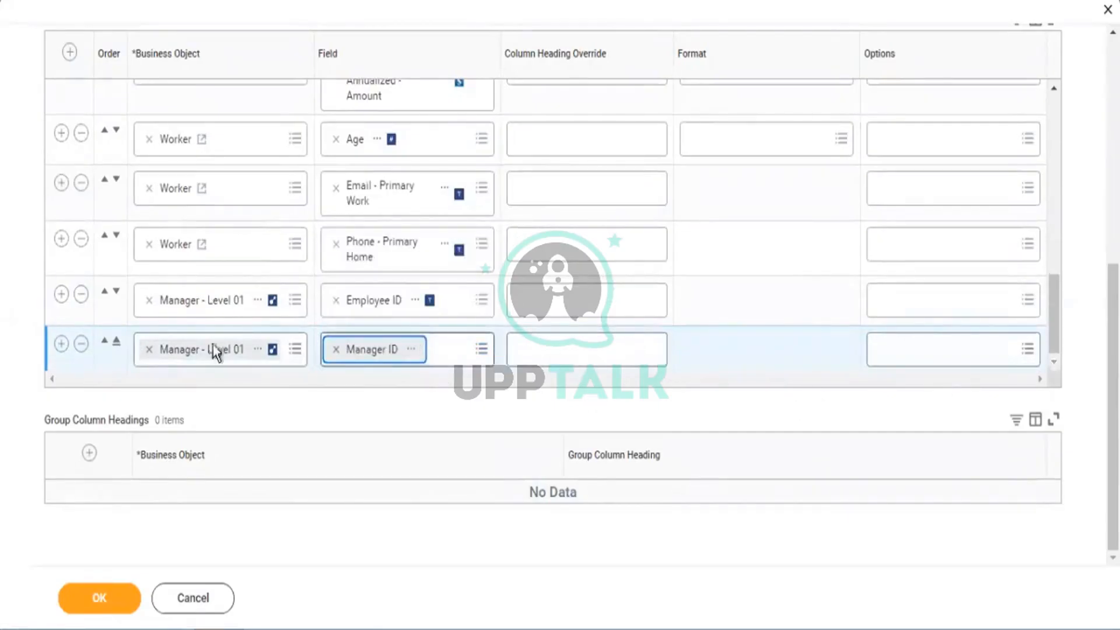
click(150, 349)
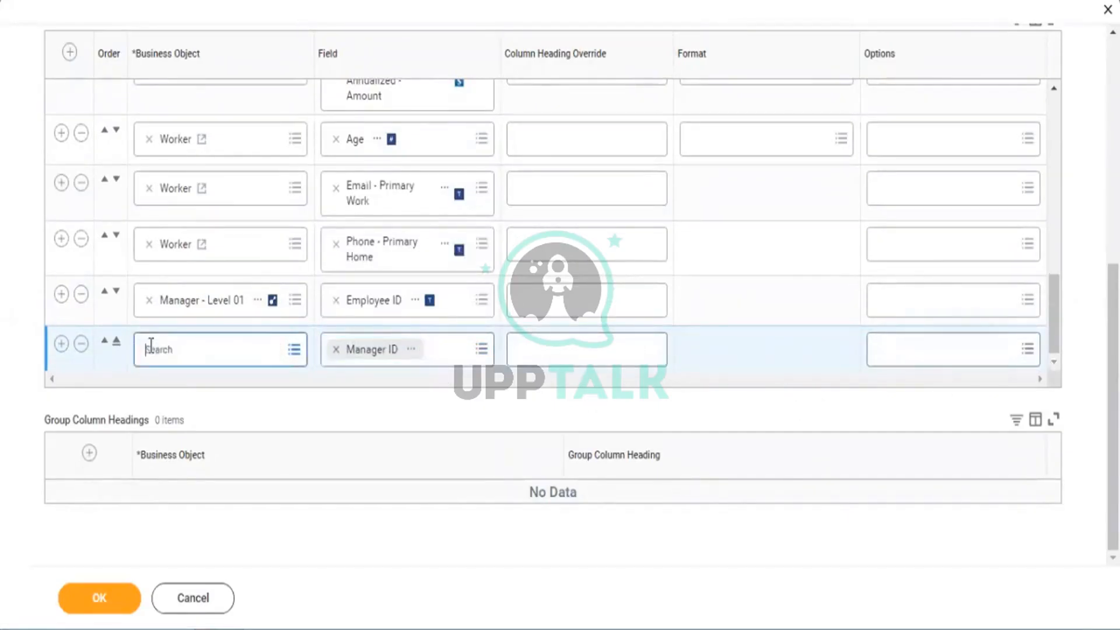
Step: Add a Worker column row below Phone - Primary Home and set its field to Manager ID
click(61, 239)
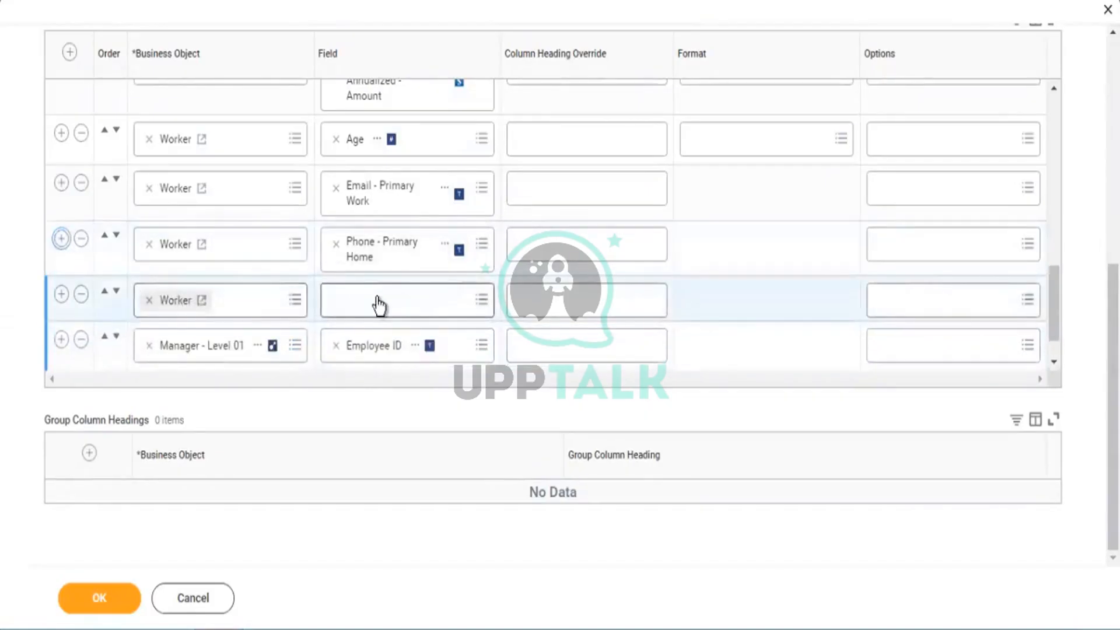
click(377, 298)
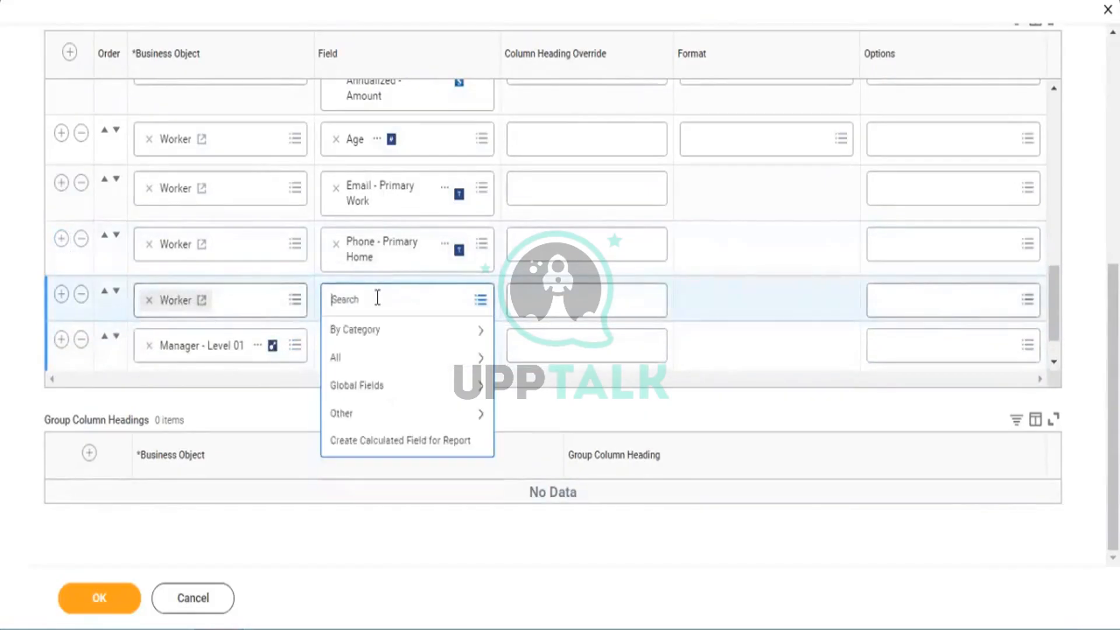
text(worker)
key(Return)
click(381, 298)
key(BackSpace)
key(BackSpace)
key(BackSpace)
key(BackSpace)
key(BackSpace)
key(BackSpace)
text(manager id)
key(Return)
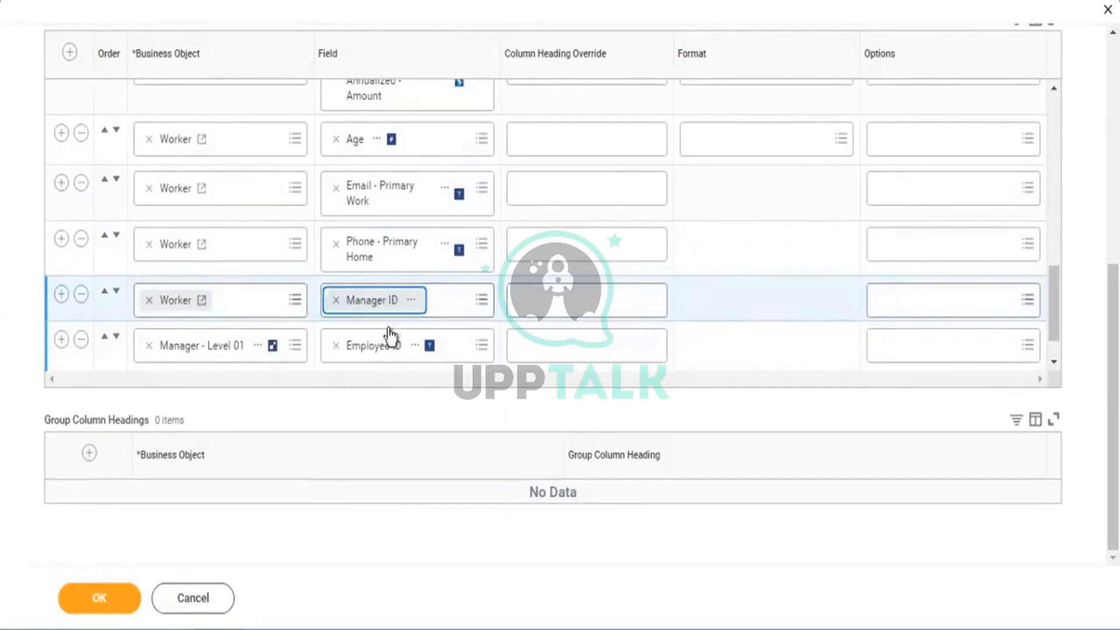
Step: Review the Manager ID field's details and try to save the report changes
click(413, 300)
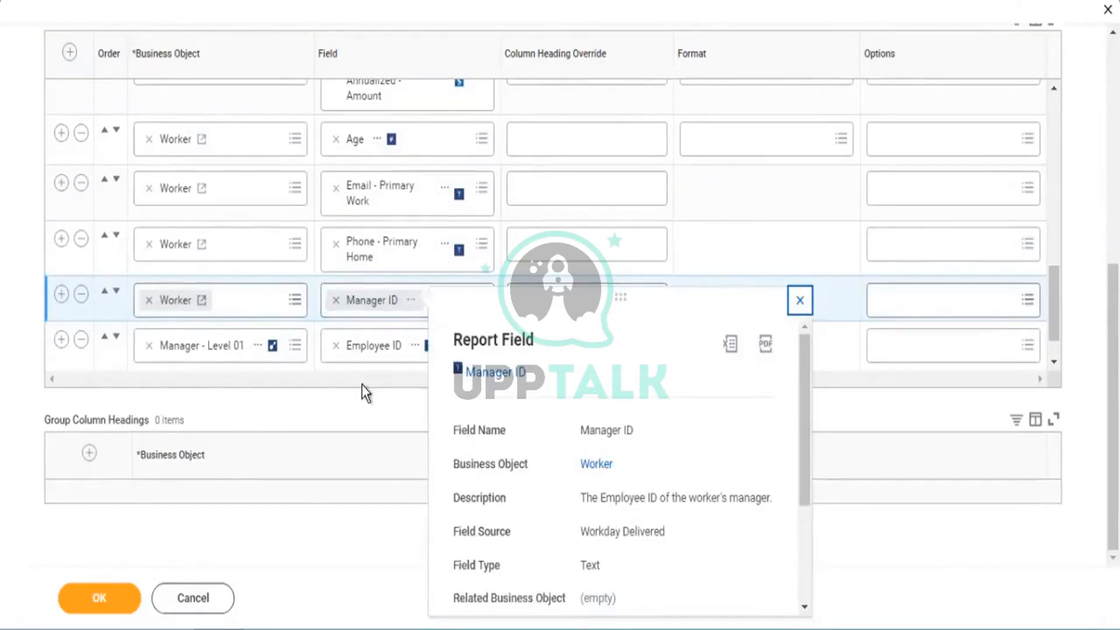
click(100, 601)
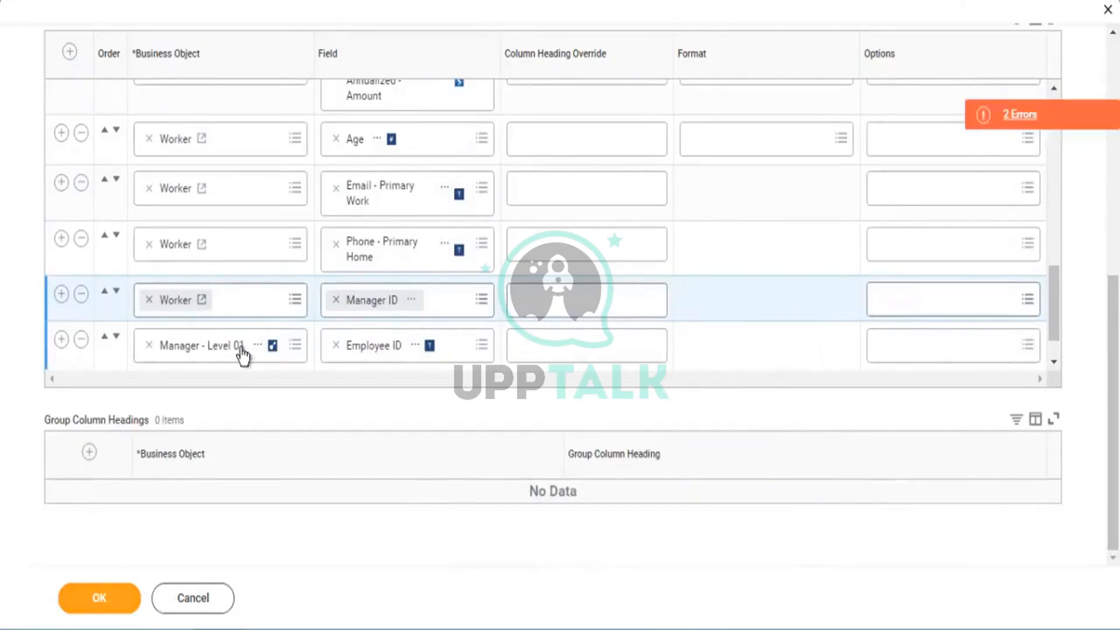
Step: Add a group column heading row for Manager - Level 01 with the heading Worker and try to save the report
click(89, 456)
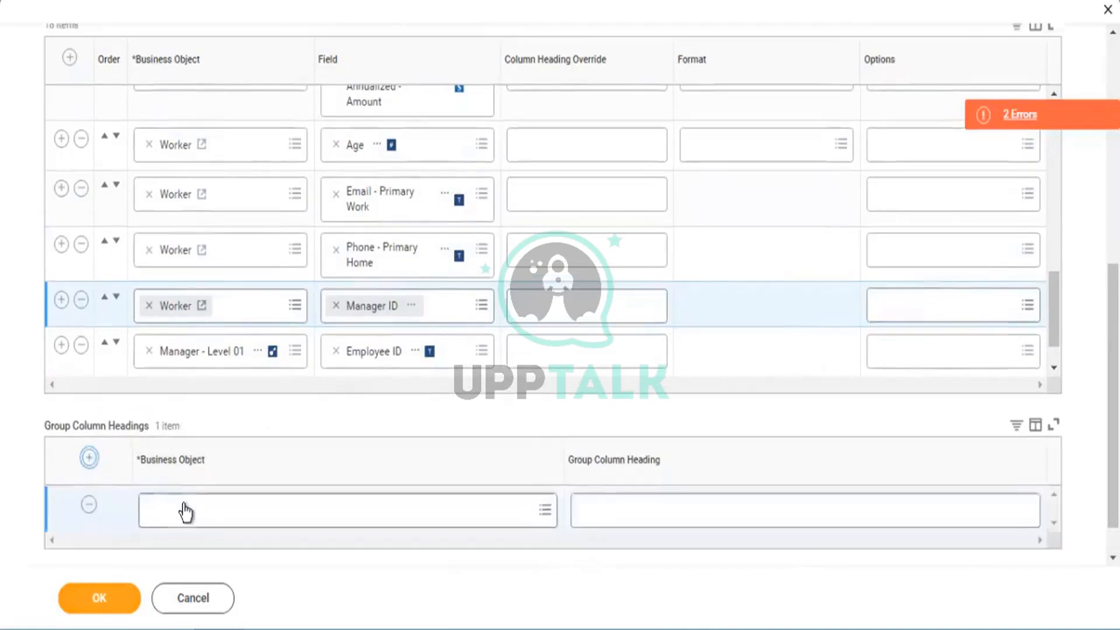
click(186, 506)
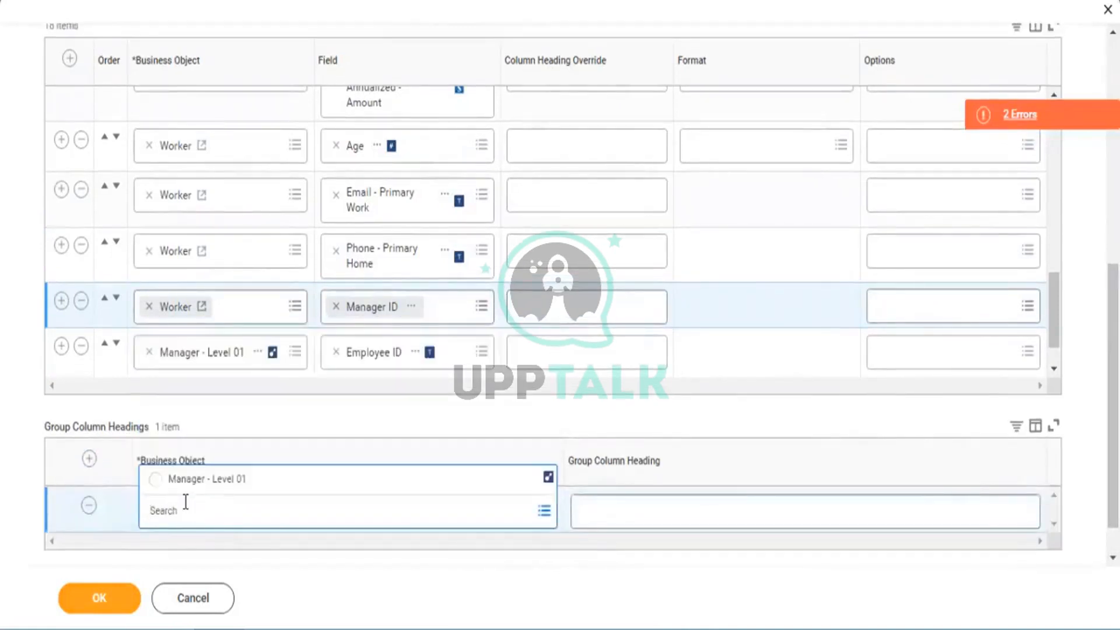
click(187, 484)
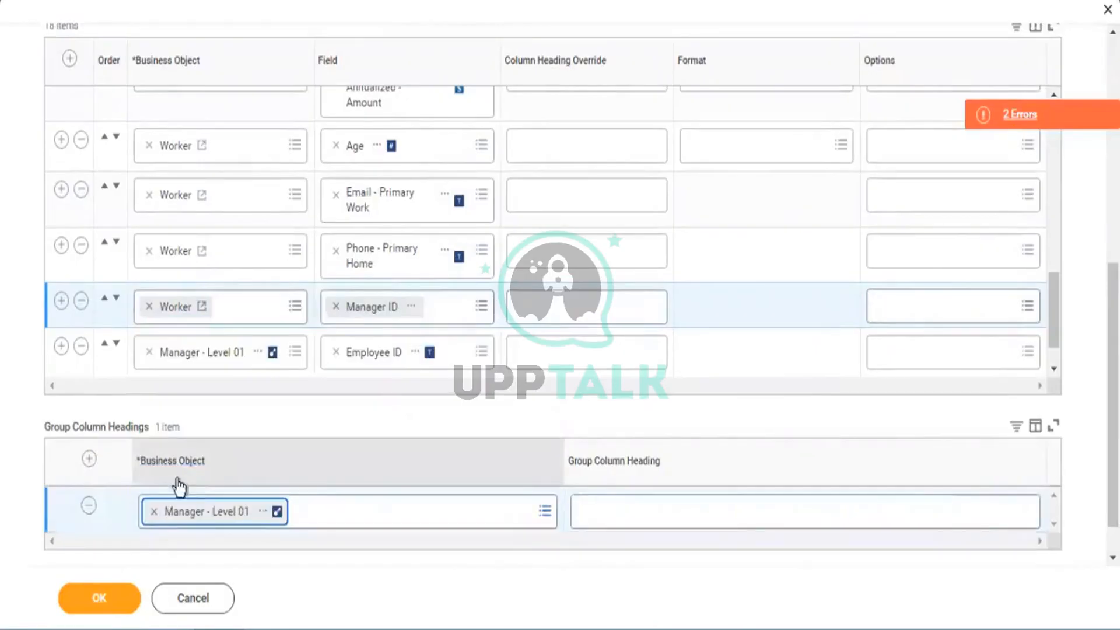
click(84, 609)
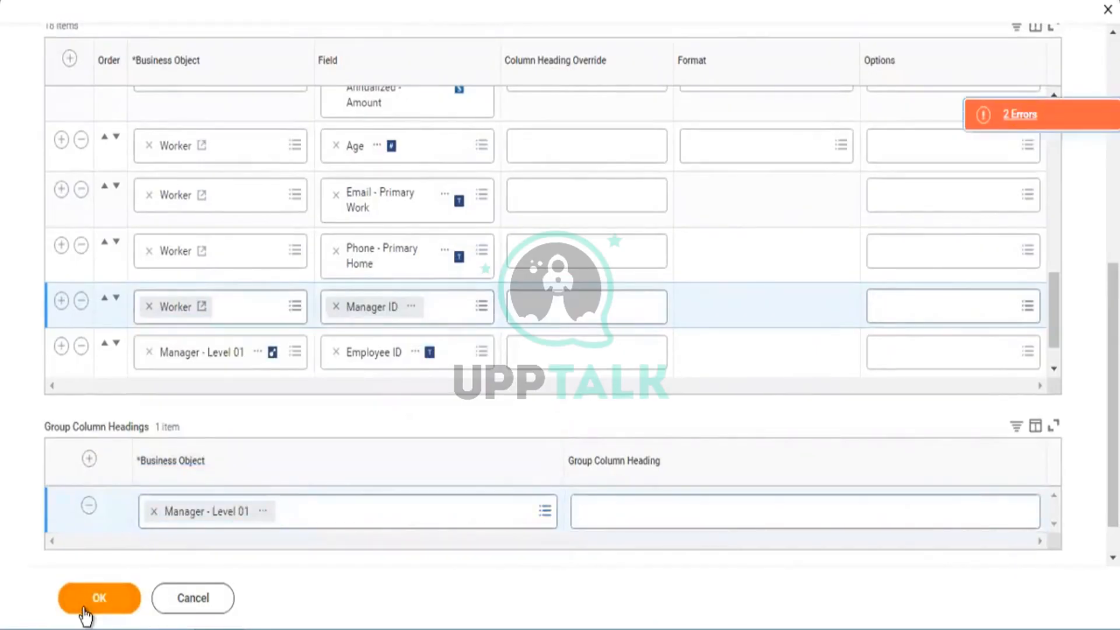
click(100, 606)
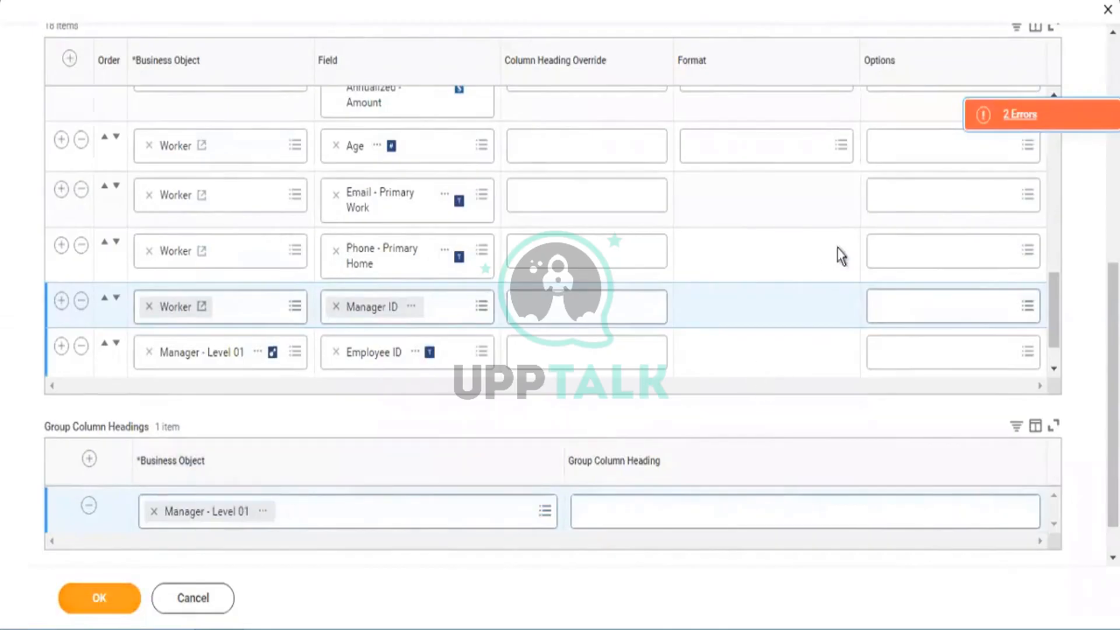
click(762, 512)
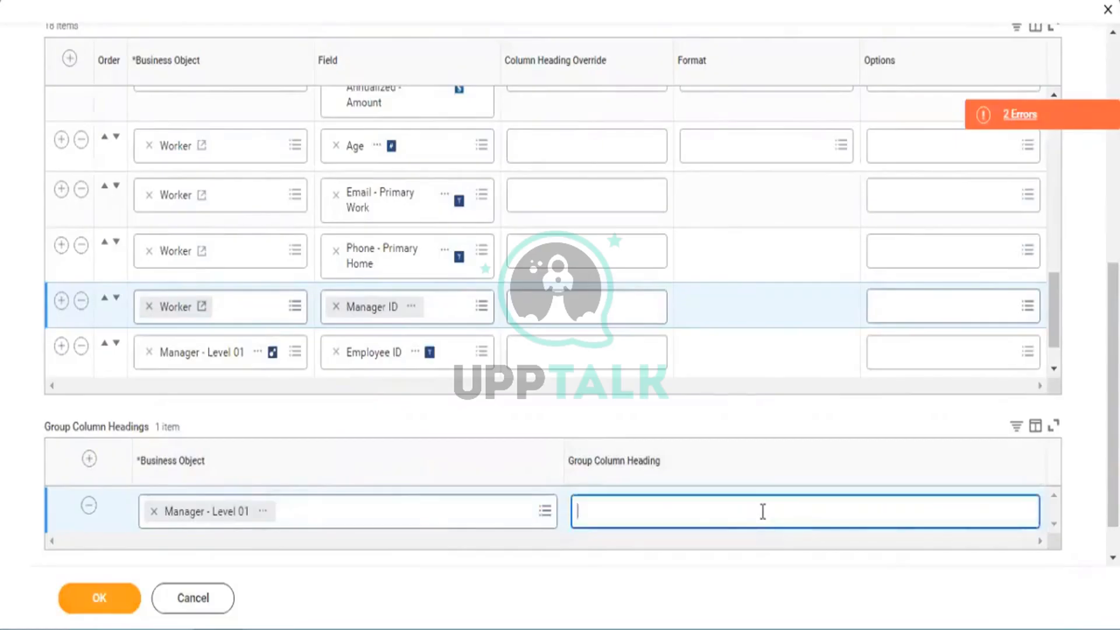
text(Worker)
click(87, 610)
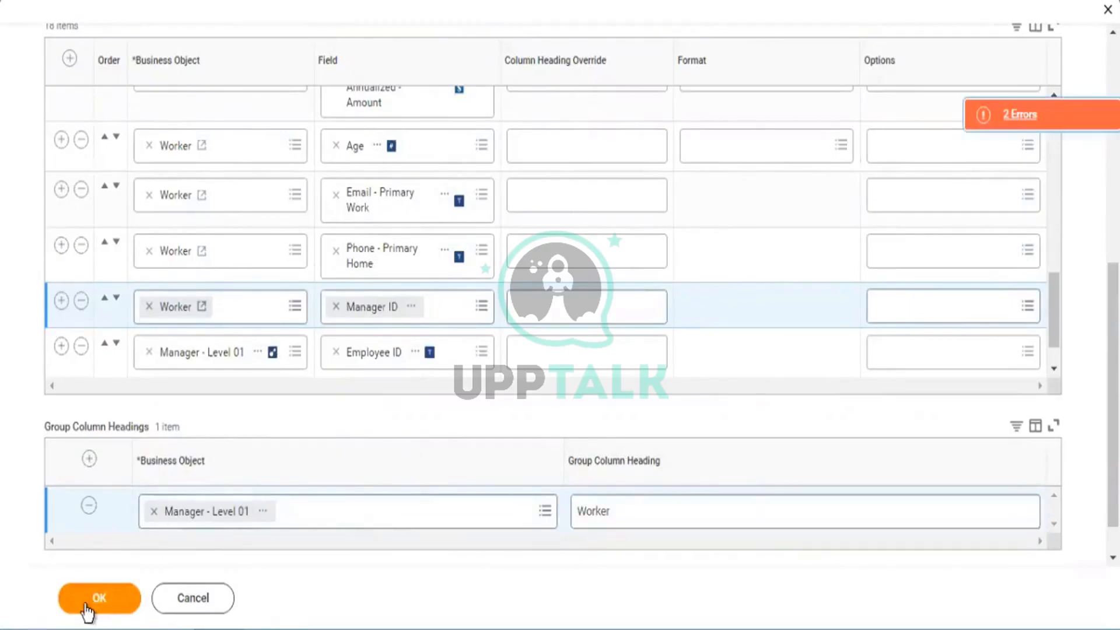
Step: Examine the report's validation errors, close the list and go to the last column row
click(1012, 117)
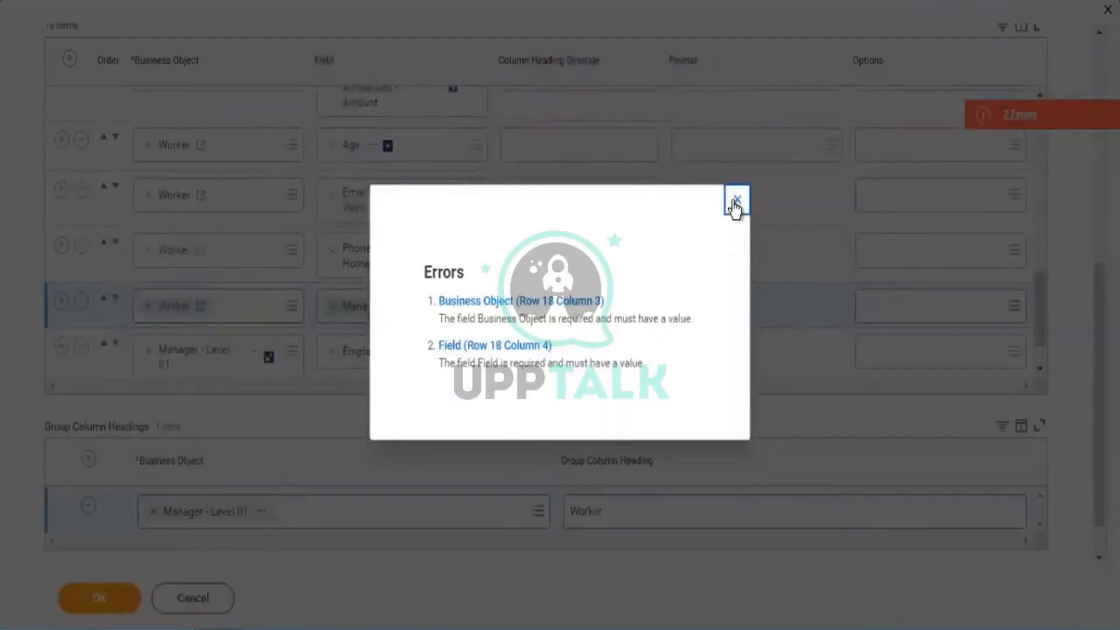
click(754, 199)
drag(1062, 311, 1040, 369)
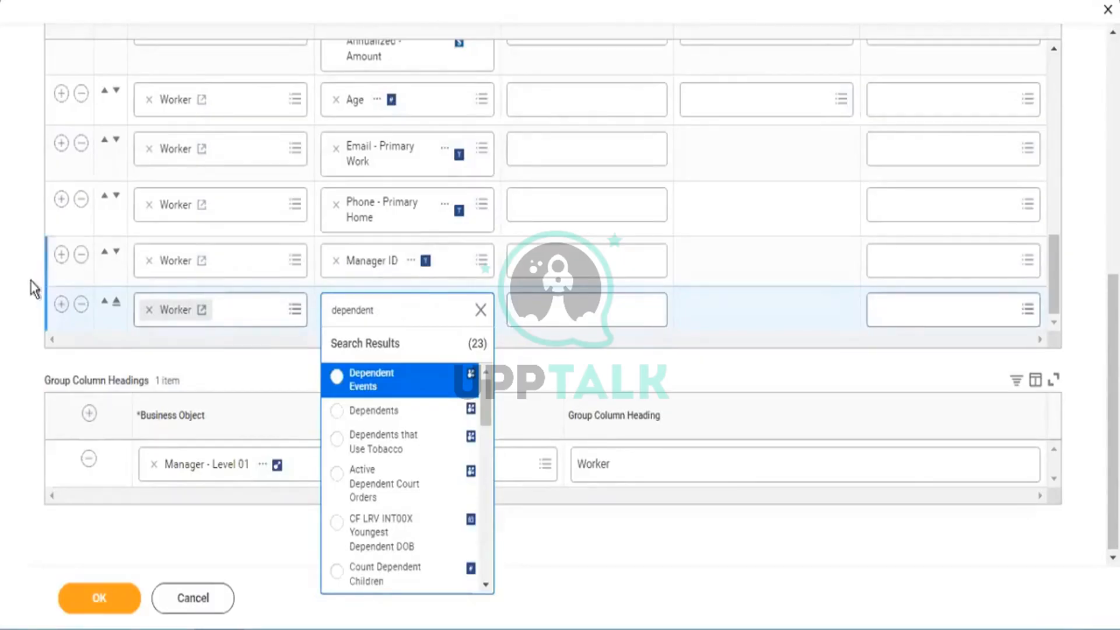
Step: Copy the Dependents field name, add another column row and set the business object of the row below Manager ID to Dependents
right_click(366, 412)
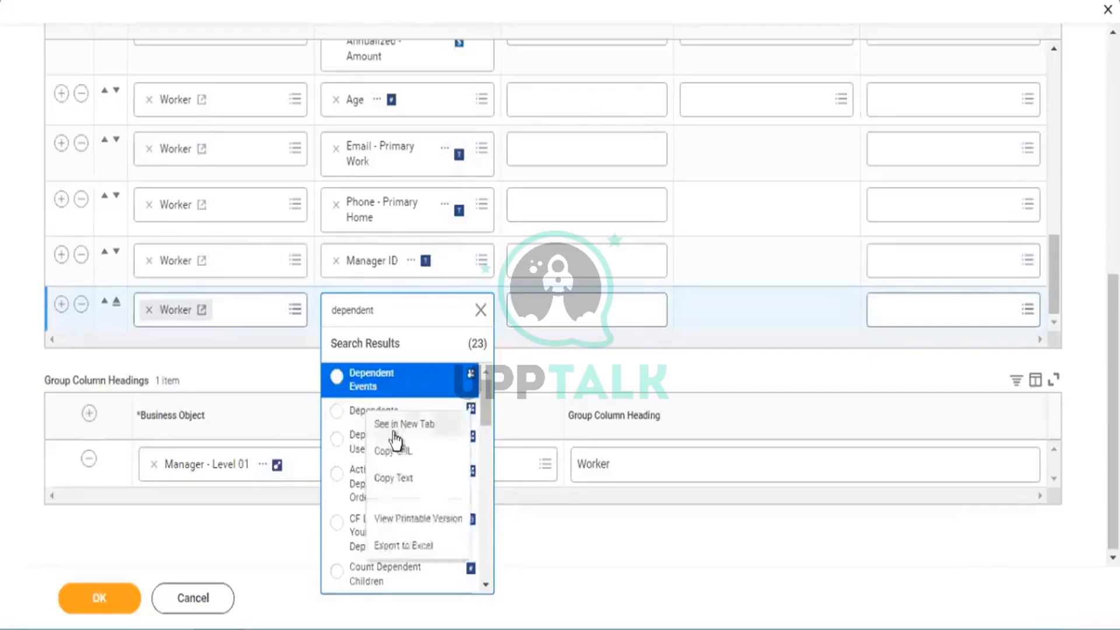
click(393, 479)
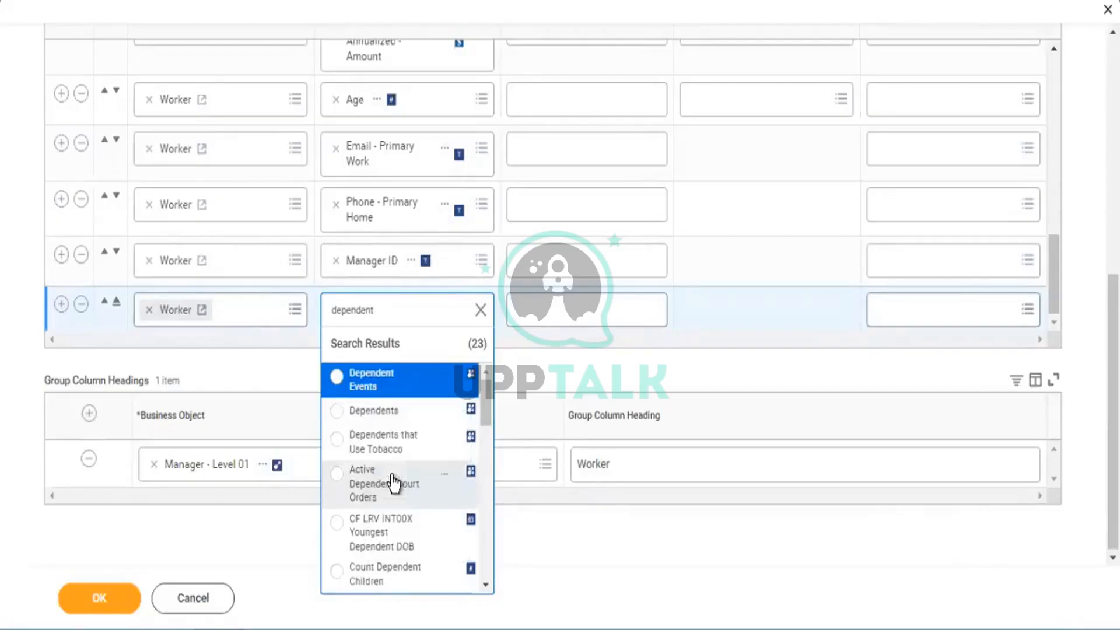
click(61, 306)
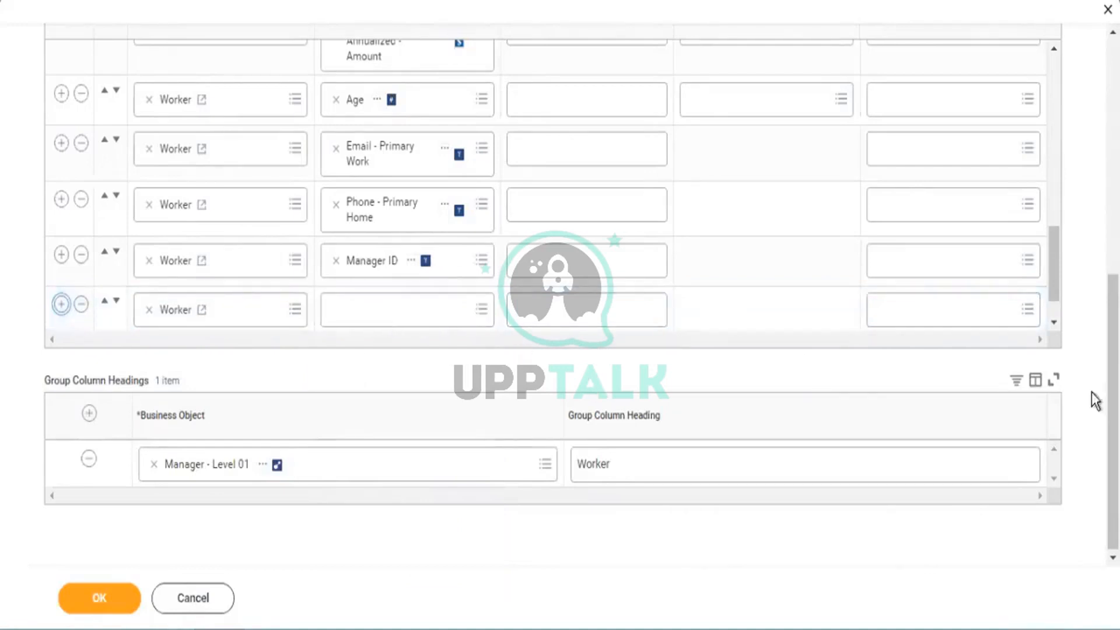
click(1055, 322)
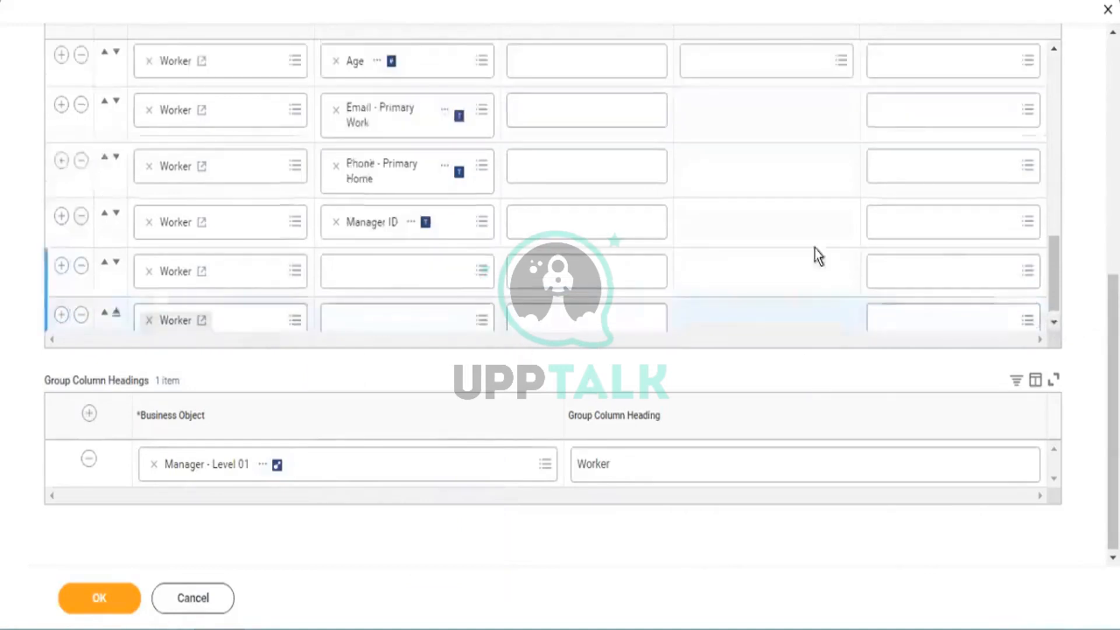
click(150, 272)
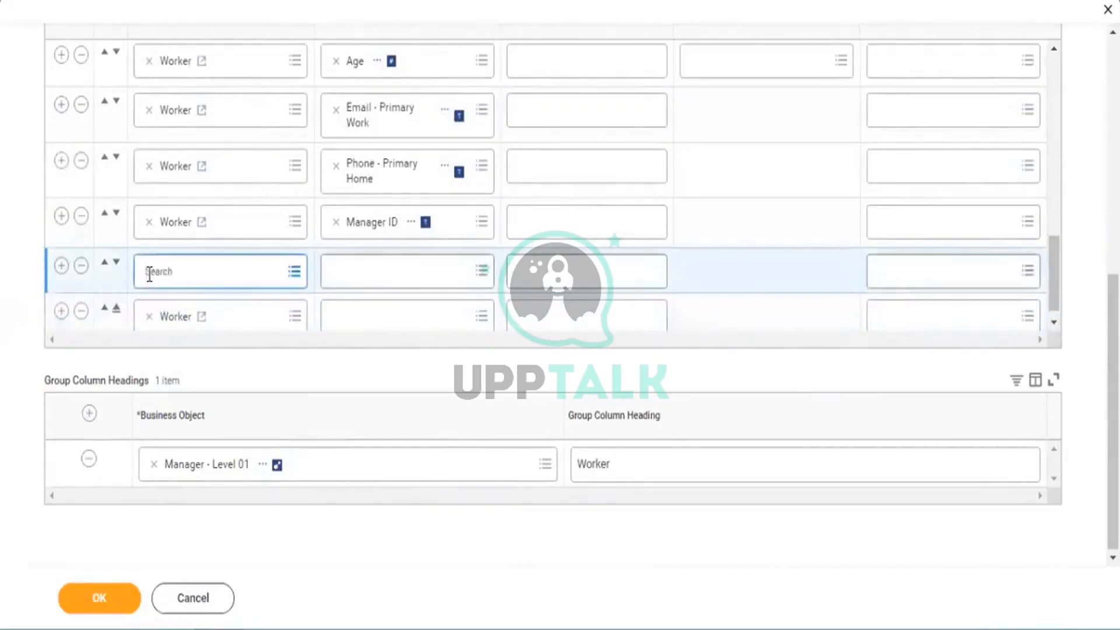
text(Dependents)
key(Return)
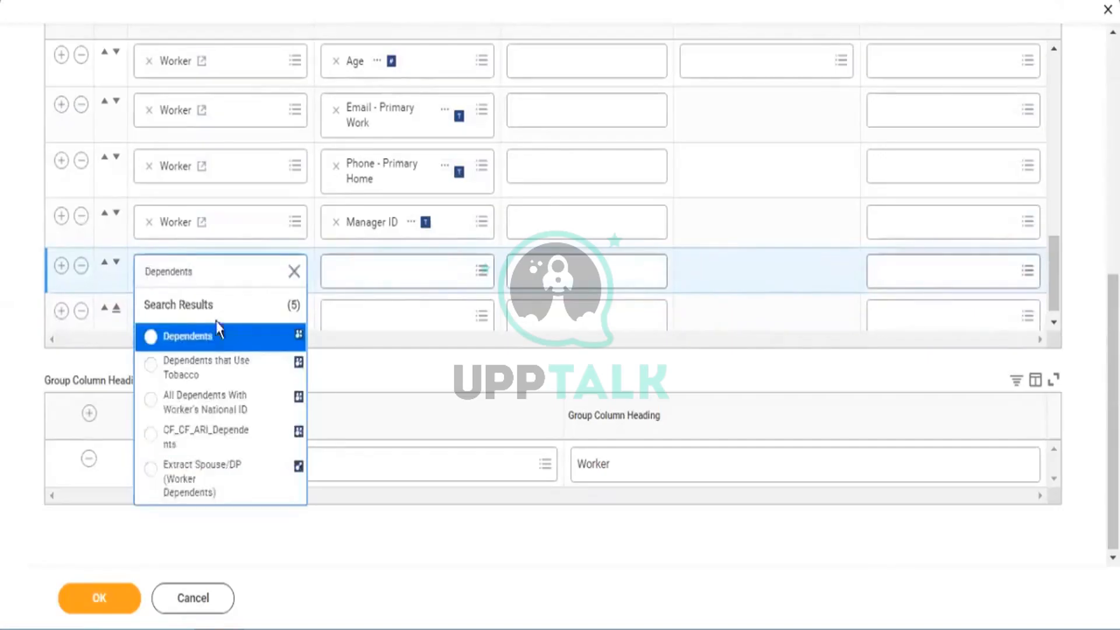
click(215, 342)
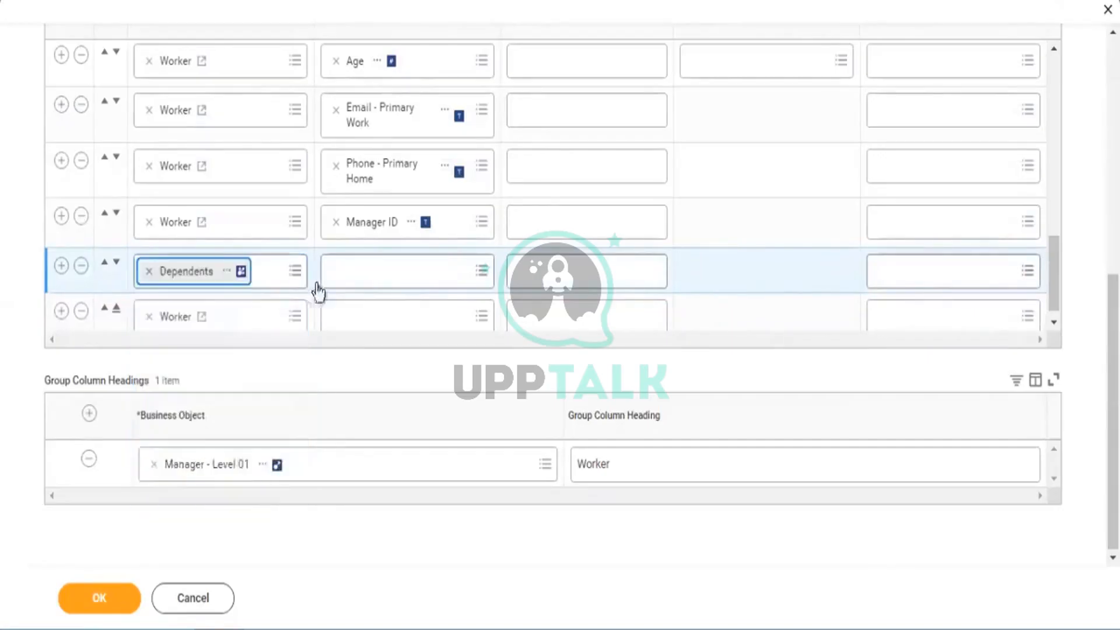
Step: Set the Dependents column row's field to Dependent
click(351, 270)
text(d)
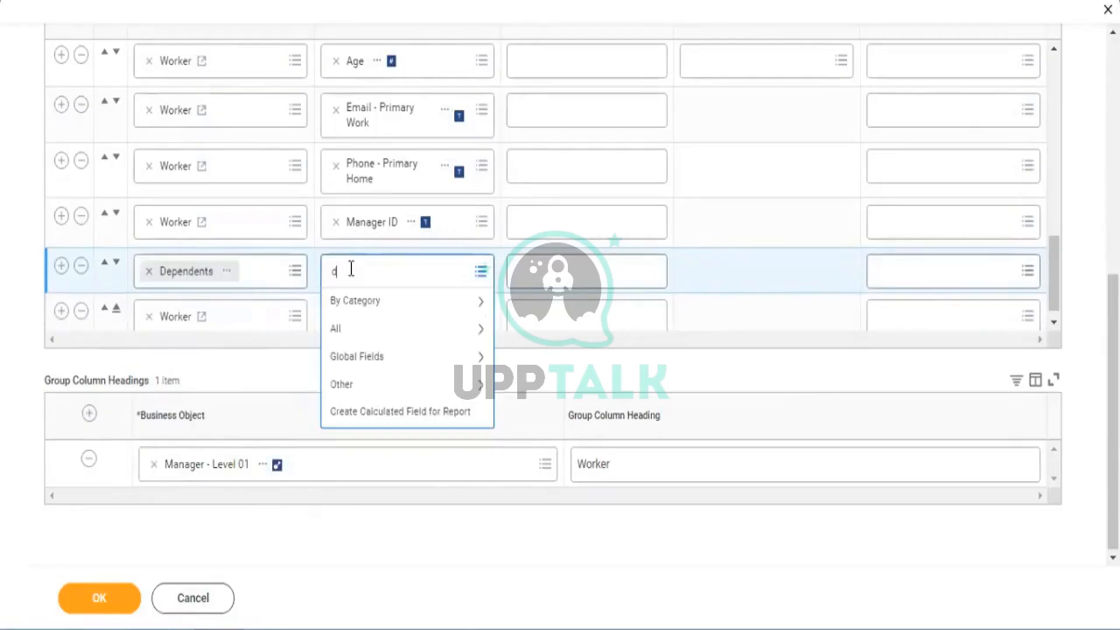
text(ependent)
key(Return)
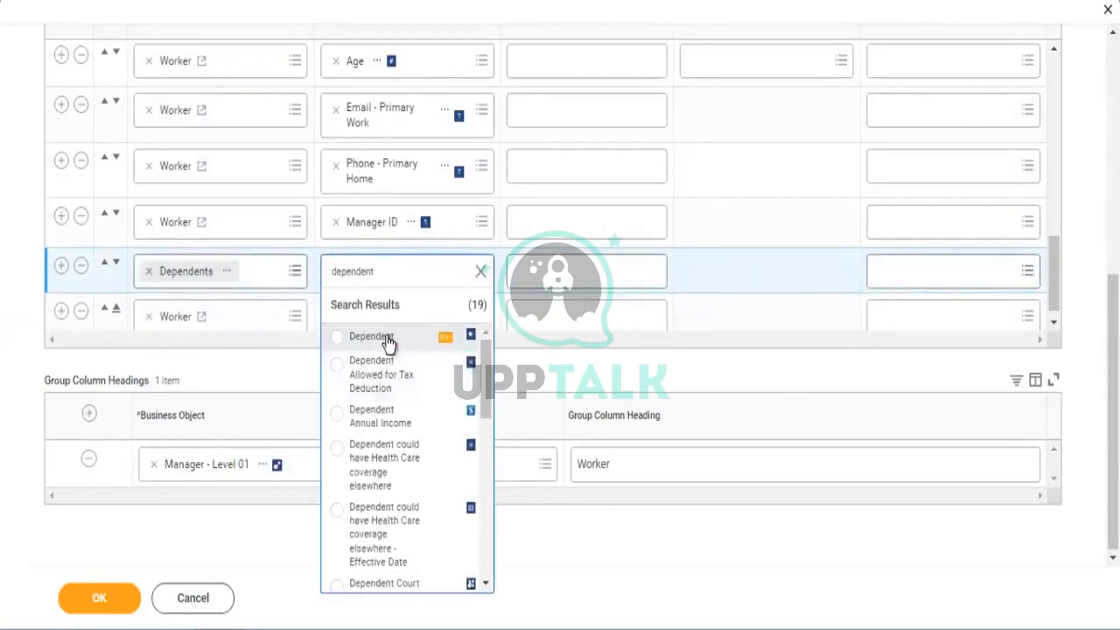
click(387, 338)
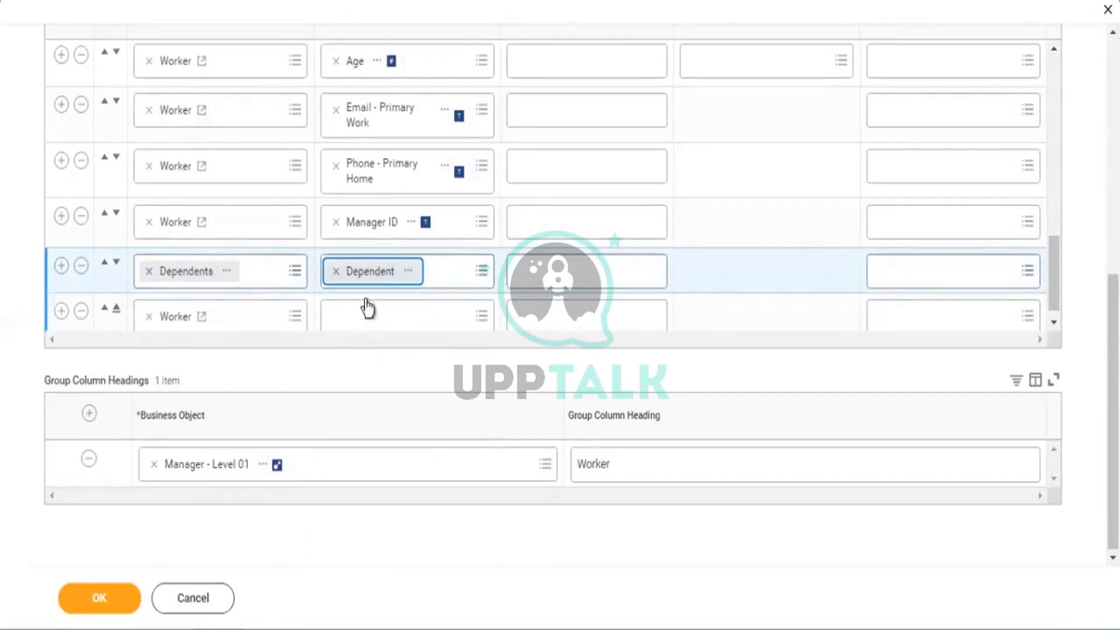
Step: Copy the Dependent field's name and search for it as the field of the last Worker column row
right_click(367, 280)
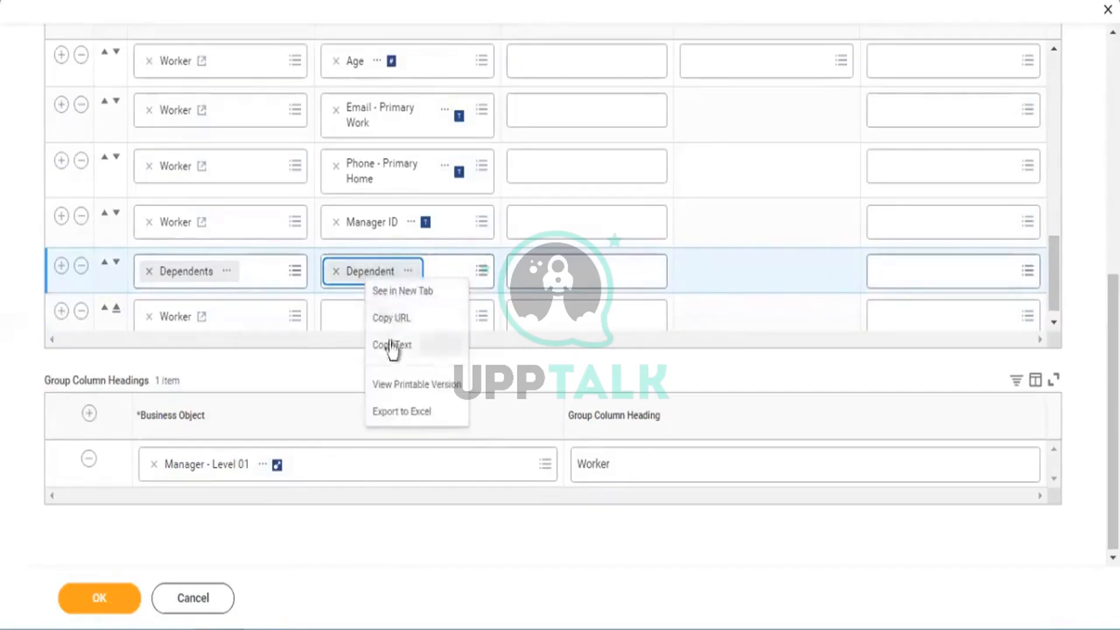
click(384, 340)
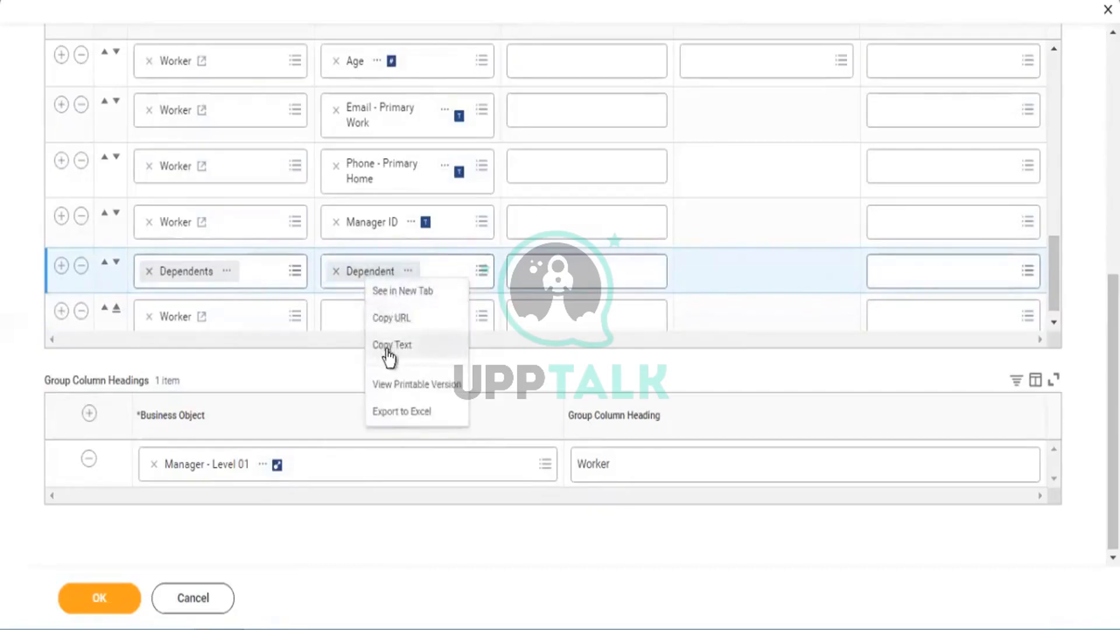
click(375, 323)
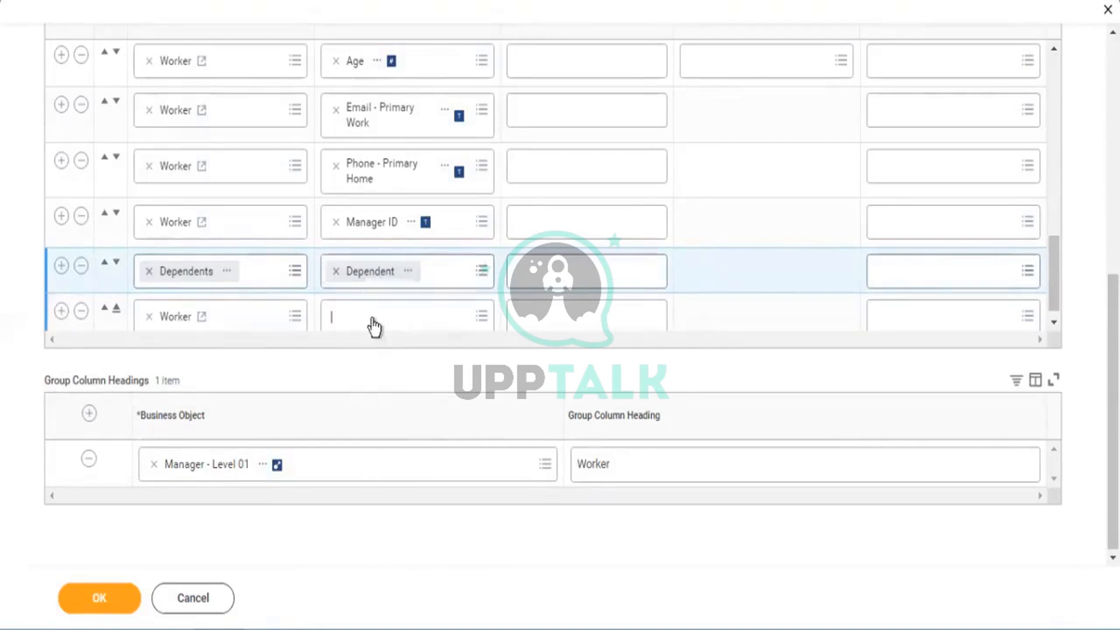
key(ctrl+v)
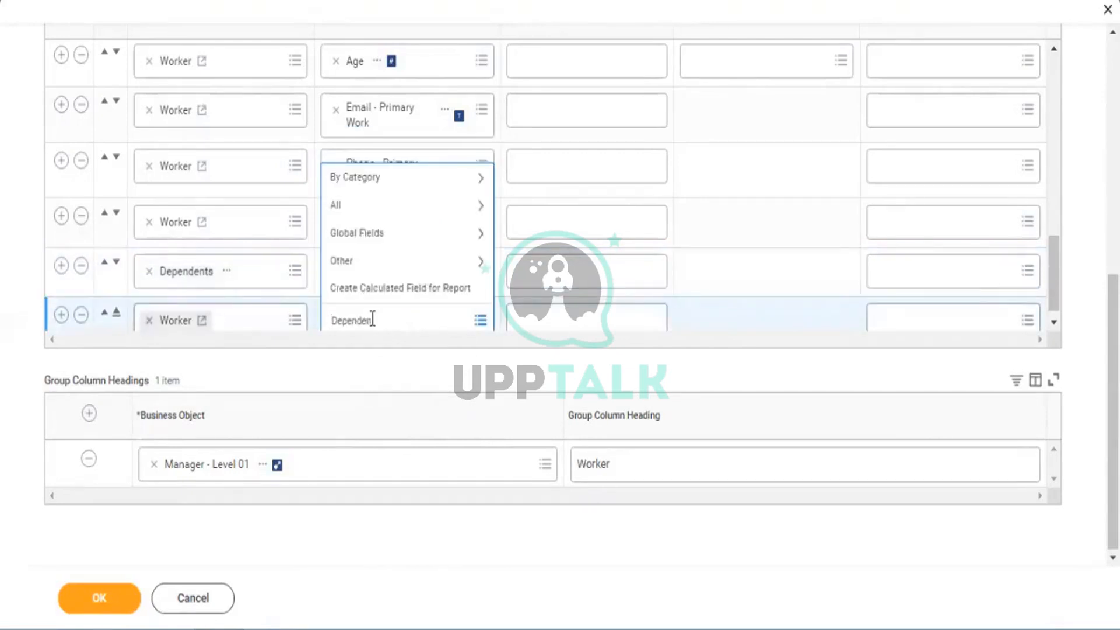
key(Return)
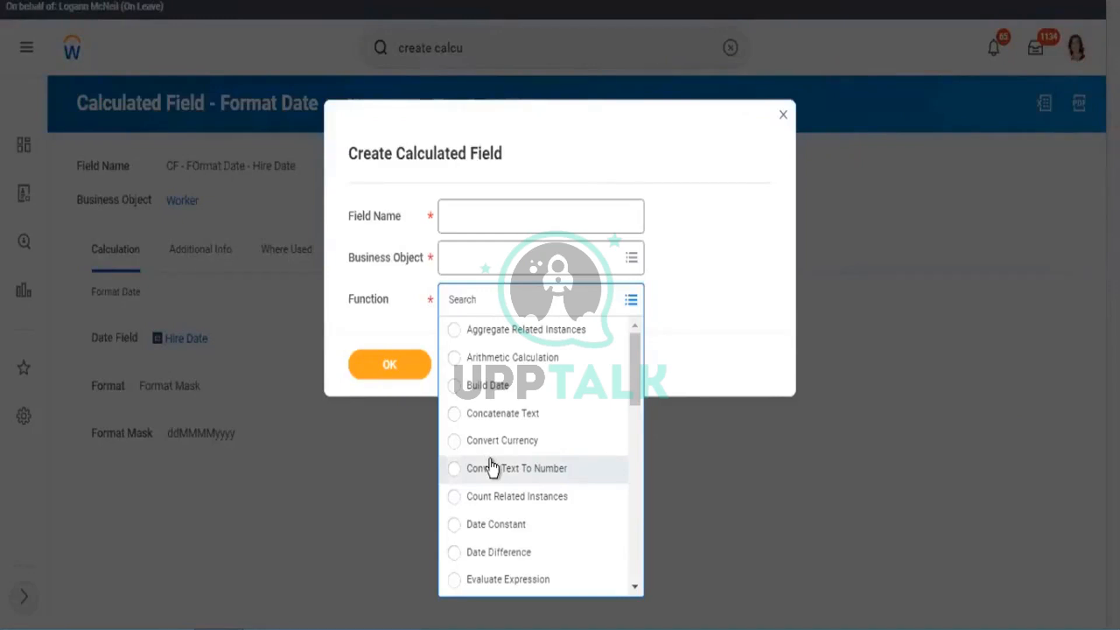
Step: Name the new calculated field CF - Lookup - Depedent, checking the dependent fields offered in the report's search
click(501, 208)
text(CF)
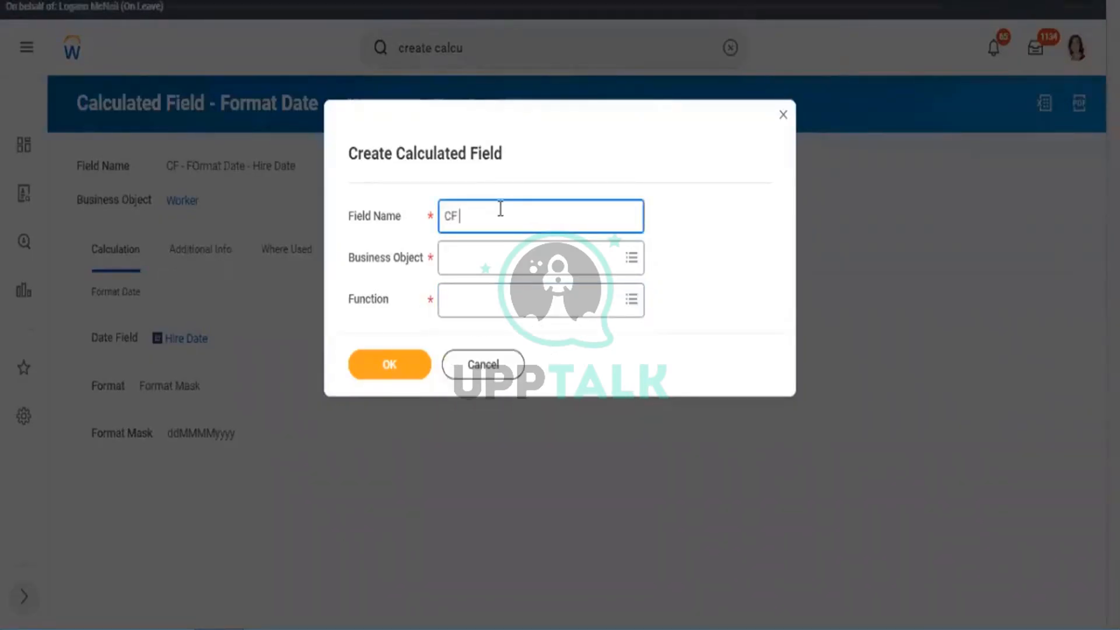
text( - Lookup -)
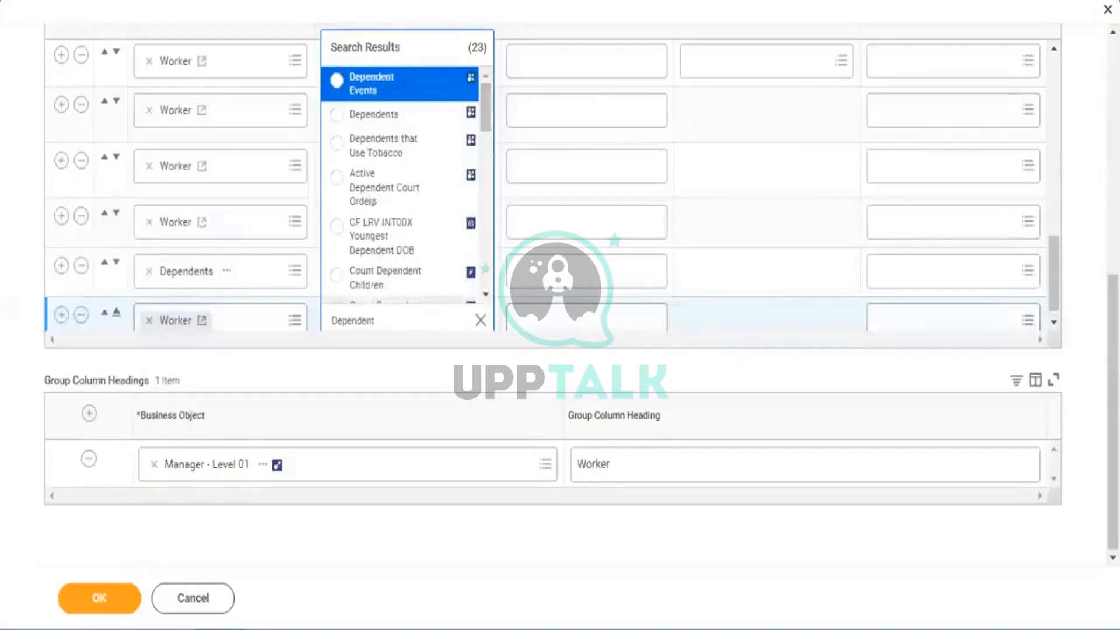
drag(345, 301, 407, 34)
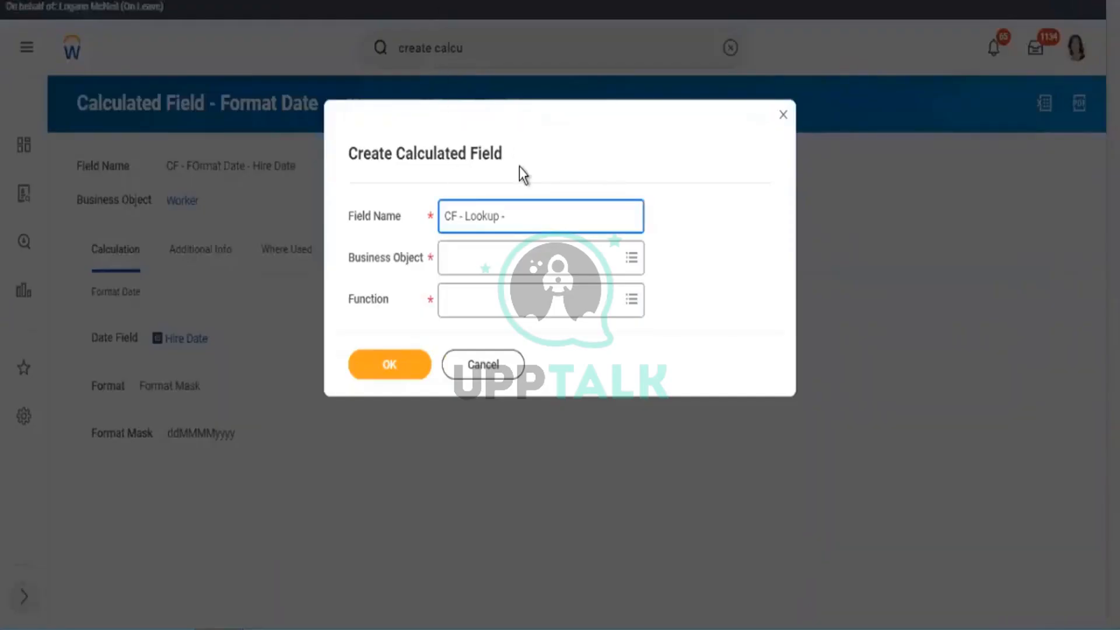
text(Depedent)
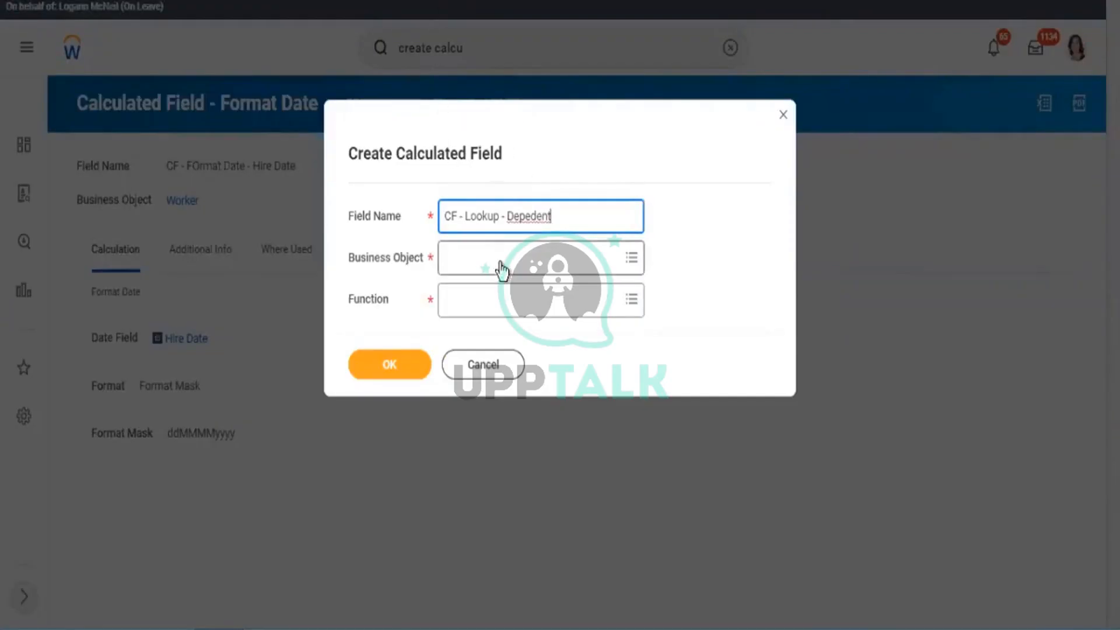
Step: Set the new calculated field's business object to Worker and its function to Lookup Related Value, and continue to its definition
click(493, 258)
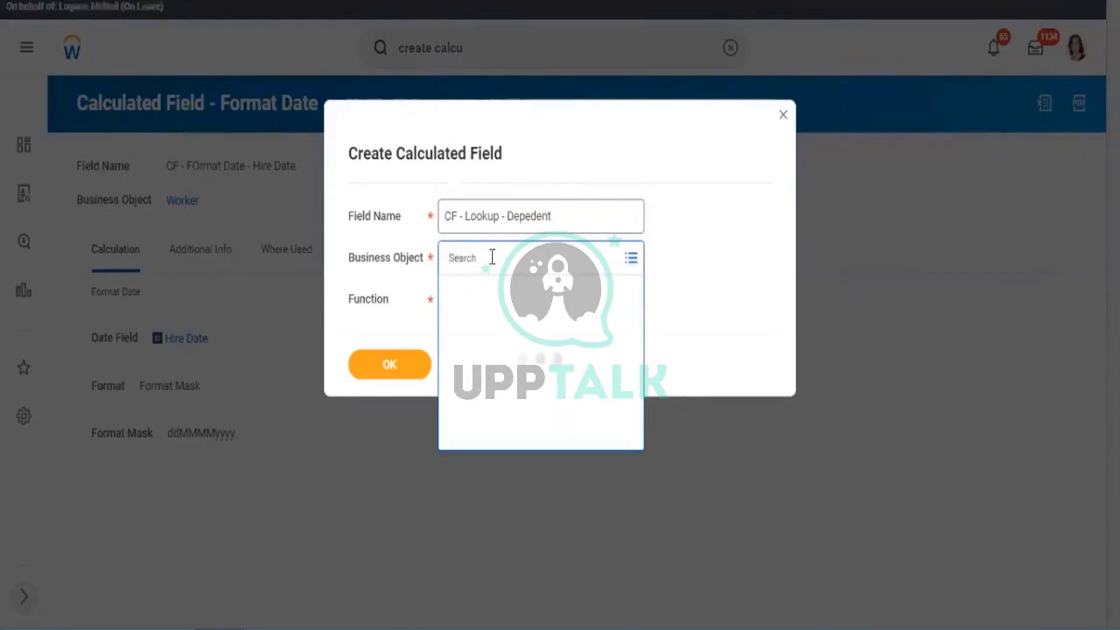
text(worker)
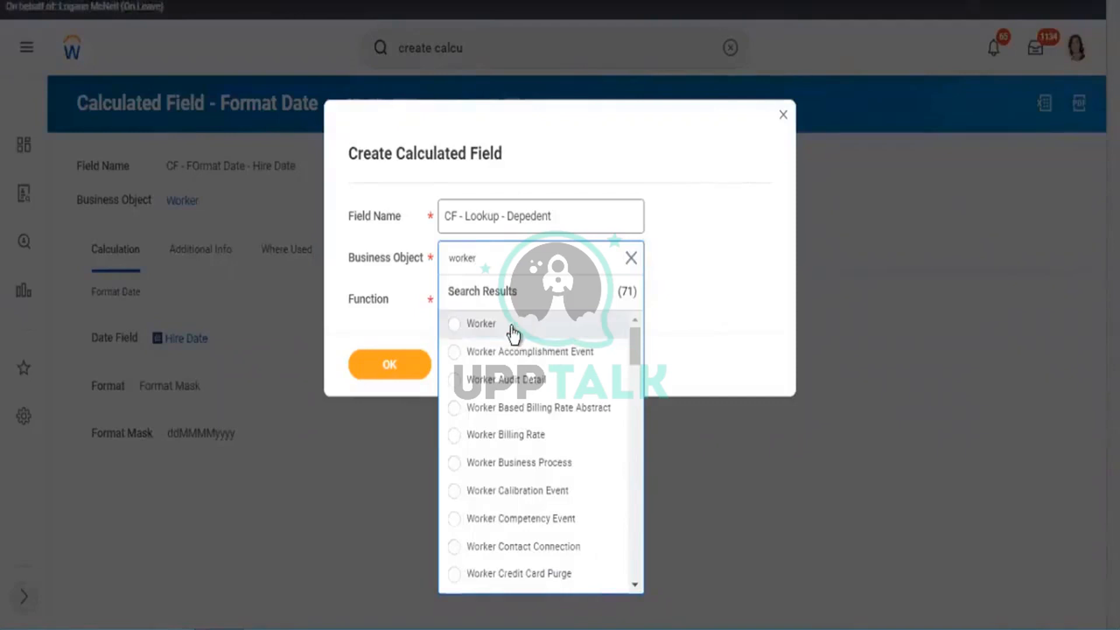
click(509, 332)
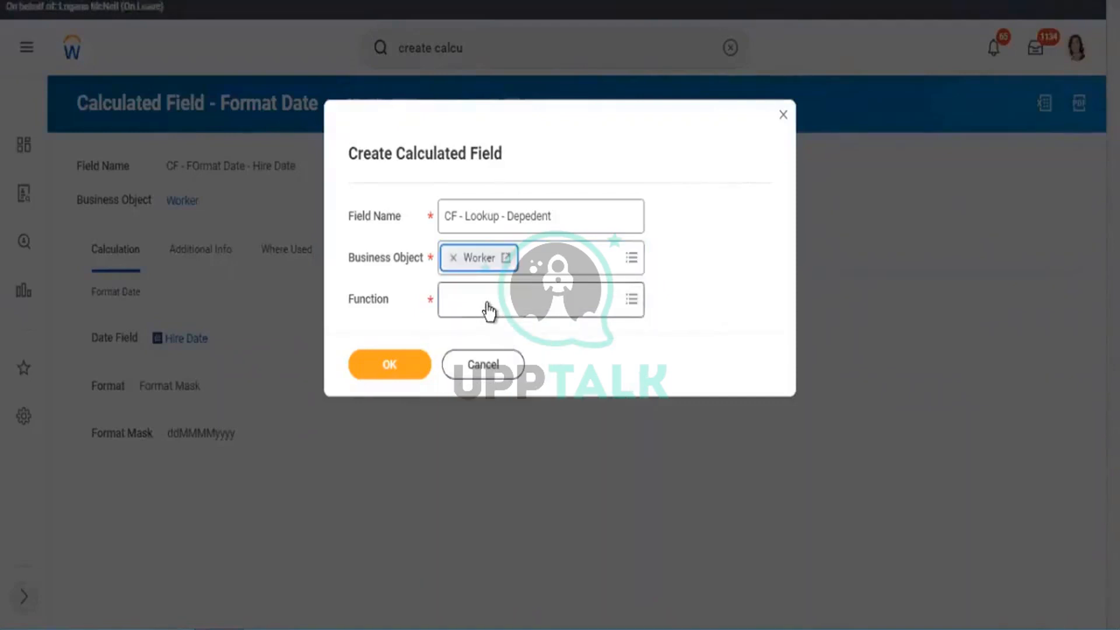
click(487, 304)
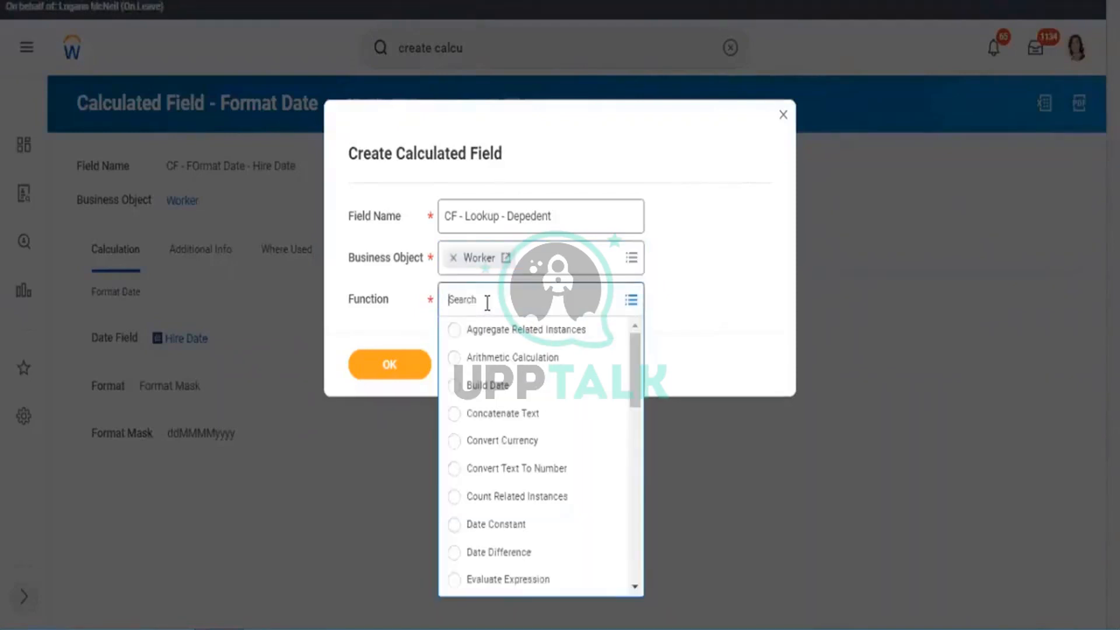
text(lookup)
key(Return)
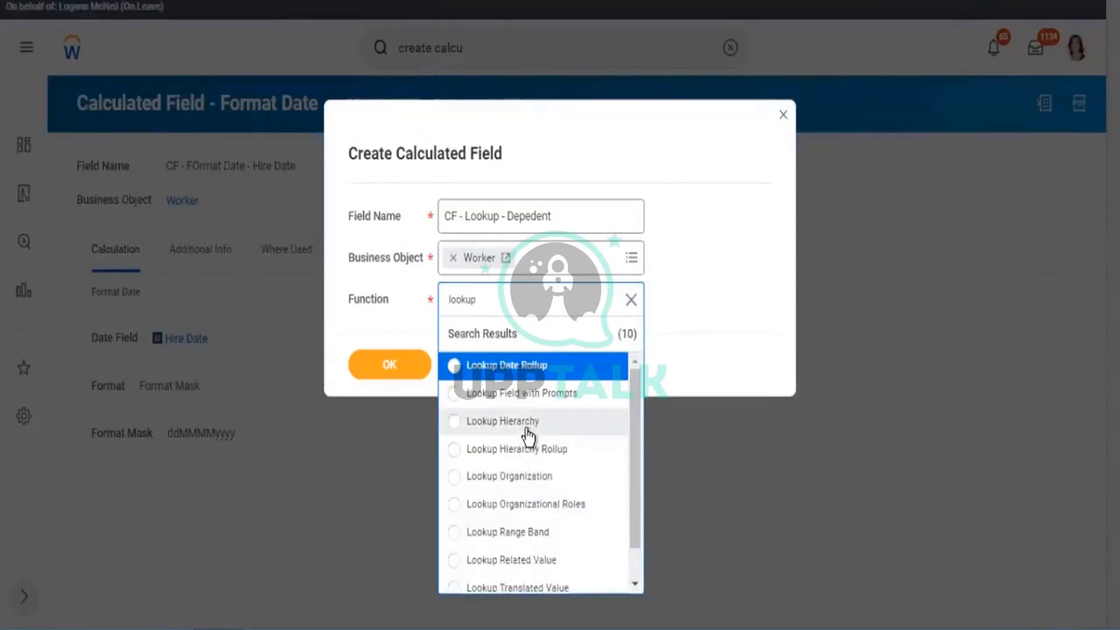
click(543, 561)
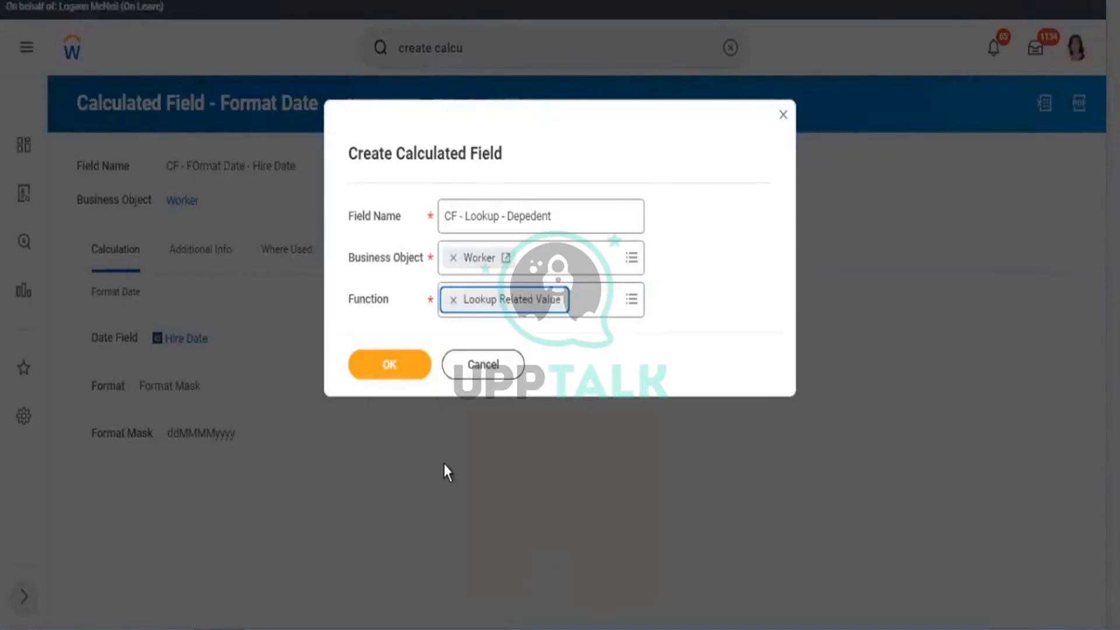
click(402, 372)
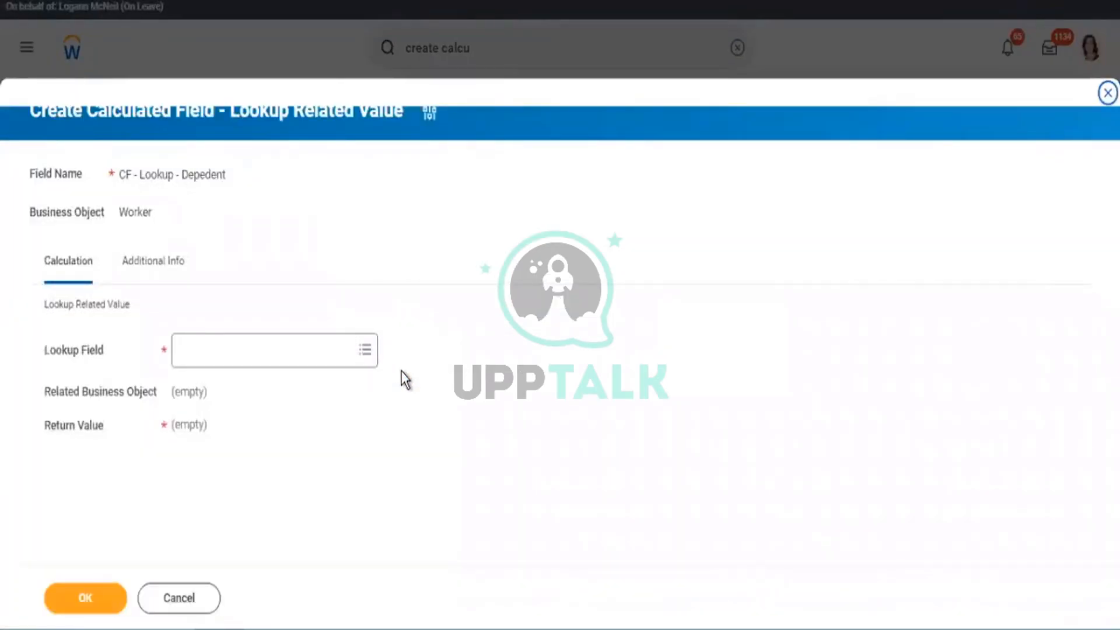
Step: Search the Lookup Field's options for dependent
click(264, 349)
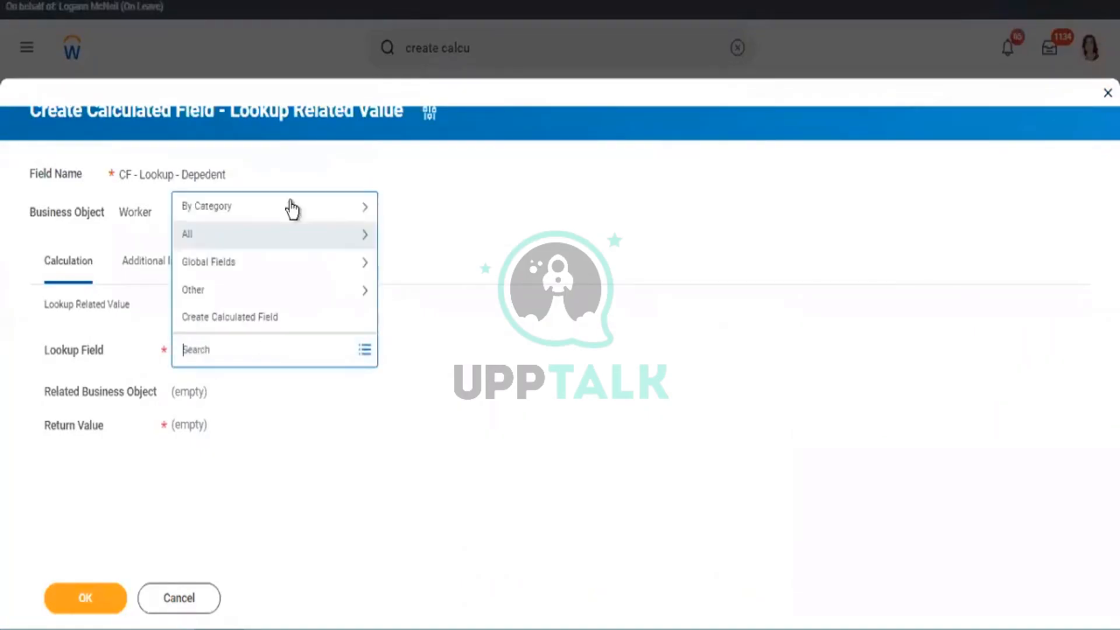
text(=====)
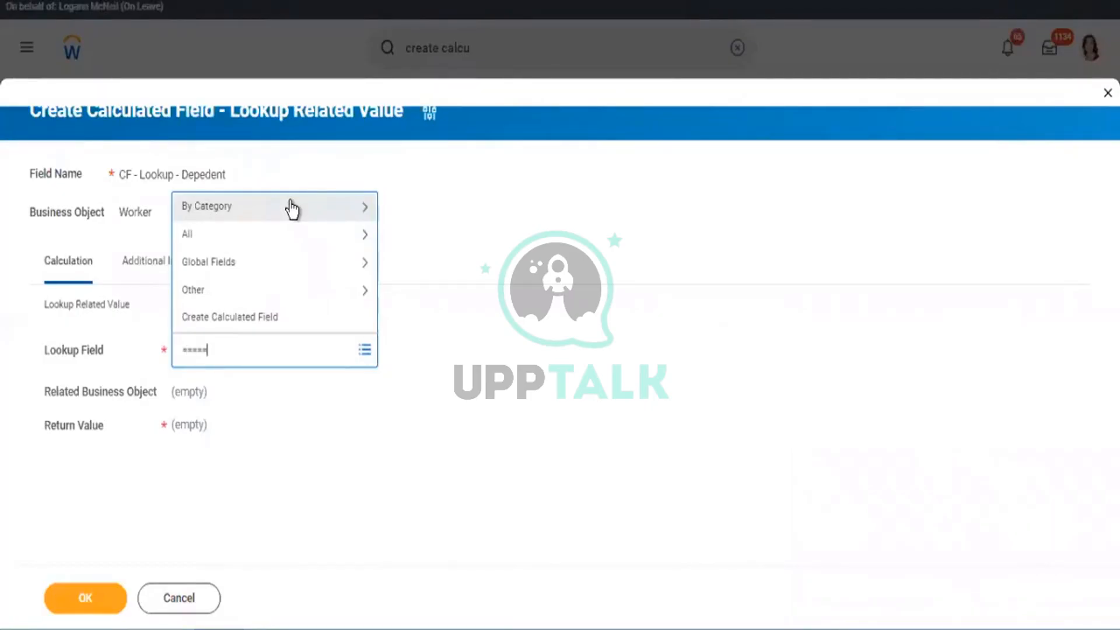
text(depee)
key(BackSpace)
key(ctrl+a)
key(BackSpace)
text(depedent)
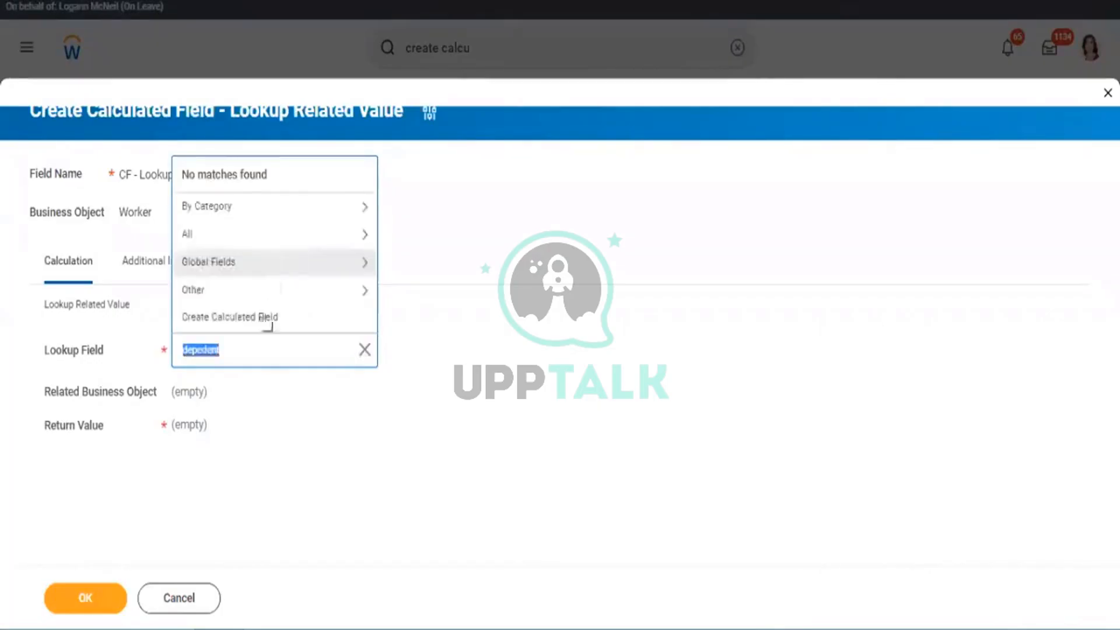
click(246, 359)
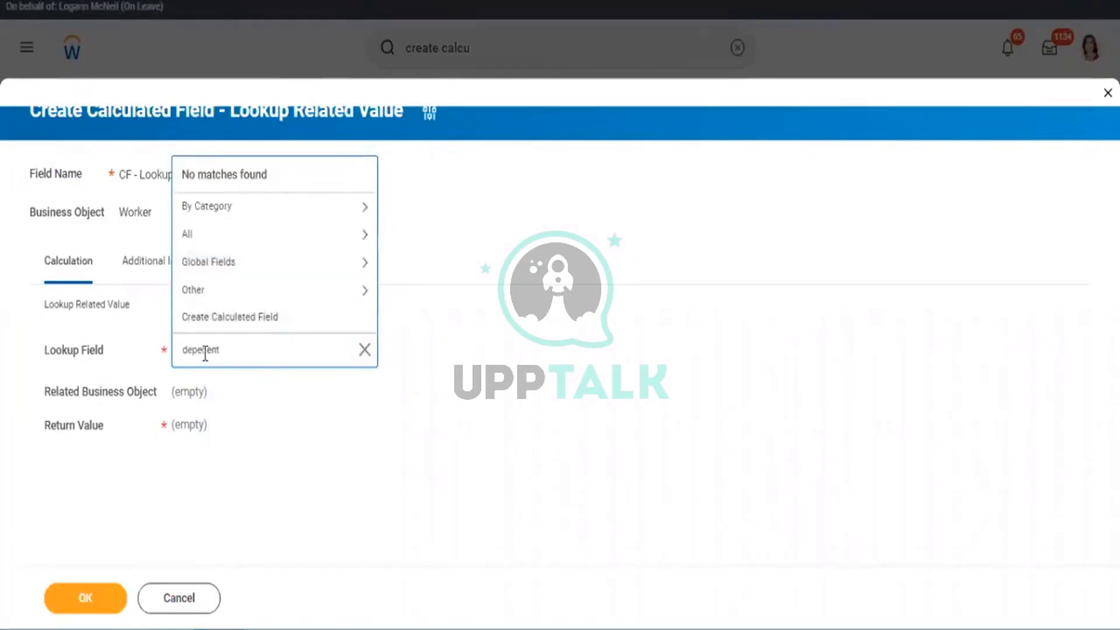
click(204, 354)
text(n)
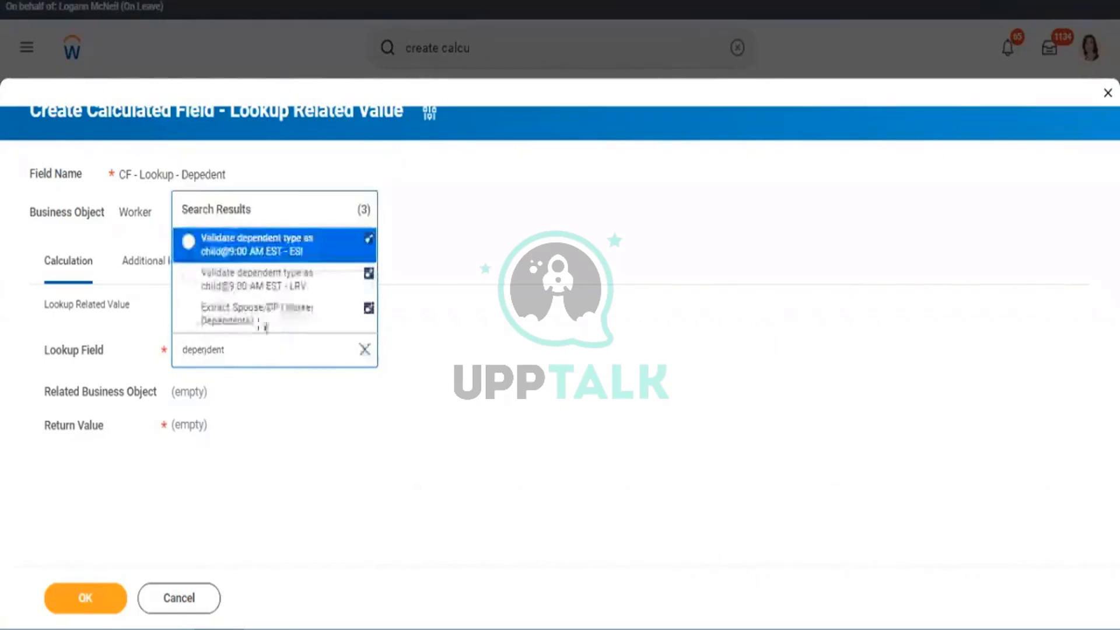
click(229, 416)
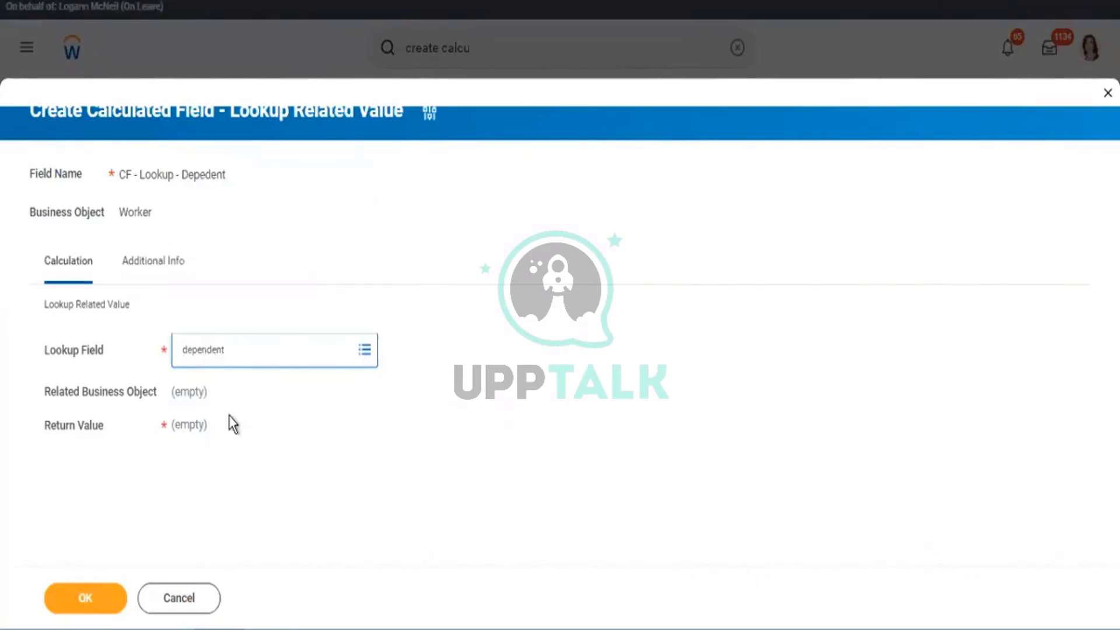
Step: Set the Lookup Field to Extract Spouse/DP (Worker Dependents)
click(243, 357)
click(244, 353)
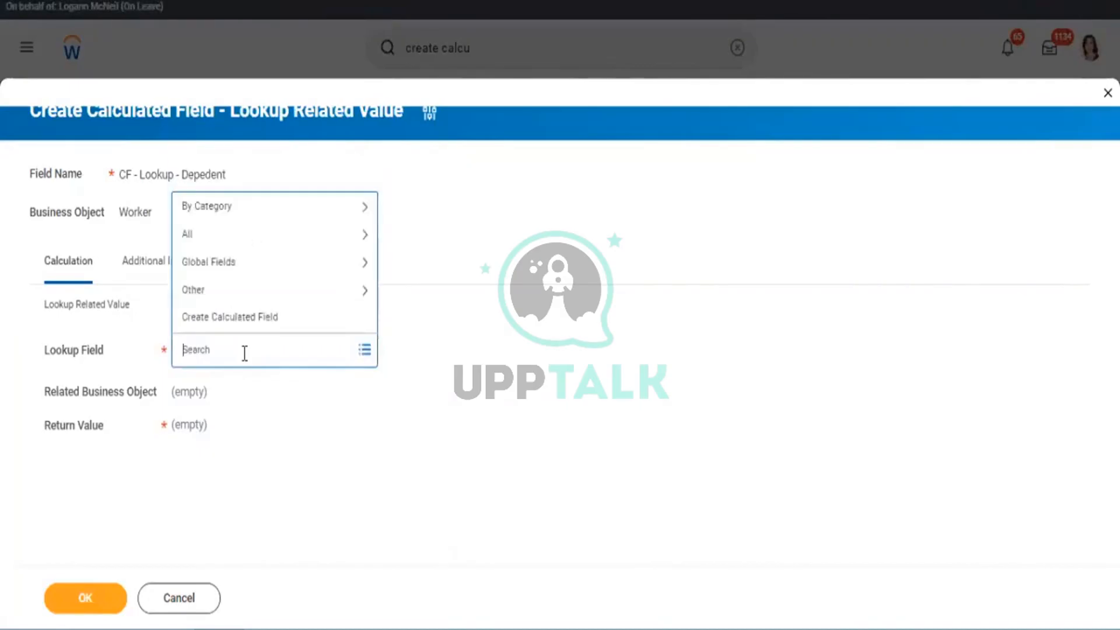
text(depeden)
key(Return)
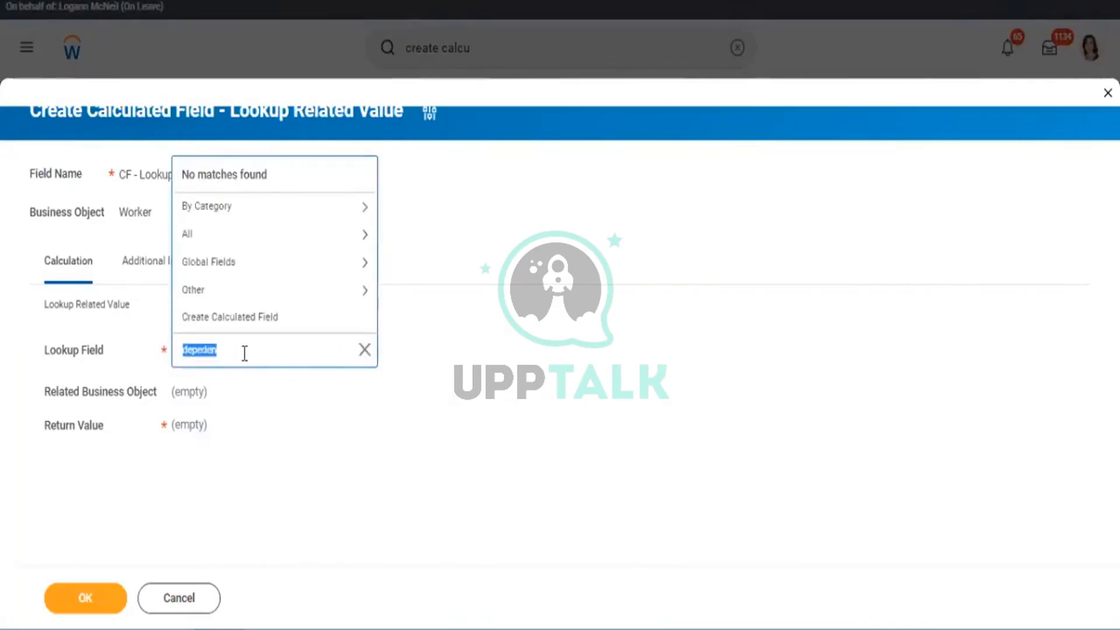
click(245, 354)
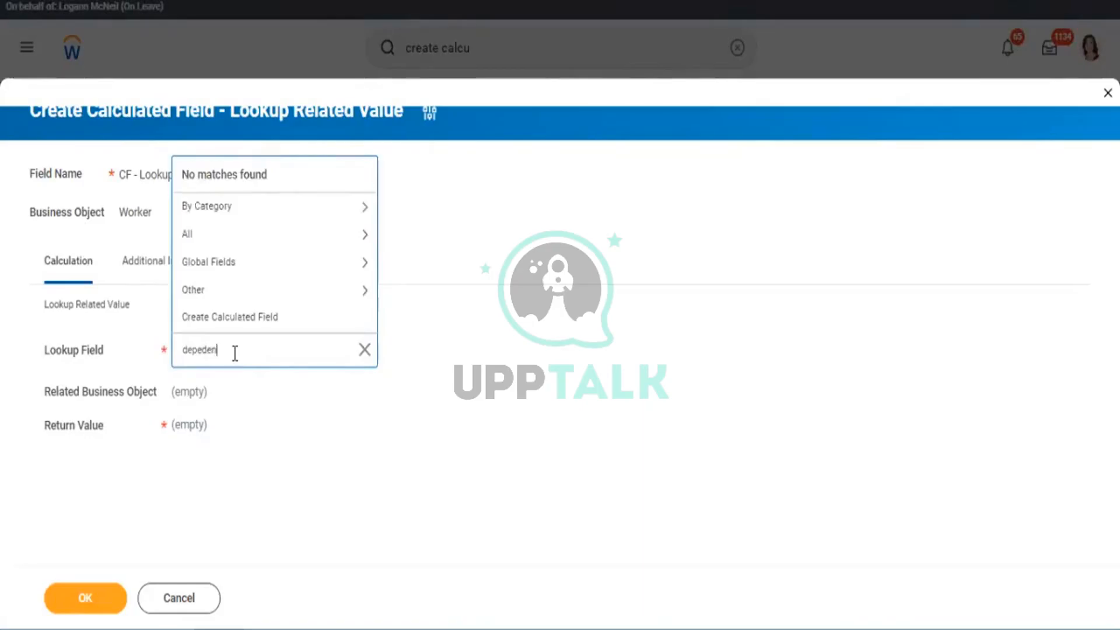
click(205, 350)
text(n)
key(Return)
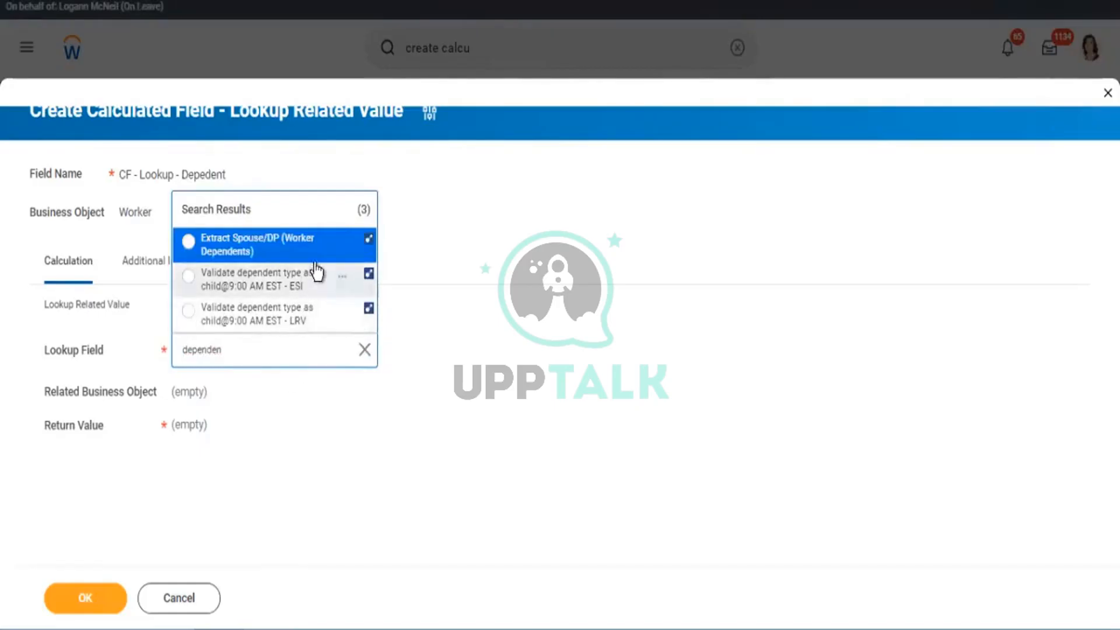
mouse_move(345, 248)
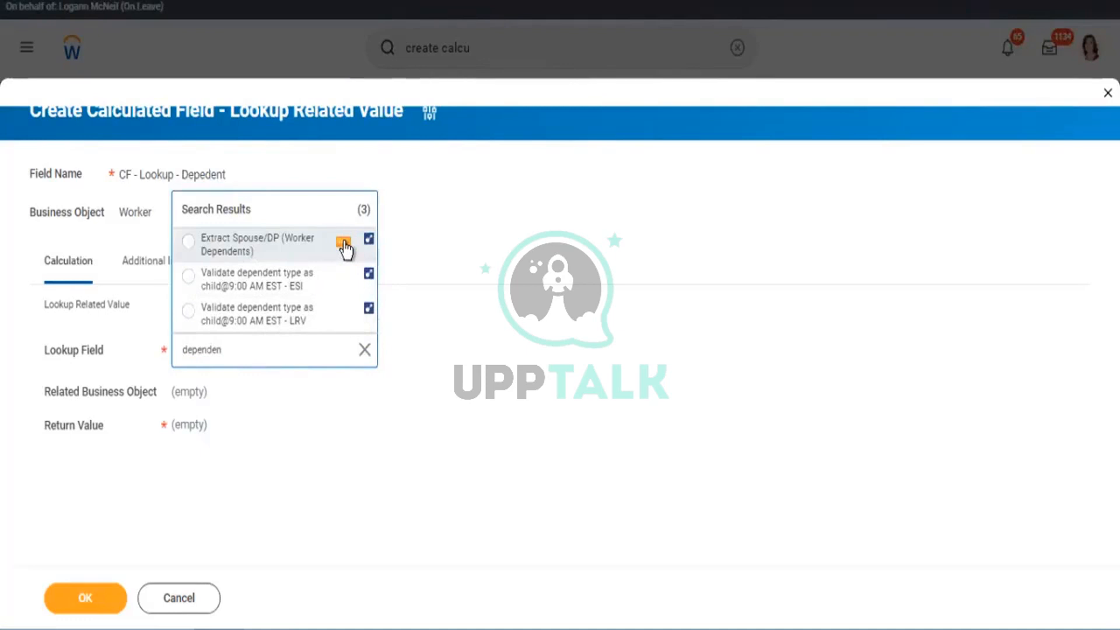
click(312, 259)
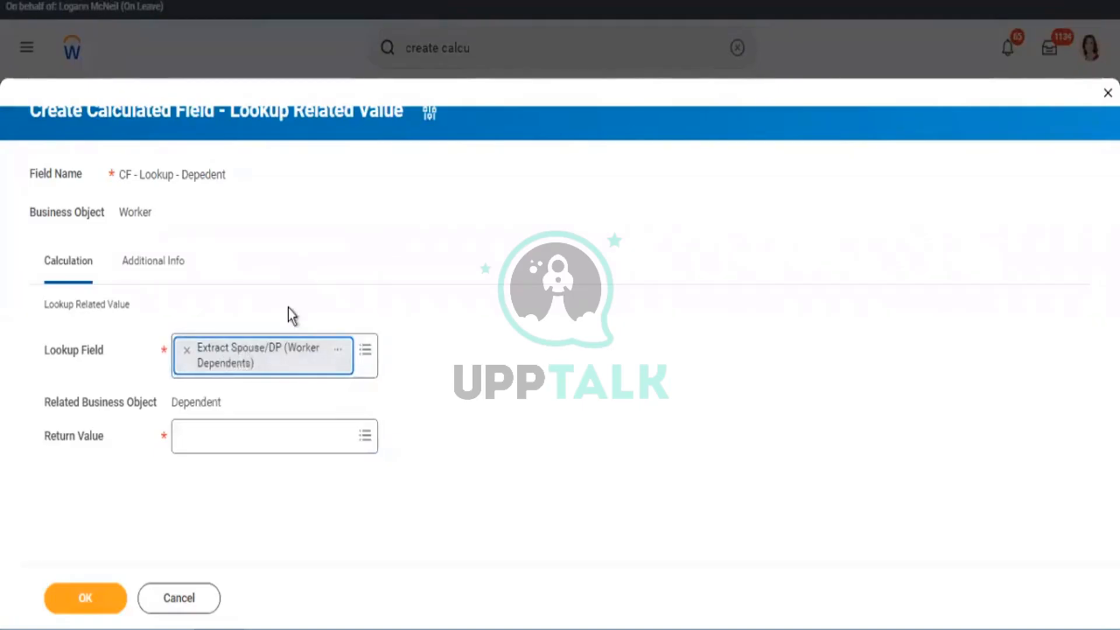
Step: Clear the Lookup Field's selection and search its options for Dependent
click(187, 349)
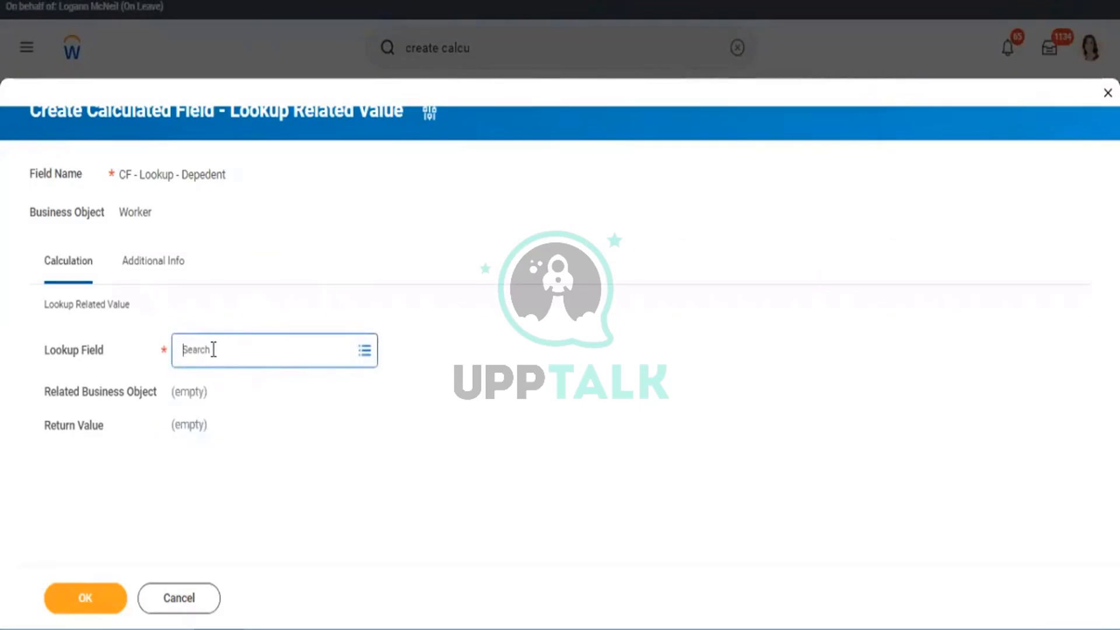
text(Dependent)
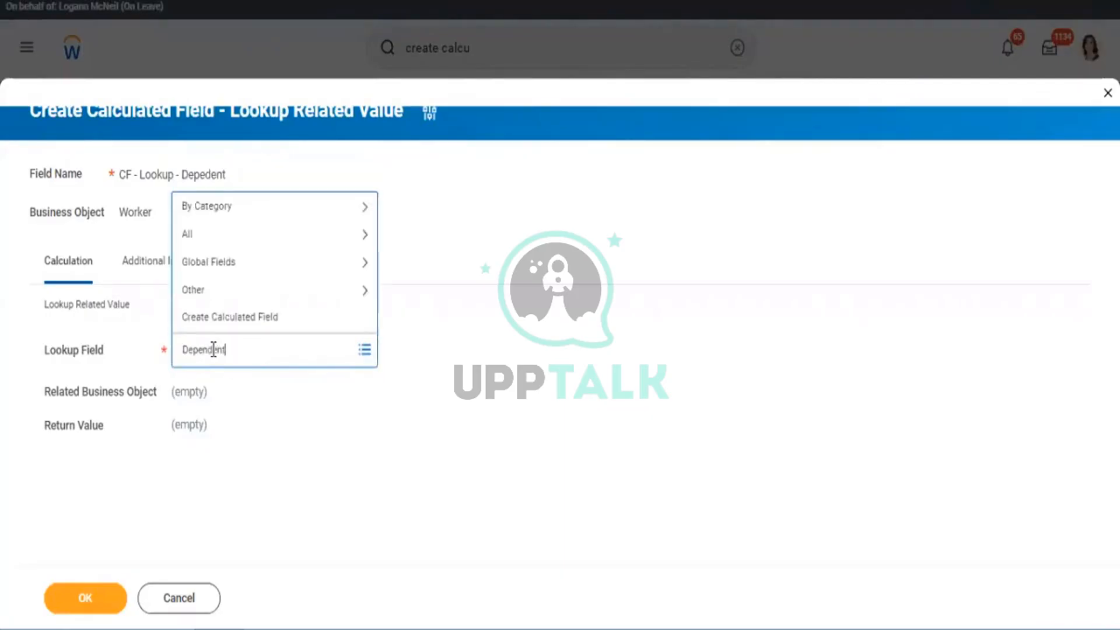
key(Return)
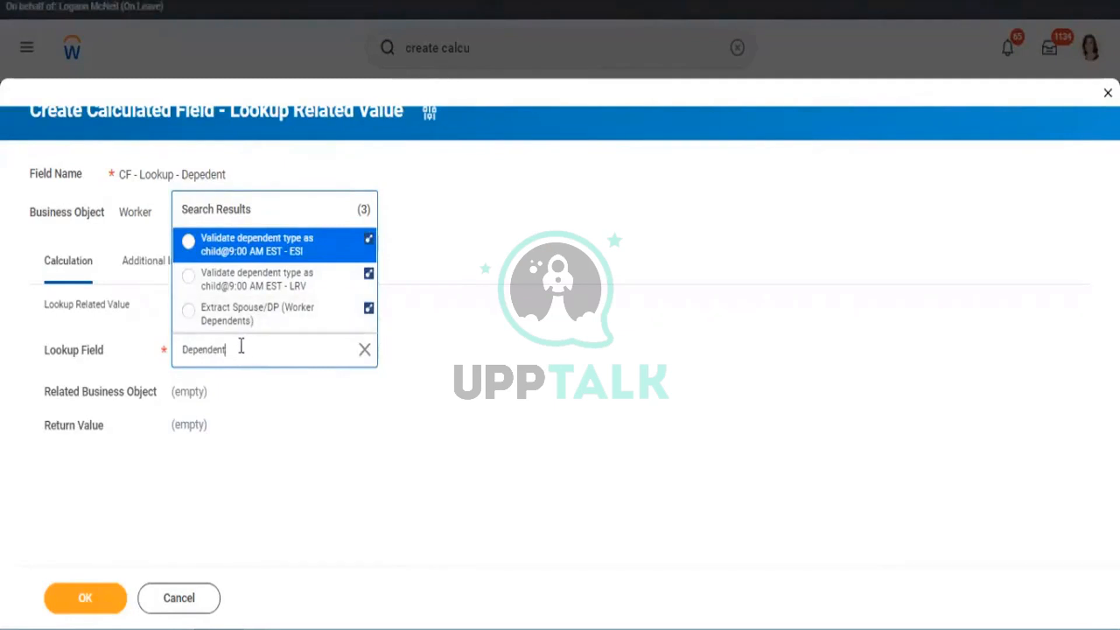
Step: Search the Lookup Field's options for Worker without choosing one, and reopen its list of field categories
key(BackSpace)
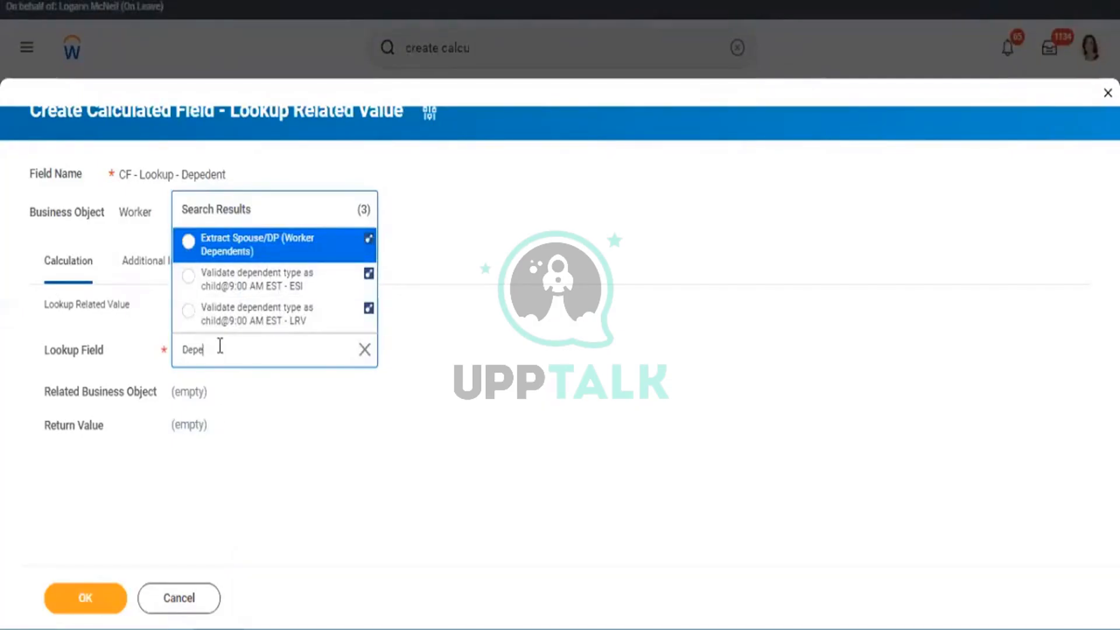
key(BackSpace)
key(BackSpace)
key(BackSpace)
key(BackSpace)
text(Worker)
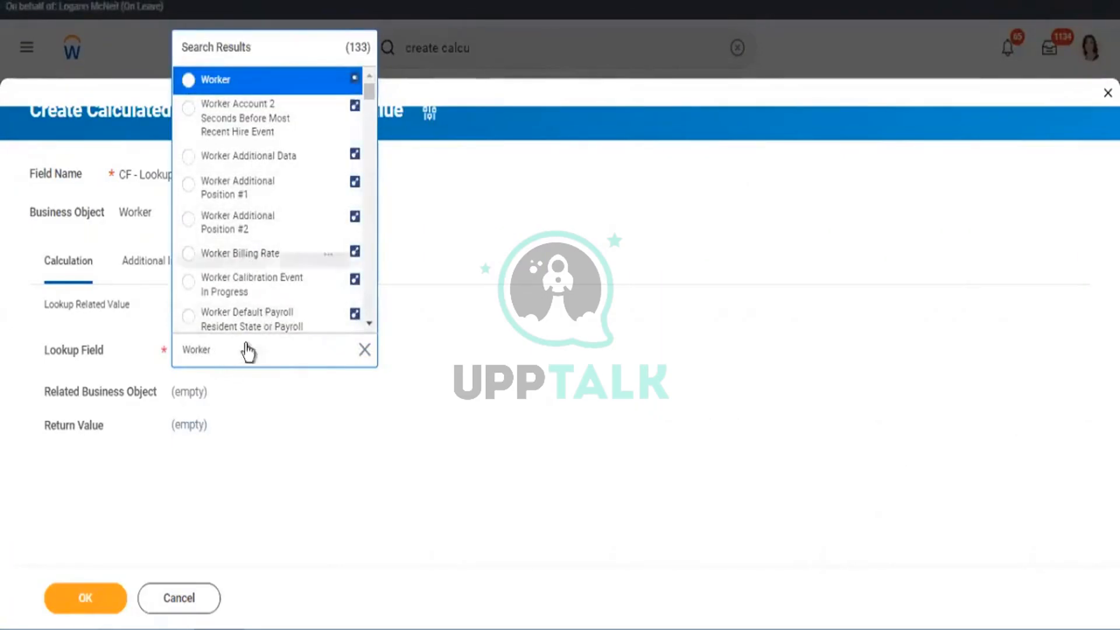
click(180, 459)
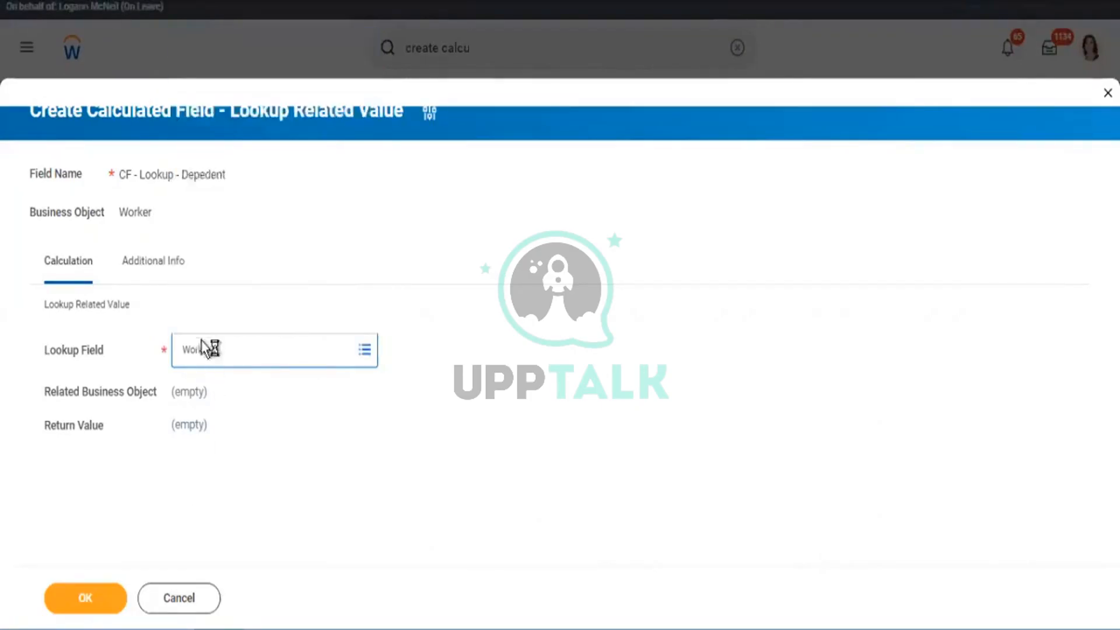
click(199, 345)
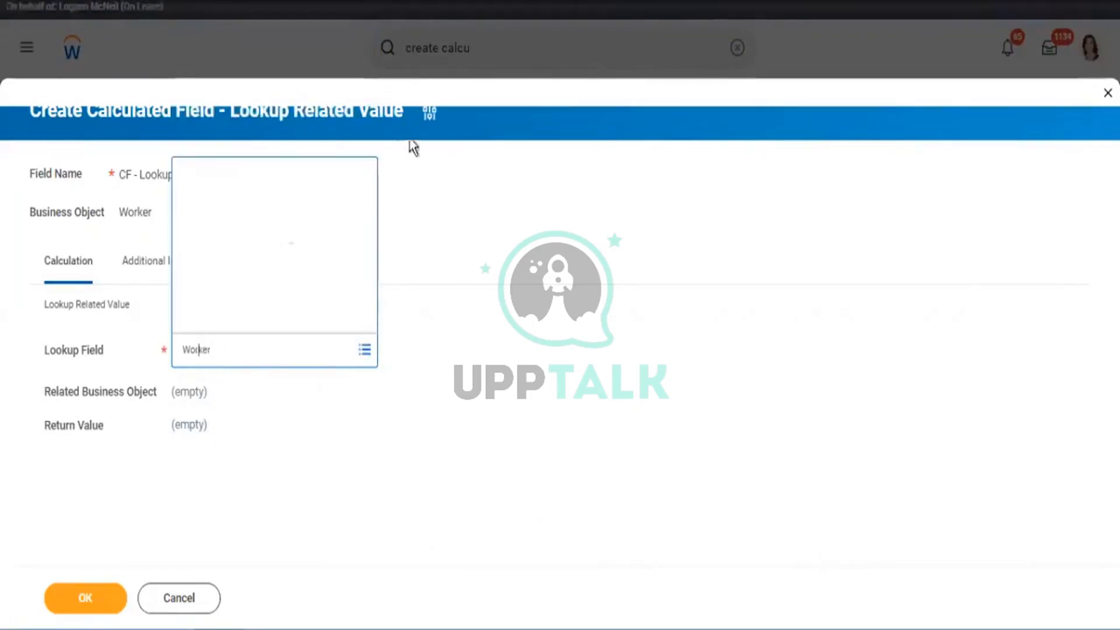
click(409, 142)
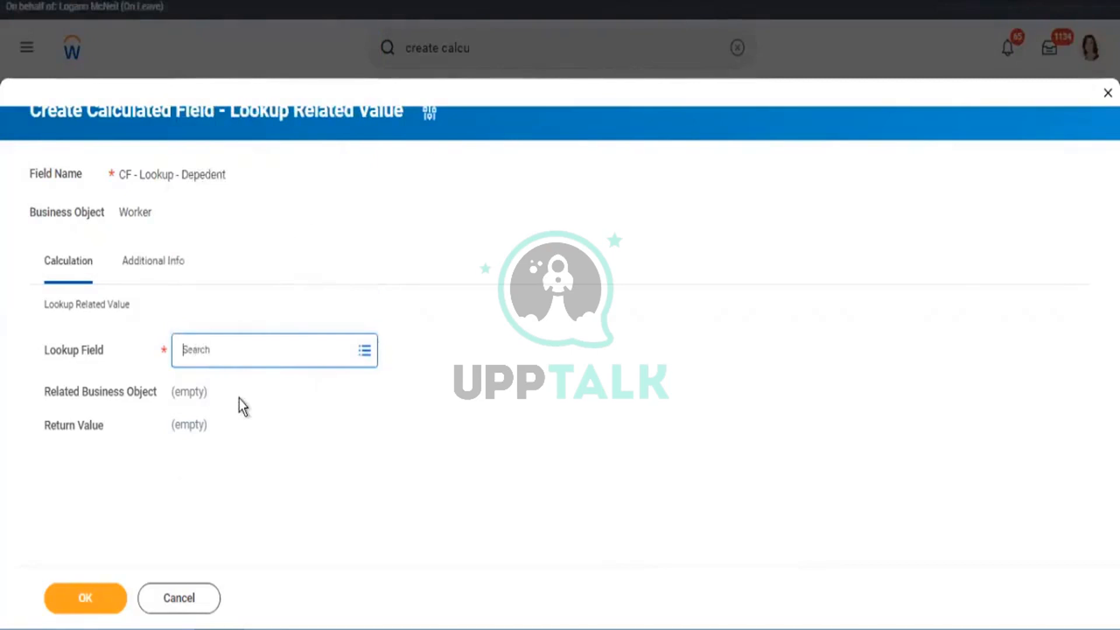
click(232, 349)
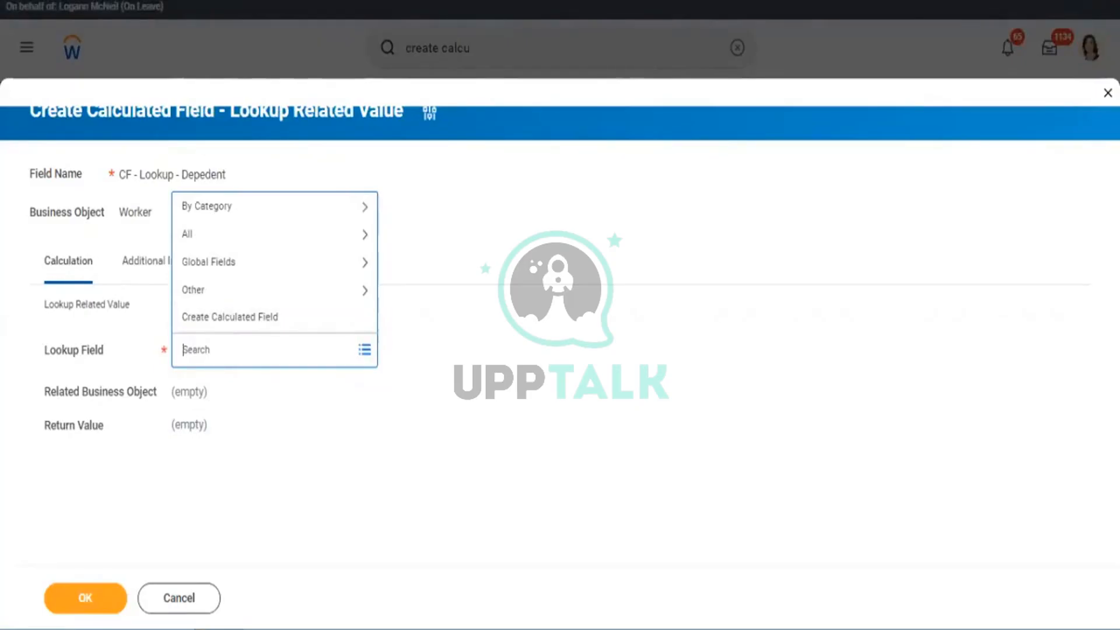
Step: Duplicate the browser tab and name the calculated field in the copy CF - ESI - Depedent
right_click(467, 0)
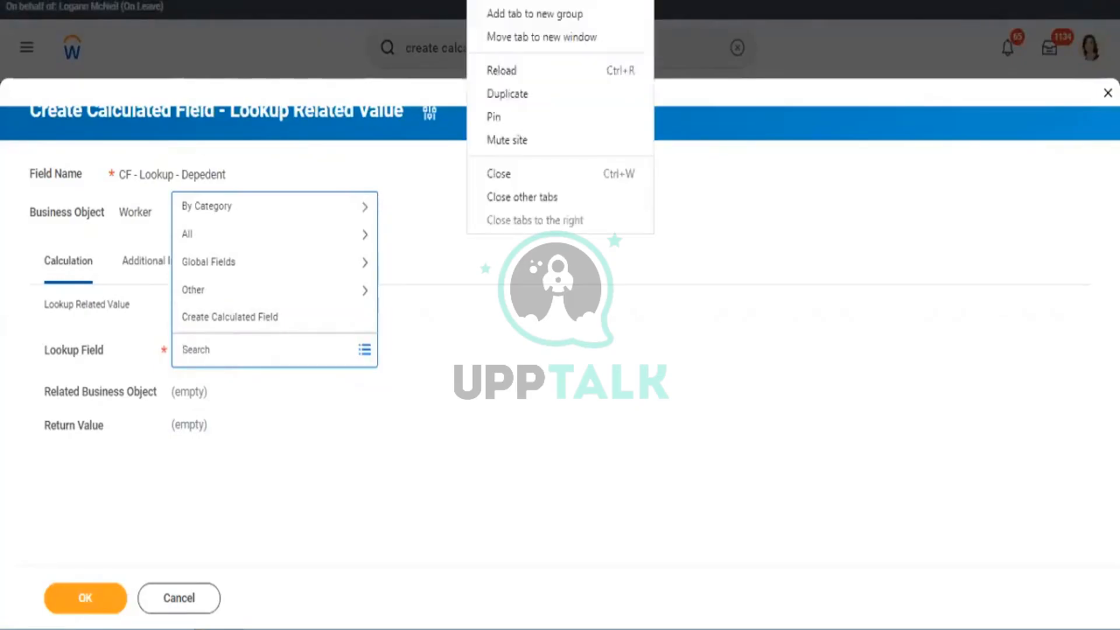
click(497, 94)
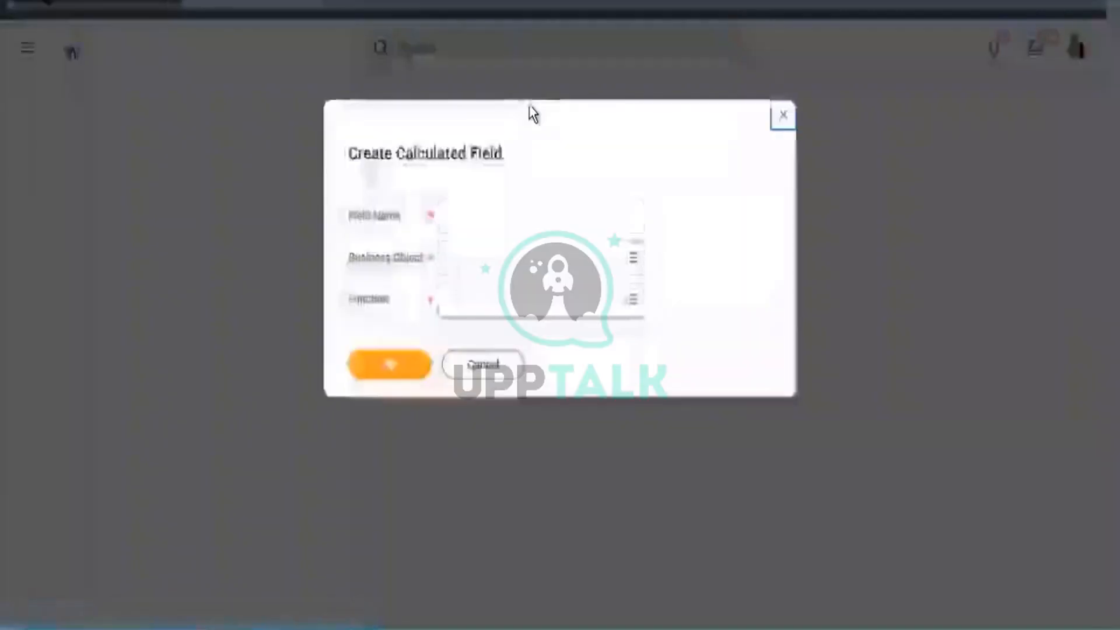
click(482, 220)
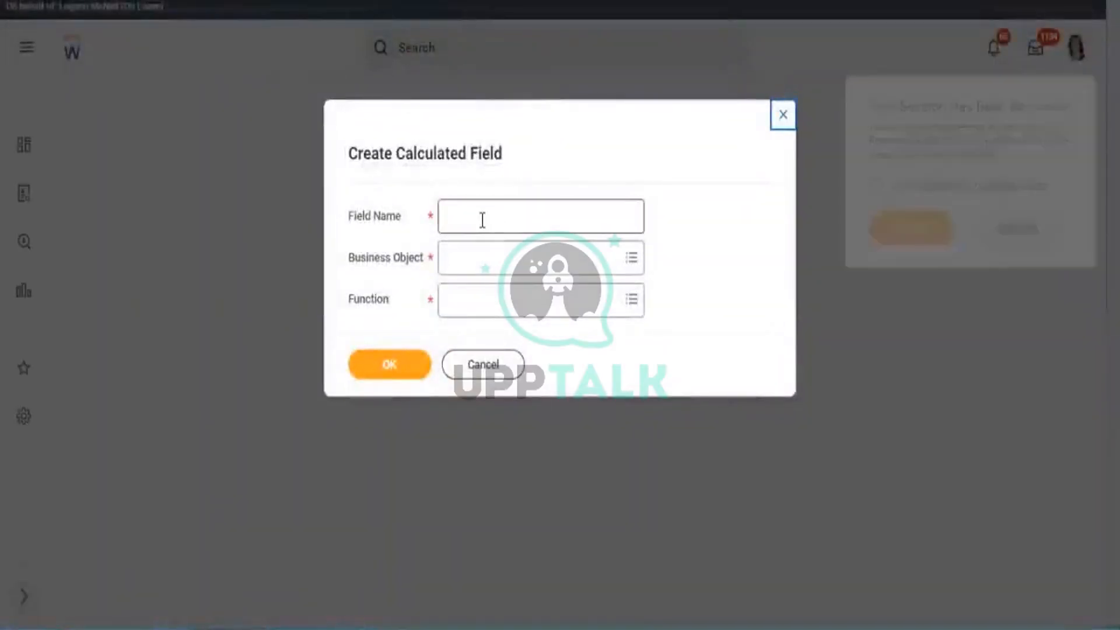
text(CF -)
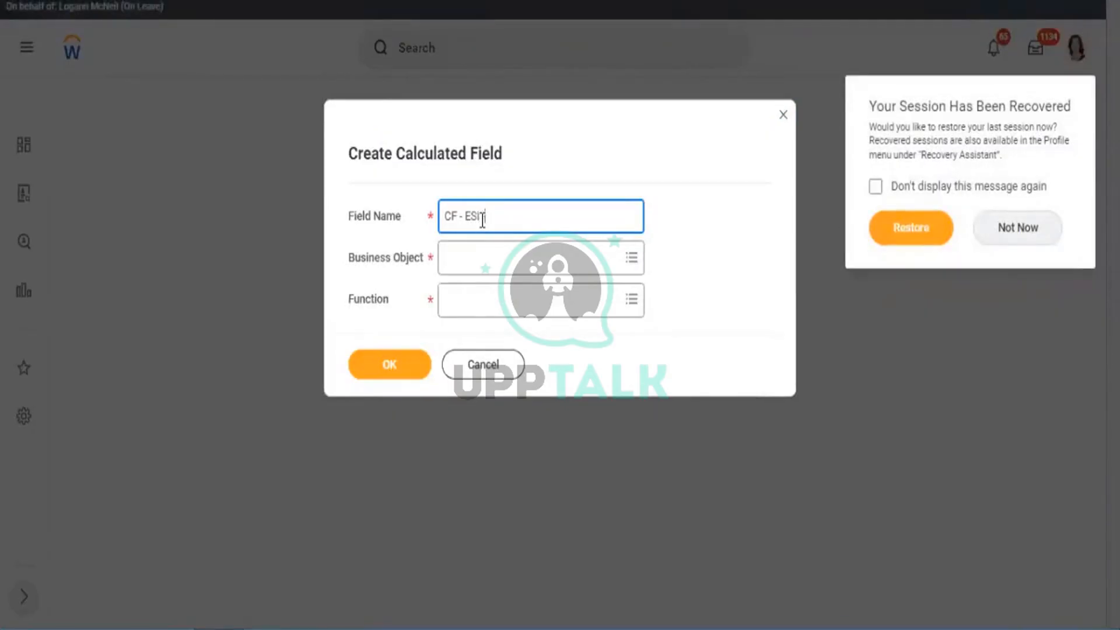
text(ESI - Depedent)
Step: Set the business object of CF - ESI - Depedent to Worker and its function to Extract Single Instance, and continue to its definition
click(507, 259)
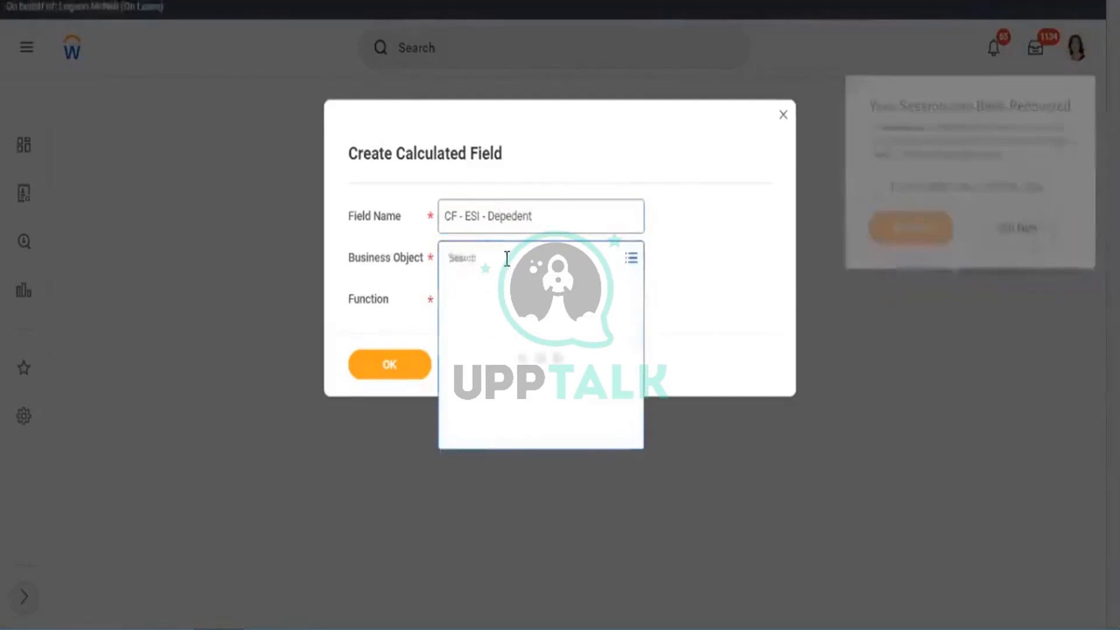
text(worker)
key(Return)
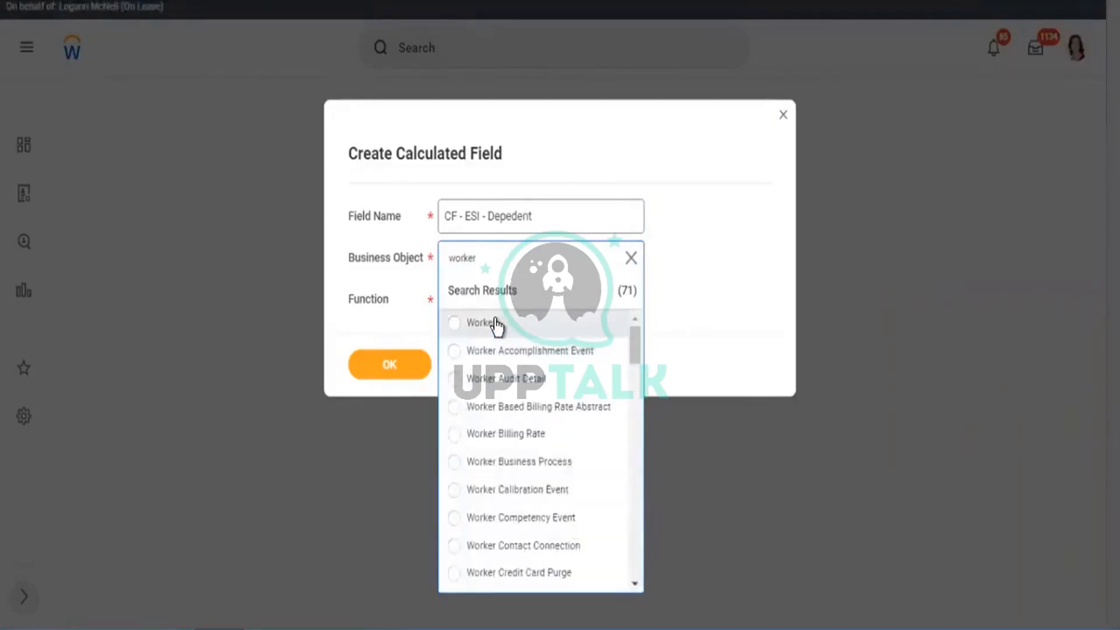
click(497, 325)
click(474, 303)
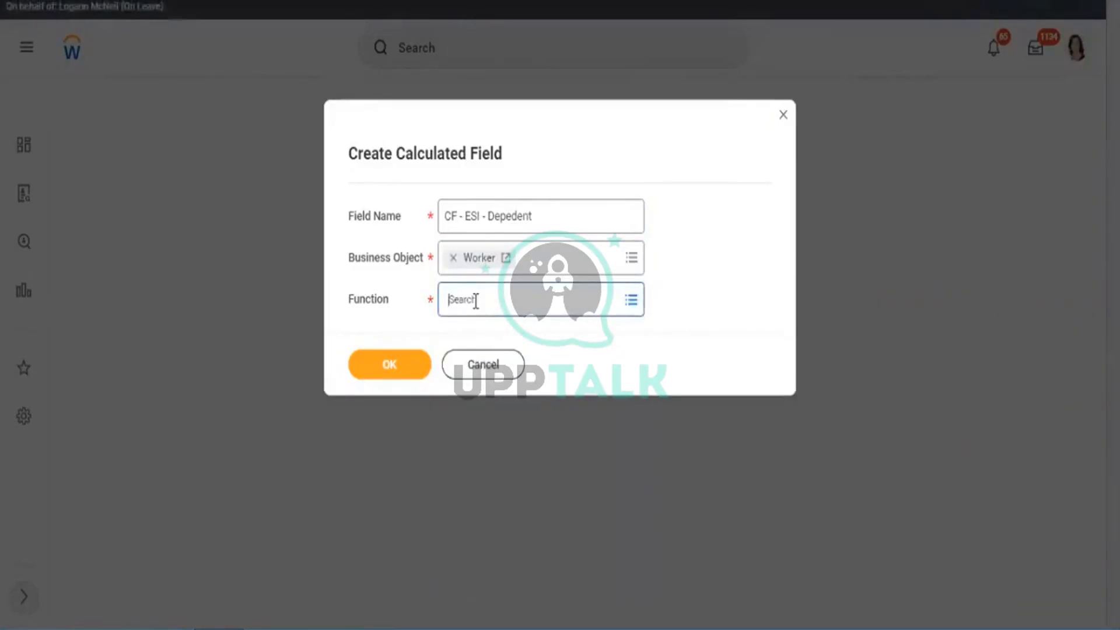
text(extrac)
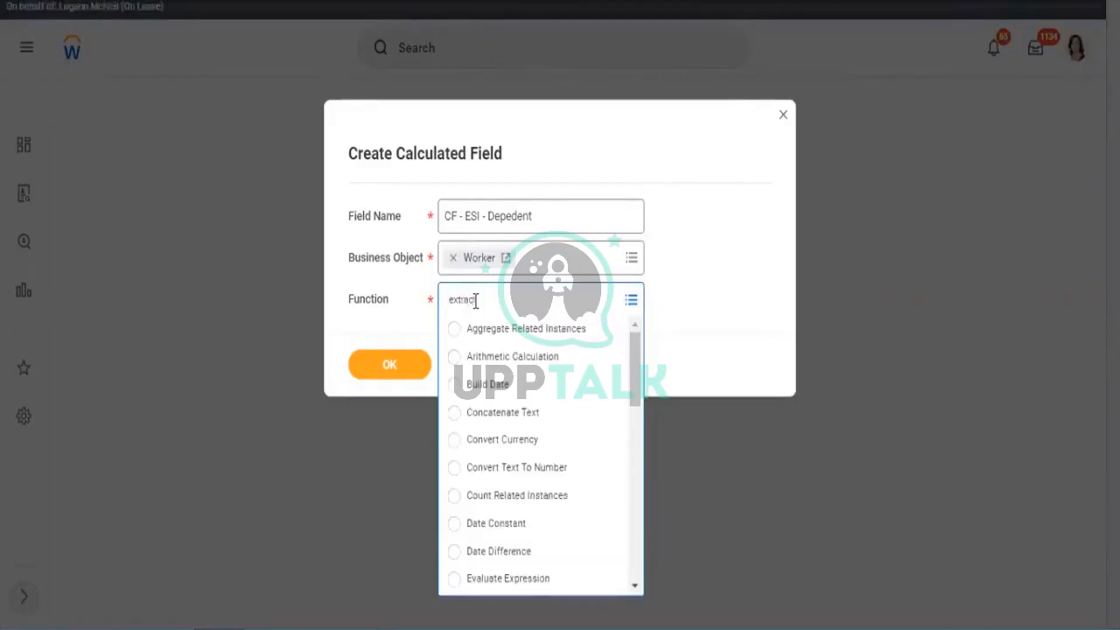
key(Return)
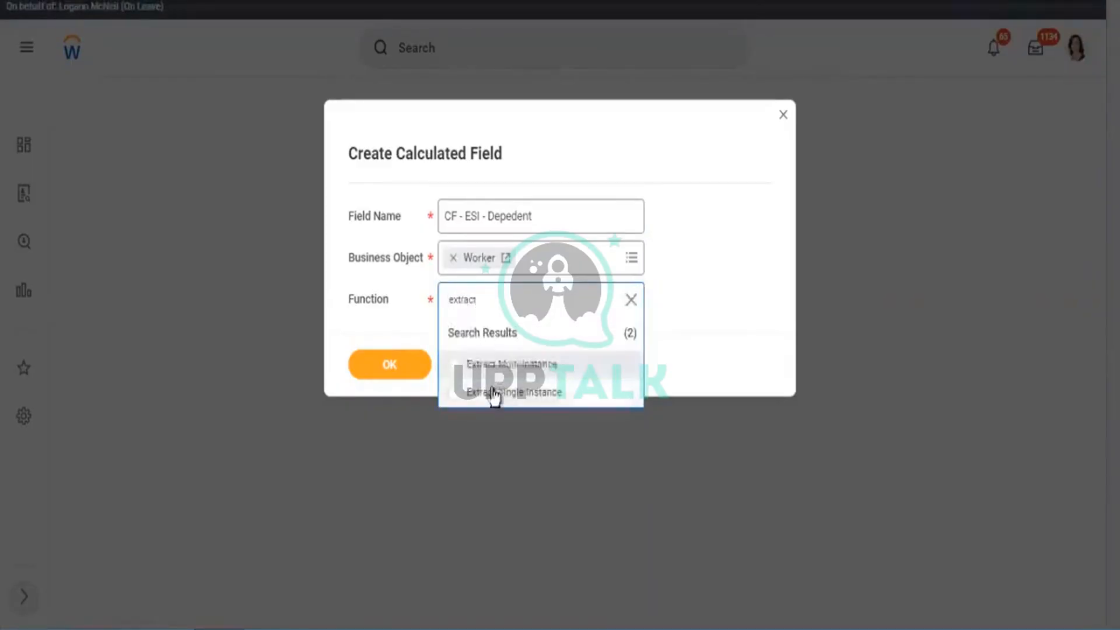
click(494, 394)
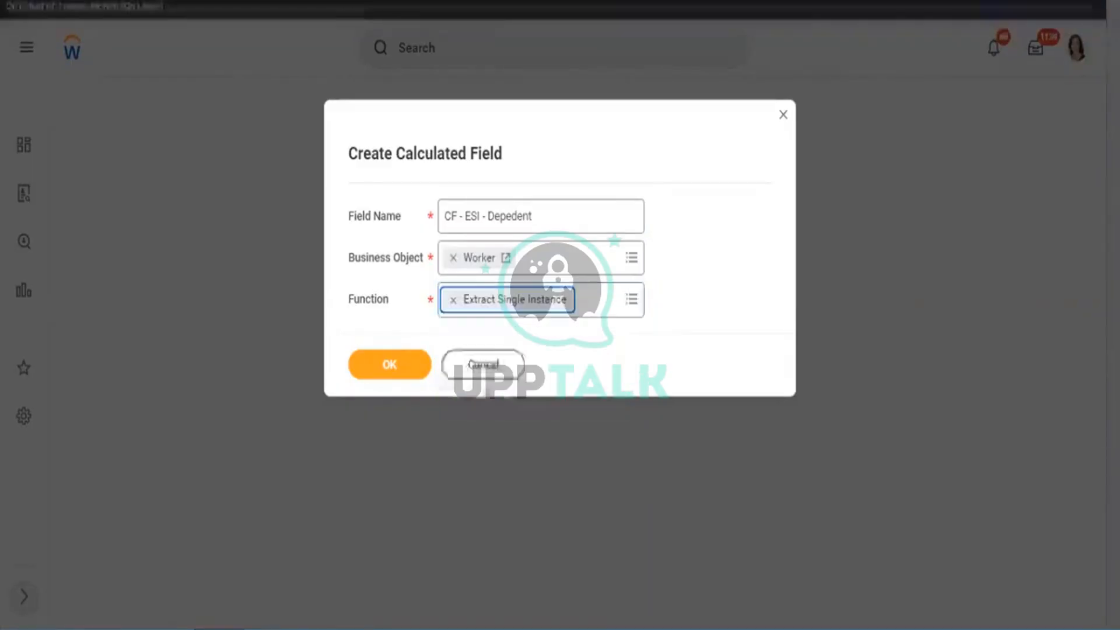
click(408, 365)
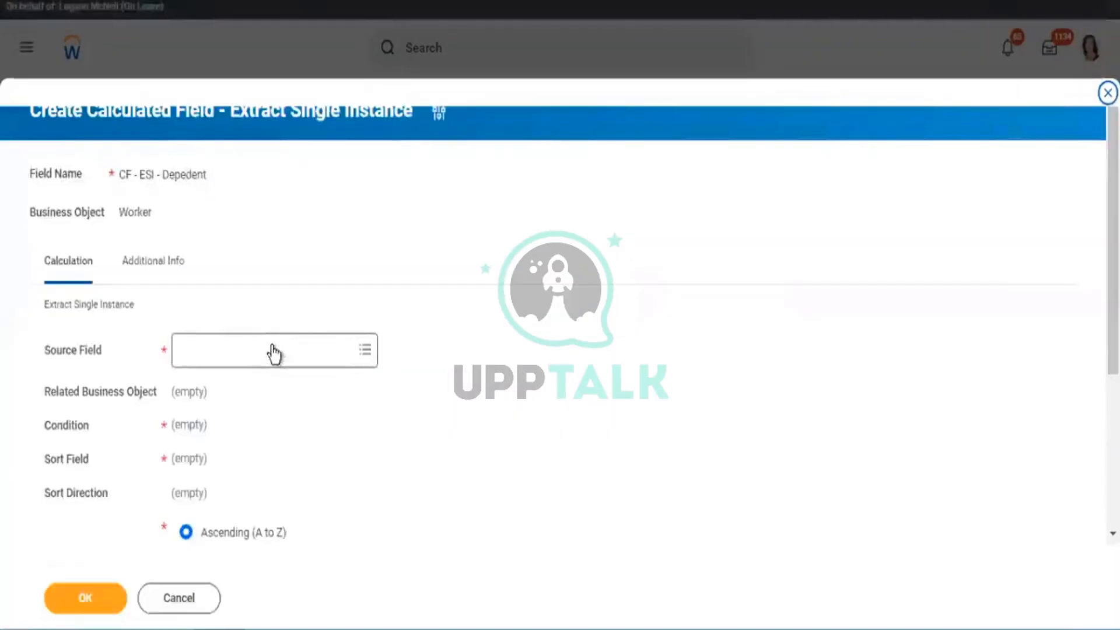
Step: Search the Source Field's options for dependent and set the Source Field to Dependents
click(275, 353)
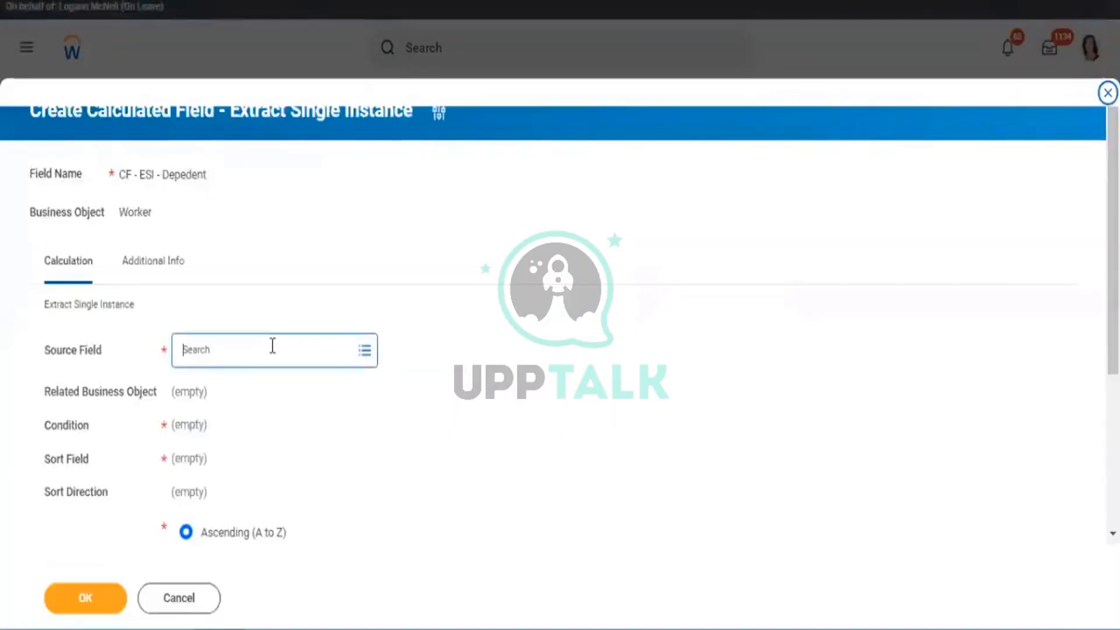
text(depe)
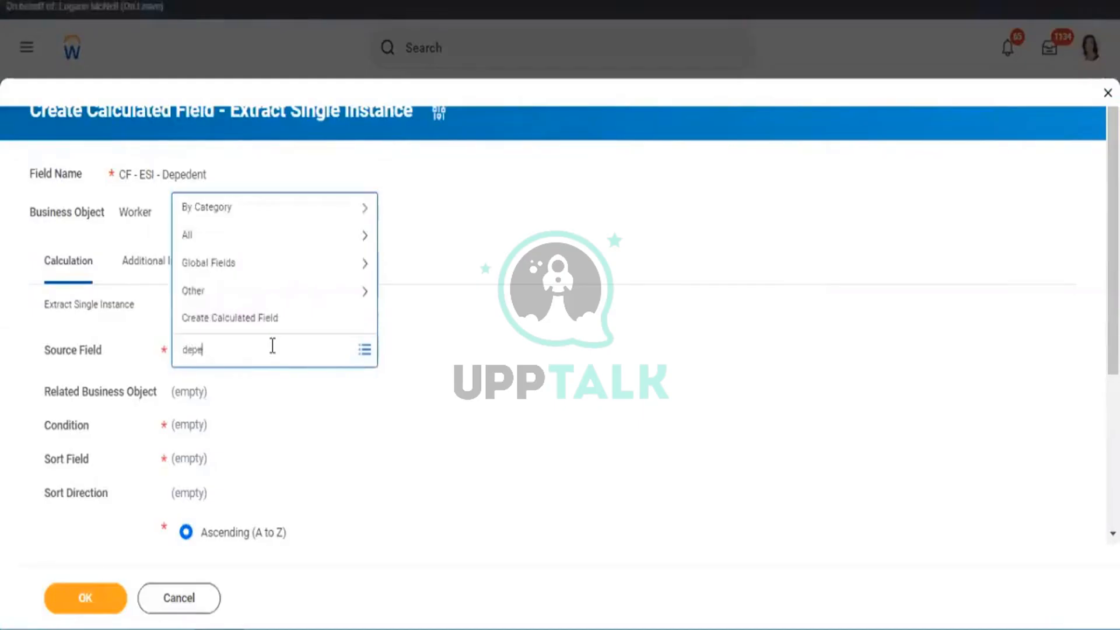
text(dent)
key(Return)
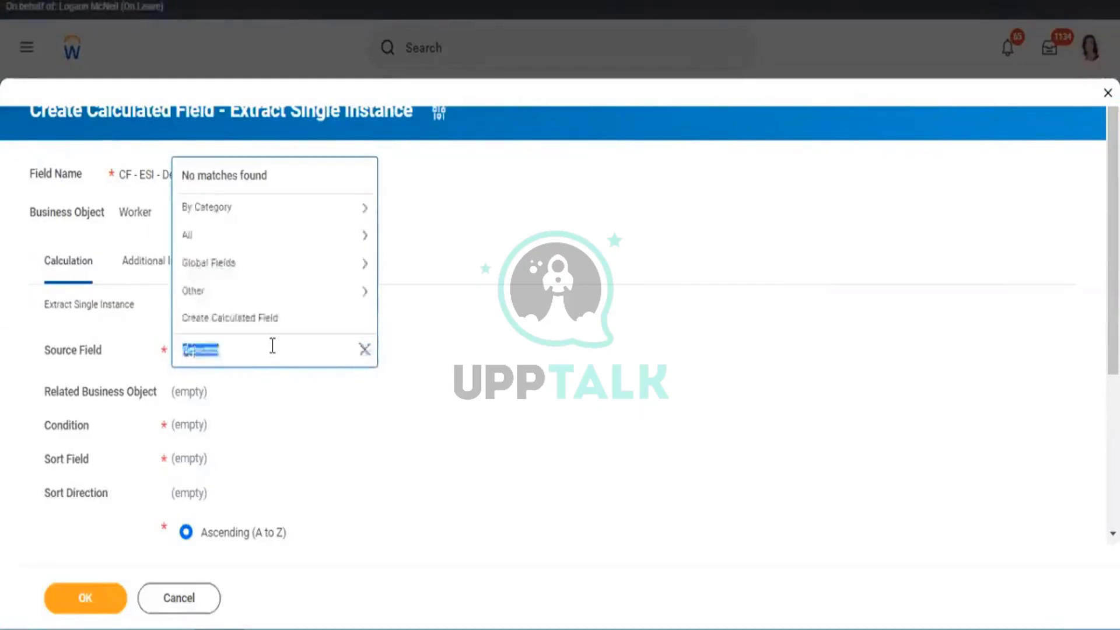
click(206, 350)
text(ndent)
key(Return)
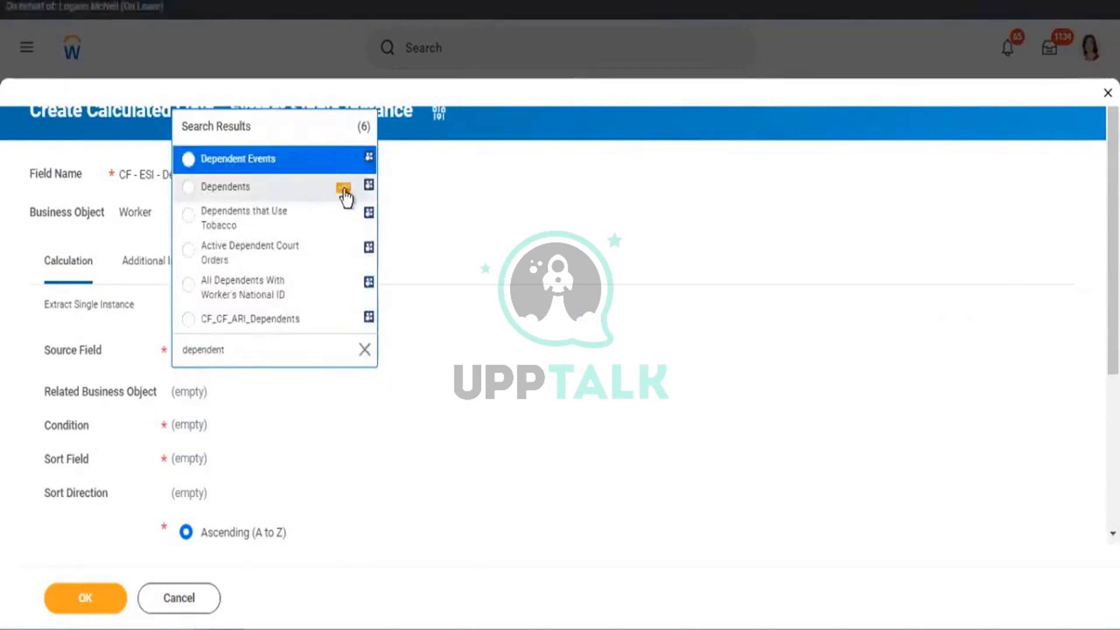
click(211, 191)
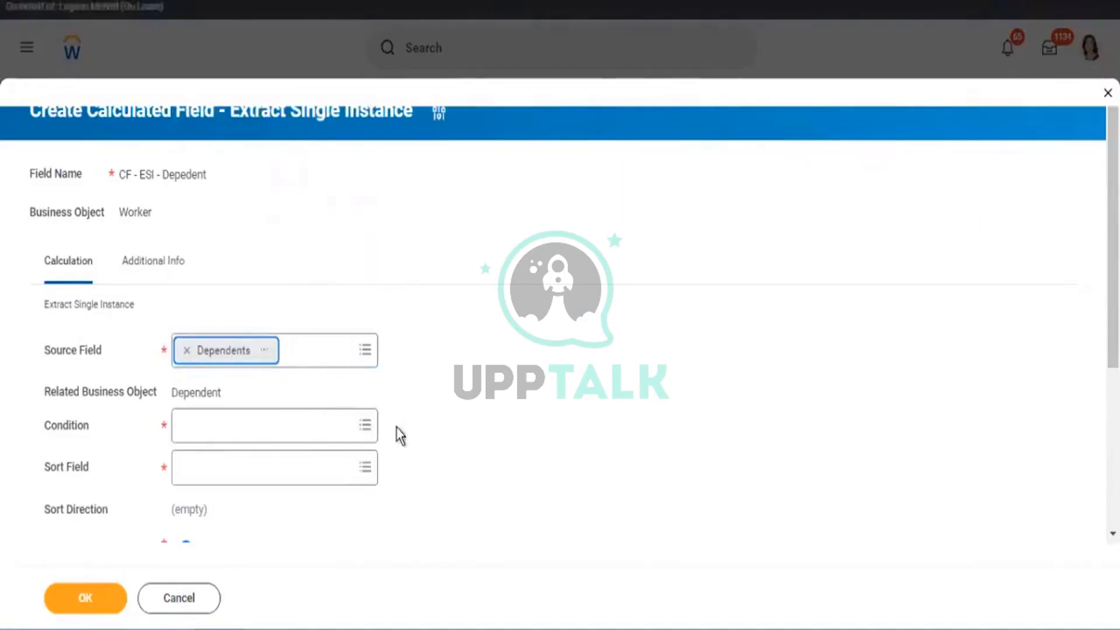
Step: Search the Condition's options for true and set the Condition to Any is True
click(246, 417)
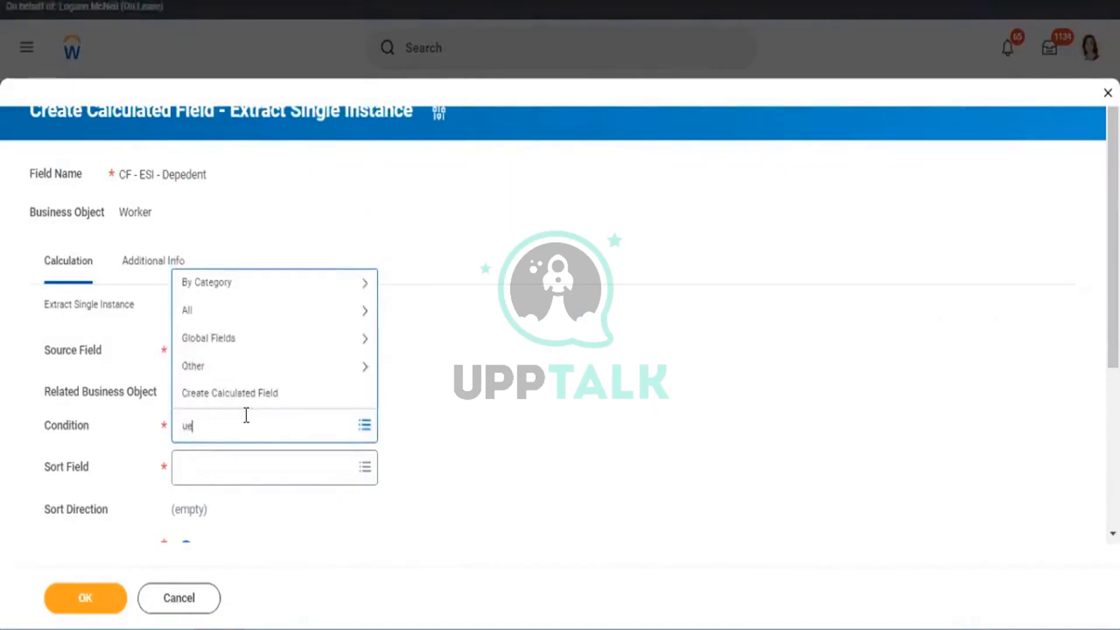
key(BackSpace)
key(BackSpace)
text(Is)
text(ue)
key(Return)
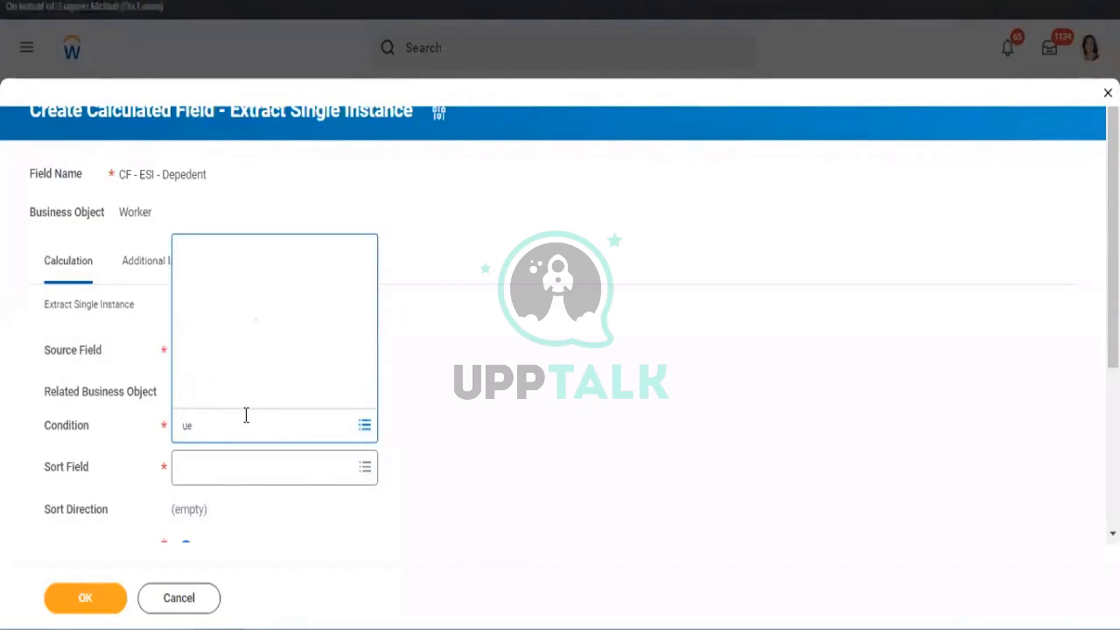
text(true)
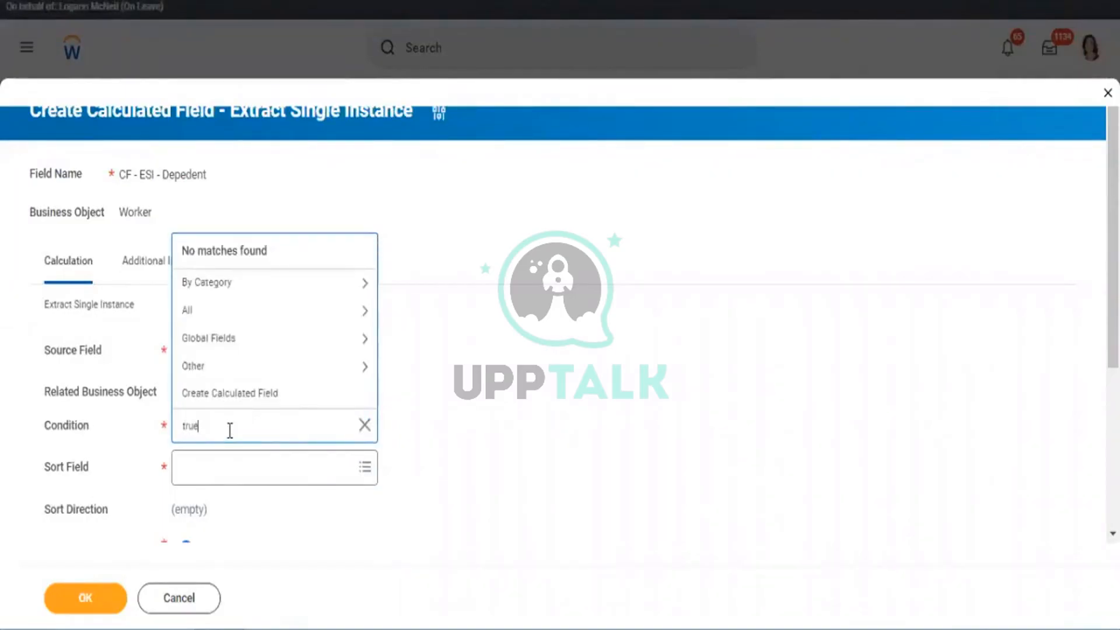
key(Return)
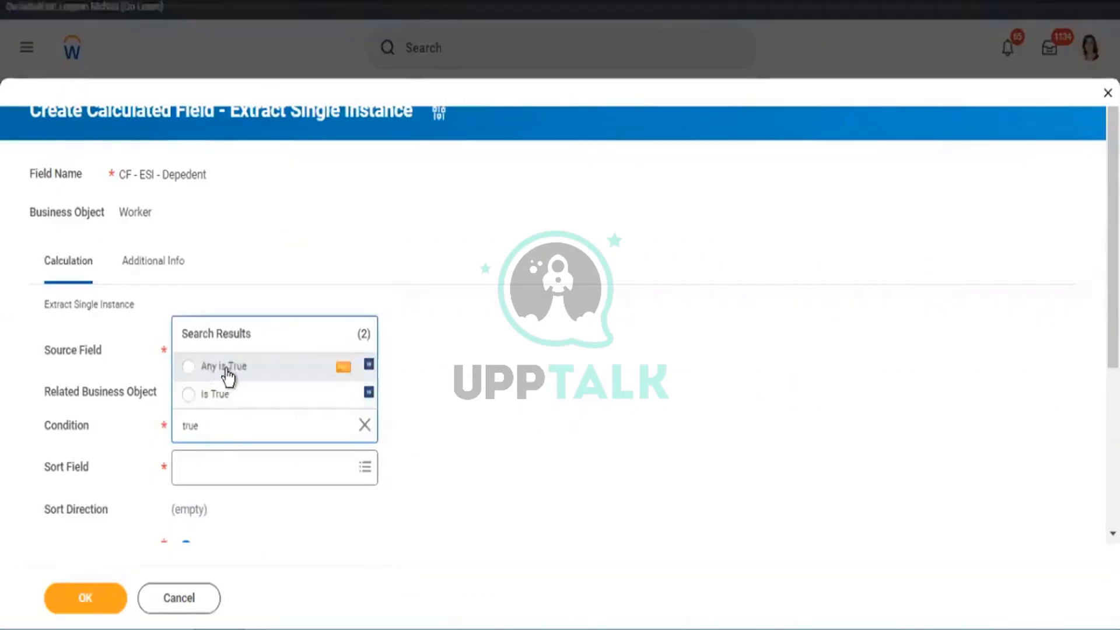
click(226, 367)
Step: Search the Sort Field's options for dependent and set the Sort Field to Dependent
click(223, 478)
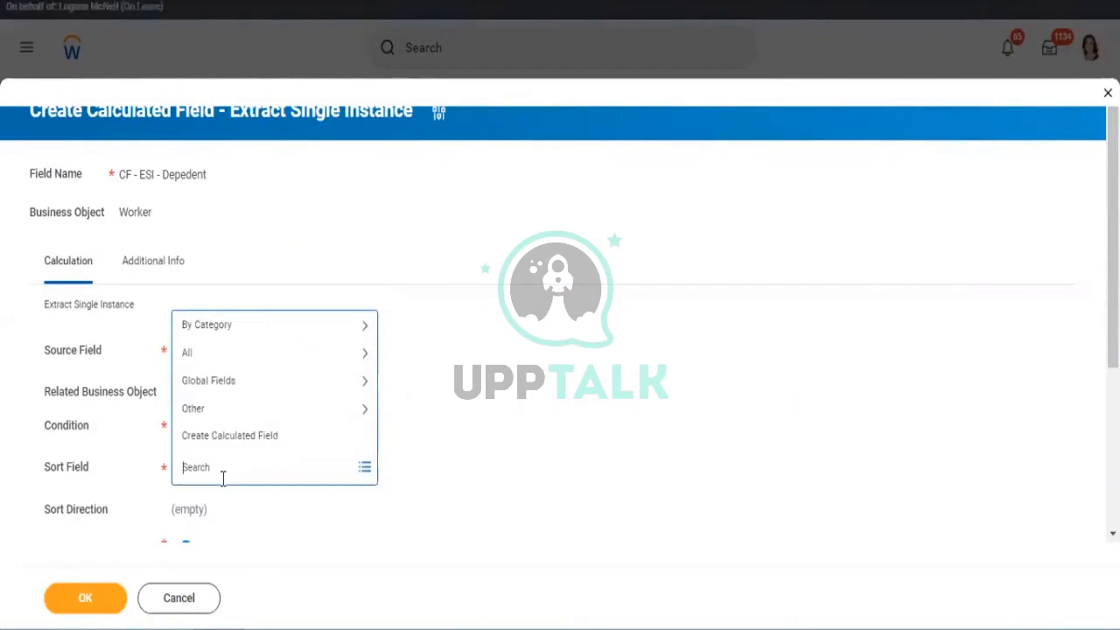
text(depedent)
key(Return)
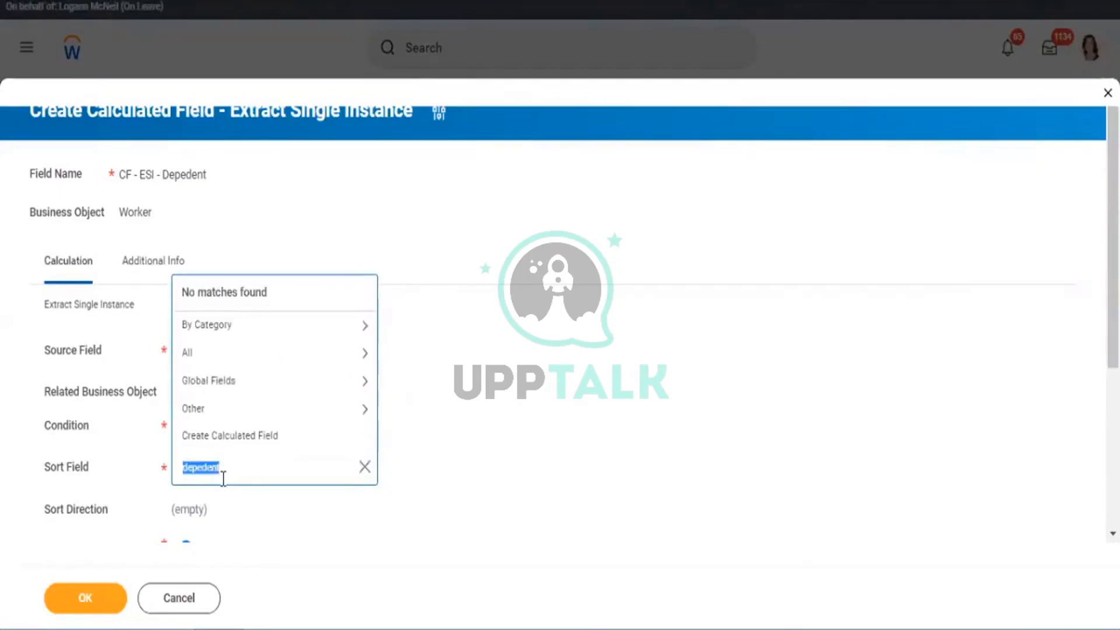
click(231, 468)
click(205, 468)
text(n)
key(BackSpace)
text(n)
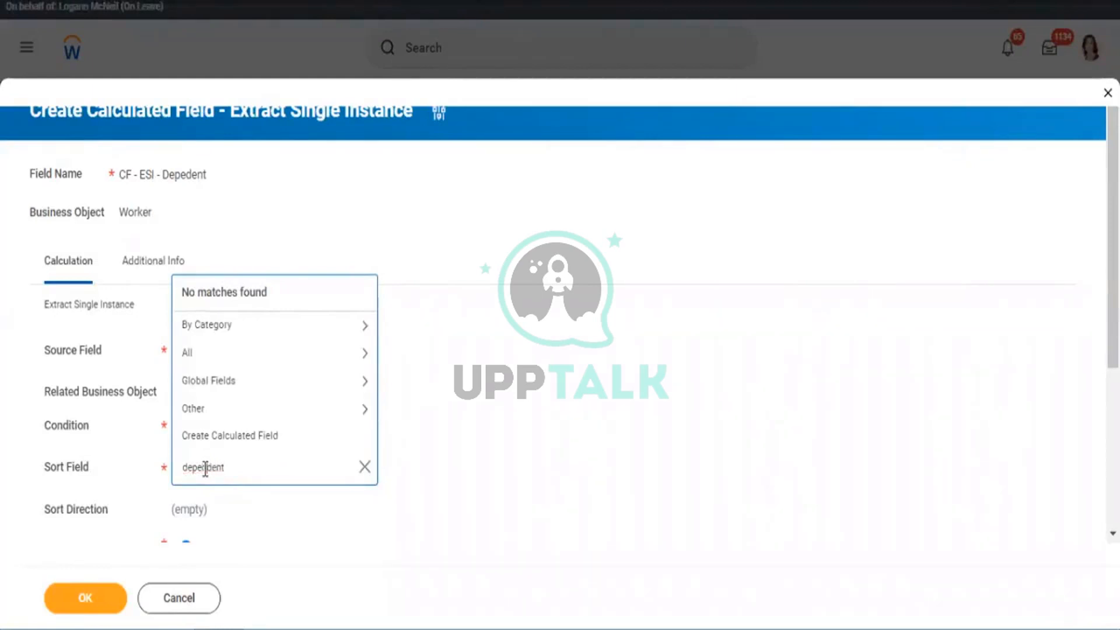
key(Return)
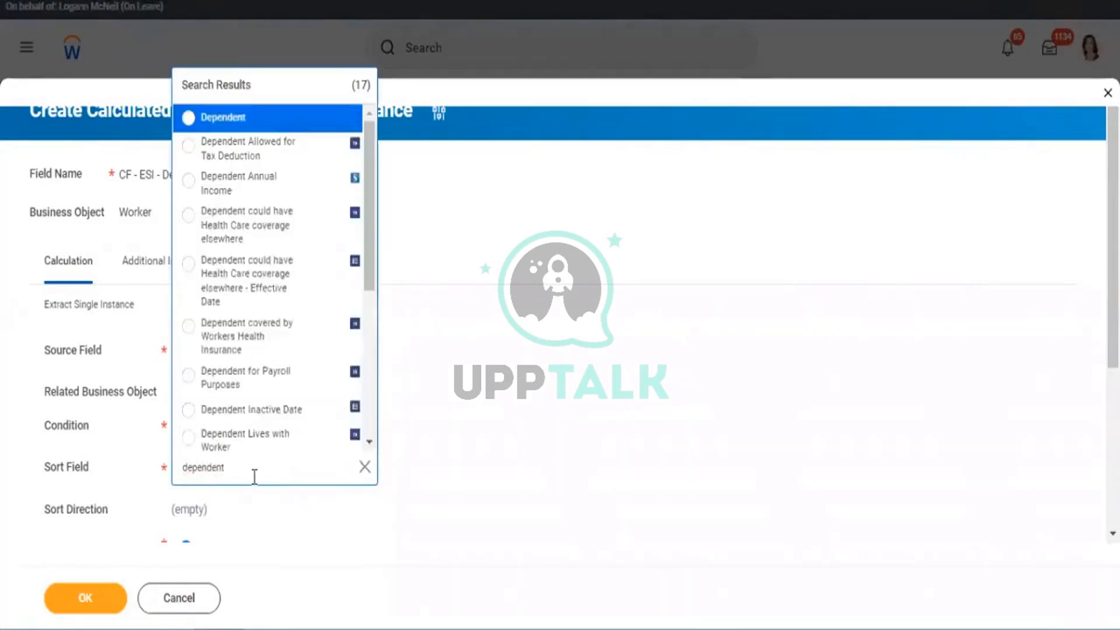
click(238, 120)
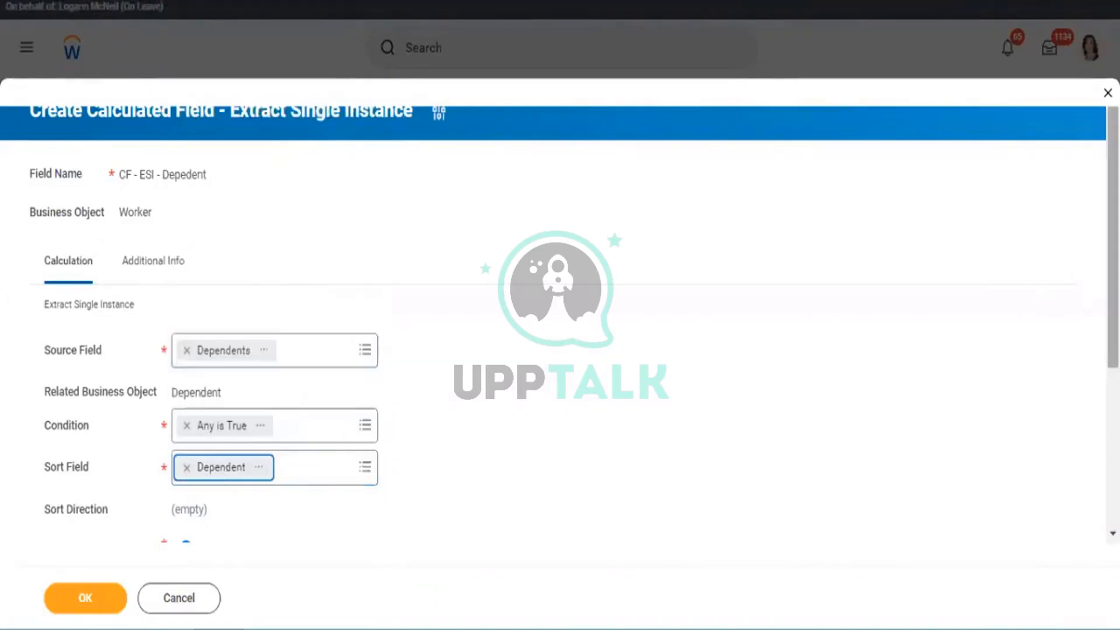
Step: Set the sort direction to Descending (Z to A) and save the Extract Single Instance field
drag(1113, 280, 1112, 444)
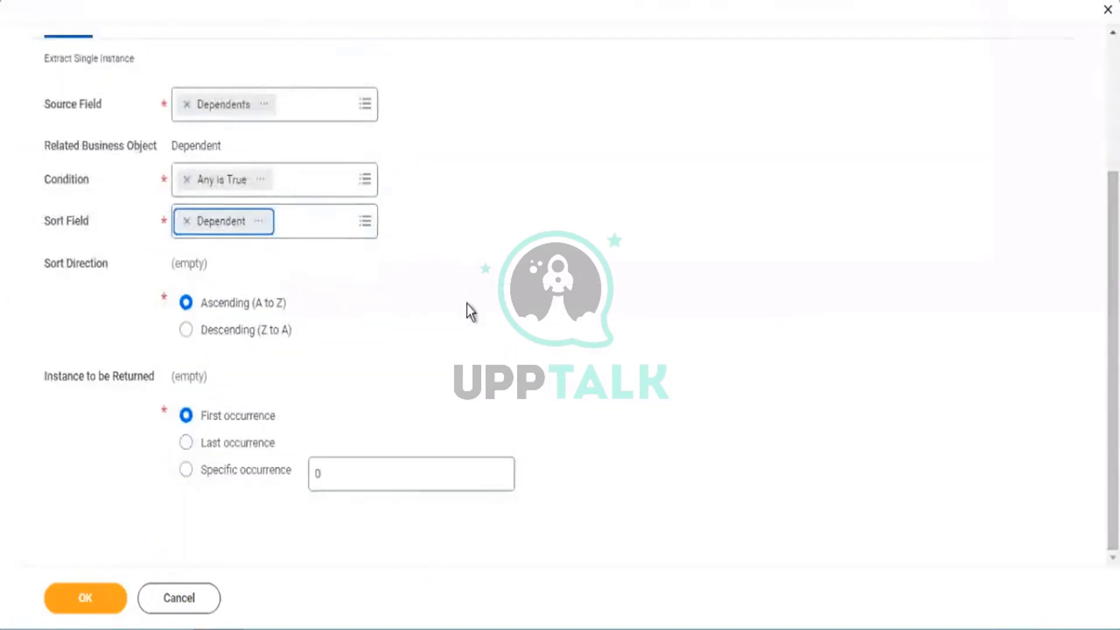
click(264, 331)
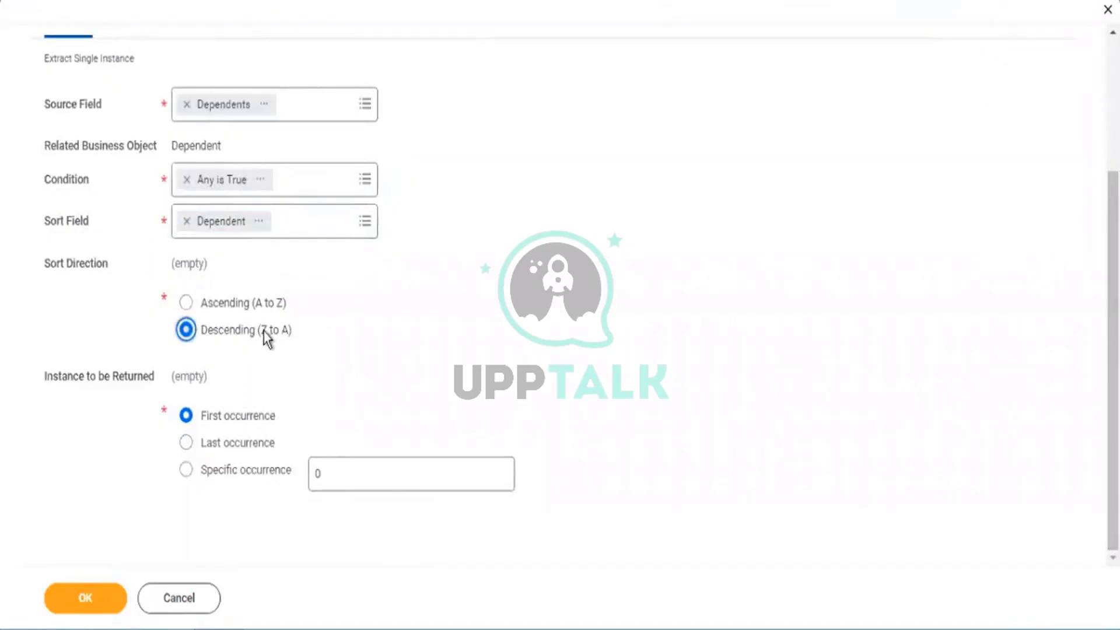
click(92, 592)
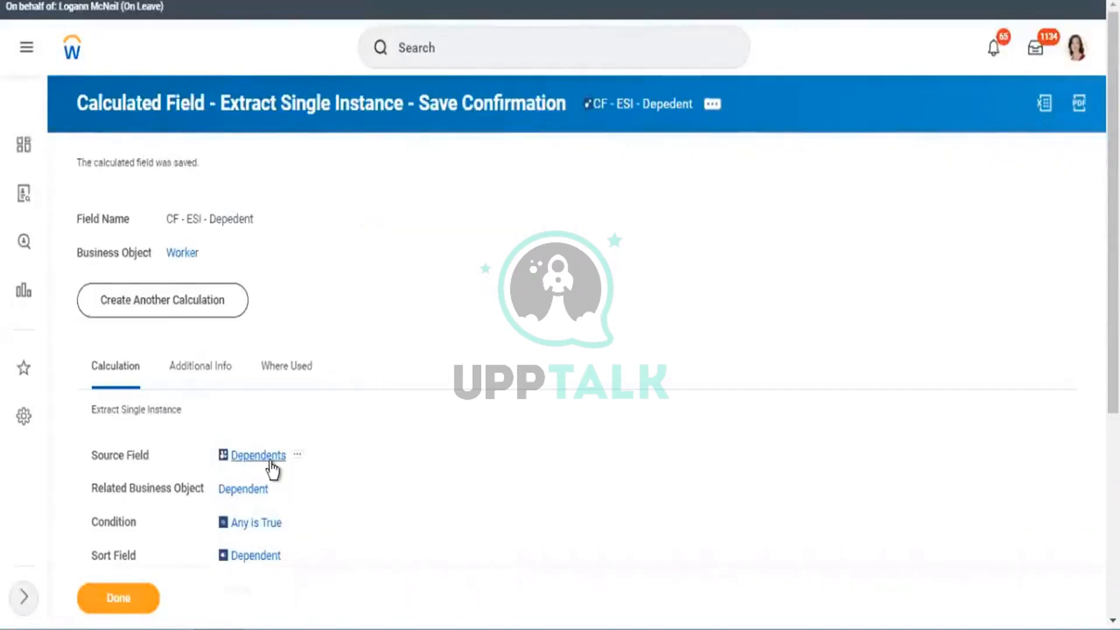
Step: Copy the saved field's name and use CF - ESI - Depedent as the Lookup Field of CF - Lookup - Depedent
right_click(625, 110)
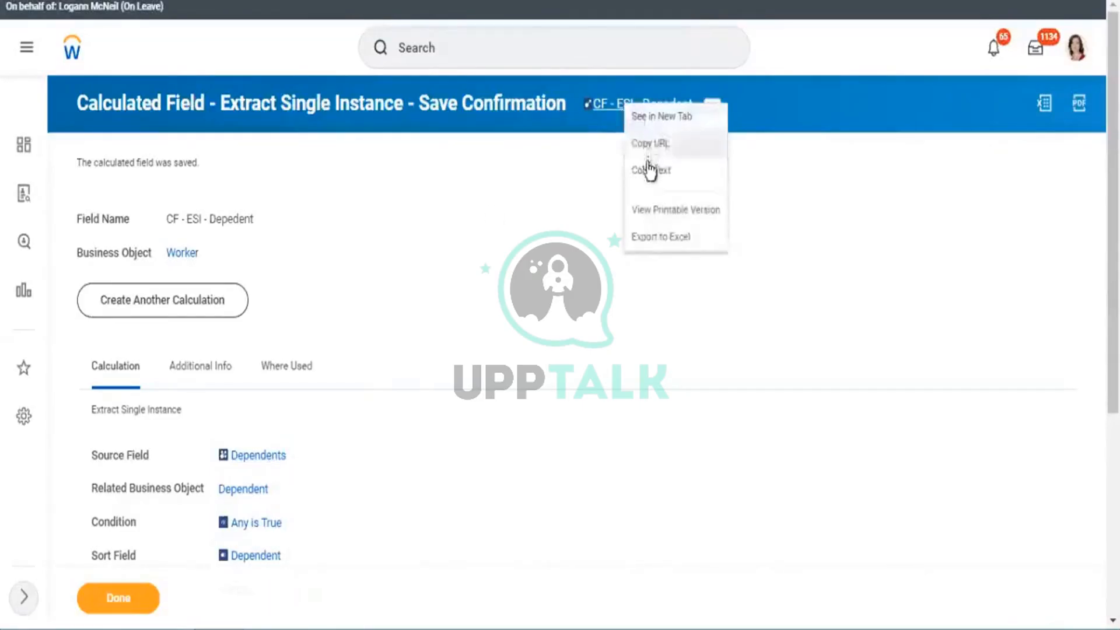
click(646, 172)
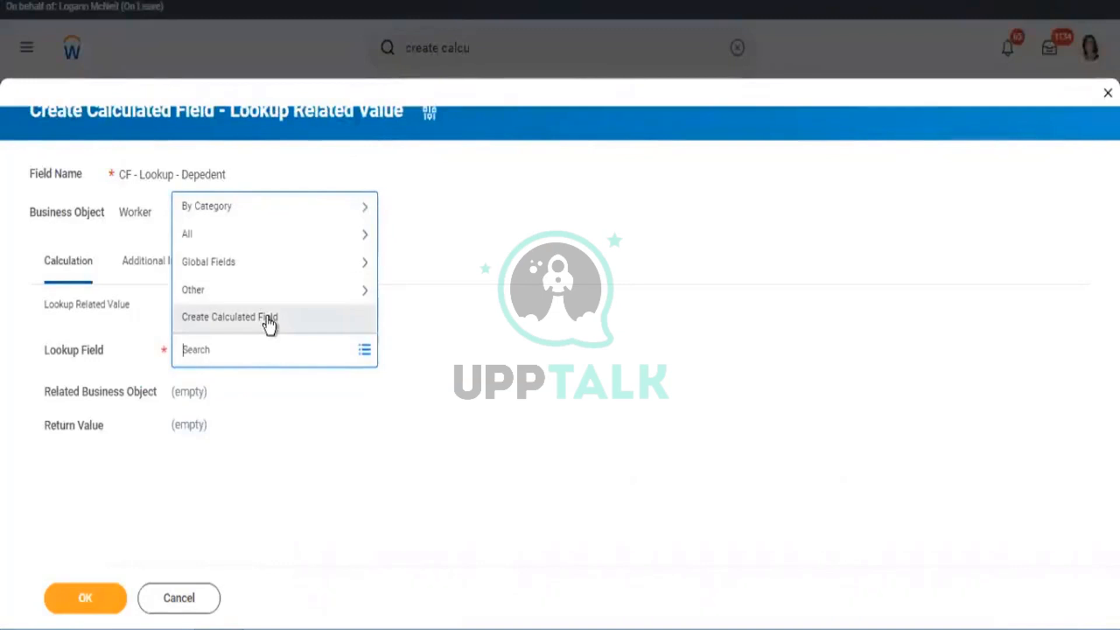
key(ctrl+v)
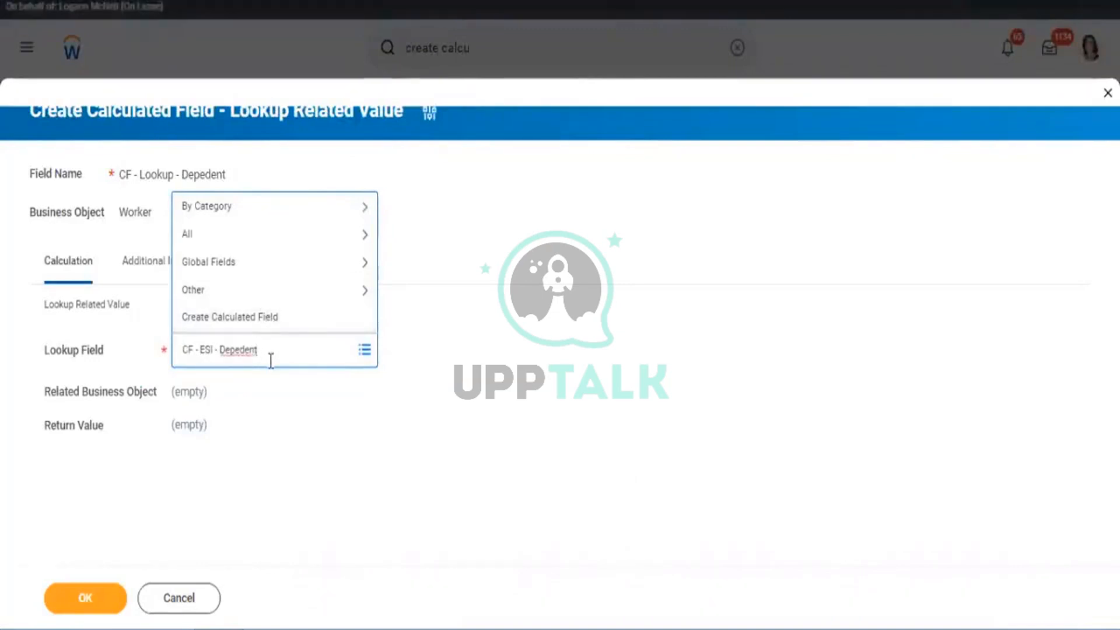
key(Return)
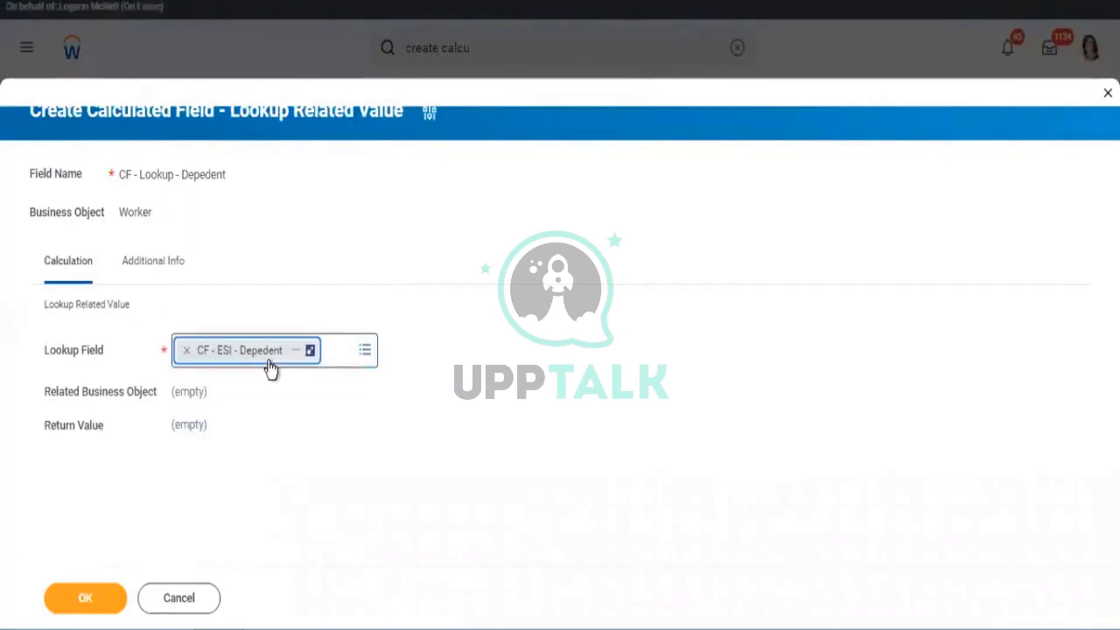
Step: Search the Return Value's options for Dependent and set the Return Value to Dependent
click(220, 429)
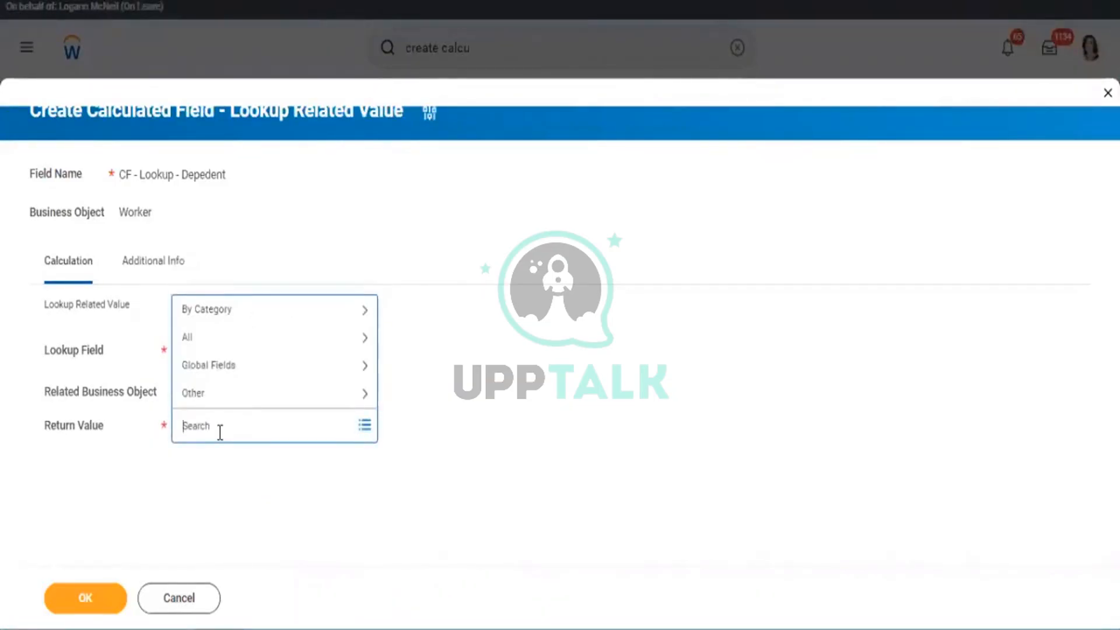
text(Depedent)
key(Return)
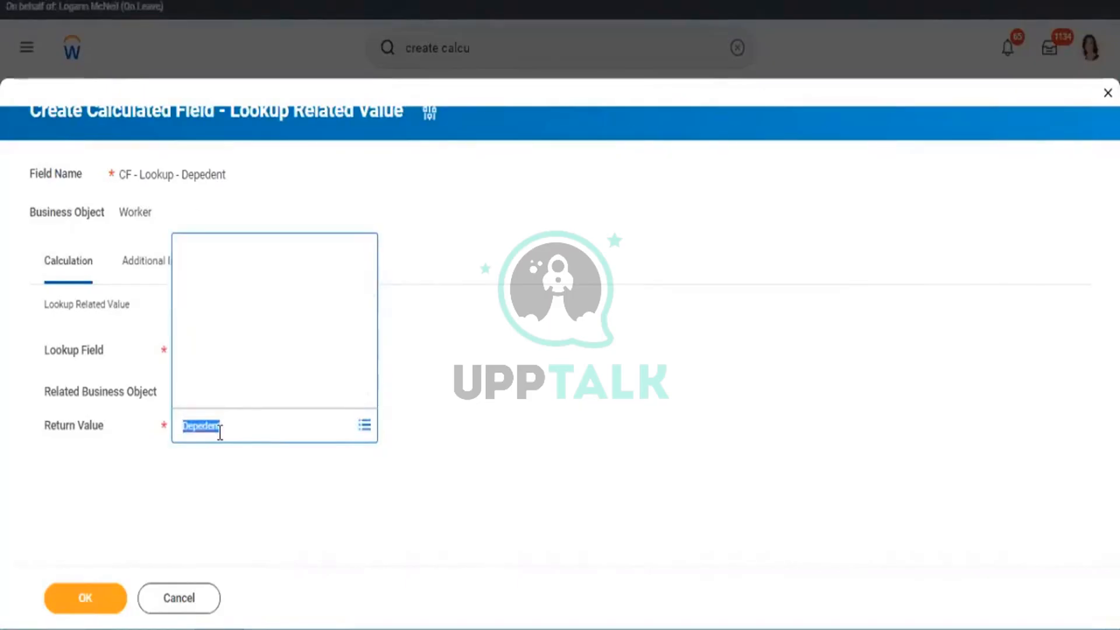
click(241, 425)
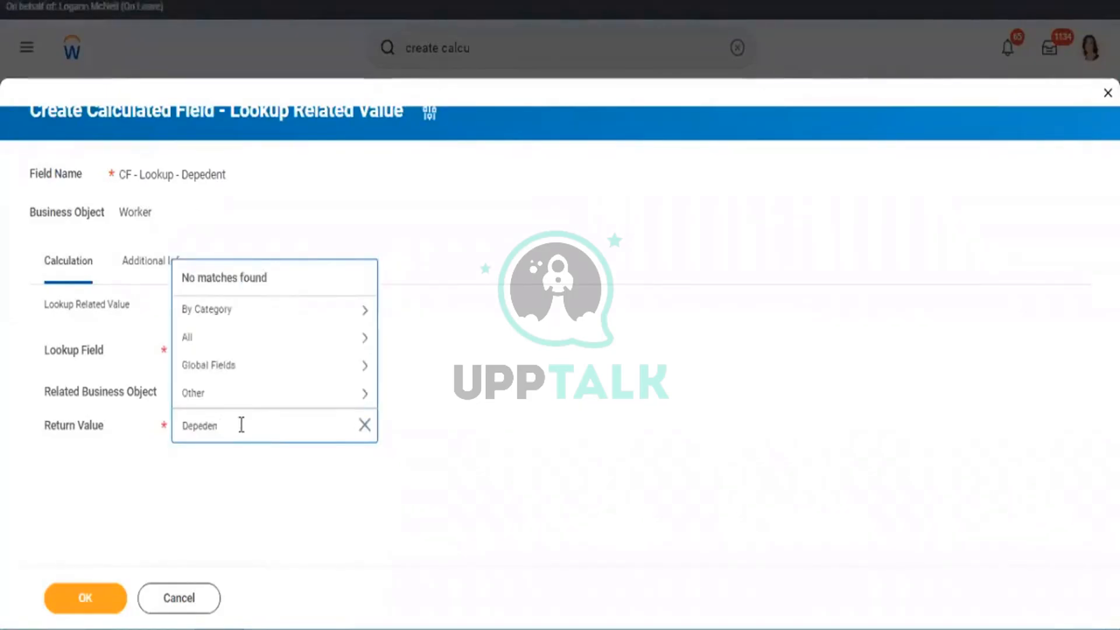
key(BackSpace)
key(BackSpace)
key(BackSpace)
text(nd)
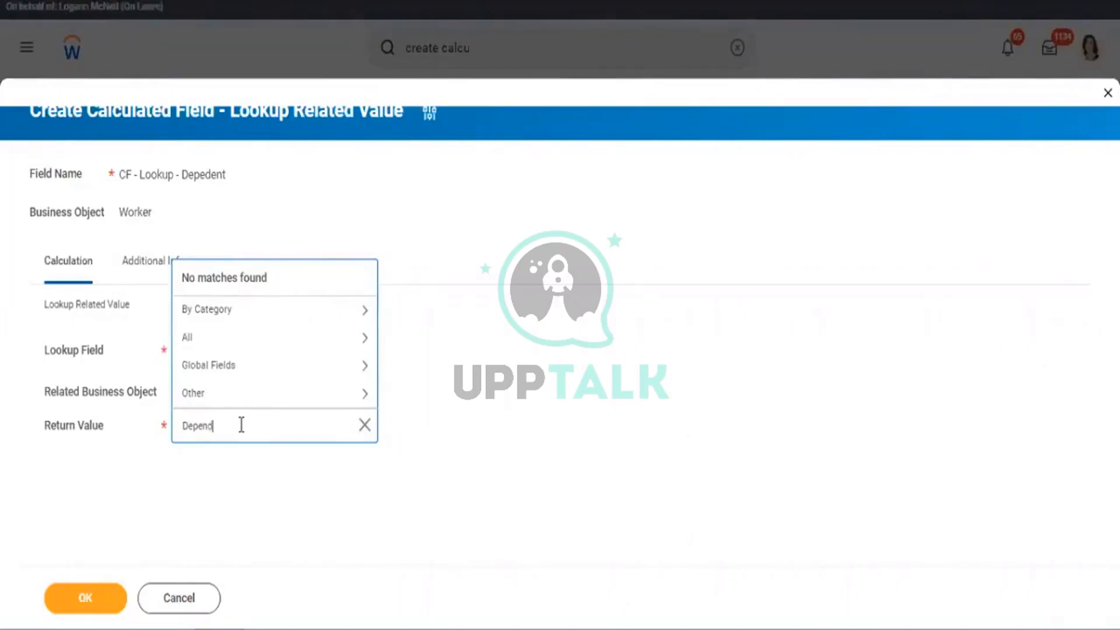
text(ent)
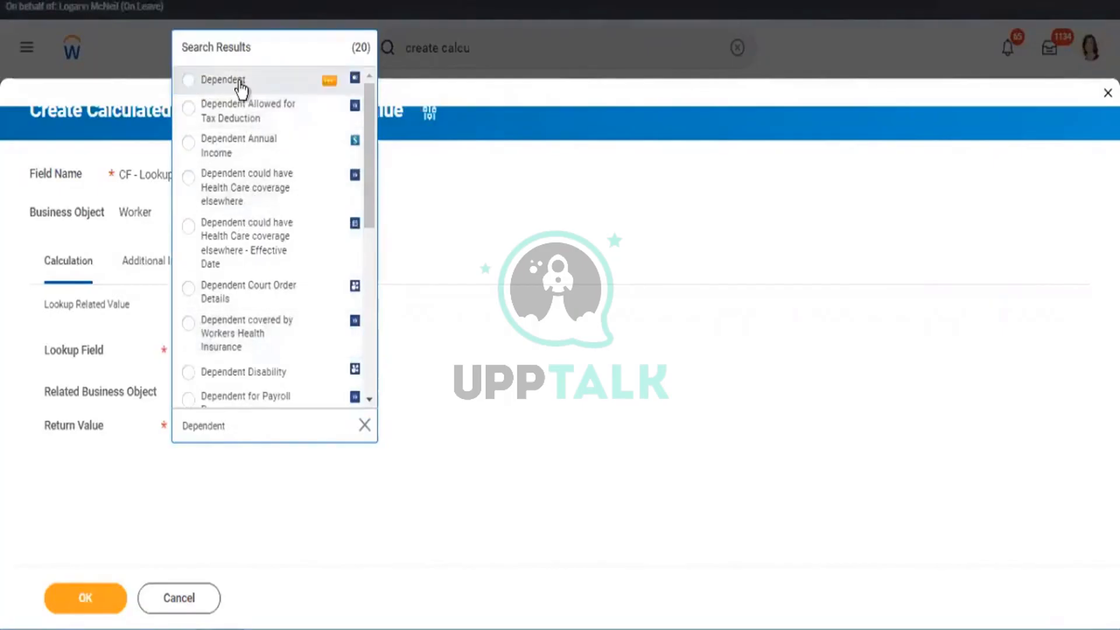
click(239, 83)
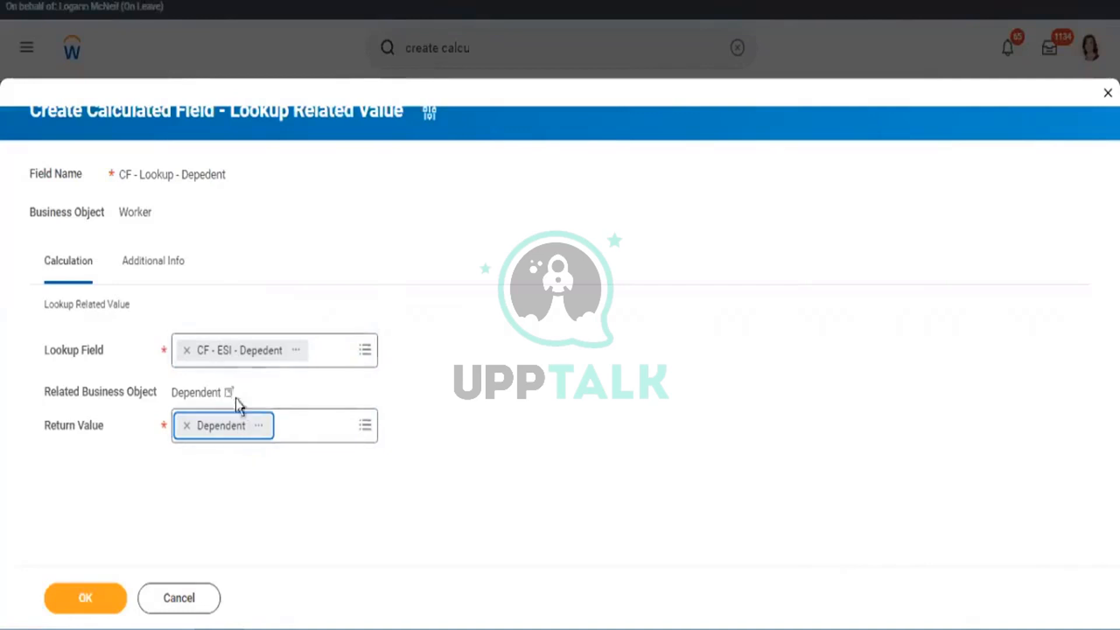
Step: Clear the Return Value's selection, search its options for relation and try to choose Relationship
click(186, 425)
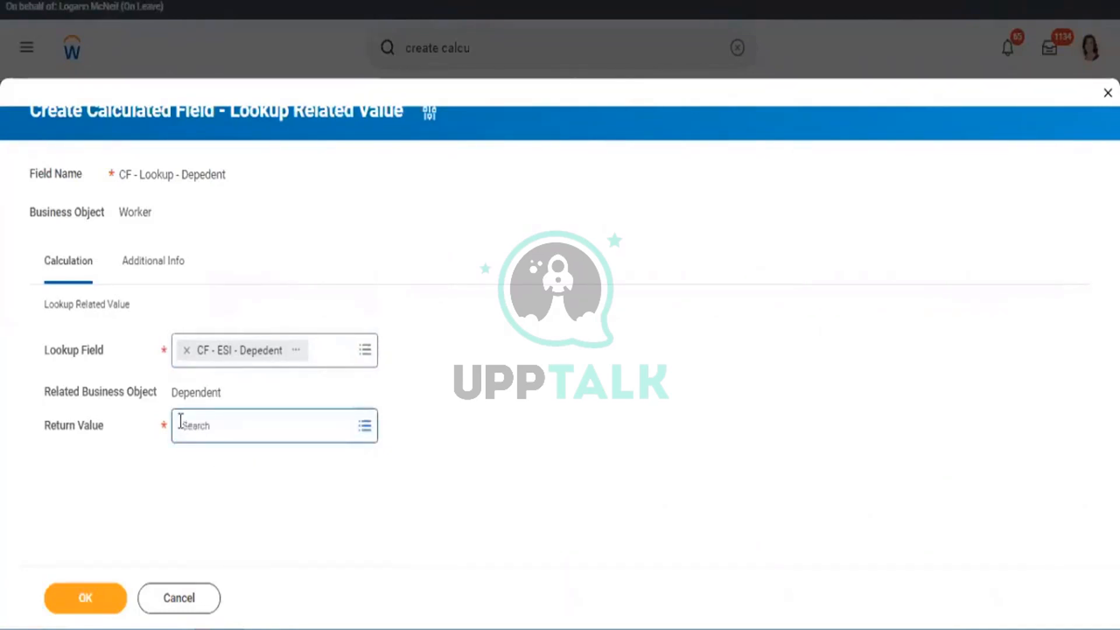
text(re)
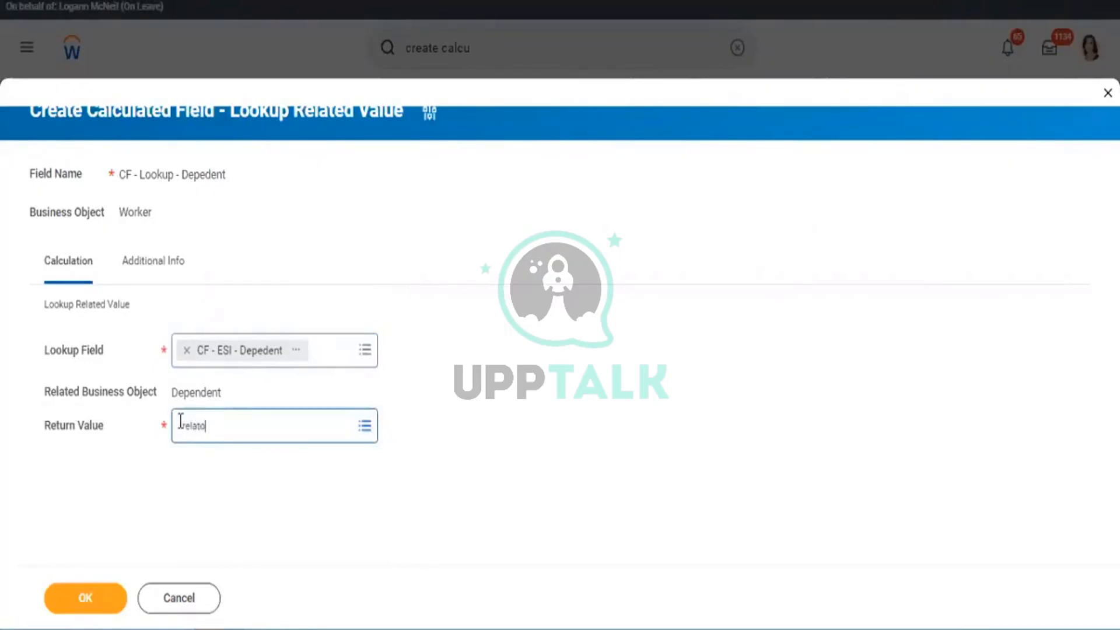
text(lato)
key(BackSpace)
key(BackSpace)
key(BackSpace)
text(relato)
click(182, 420)
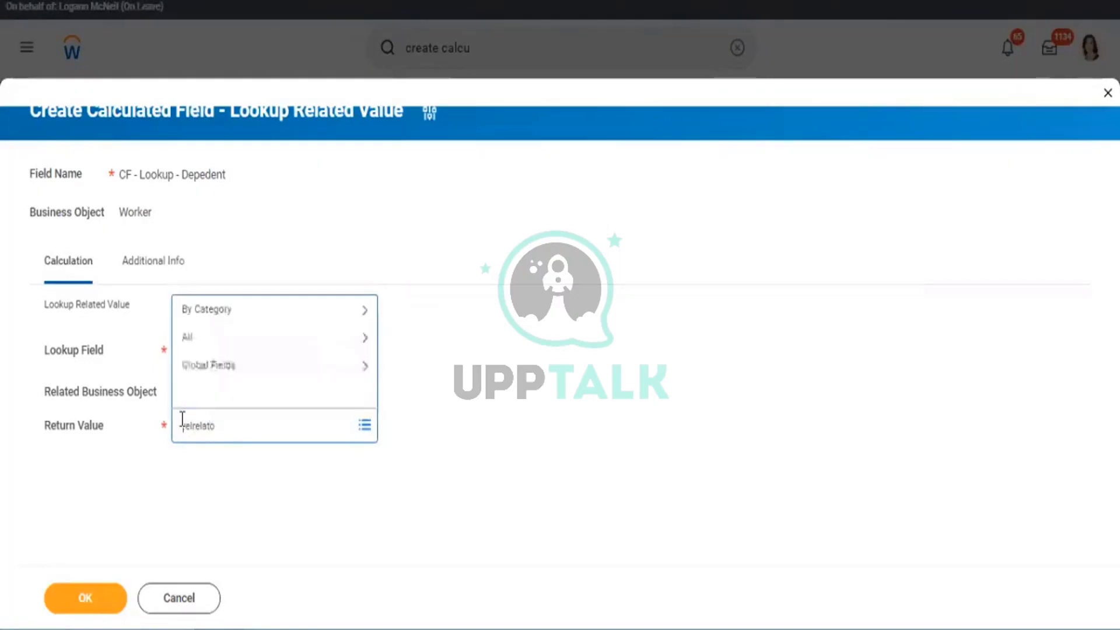
text(r)
drag(219, 426, 144, 430)
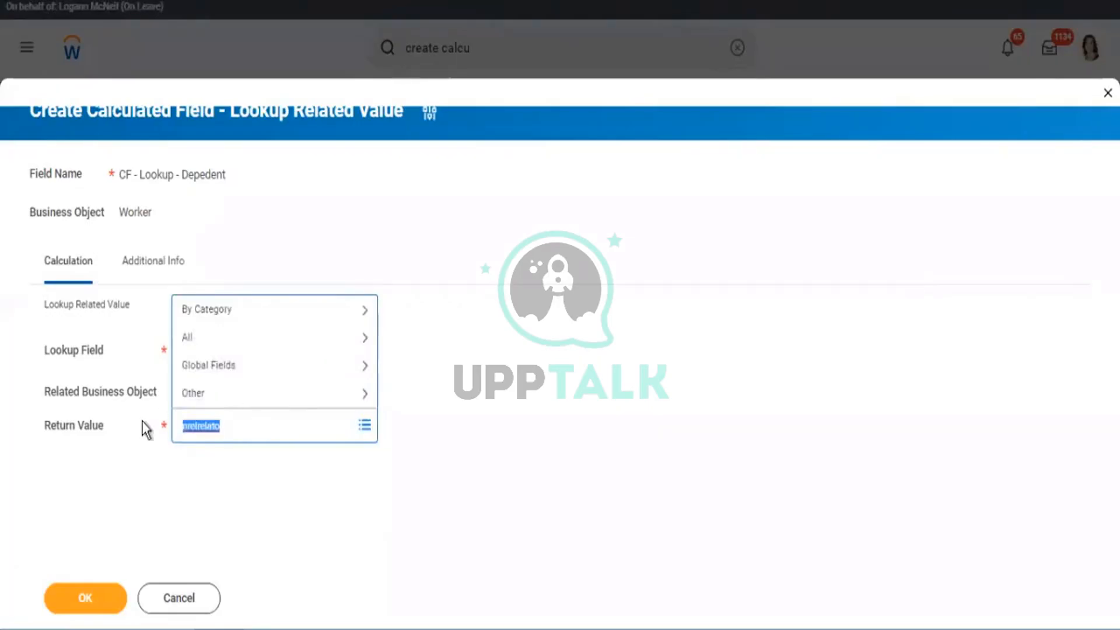
text(relat)
key(Return)
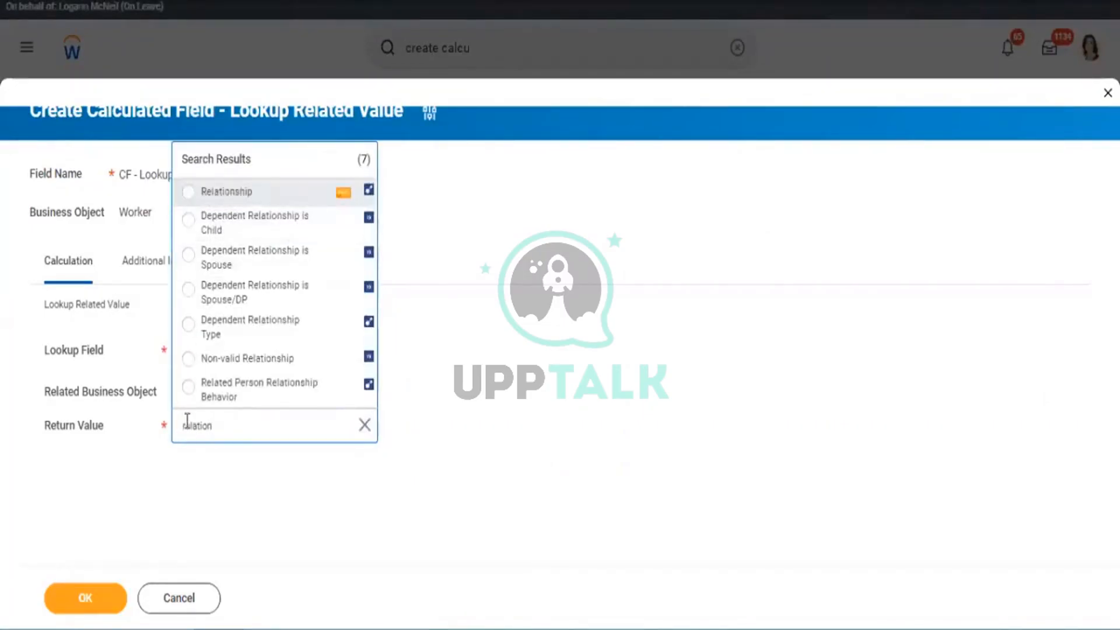
click(257, 192)
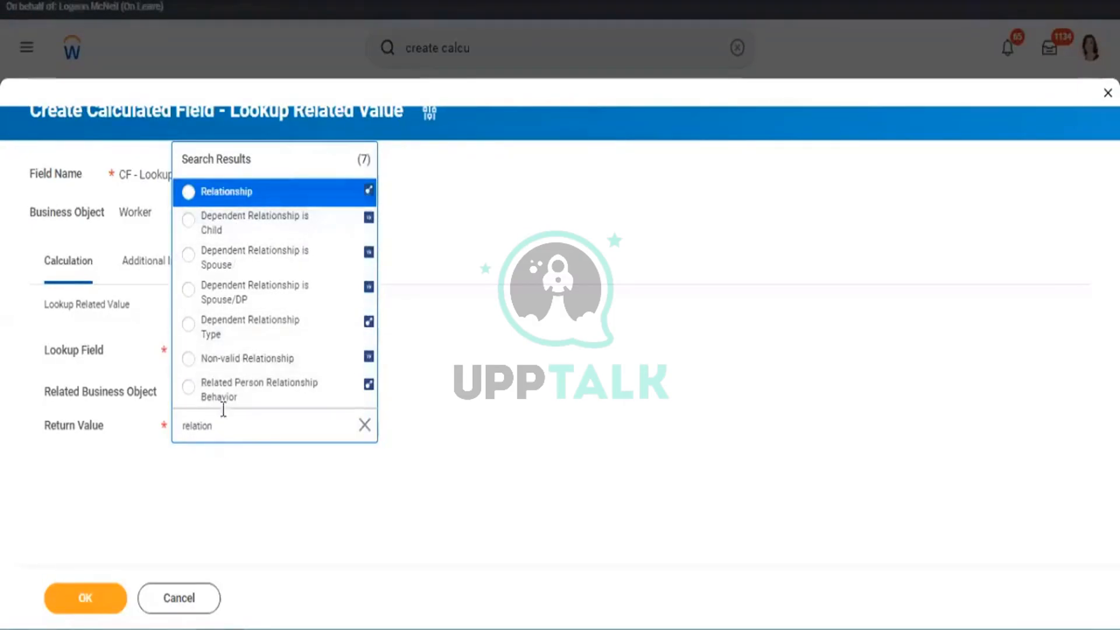
Step: Search the Return Value's options for Dependent, set the Return Value to Dependent and save the CF - Lookup - Depedent field
double_click(218, 430)
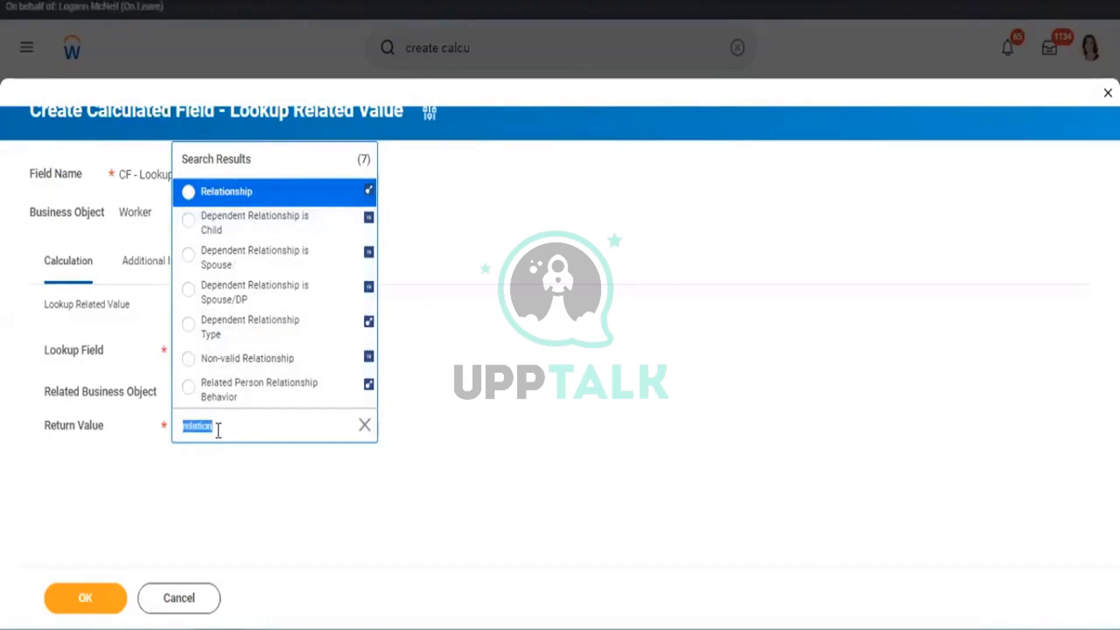
text(Depeden)
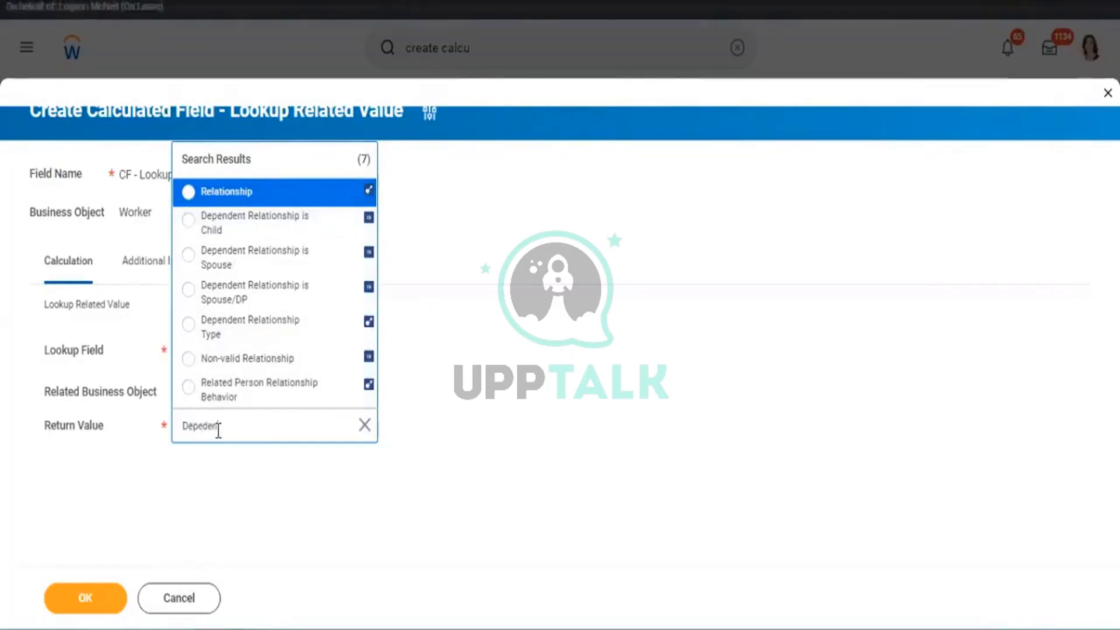
text(t)
key(Return)
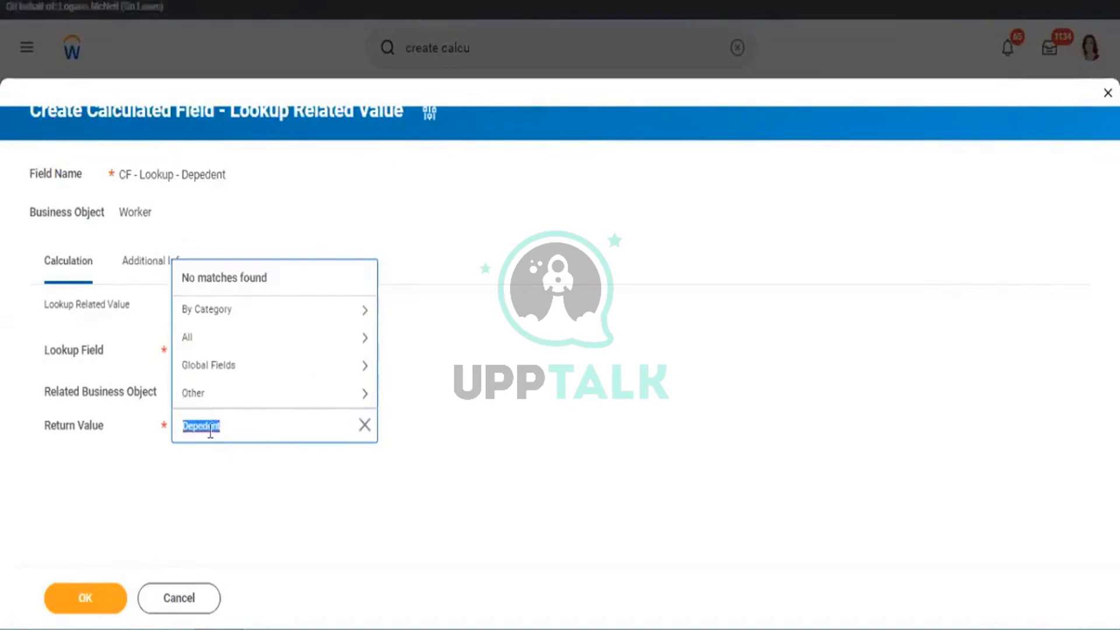
click(205, 429)
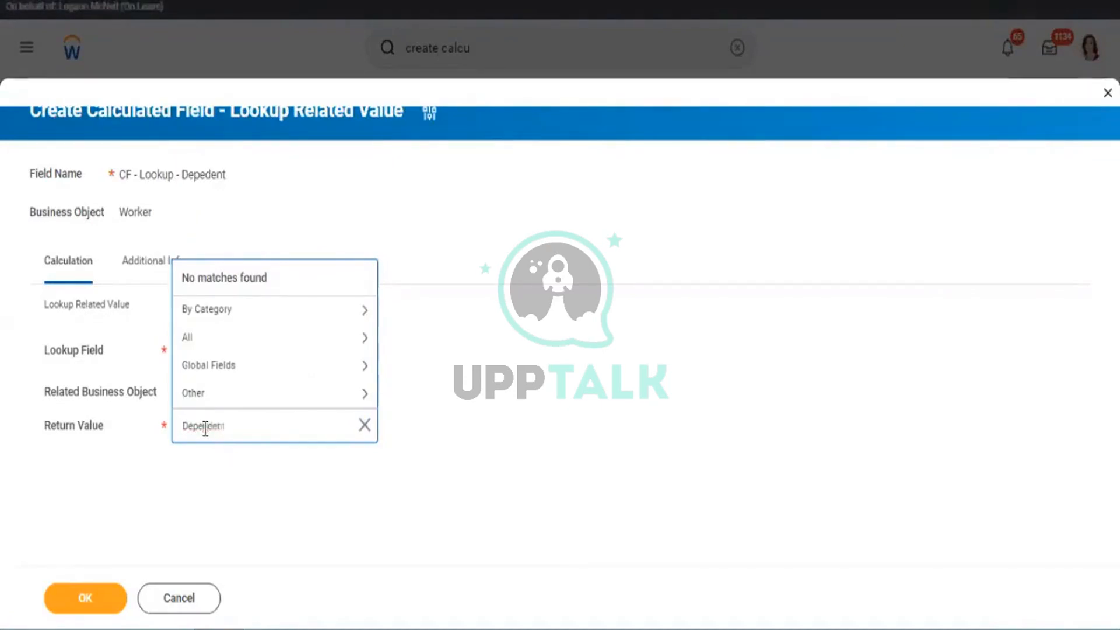
text(n)
key(Return)
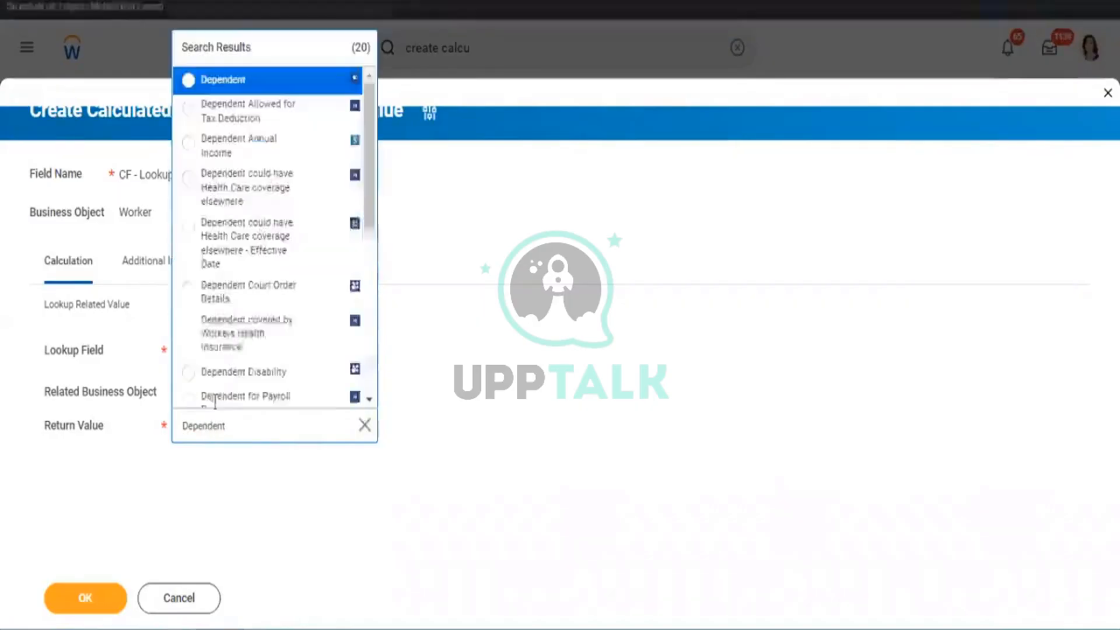
click(236, 82)
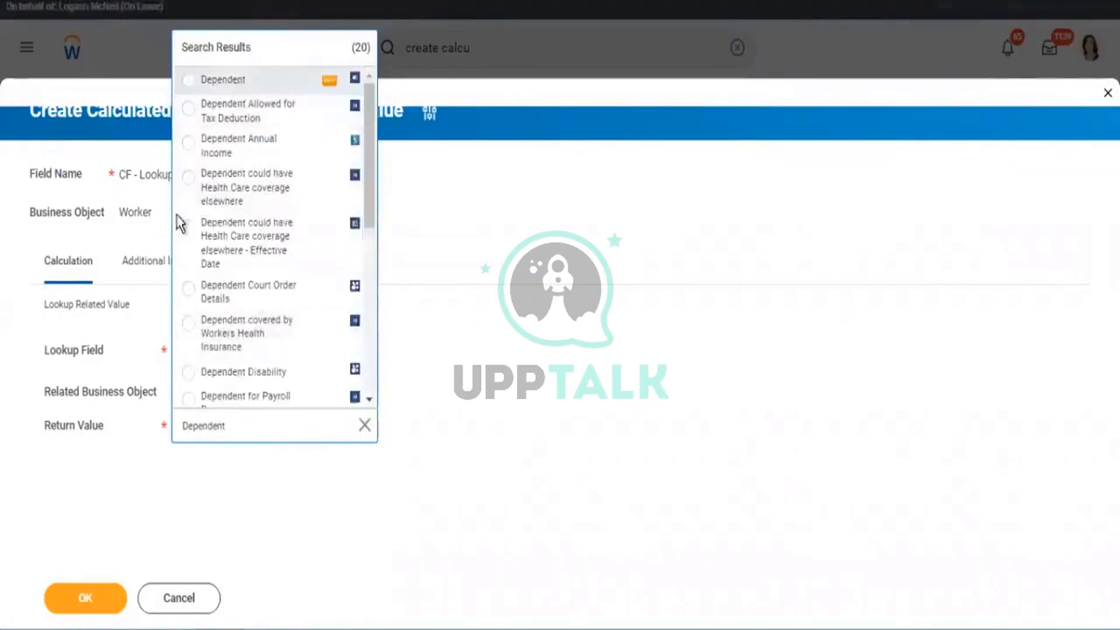
click(75, 596)
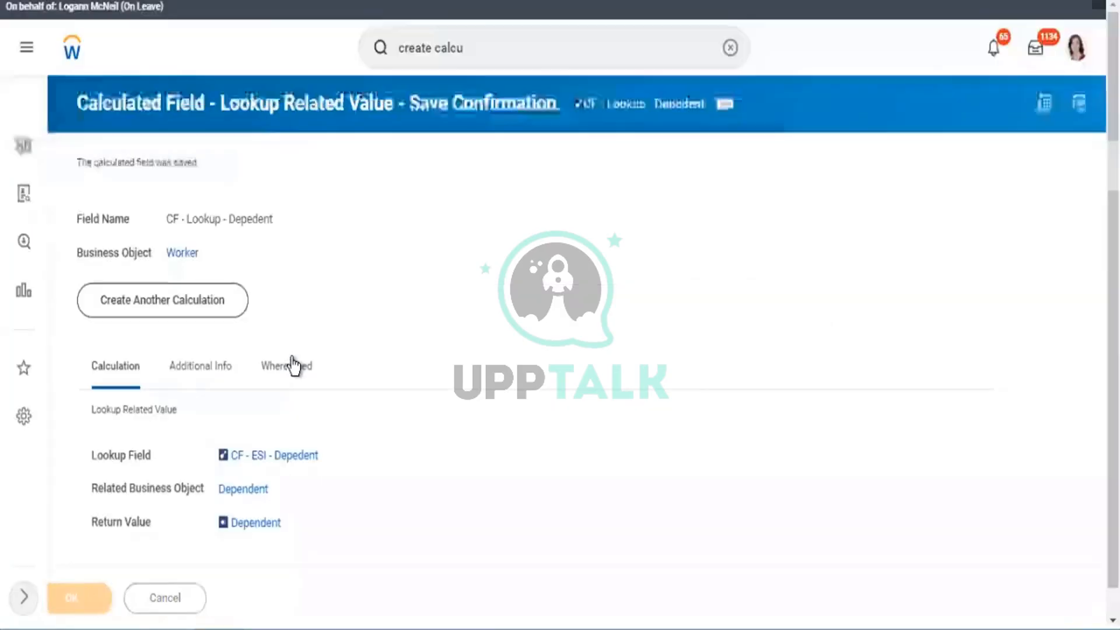
Step: Copy the saved field's name and use CF - Lookup - Depedent as the Field of a Worker column below Manager ID in the report
right_click(621, 106)
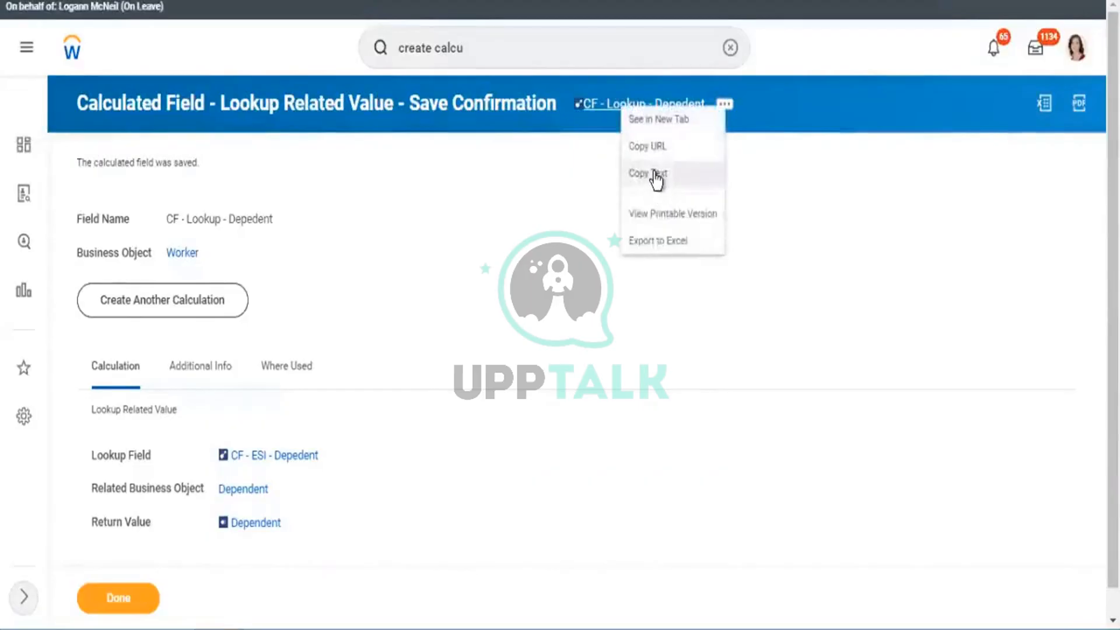
click(654, 173)
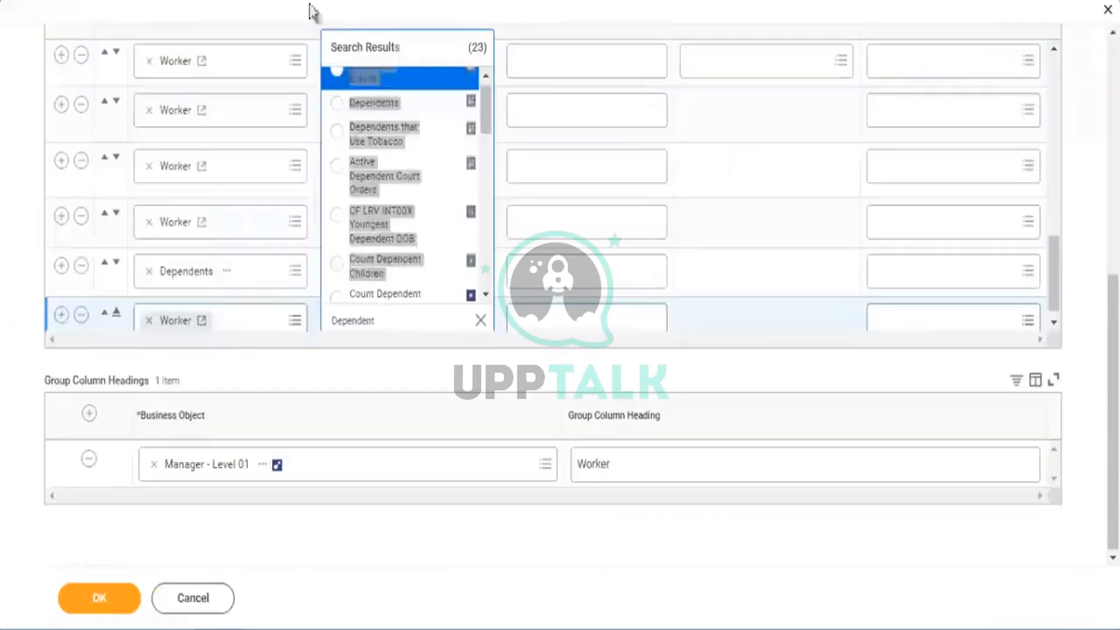
drag(309, 10, 726, 309)
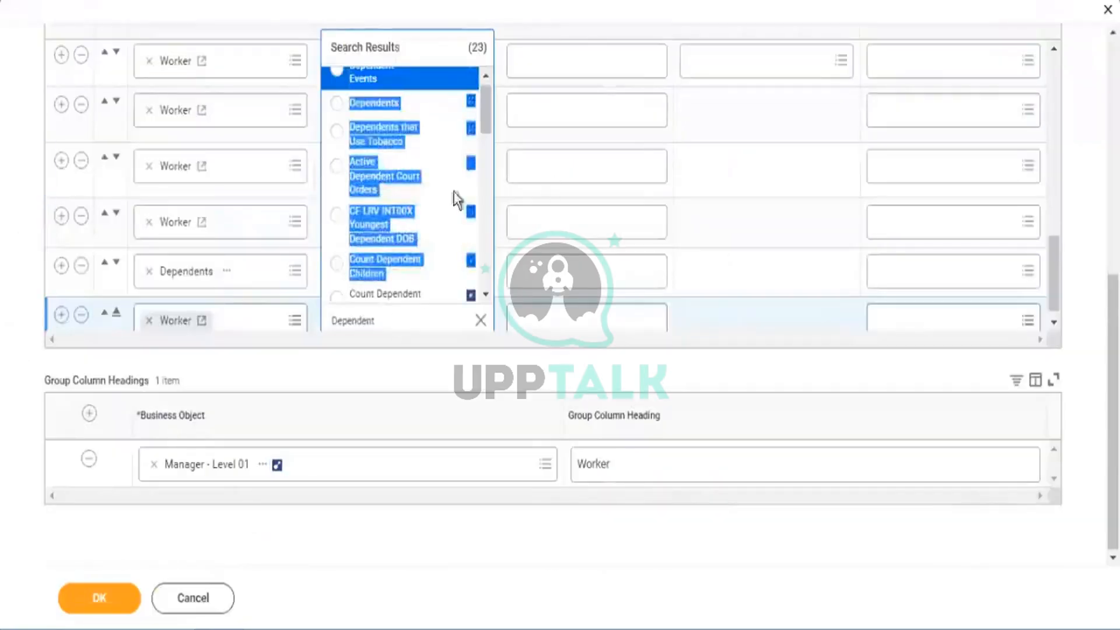
click(149, 272)
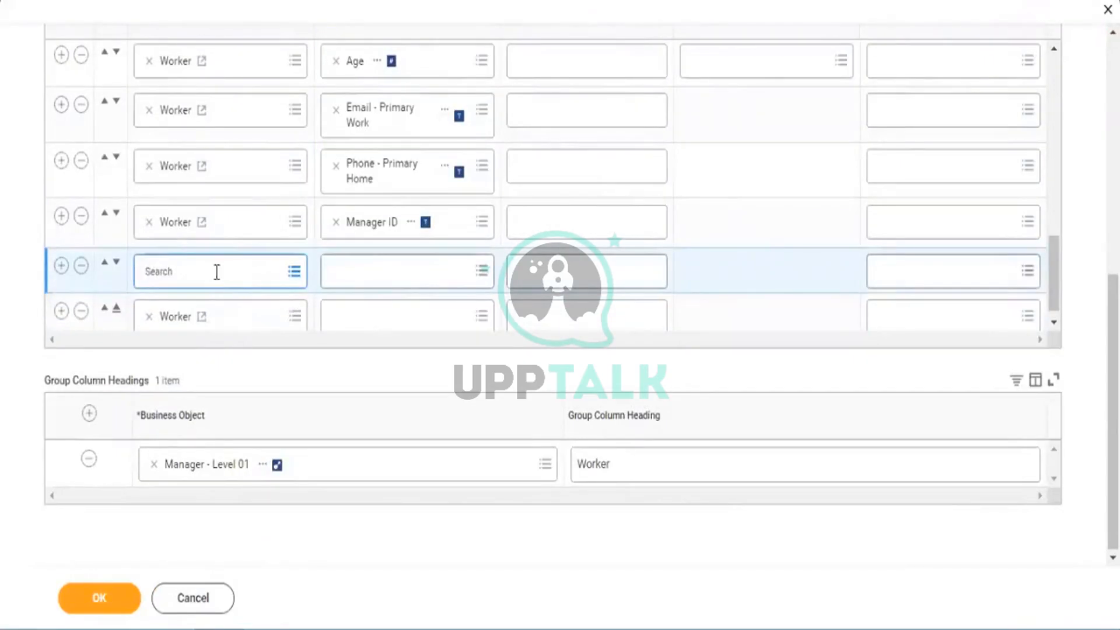
click(62, 217)
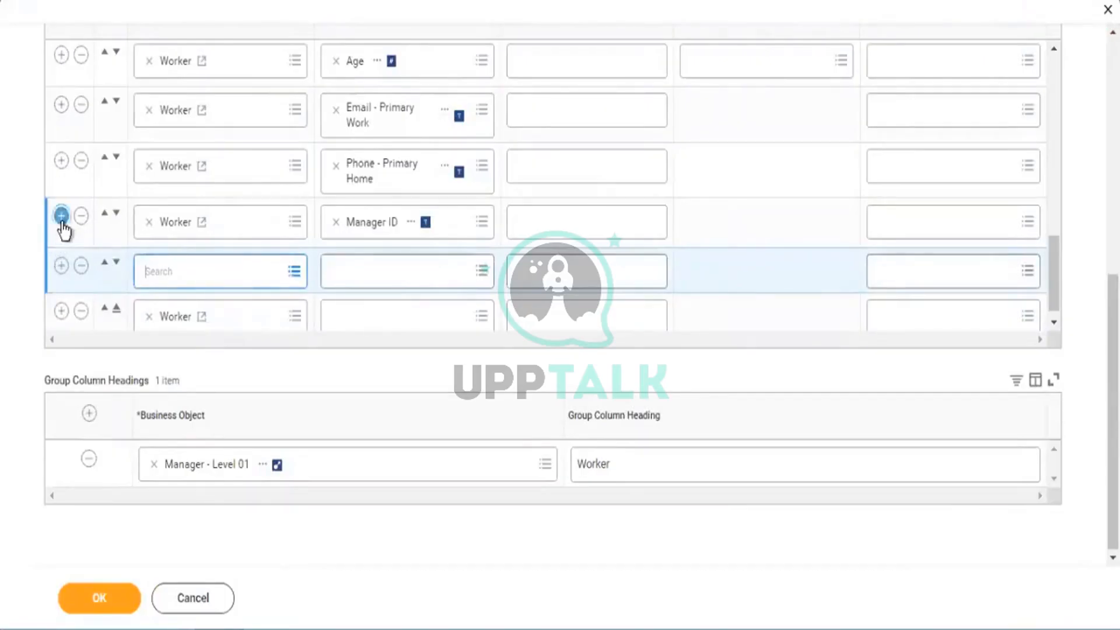
click(350, 281)
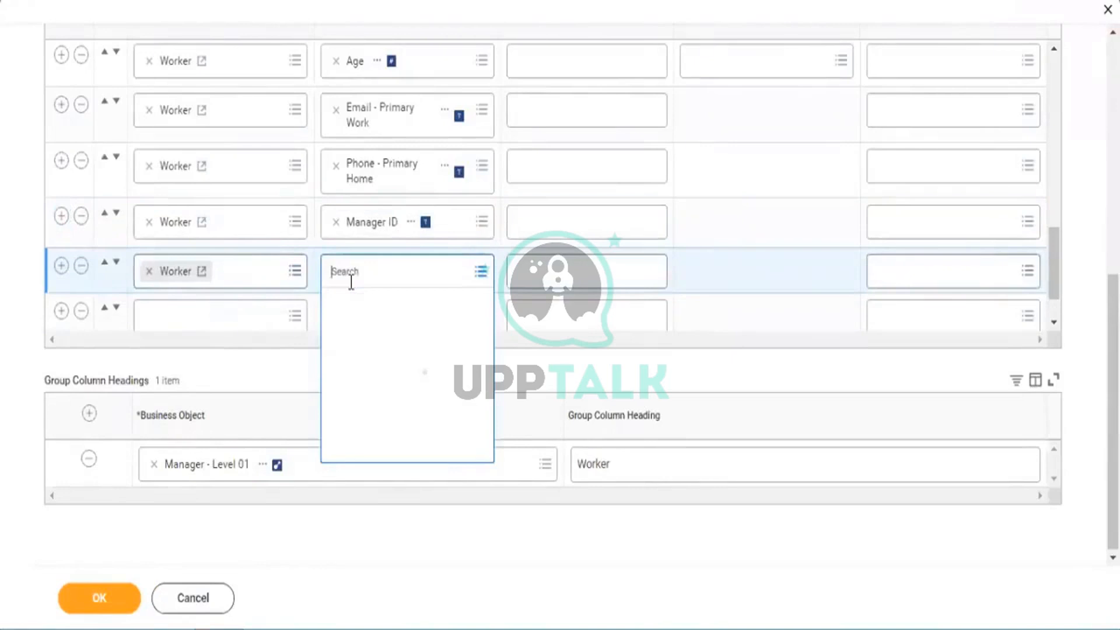
key(ctrl+v)
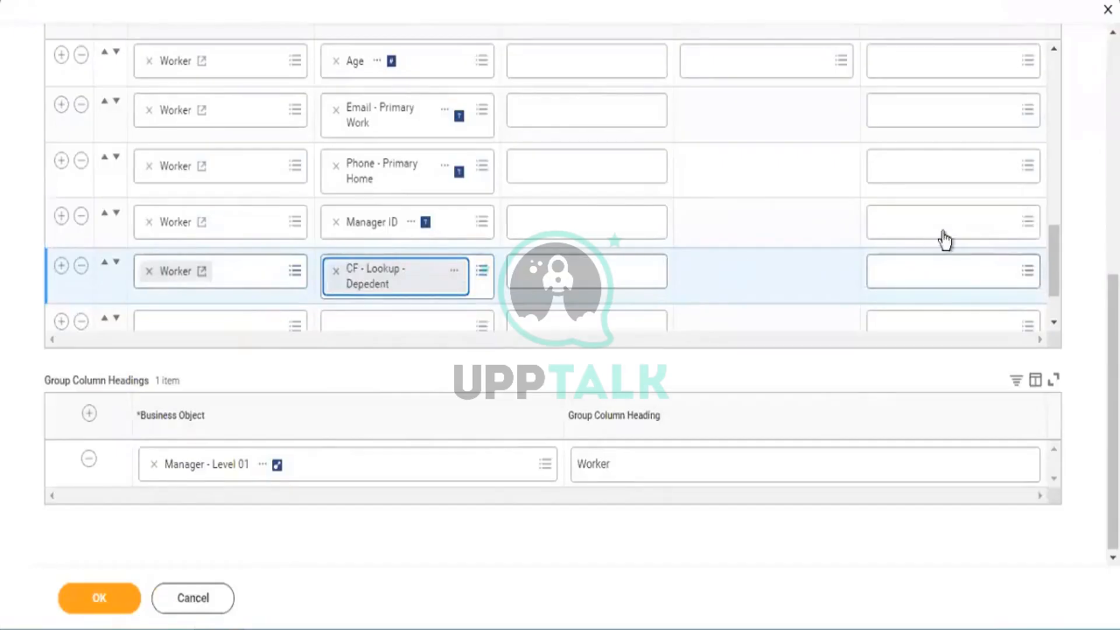
Step: Remove the unused column rows below CF - Lookup - Depedent from the report
click(1057, 319)
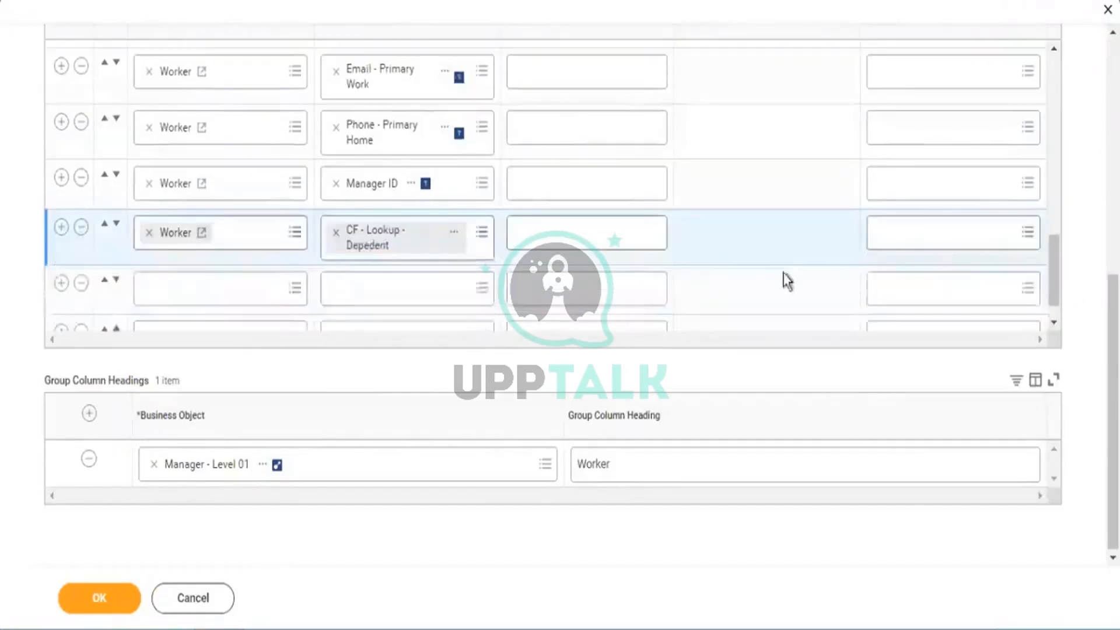
click(81, 285)
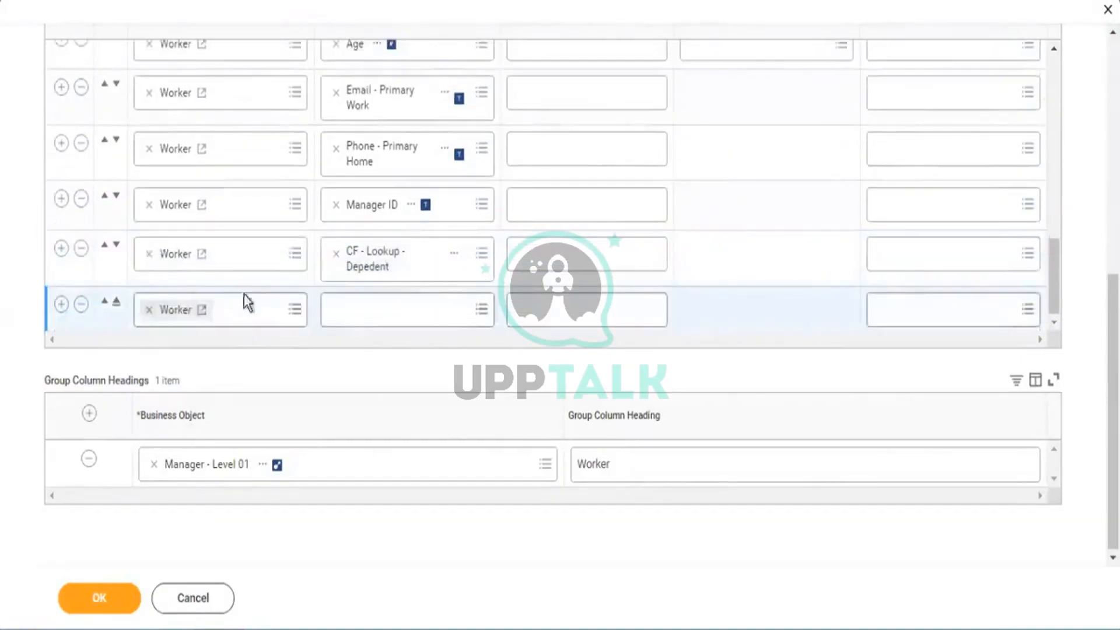
click(81, 309)
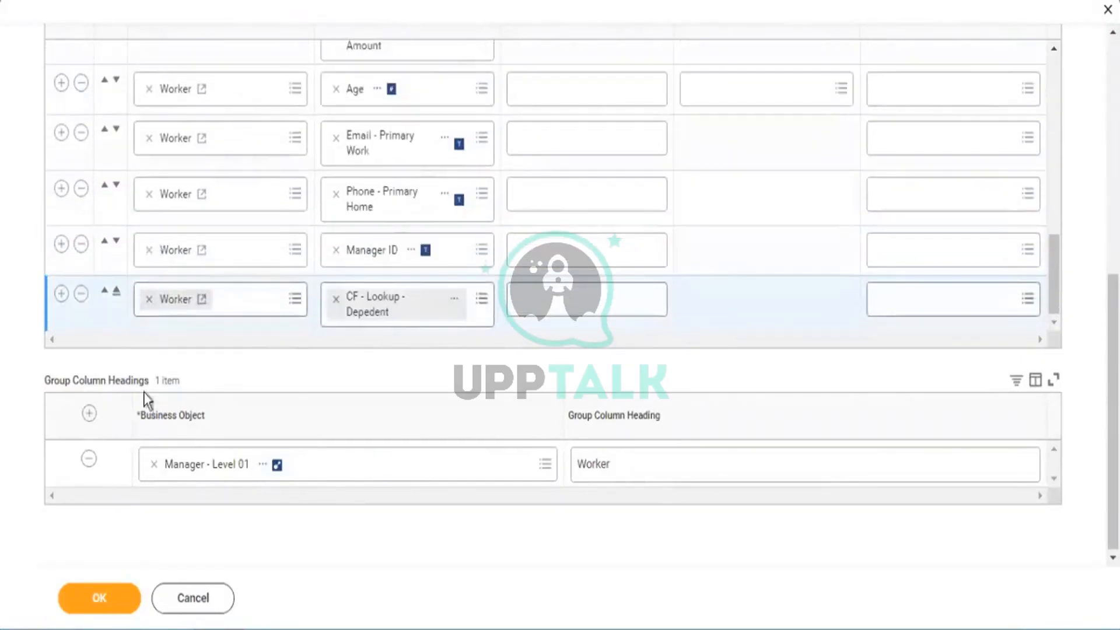
Step: Delete the Manager - Level 01 row from the Group Column Headings and submit the report changes
click(86, 603)
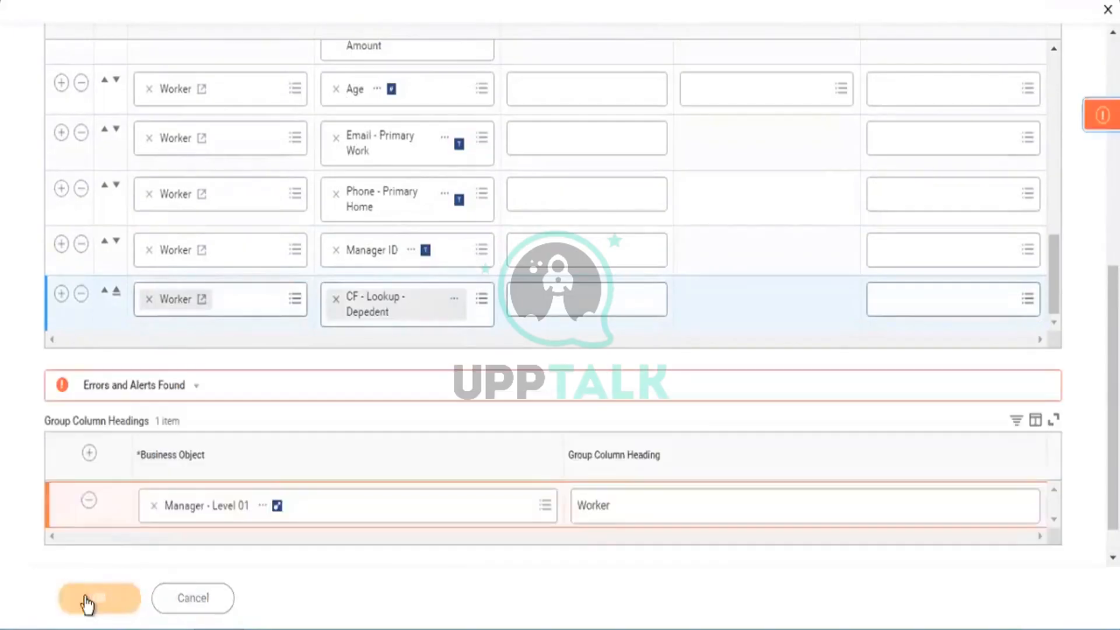
click(89, 502)
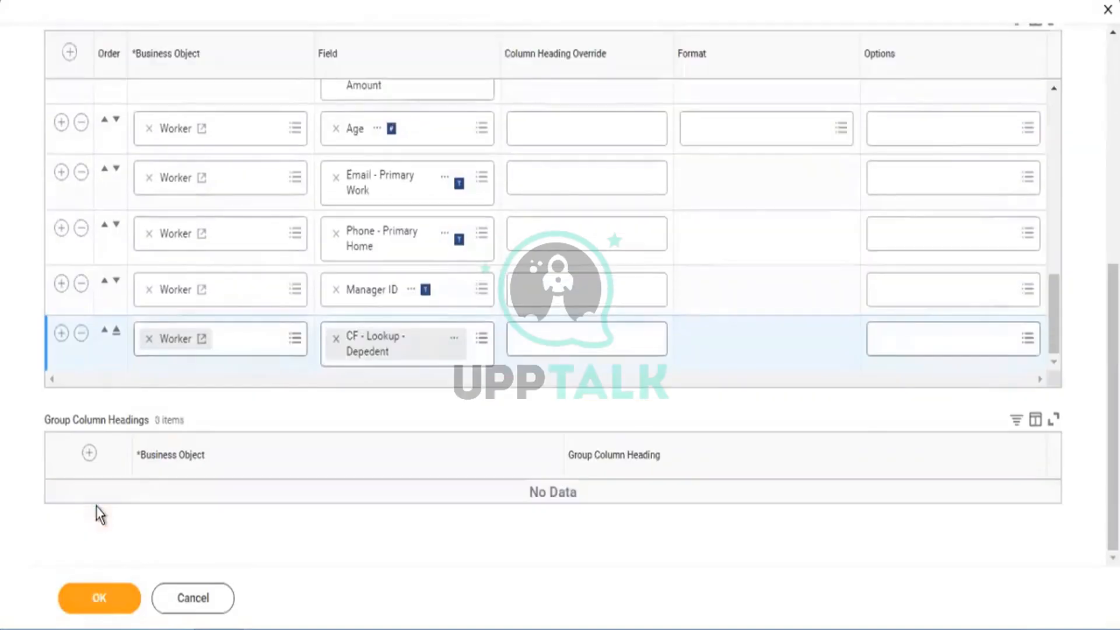
click(100, 610)
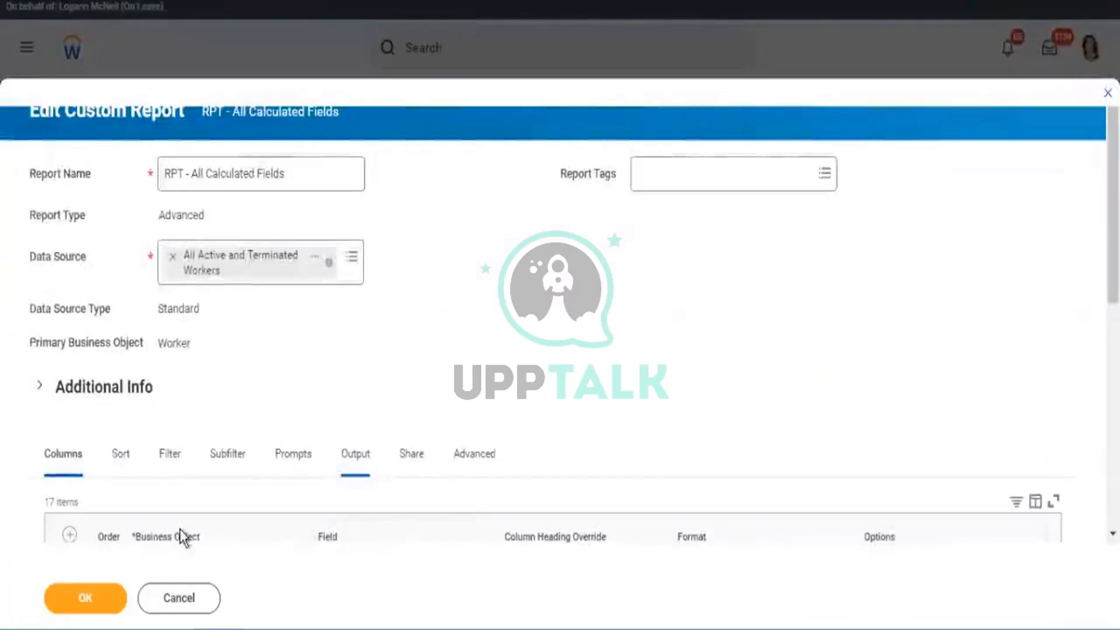
Step: Save RPT - All Calculated Fields, run it and view the last columns of its output
click(108, 596)
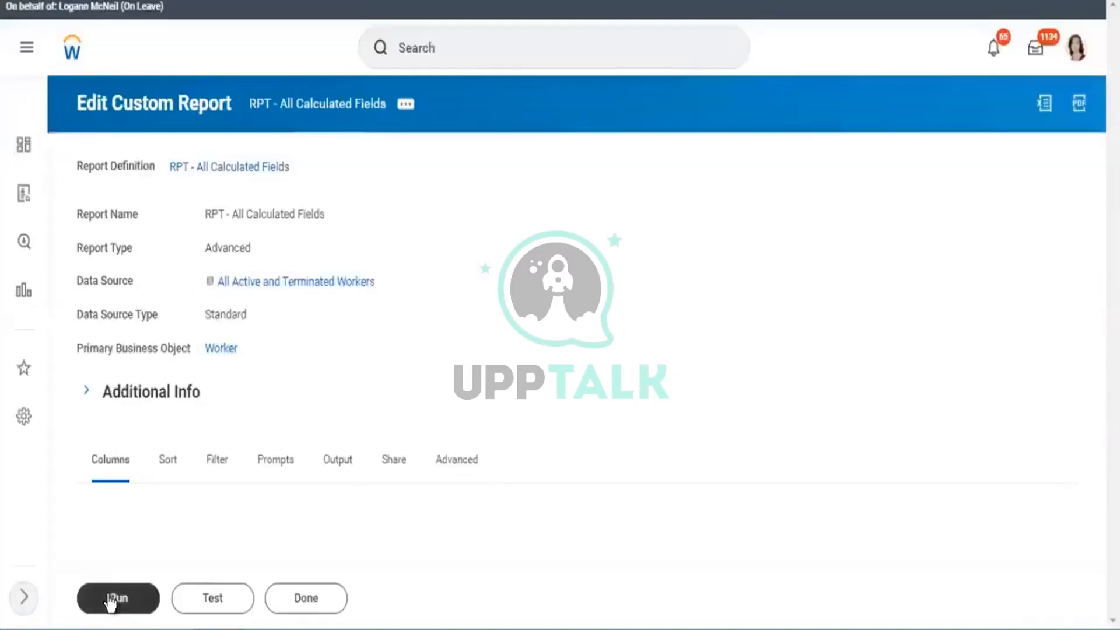
click(112, 601)
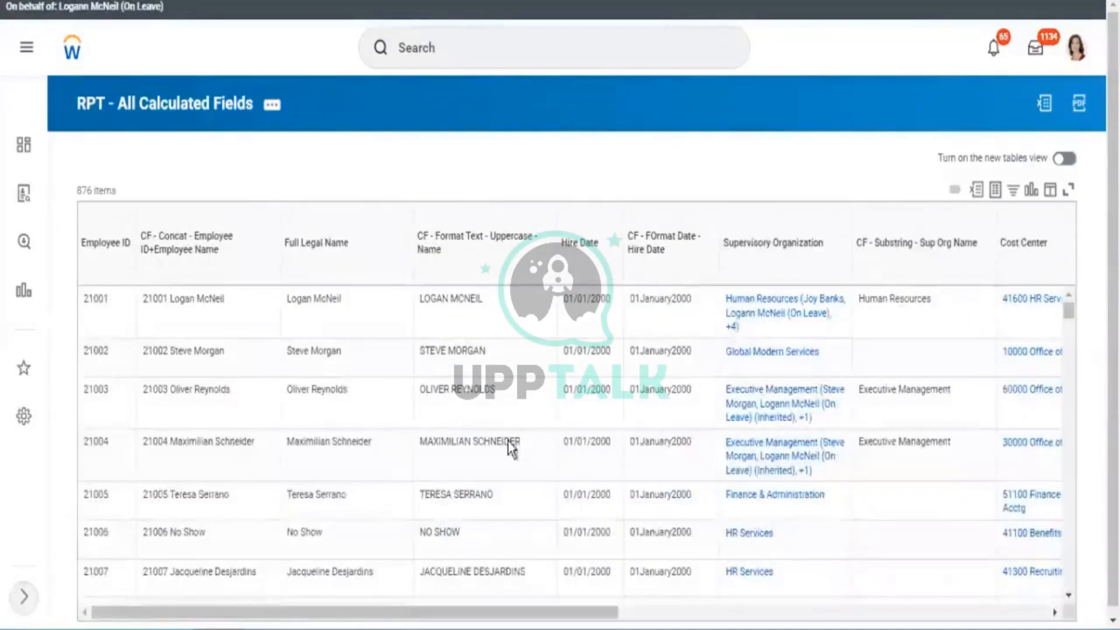
click(1036, 614)
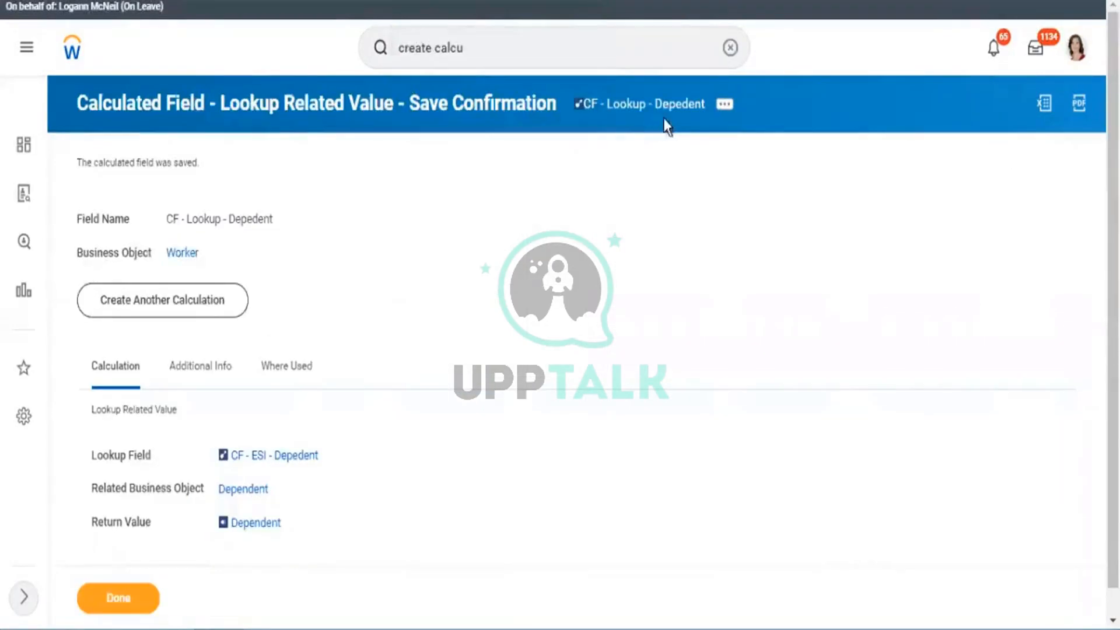
Step: Create a copy of the CF - Lookup - Depedent calculated field and name it CF - Lookup - Depedent Relationship
right_click(660, 111)
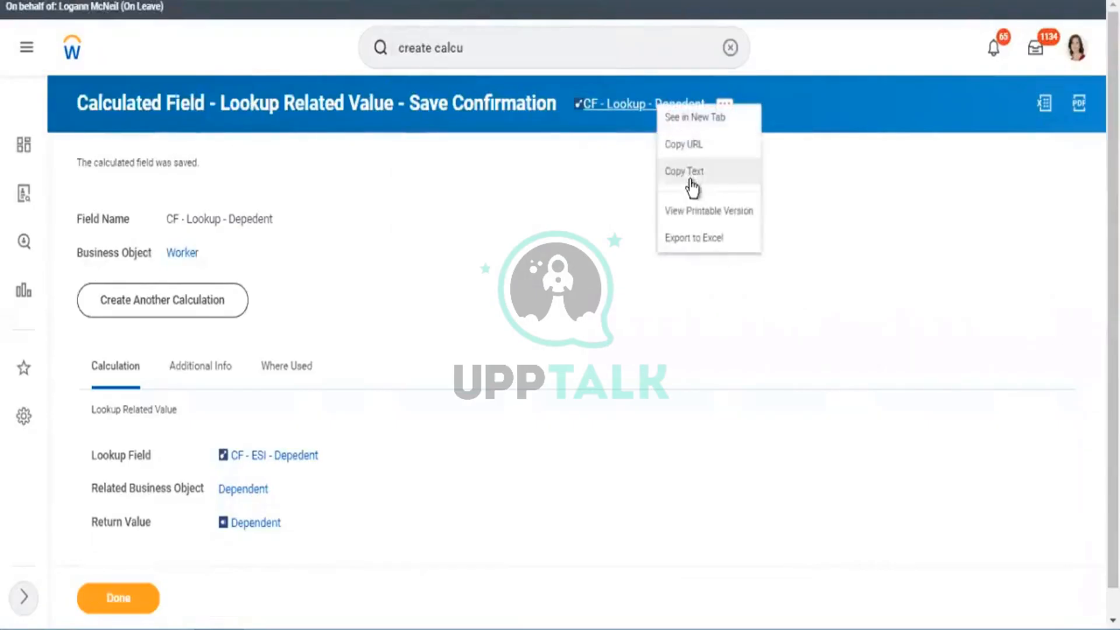
click(690, 173)
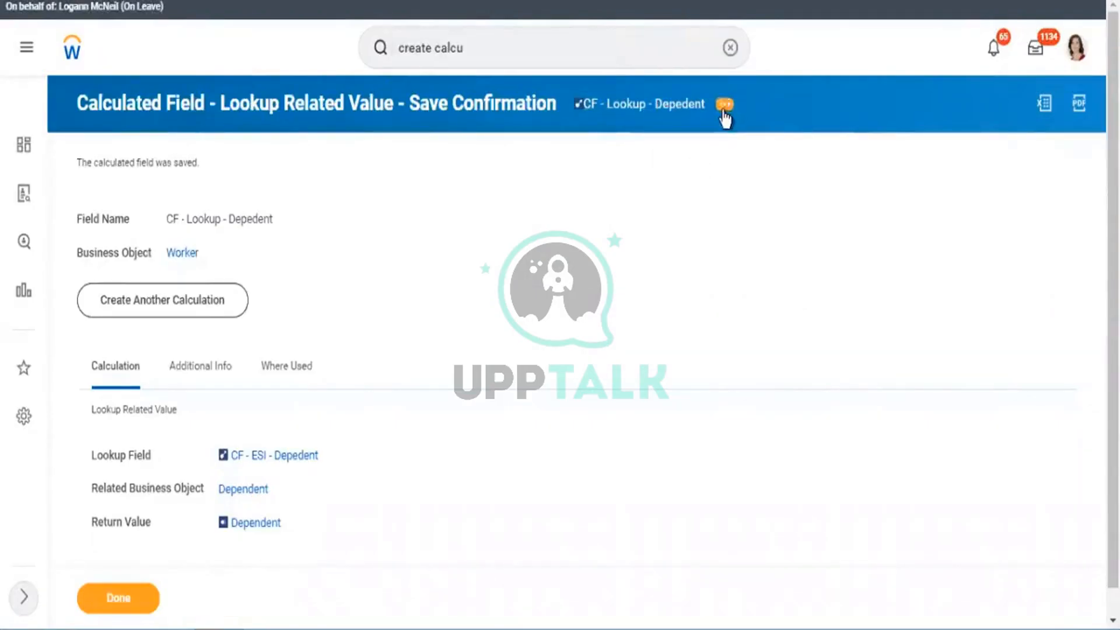
click(724, 105)
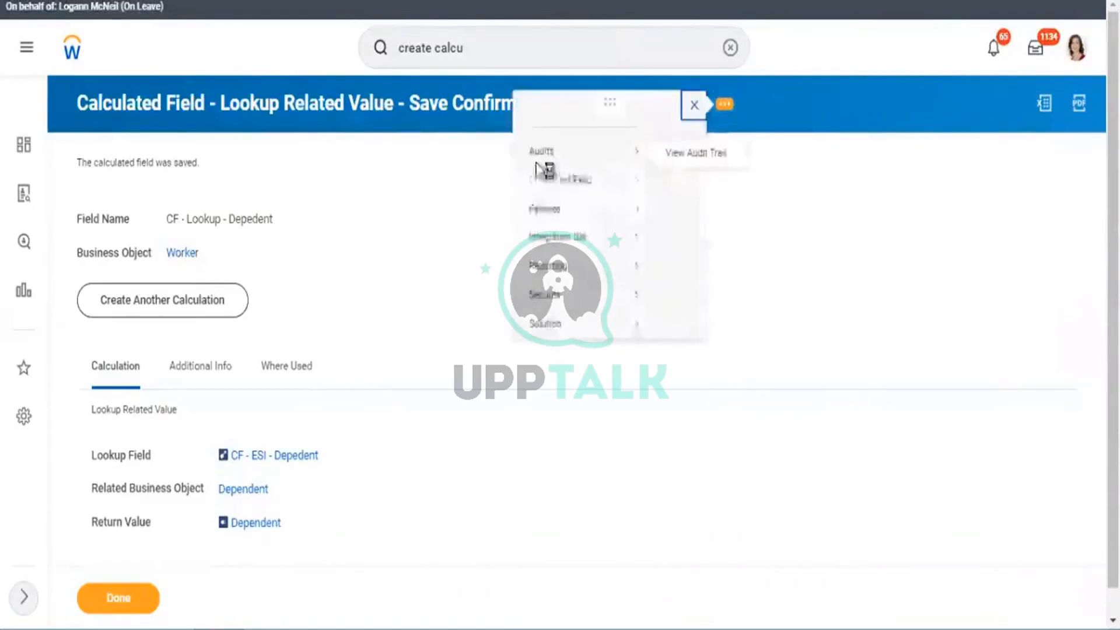
mouse_move(233, 207)
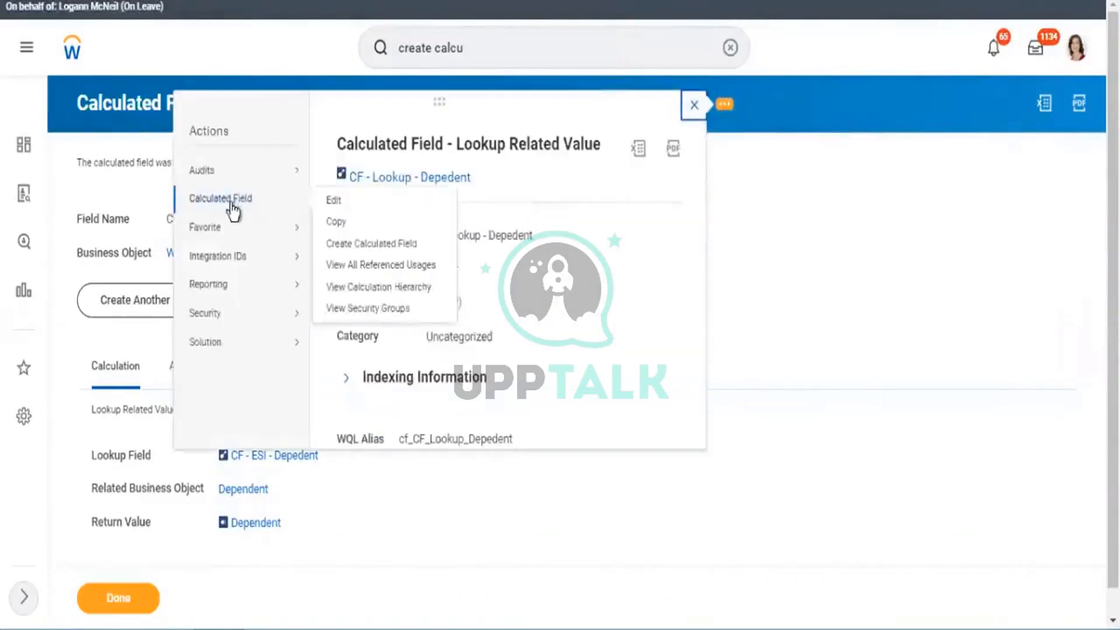
click(335, 225)
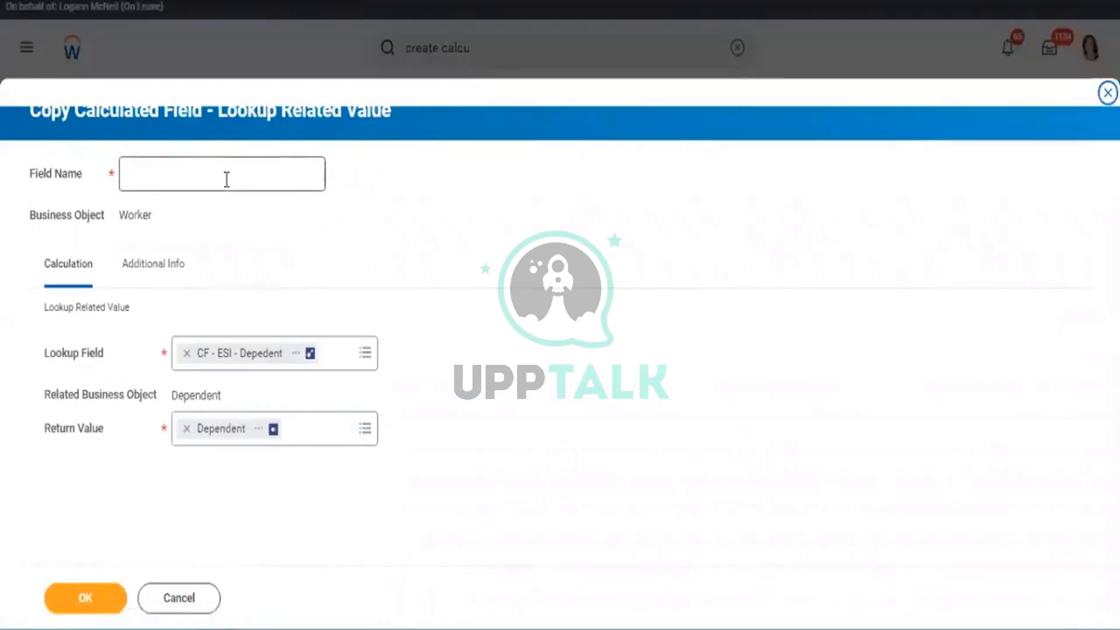
click(226, 180)
text(CF - Lookup - Depedent Relationship)
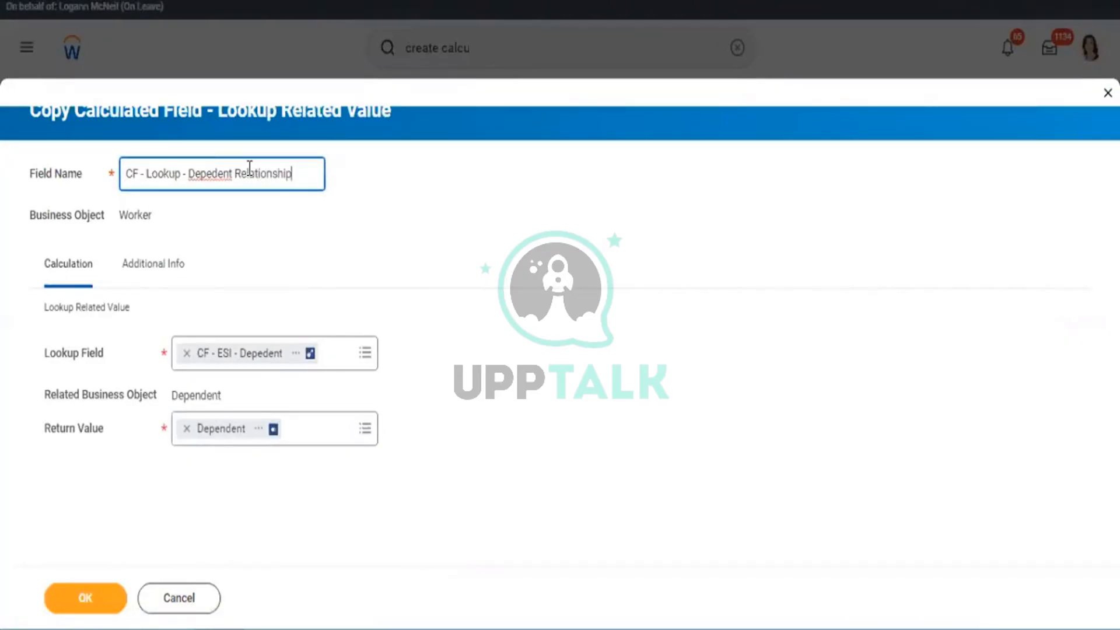
Step: Change the copied field's Return Value to Relationship and save the calculated field
click(187, 430)
text(Re)
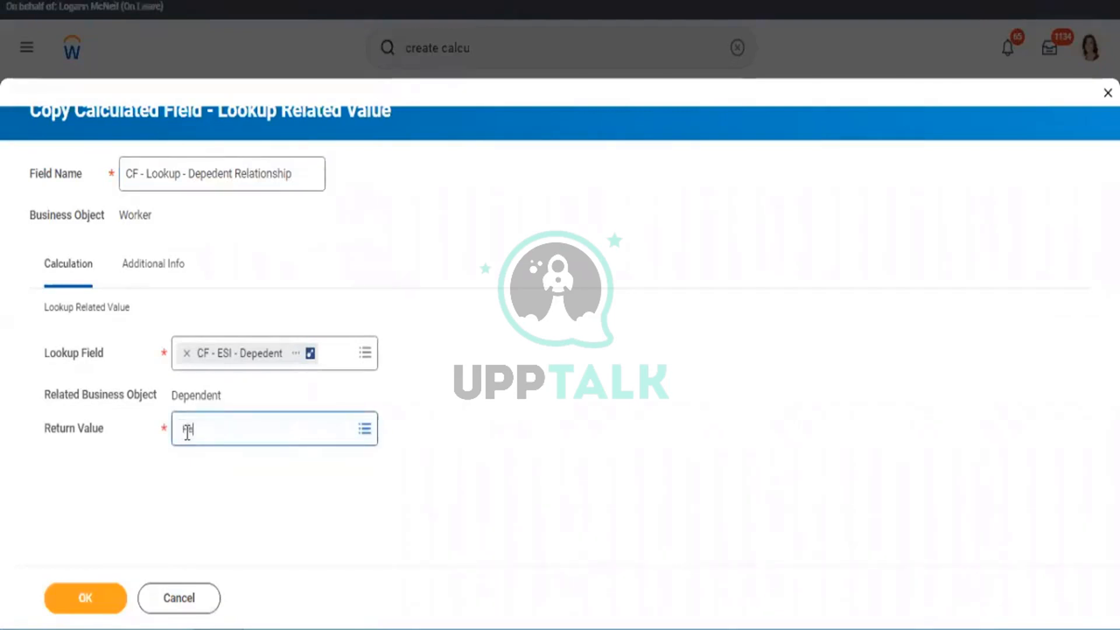
text(lationship)
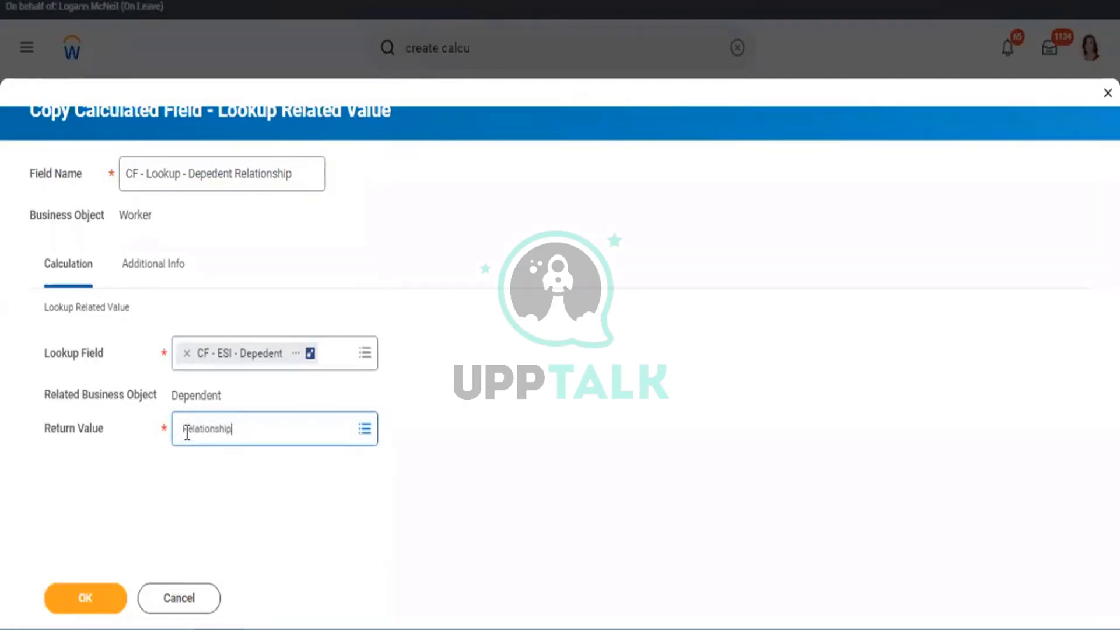
key(Return)
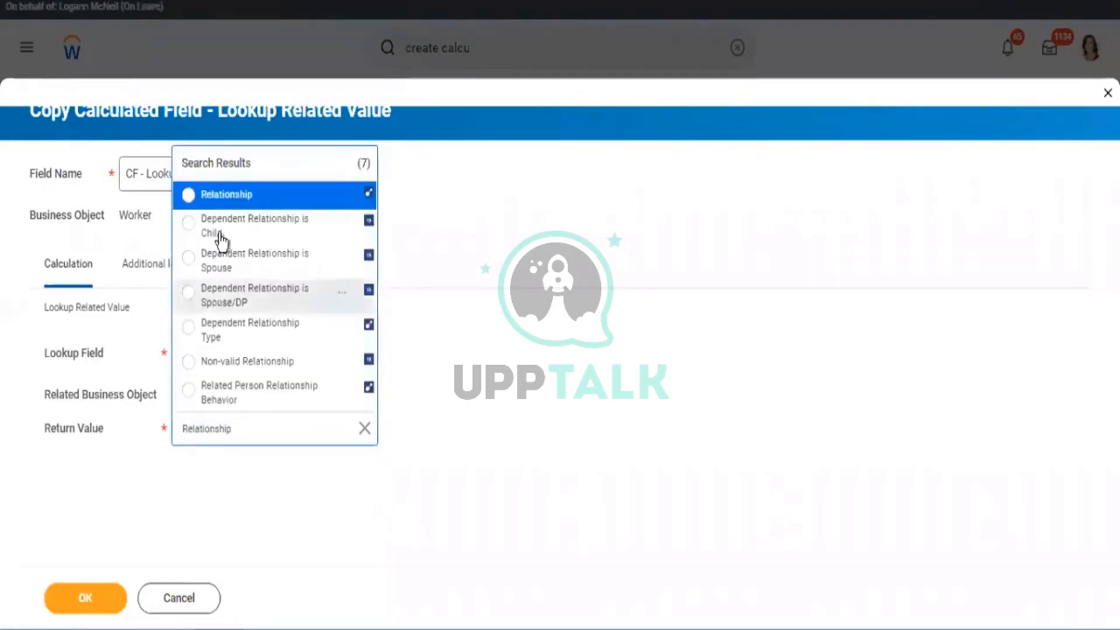
click(217, 200)
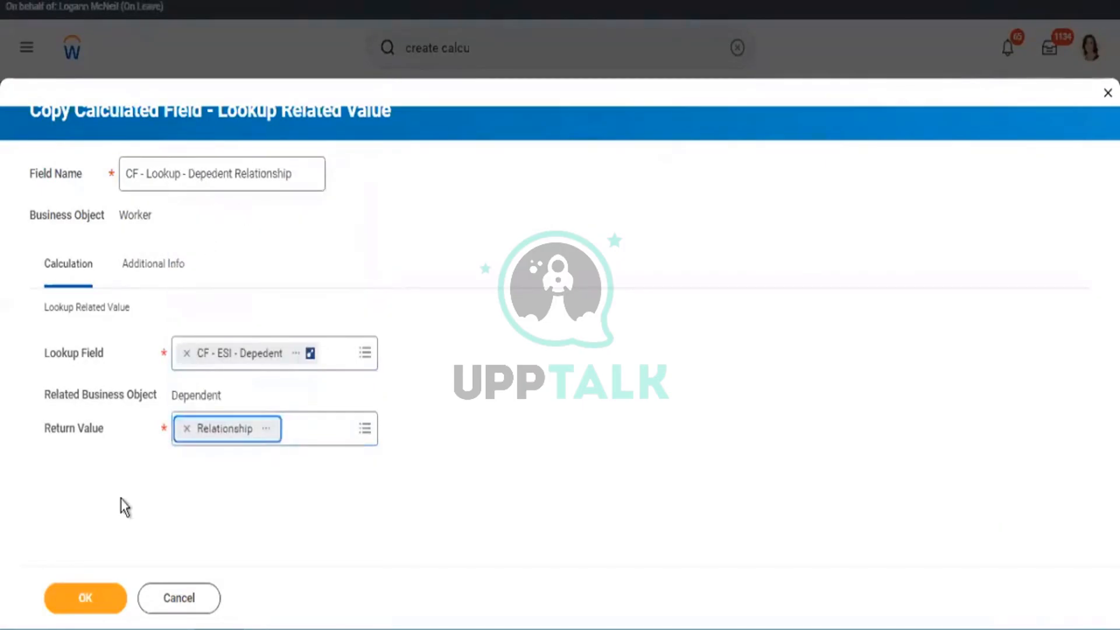
click(85, 600)
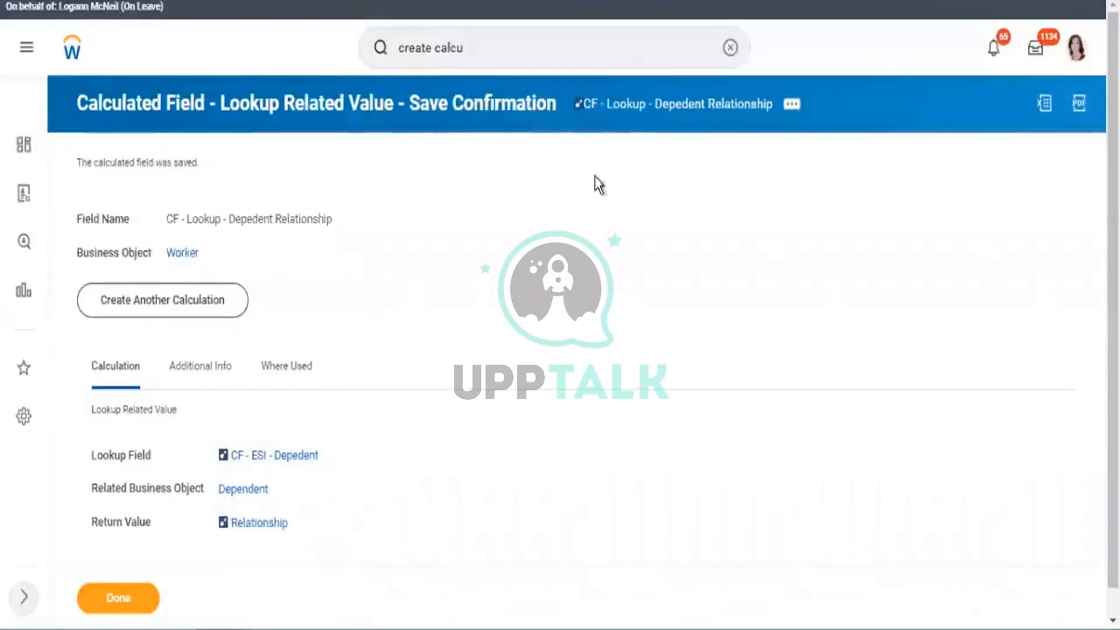
Step: Copy the name of the CF - Lookup - Depedent Relationship field and open RPT - All Calculated Fields for editing
right_click(646, 113)
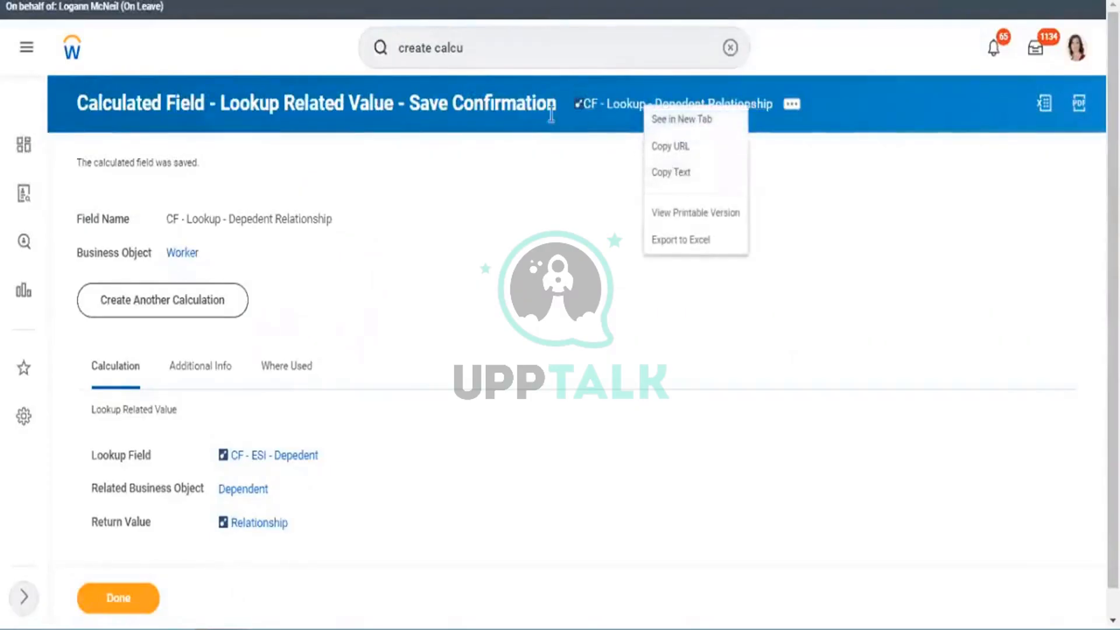
click(687, 173)
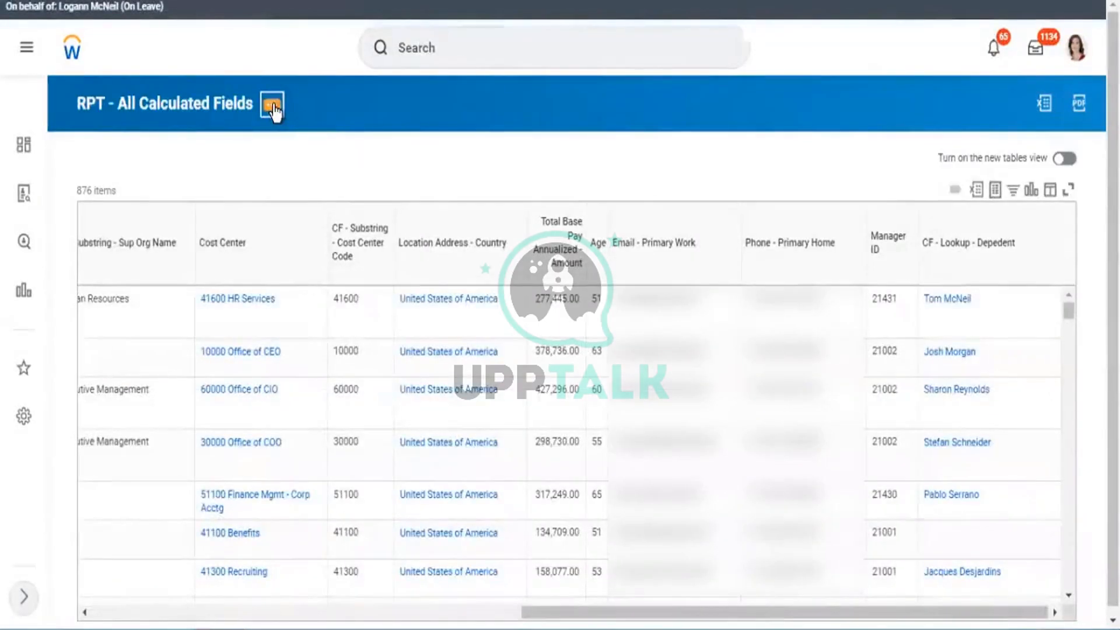
click(271, 107)
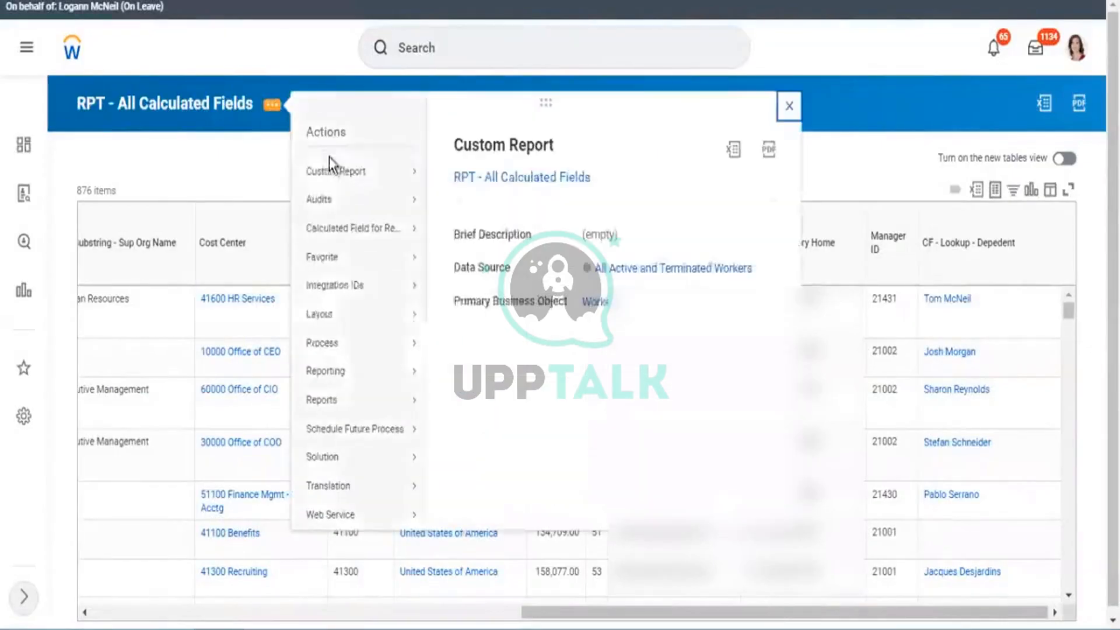
mouse_move(381, 171)
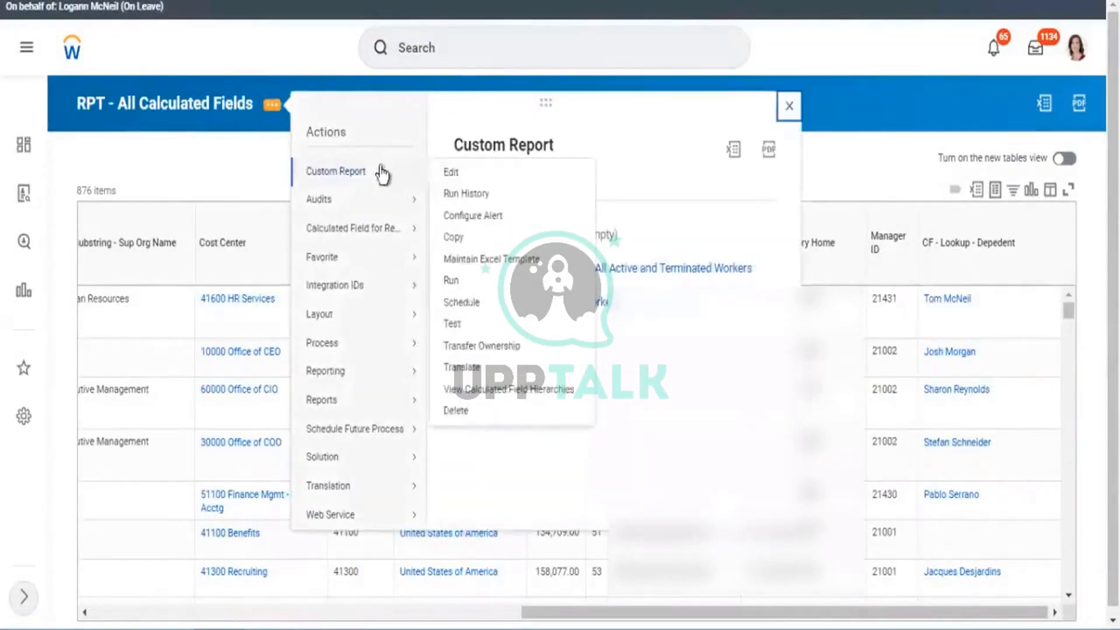
click(443, 171)
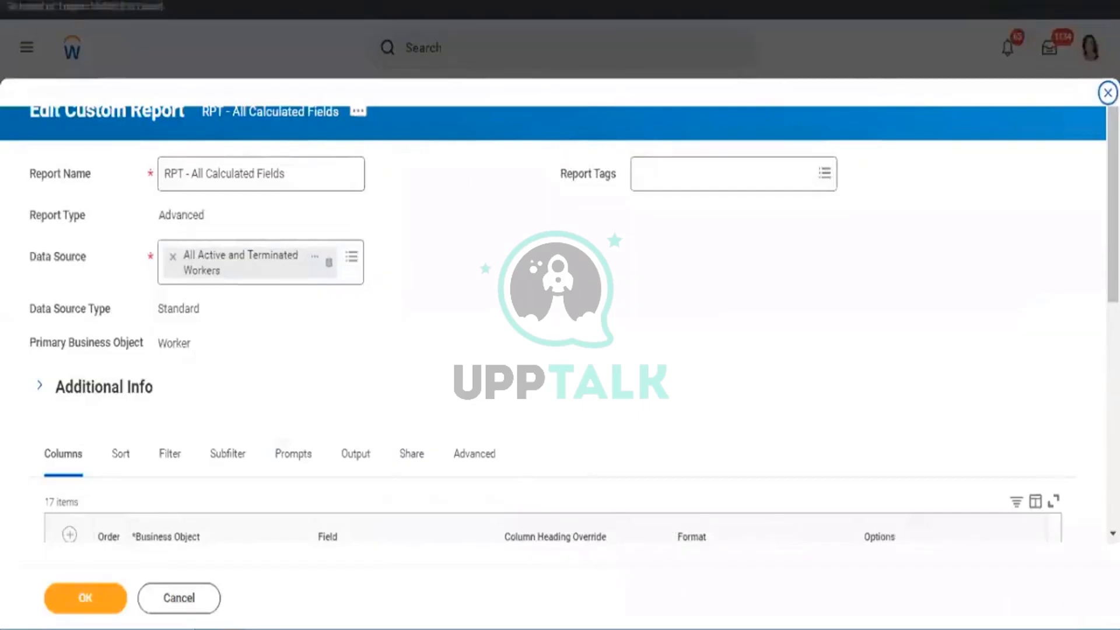
Step: Add a Worker column below CF - Lookup - Depedent, using the copied CF - Lookup - Depedent Relationship name as its field
scroll(1053, 363, down, 8)
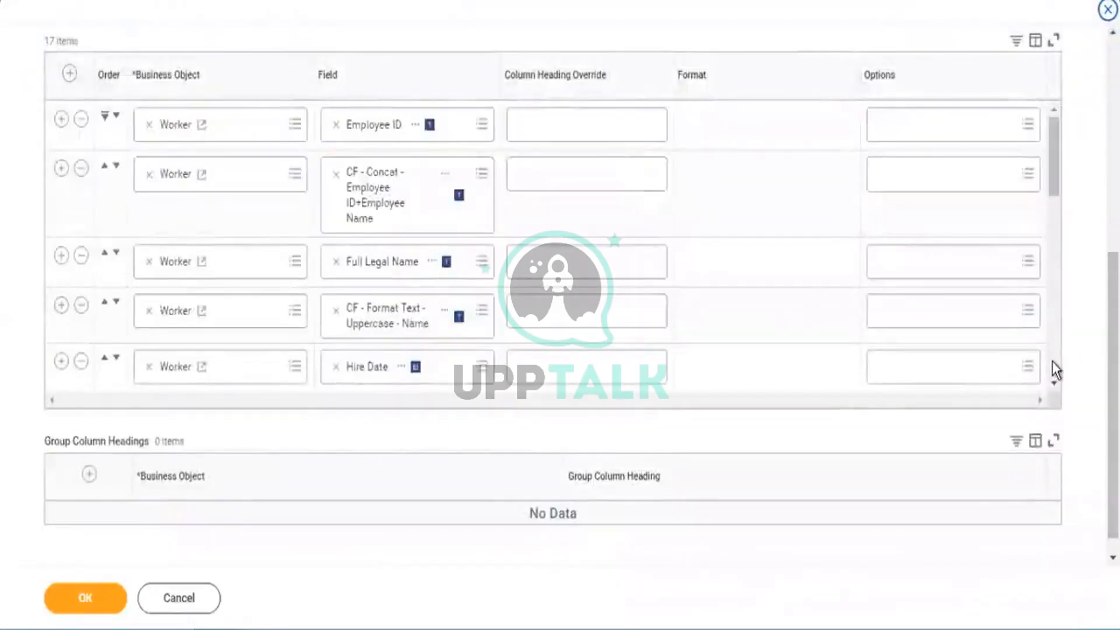
scroll(1052, 361, down, 3)
scroll(1052, 361, down, 5)
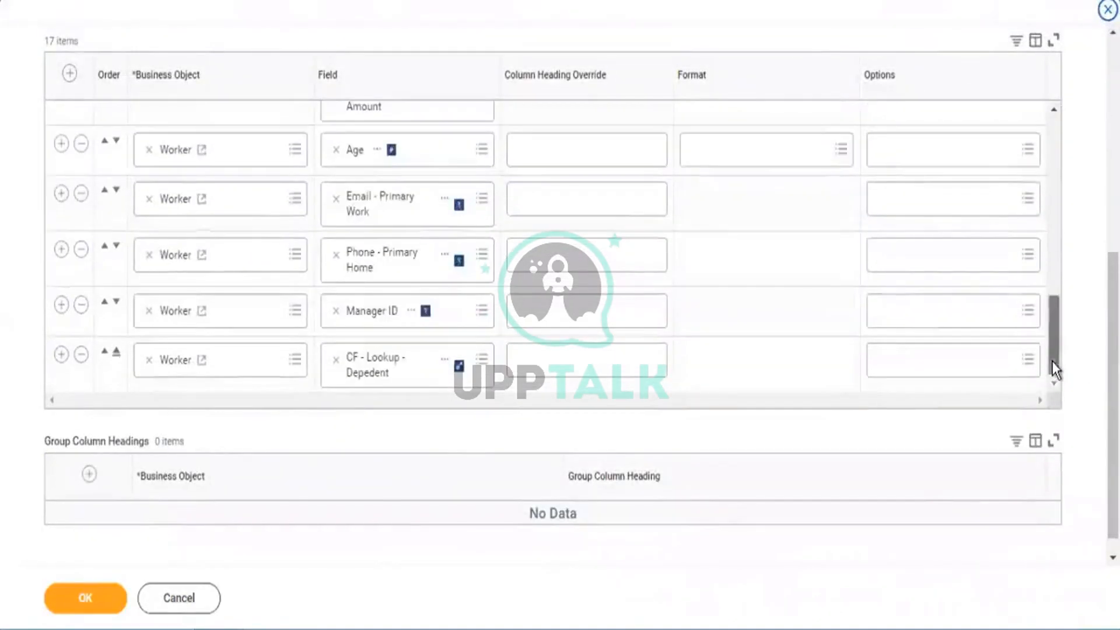
click(61, 354)
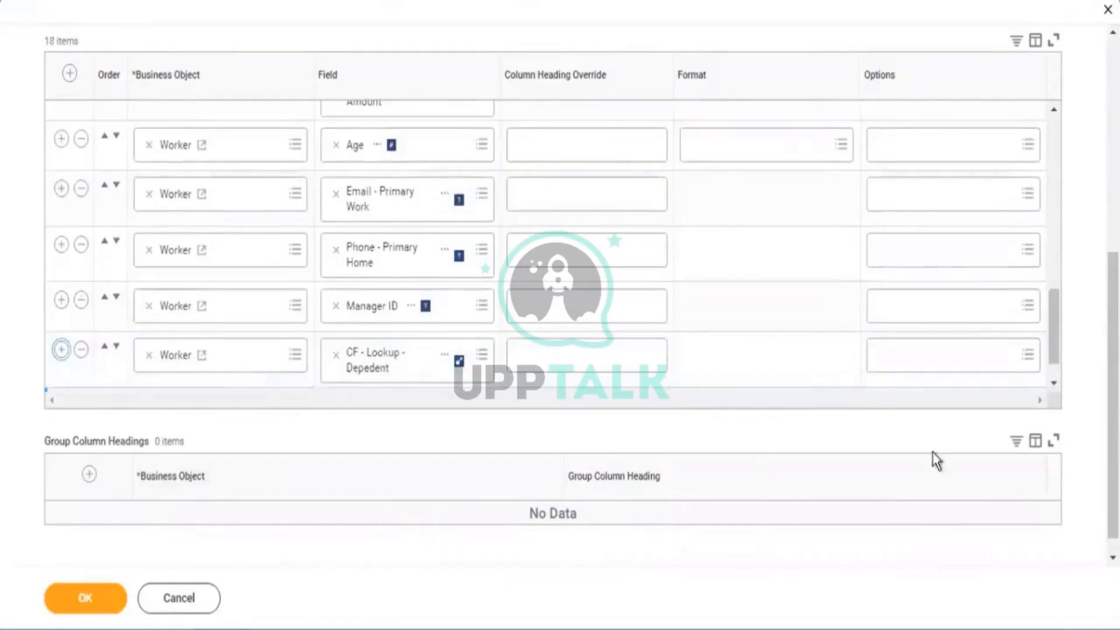
click(1054, 385)
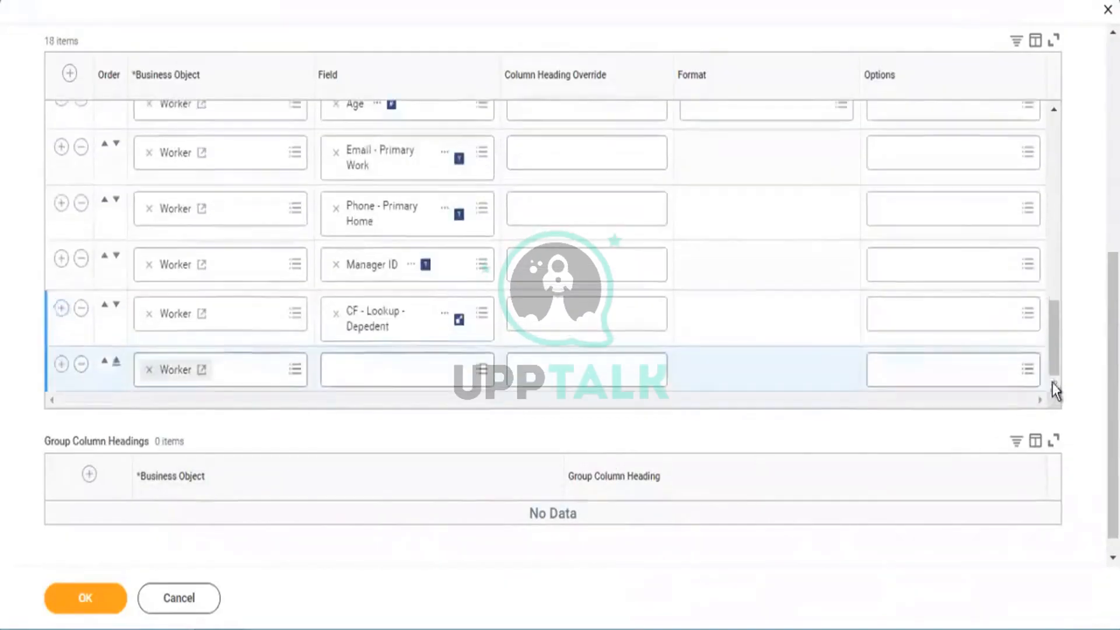
click(434, 374)
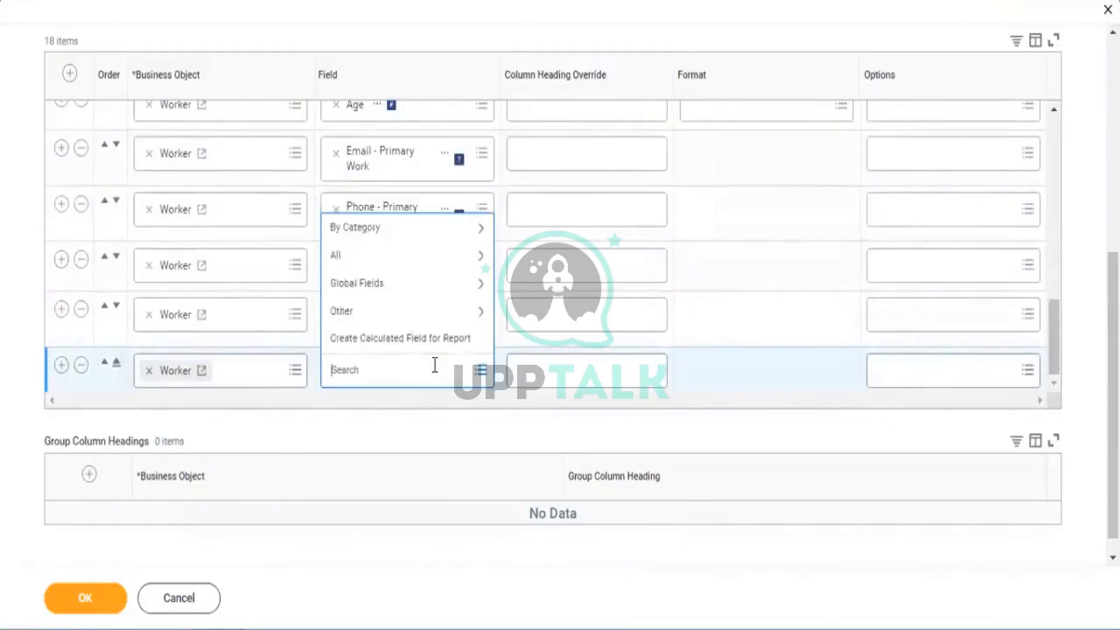
key(ctrl+v)
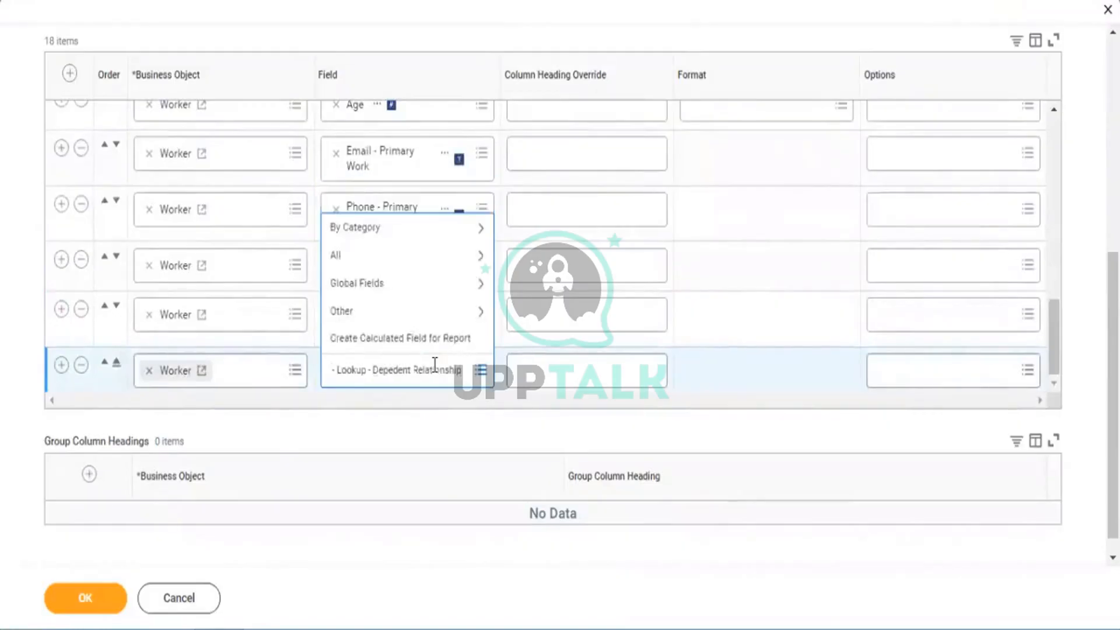
key(Return)
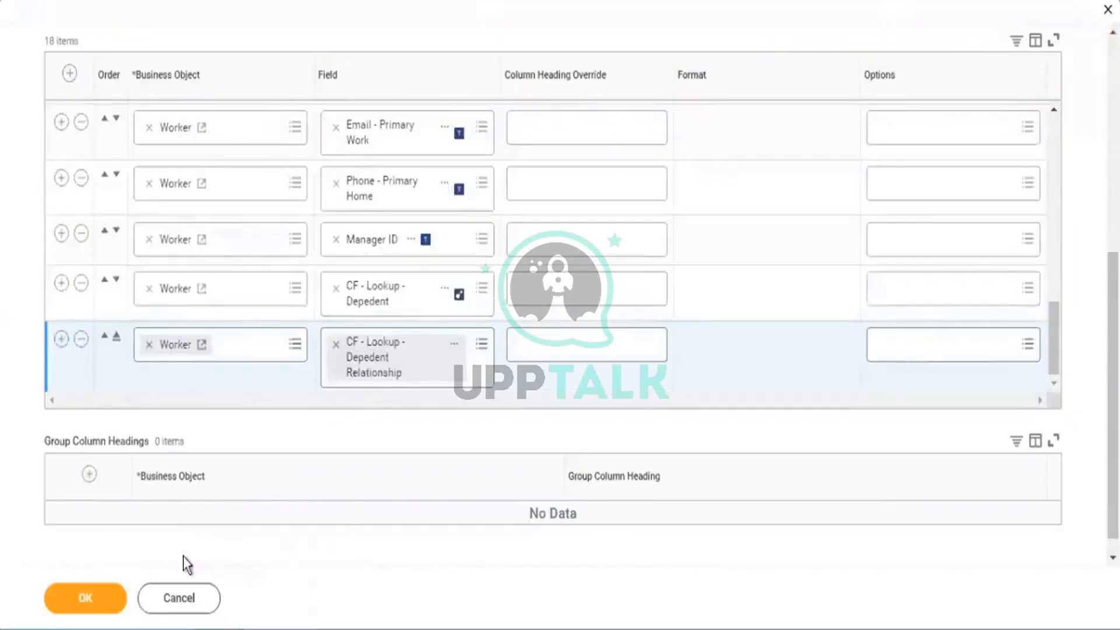
Step: Save the report changes, run RPT - All Calculated Fields and view the last columns of its output
click(107, 604)
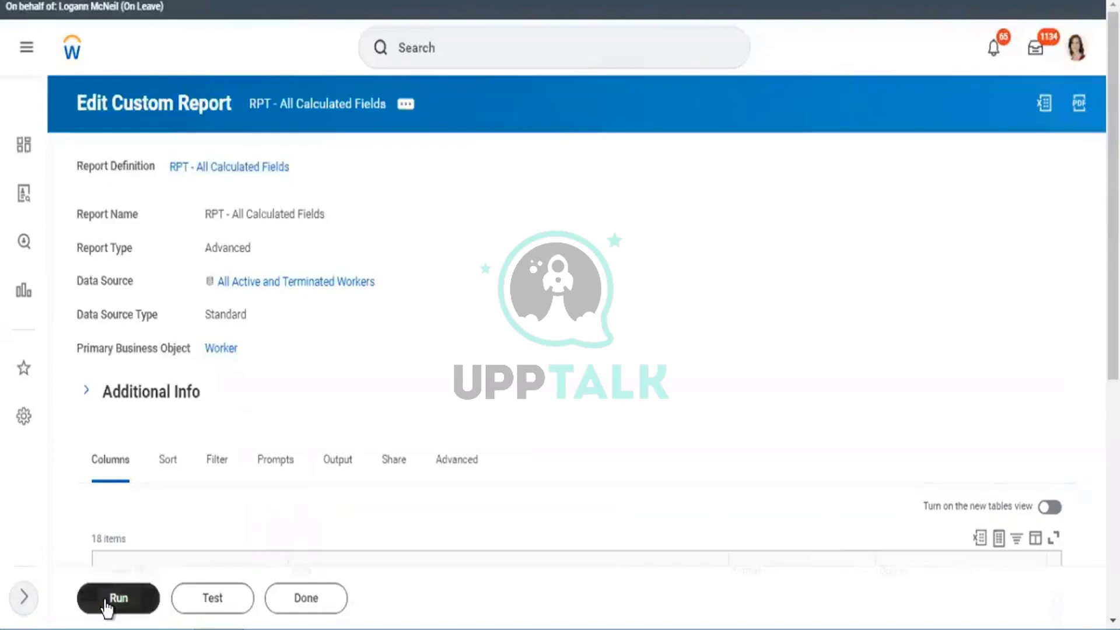
click(106, 605)
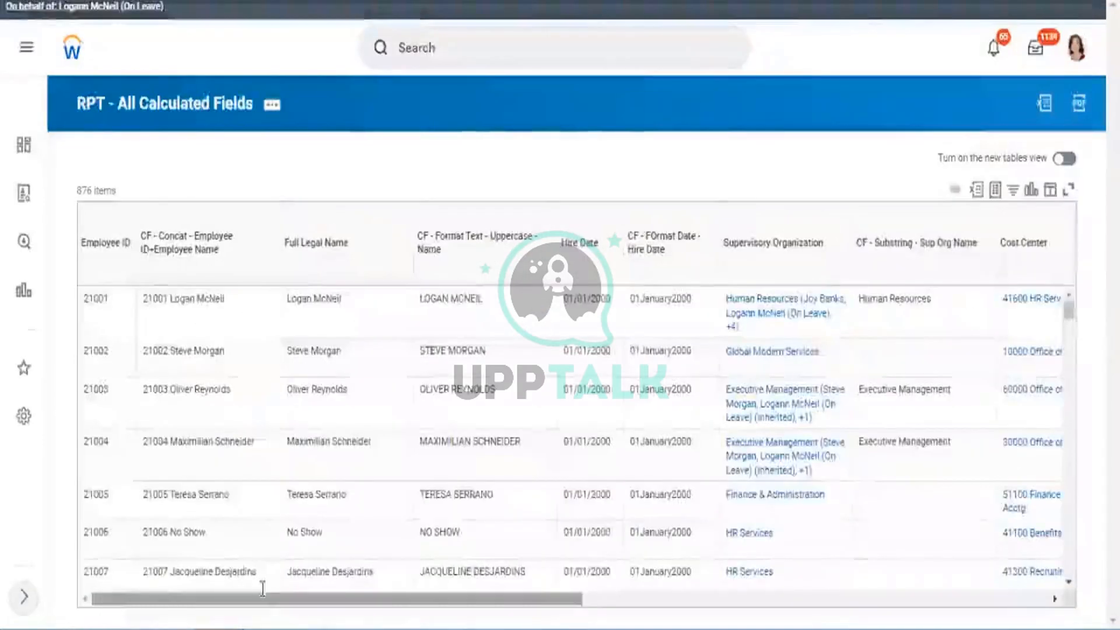
click(1016, 594)
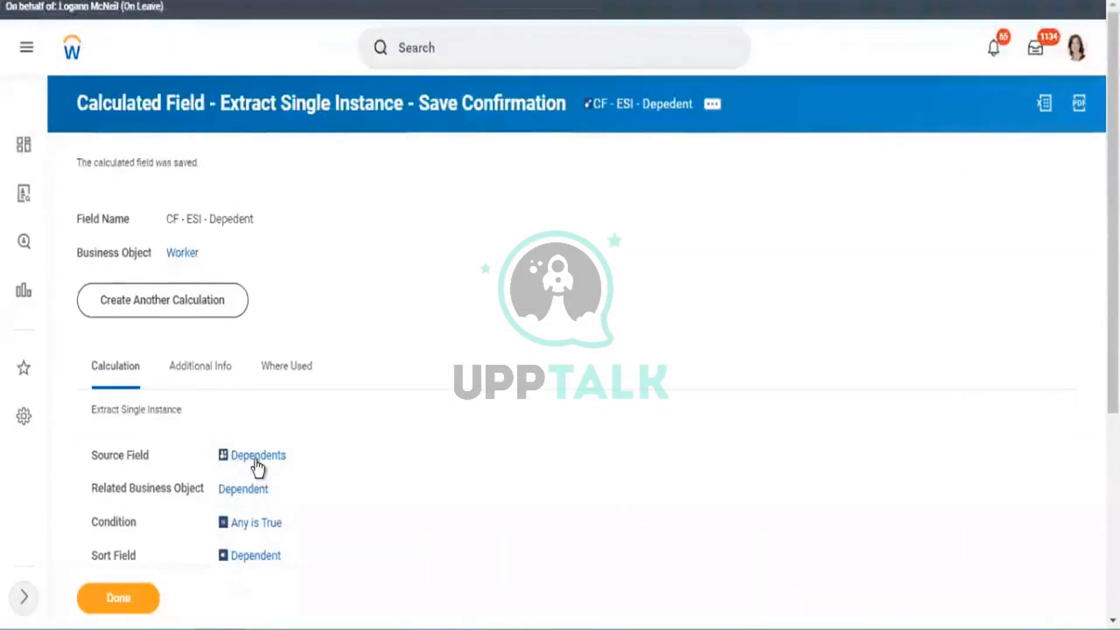
Step: Review how CF - Lookup - Depedent Relationship is built, including the definition of its lookup field CF - ESI - Depedent
mouse_move(256, 462)
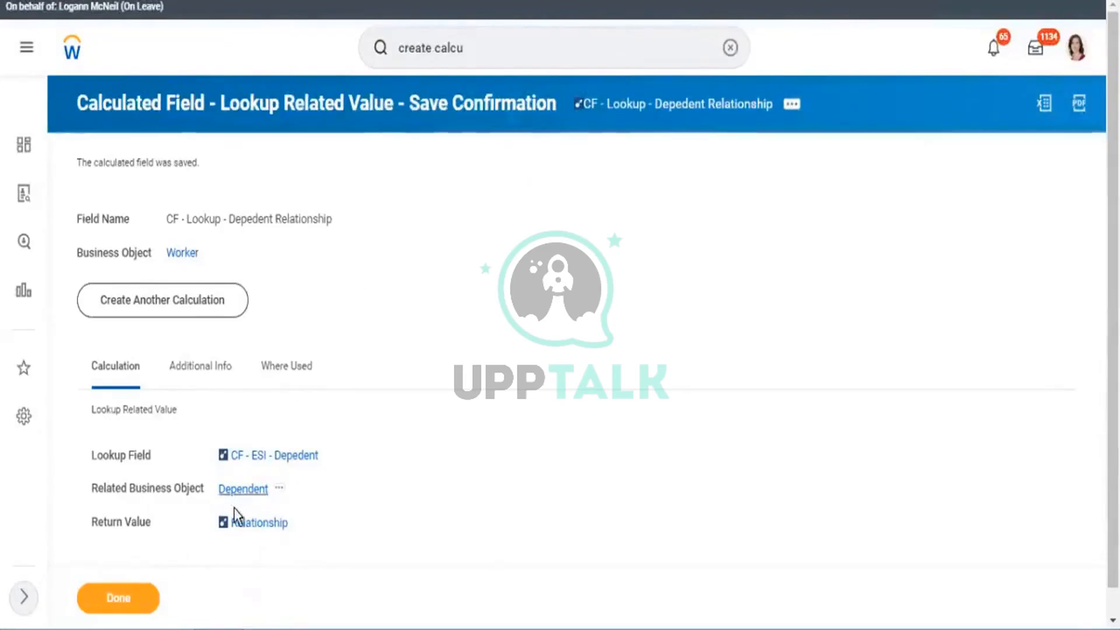
mouse_move(252, 496)
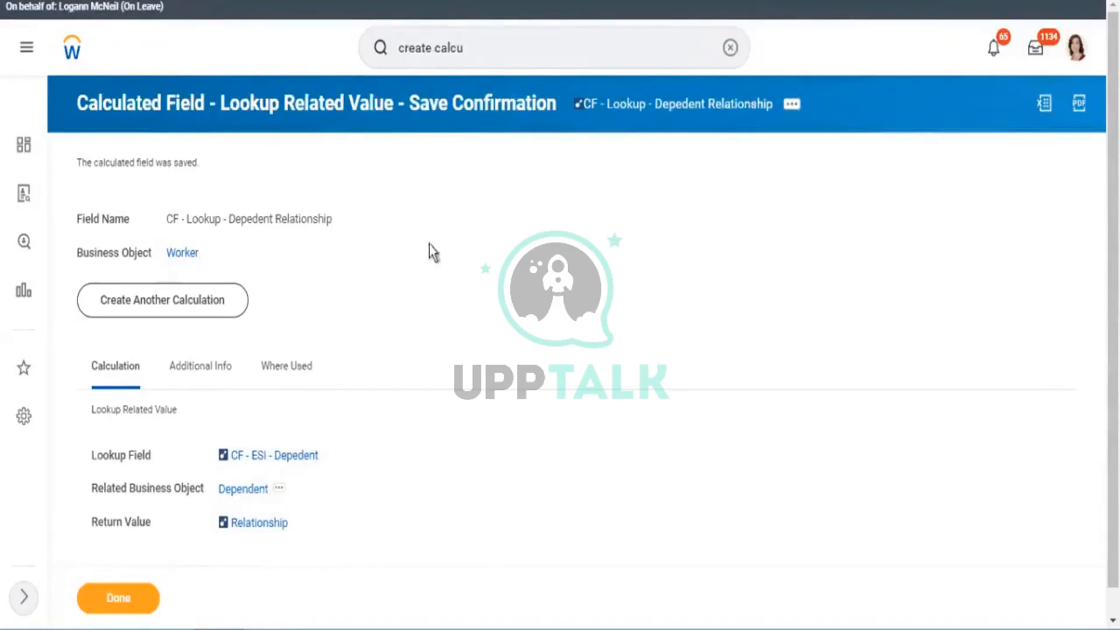
right_click(279, 461)
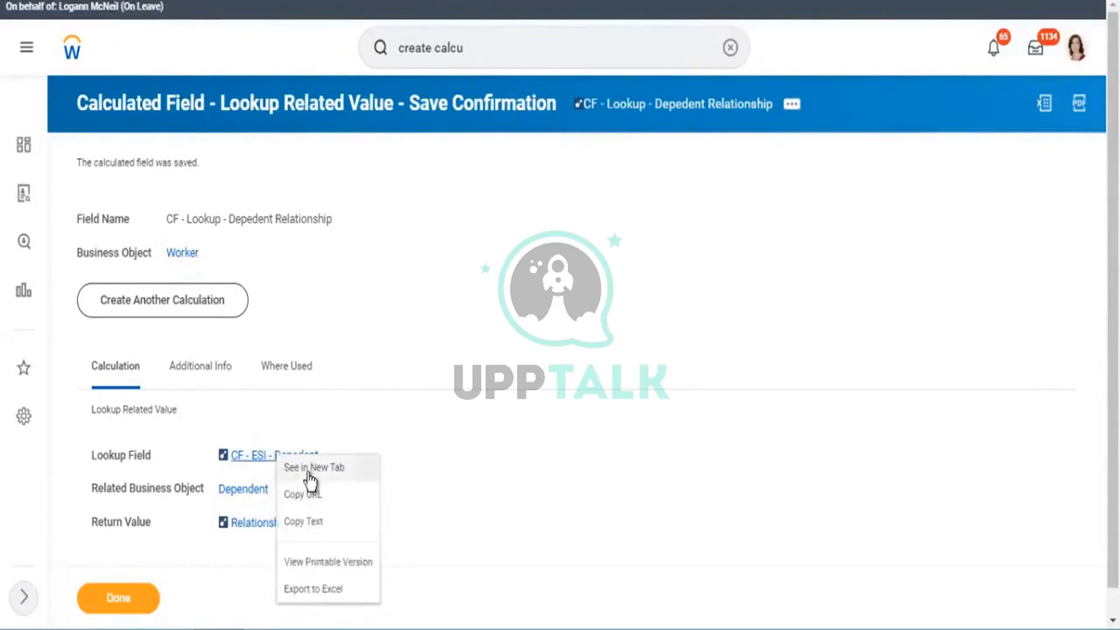
click(308, 474)
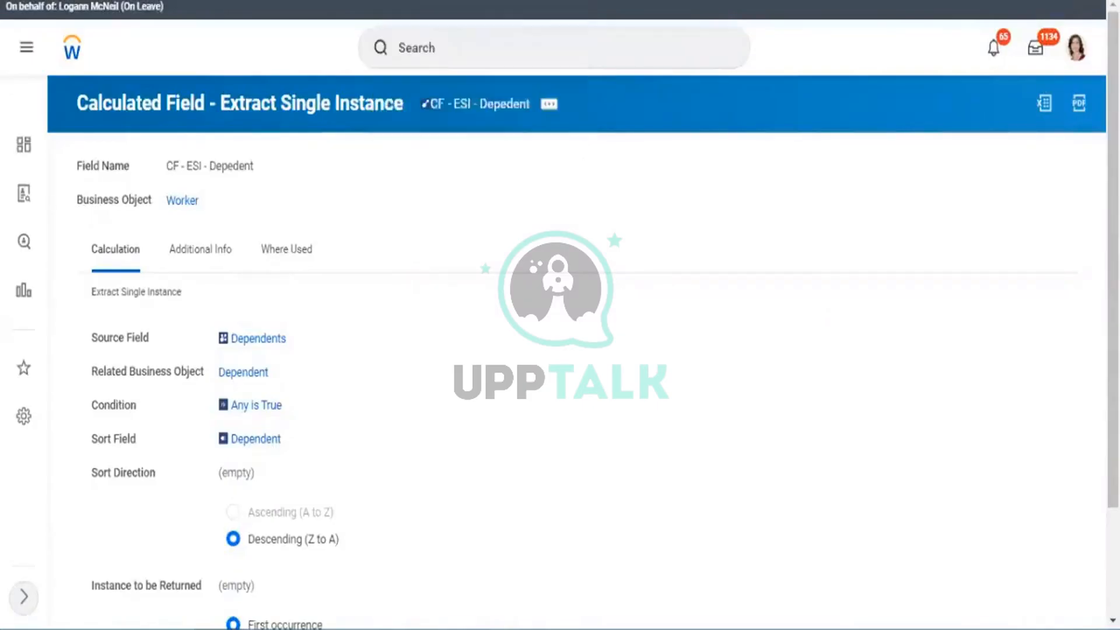
click(411, 1)
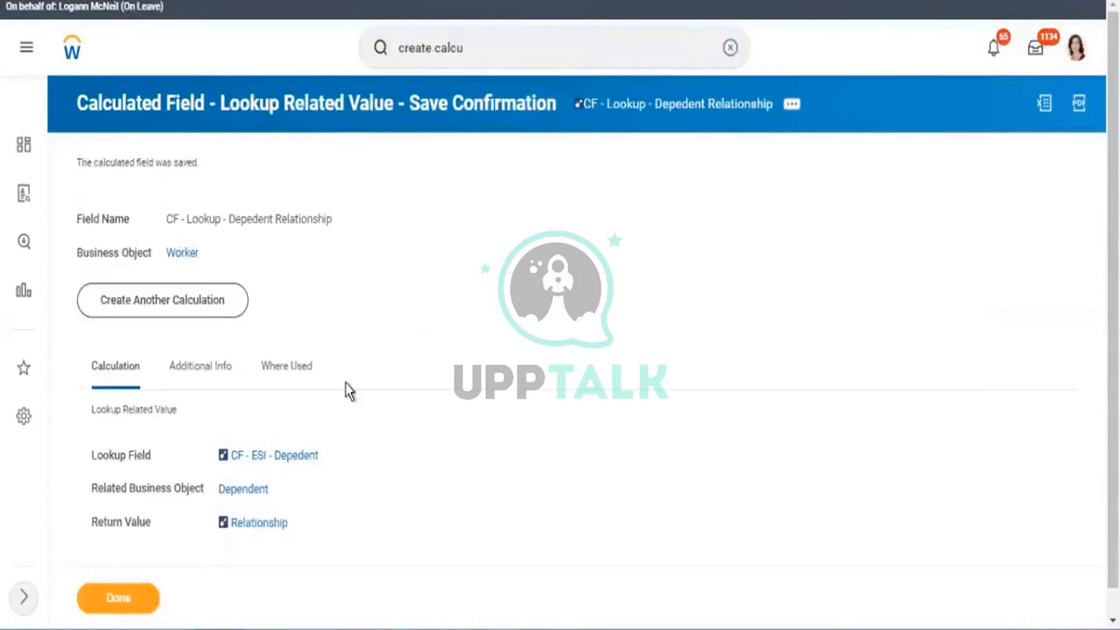
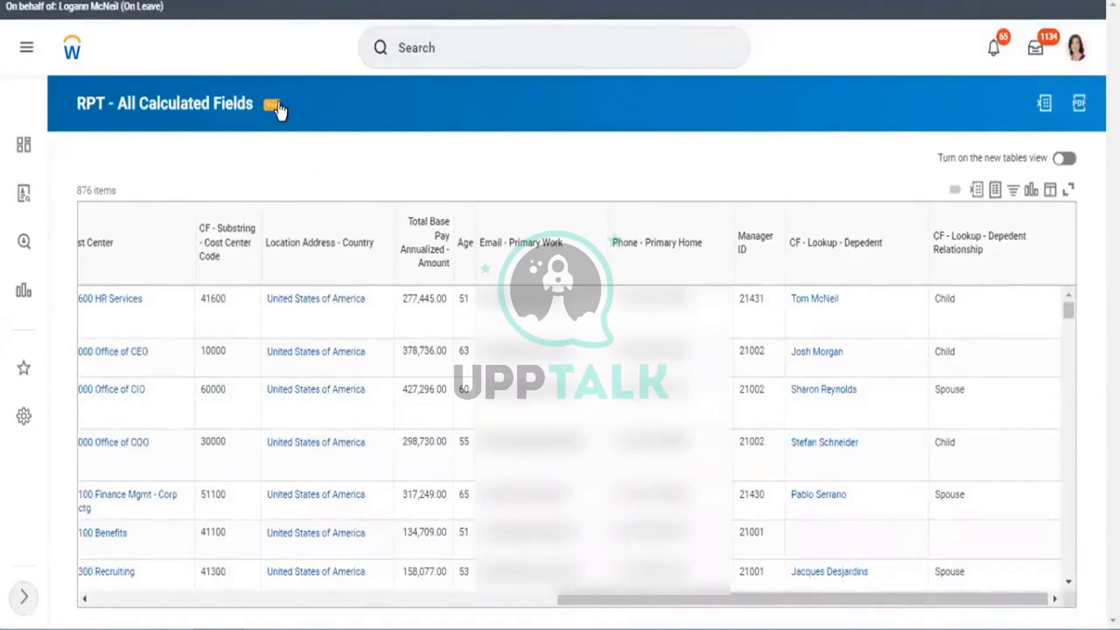
Step: Open RPT - All Calculated Fields for editing and add a new column row below CF - Lookup - Depedent Relationship
click(272, 105)
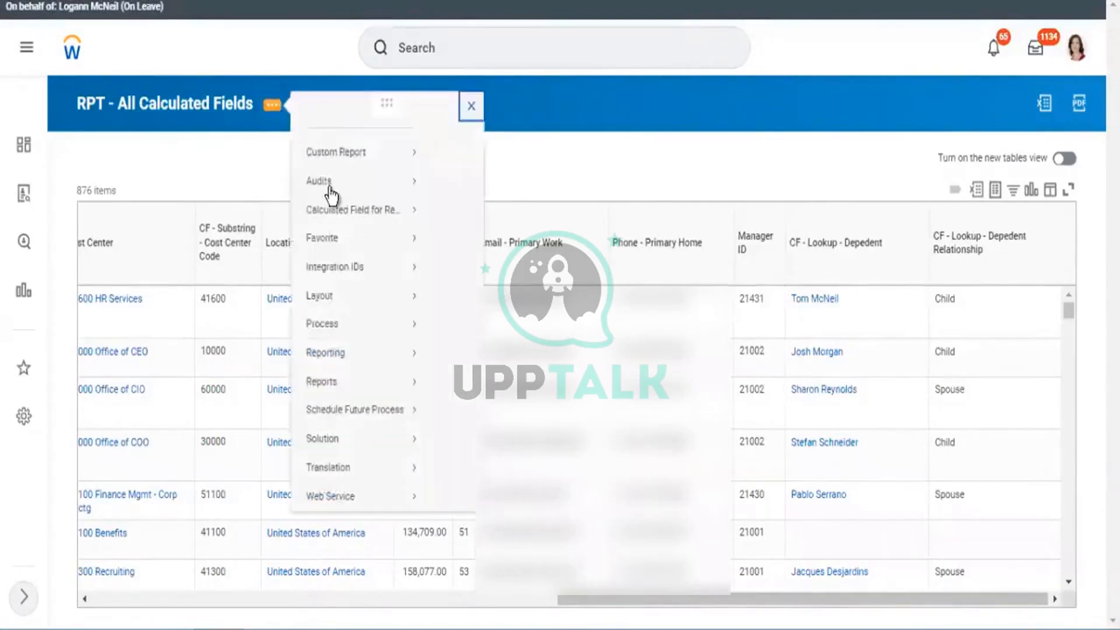
mouse_move(385, 175)
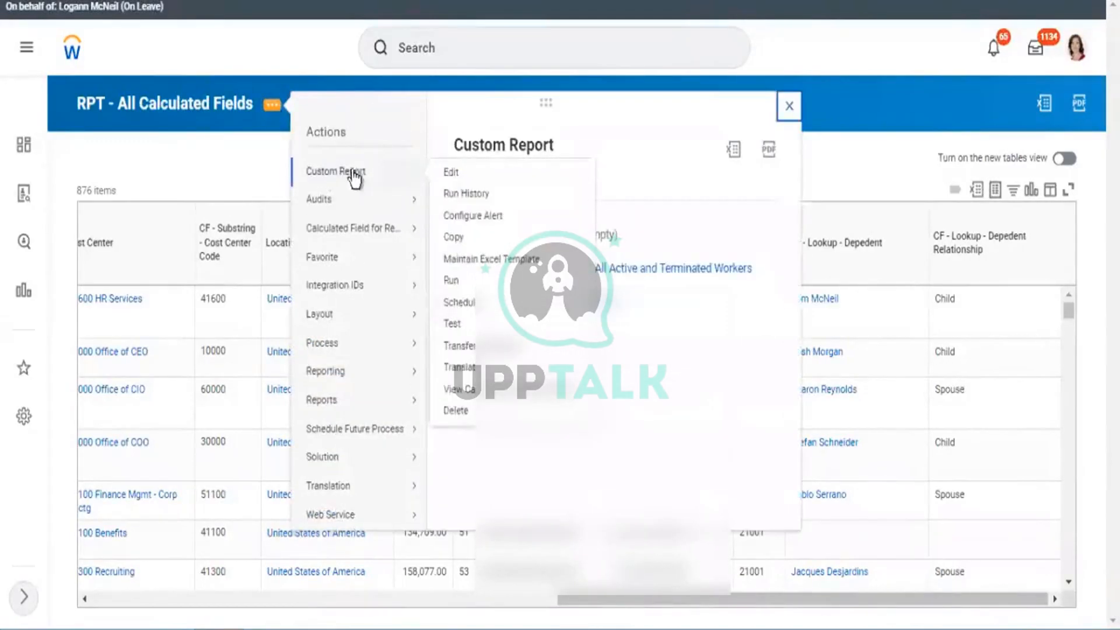
click(447, 173)
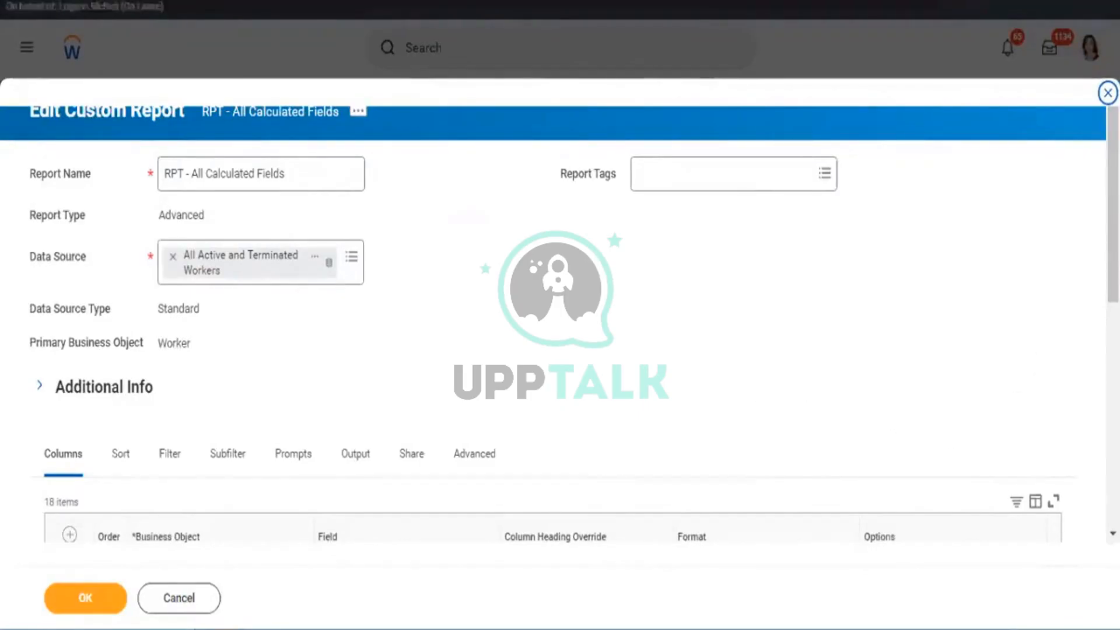
scroll(1059, 455, down, 8)
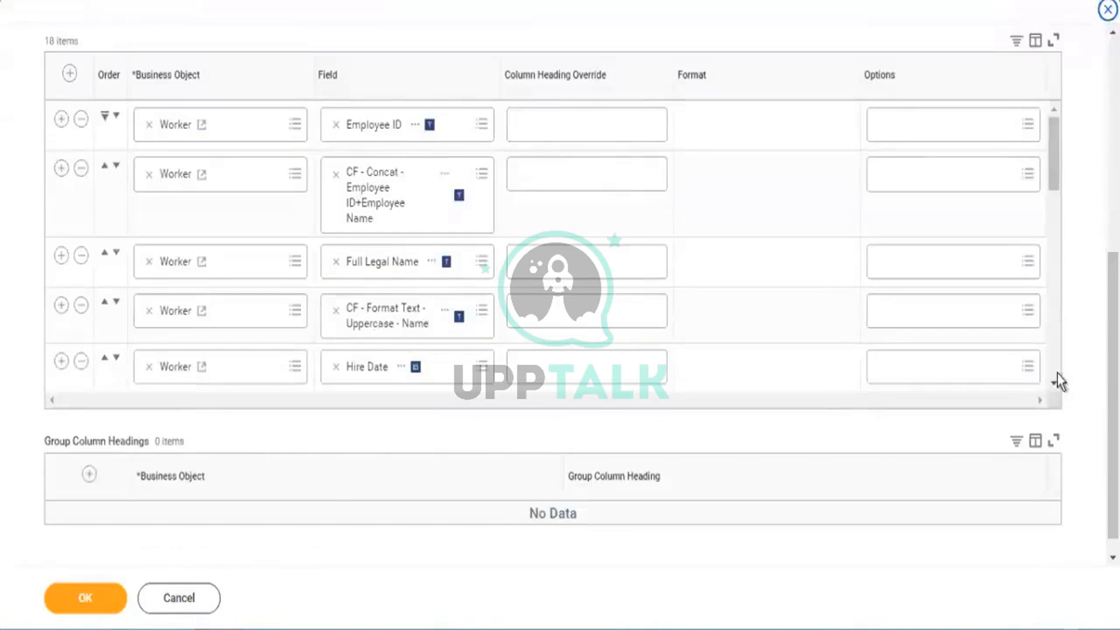
scroll(1053, 369, down, 10)
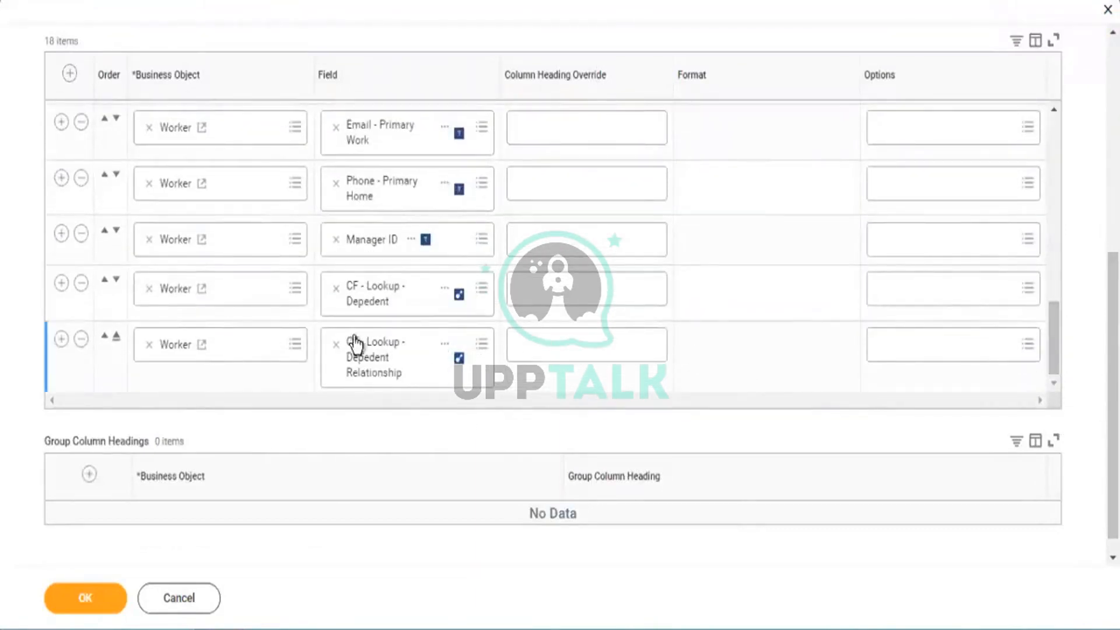
click(61, 338)
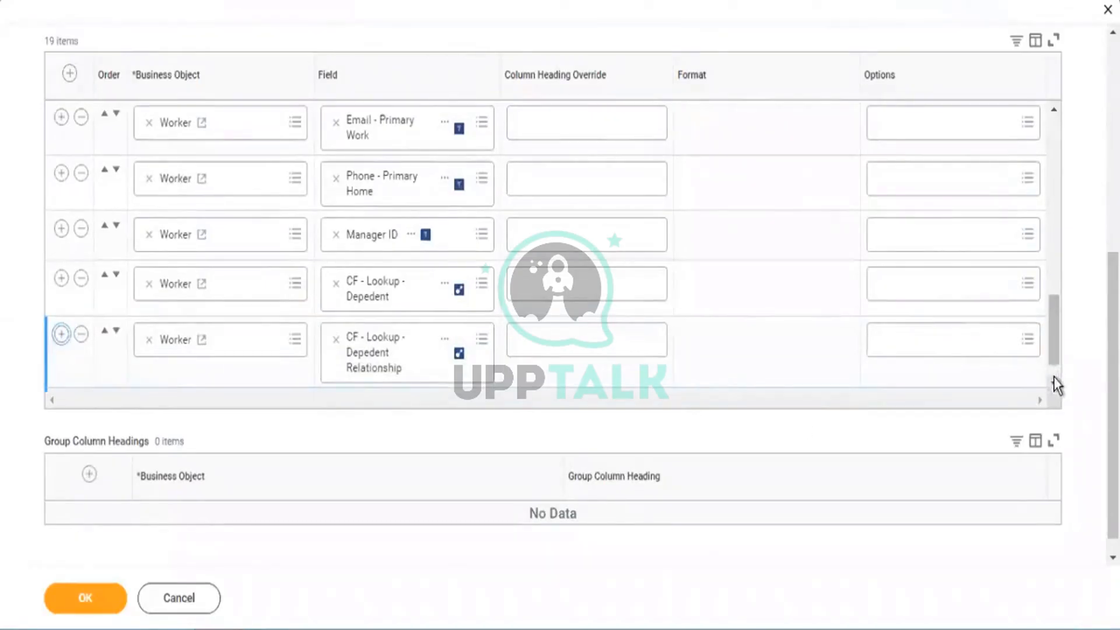
scroll(1053, 376, down, 1)
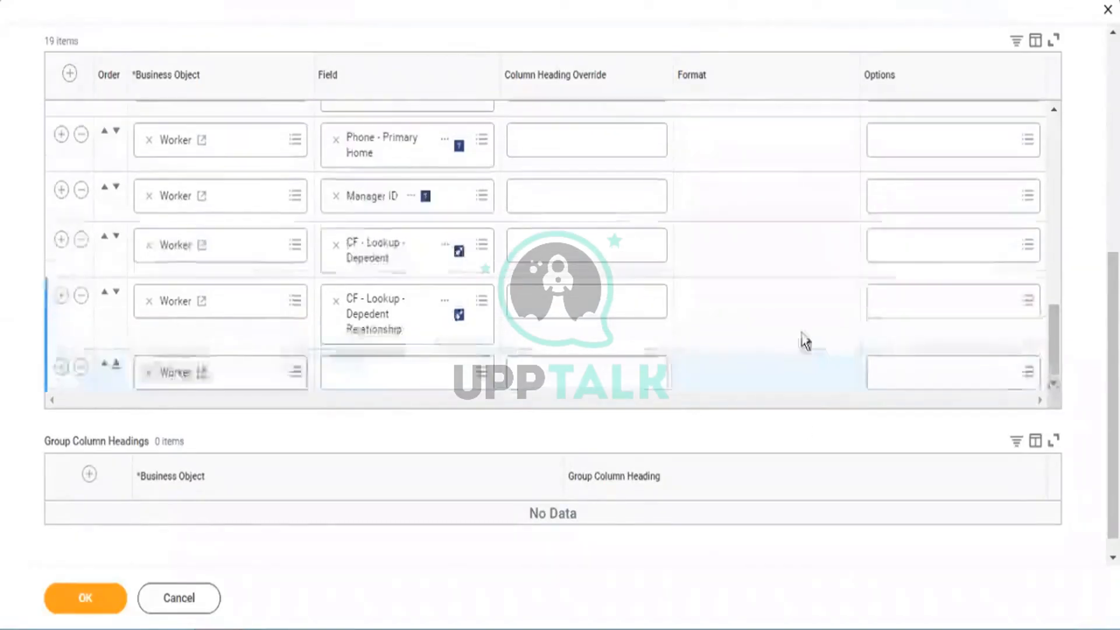
Step: Search the Worker fields for "manager rating" in the new column row
click(367, 371)
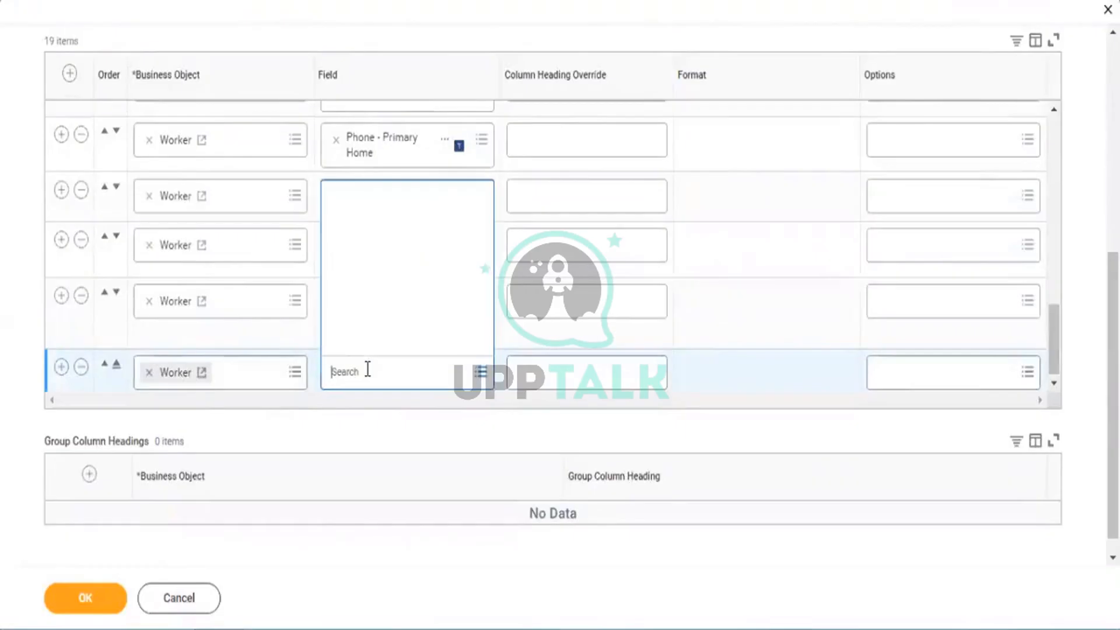
text(manager)
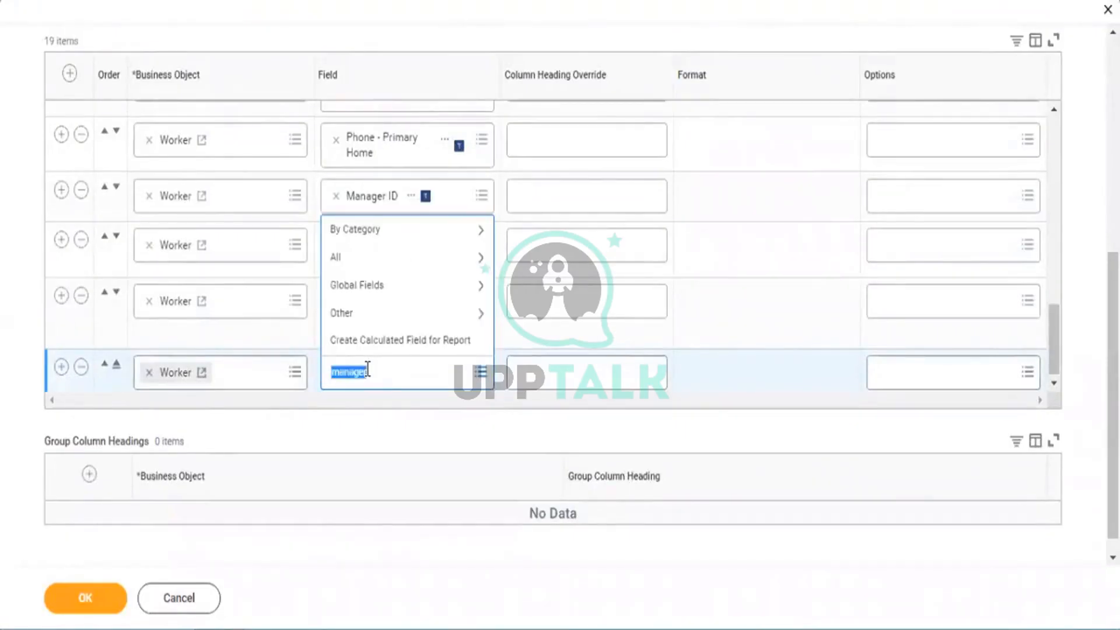
click(394, 367)
text(rating)
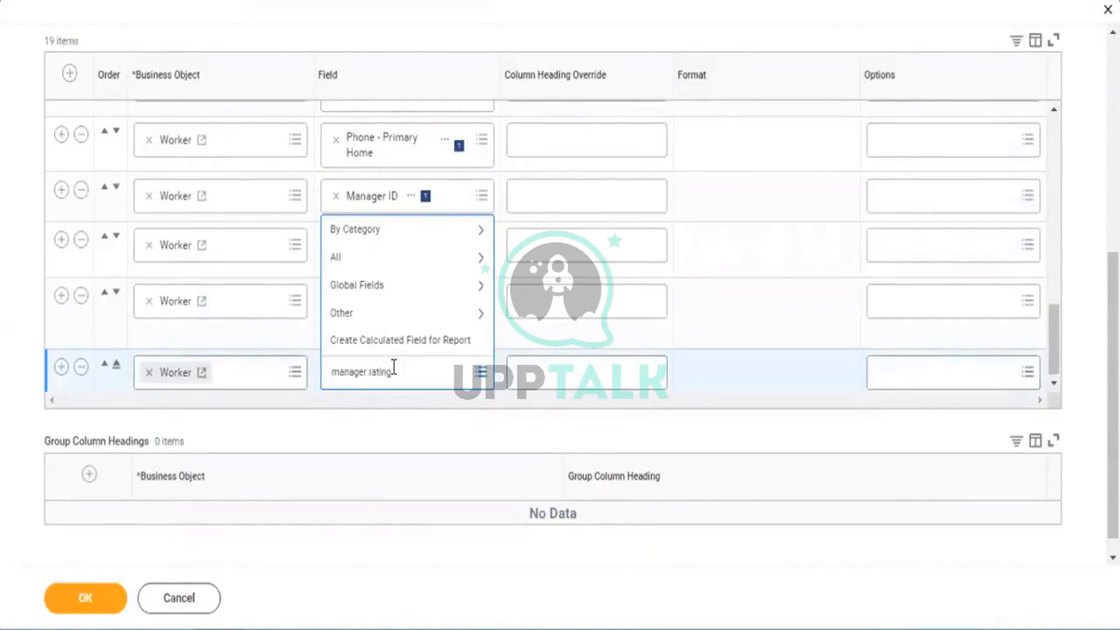
key(Return)
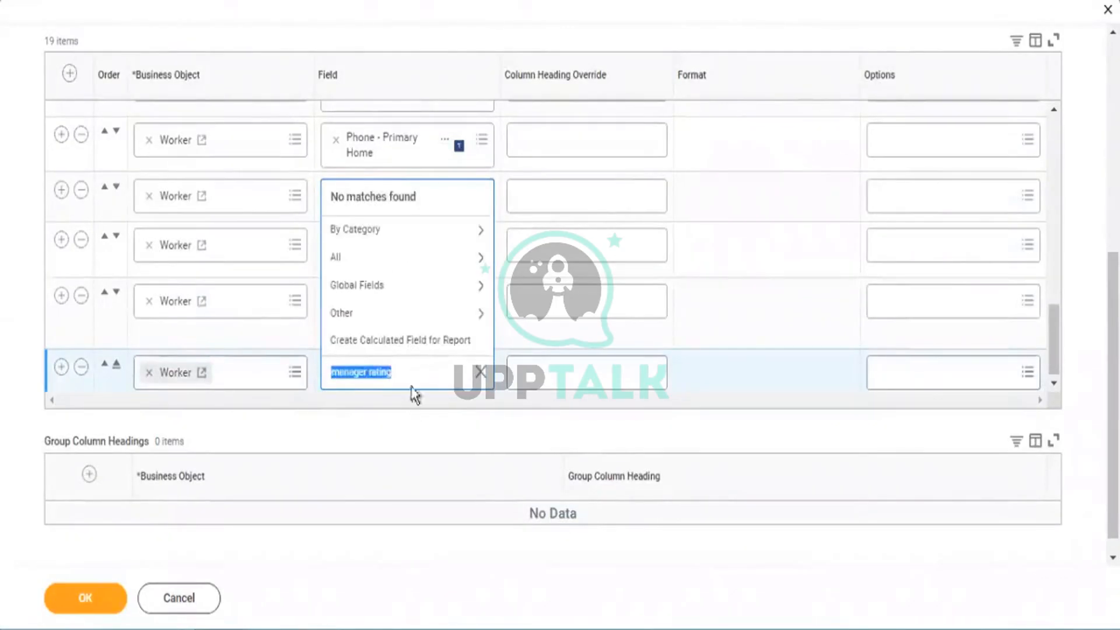
Step: Replace the new row's Worker business object with Employee Mid Year Review, searching for "employee review"
click(150, 371)
text(e)
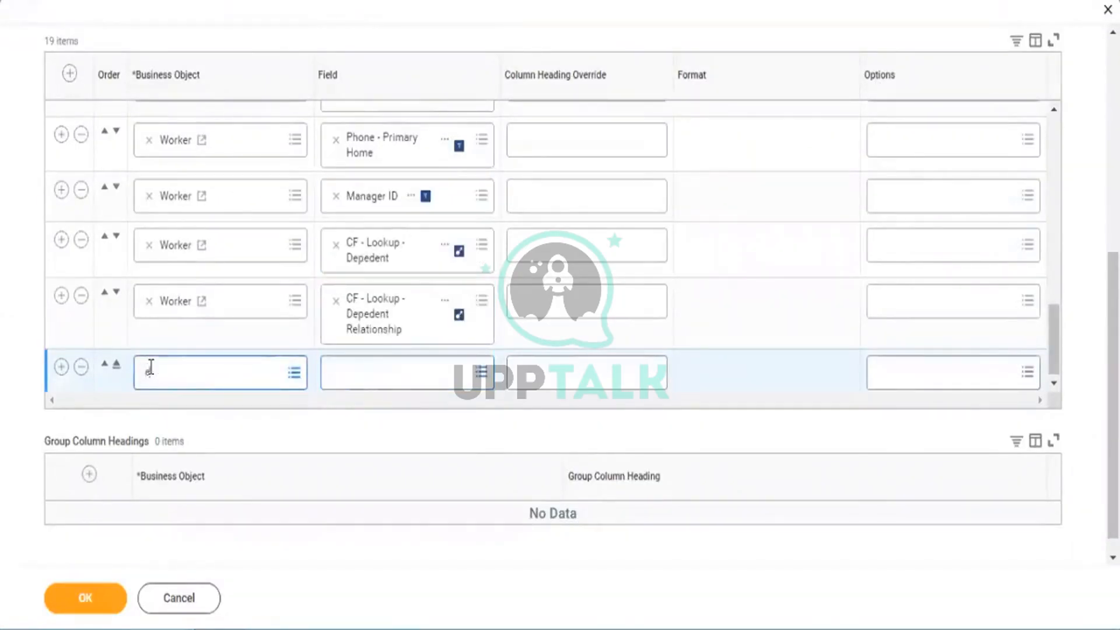
text(mployee review)
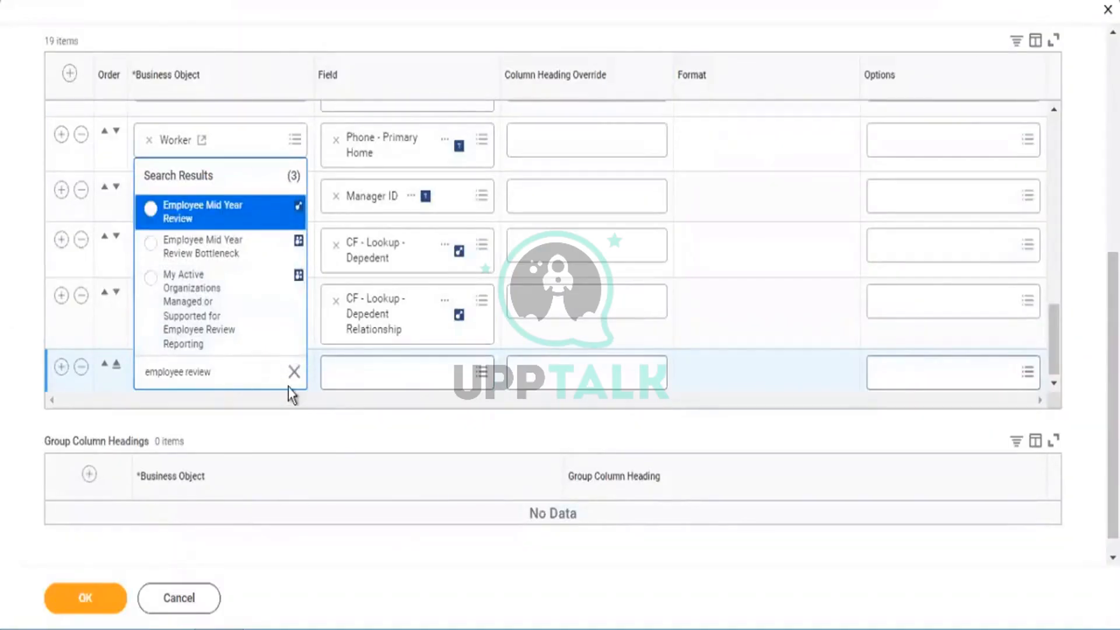
click(295, 369)
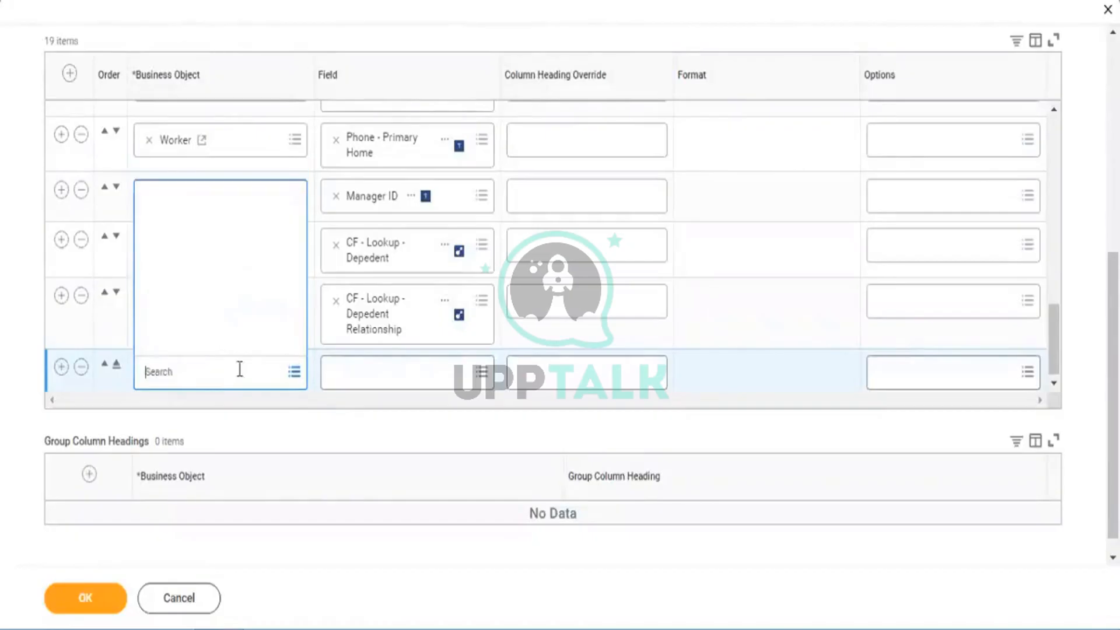
text(e)
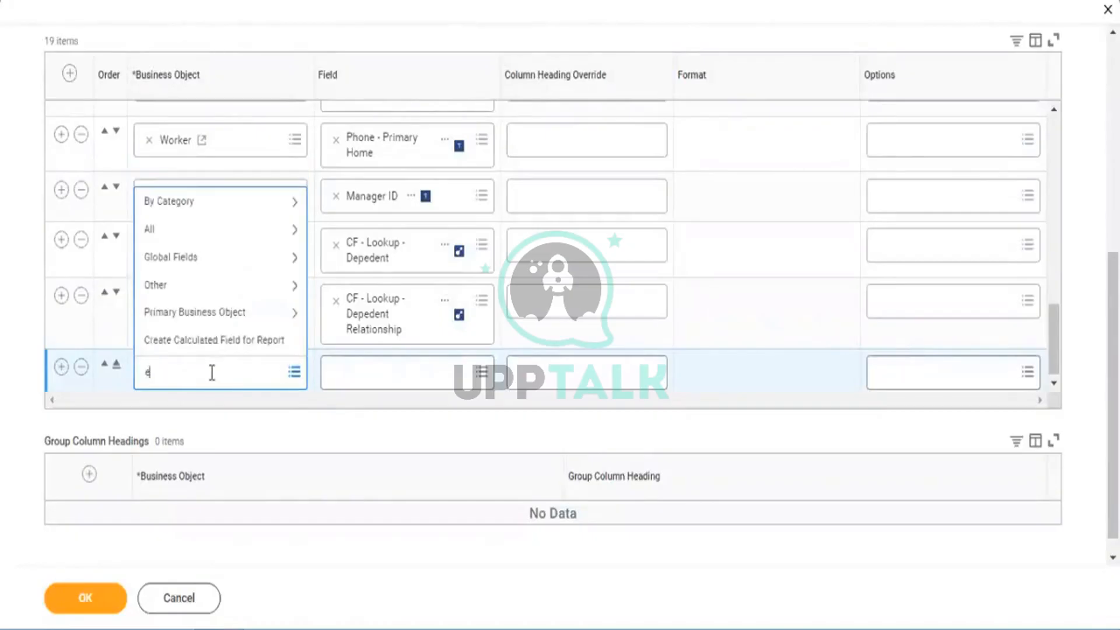
text(mployee review)
key(Return)
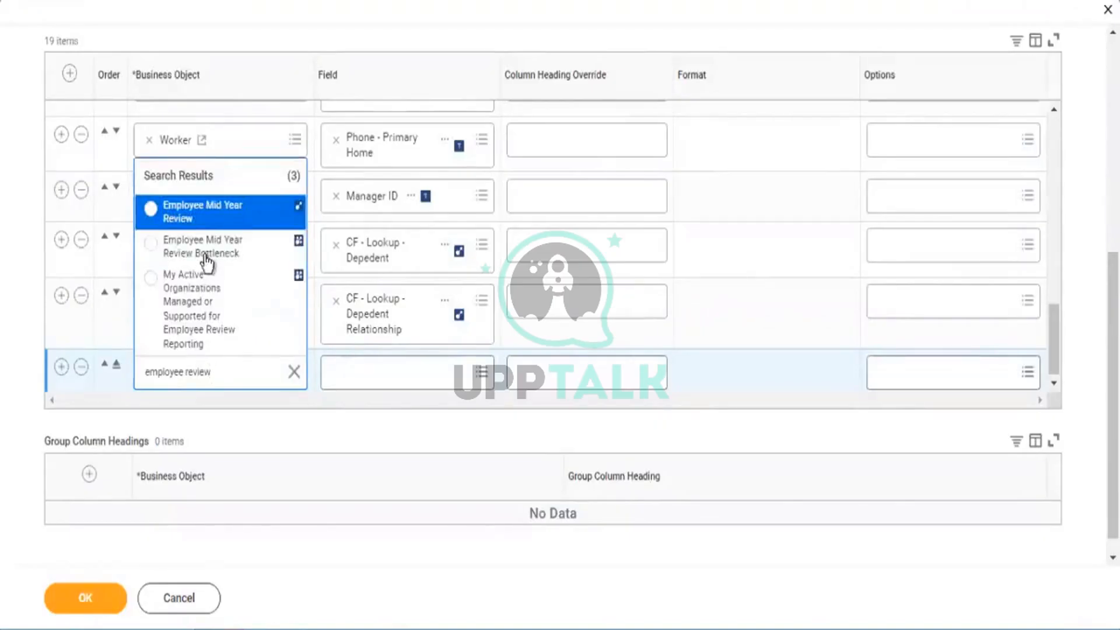
click(273, 210)
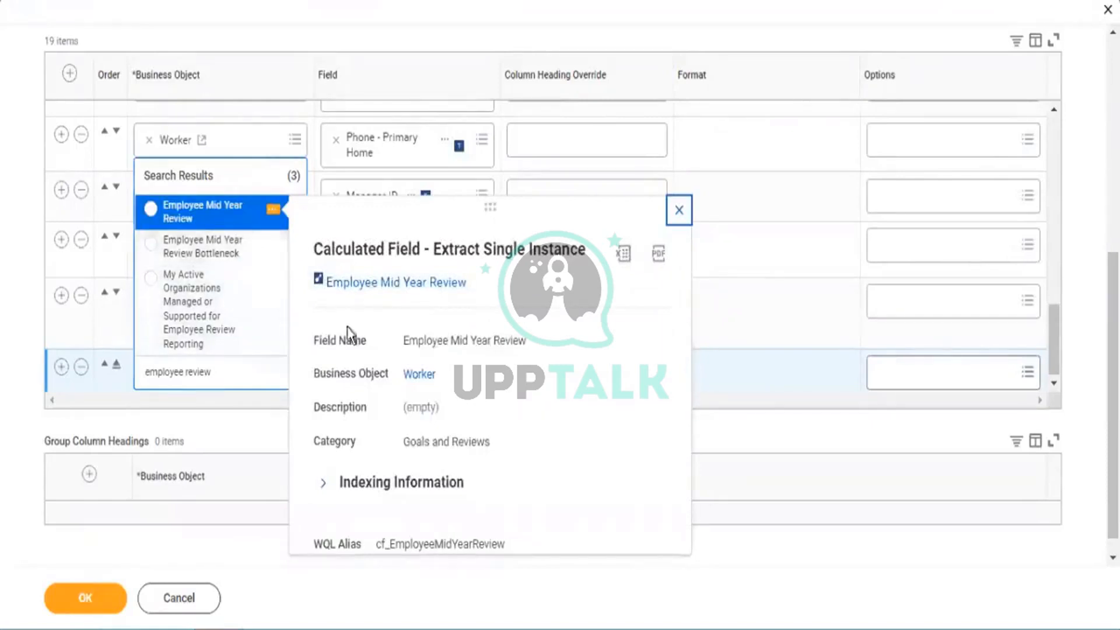
click(230, 215)
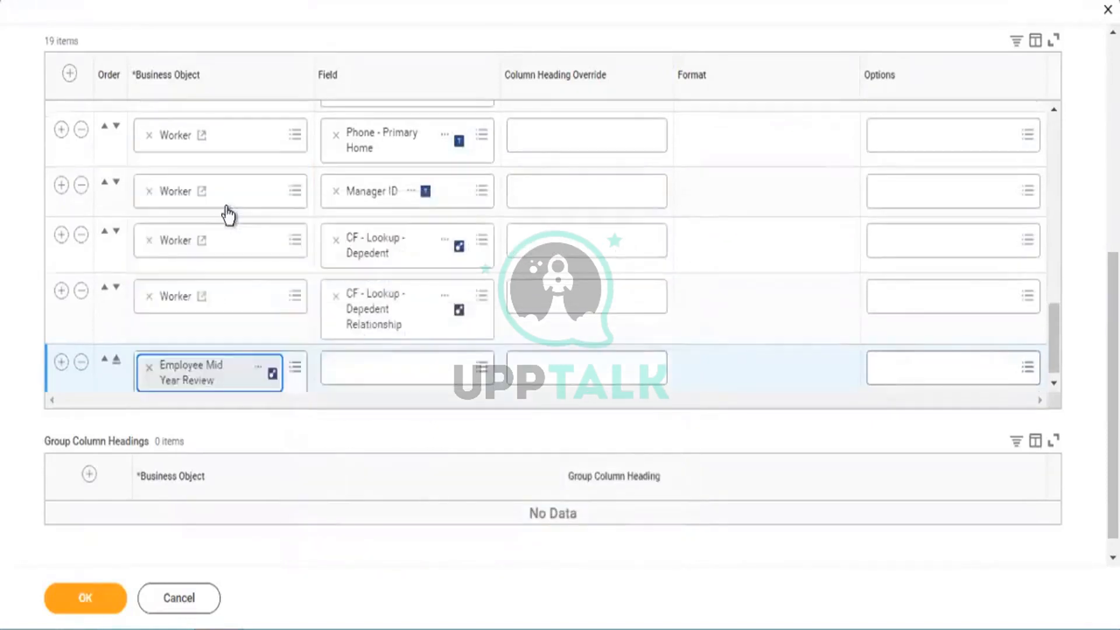
Step: Set the field of the Employee Mid Year Review column row to Overall Rating - Manager
click(392, 371)
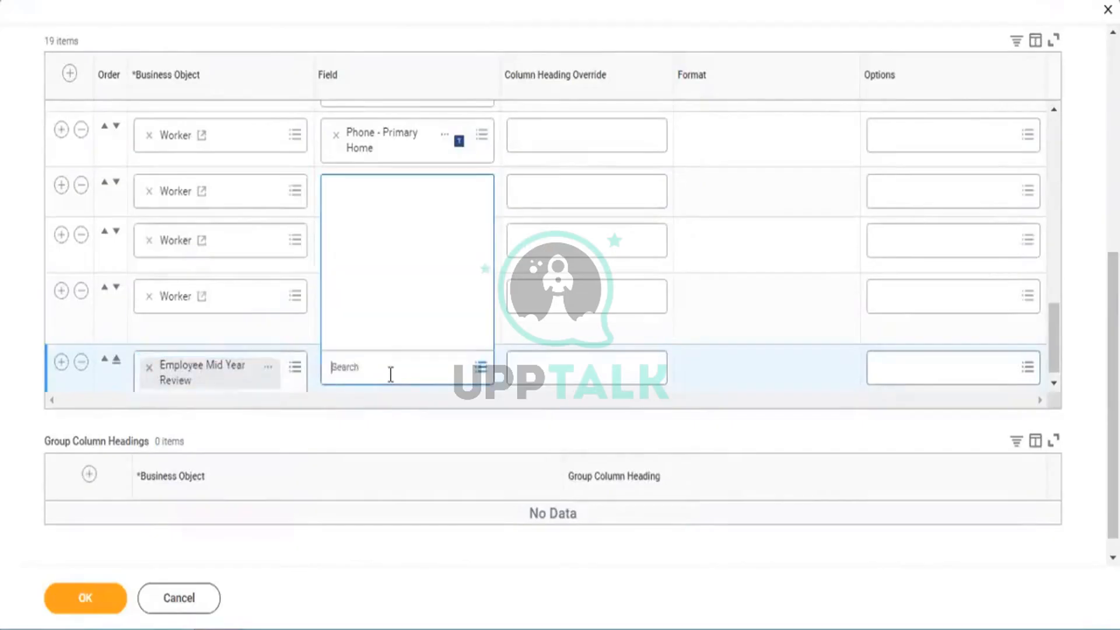
text(mri)
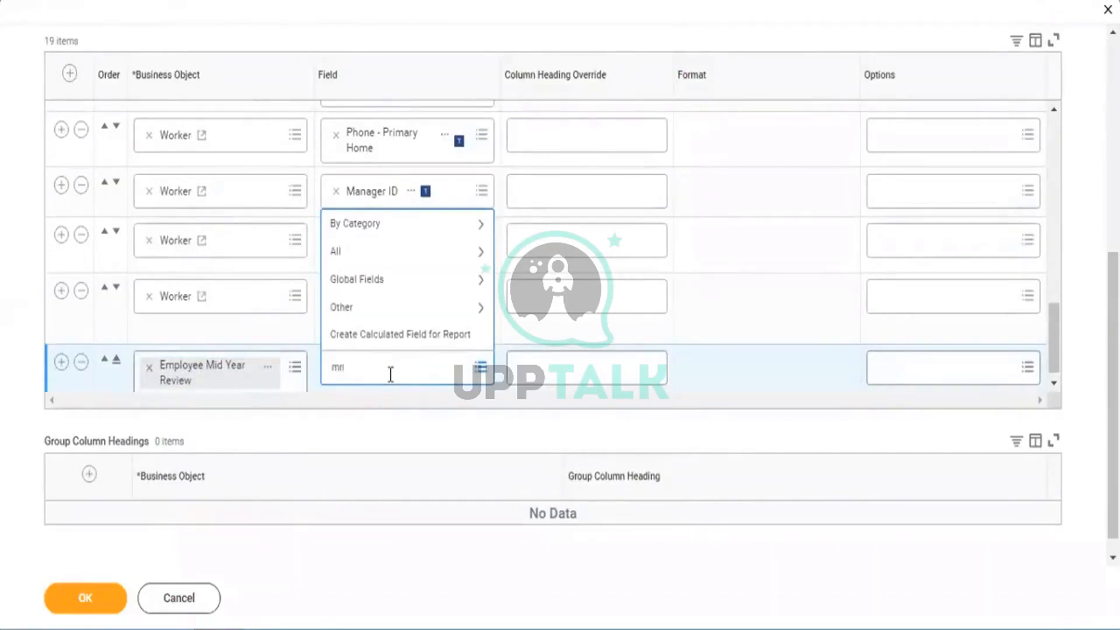
key(BackSpace)
text(anager rating)
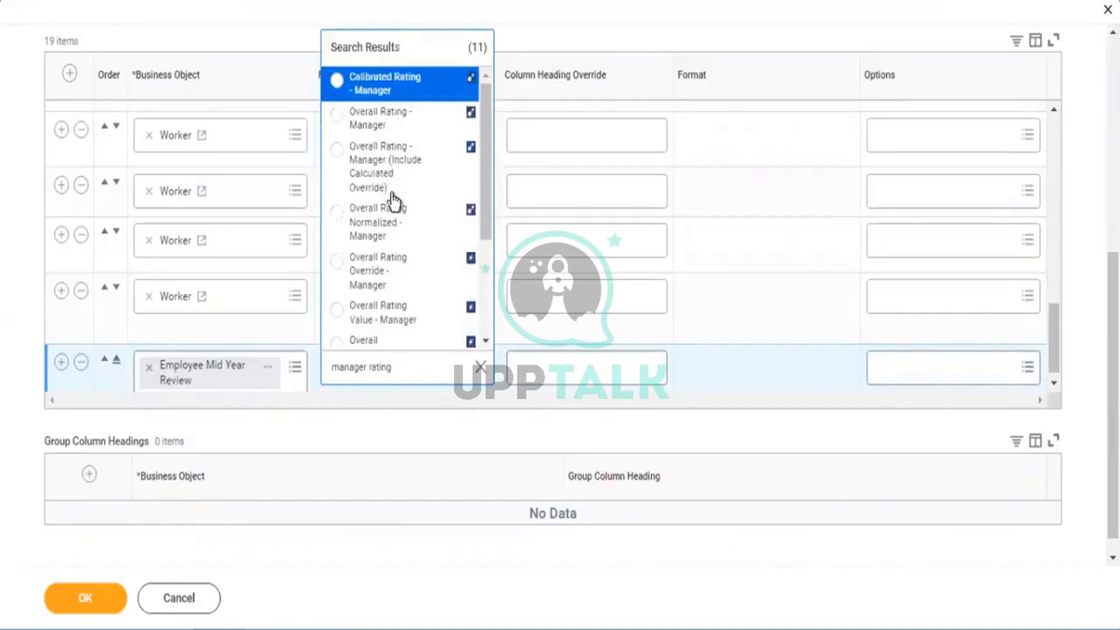
click(395, 120)
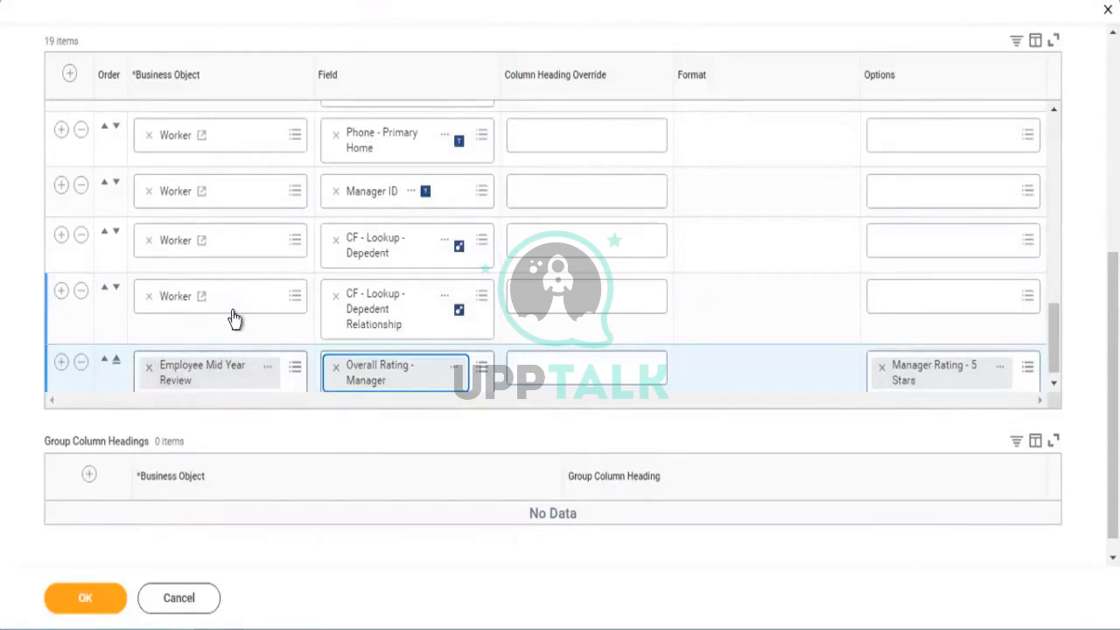
Step: Examine the calculated field definition behind the Employee Mid Year Review business object
click(269, 369)
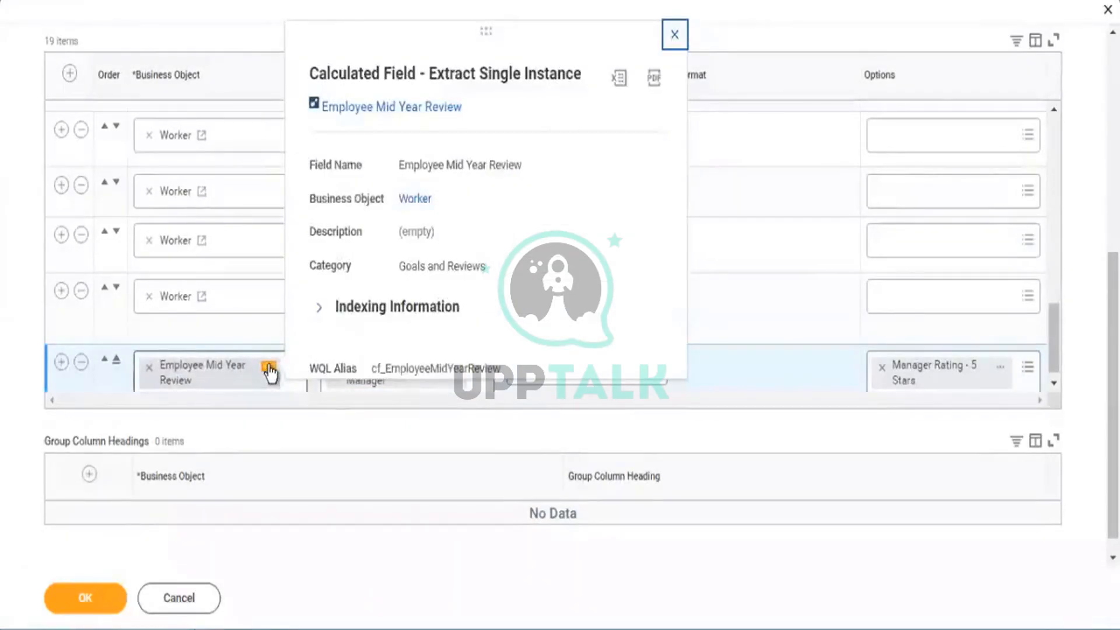
click(240, 432)
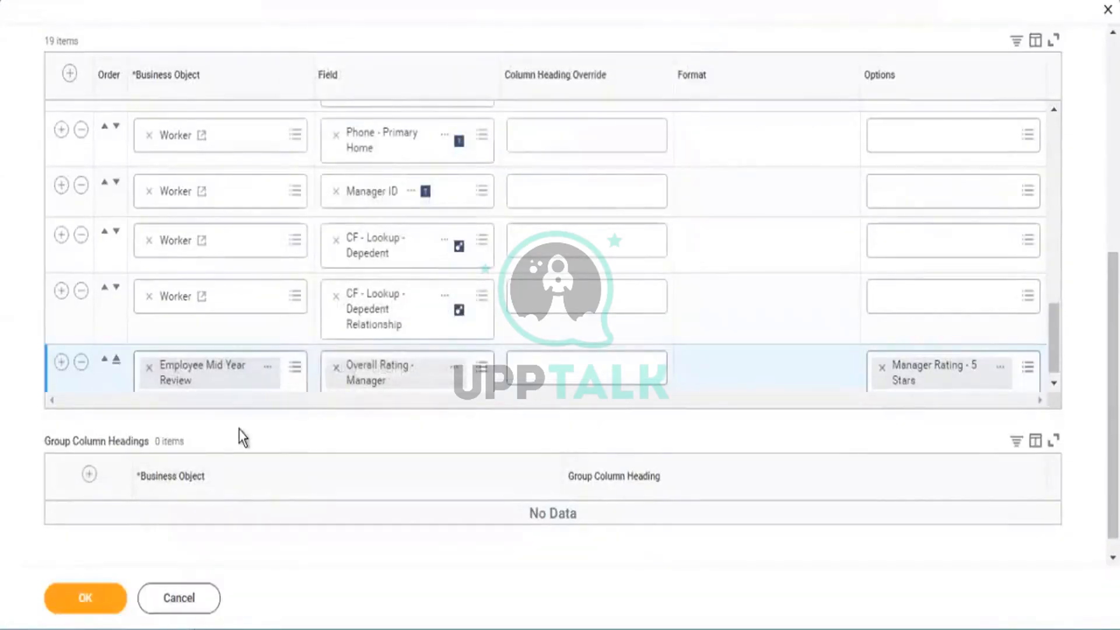
click(270, 368)
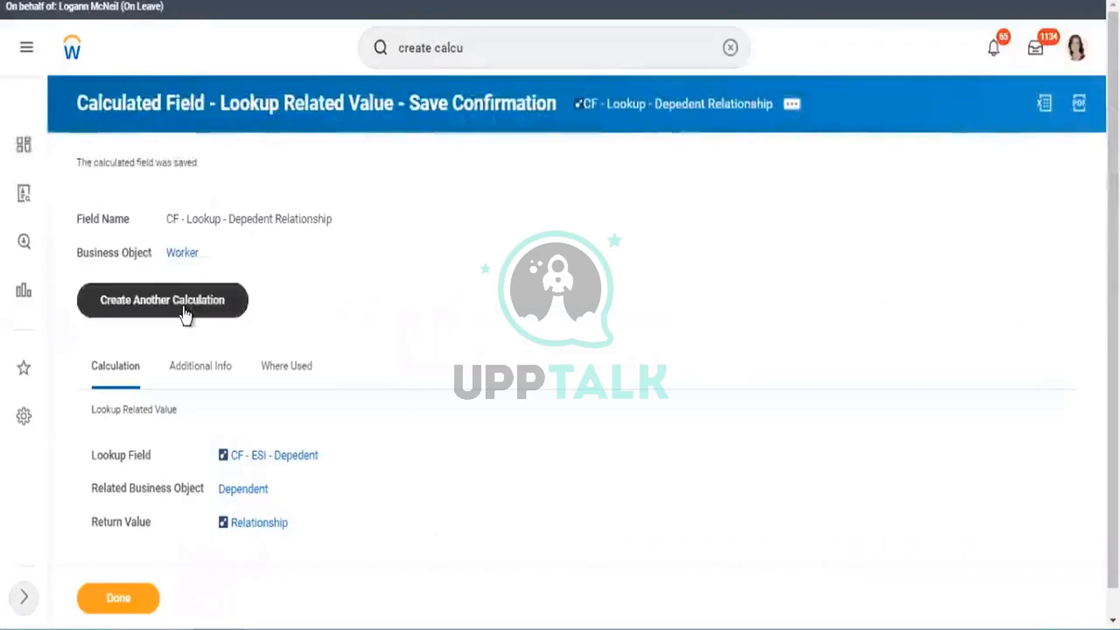
Step: Start another calculated field and name it CF - Lookup - Manager Rating
click(186, 314)
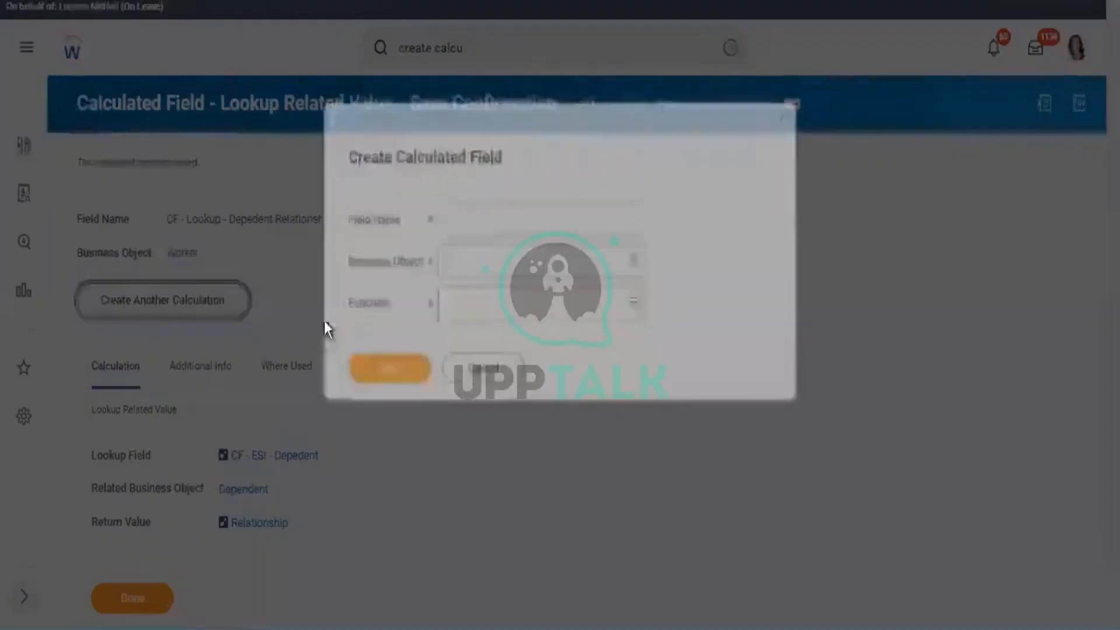
click(465, 210)
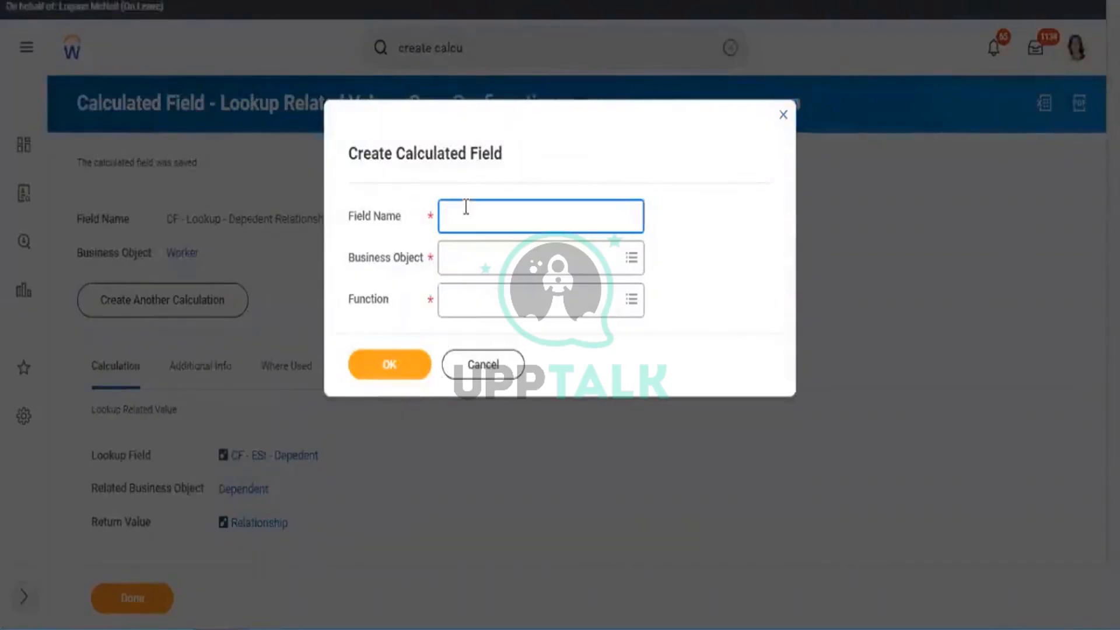
text(CF -)
text( eiLook)
text(up)
text( - )
text(Manag)
click(465, 206)
text(e)
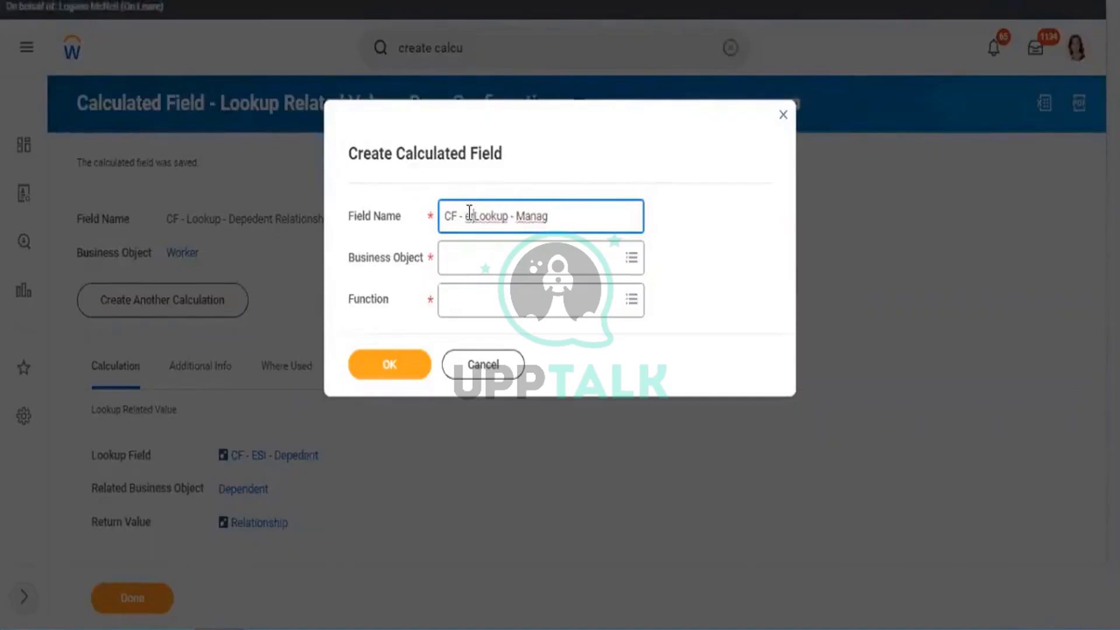
key(BackSpace)
key(BackSpace)
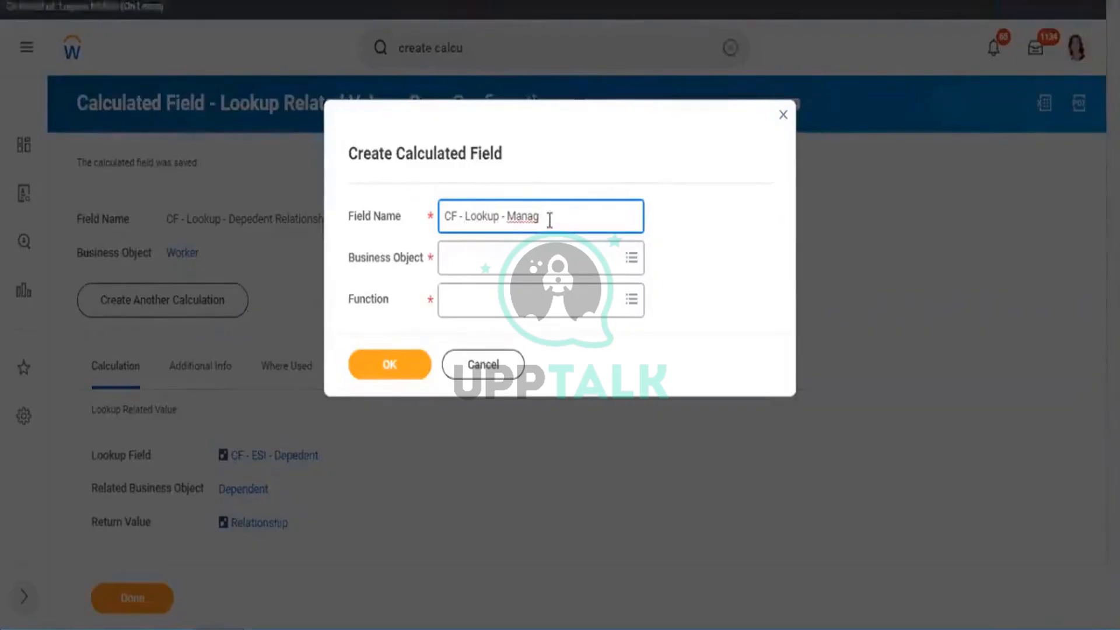
text(erat R)
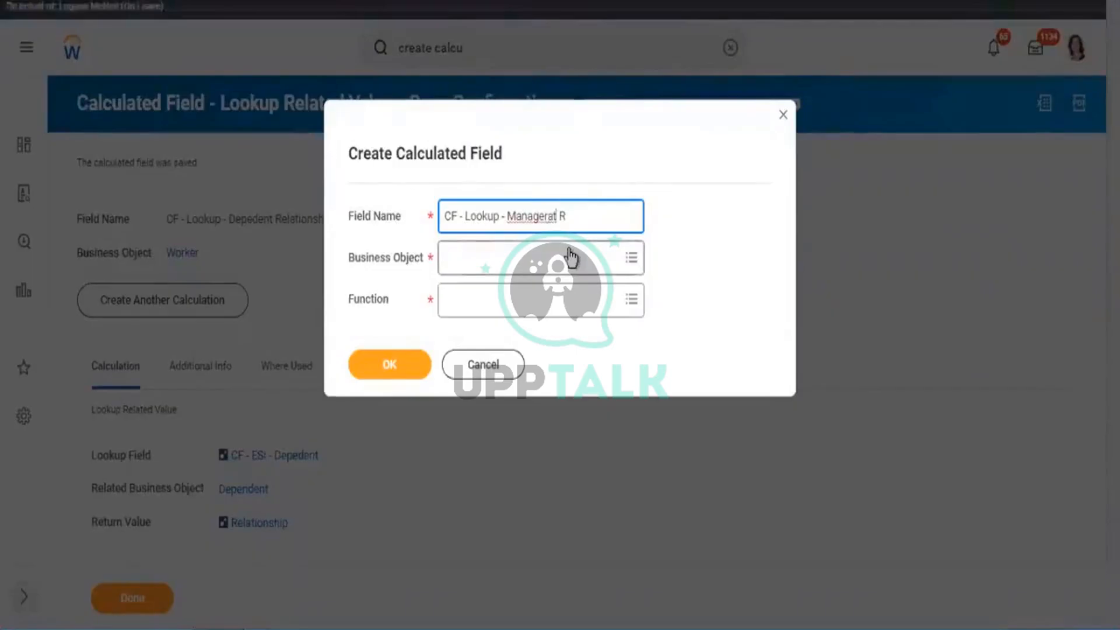
key(BackSpace)
key(BackSpace)
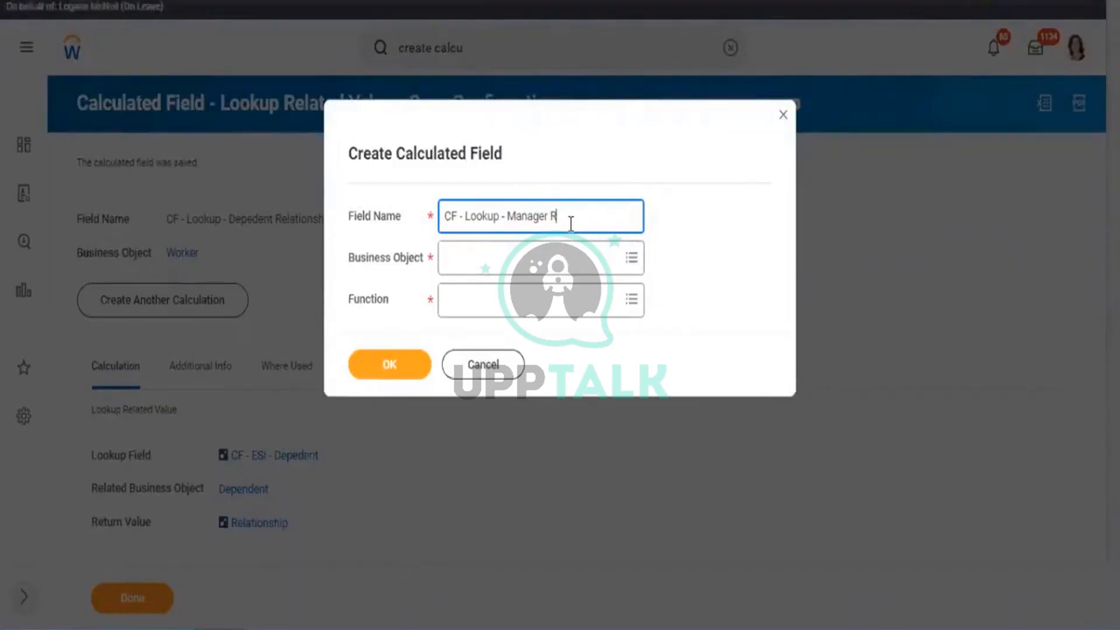
text(atinf)
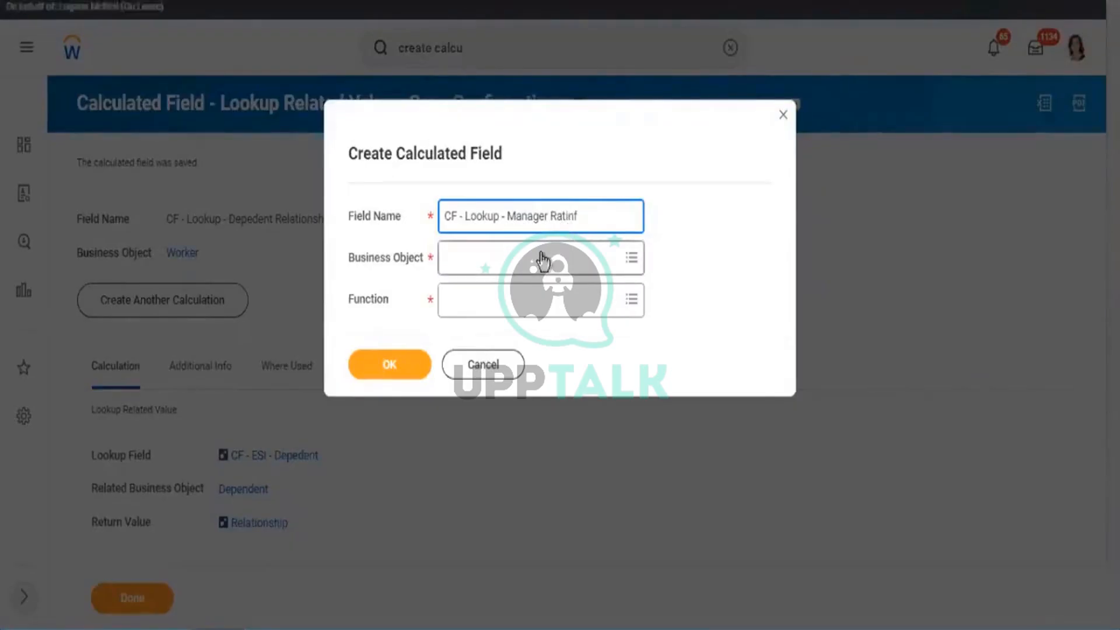
key(BackSpace)
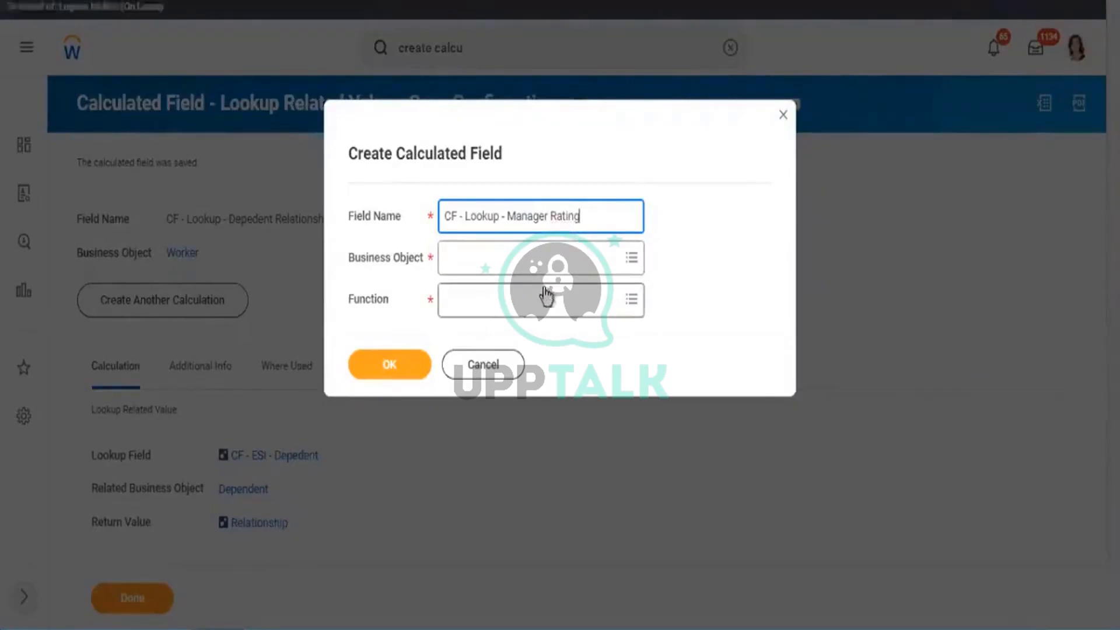
text(g)
Step: Assign the Worker business object and the Lookup Related Value function to the new calculated field, and continue to its definition
click(531, 257)
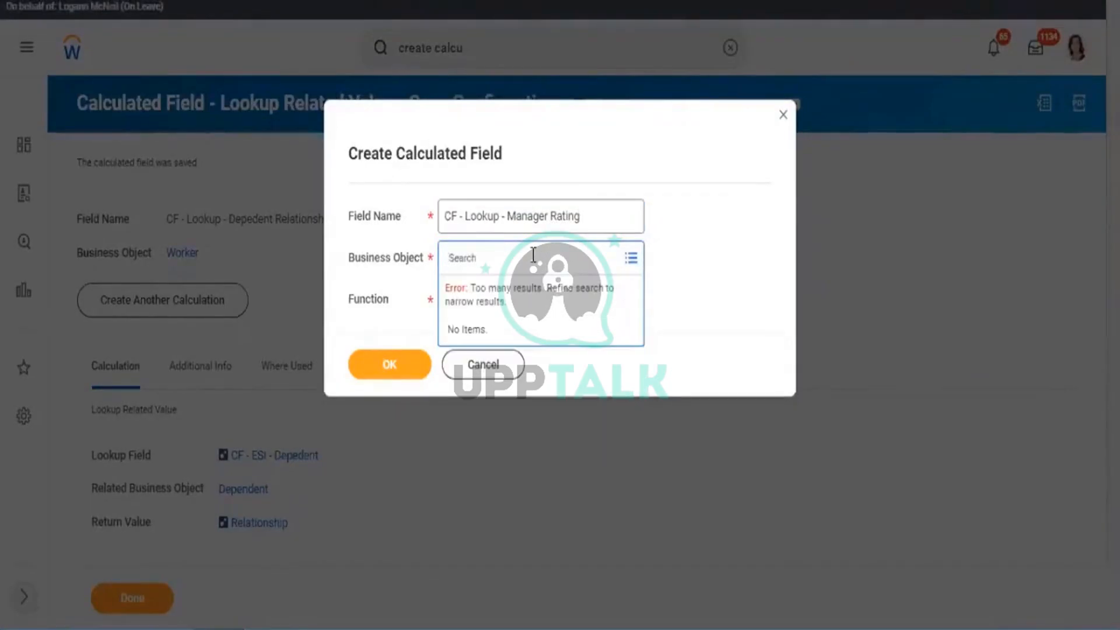
text(worker)
key(Return)
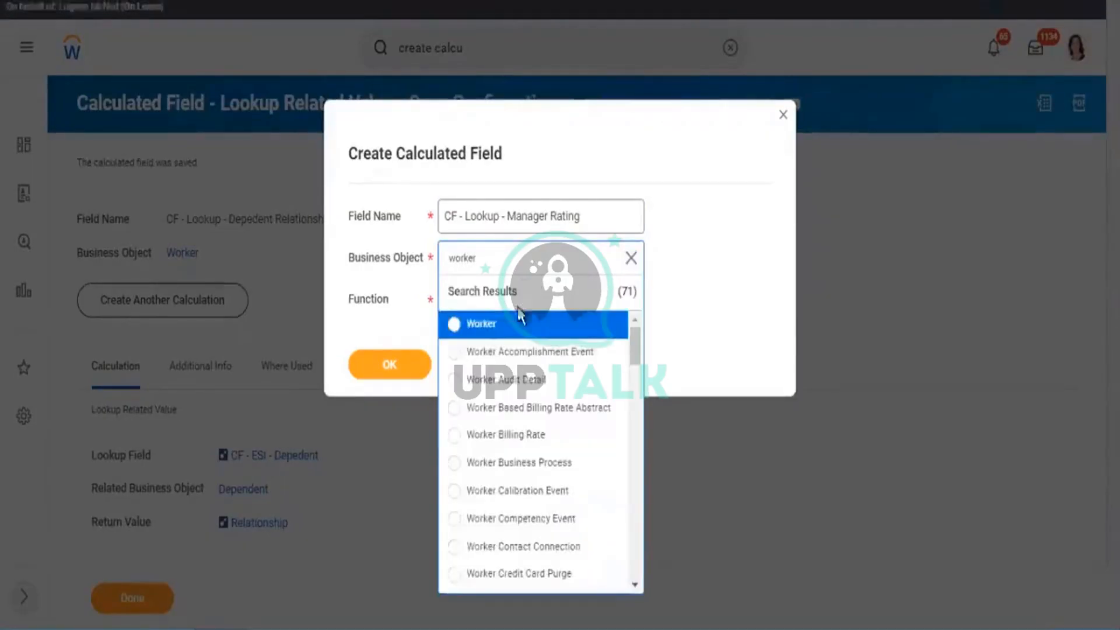
click(504, 336)
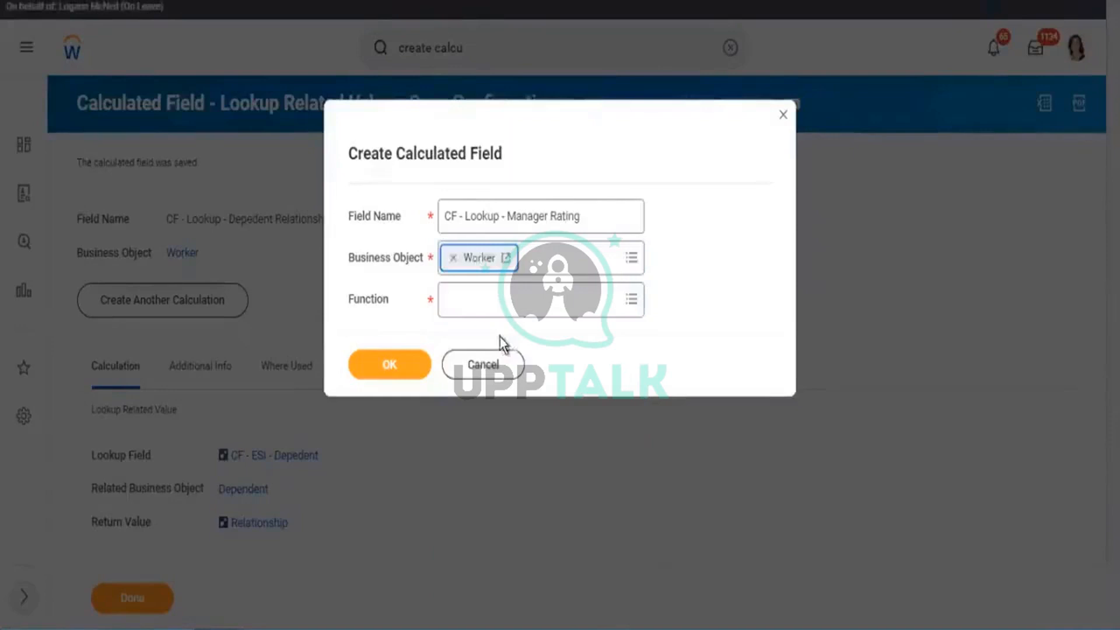
click(490, 298)
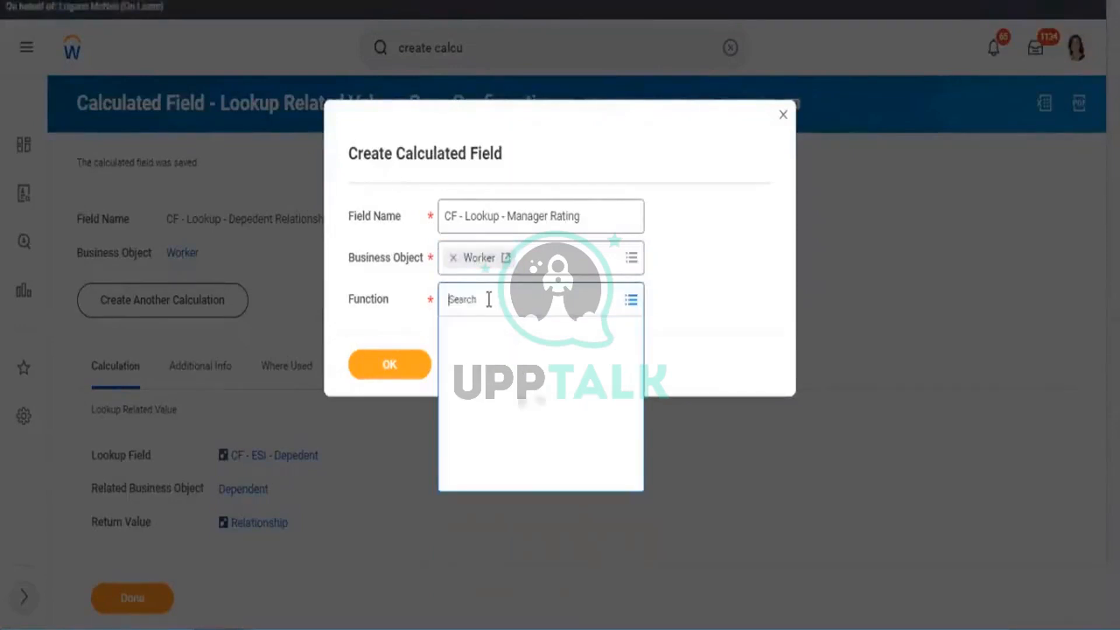
text(lookup)
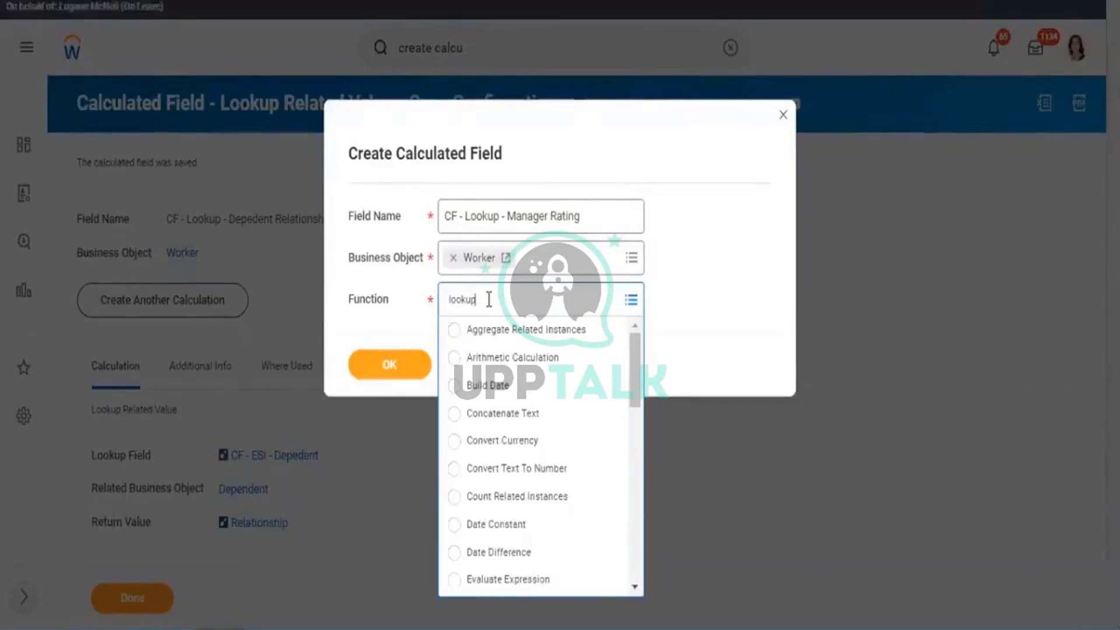
key(Return)
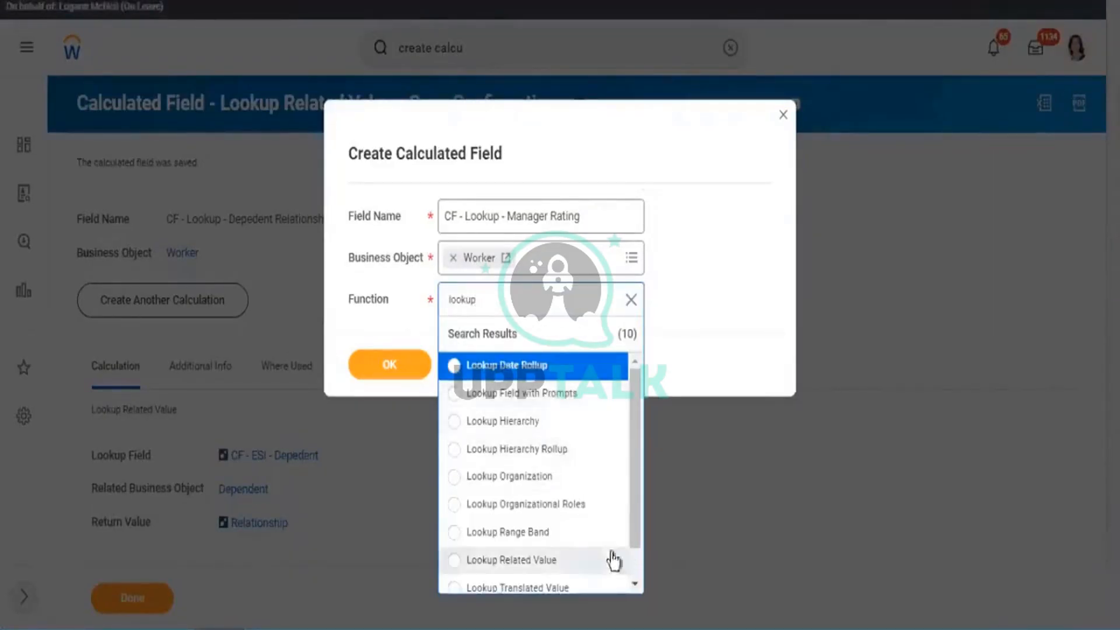
click(512, 560)
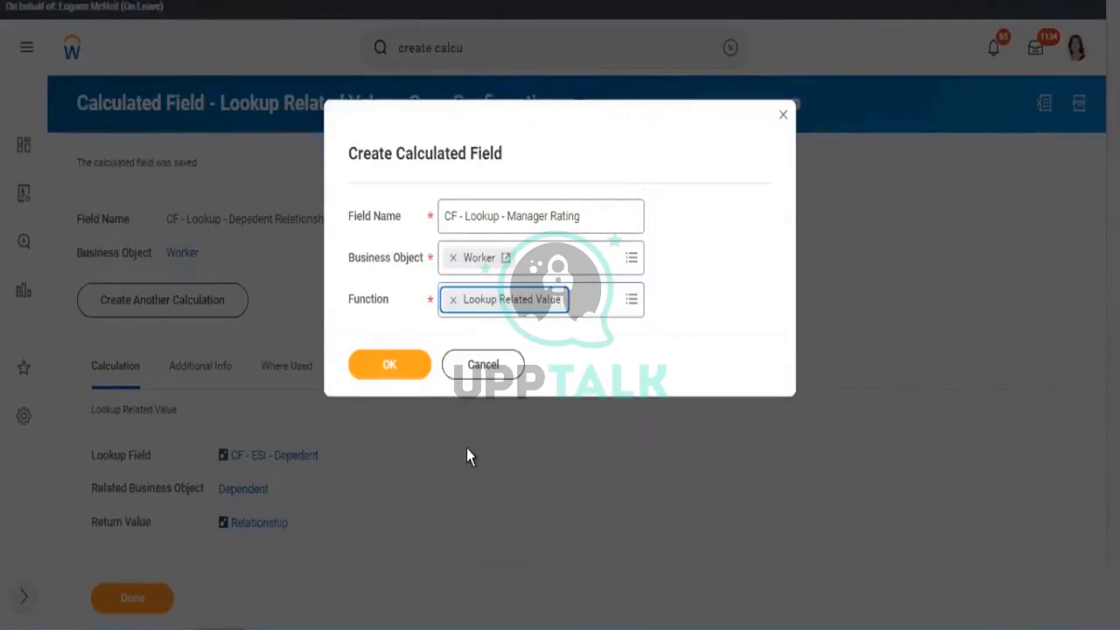
click(397, 375)
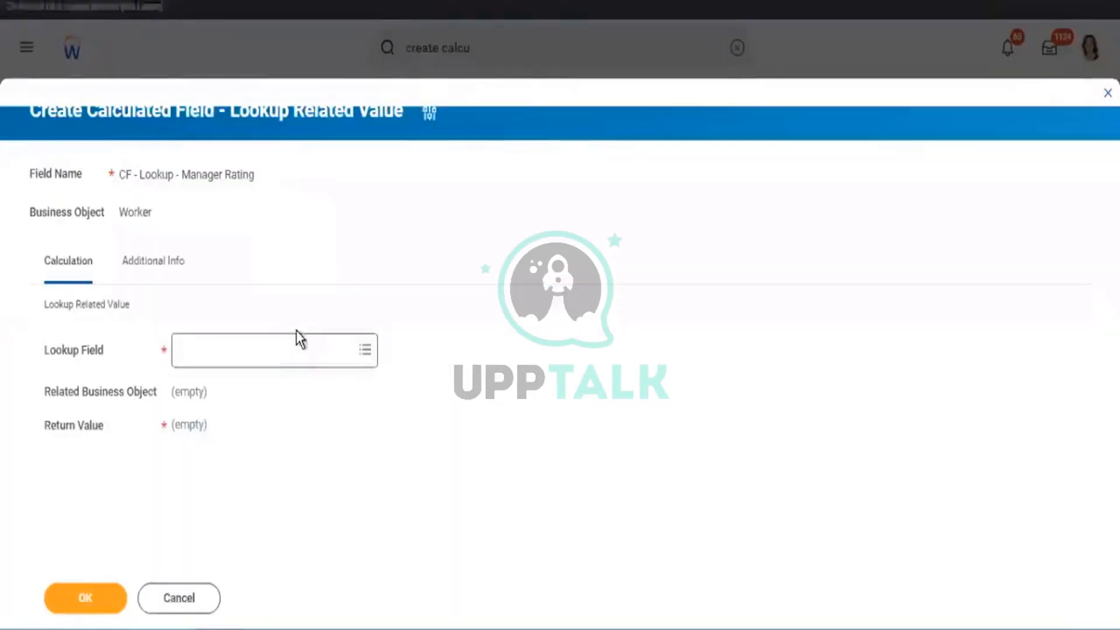
Step: Set the calculated field's lookup field to Employee Mid Year Review
click(295, 348)
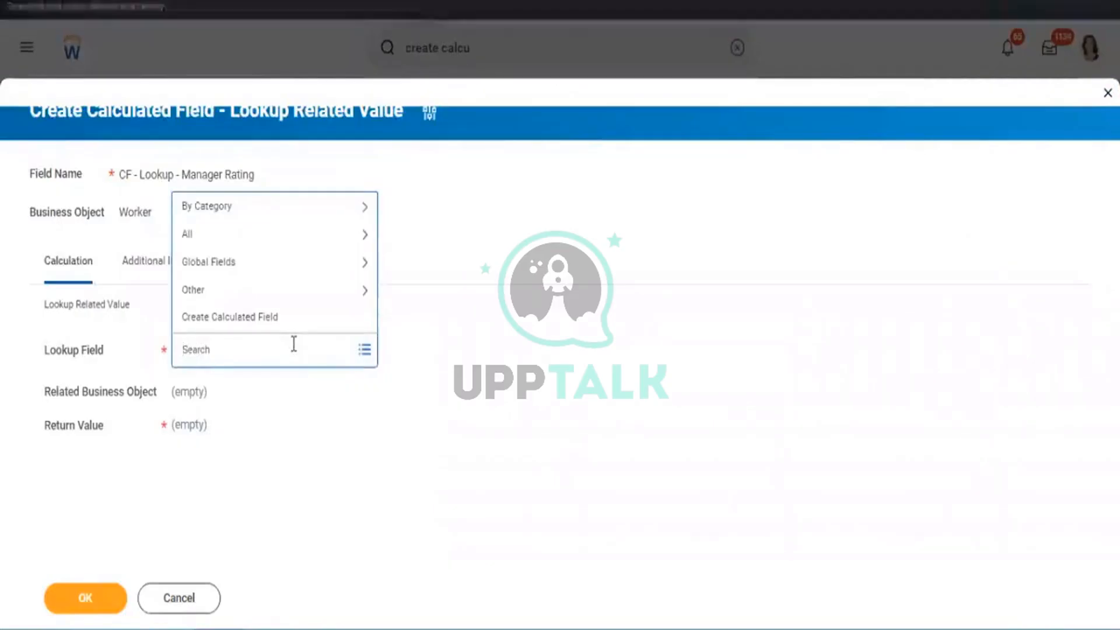
text(employee )
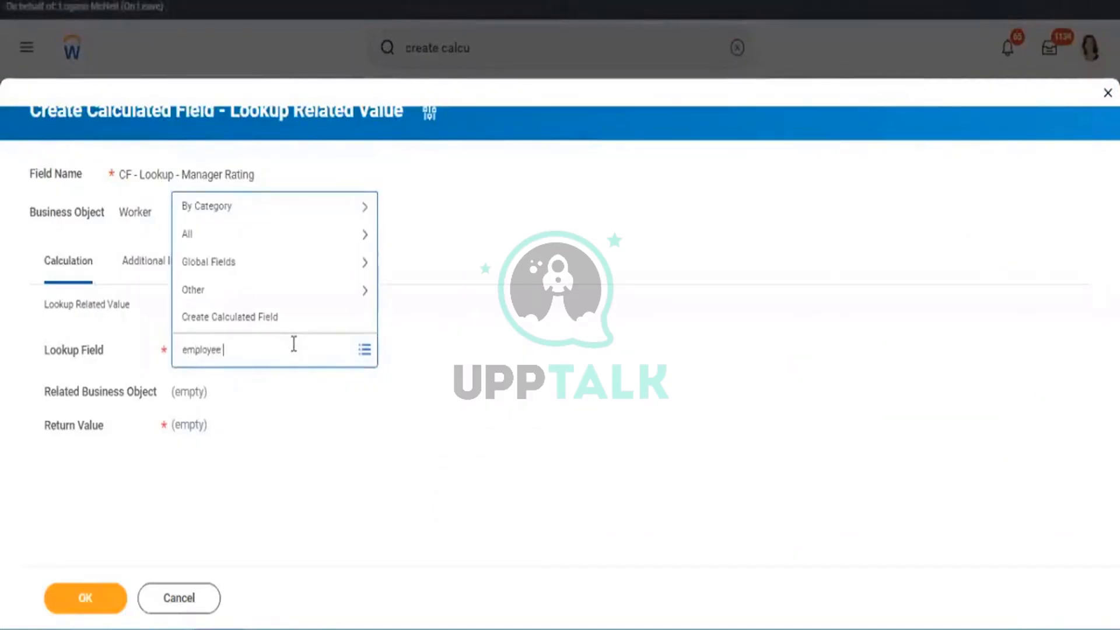
text(review)
key(Return)
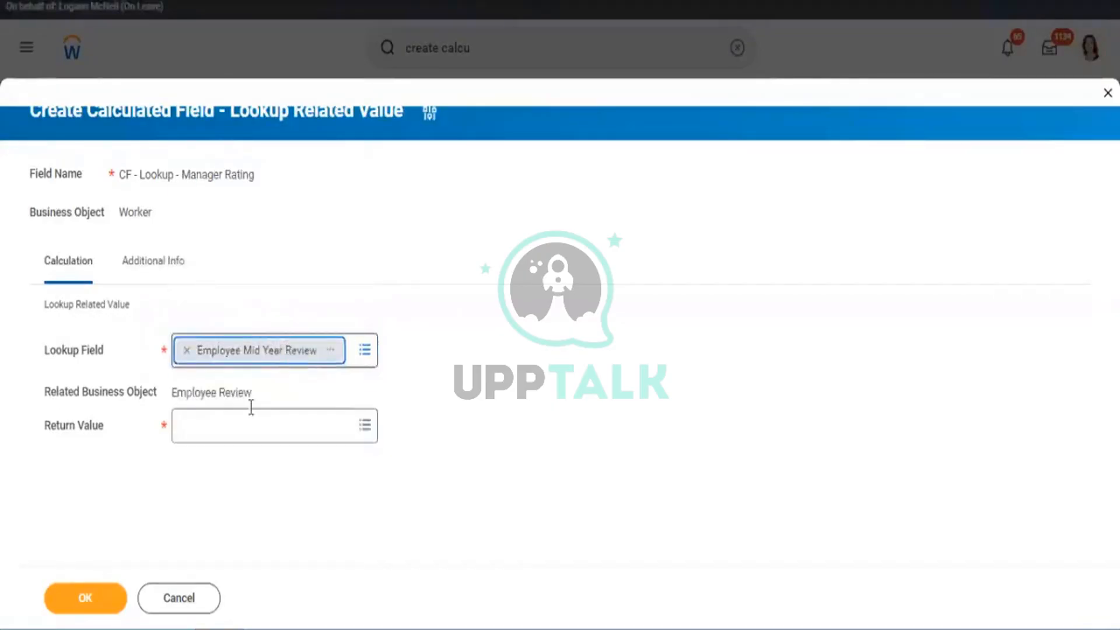
Step: Set the return value to Overall Rating - Manager and save the calculated field
click(222, 428)
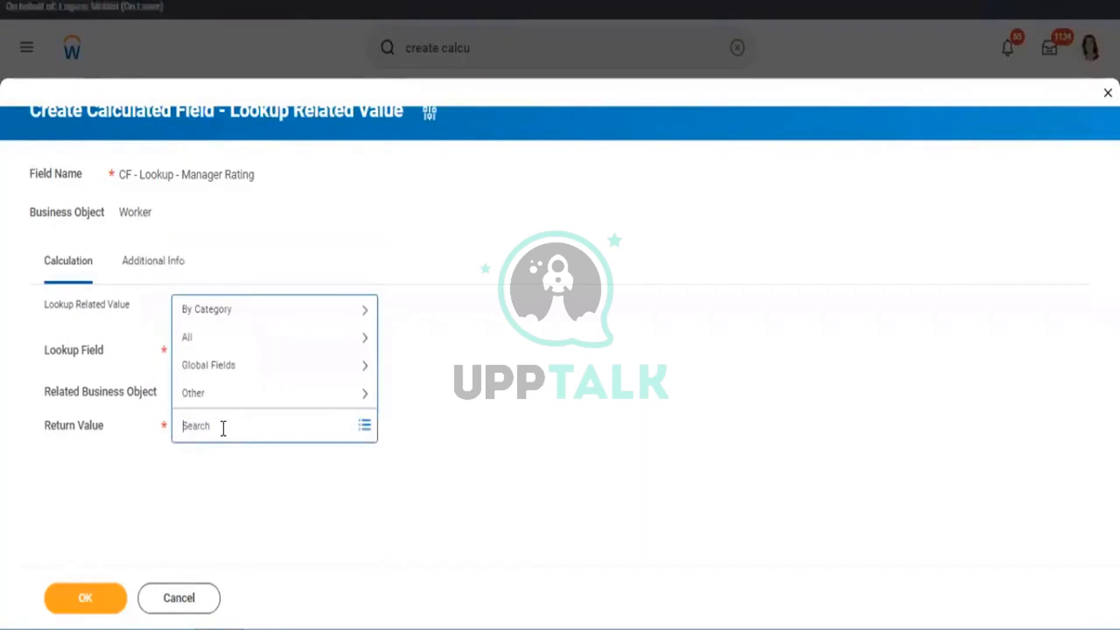
text(manager)
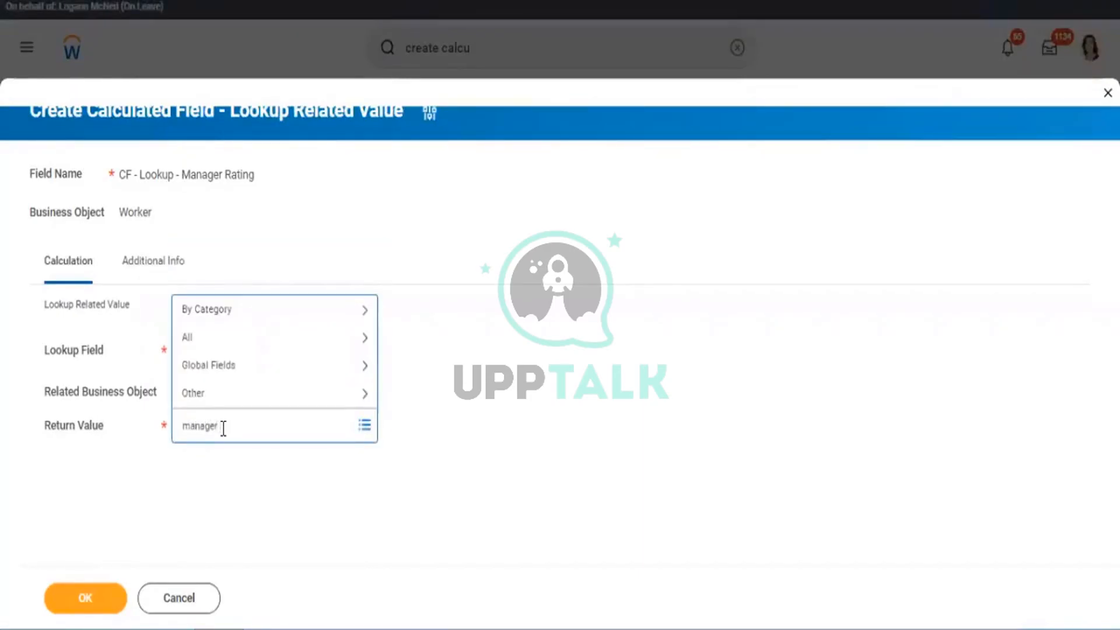
text( rat)
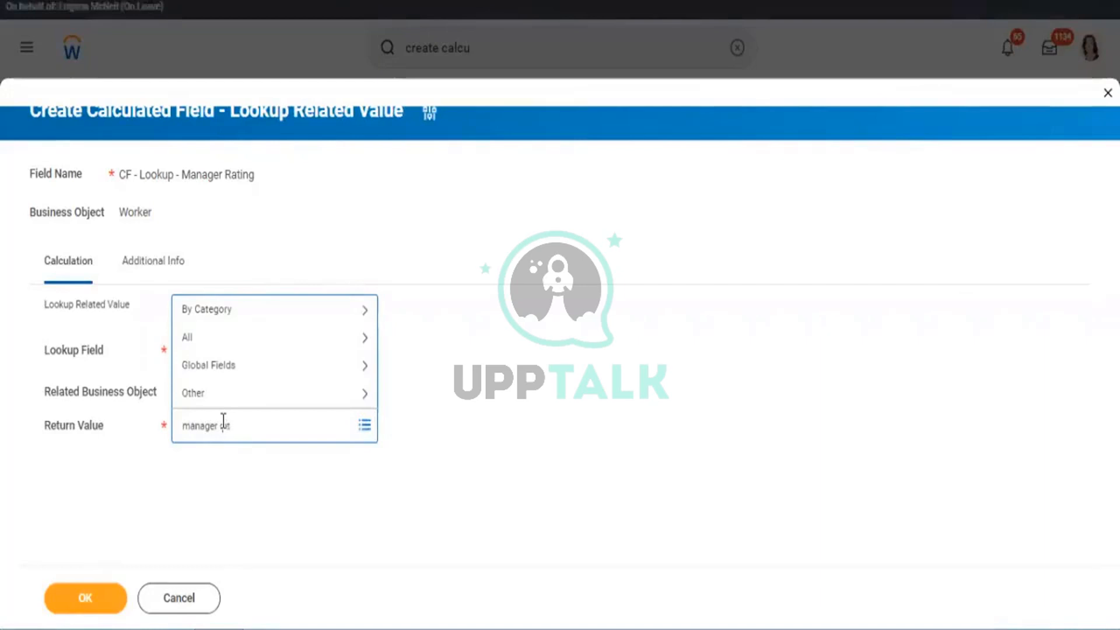
click(223, 424)
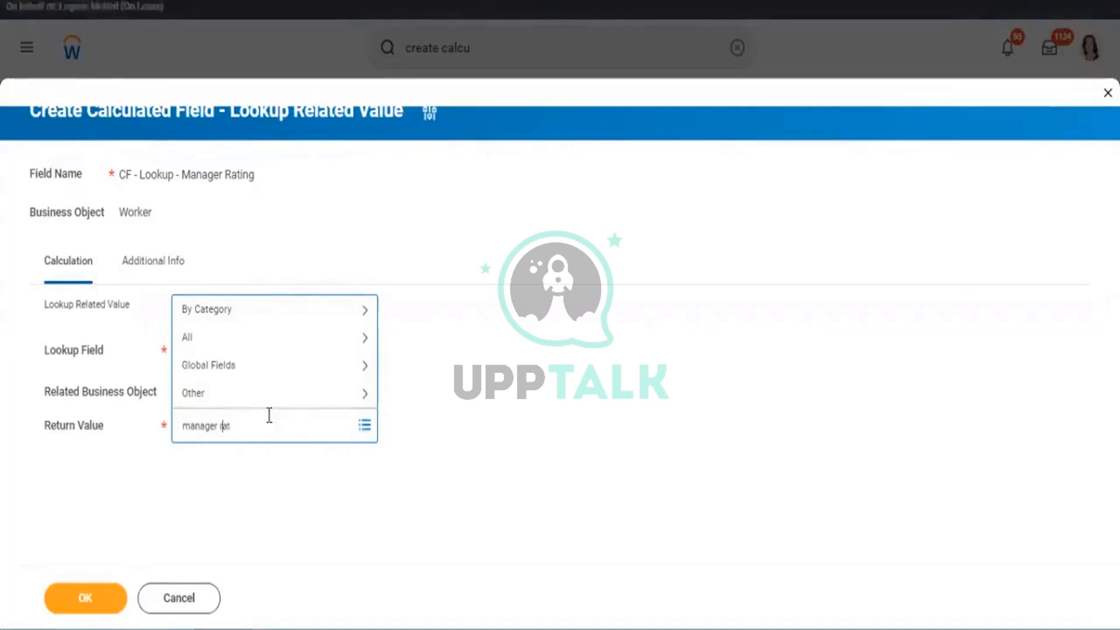
key(End)
text(ing)
key(Return)
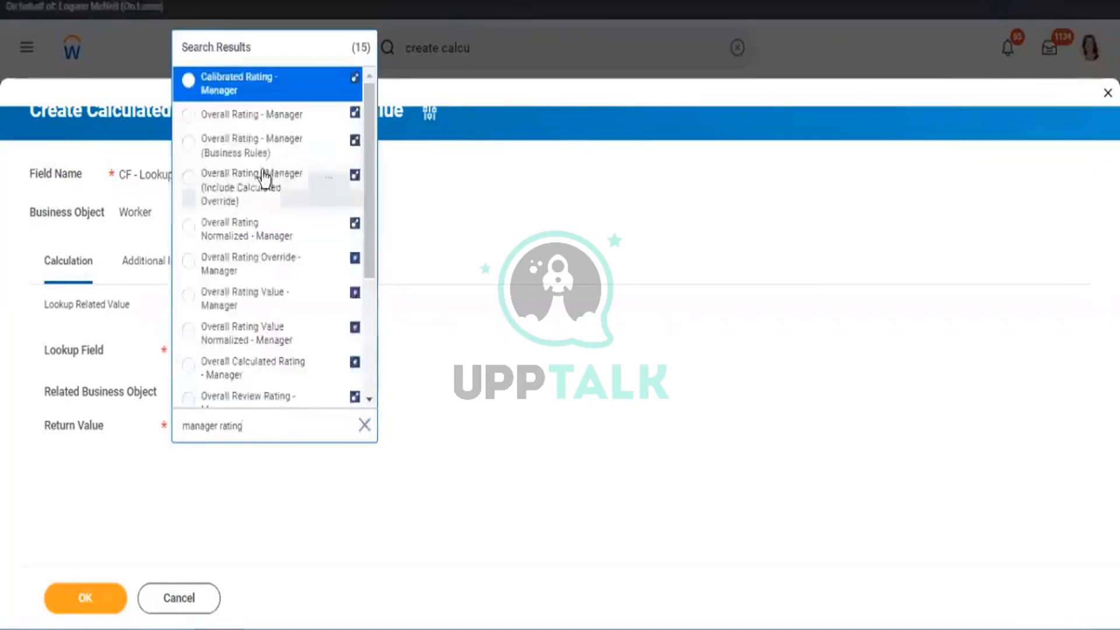
click(254, 113)
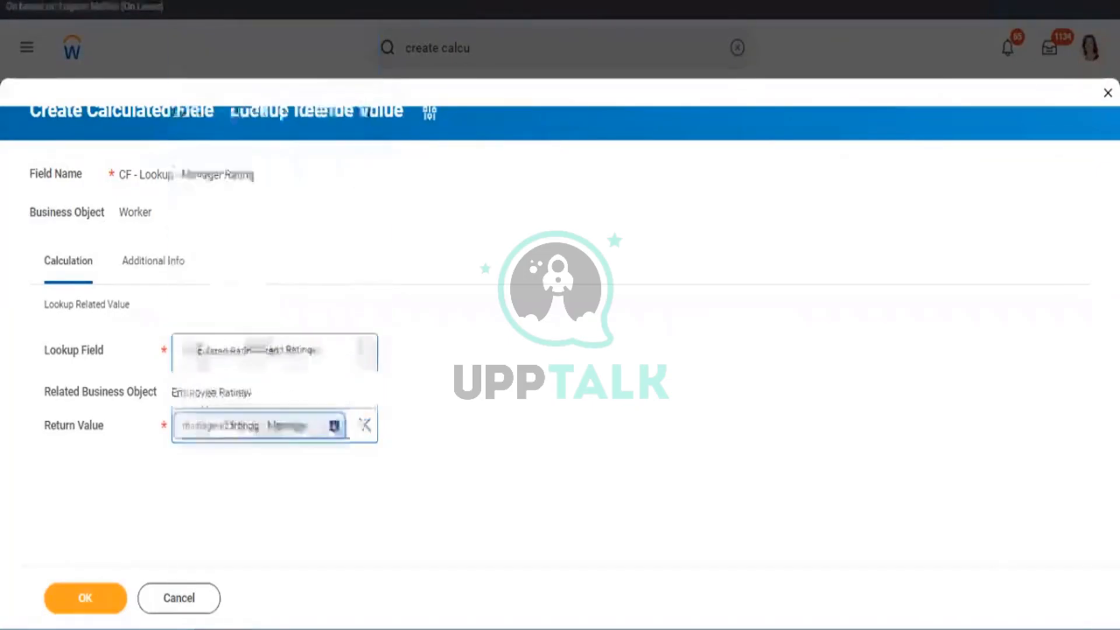
click(95, 599)
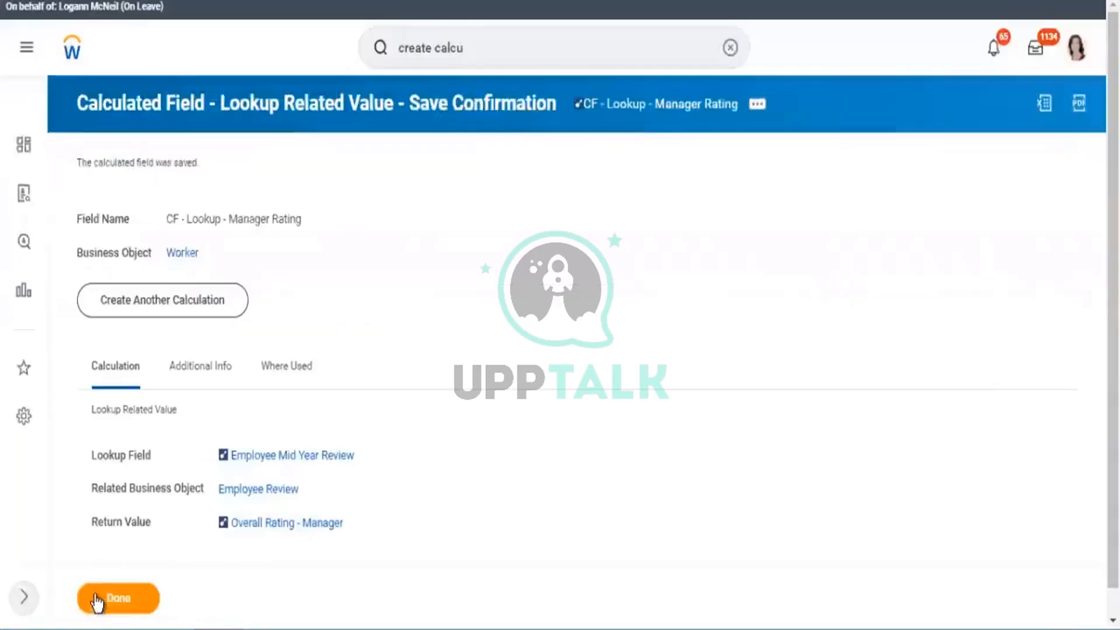
Step: Copy the new calculated field's name and return to the report's column definitions in the other browser tab
right_click(625, 112)
click(657, 174)
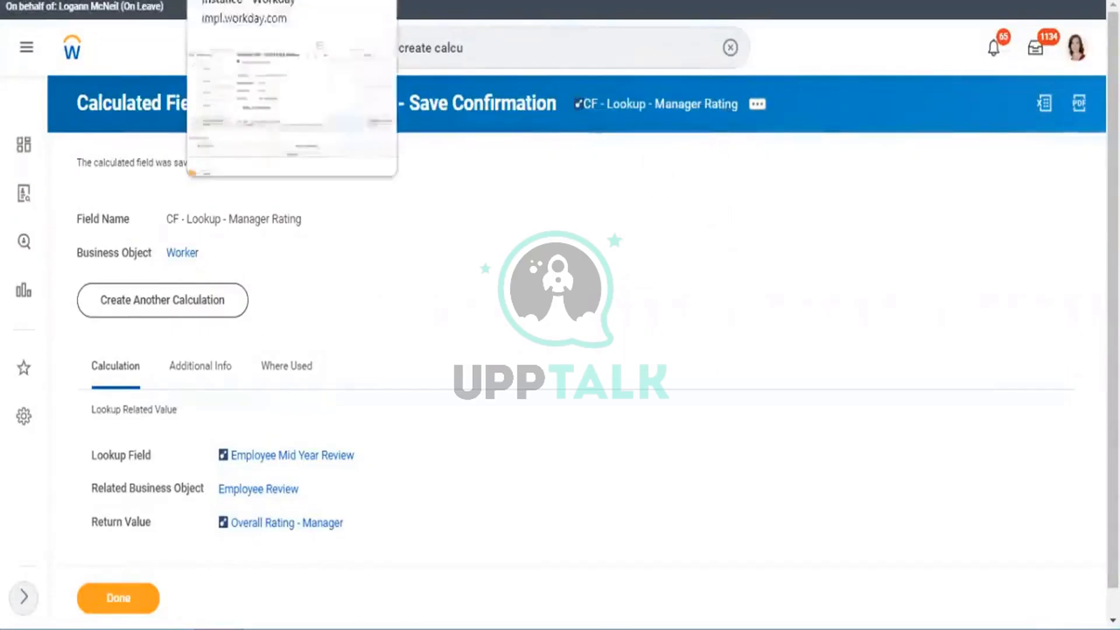
click(263, 0)
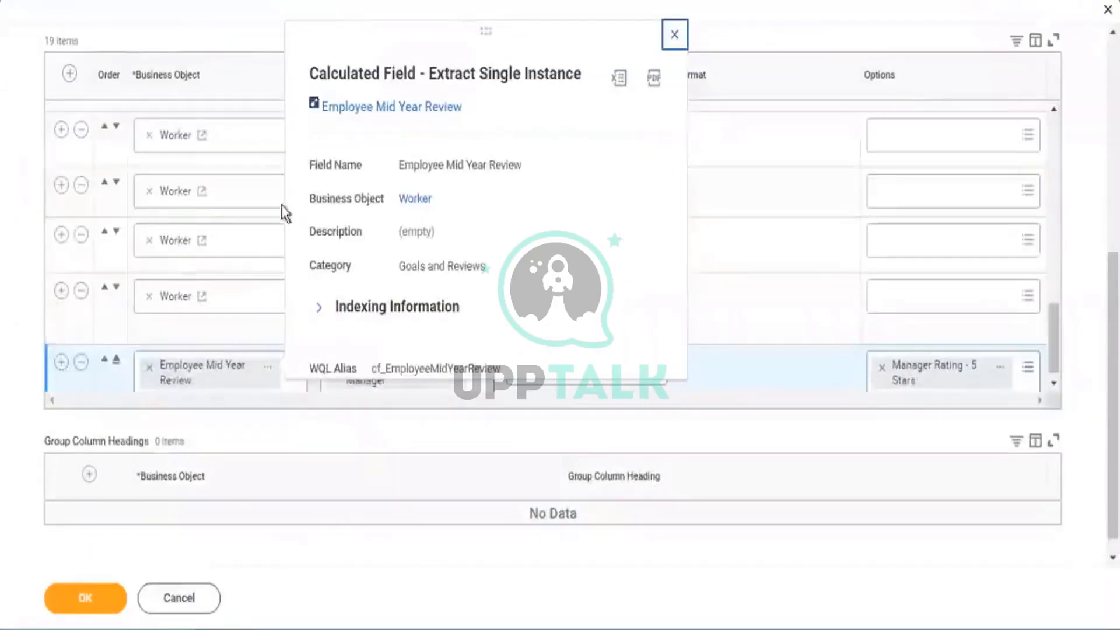
Step: Change the last report column's business object to Worker and its field to CF - Lookup - Manager Rating
click(1055, 384)
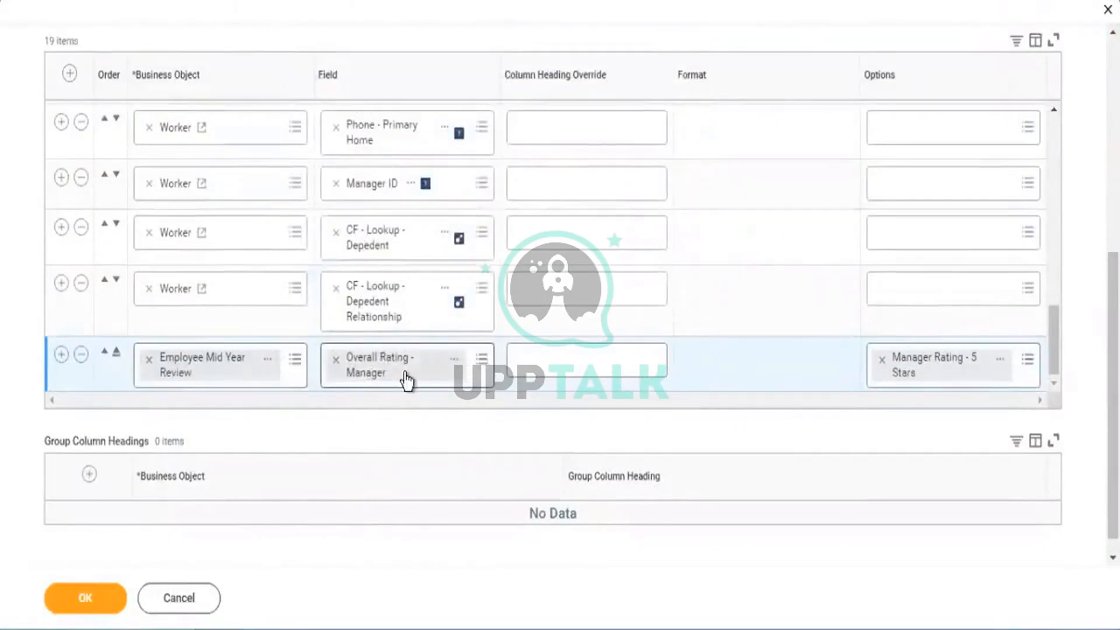
click(149, 359)
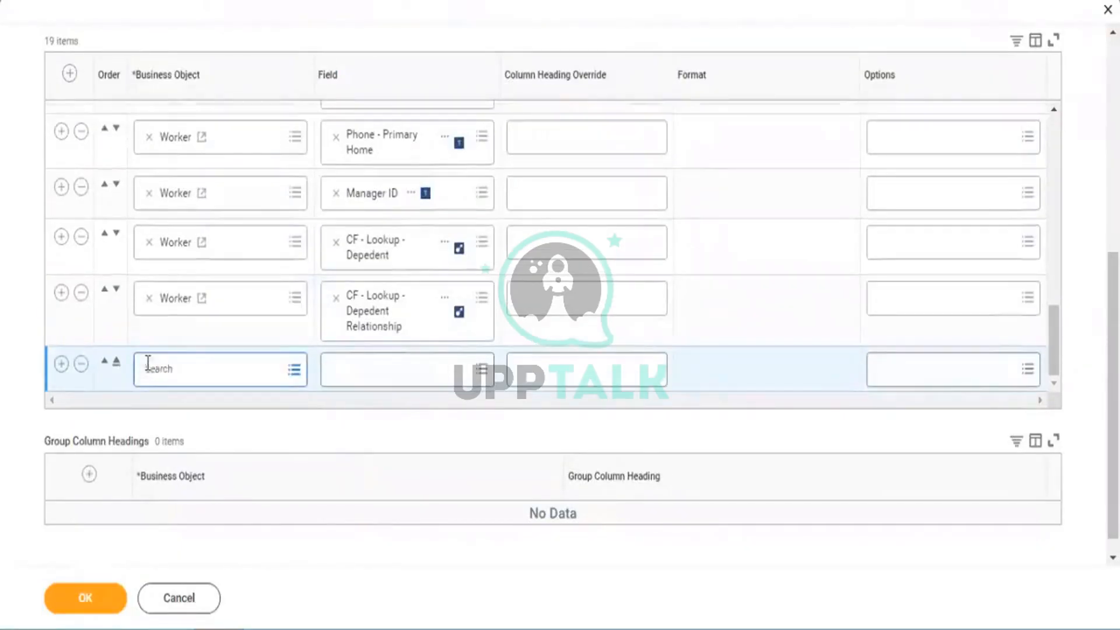
text(Worker)
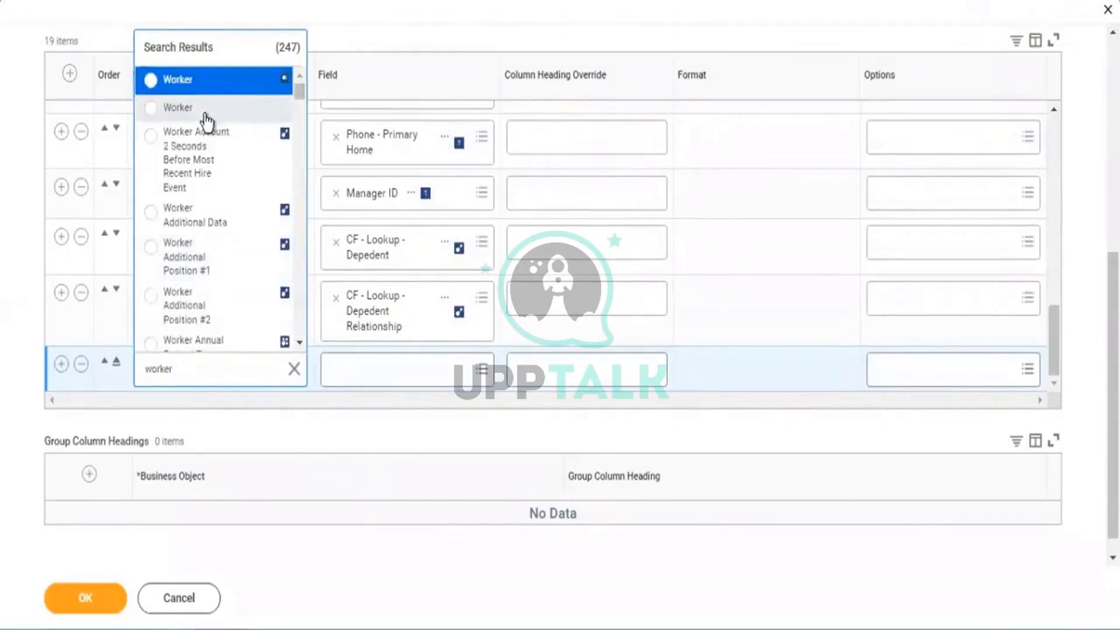
click(206, 121)
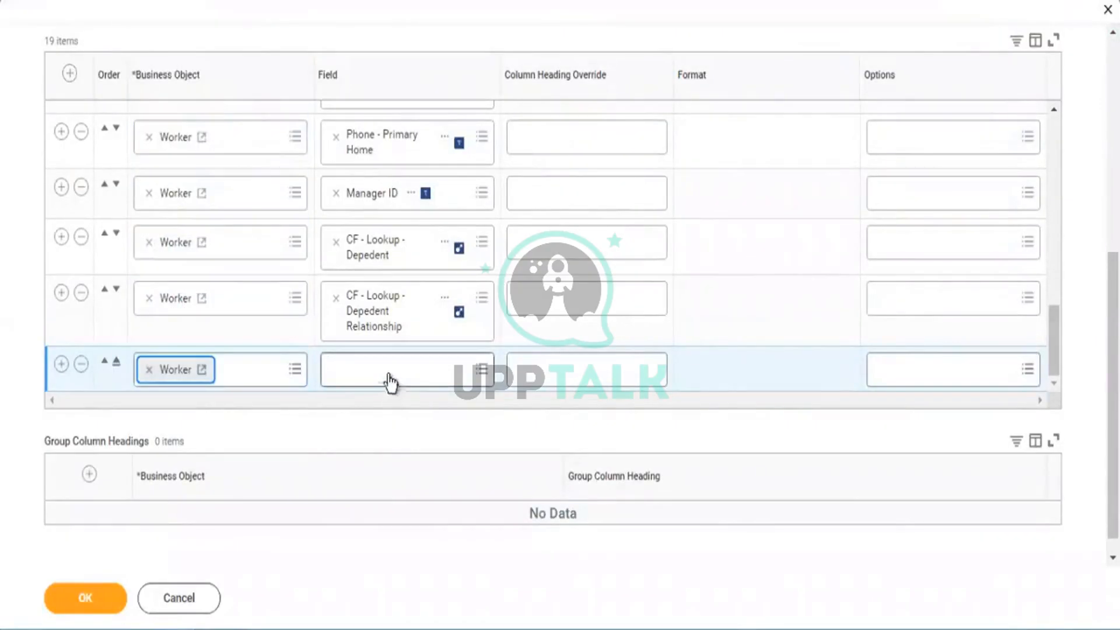
click(390, 374)
key(ctrl+v)
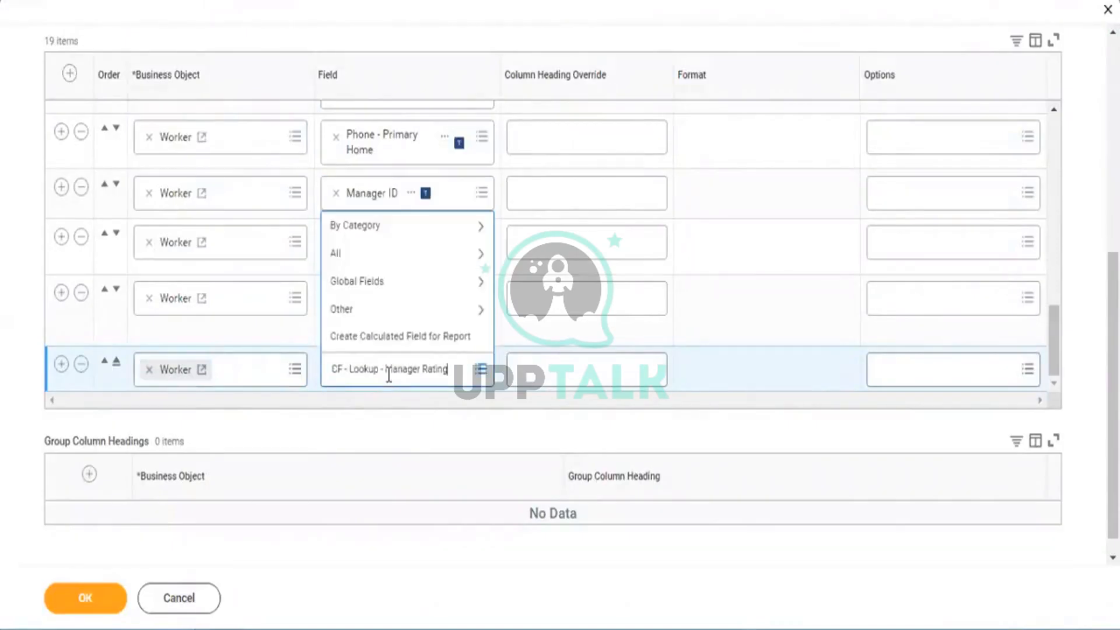
key(Return)
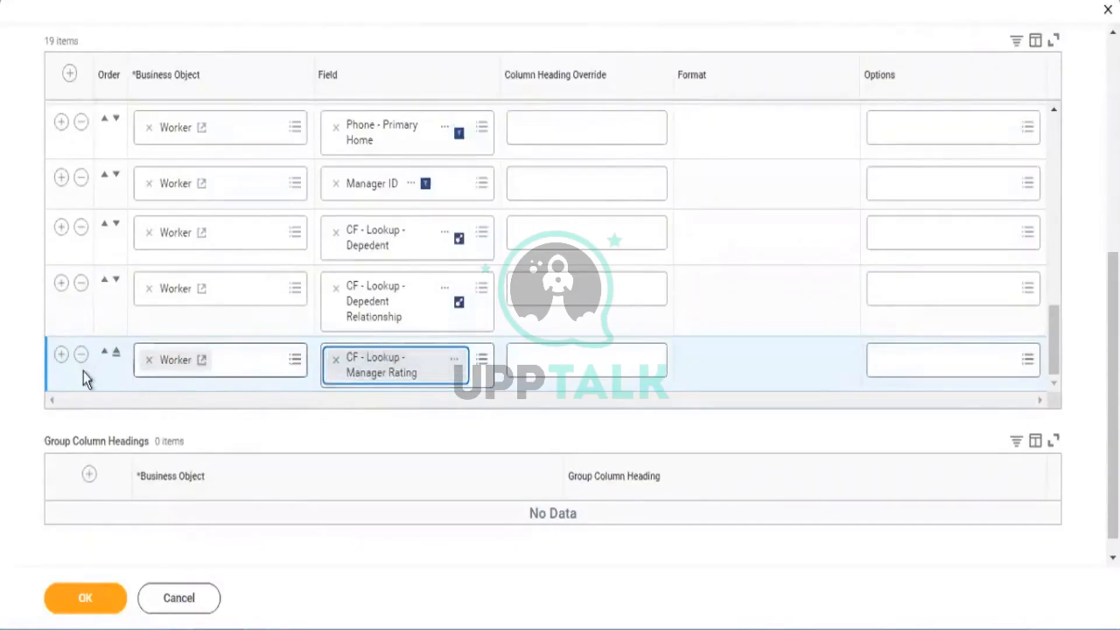
Step: Add a new column row at the end of the report and set its business object to Employee Mid Year Review
click(61, 354)
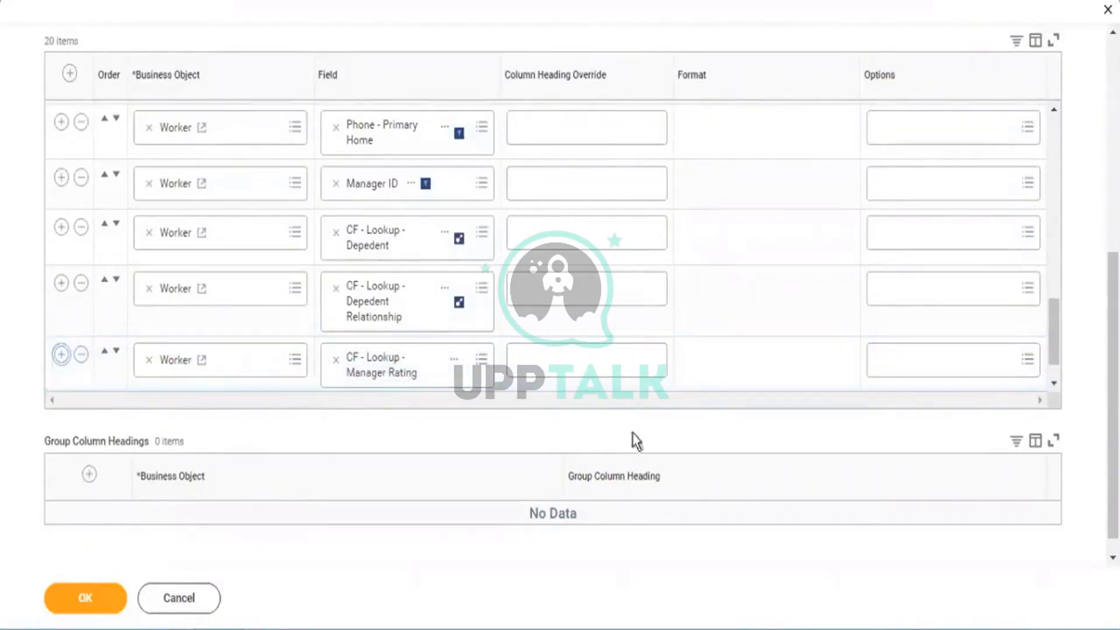
drag(1053, 323, 1057, 371)
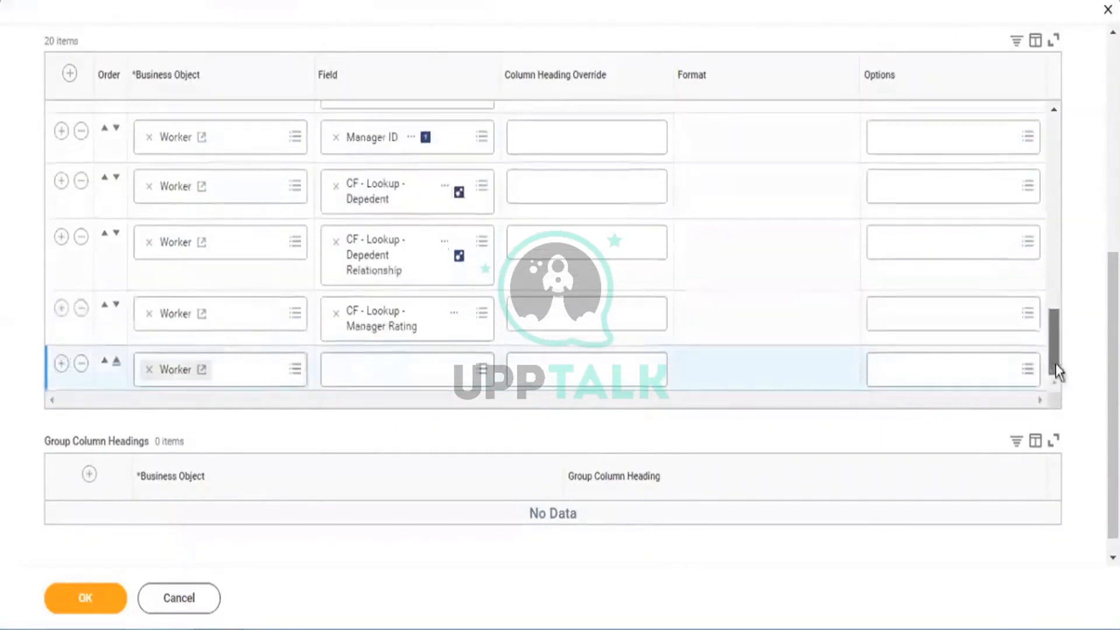
click(149, 372)
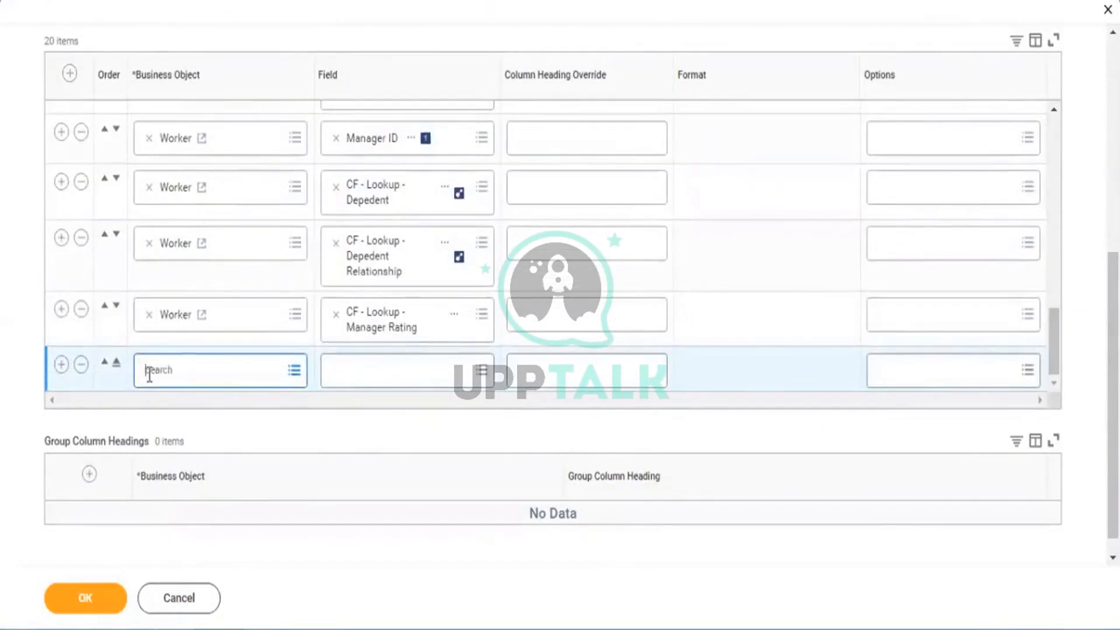
text(employee)
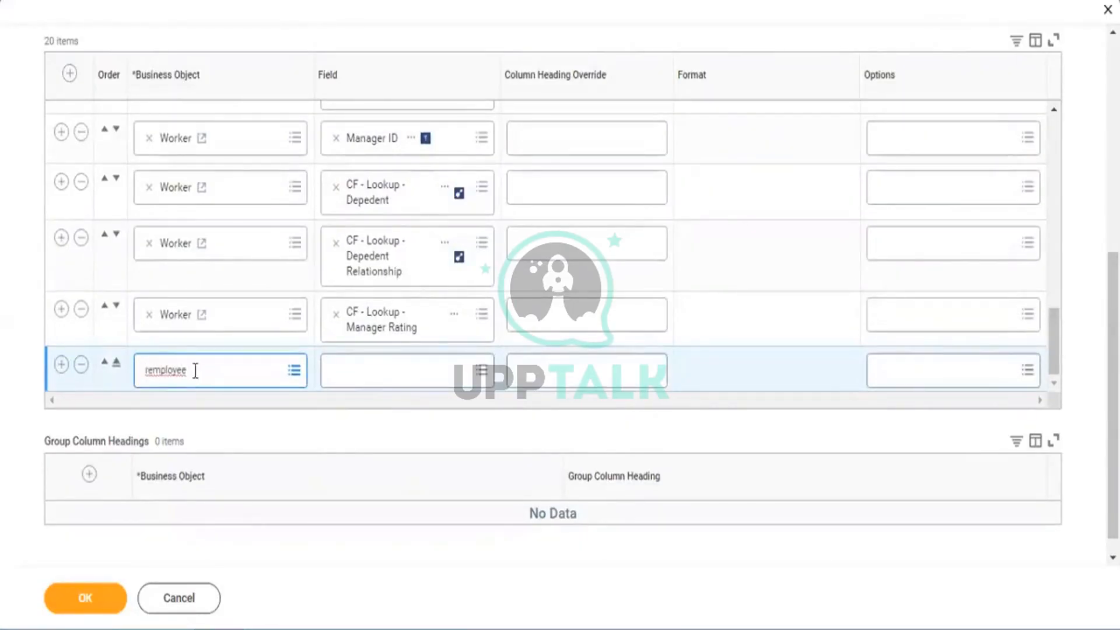
click(151, 370)
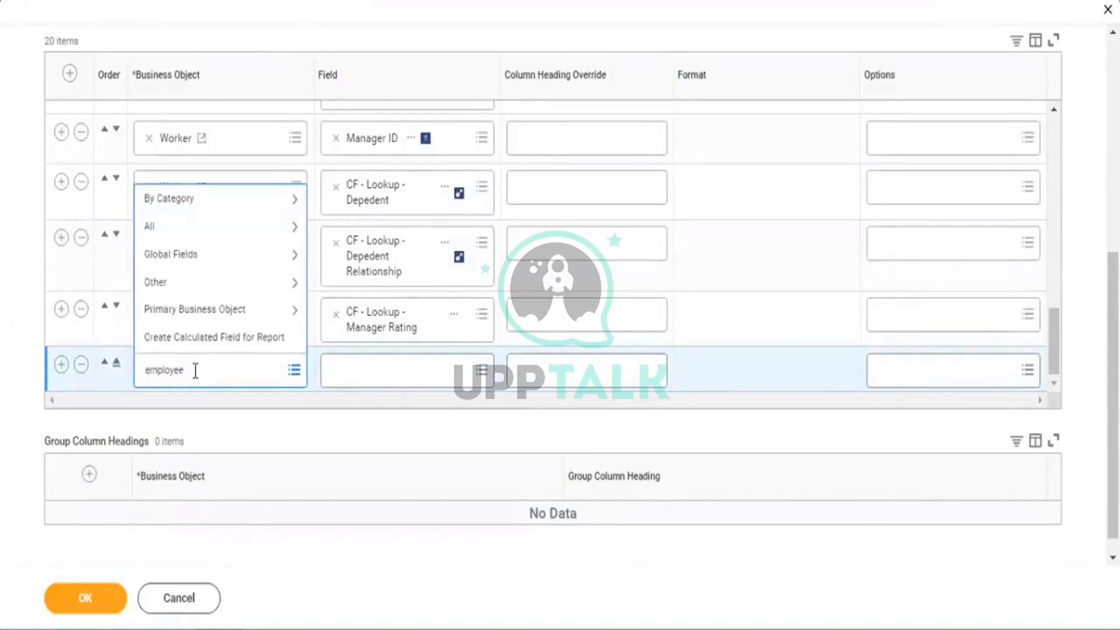
text(review)
key(Return)
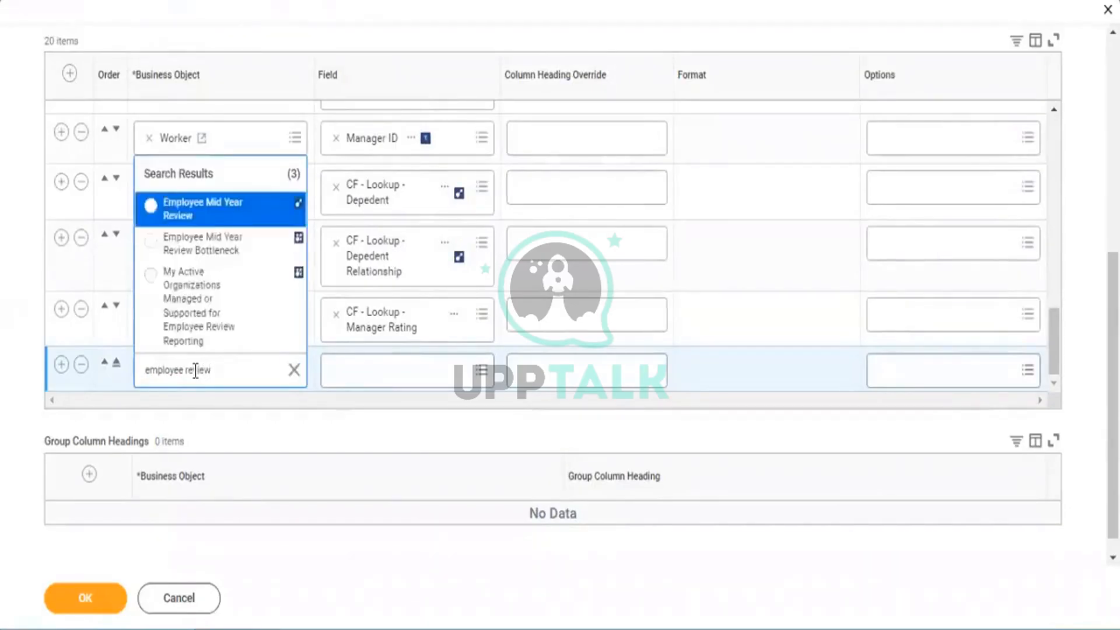
click(202, 210)
click(371, 373)
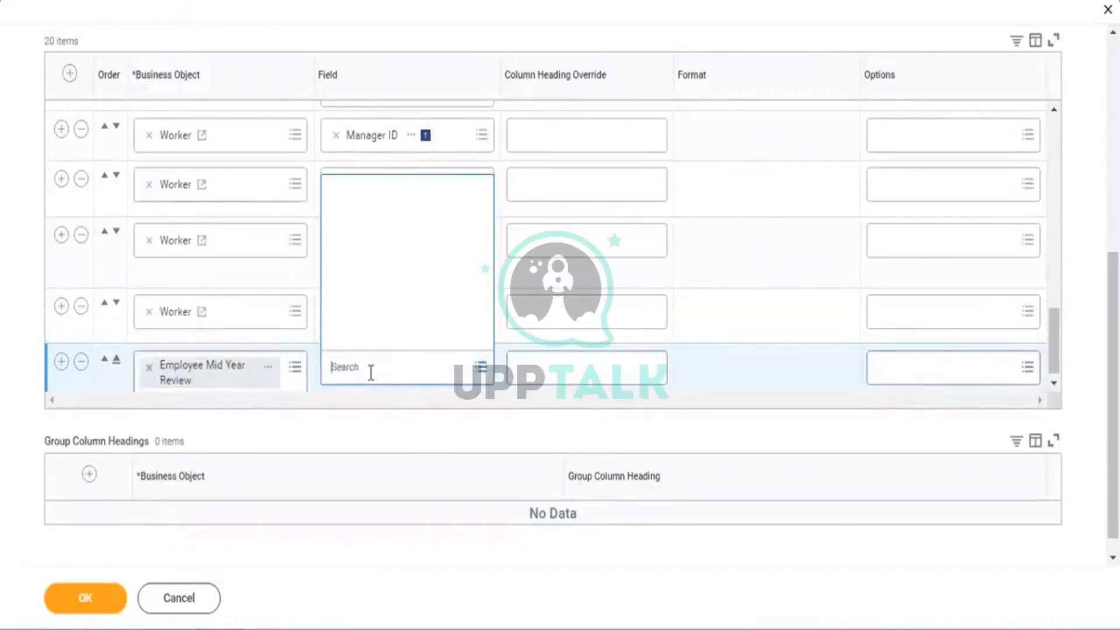
text(Ove)
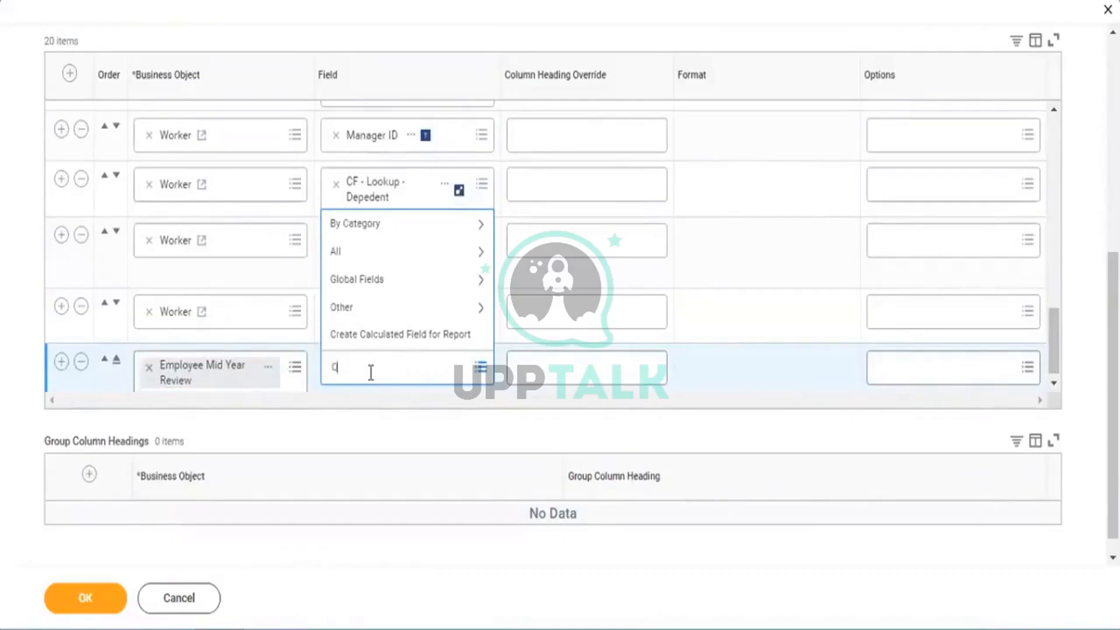
text(rall)
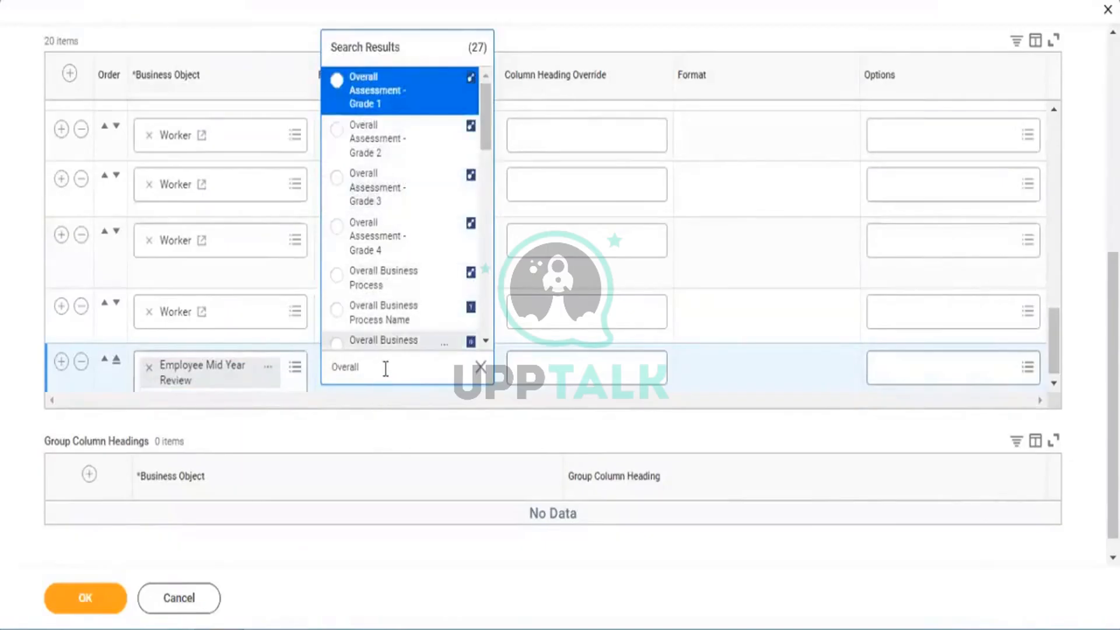
text(r)
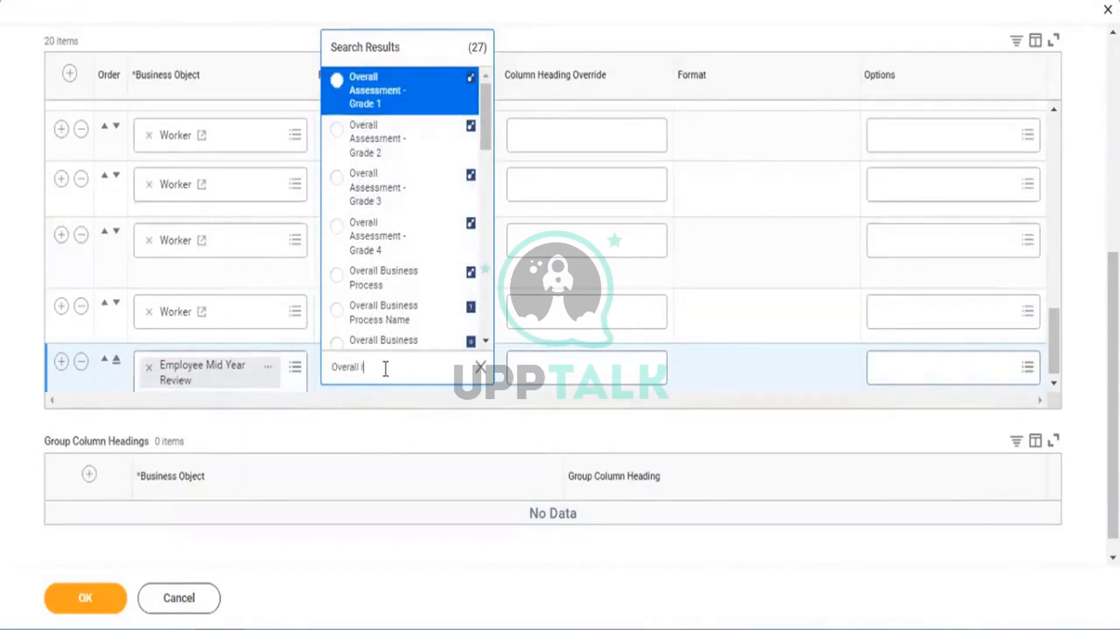
text(atin)
text(g)
key(Return)
click(385, 369)
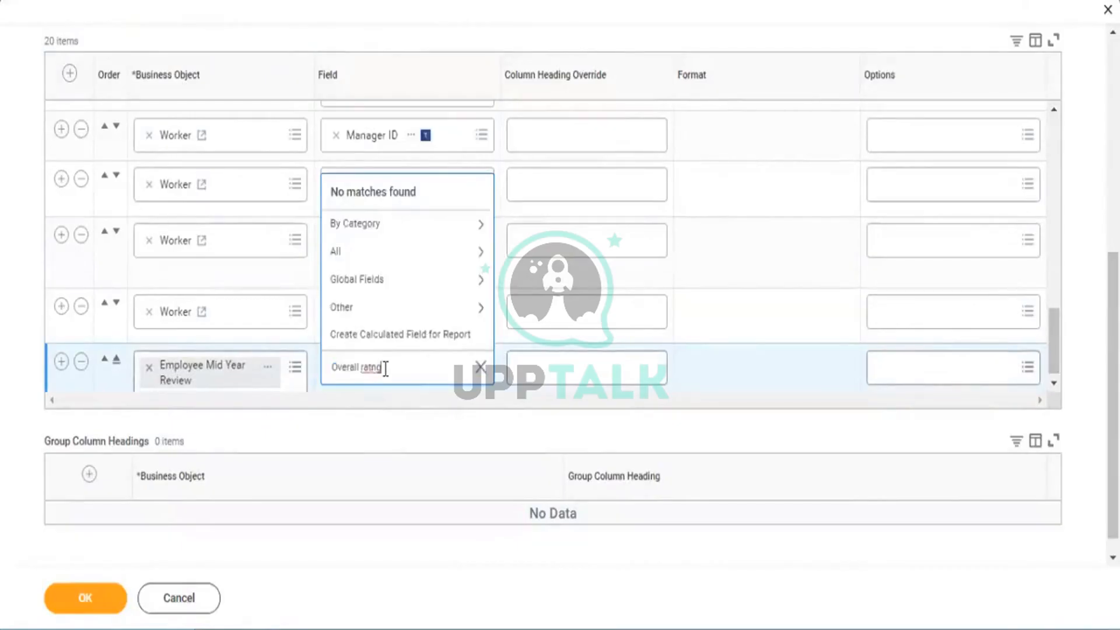
key(BackSpace)
key(BackSpace)
key(BackSpace)
key(BackSpace)
key(BackSpace)
key(BackSpace)
key(BackSpace)
key(BackSpace)
key(BackSpace)
key(BackSpace)
key(BackSpace)
key(BackSpace)
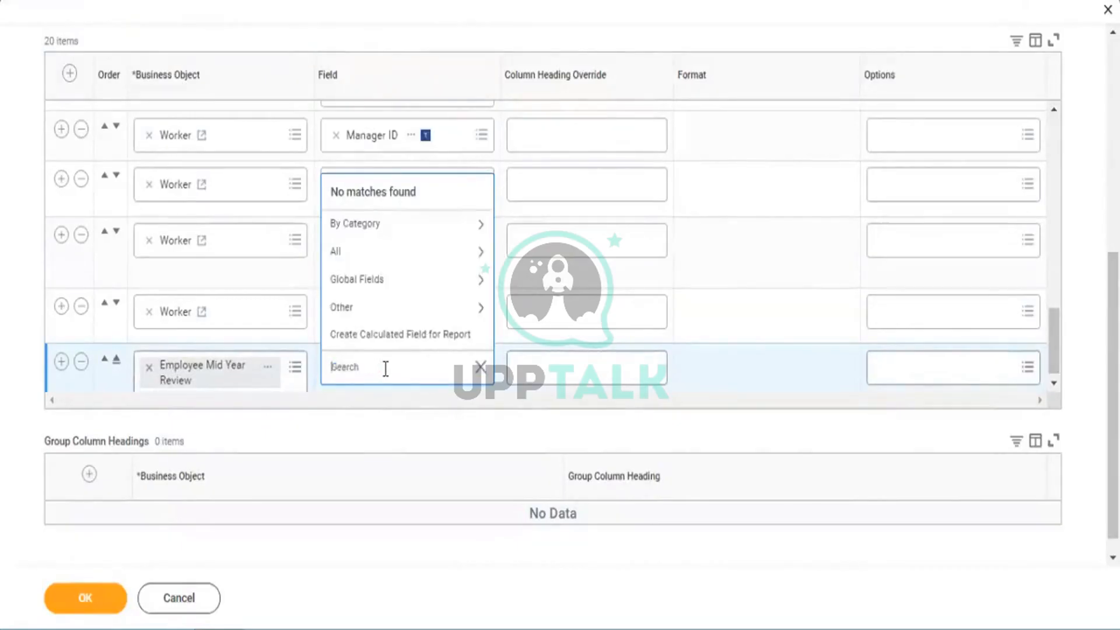
Step: Search the new row's fields for "rating" and set the field to Overall Rating - Manager
text(rating)
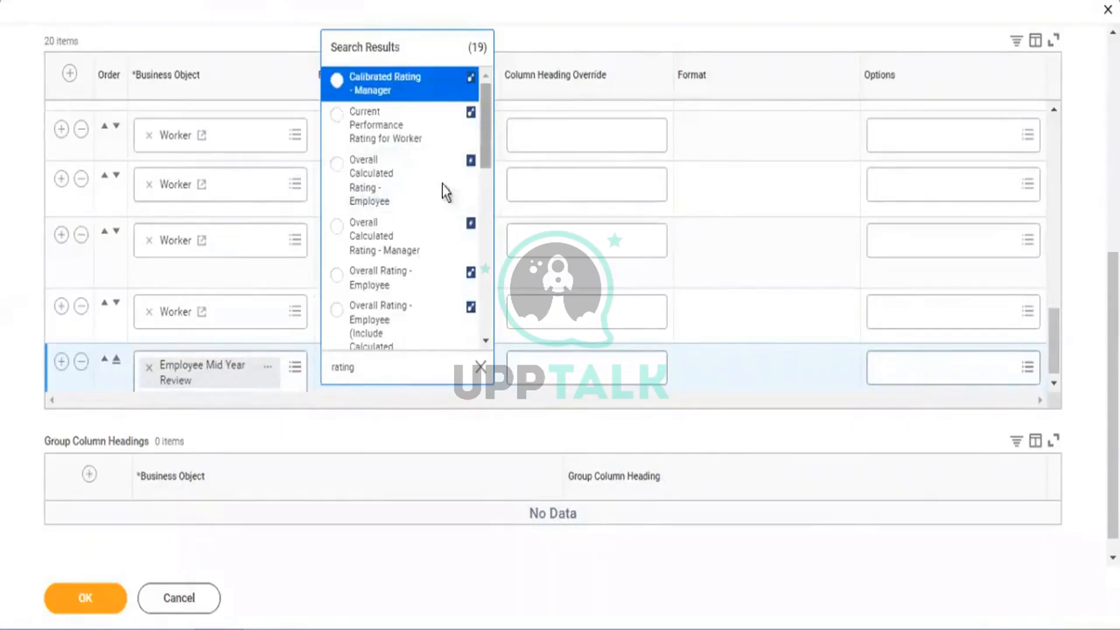
drag(483, 127, 481, 162)
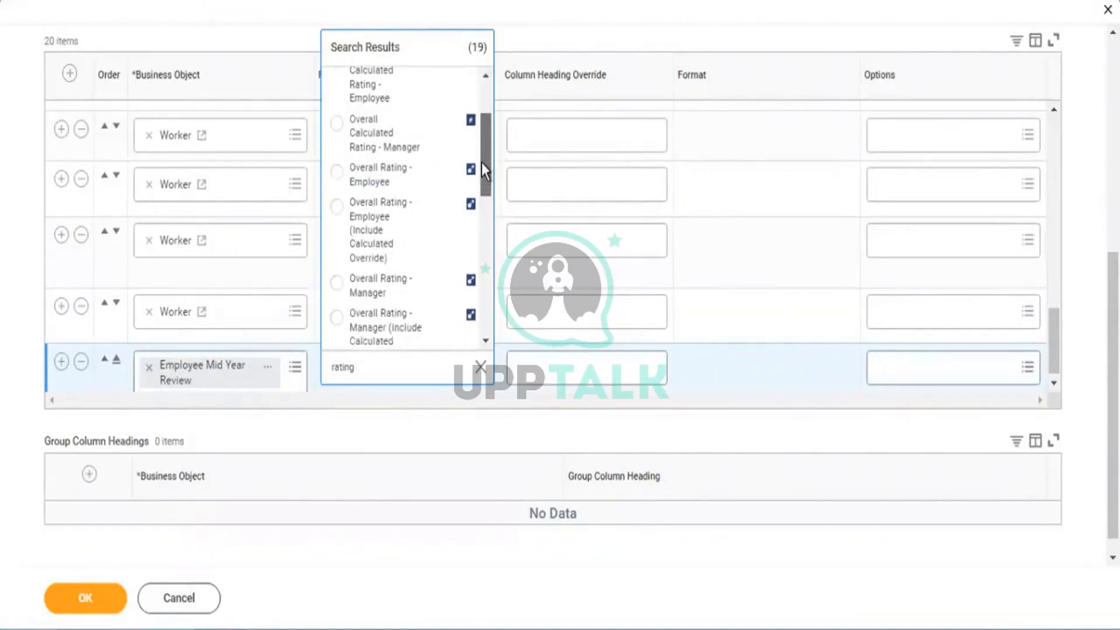
click(400, 280)
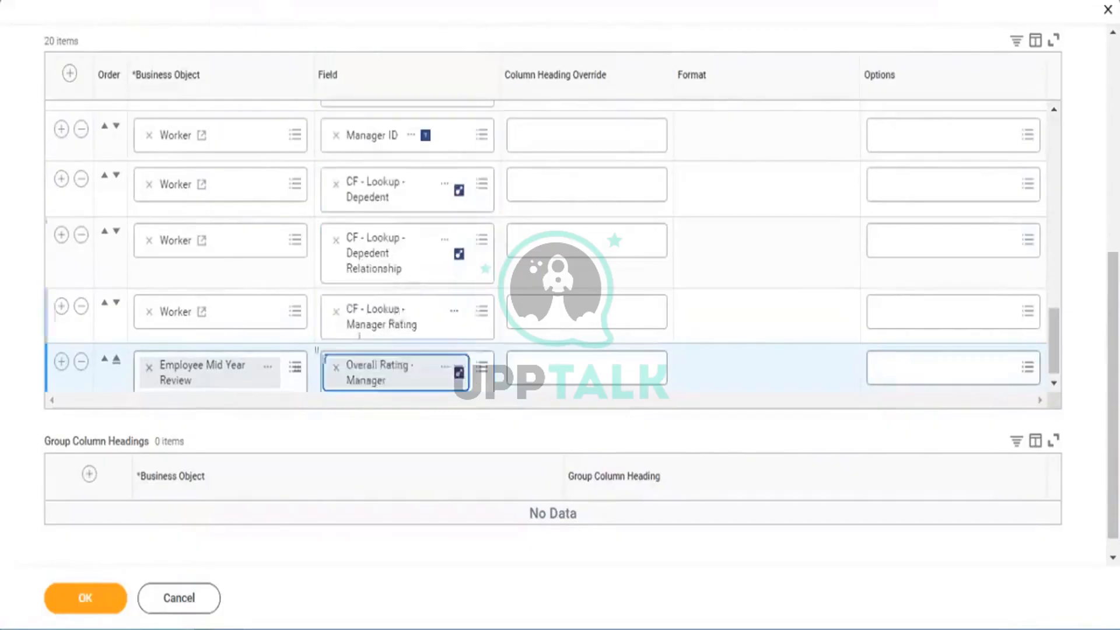
Step: Save the column changes, run the report and view the Manager Rating columns at the end of the results
click(97, 614)
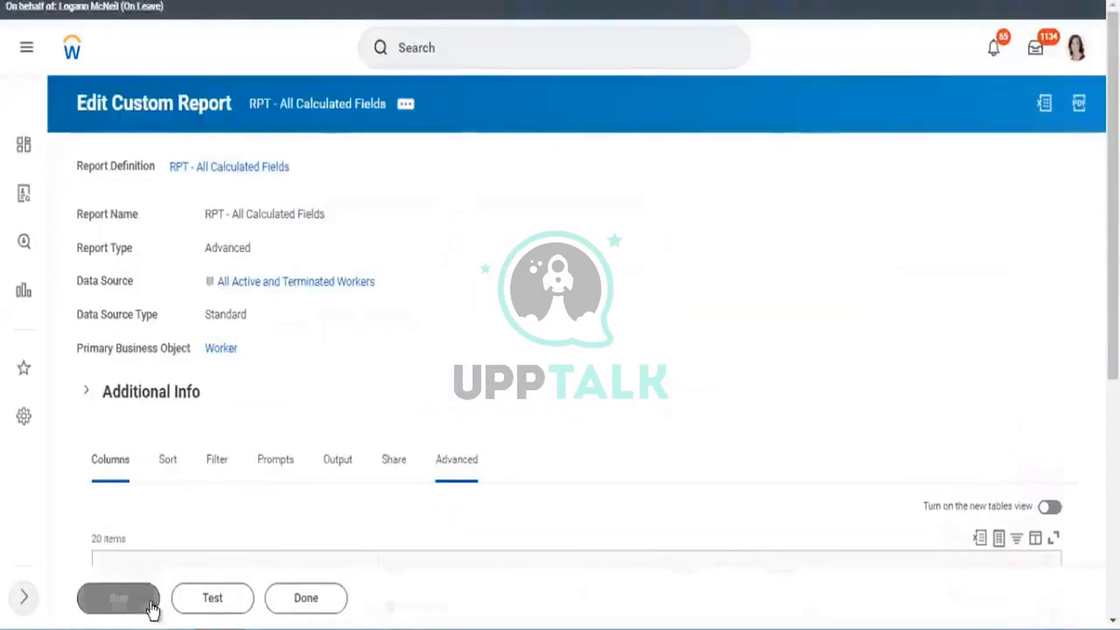
click(140, 604)
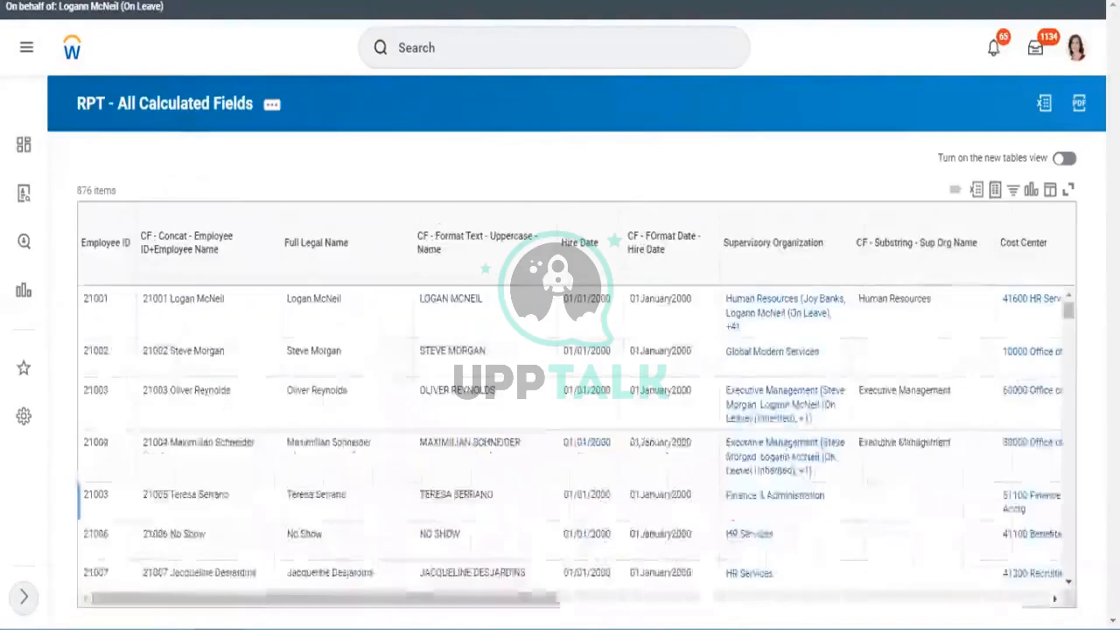
click(1042, 601)
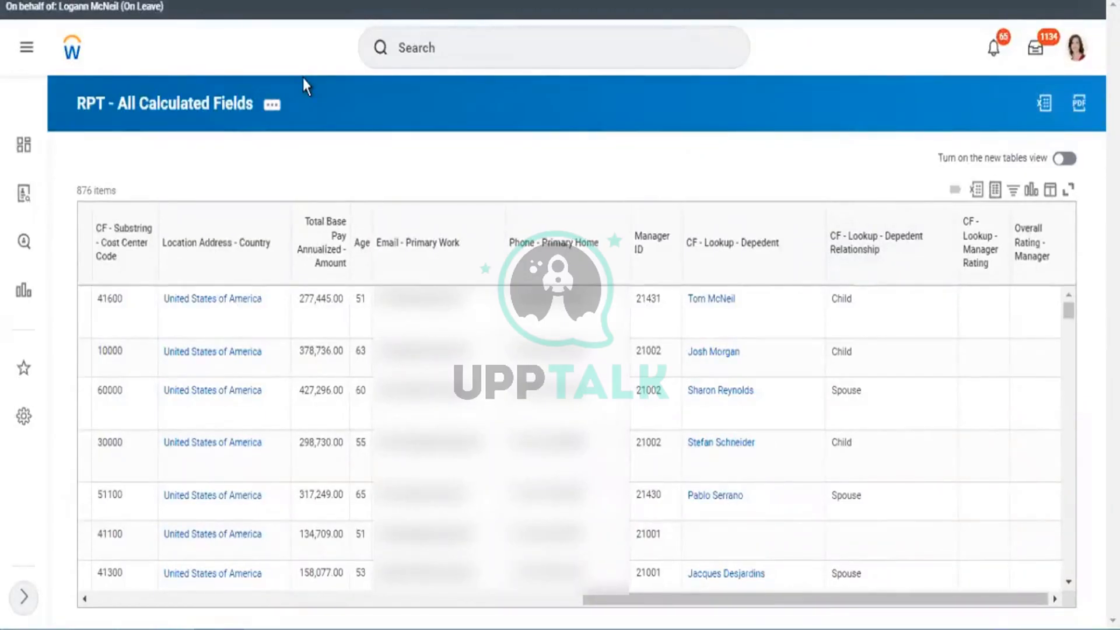
Step: Open the report's definition and inspect the Employee Mid Year Review calculated field used in its last column
click(227, 108)
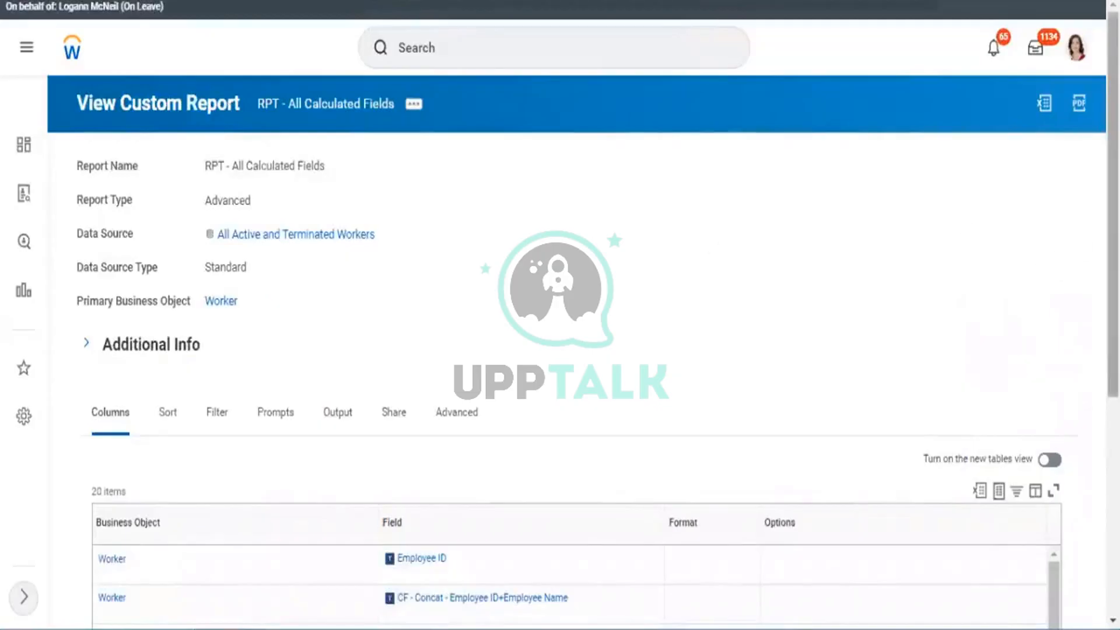
scroll(560, 315, down, 6)
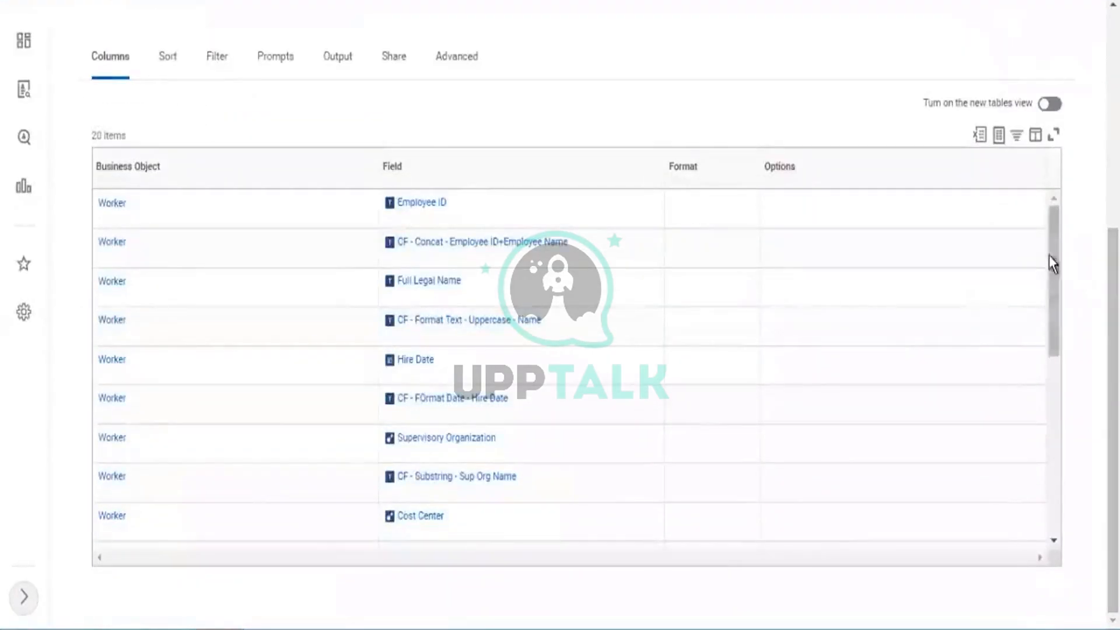
scroll(1052, 466, down, 4)
scroll(1051, 466, down, 4)
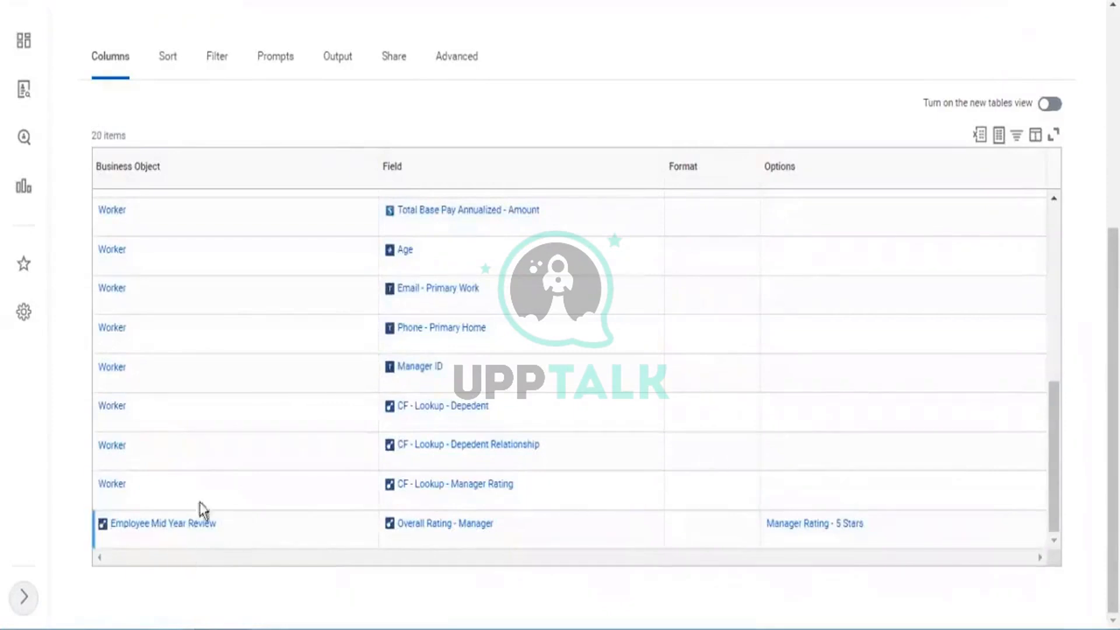
mouse_move(259, 533)
click(229, 524)
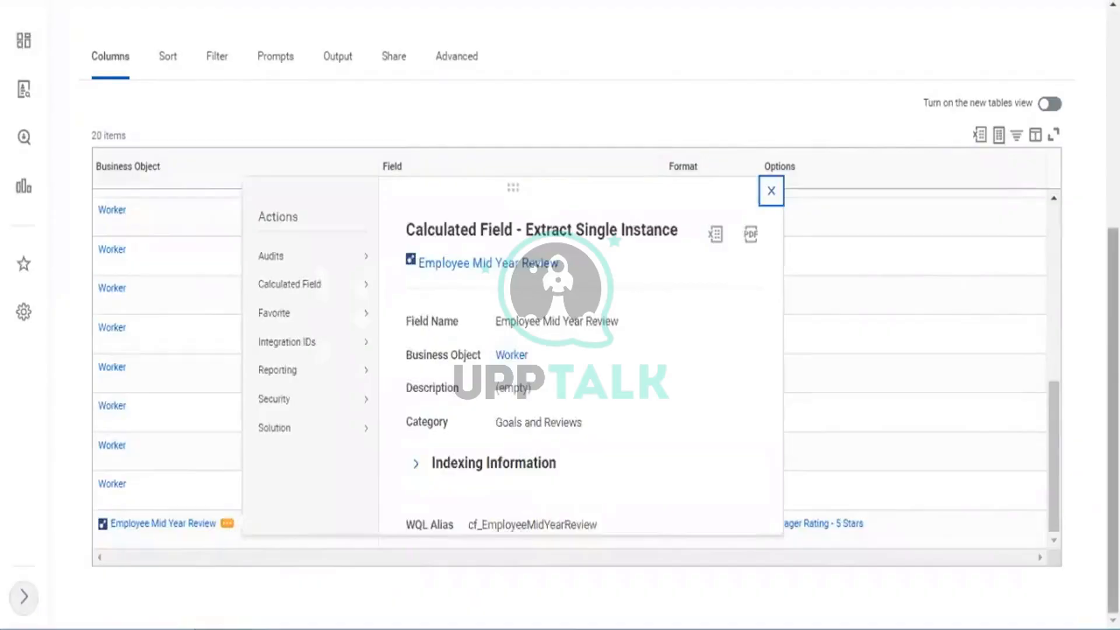
Step: Copy the name of the CF - ESI - Depedent calculated field in its own browser tab and return to the report definition
scroll(560, 315, up, 7)
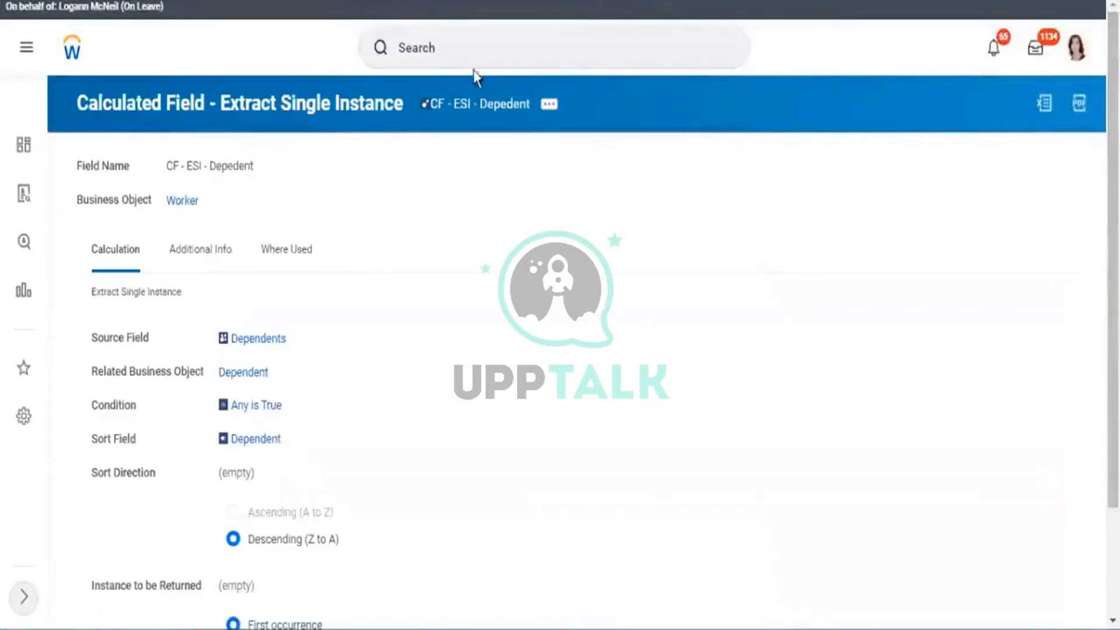
right_click(462, 104)
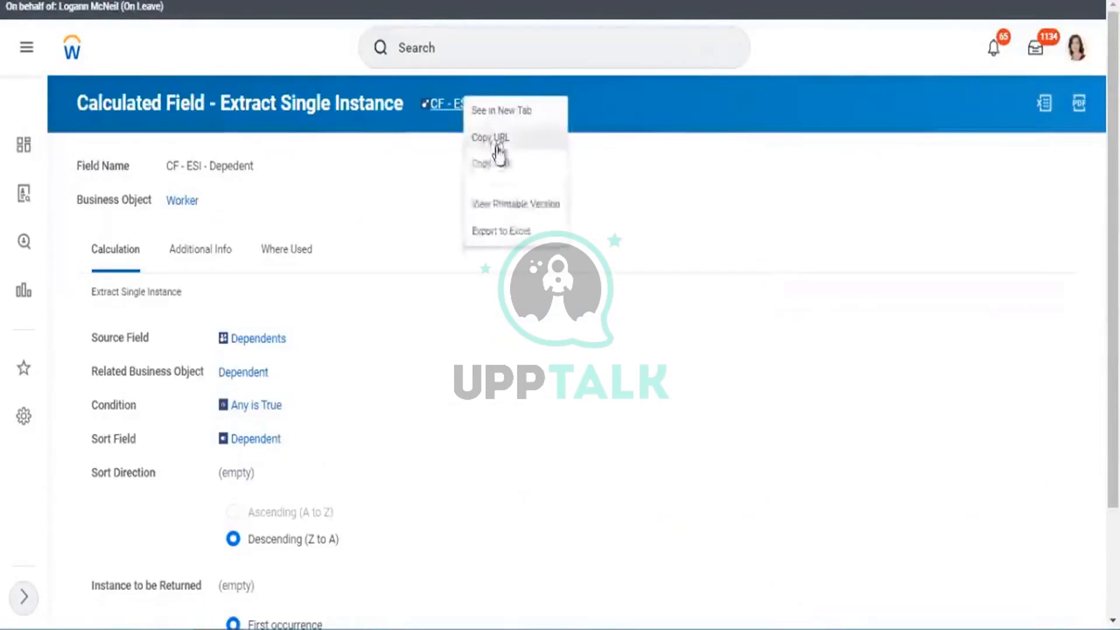
click(496, 165)
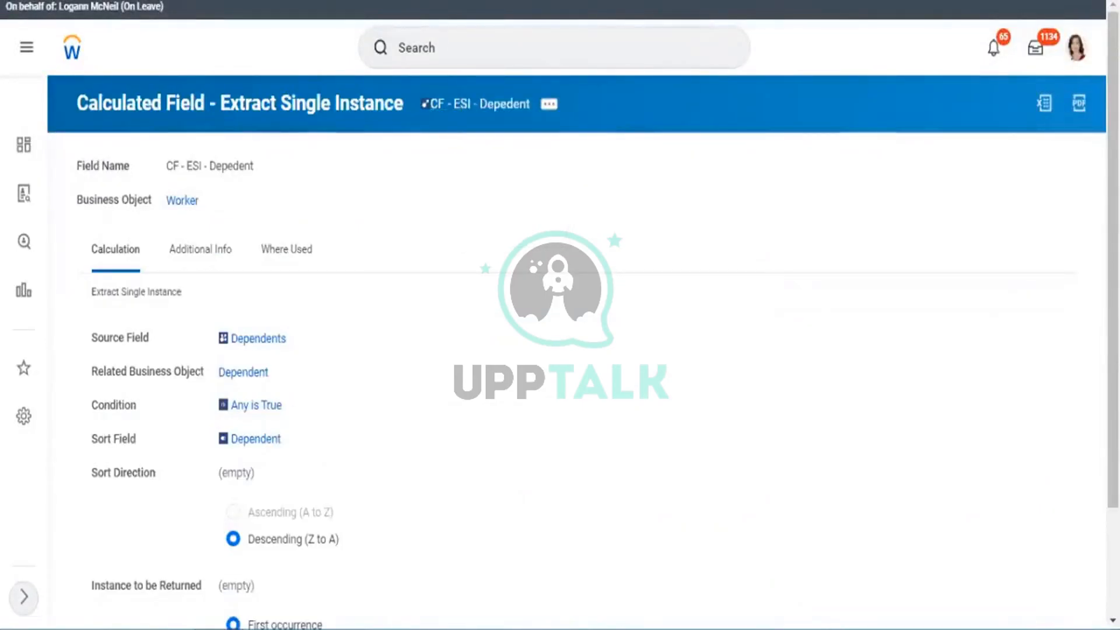
click(329, 1)
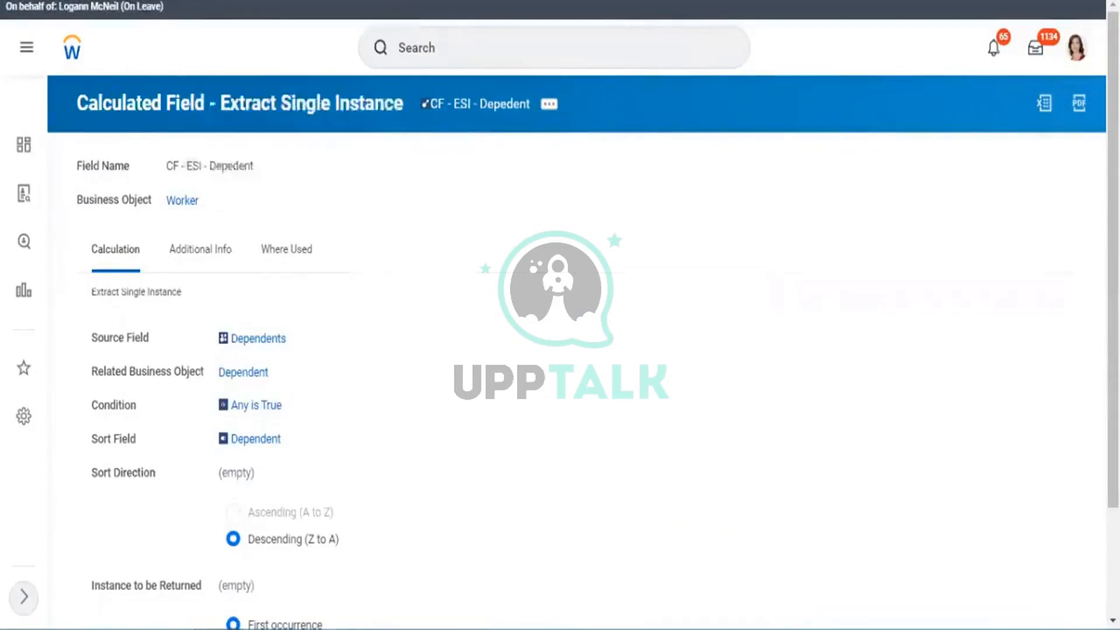
Step: Open the RPT - All Calculated Fields custom report for editing
click(415, 107)
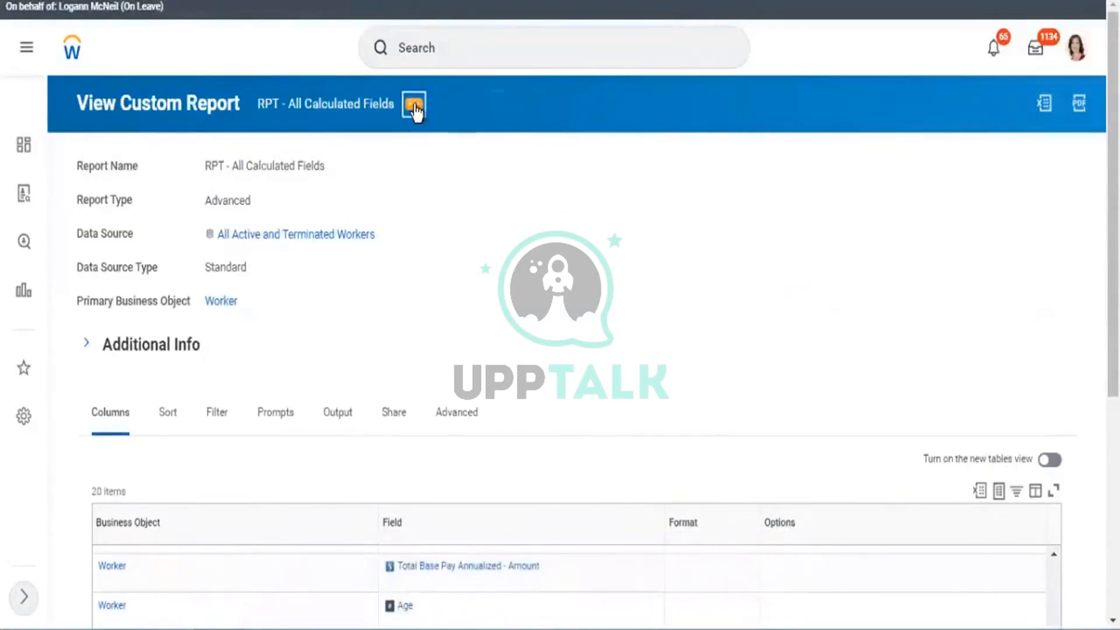
click(414, 109)
mouse_move(476, 170)
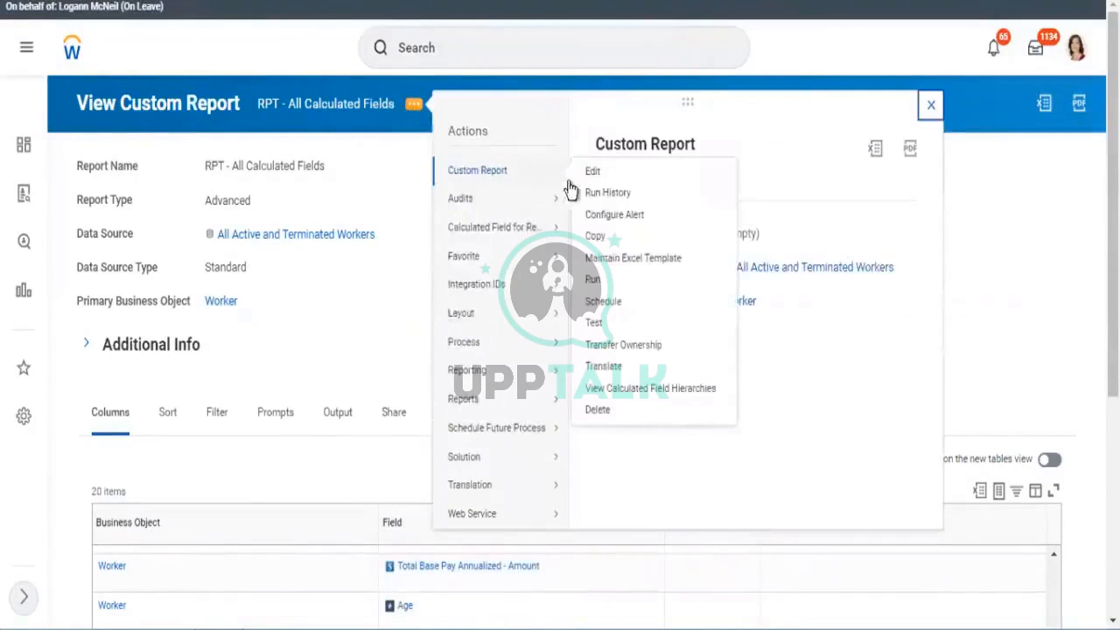
click(591, 173)
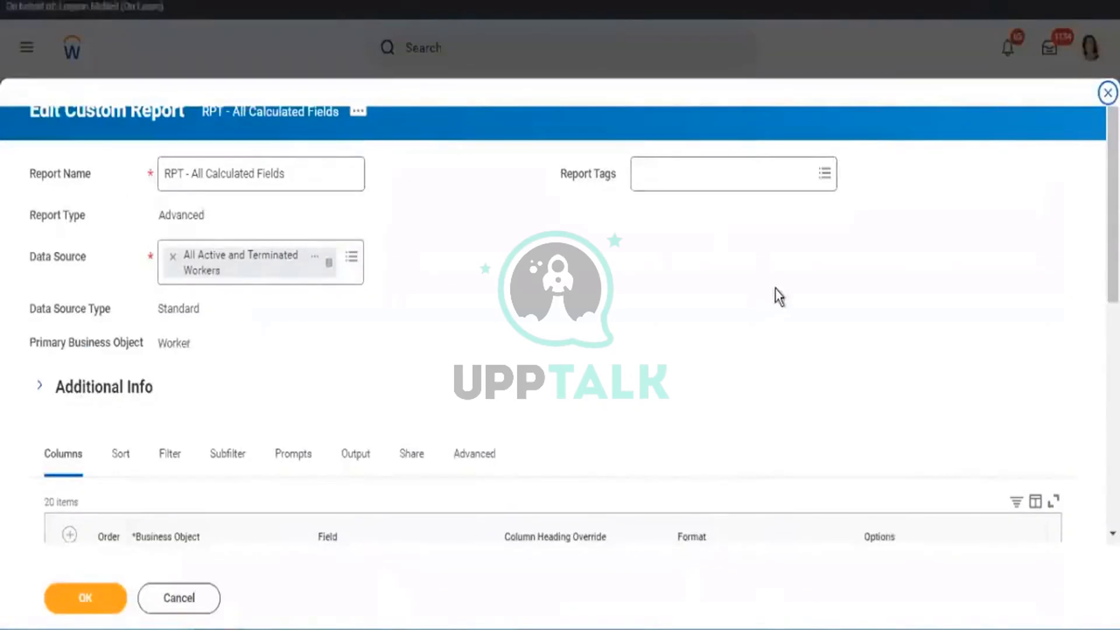
Step: Replace the business object of the report's last column with CF - ESI - Depedent
scroll(560, 315, down, 10)
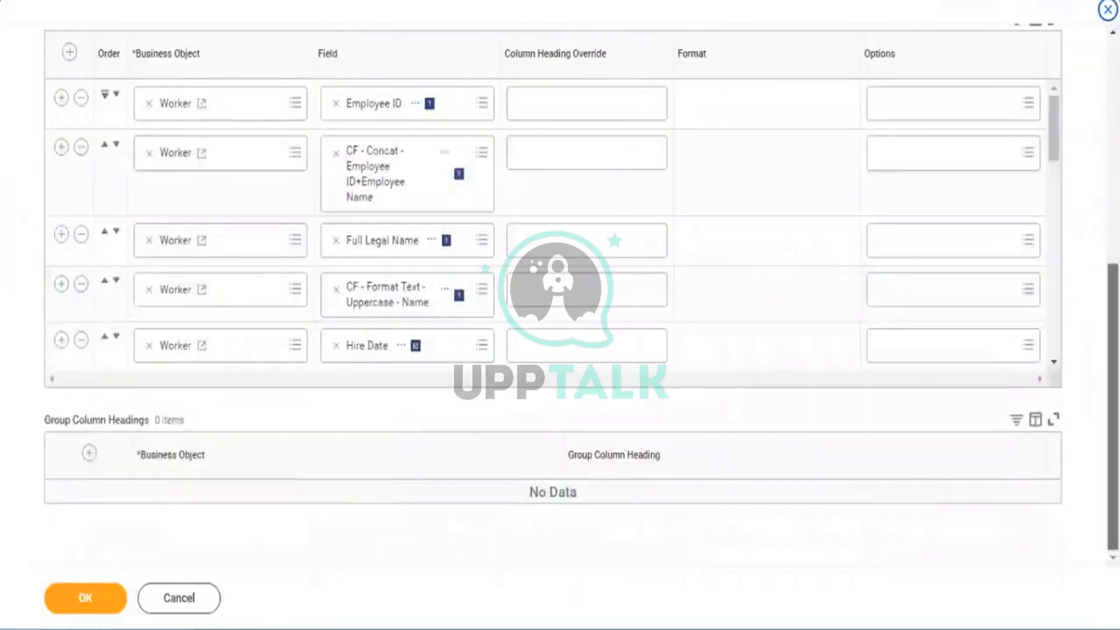
scroll(1052, 243, down, 1)
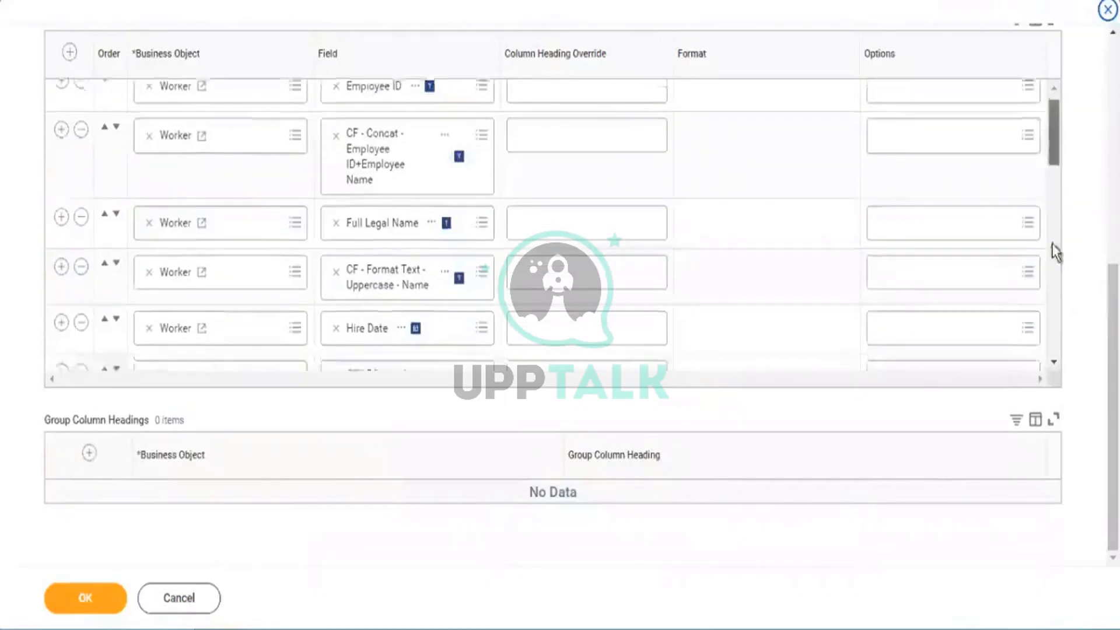
scroll(1052, 243, down, 10)
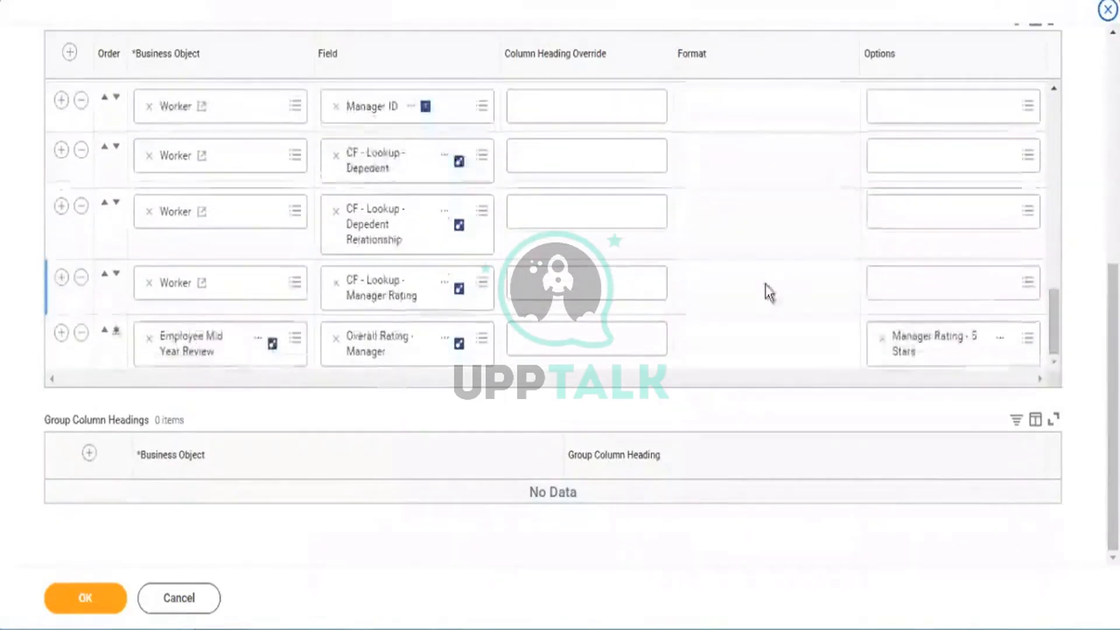
click(149, 341)
key(ctrl+v)
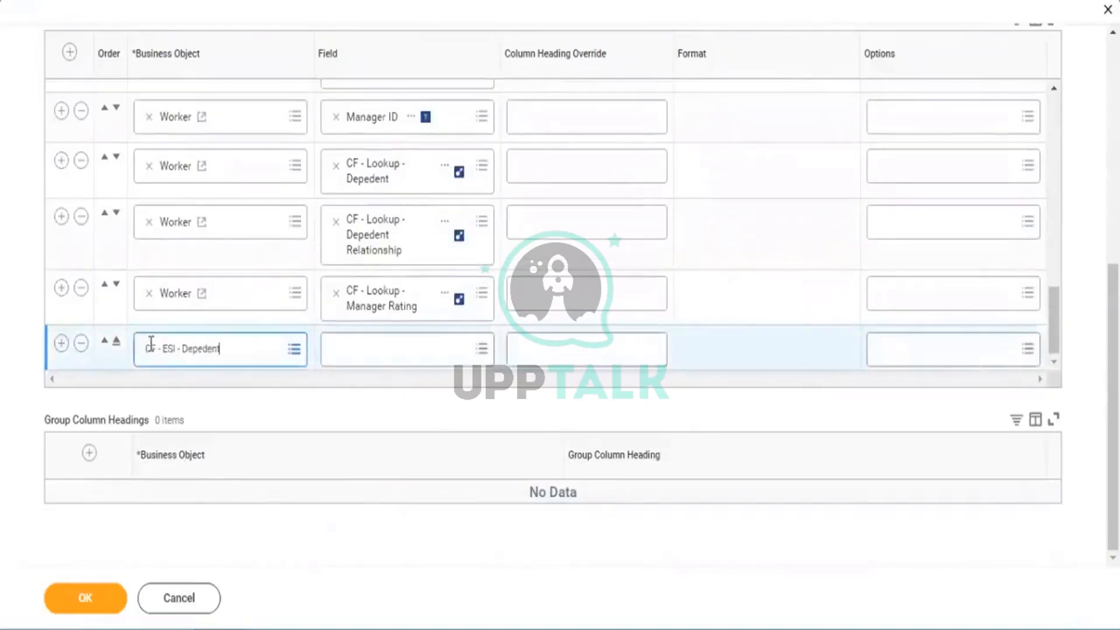
key(Return)
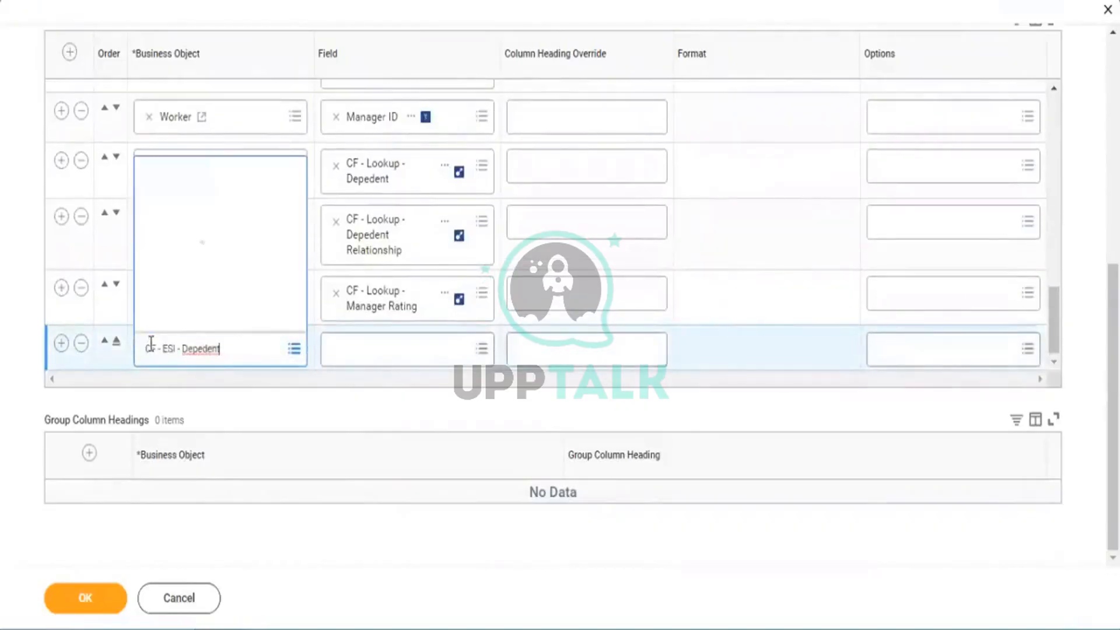
Step: Set the field of the CF - ESI - Depedent column to Dependent
click(347, 357)
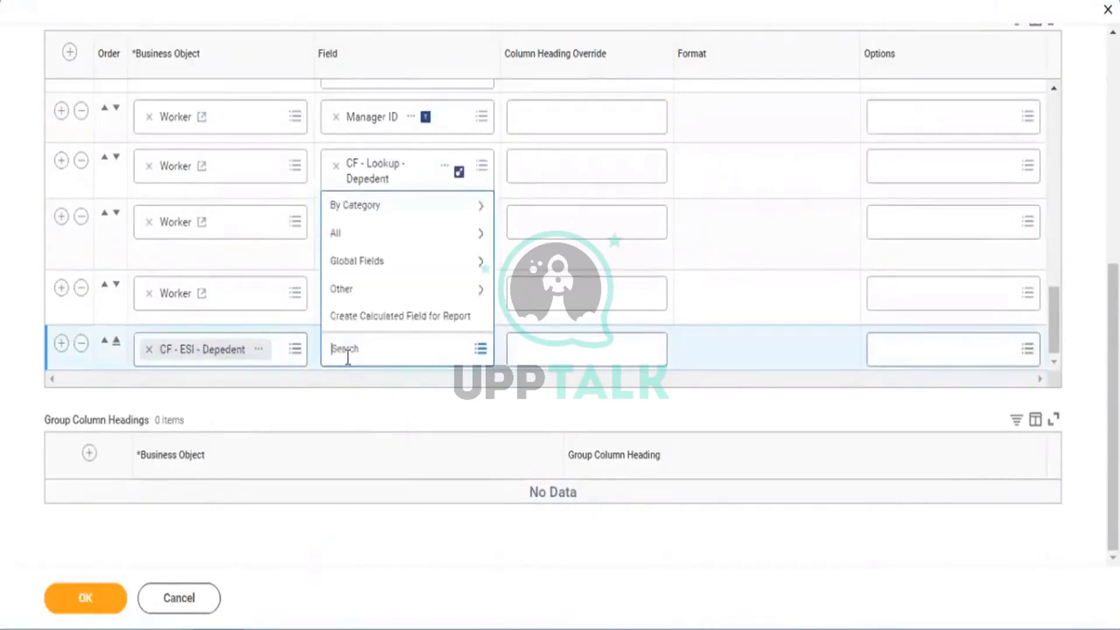
text(depedent)
key(Return)
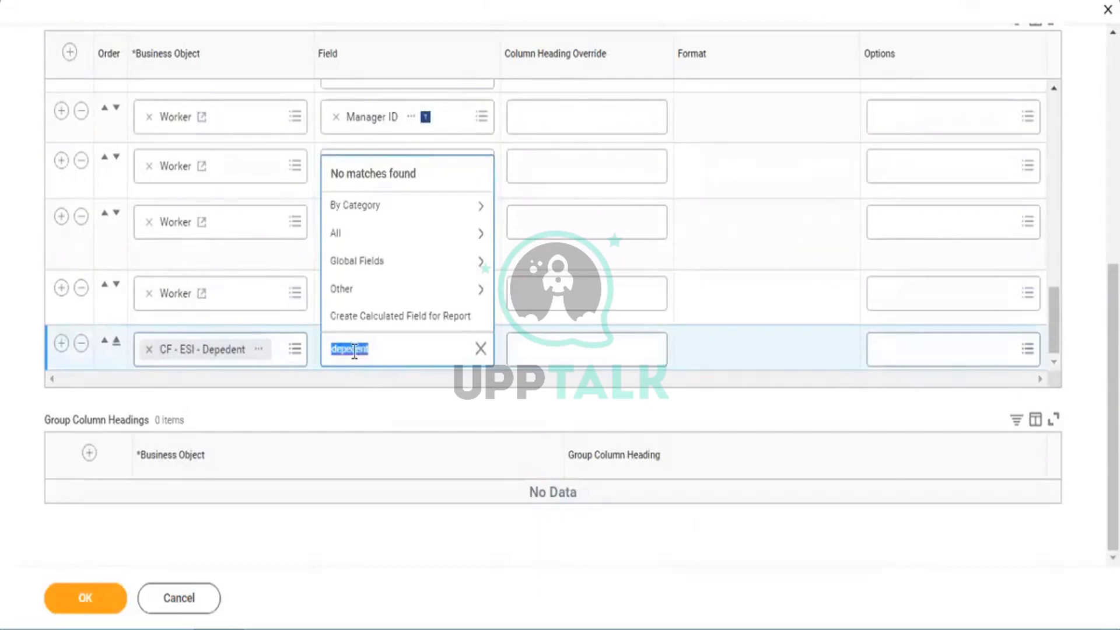
click(353, 350)
text(n)
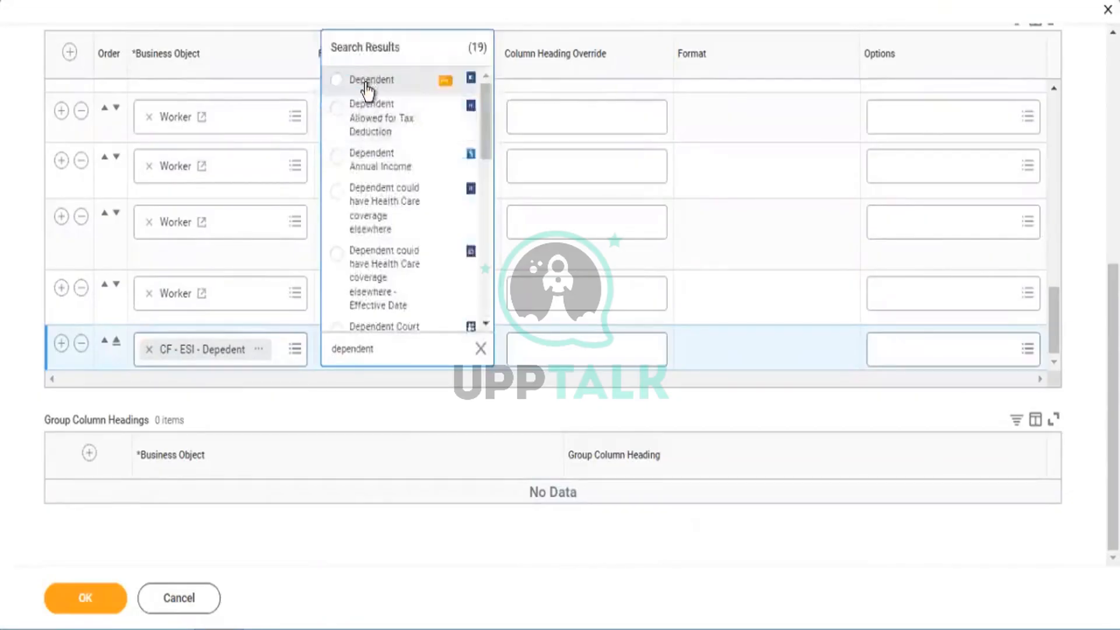
click(368, 82)
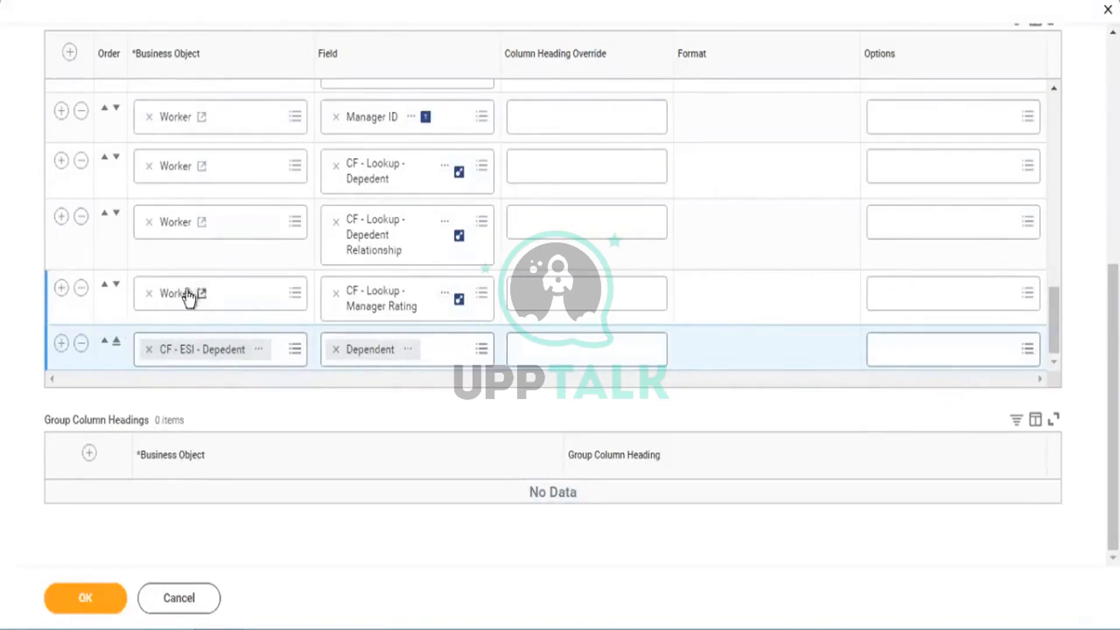
Step: Insert a column after CF - Lookup - Manager Rating with the Worker business object and the Worker field
click(60, 288)
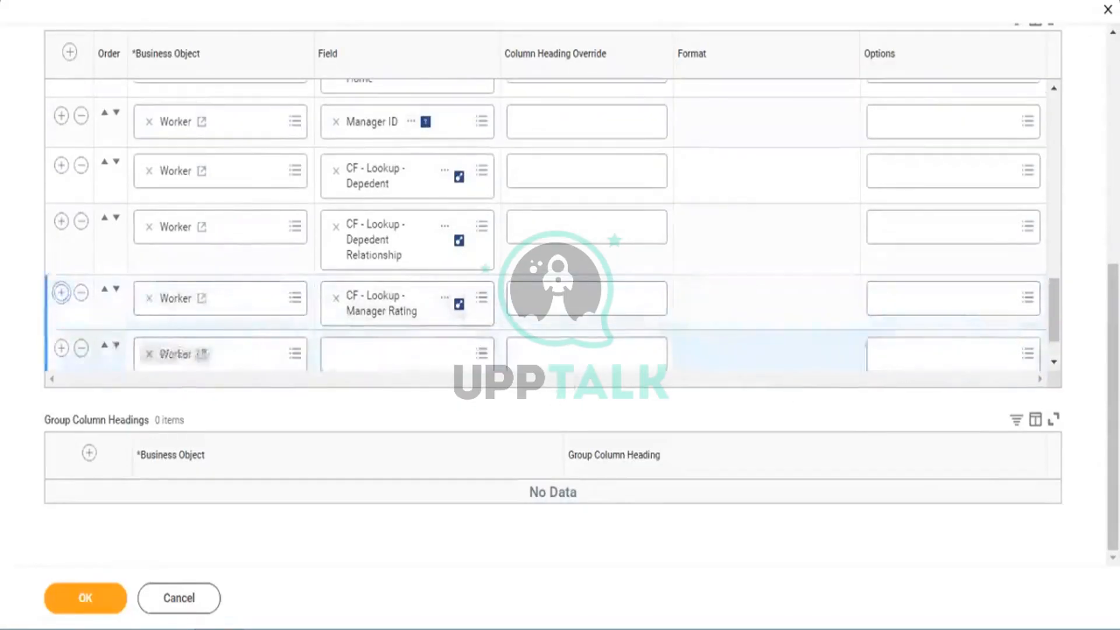
click(352, 357)
text(w)
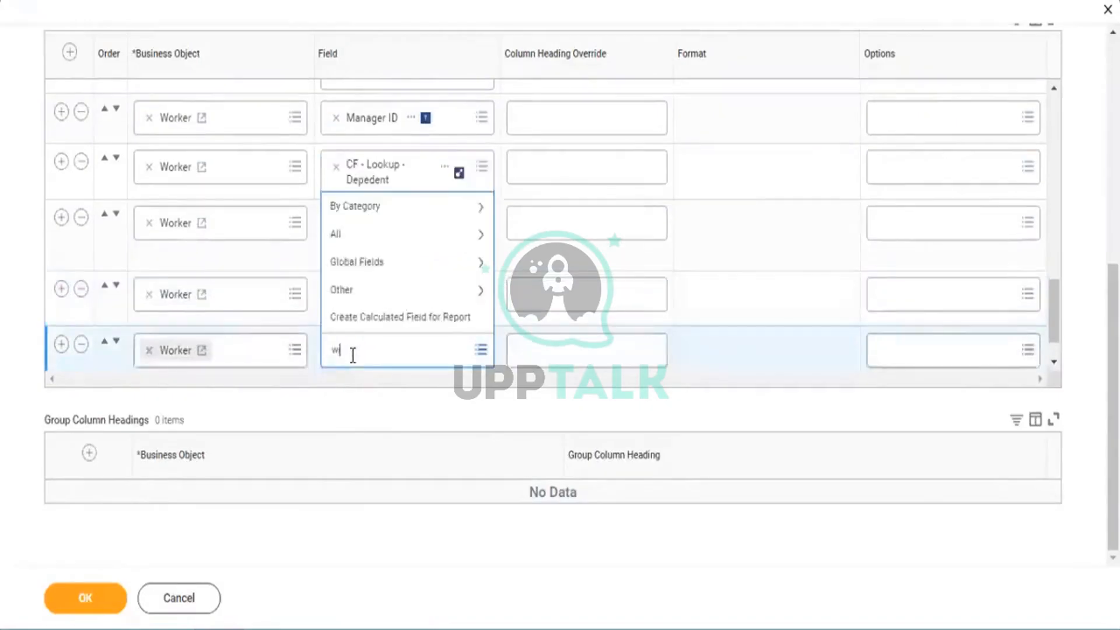
text(orker)
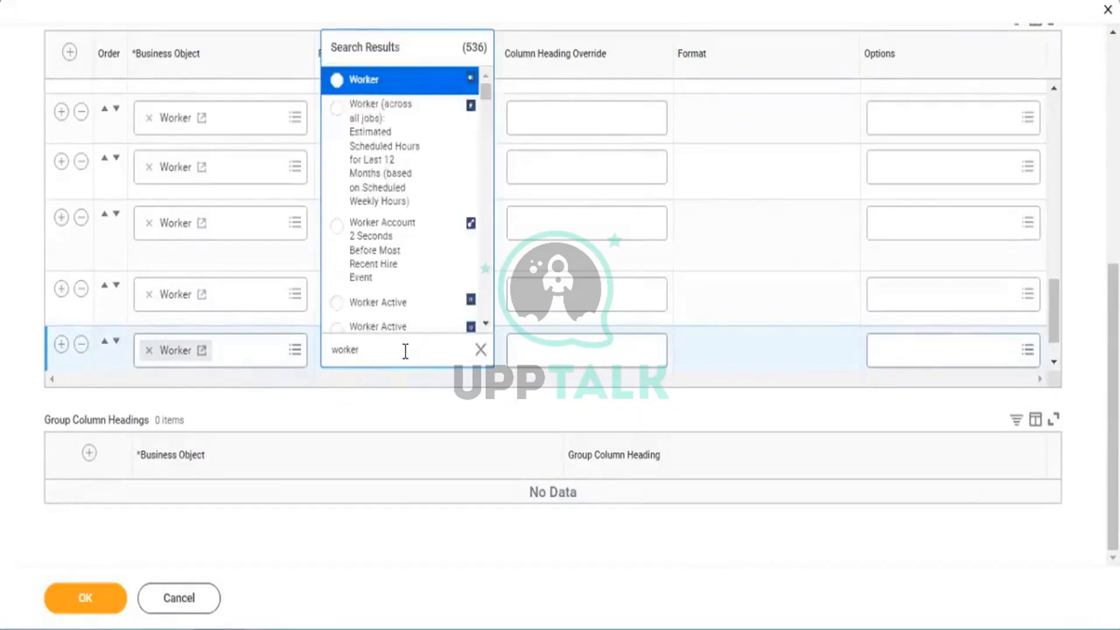
click(374, 85)
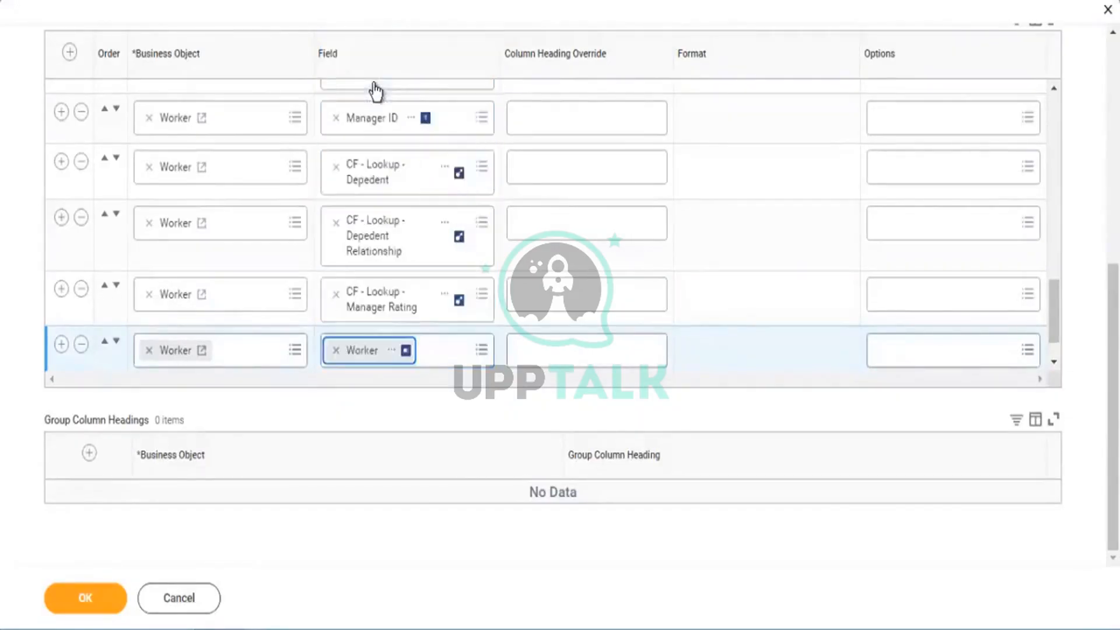
Step: Save the column changes and review the Worker and CF - ESI - Depedent rows at the end of the definition's column list
click(95, 601)
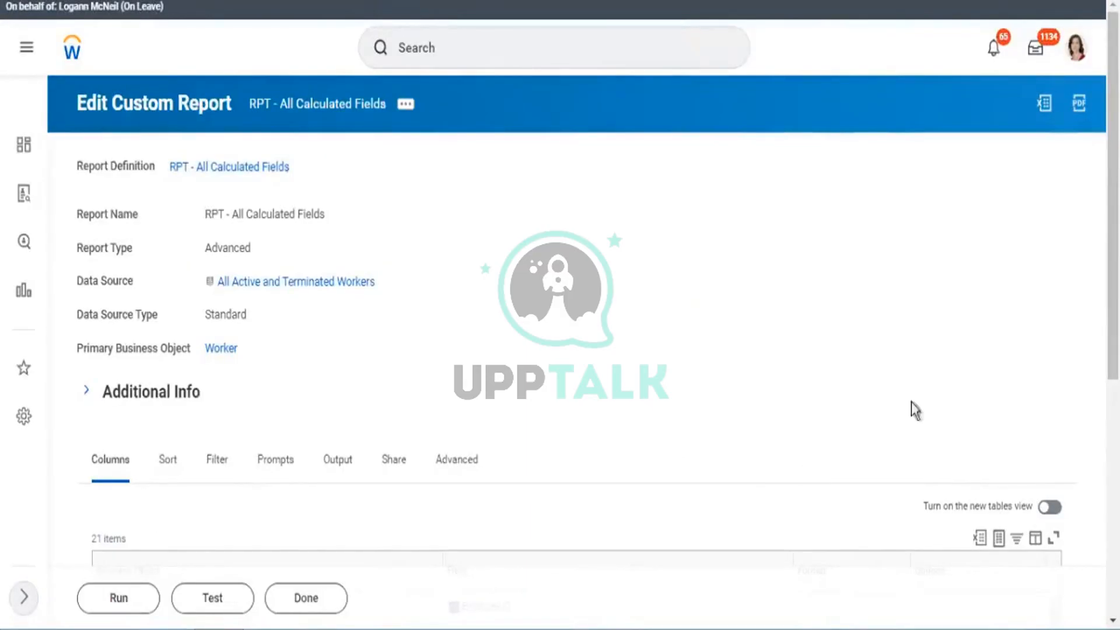
scroll(962, 287, down, 6)
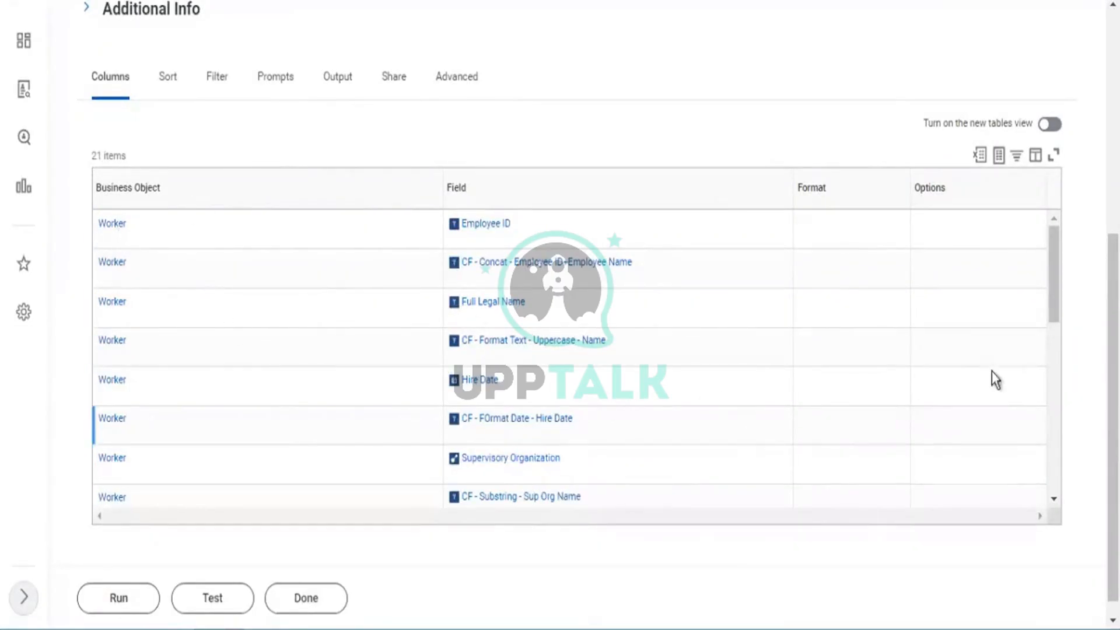
drag(1052, 270, 1020, 547)
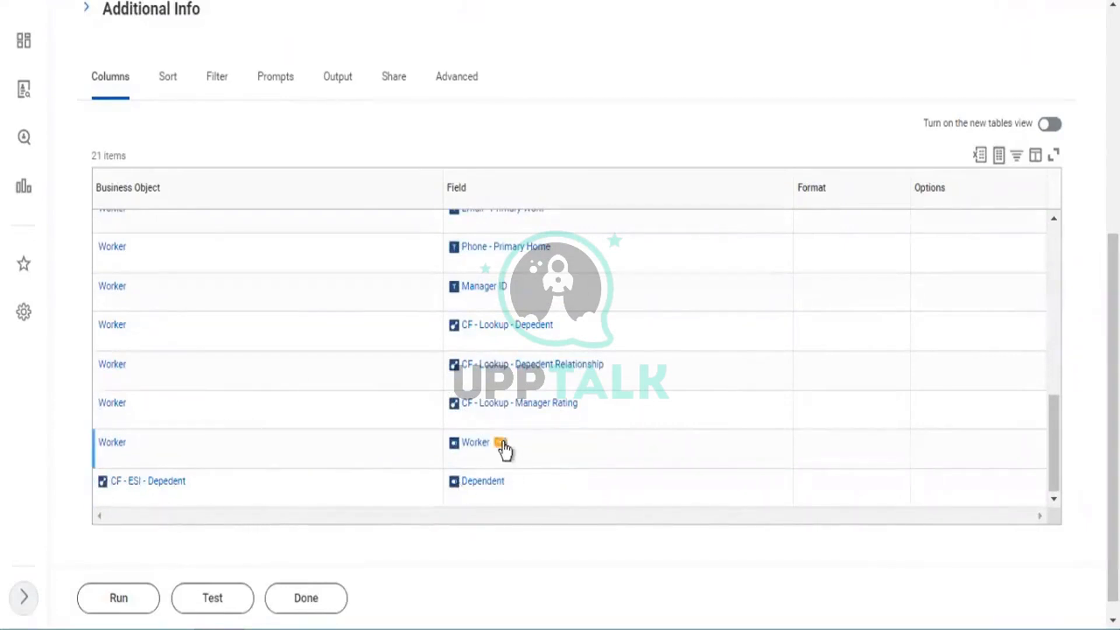
click(170, 477)
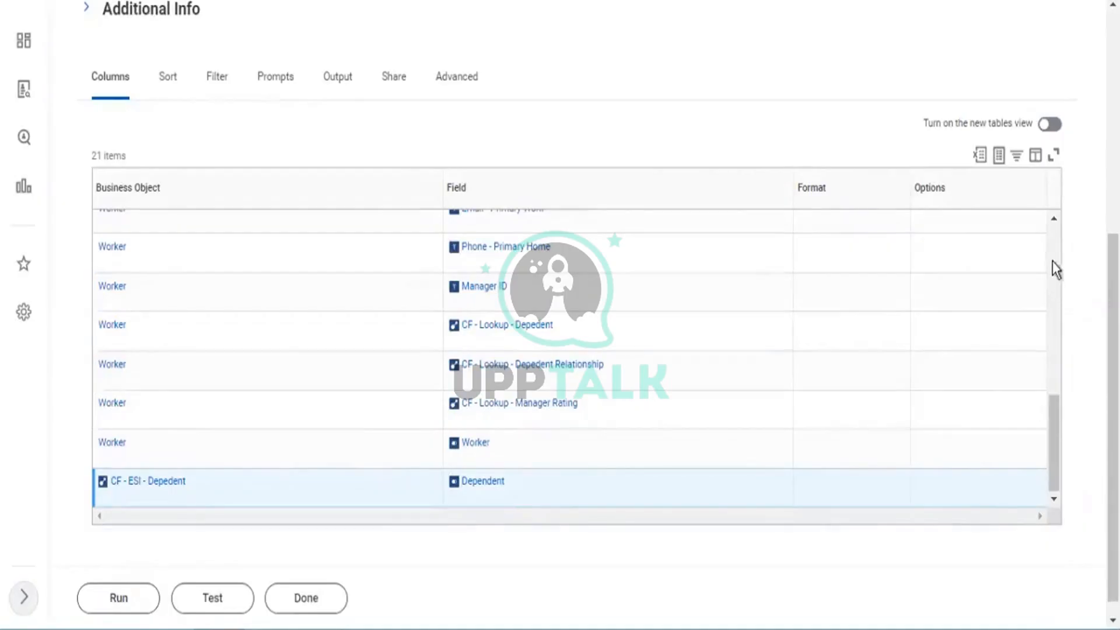
click(590, 423)
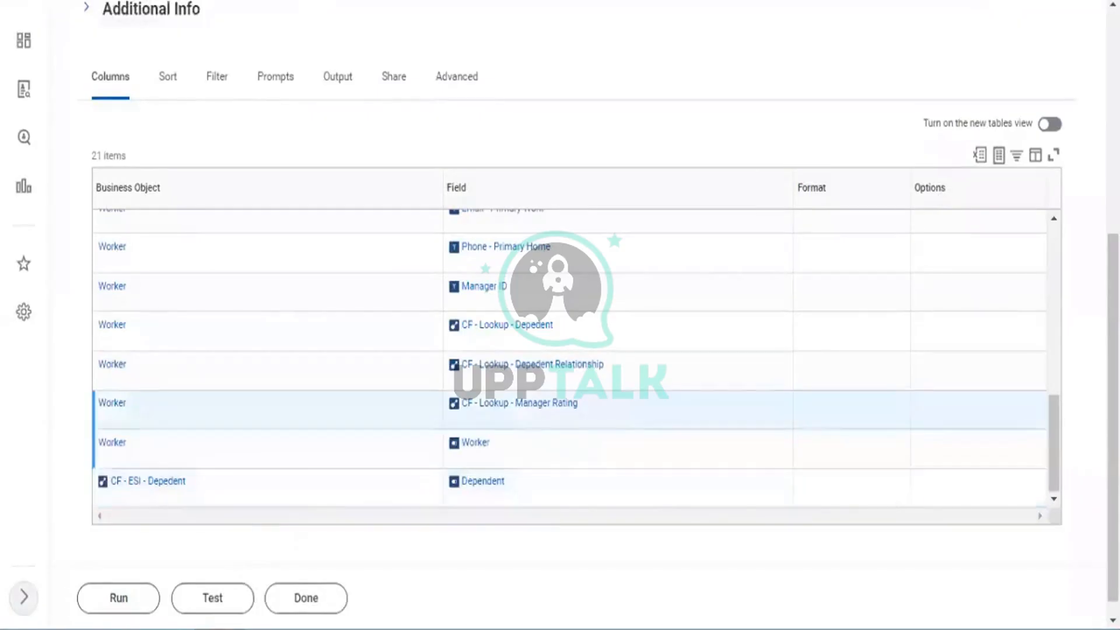
Step: Run the report and view the Worker and Dependent columns at the end of the results
click(108, 613)
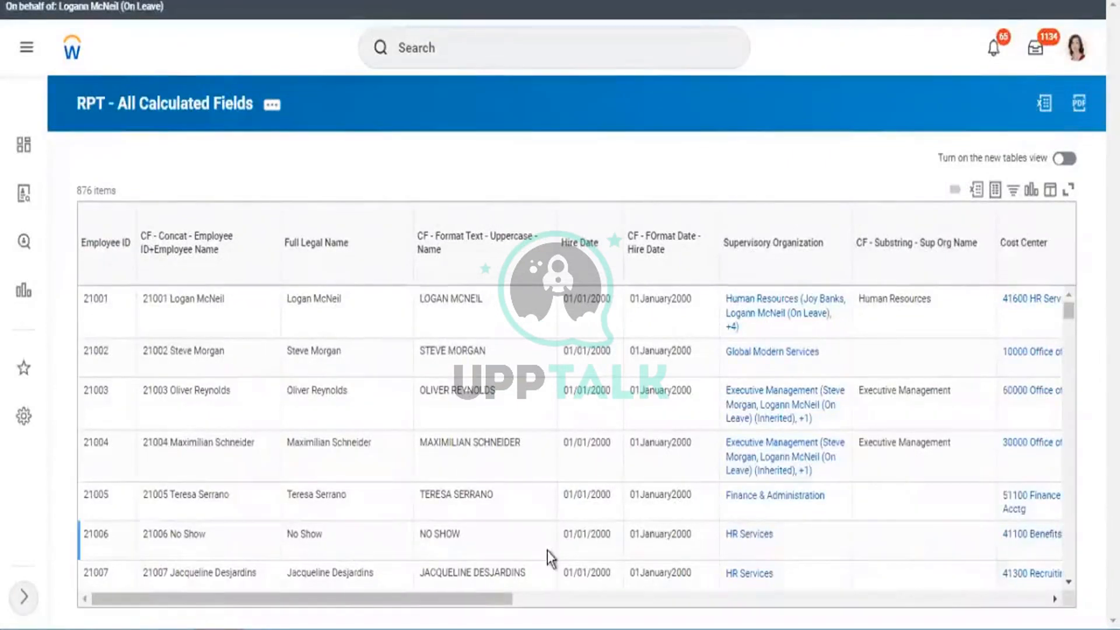
click(960, 600)
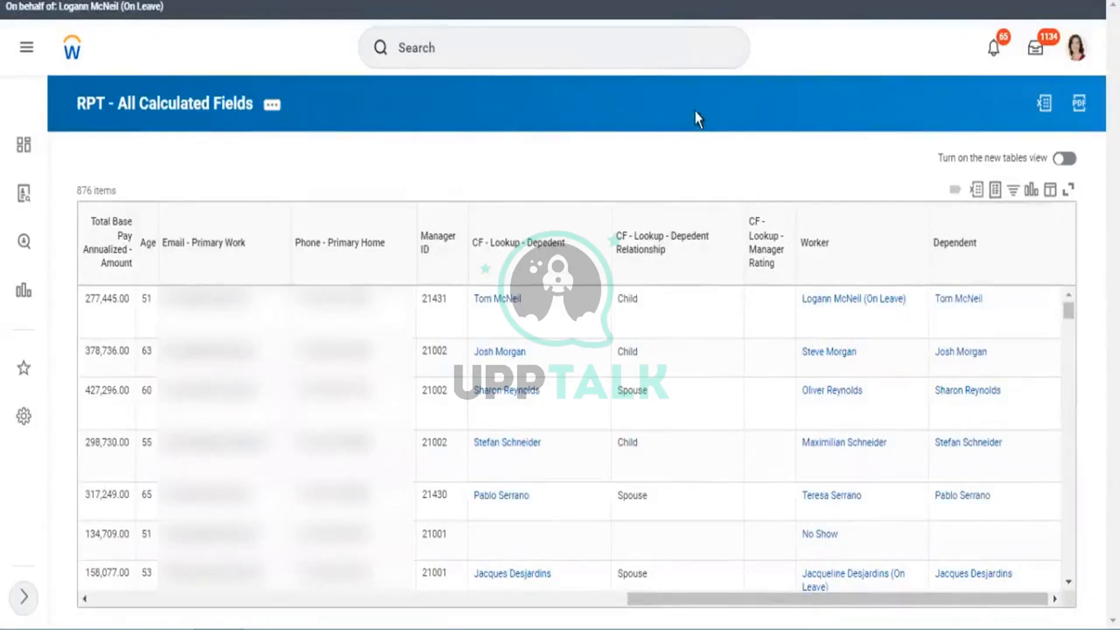
Step: Reopen the RPT - All Calculated Fields custom report for editing from its results
click(271, 113)
mouse_move(338, 173)
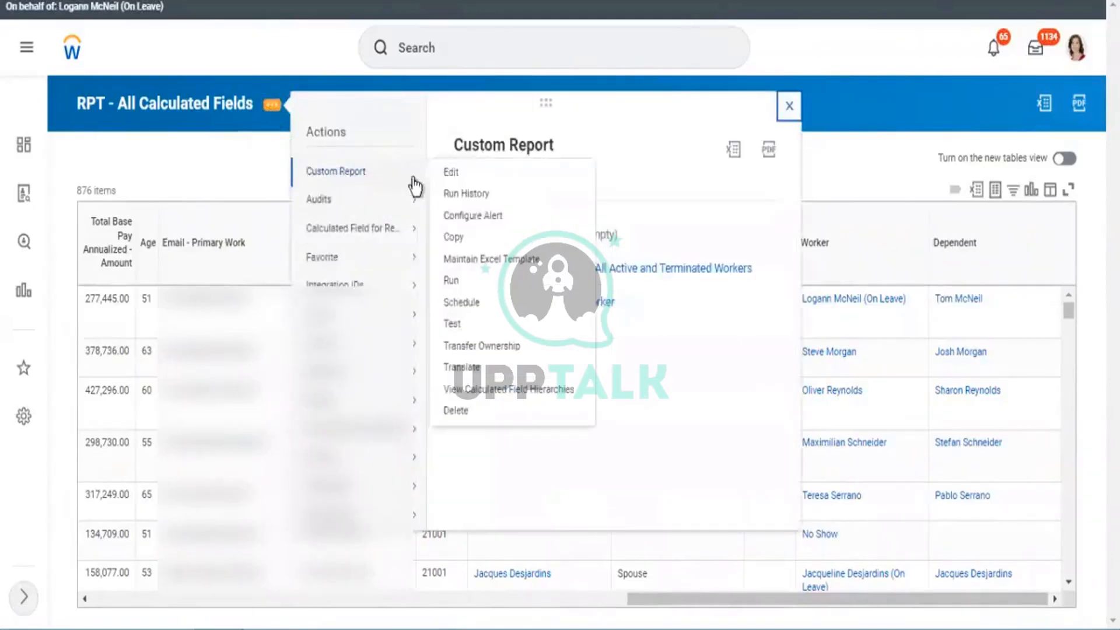
click(451, 173)
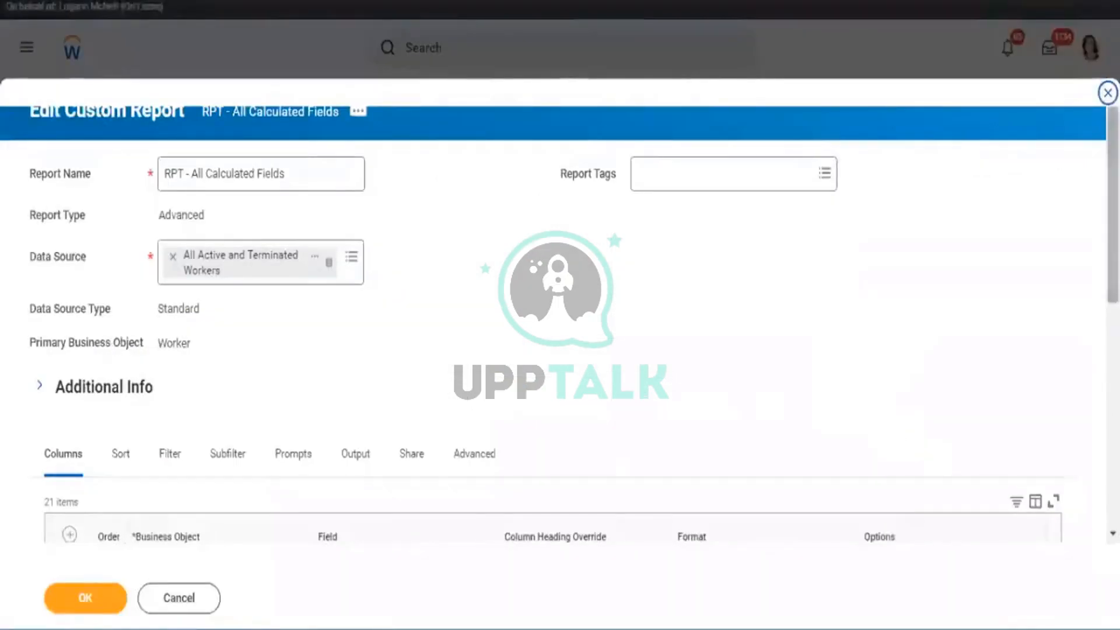
Step: Add another column with the CF - ESI - Depedent business object after the Dependent column
scroll(1045, 357, down, 8)
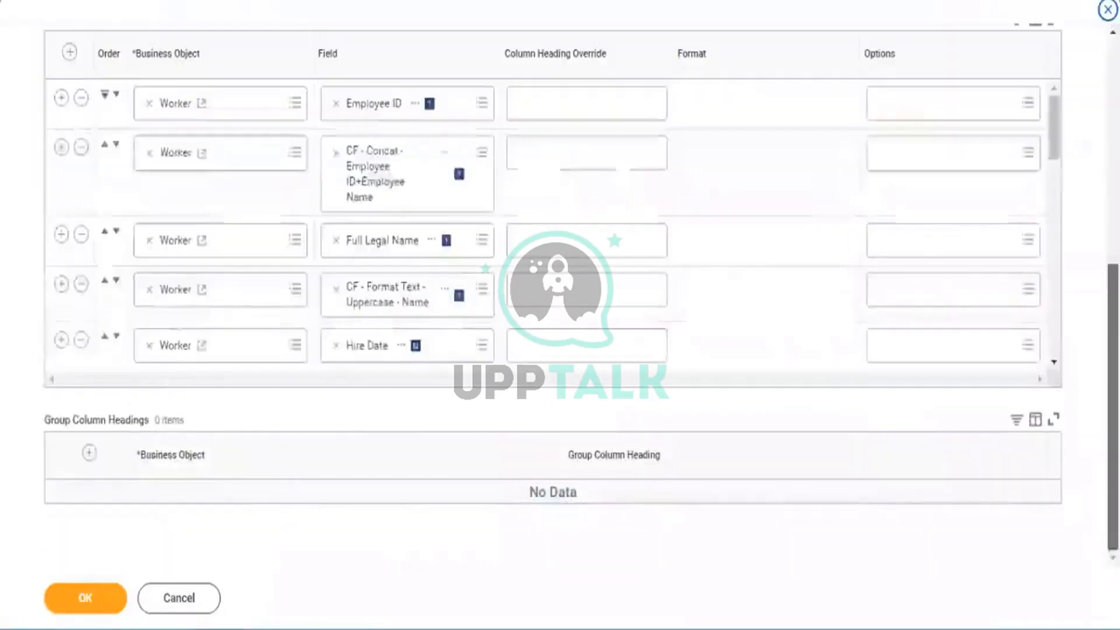
scroll(1057, 350, down, 4)
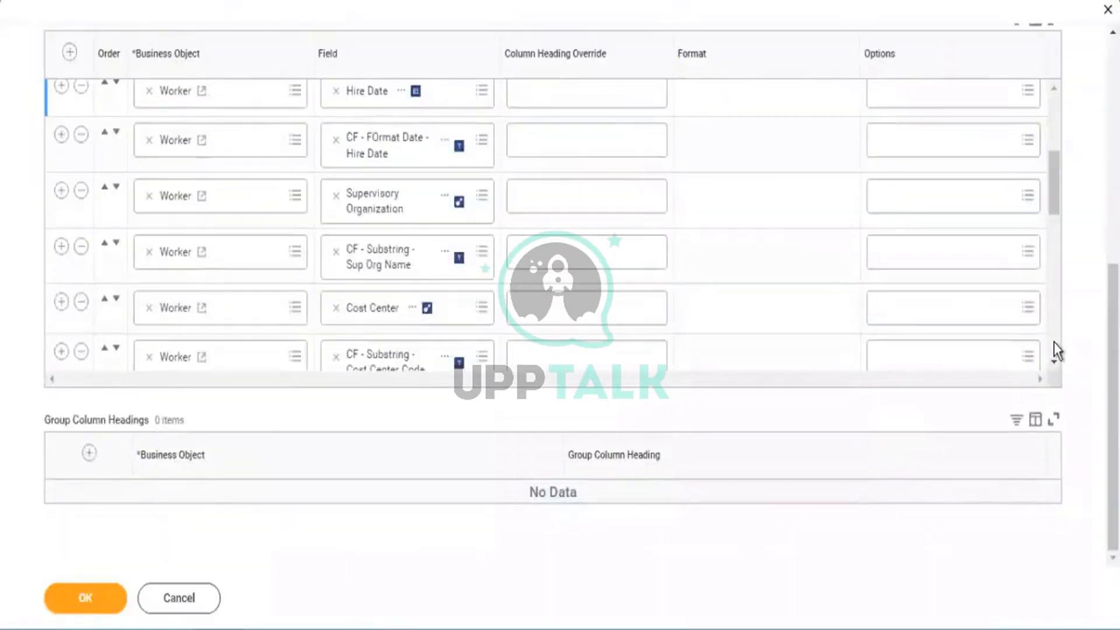
scroll(1054, 343, down, 5)
scroll(1054, 342, down, 3)
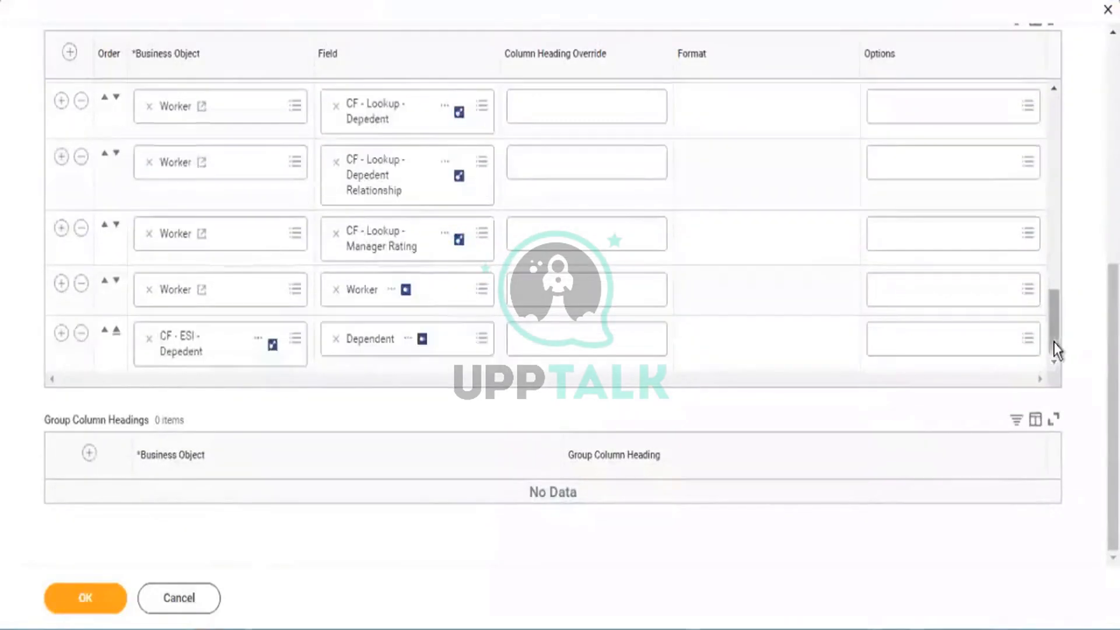
click(432, 296)
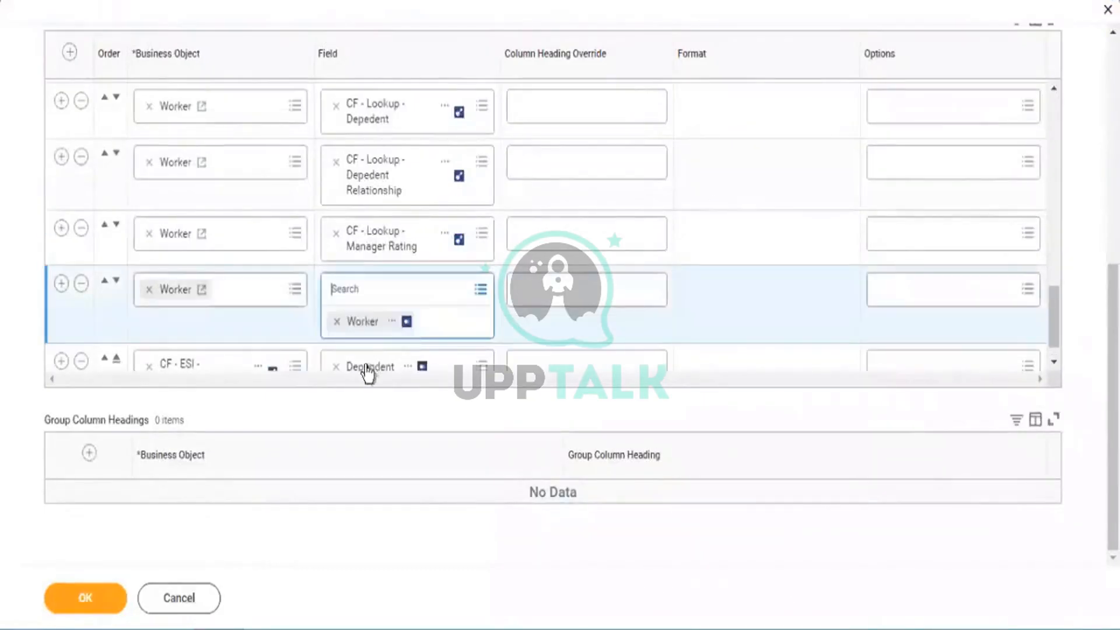
click(1053, 363)
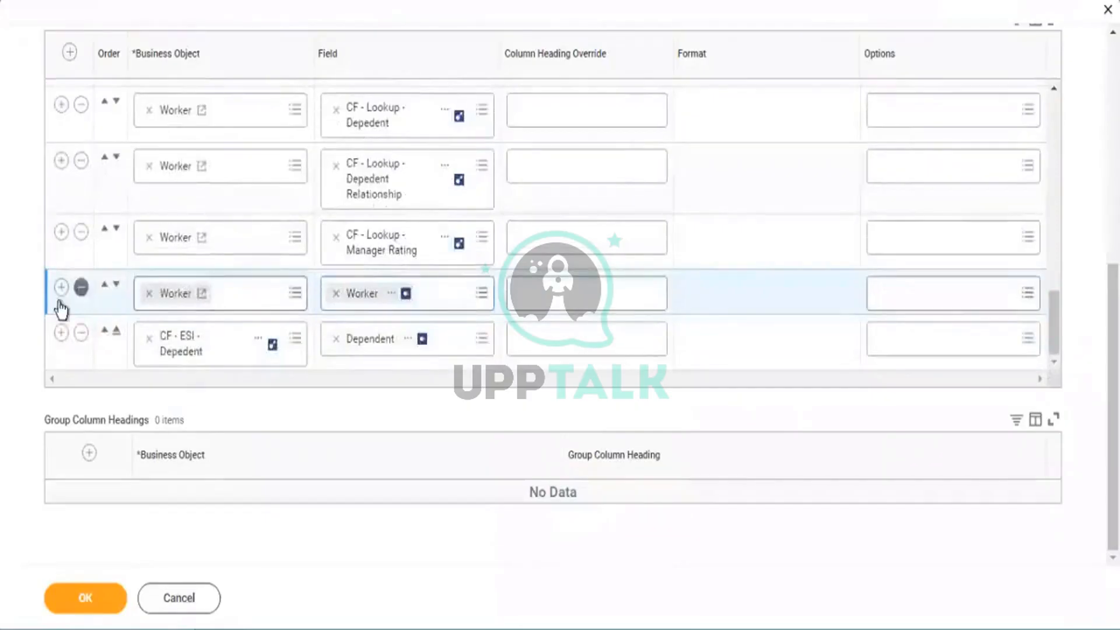
click(61, 334)
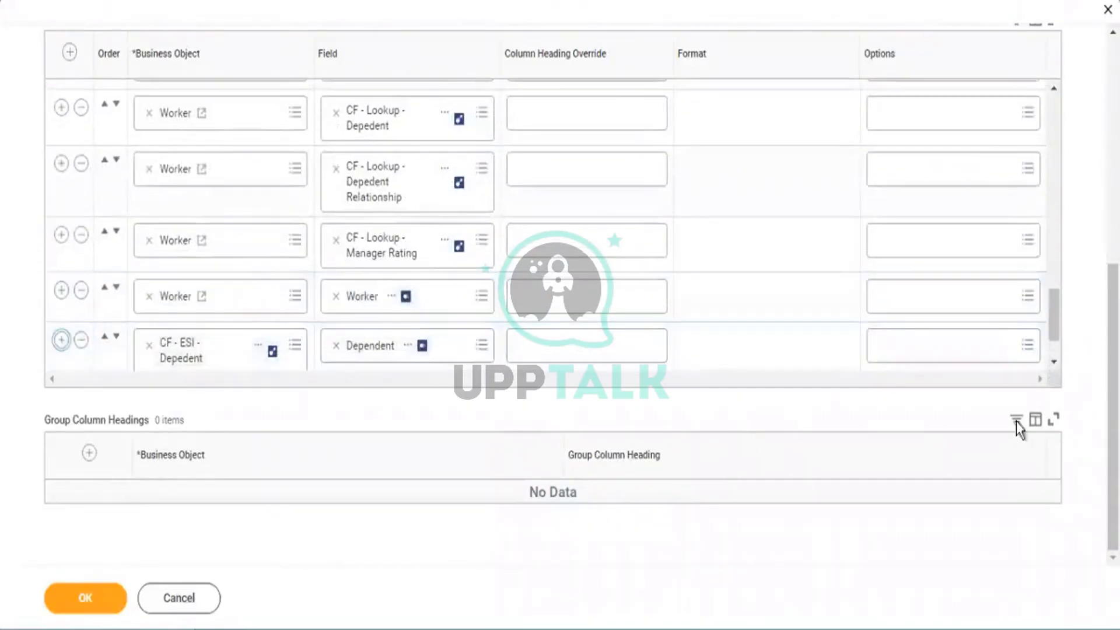
click(1051, 354)
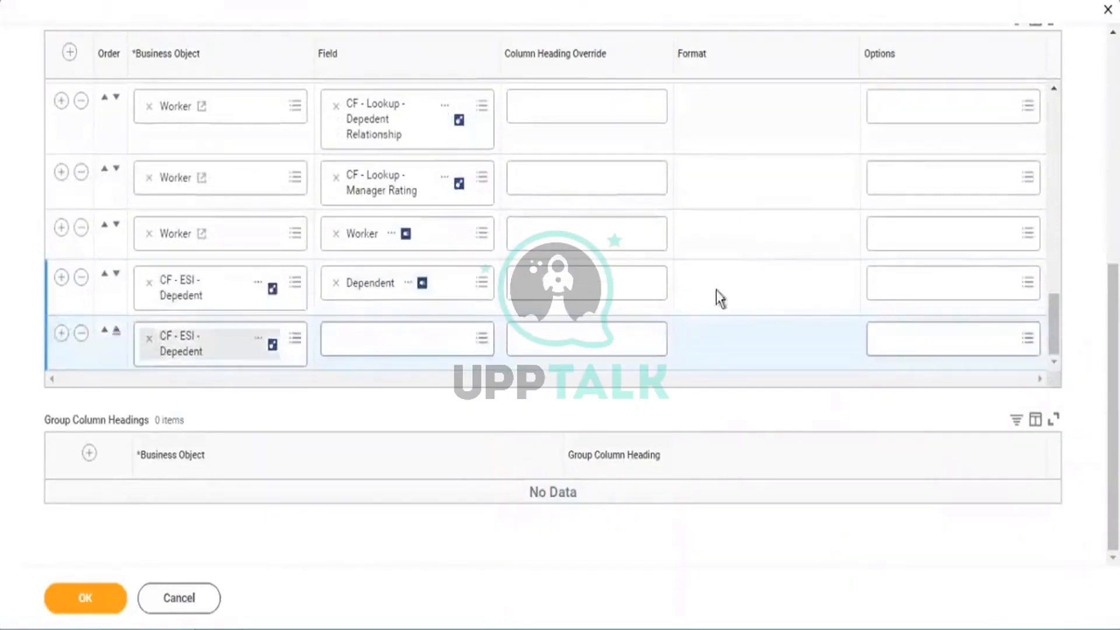
Step: Set the field of the new CF - ESI - Depedent column to Relationship
click(420, 345)
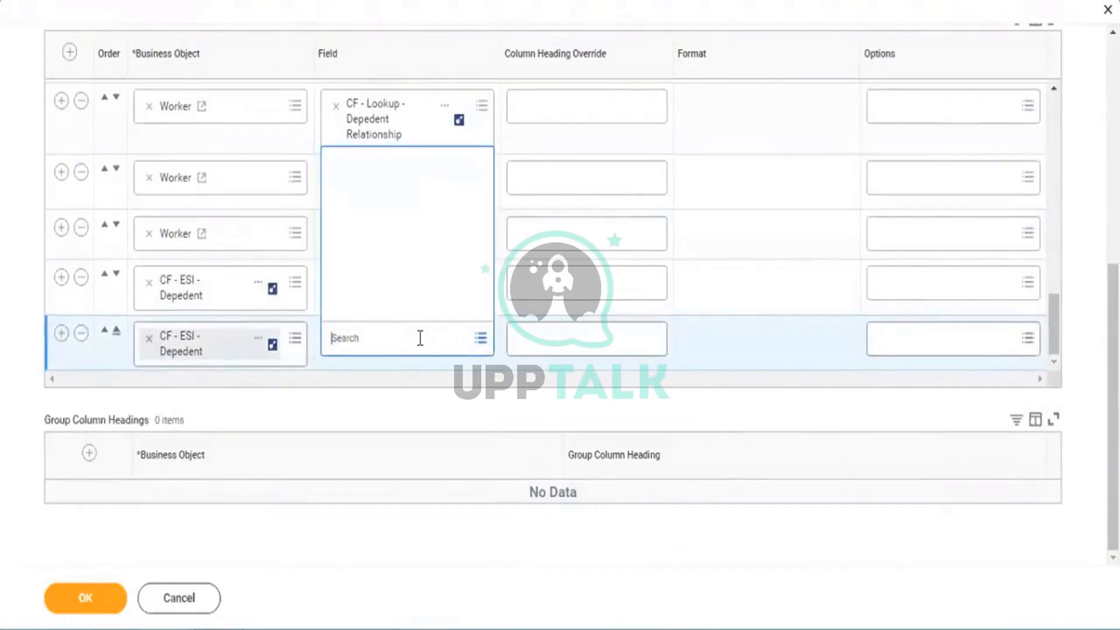
text(relat)
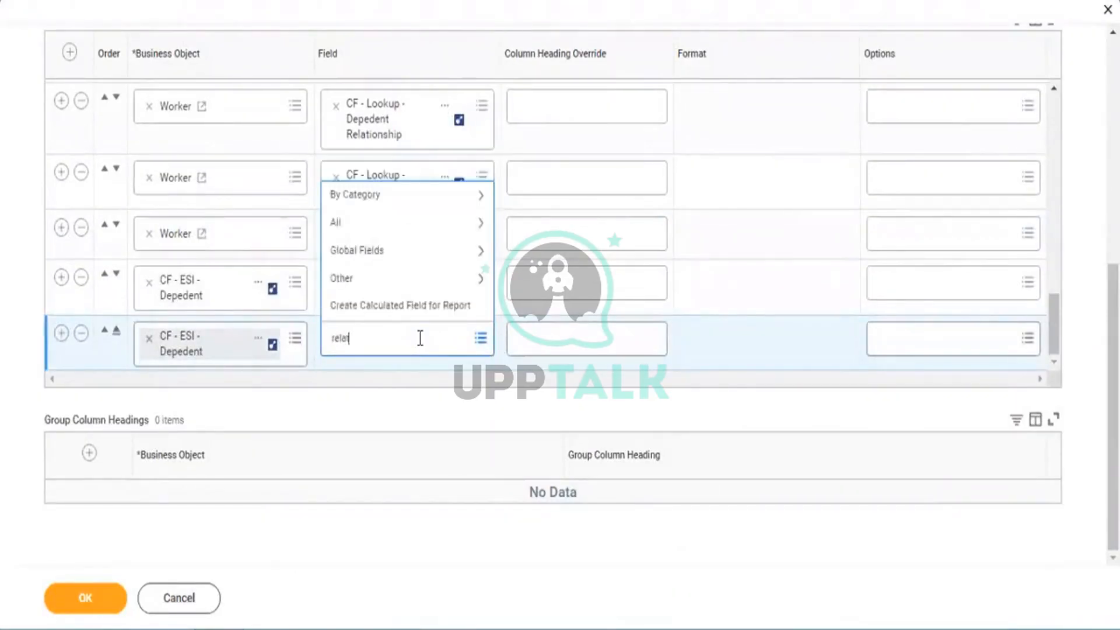
text(ionship)
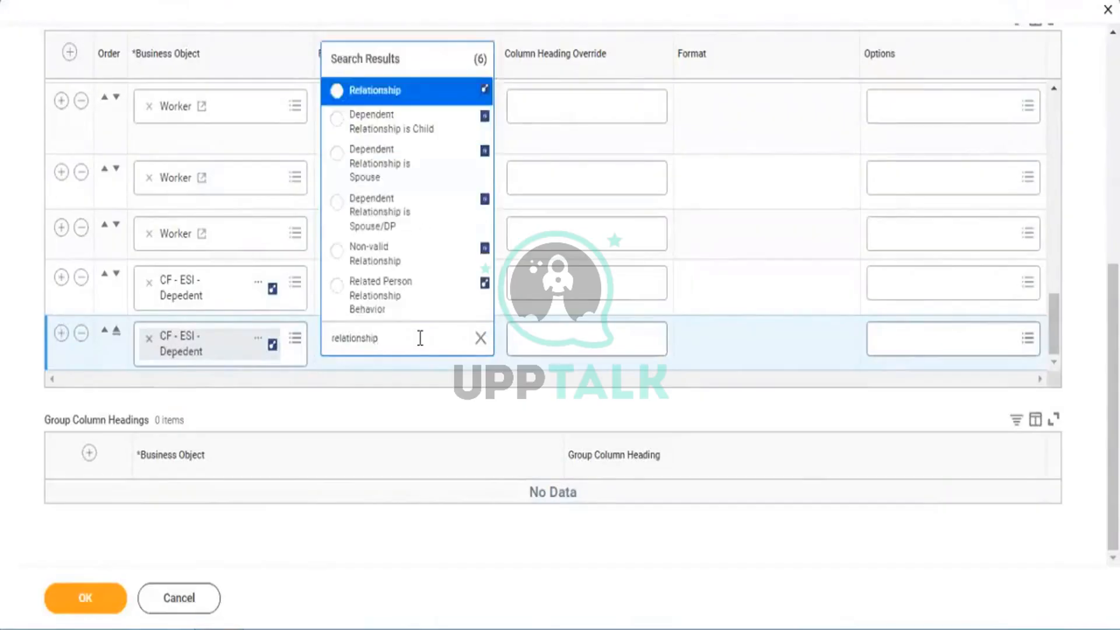
click(372, 94)
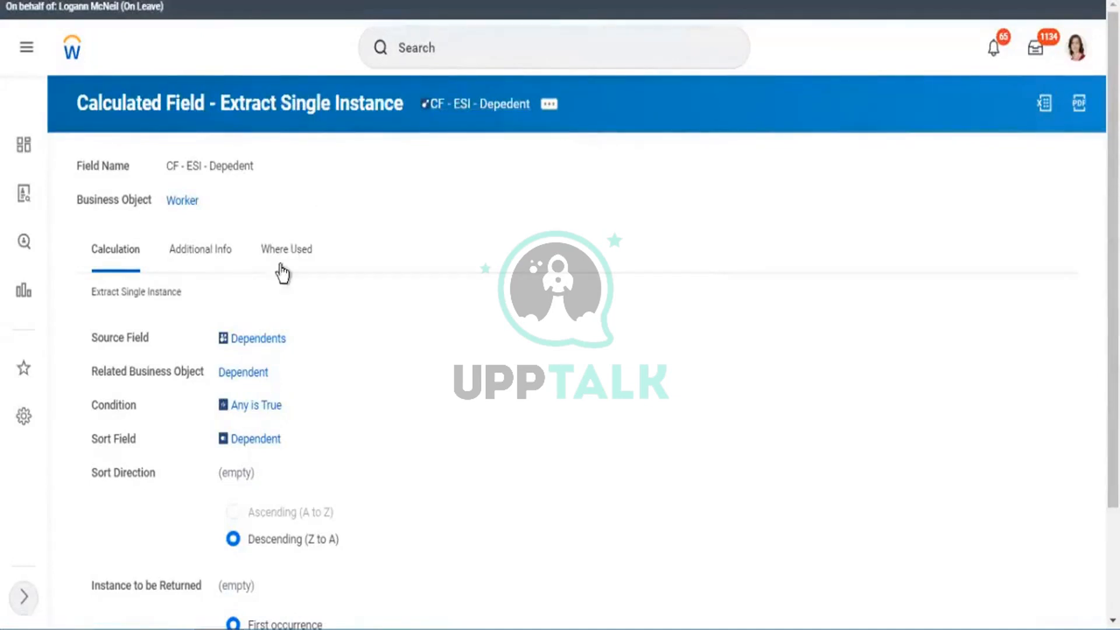
Step: Examine the source field and related business object in the CF - ESI - Depedent calculated field's definition
drag(214, 345, 286, 339)
click(220, 251)
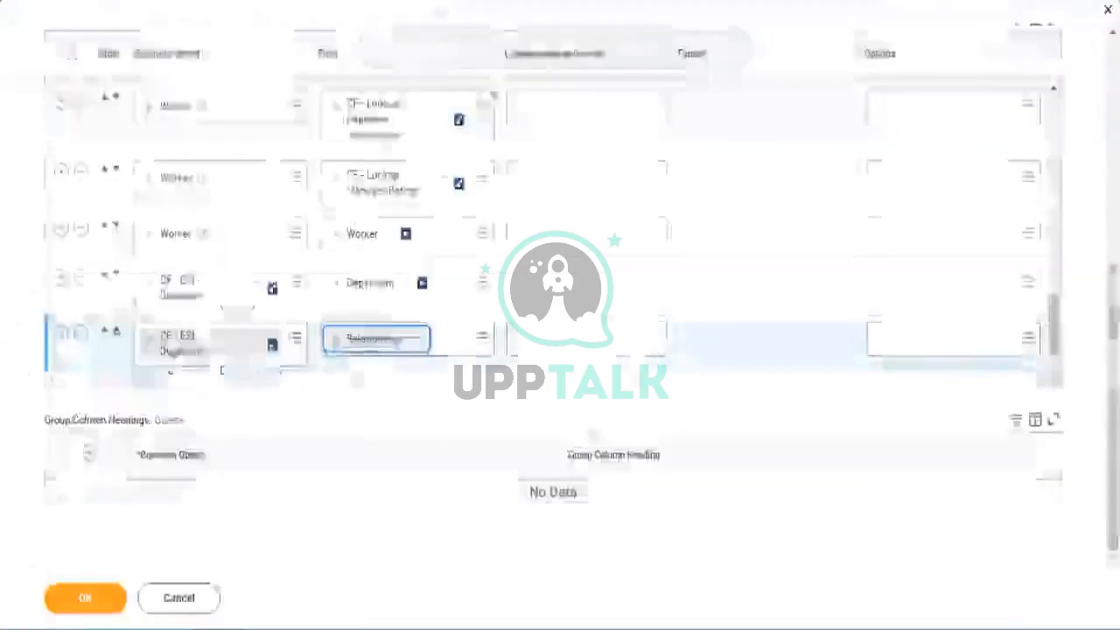
click(220, 337)
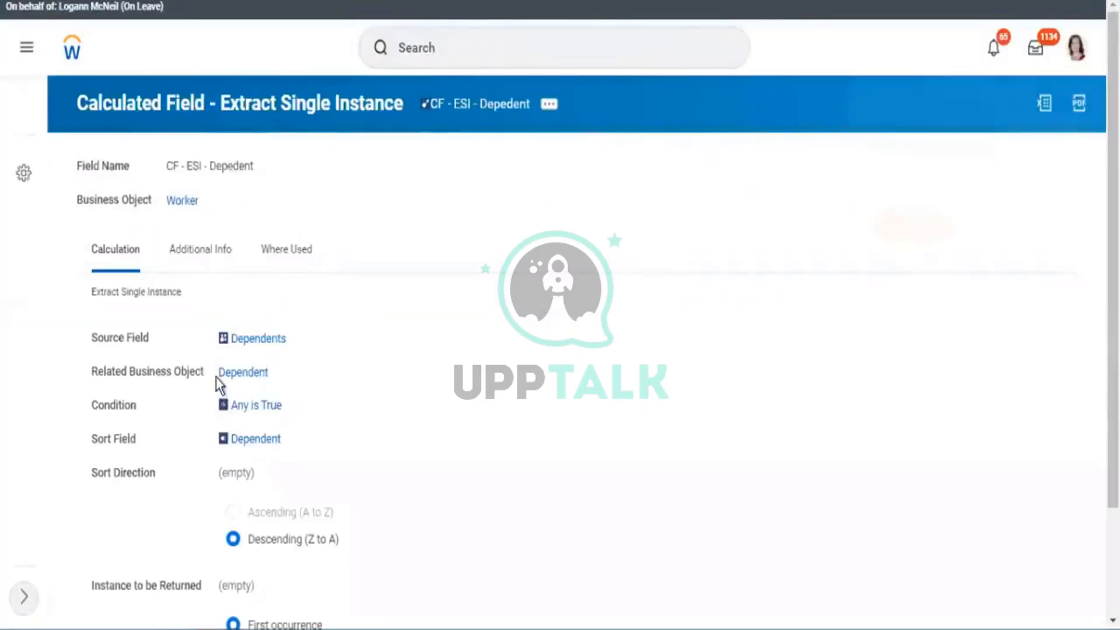
Step: Check the Dependents source field of CF - ESI - Depedent against the report's Dependent column
double_click(297, 338)
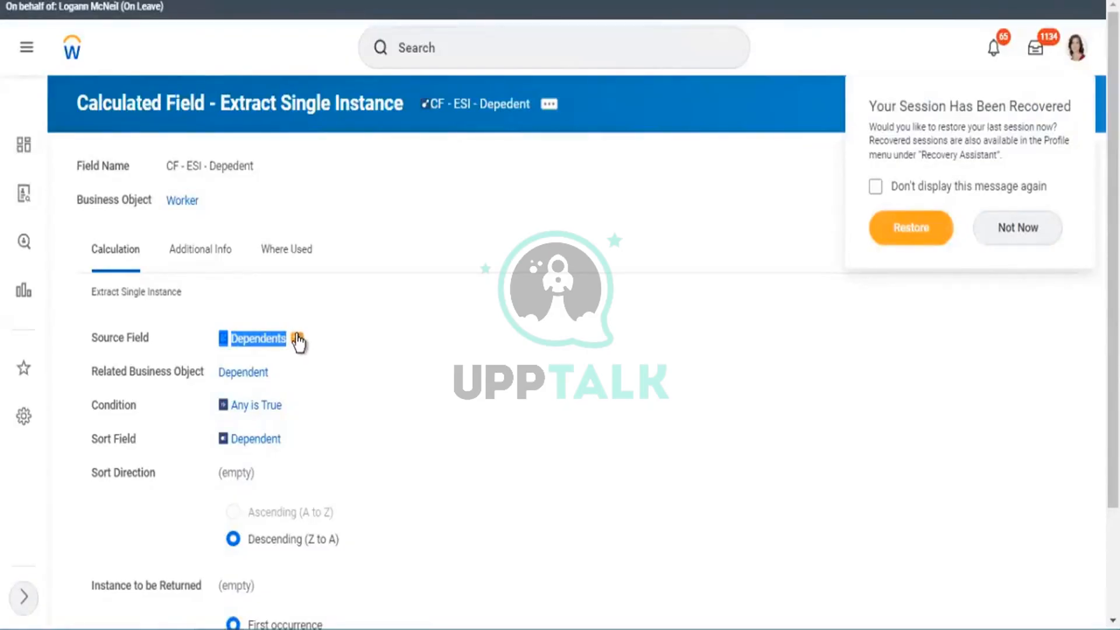
click(359, 368)
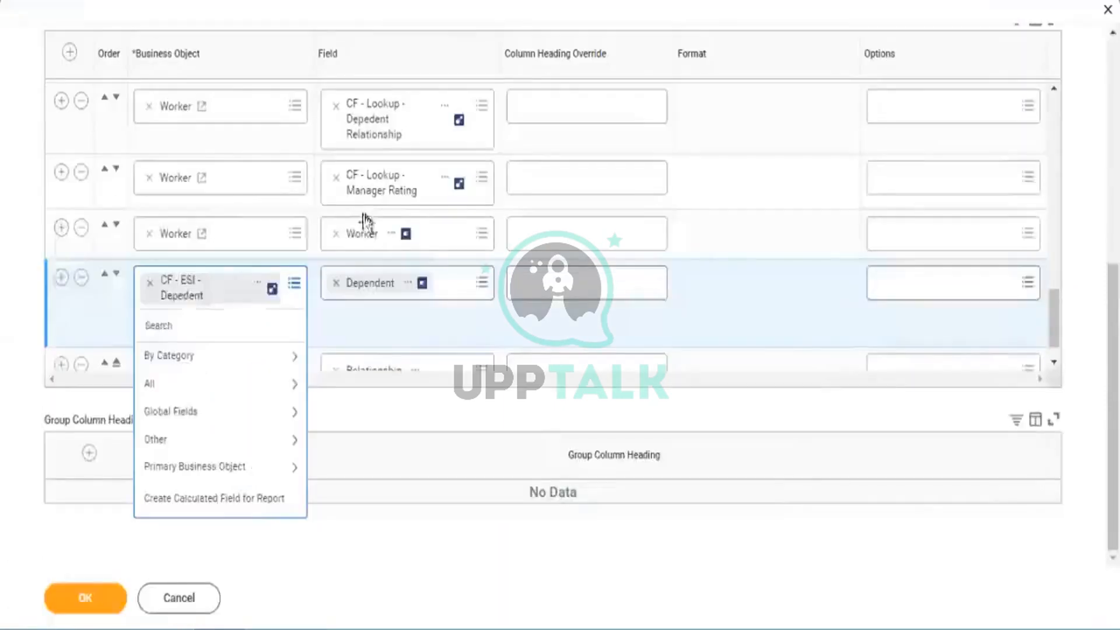
click(668, 324)
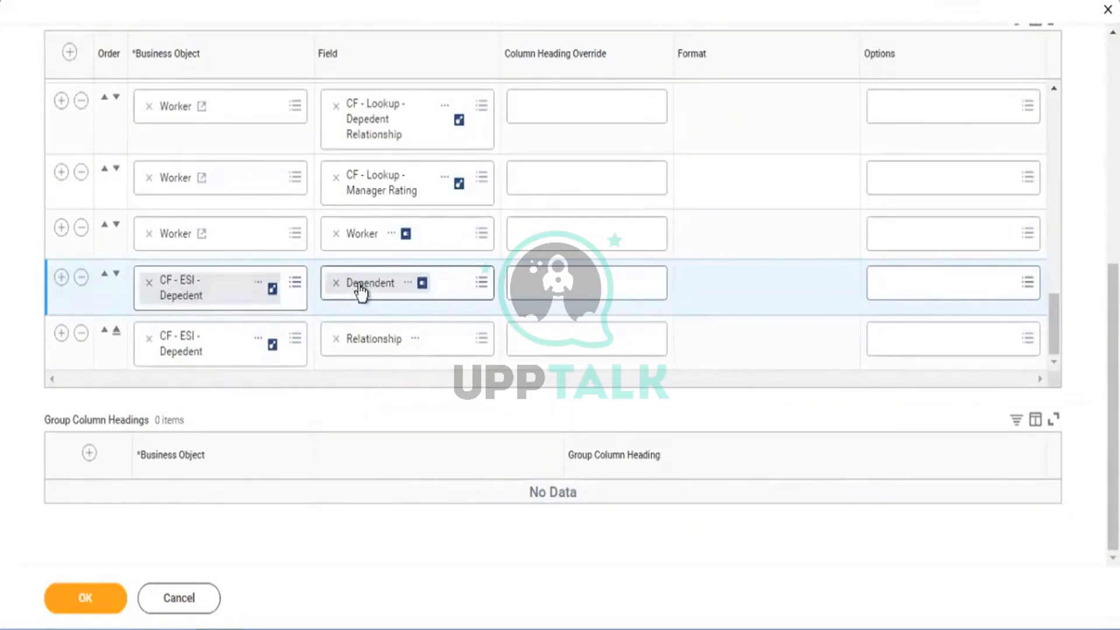
Step: Try replacing the CF - ESI - Depedent business object of the last report column with Worker, and clear it again
click(150, 340)
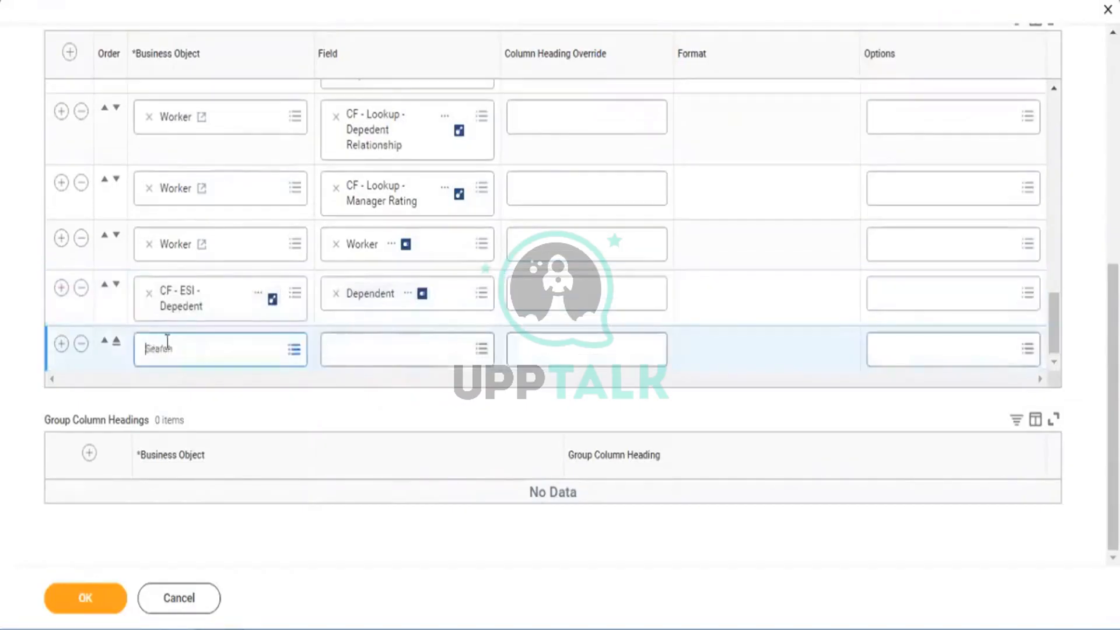
text(worker)
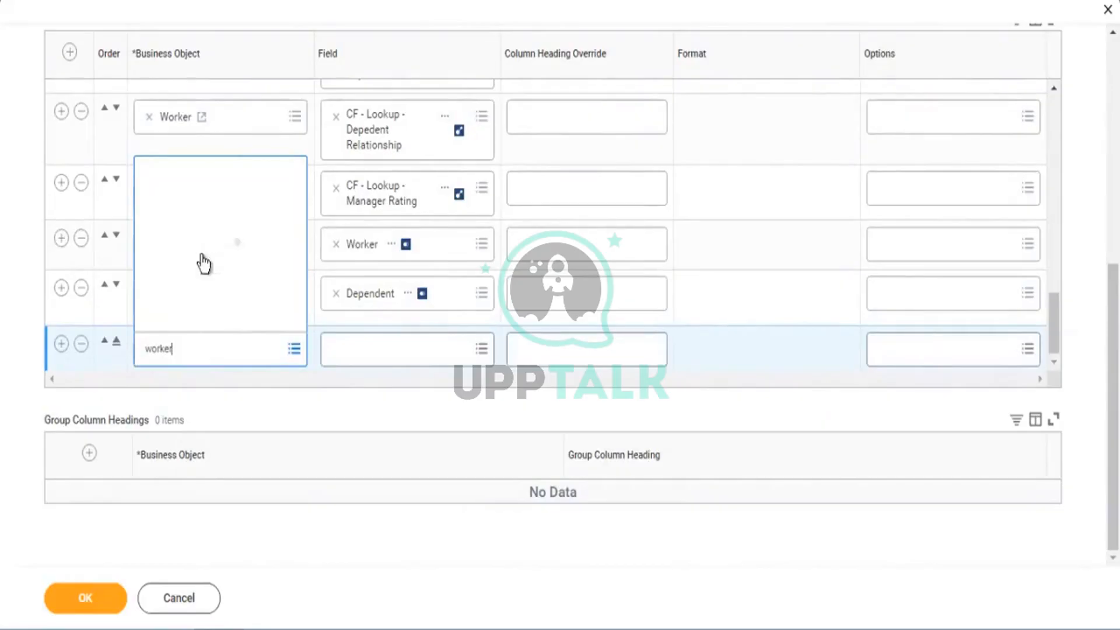
click(202, 92)
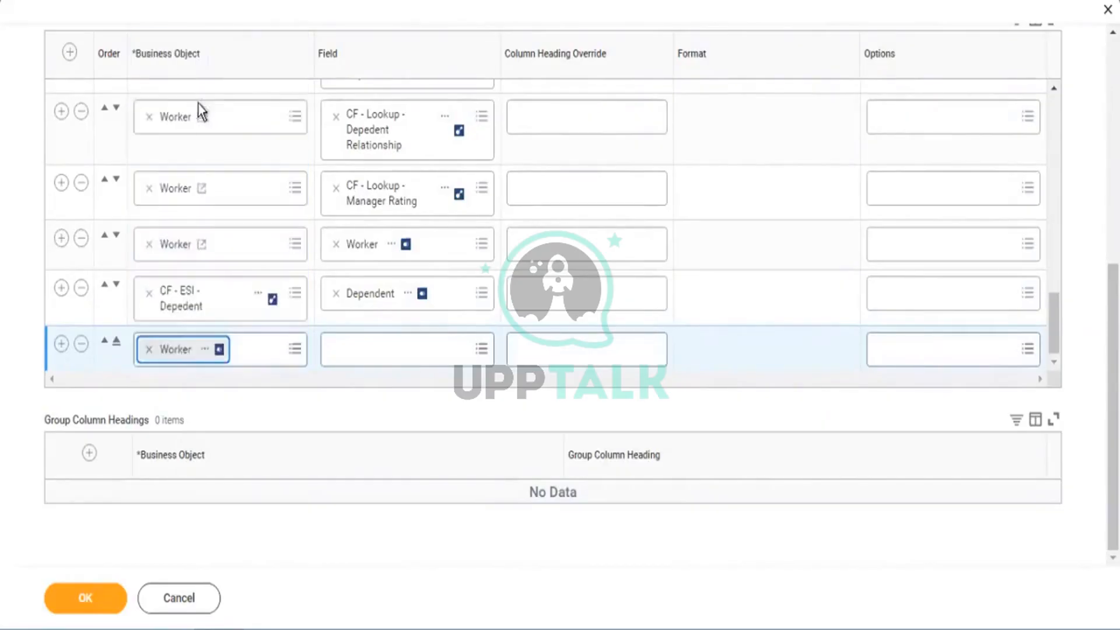
click(152, 352)
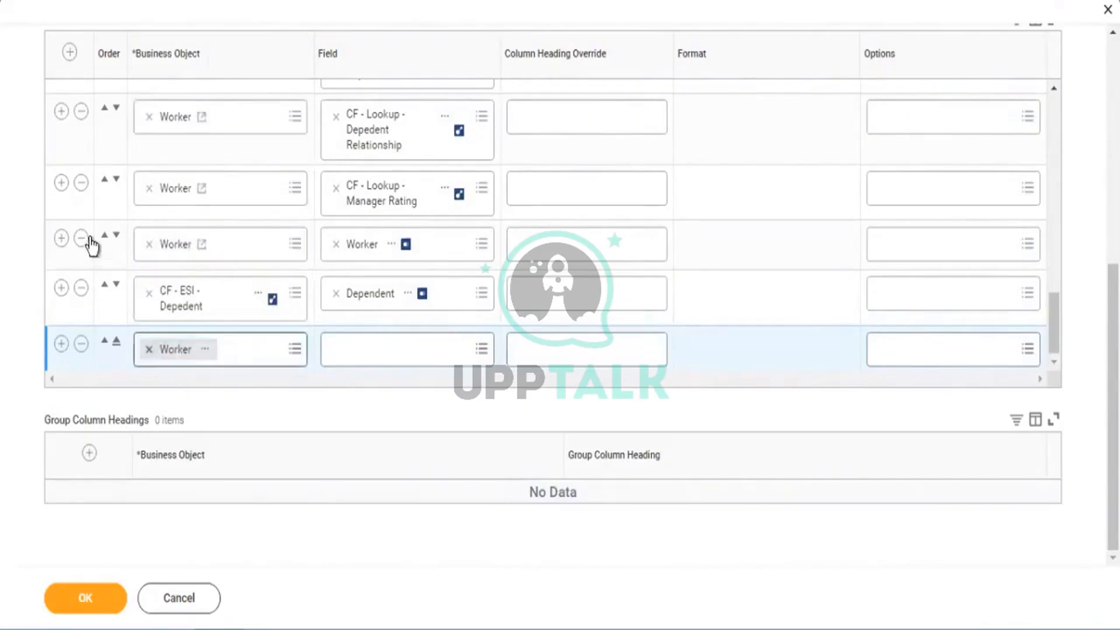
click(149, 349)
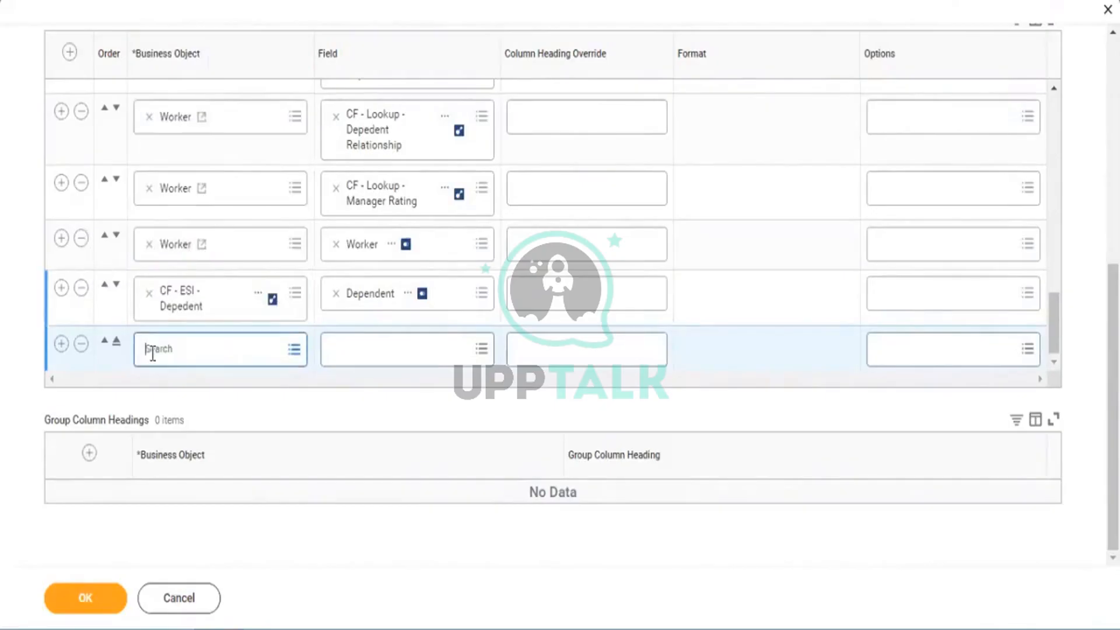
Step: Add a column with business object Worker and field Dependents below the Worker field's row, and submit the report
click(61, 238)
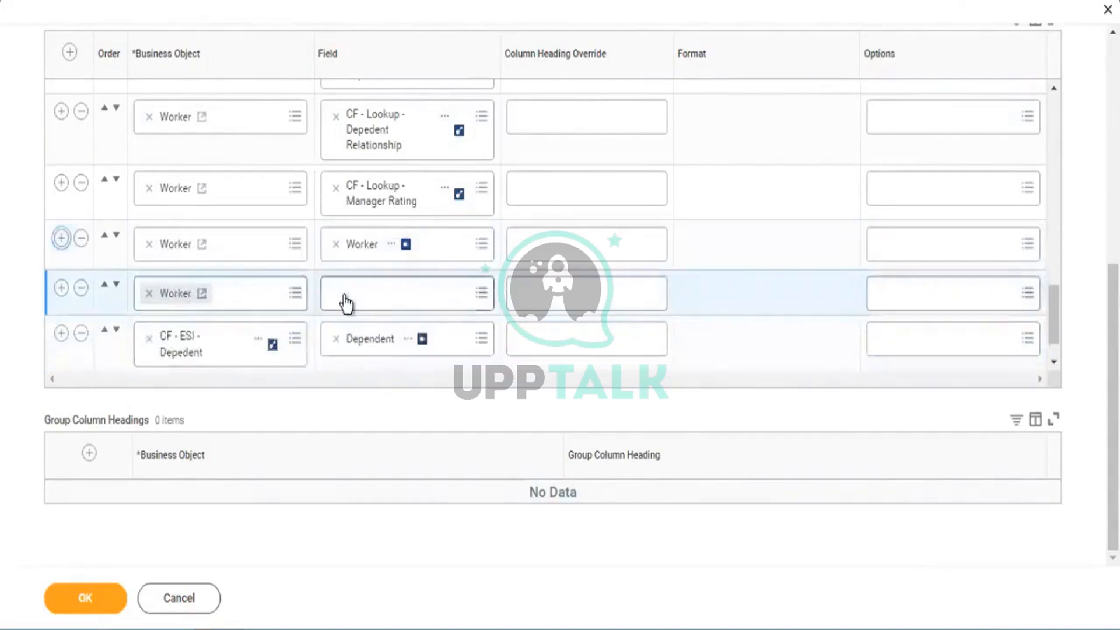
click(346, 298)
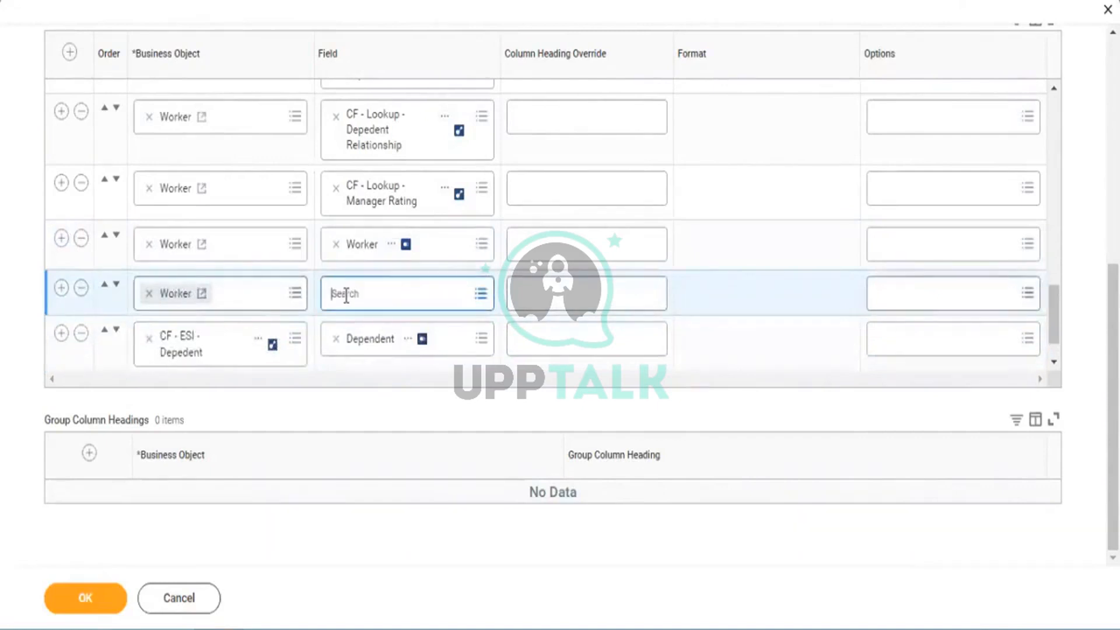
text(depen)
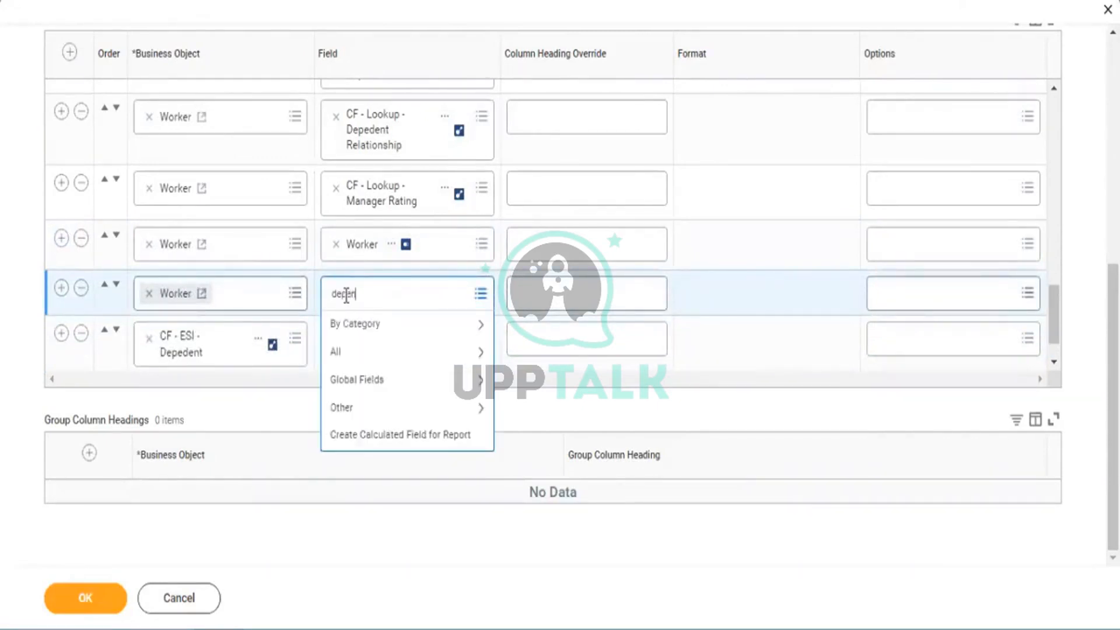
text(dents)
key(Return)
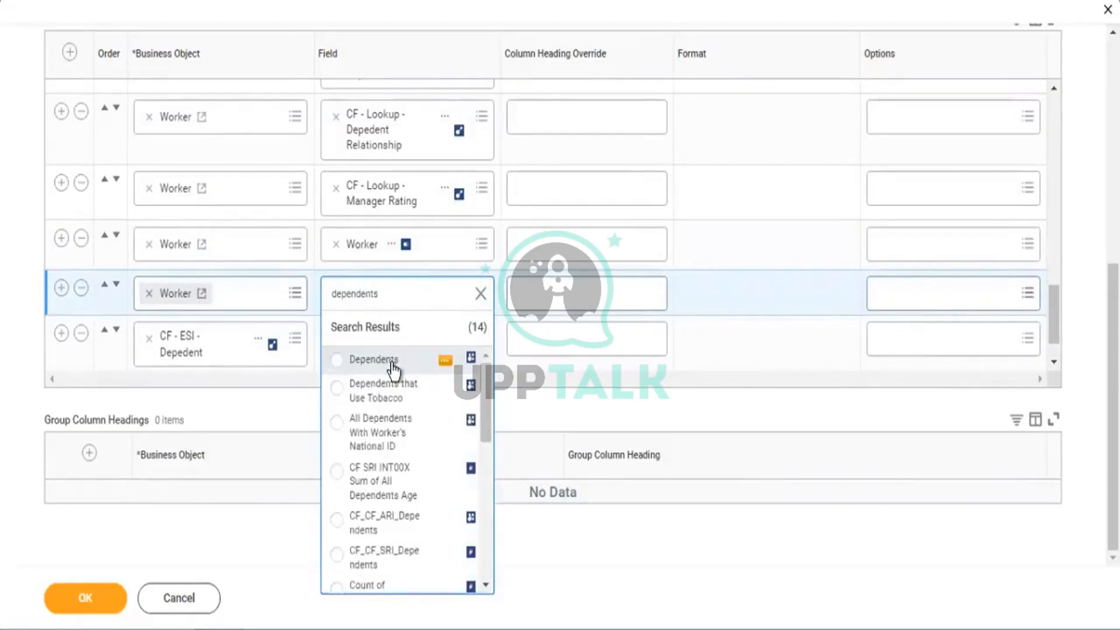
click(392, 366)
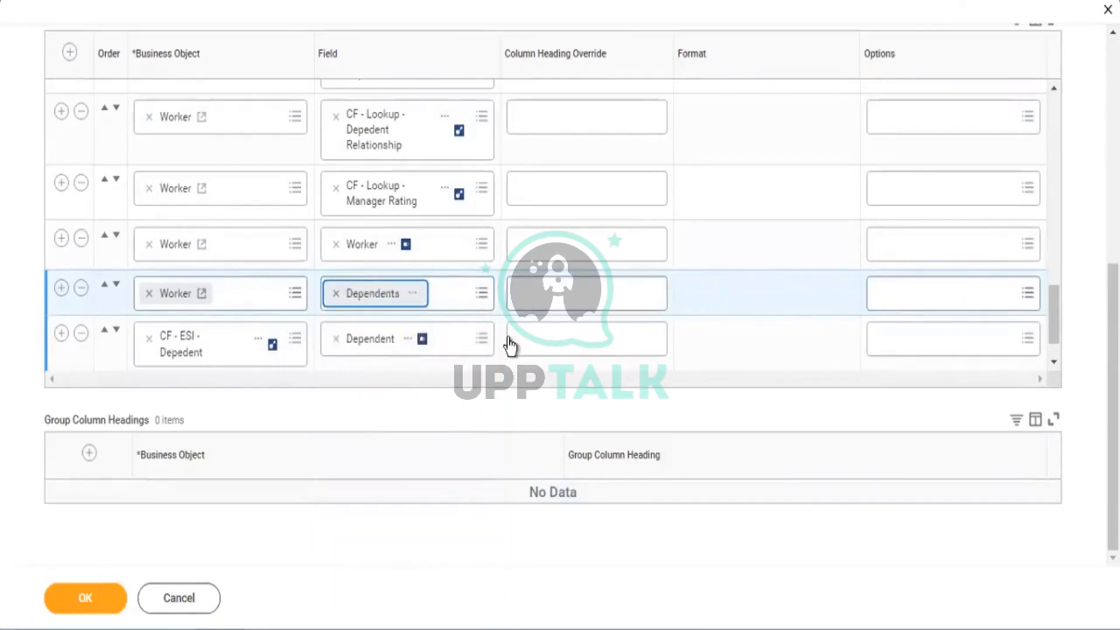
click(93, 610)
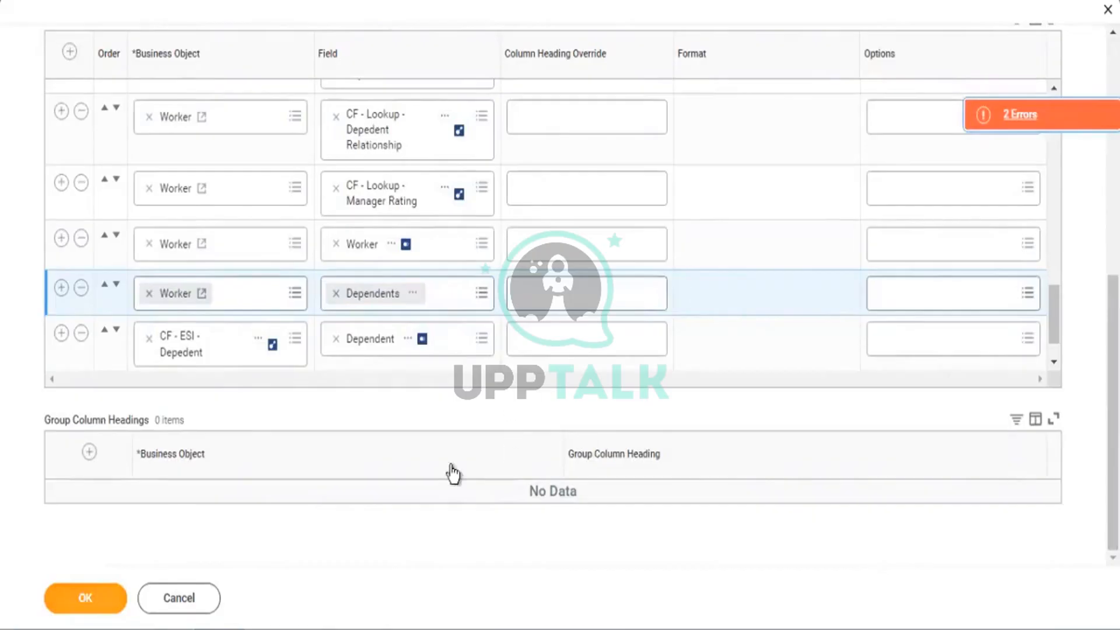
Step: Add the group column heading "test" for the CF - ESI - Depedent business object and submit the report
click(89, 452)
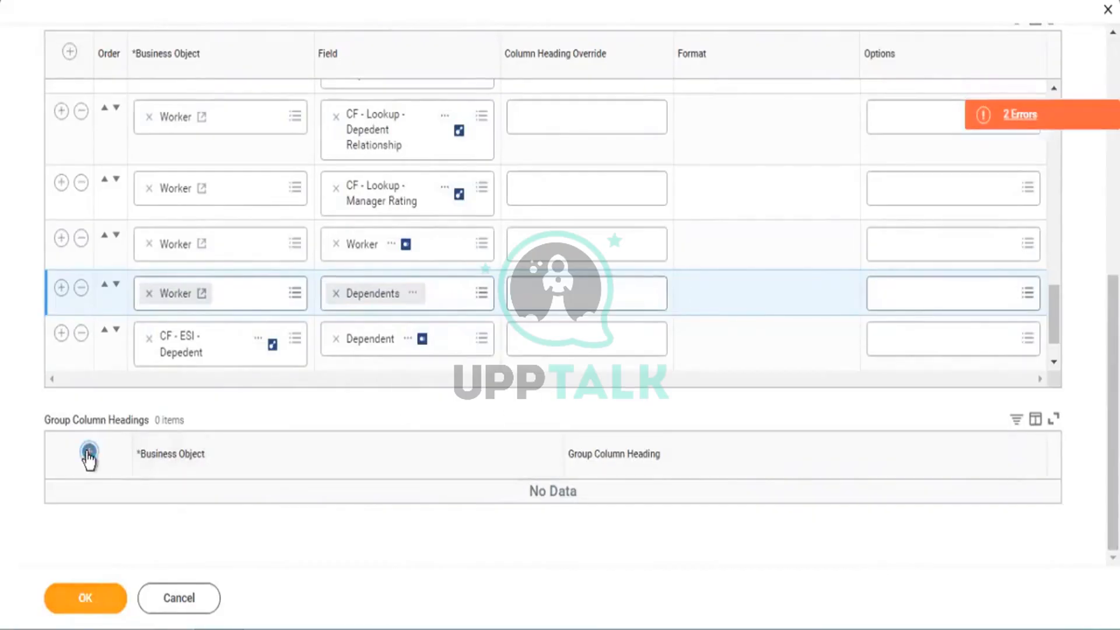
click(217, 518)
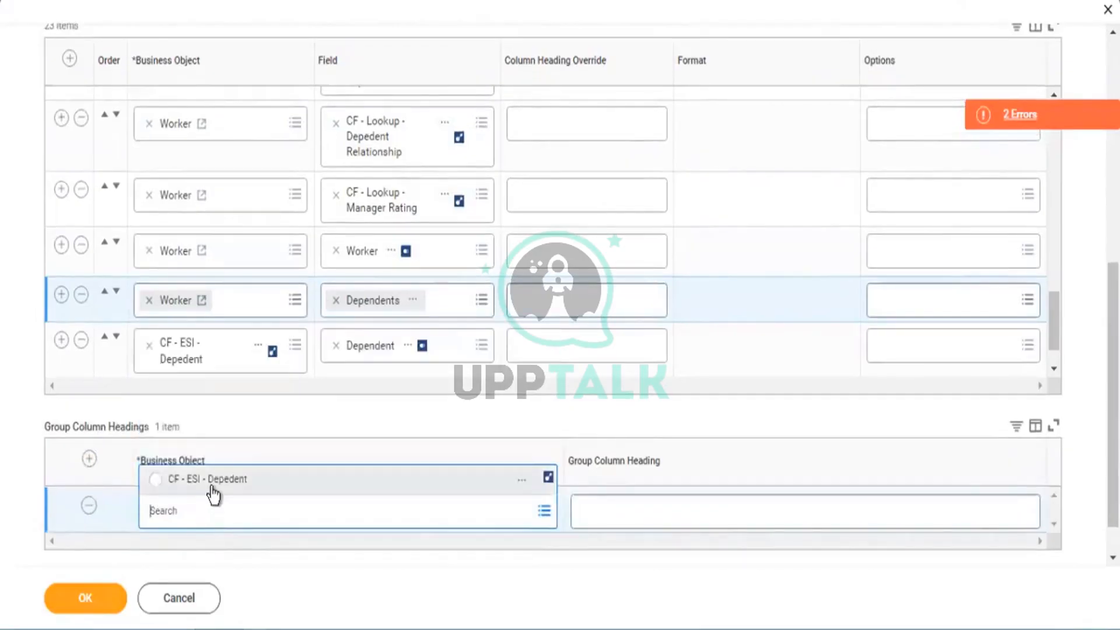
click(214, 493)
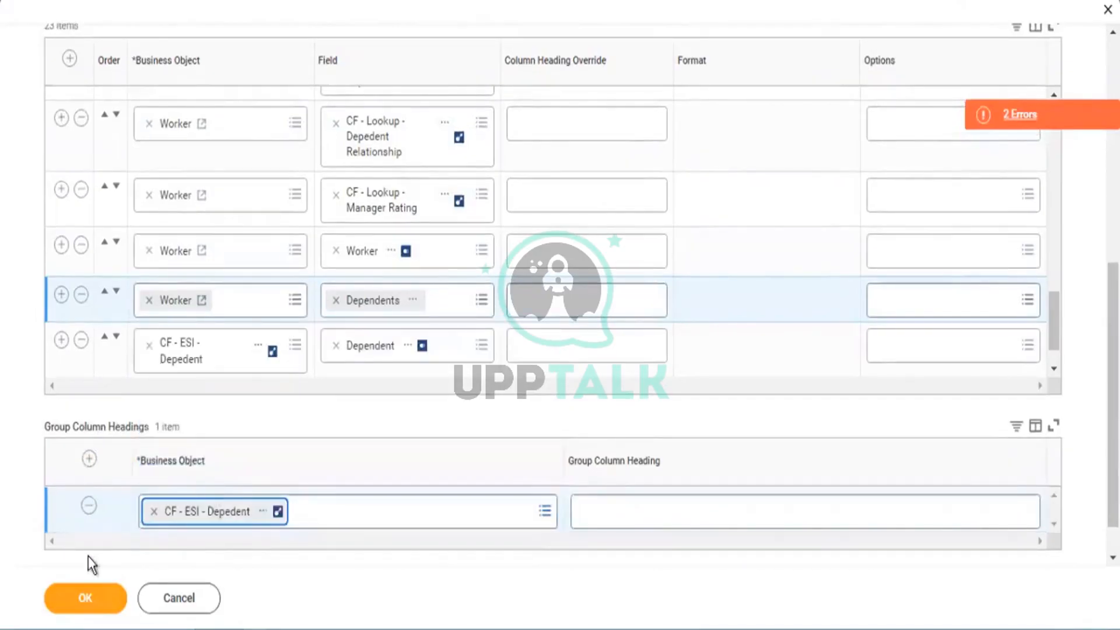
click(79, 594)
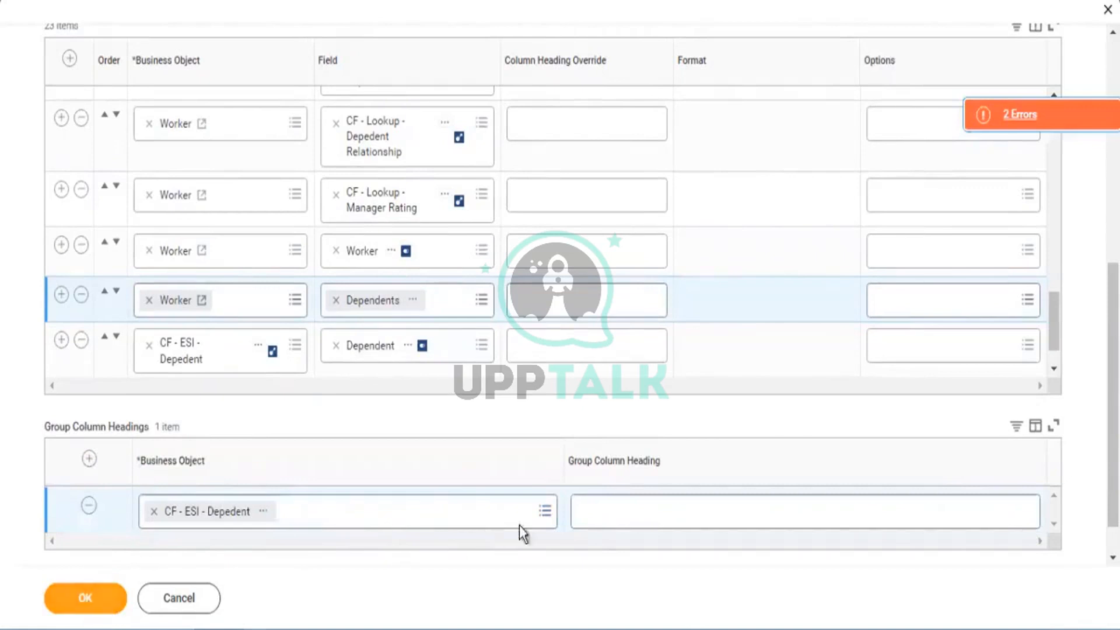
click(581, 500)
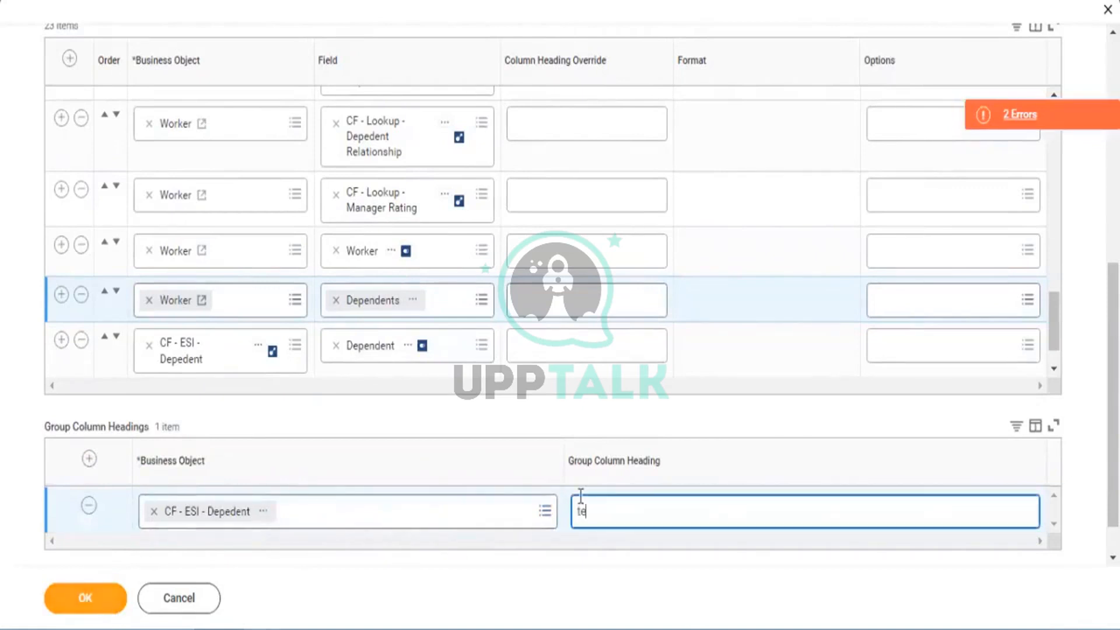
text(test)
click(93, 608)
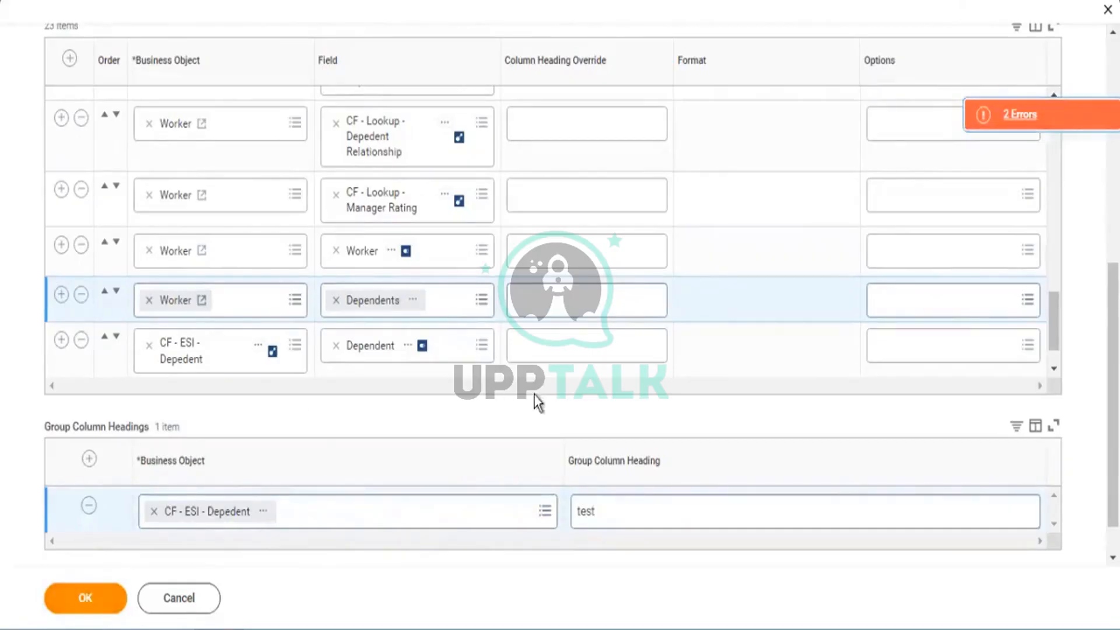
Step: Review the submission errors, remove the empty last column row, and save the report
click(1005, 122)
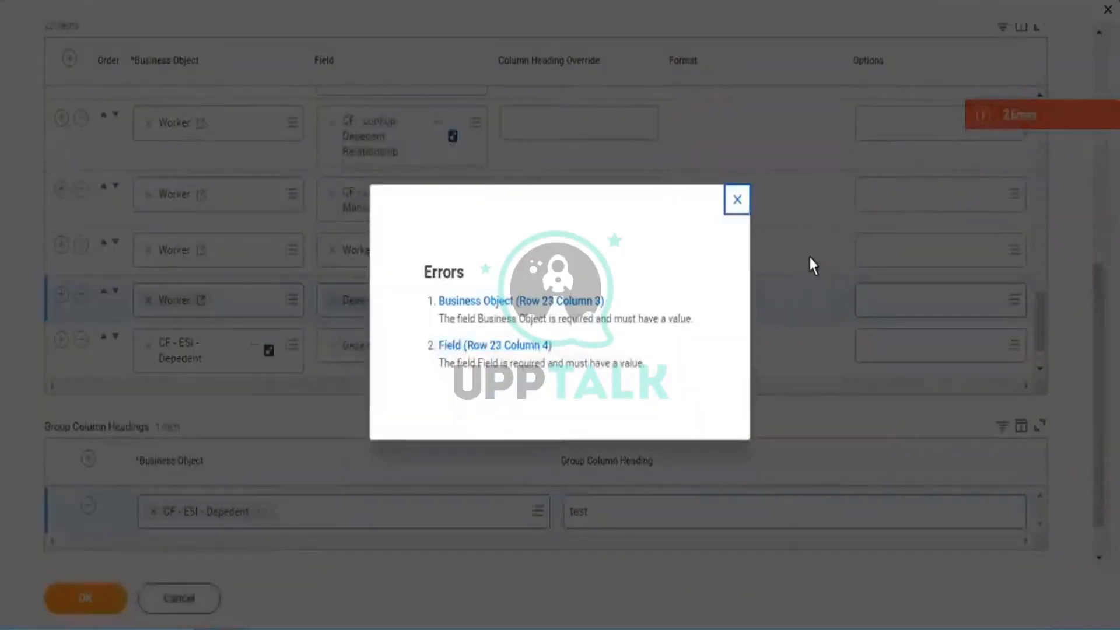
click(738, 212)
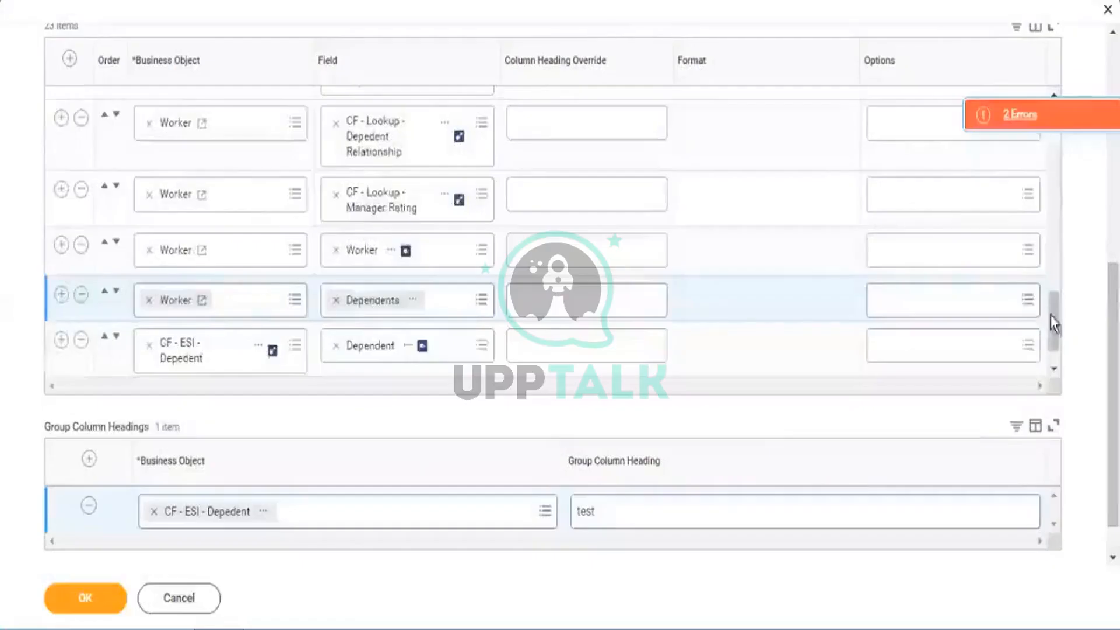
drag(1051, 315, 1053, 356)
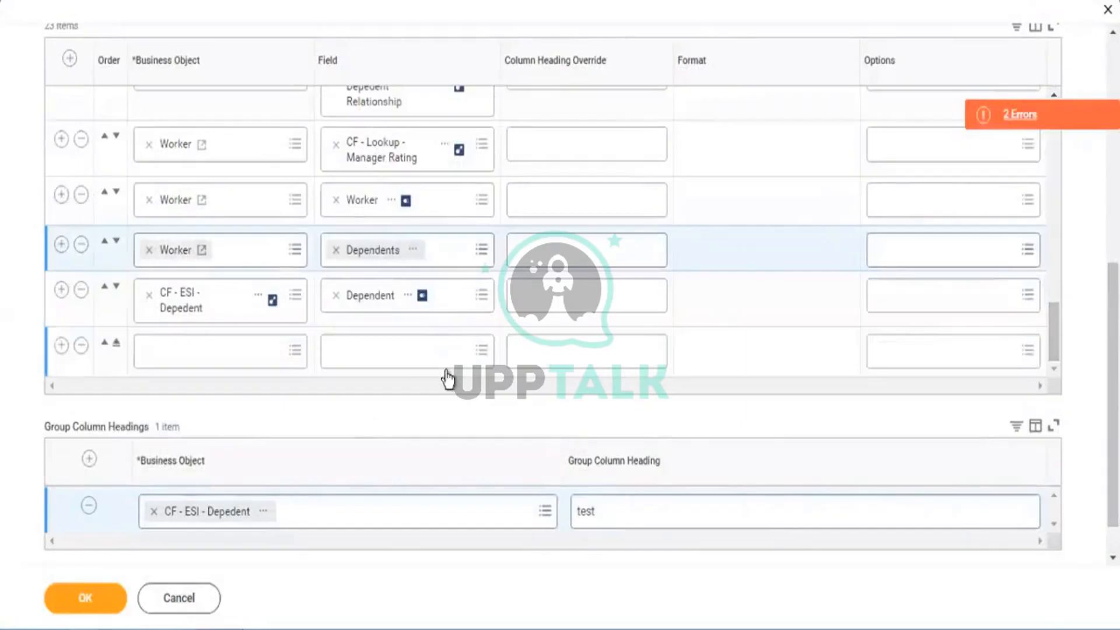
click(81, 347)
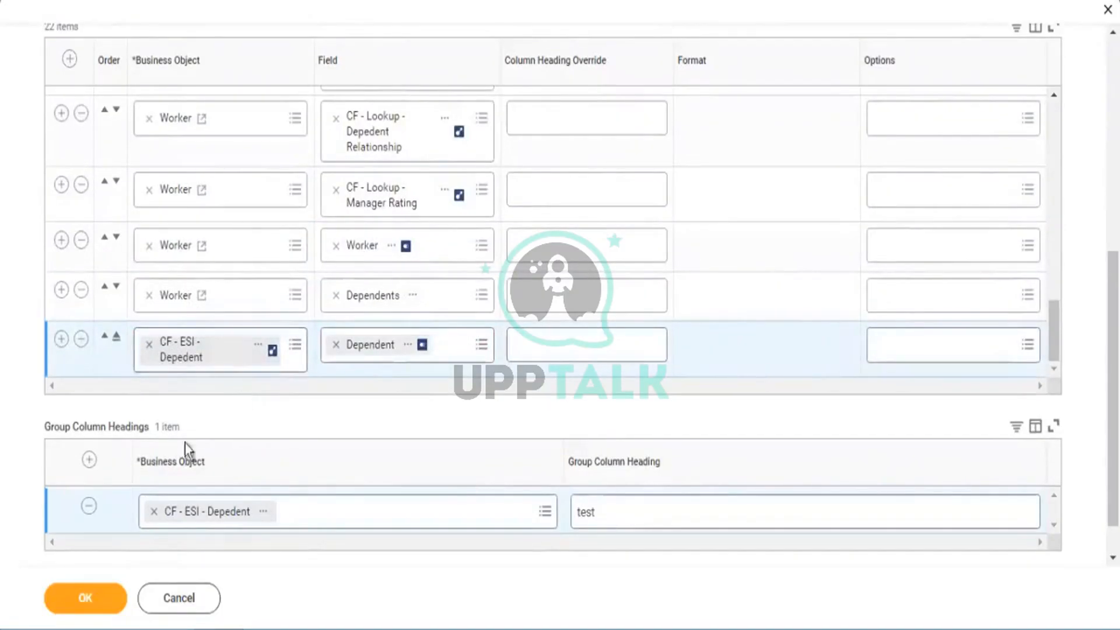
click(88, 606)
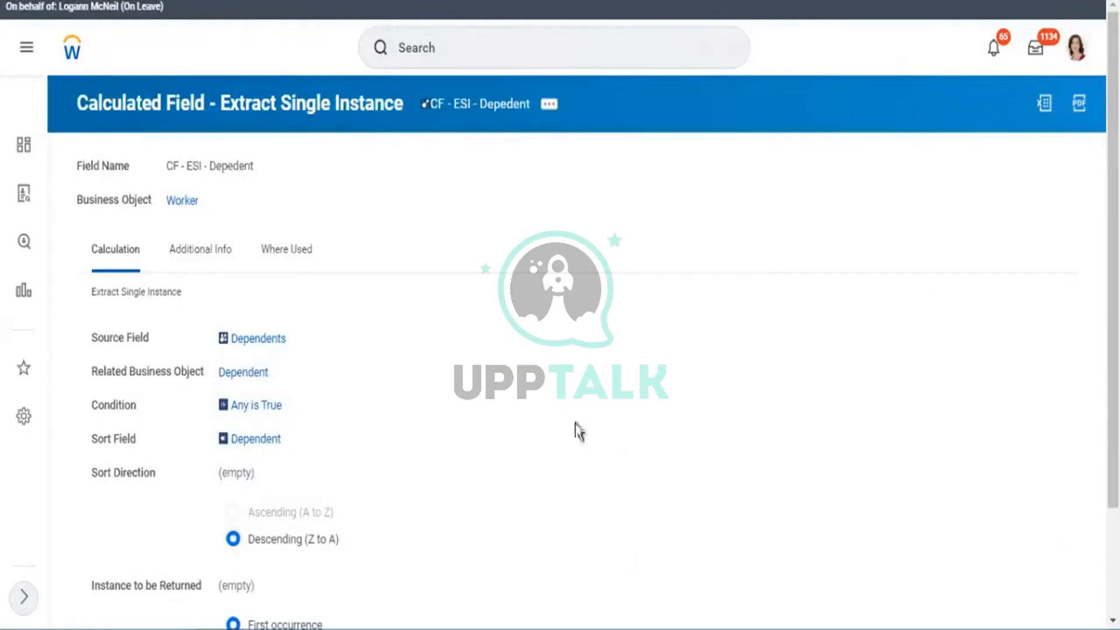
Step: Examine the sort direction and instance-to-be-returned options in the CF - ESI - Depedent definition
scroll(727, 397, down, 3)
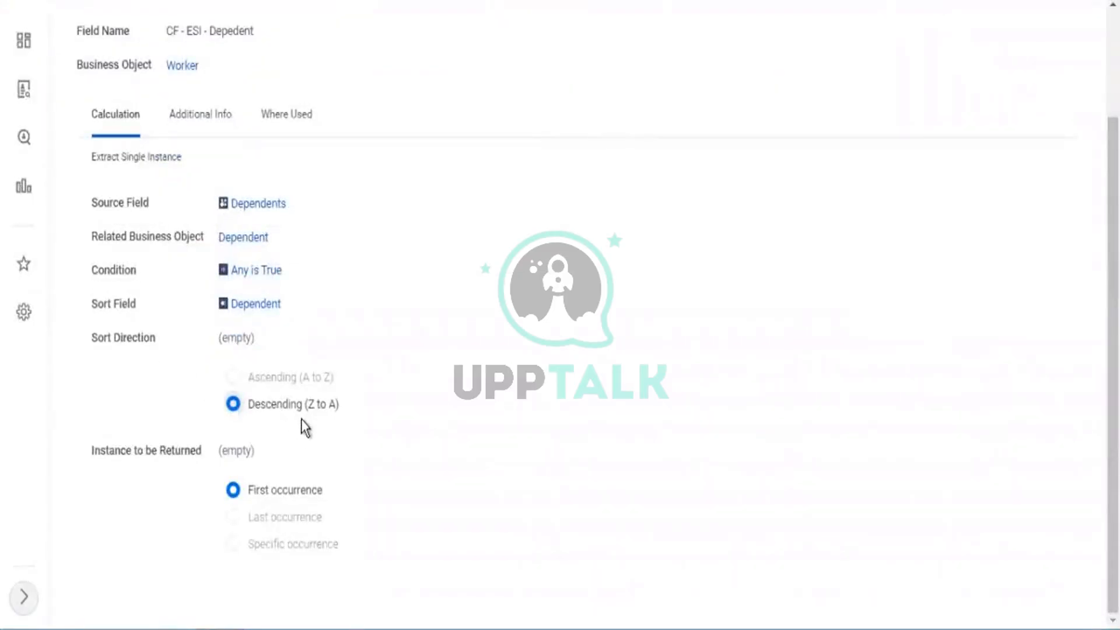
drag(240, 379, 342, 405)
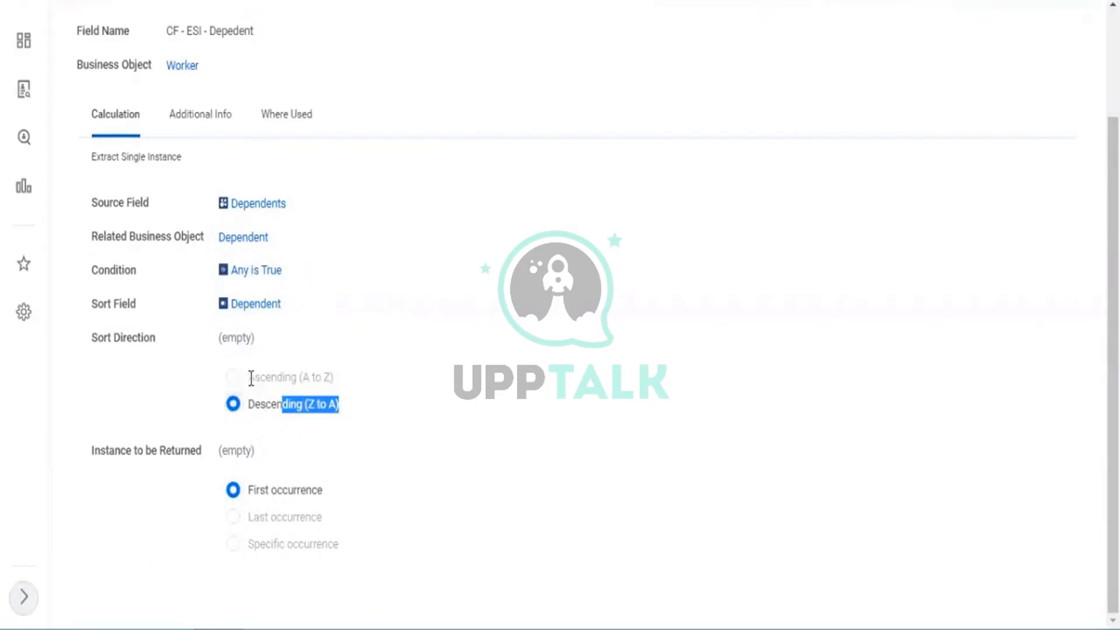
drag(252, 378, 337, 402)
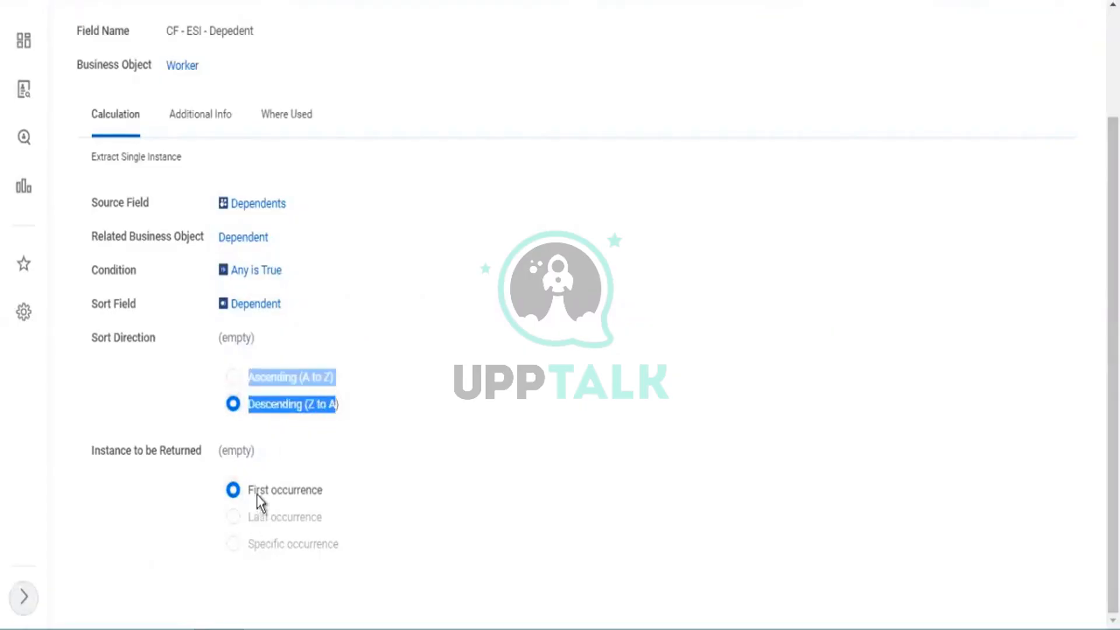
click(279, 406)
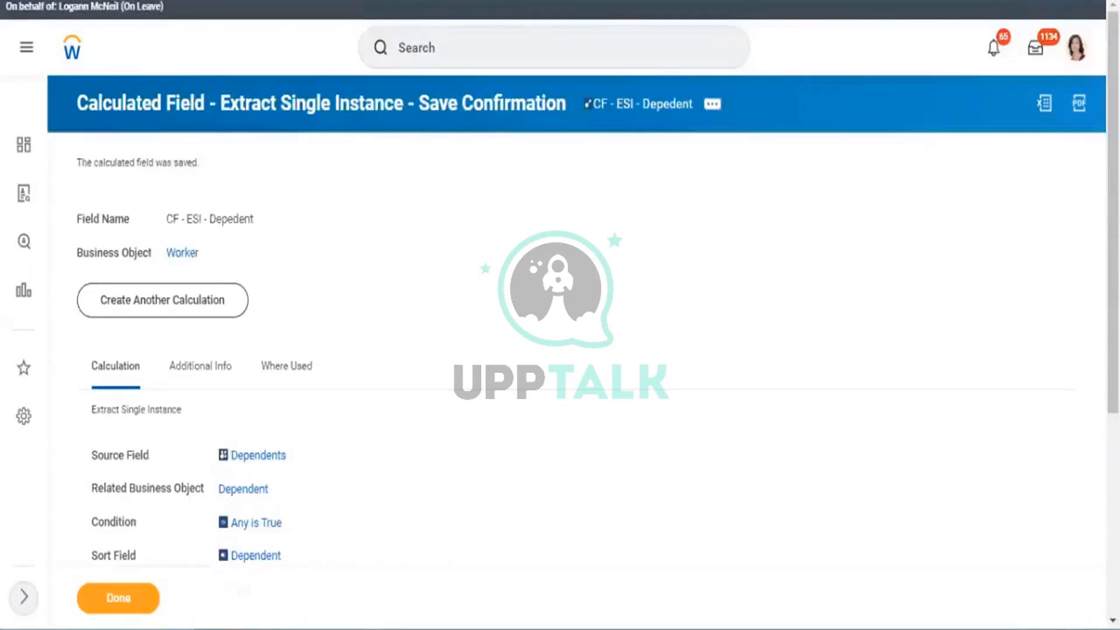
Step: Edit the CF - ESI - Depedent calculated field, set its sort direction to Ascending (A to Z), and submit it
scroll(858, 429, down, 5)
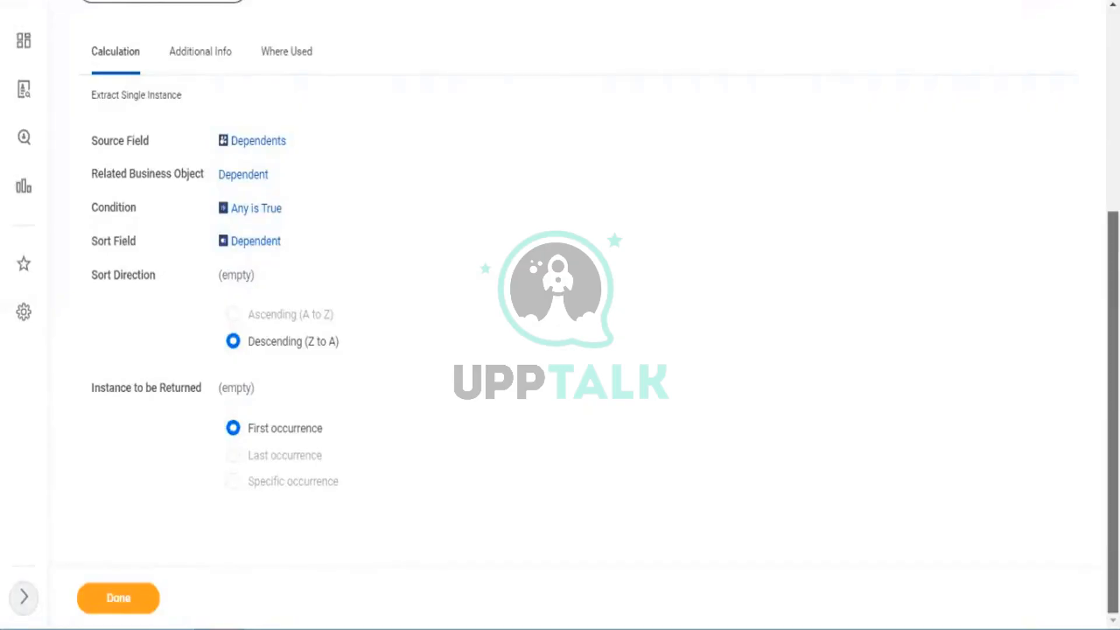
scroll(560, 315, up, 5)
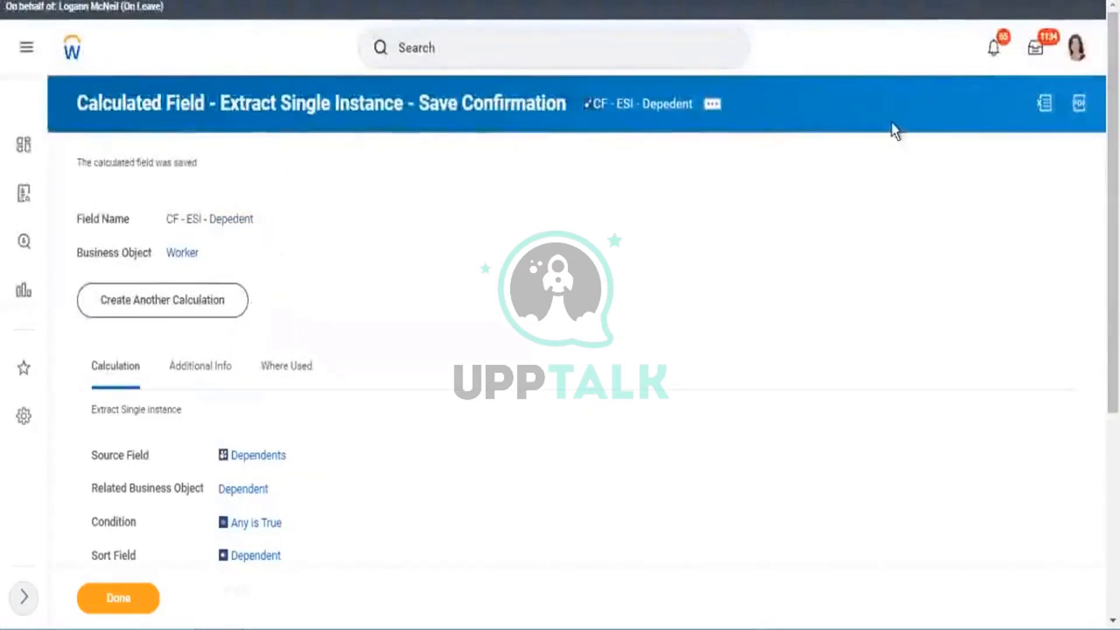
click(711, 107)
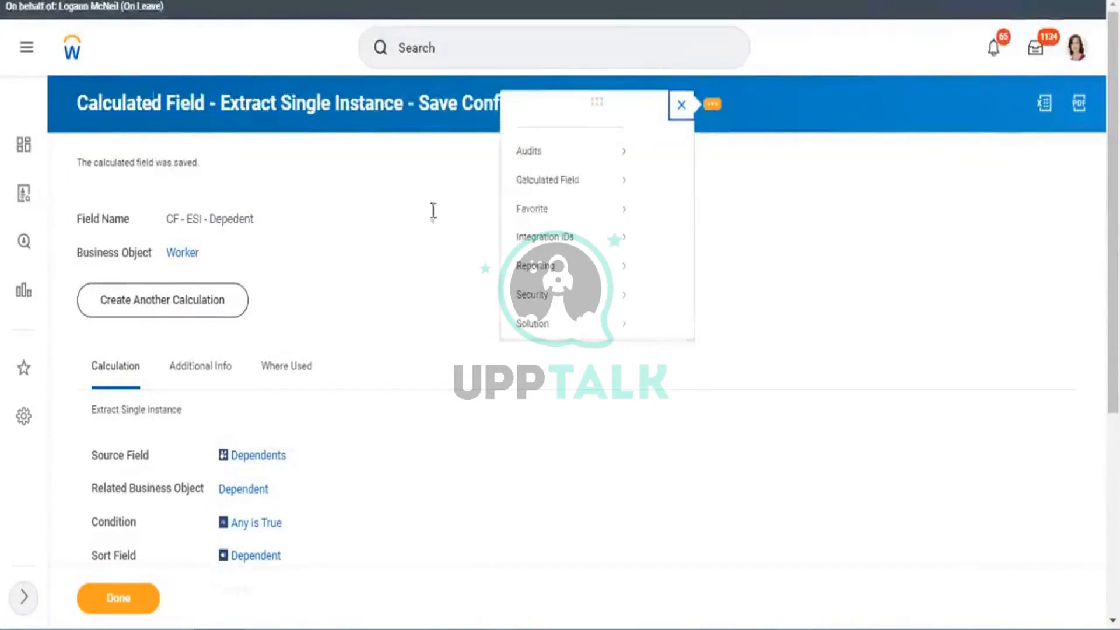
mouse_move(242, 205)
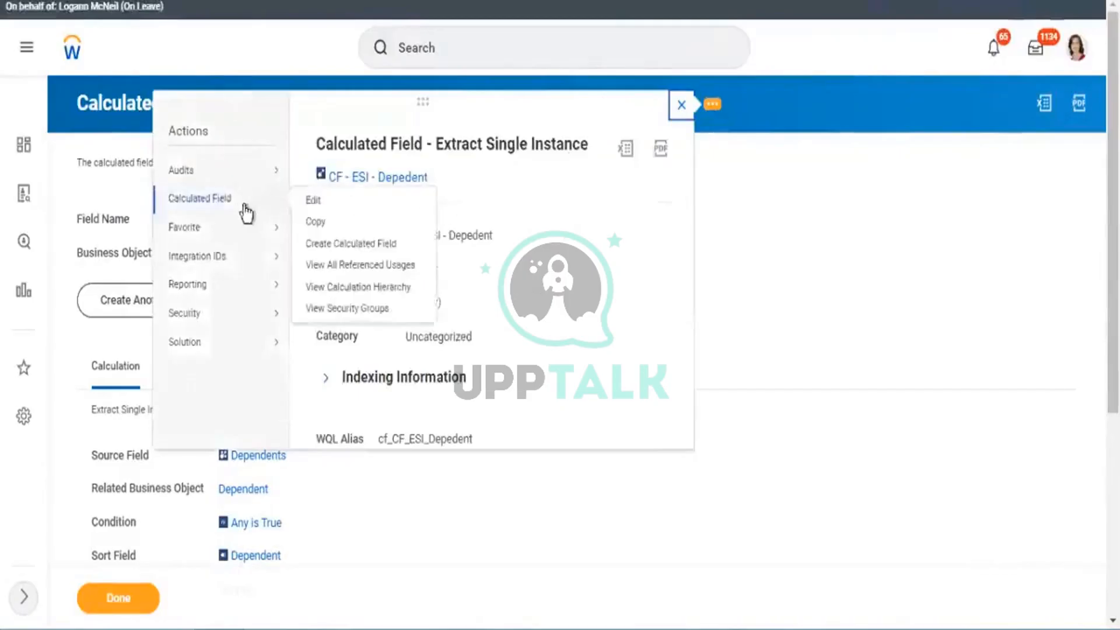
click(306, 203)
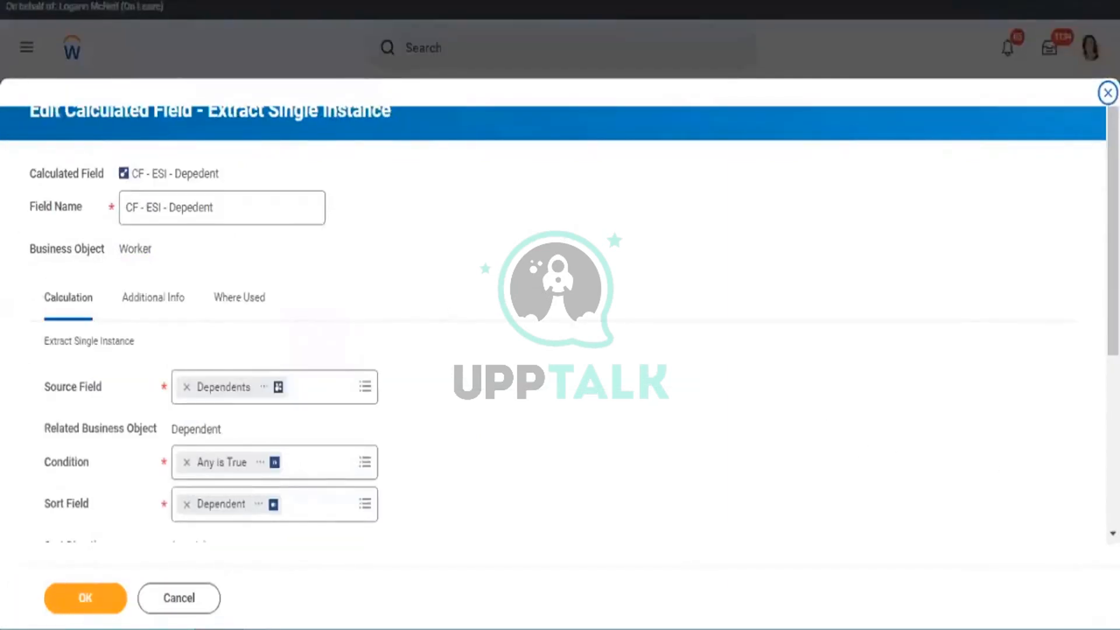
scroll(952, 370, down, 5)
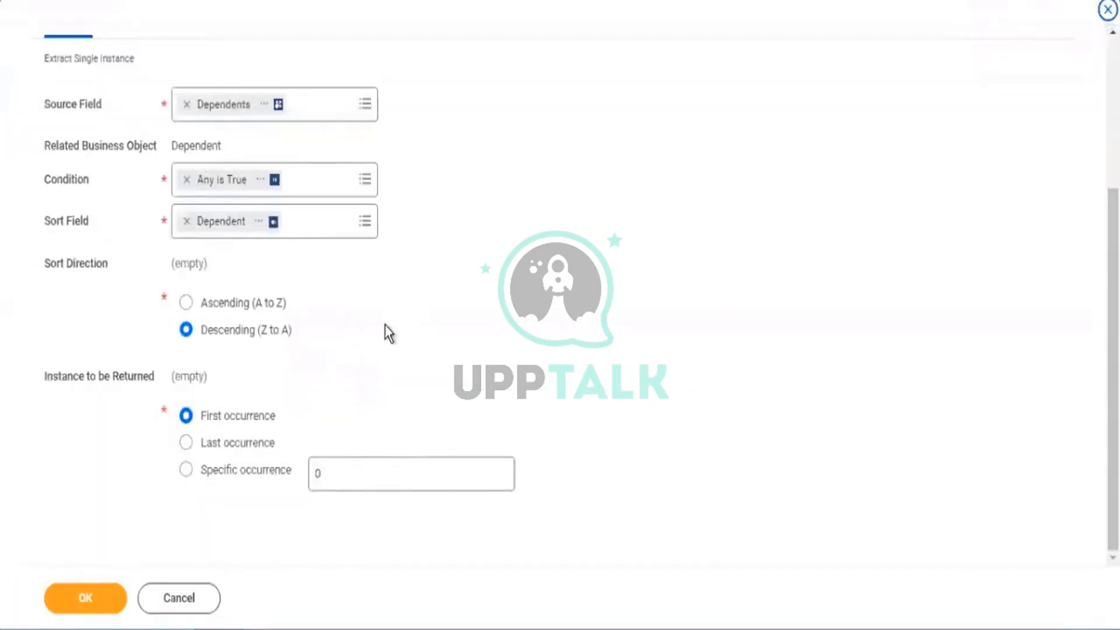
click(218, 303)
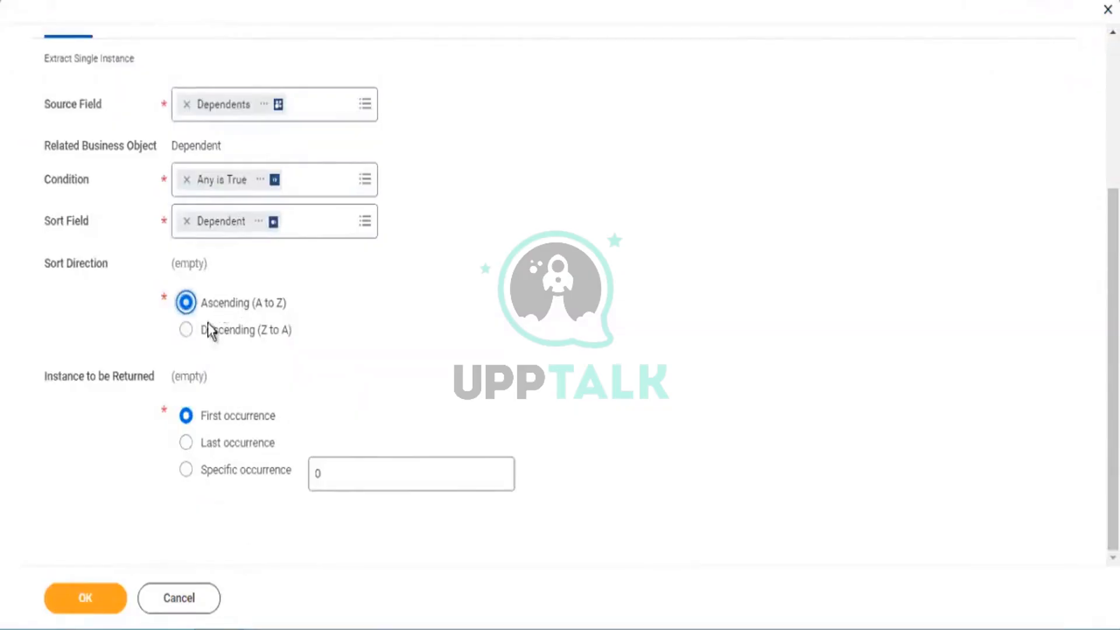
click(89, 599)
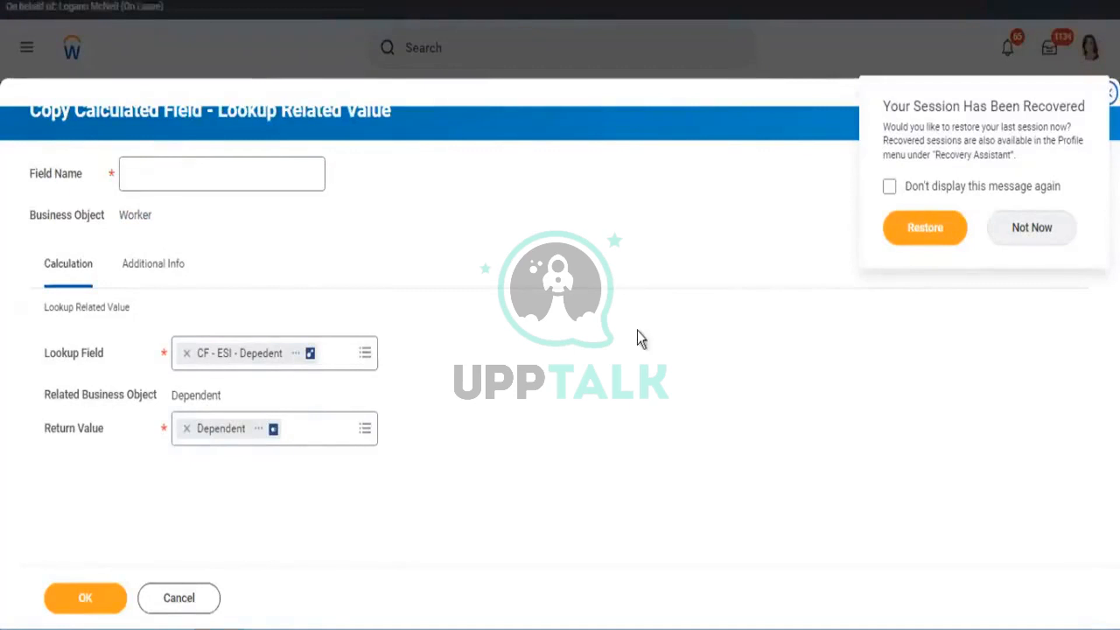
Step: Decline the session recovery offer and open the RPT - All Calculated Fields custom report for editing
click(1004, 232)
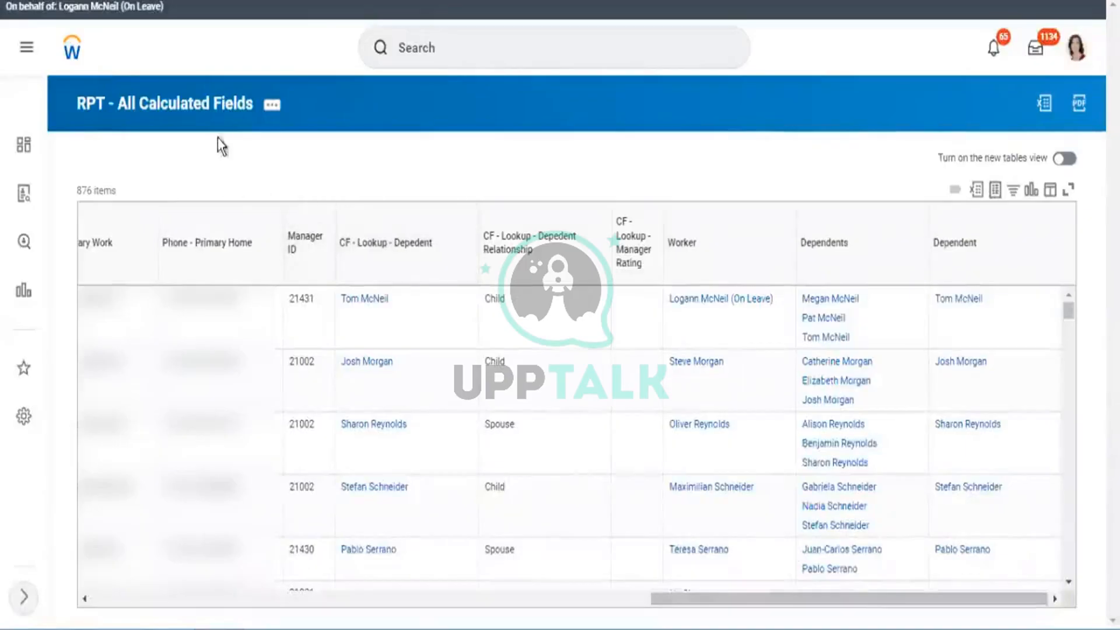
click(280, 114)
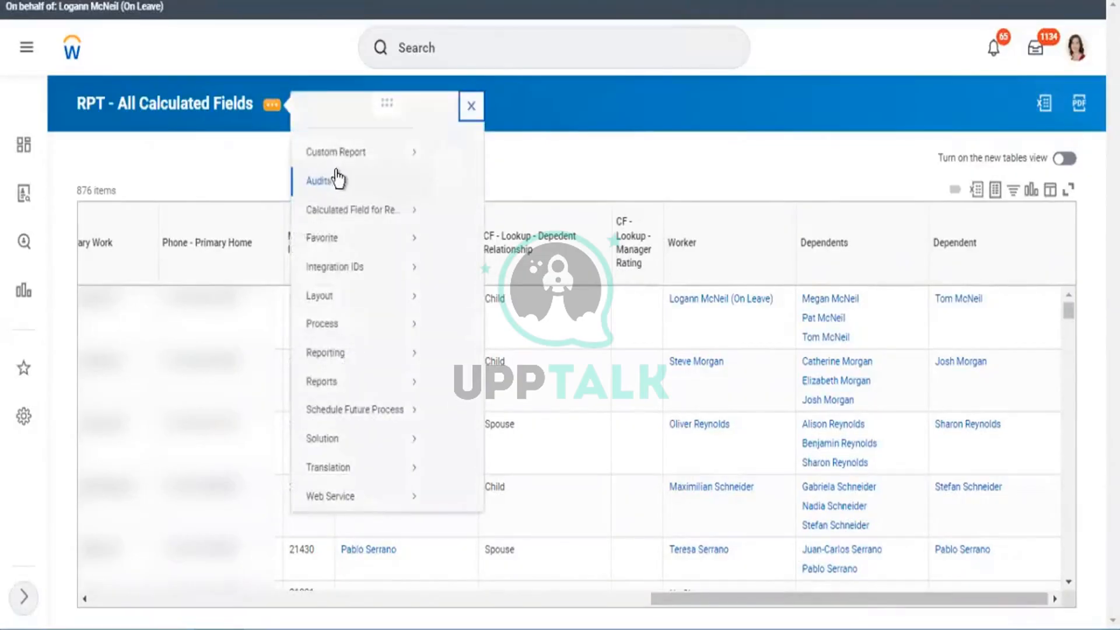
mouse_move(324, 170)
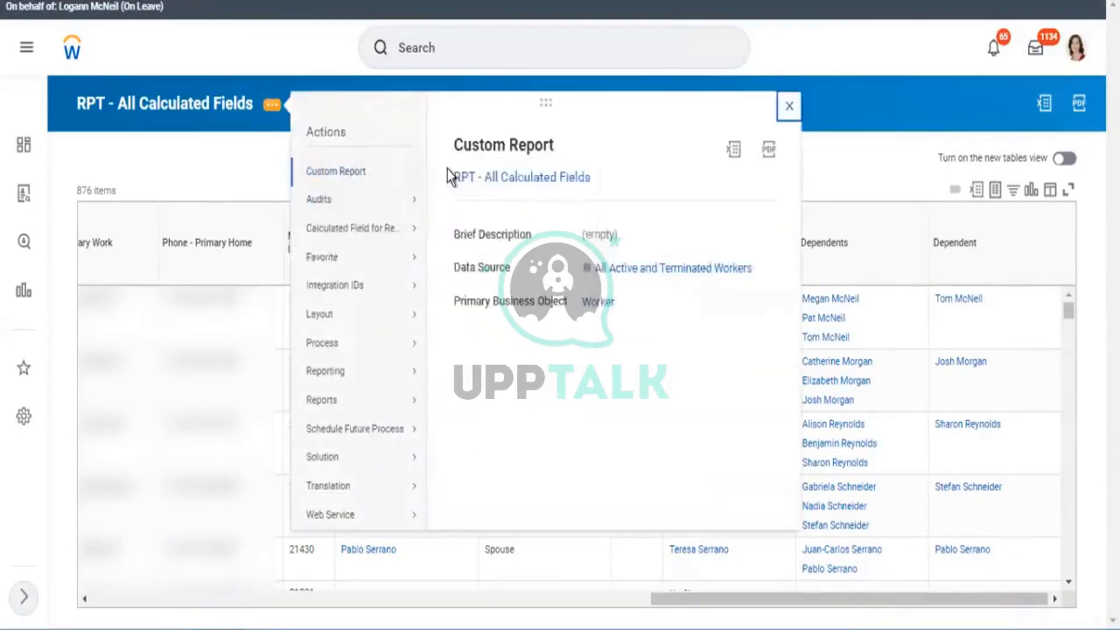
click(451, 174)
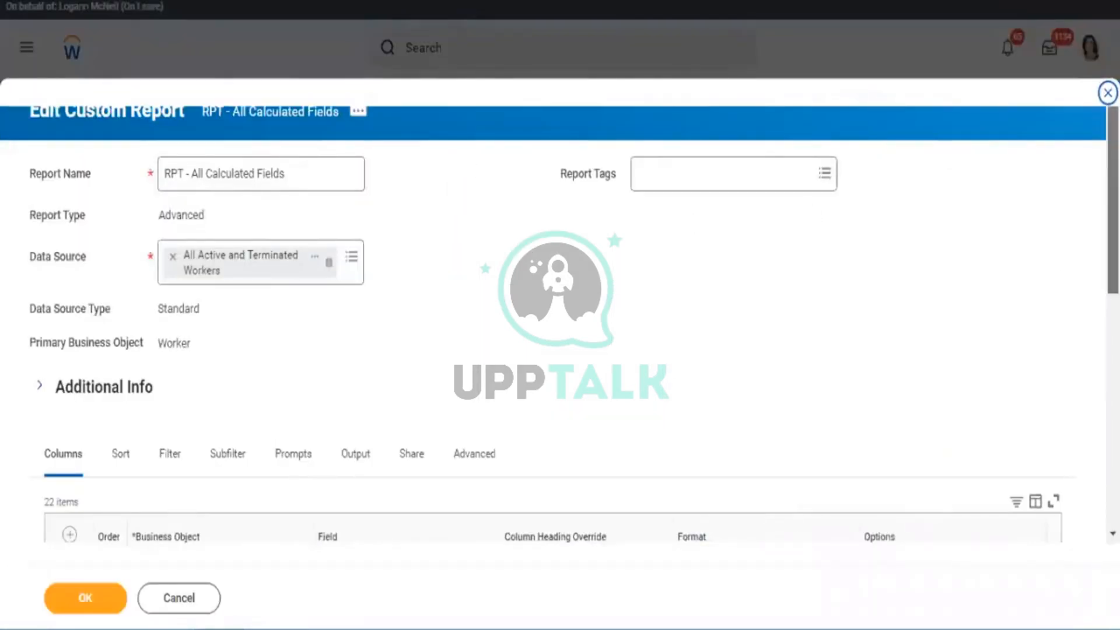
Step: Add a column row with business object Worker below the Dependents row
scroll(1095, 536, down, 10)
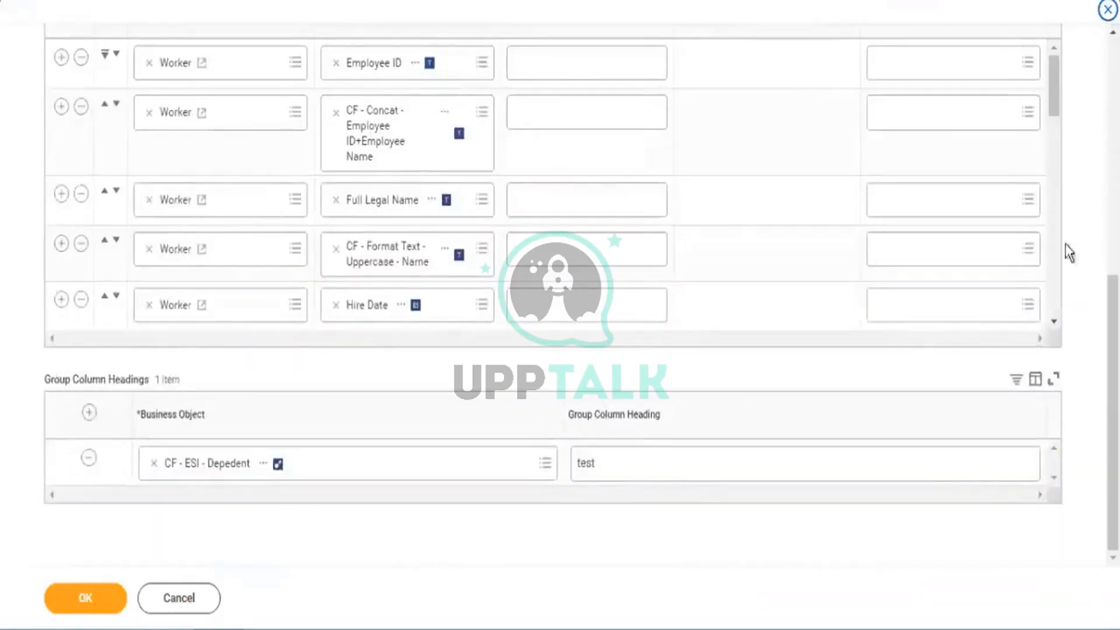
drag(1055, 88, 1042, 345)
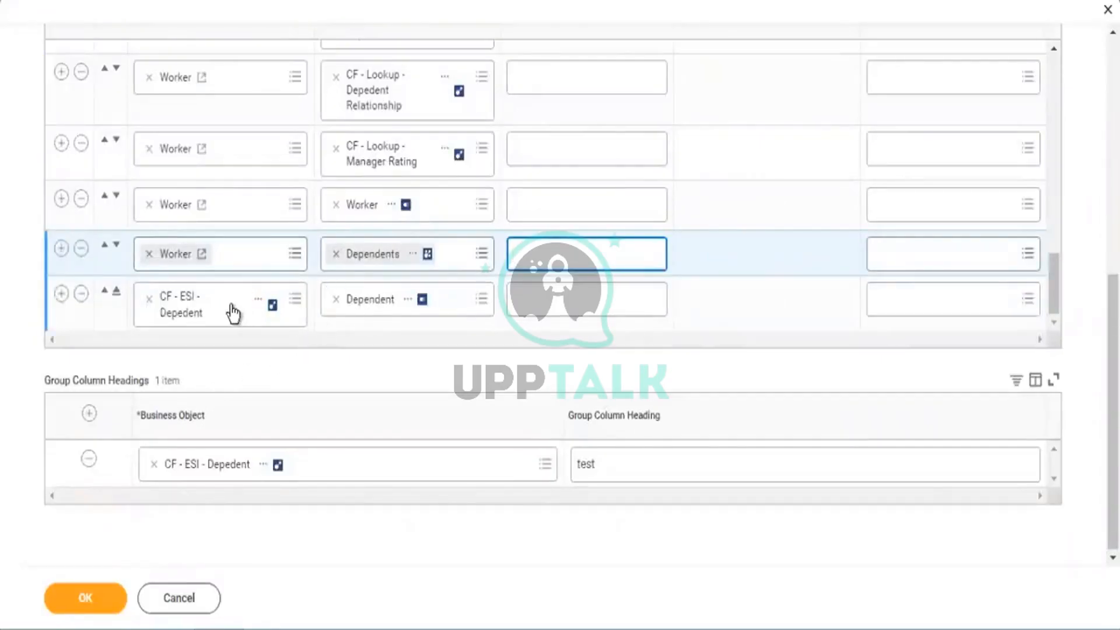
right_click(168, 311)
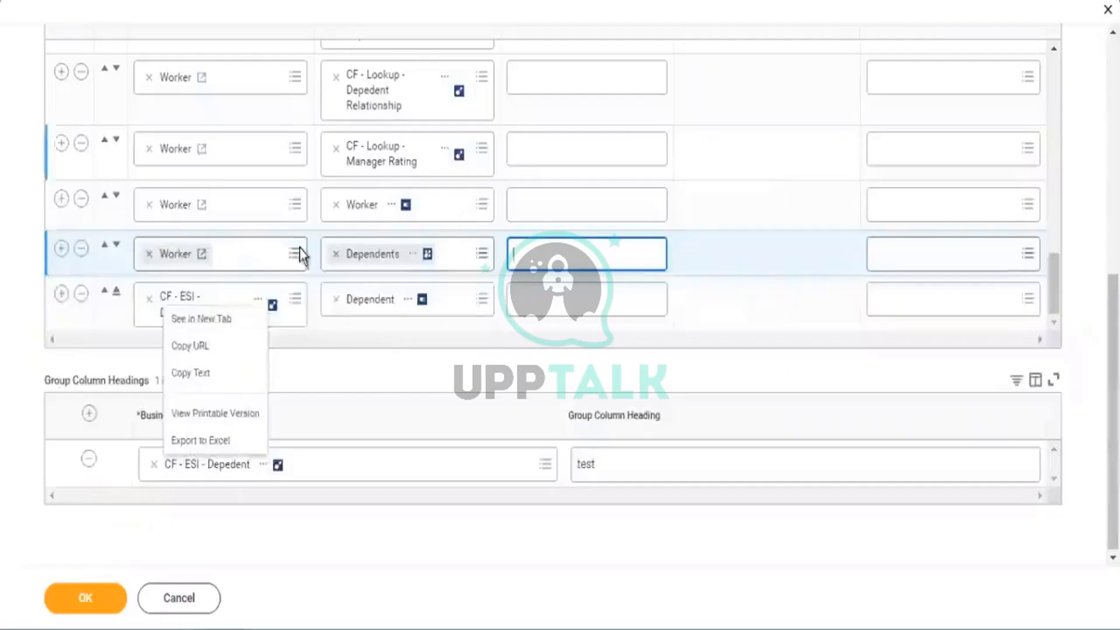
click(339, 356)
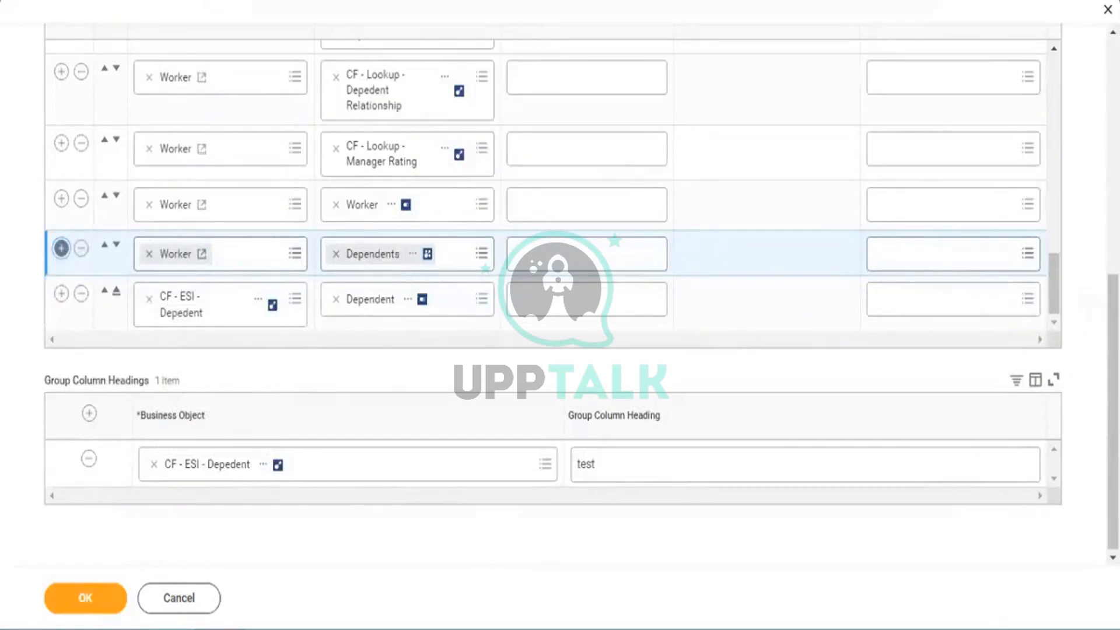
click(351, 289)
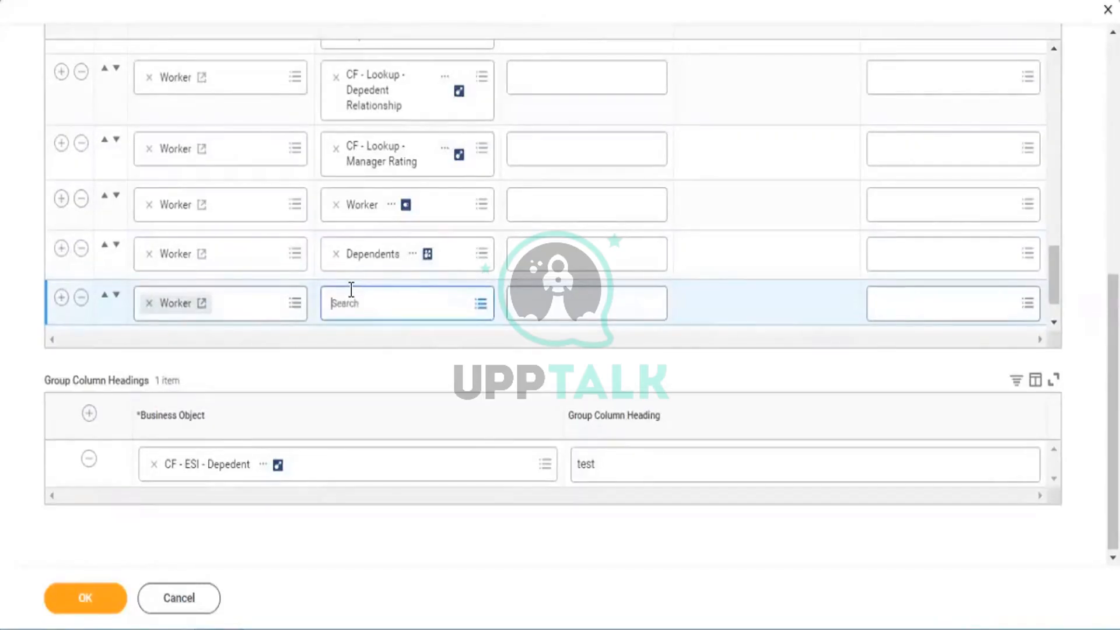
Step: Search the new Worker row's field for "lookup depedent" and choose CF - Lookup - Depedent
click(351, 290)
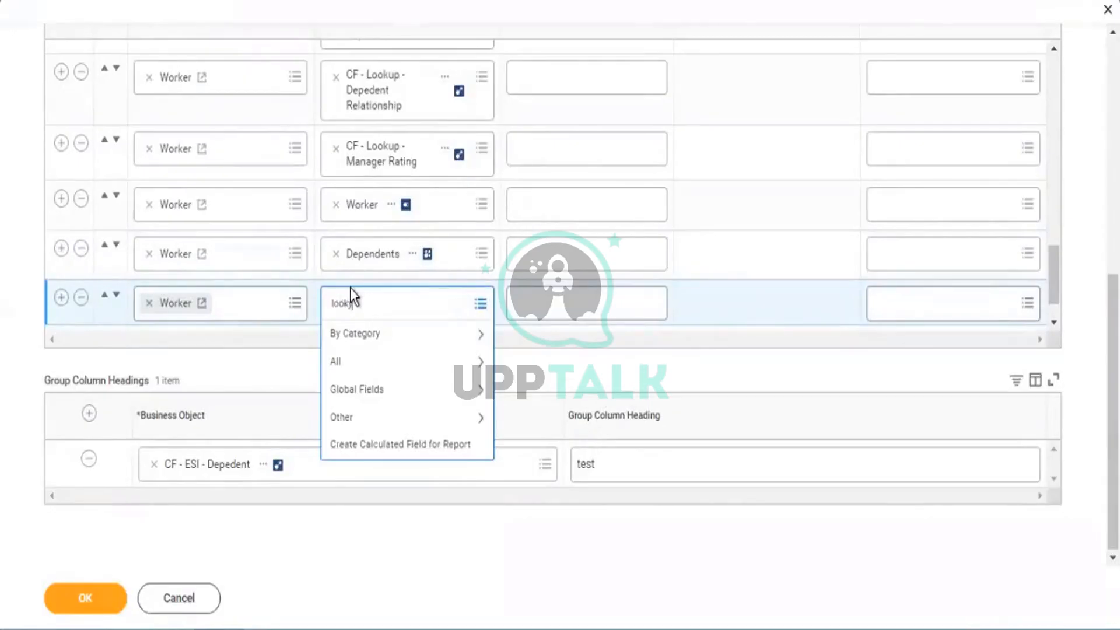
text(lookup)
text( c)
text(epder)
text(t)
key(Return)
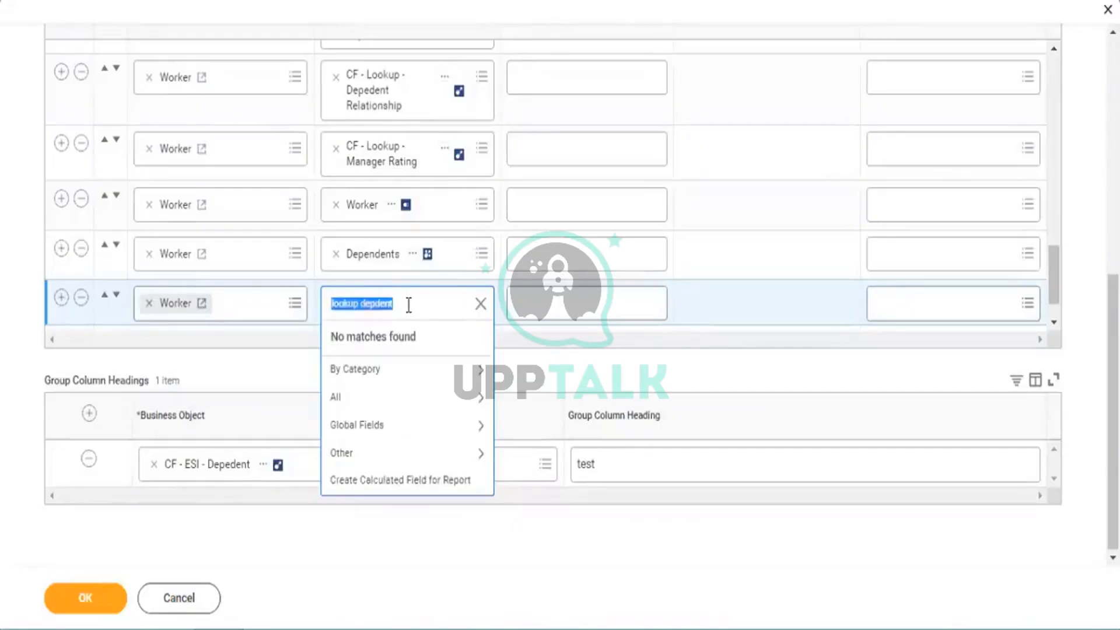
click(409, 305)
key(BackSpace)
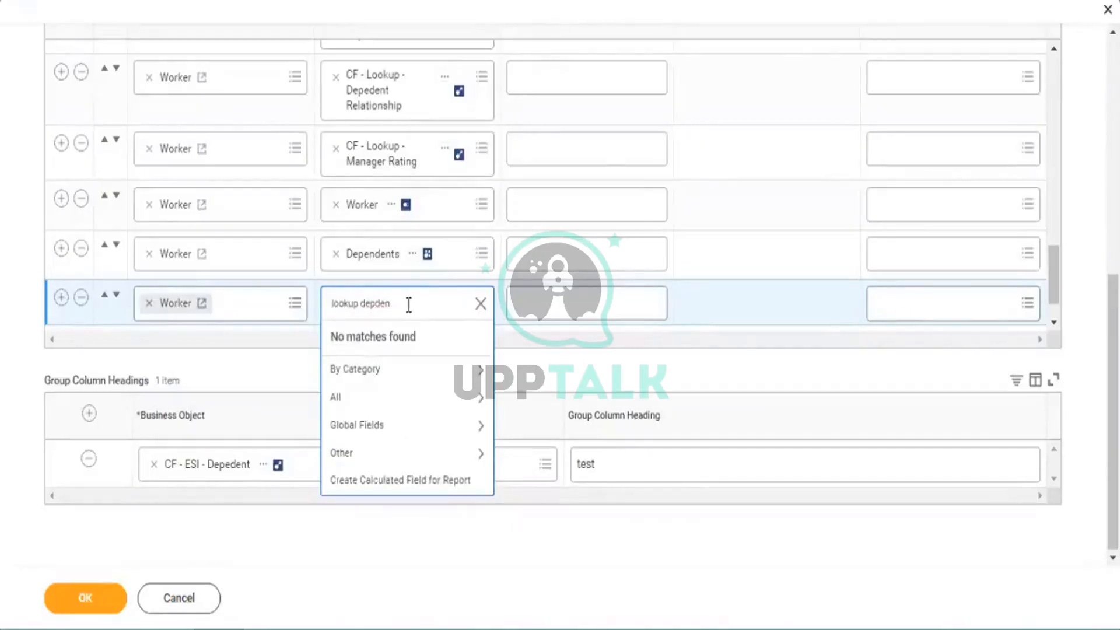
key(BackSpace)
key(BackSpace)
key(BackSpace)
key(BackSpace)
key(BackSpace)
key(BackSpace)
text(depedent)
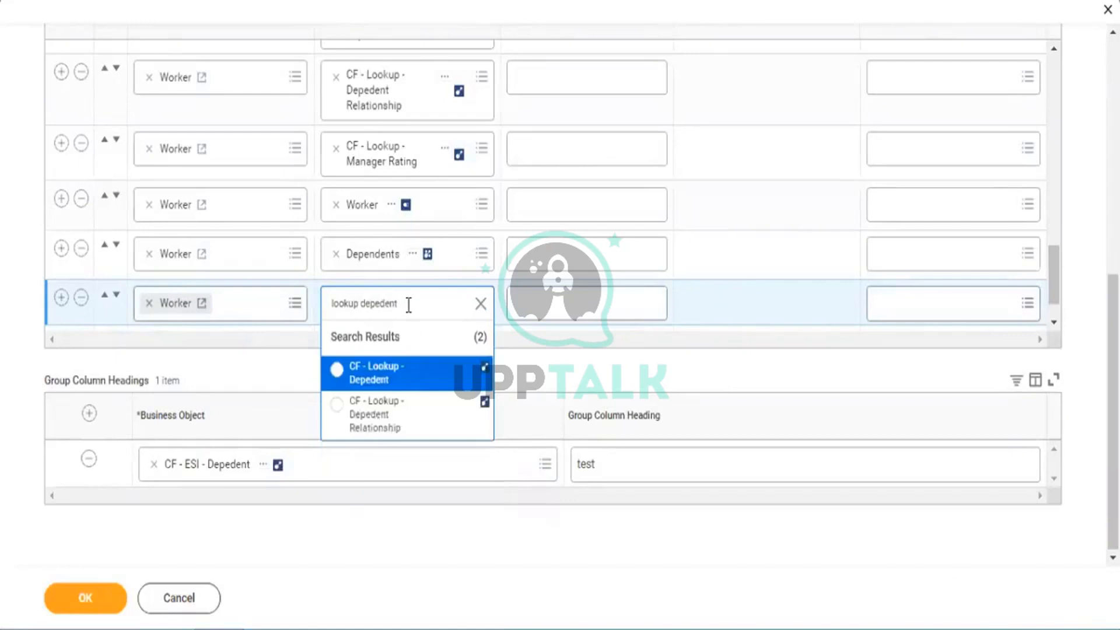
click(387, 379)
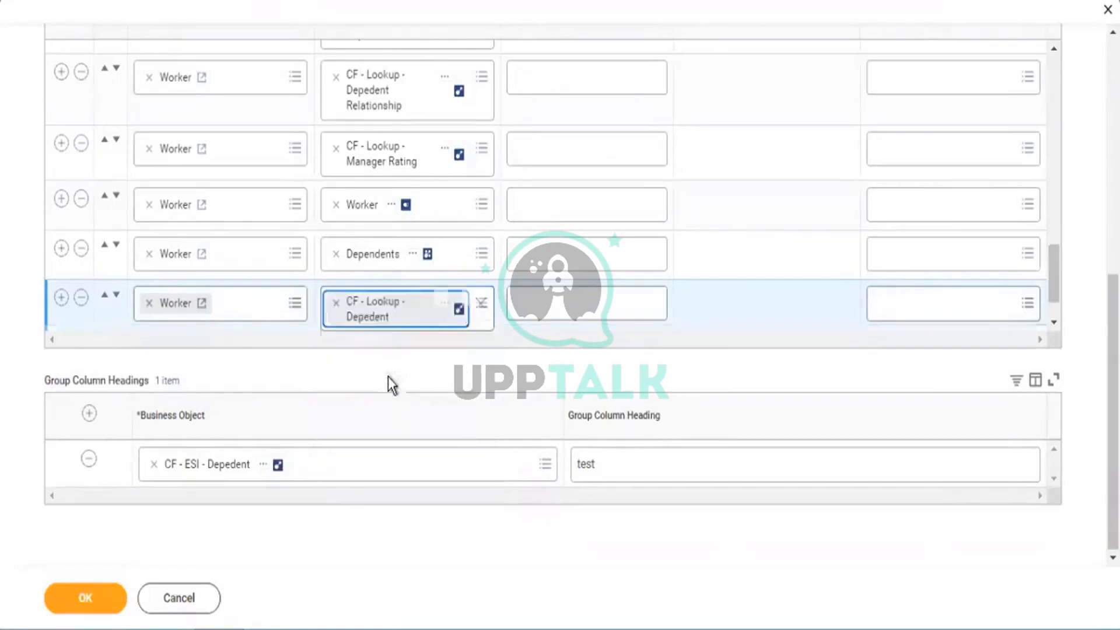
Step: Copy the CF - Lookup - Depedent field's text and add another column row directly below it
right_click(382, 312)
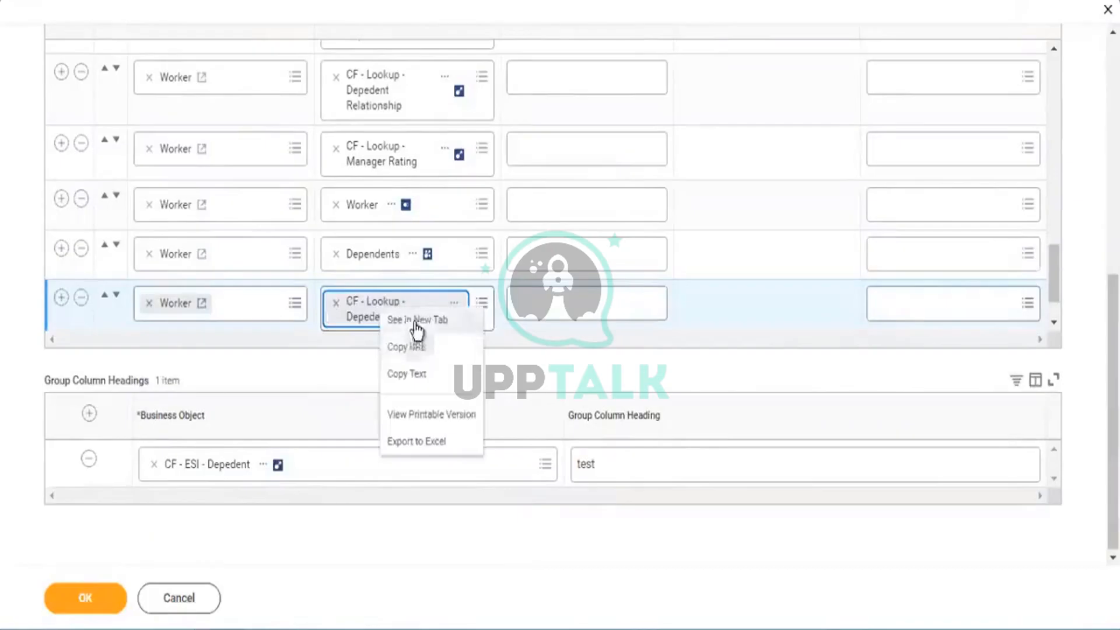
click(407, 376)
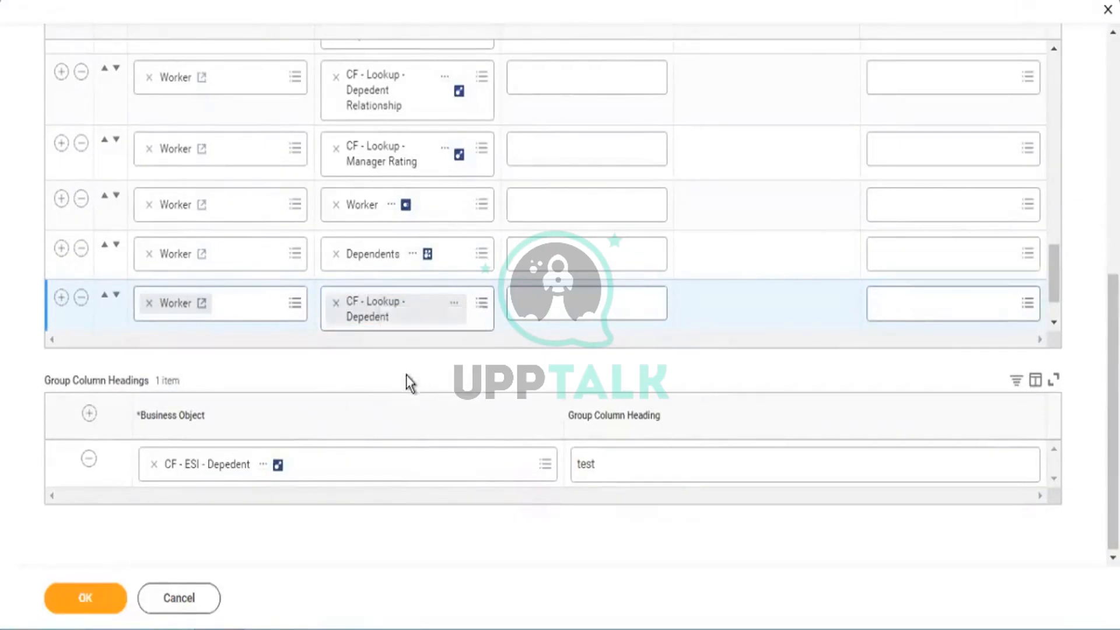
click(1053, 322)
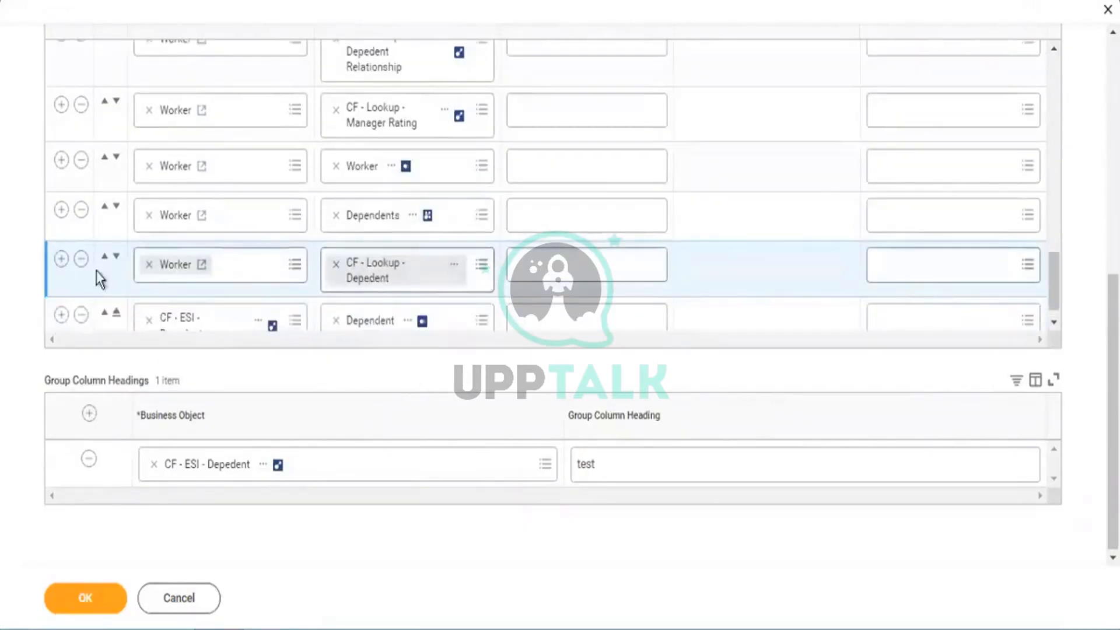
click(61, 258)
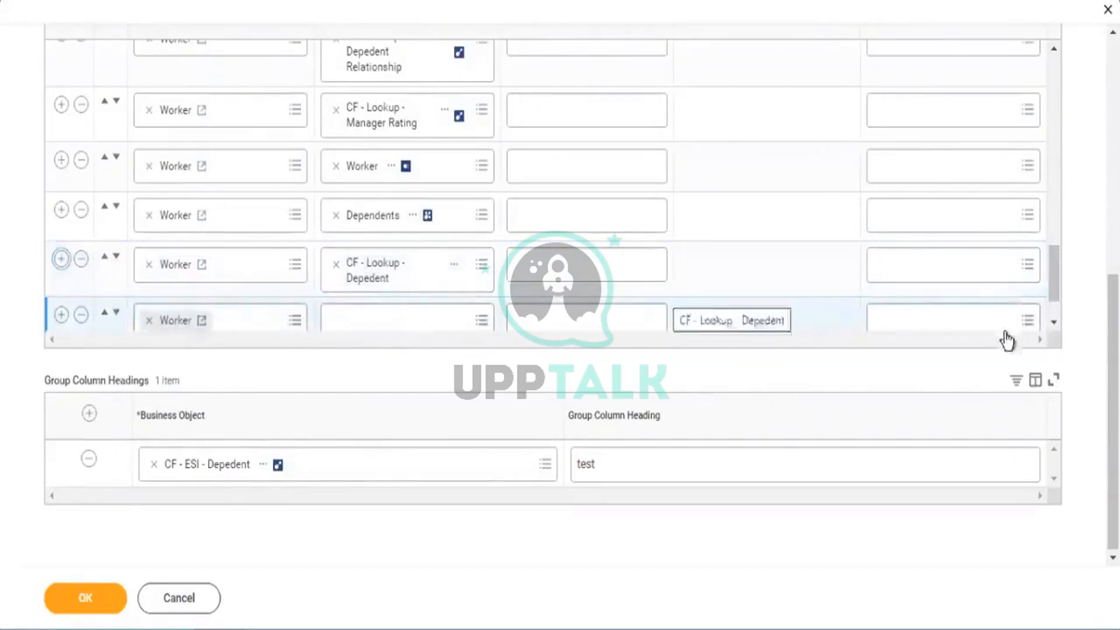
click(1051, 307)
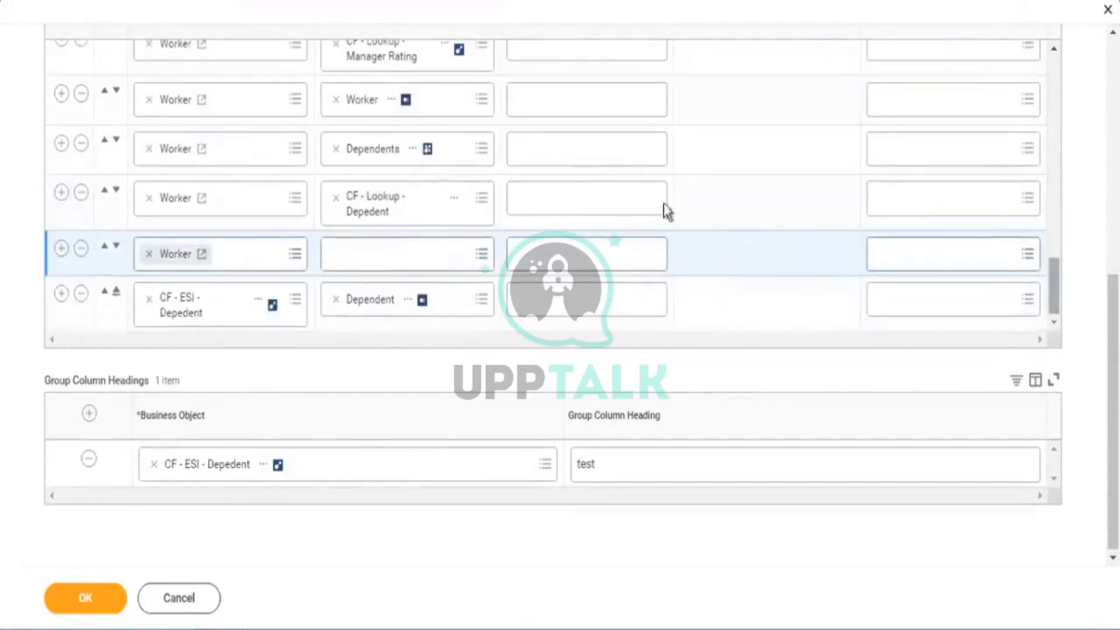
Step: Try CF - Lookup - Depedent as the new row's business object and preview its calculated field details
click(149, 255)
key(ctrl+v)
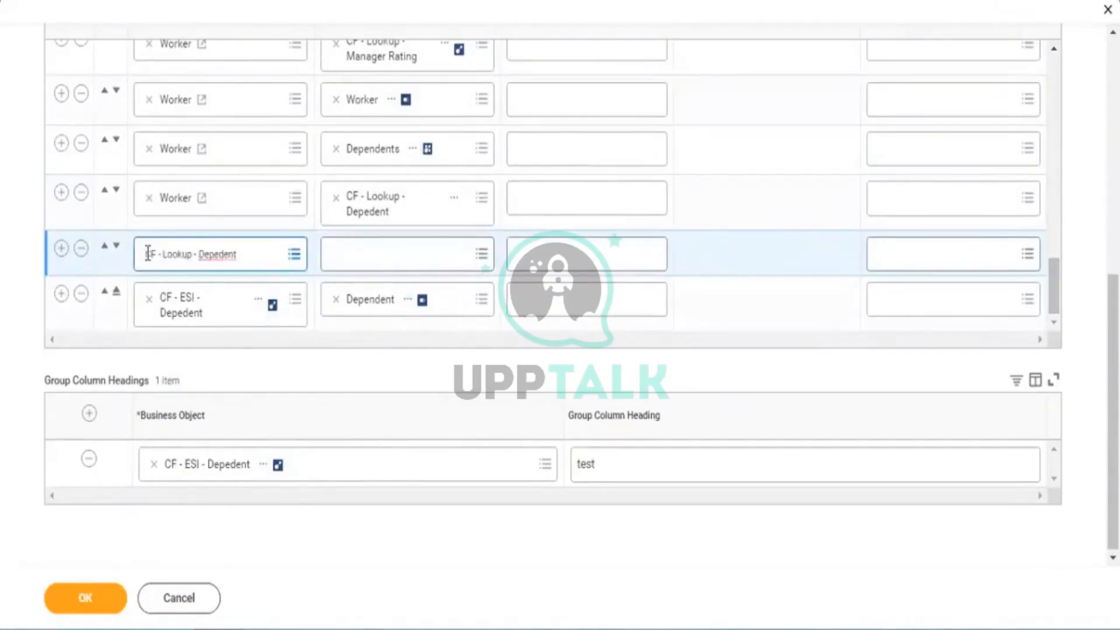
key(Return)
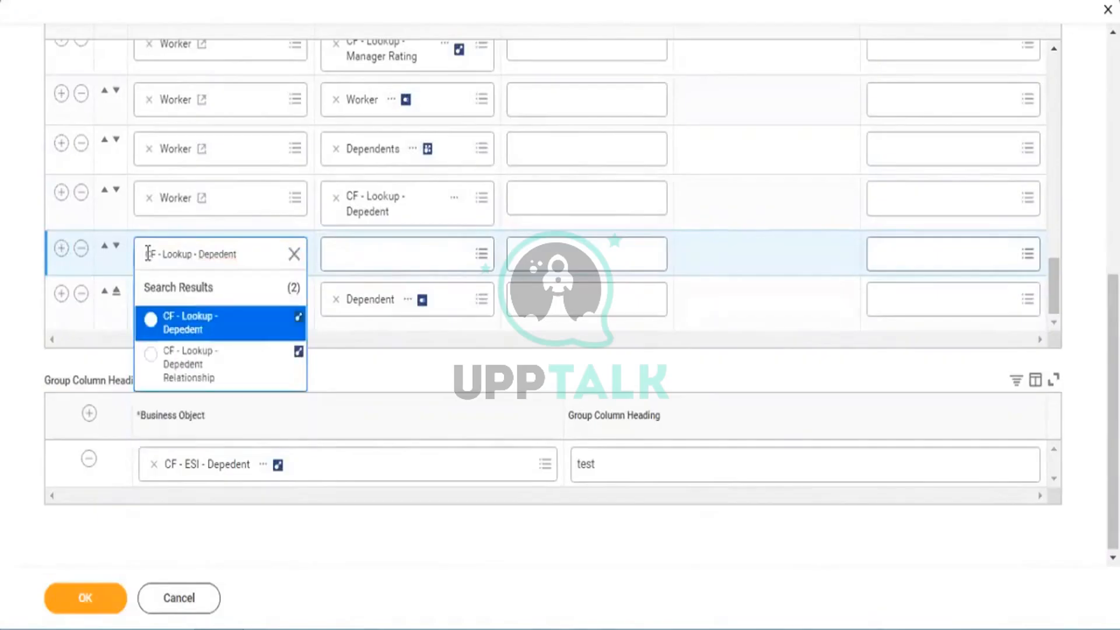
click(275, 321)
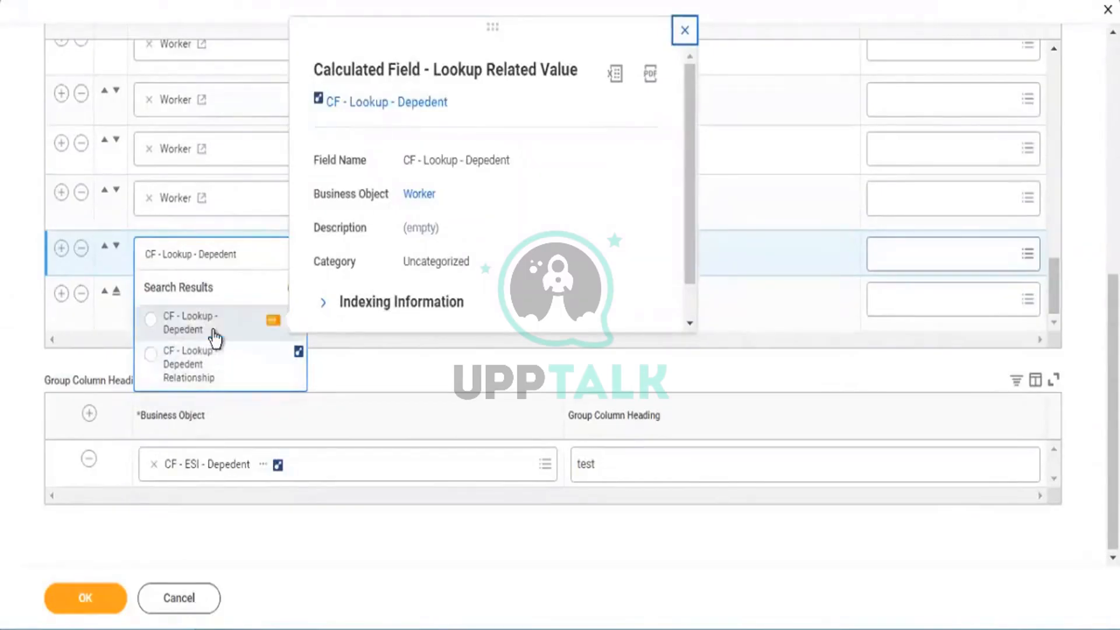
click(215, 337)
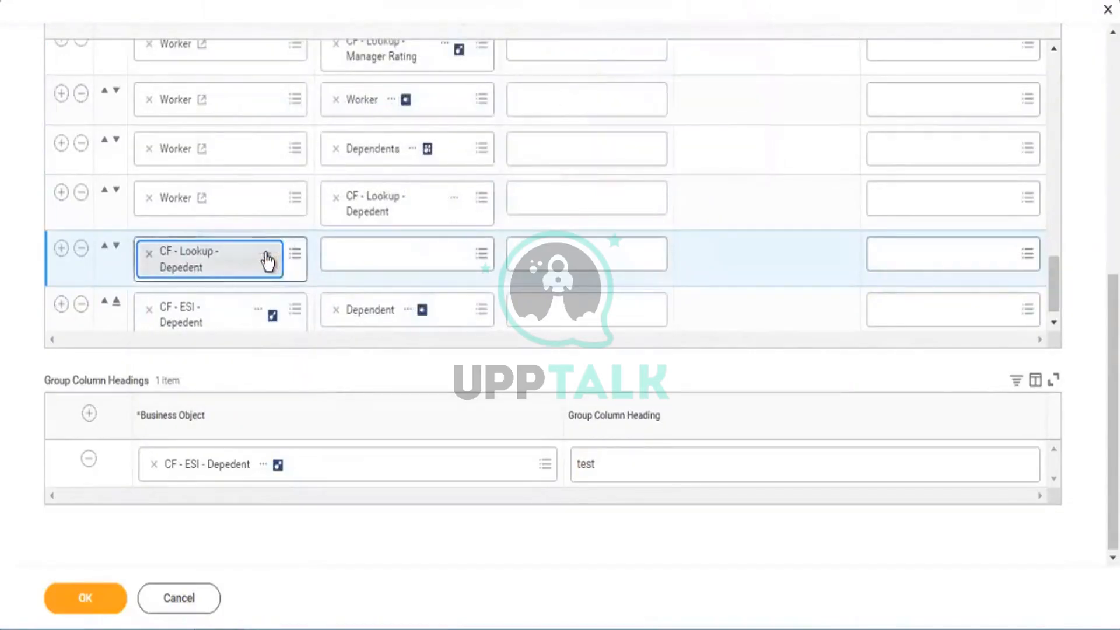
mouse_move(268, 260)
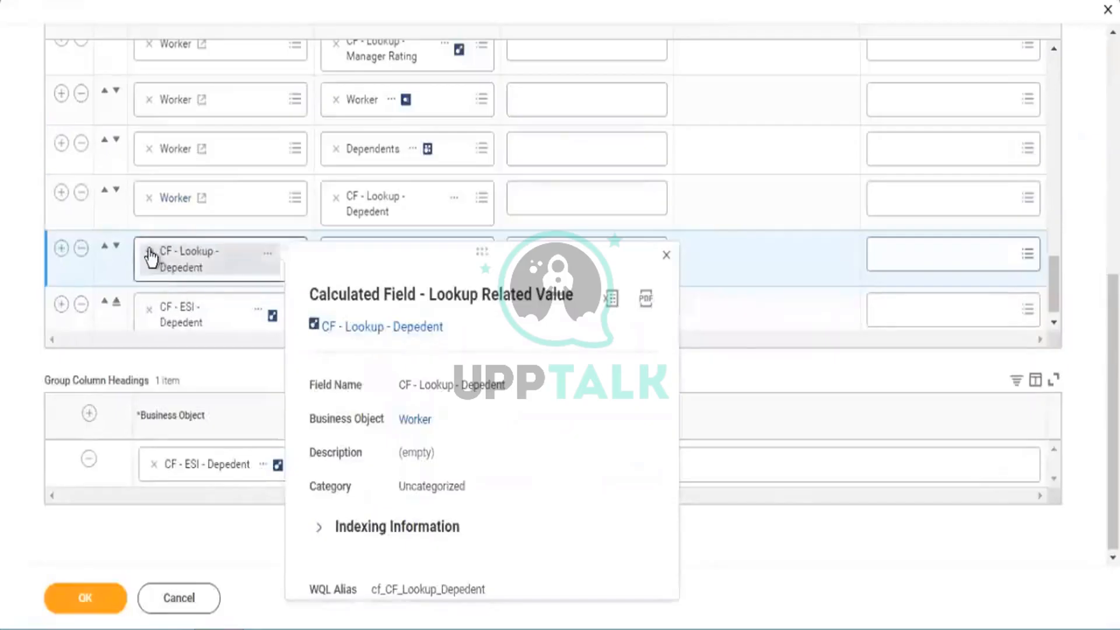
Step: Clear the new row's business object and search the business object choices for "lookup"
click(149, 252)
text(lookup)
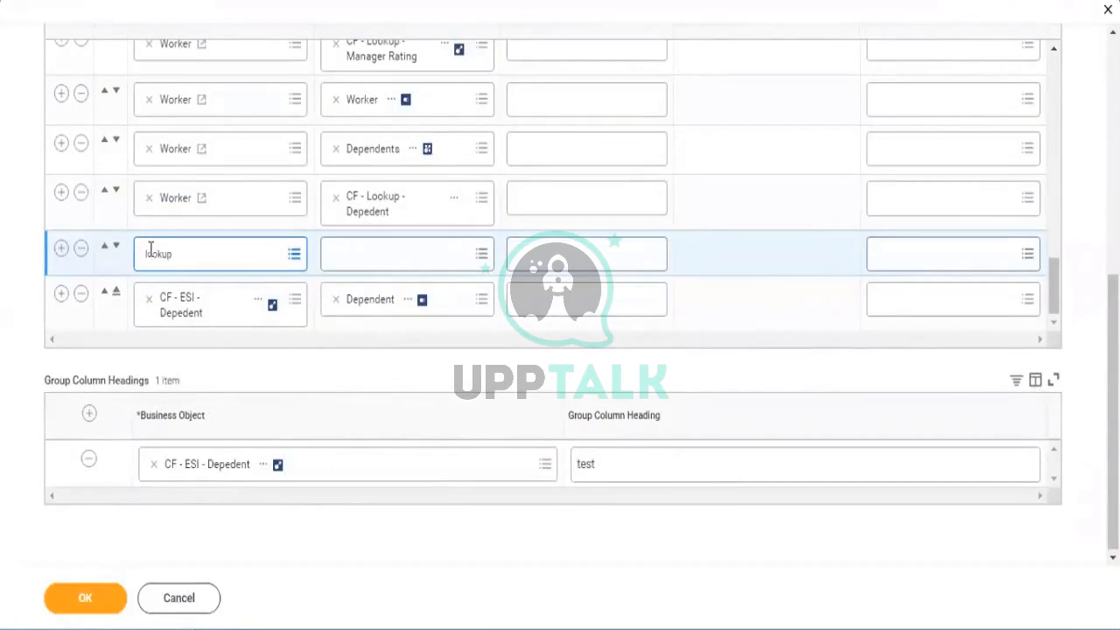
key(Return)
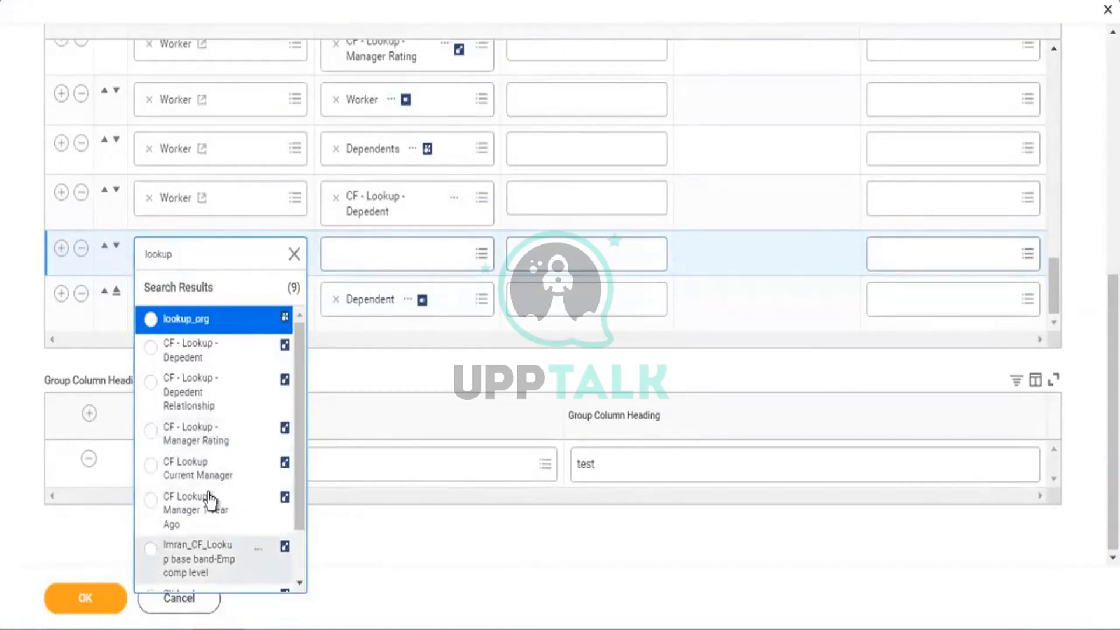
Step: View the CF - Lookup - Manager Rating definition in a new tab and preview its lookup field, Employee Mid Year Review
right_click(198, 439)
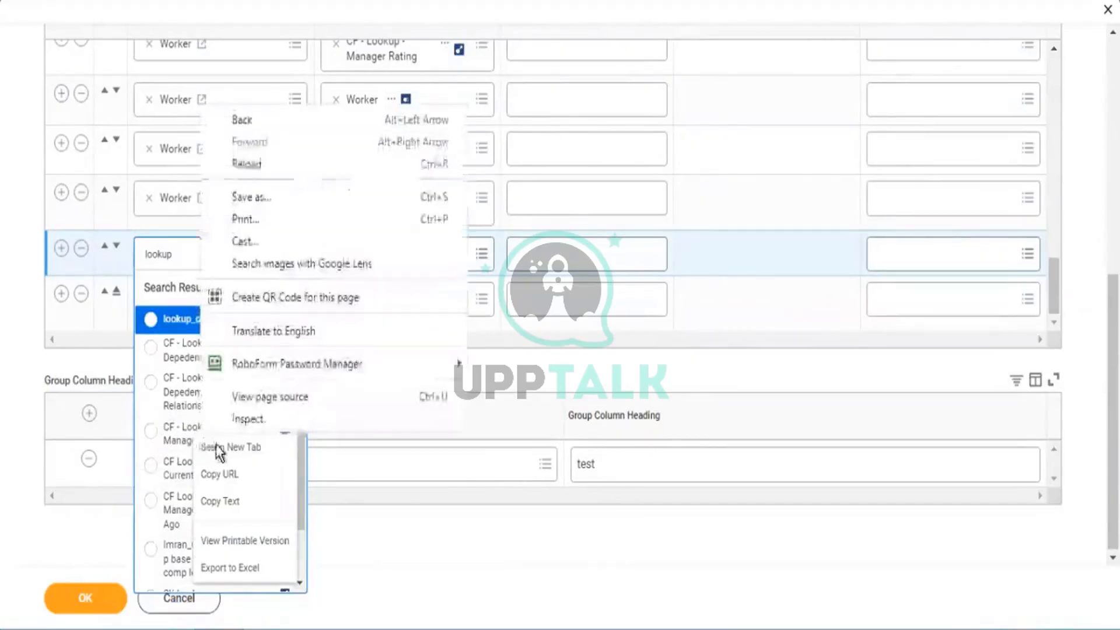
key(Escape)
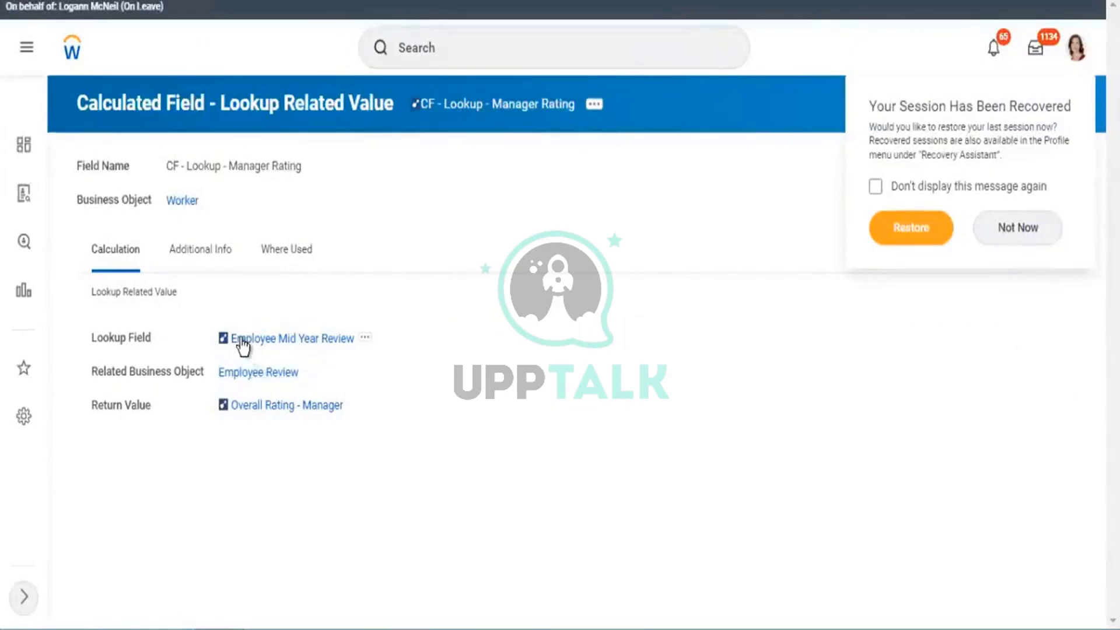
click(364, 340)
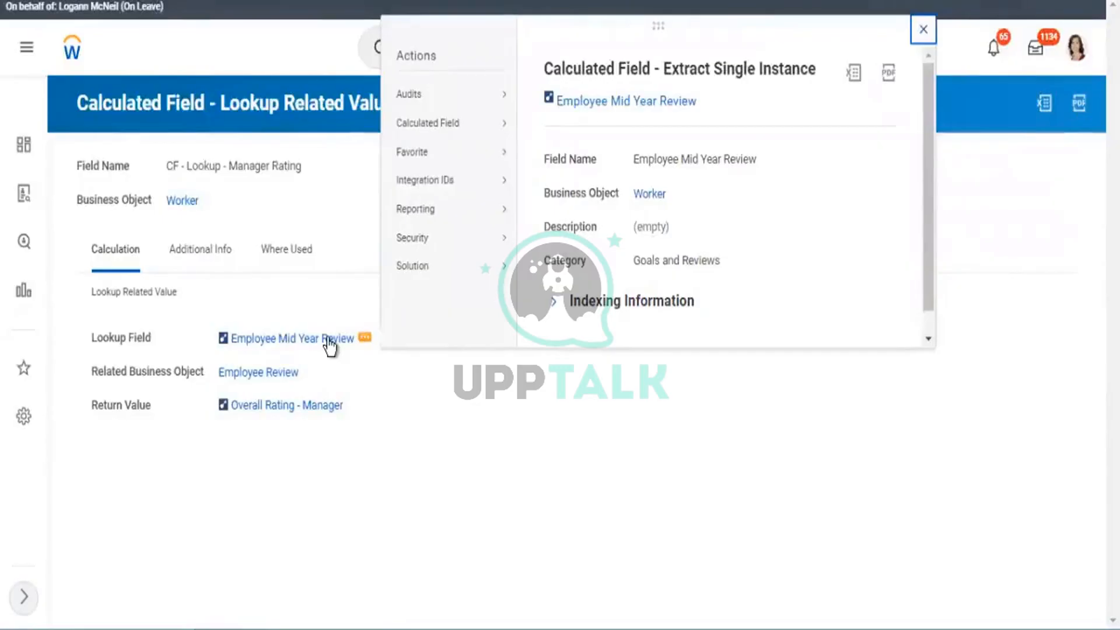
click(247, 394)
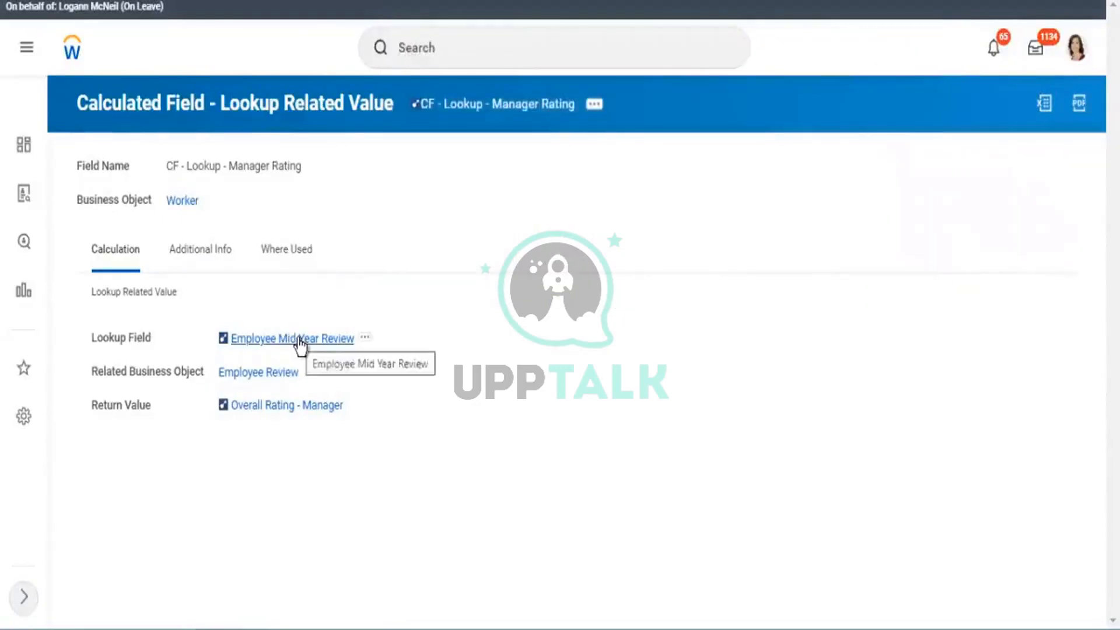
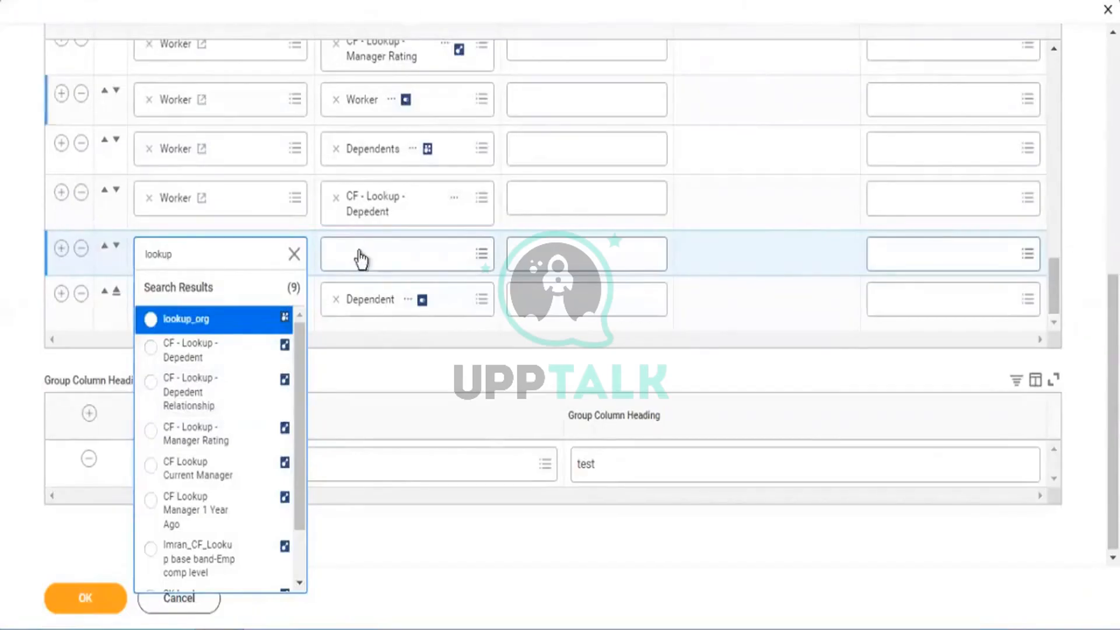
Step: View the CF - Lookup - Depedent definition in a new tab and examine its lookup field, CF - ESI - Depedent
right_click(371, 214)
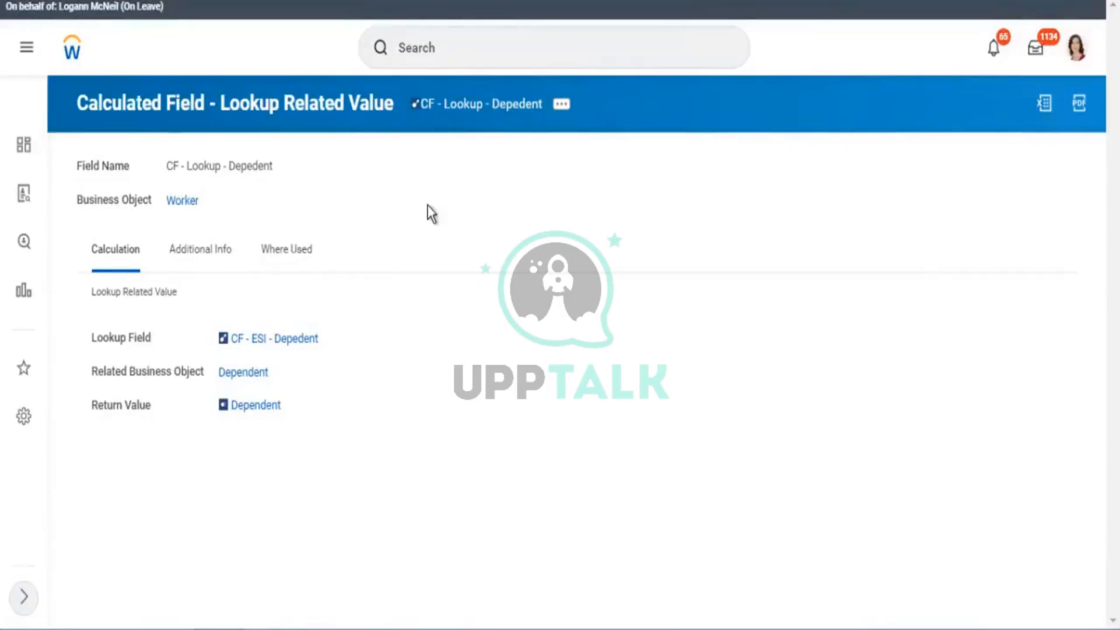
mouse_move(294, 410)
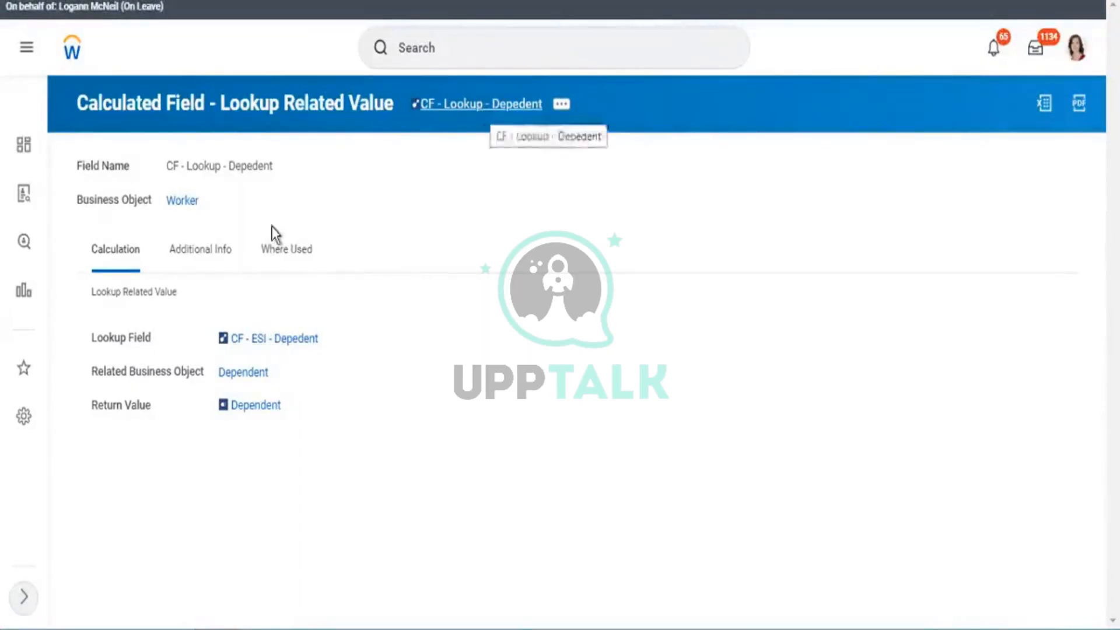
mouse_move(263, 345)
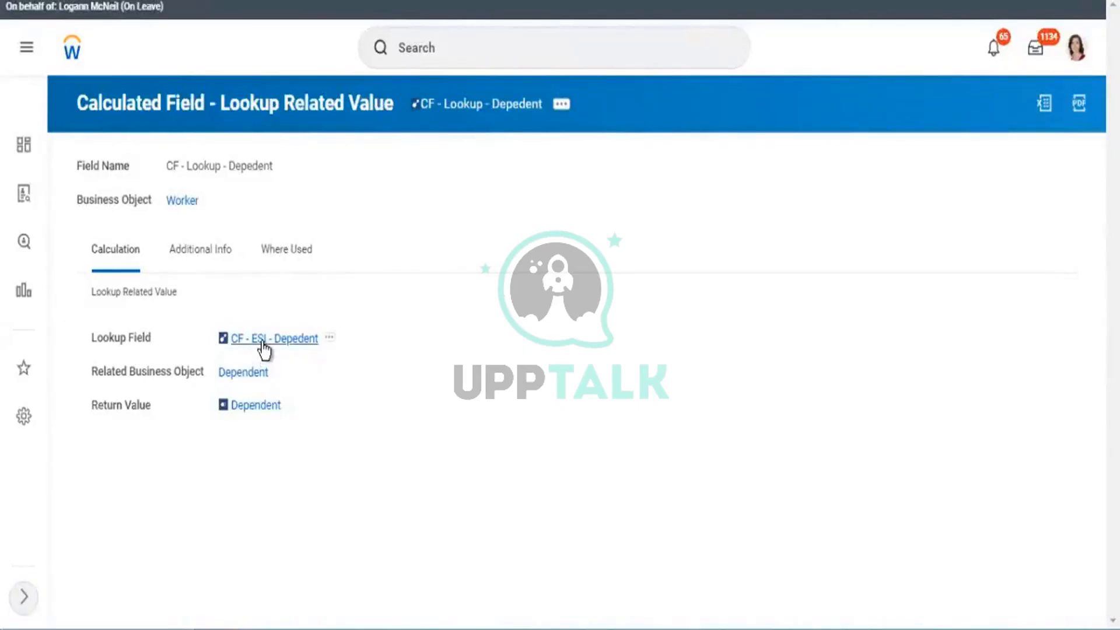
click(263, 345)
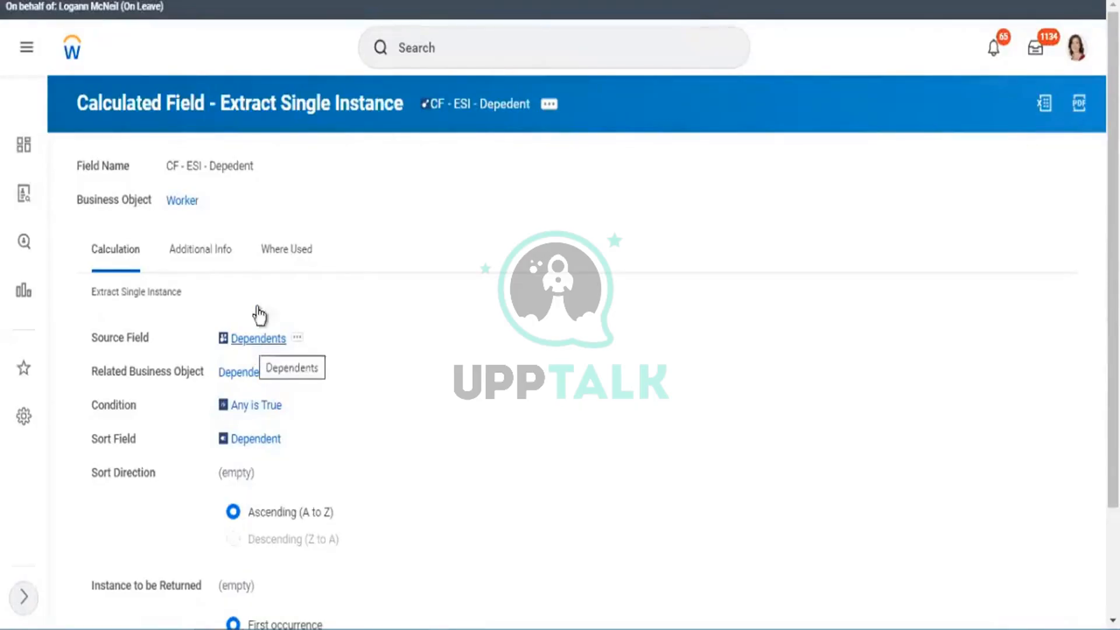
click(284, 248)
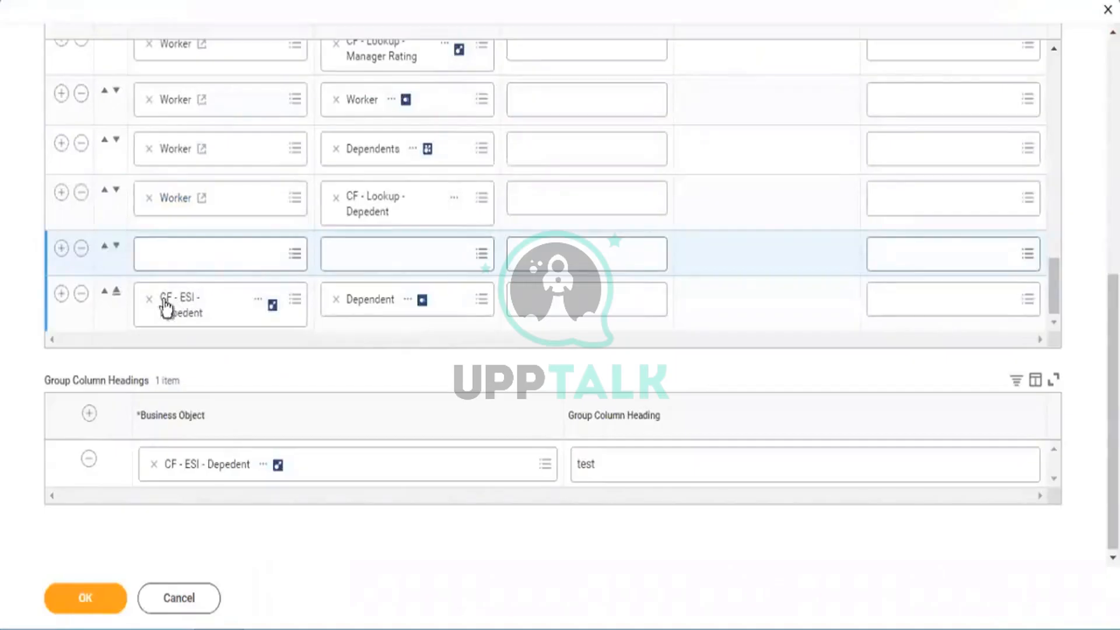
click(192, 302)
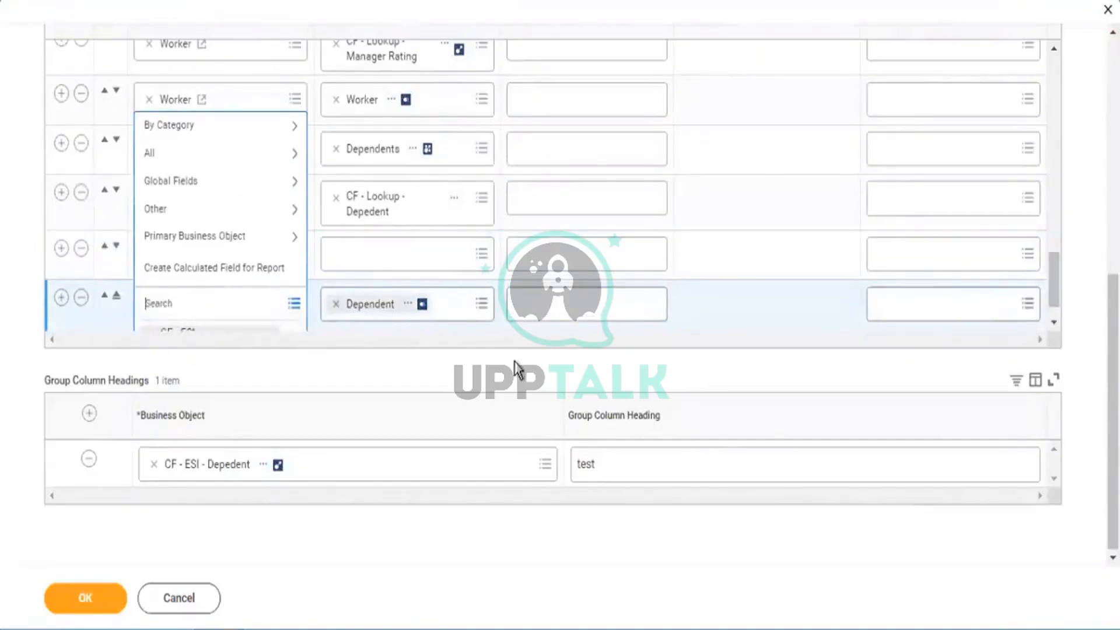
click(1053, 325)
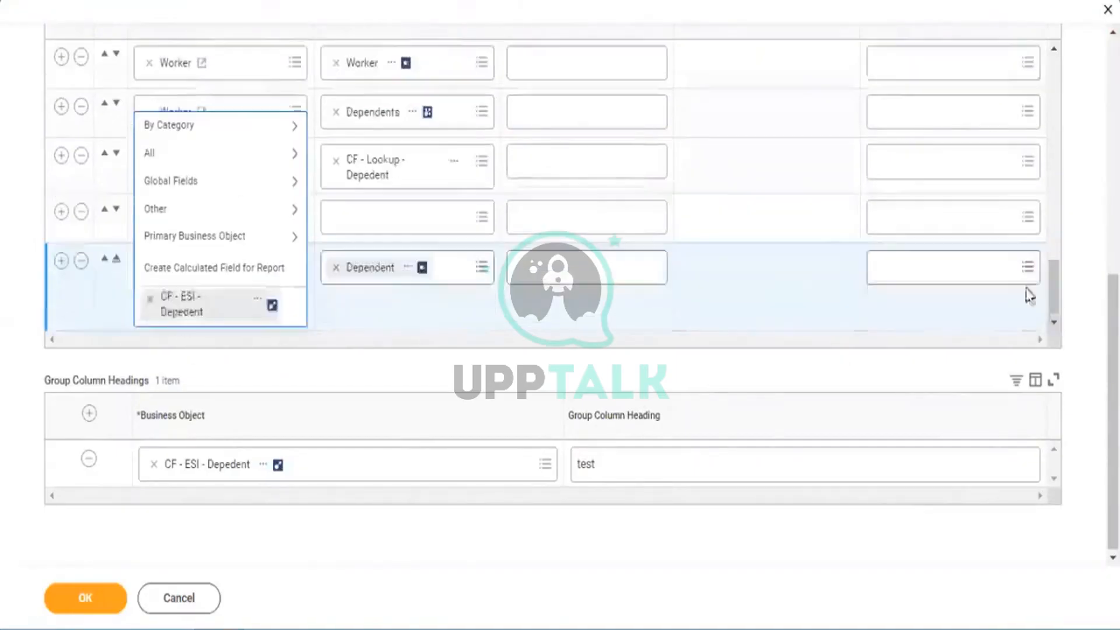
click(774, 297)
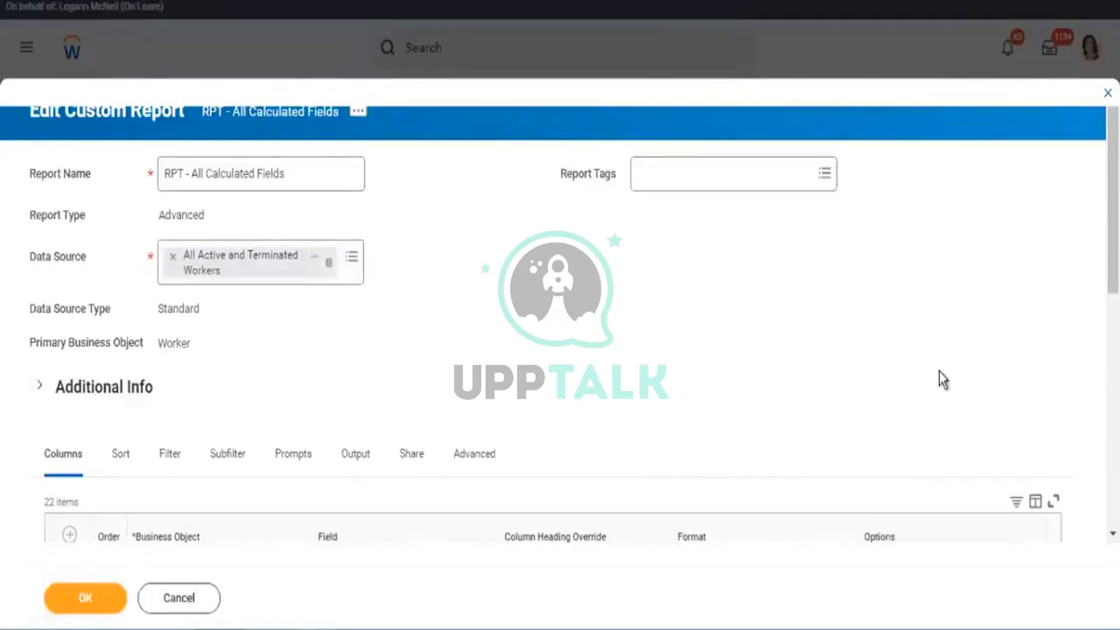
Step: Add a column row below the Worker row for Dependents and set its business object to Dependents
scroll(560, 315, down, 10)
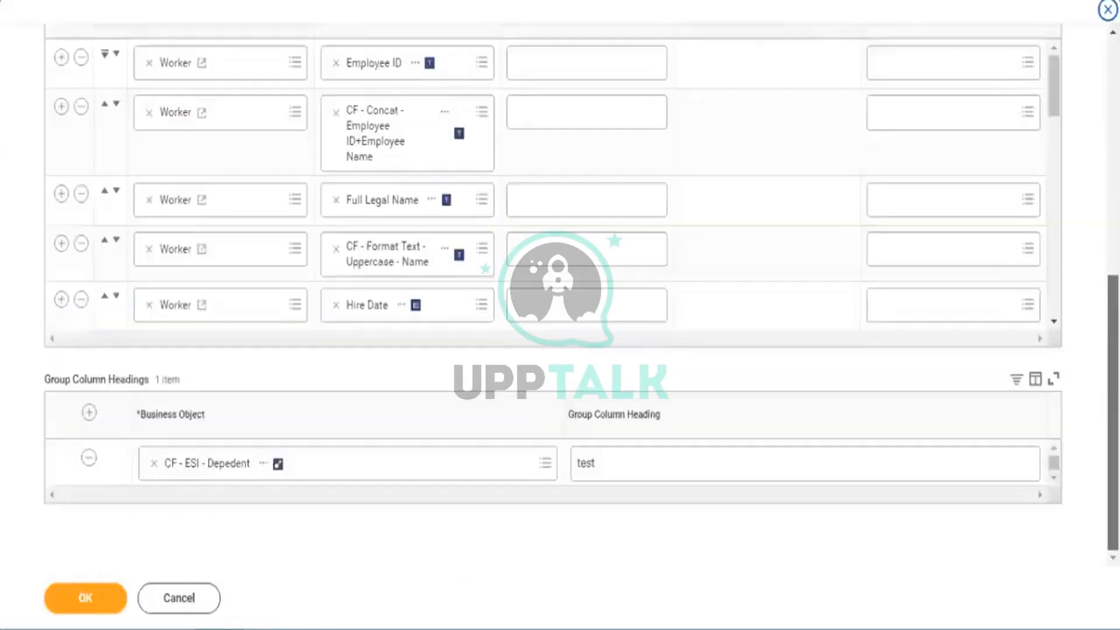
scroll(1057, 286, down, 5)
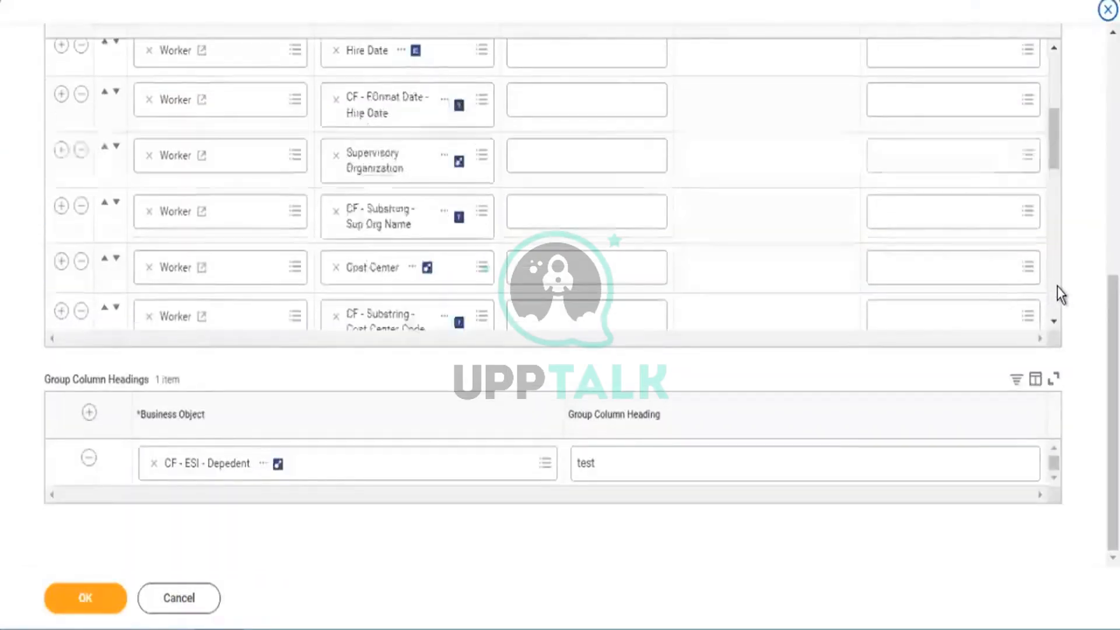
scroll(1055, 289, down, 3)
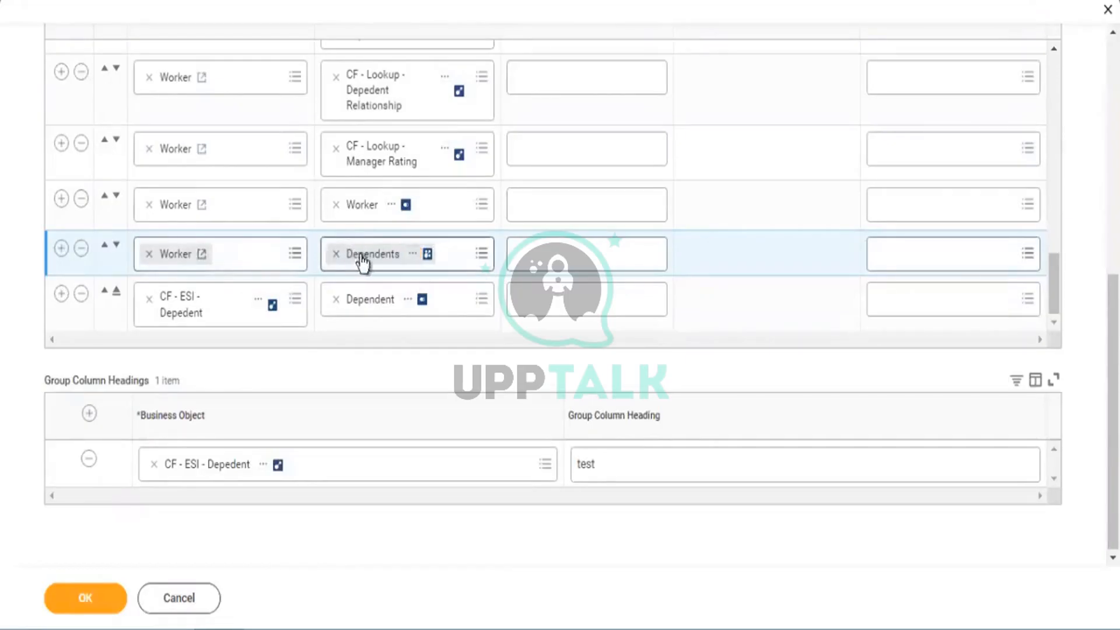
click(60, 249)
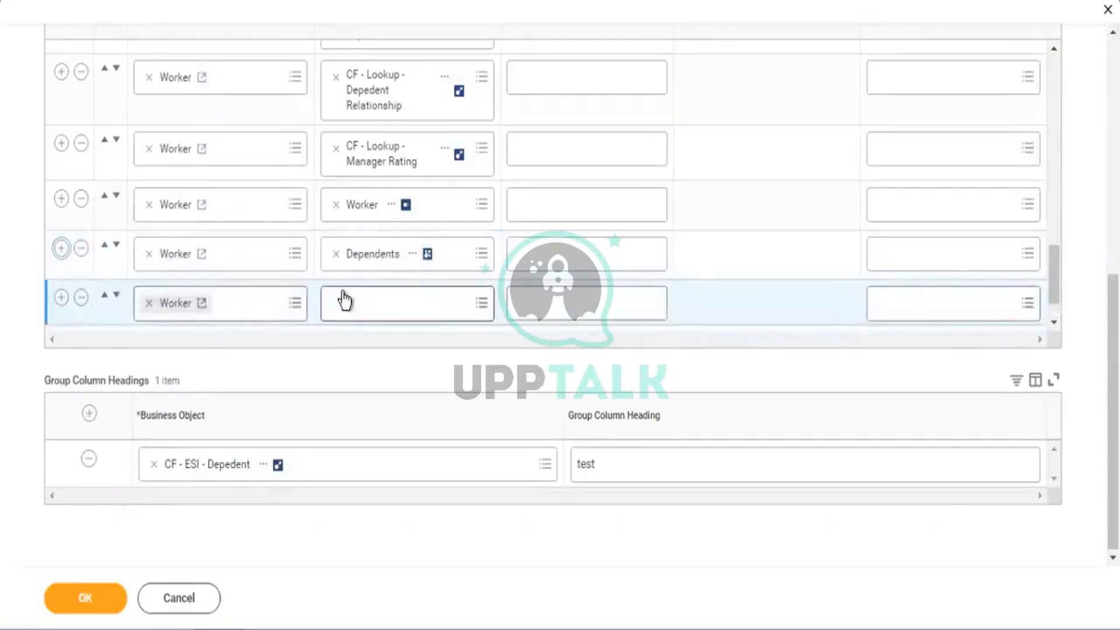
right_click(363, 260)
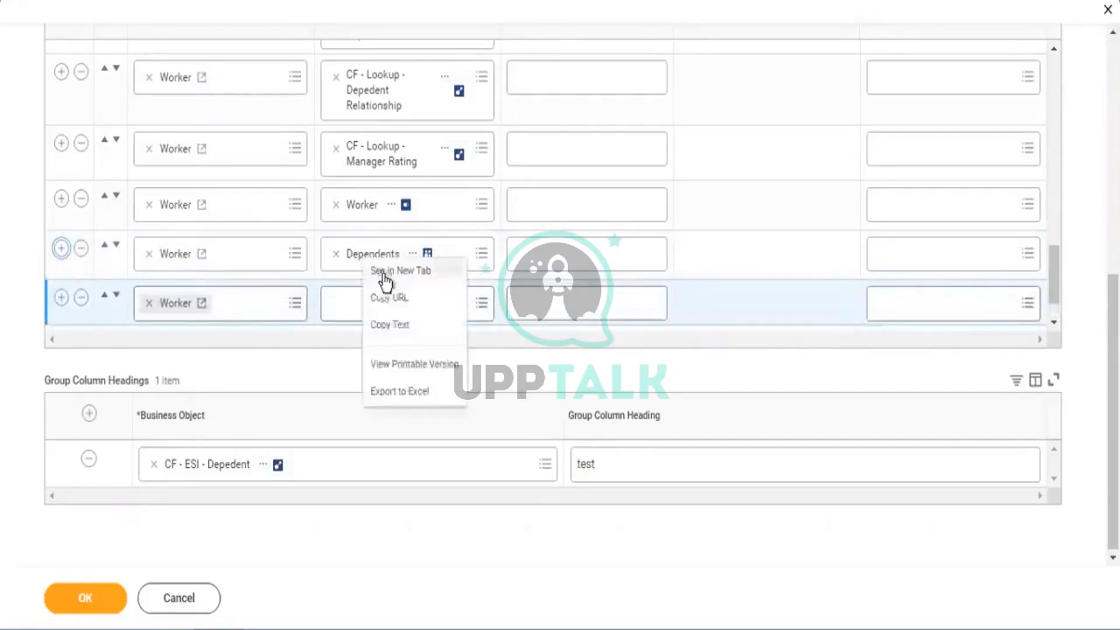
click(388, 330)
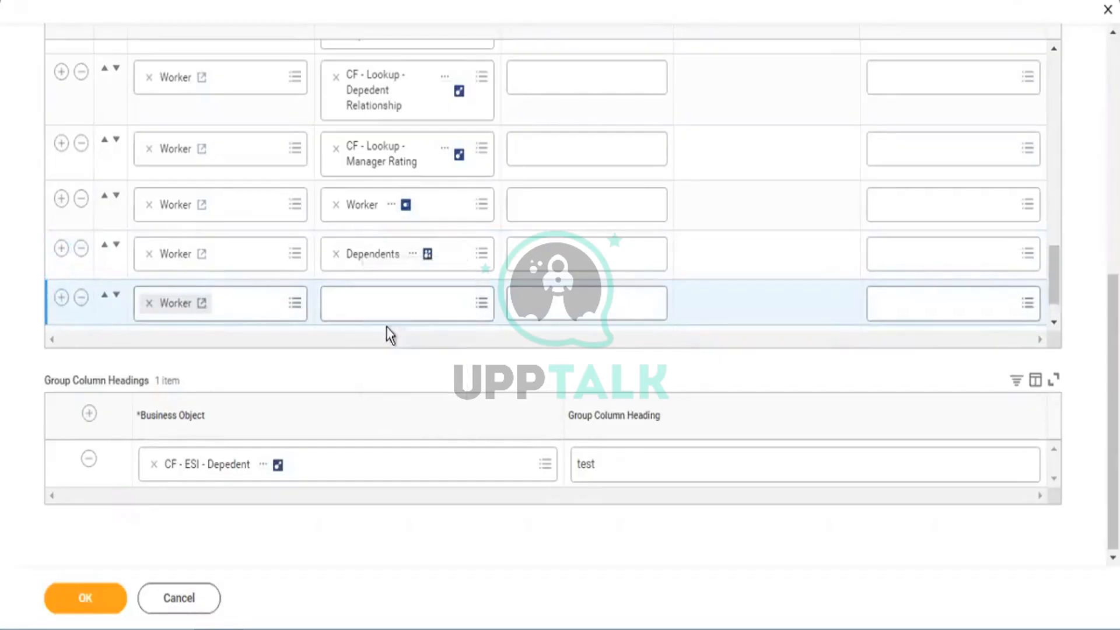
click(149, 303)
text(Dependents)
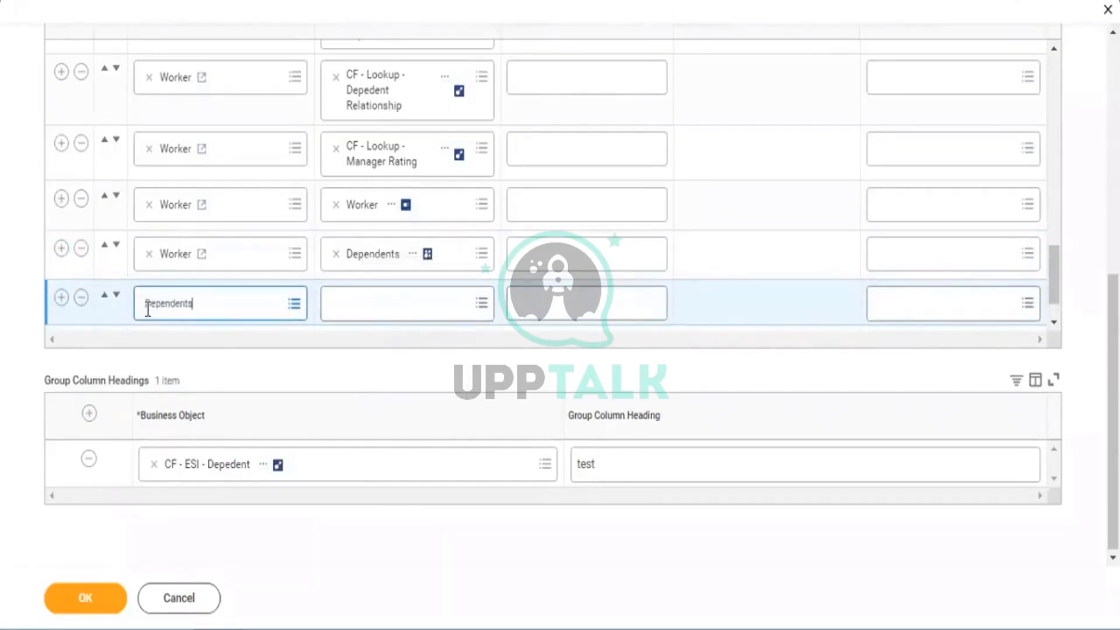
key(Return)
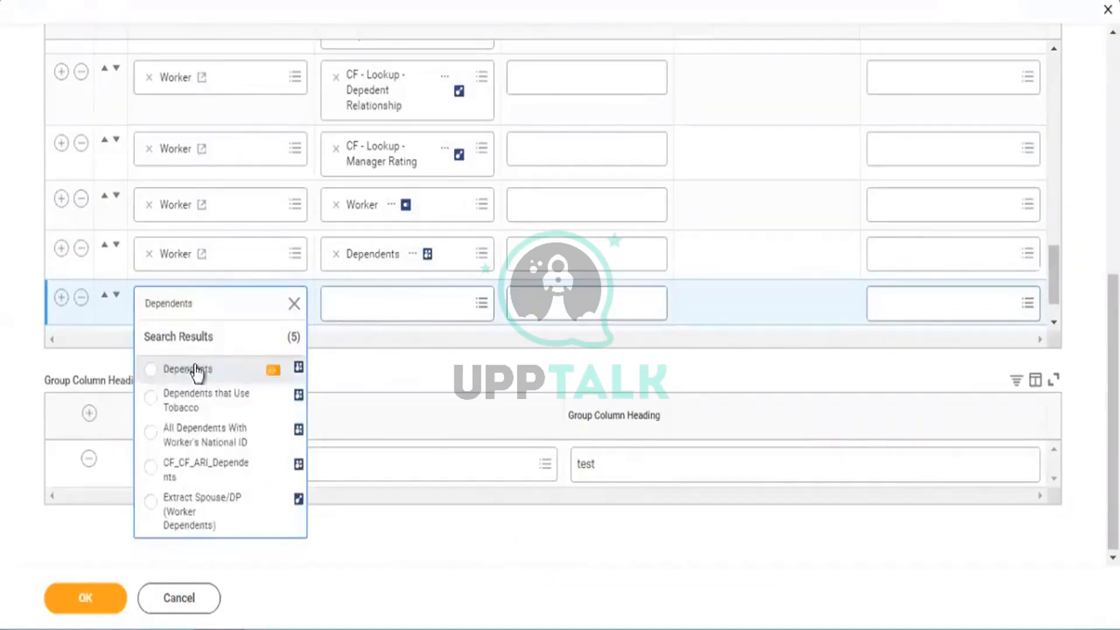
click(190, 373)
Step: Search the new Dependents row's field for "dependent" and choose Dependent
click(378, 301)
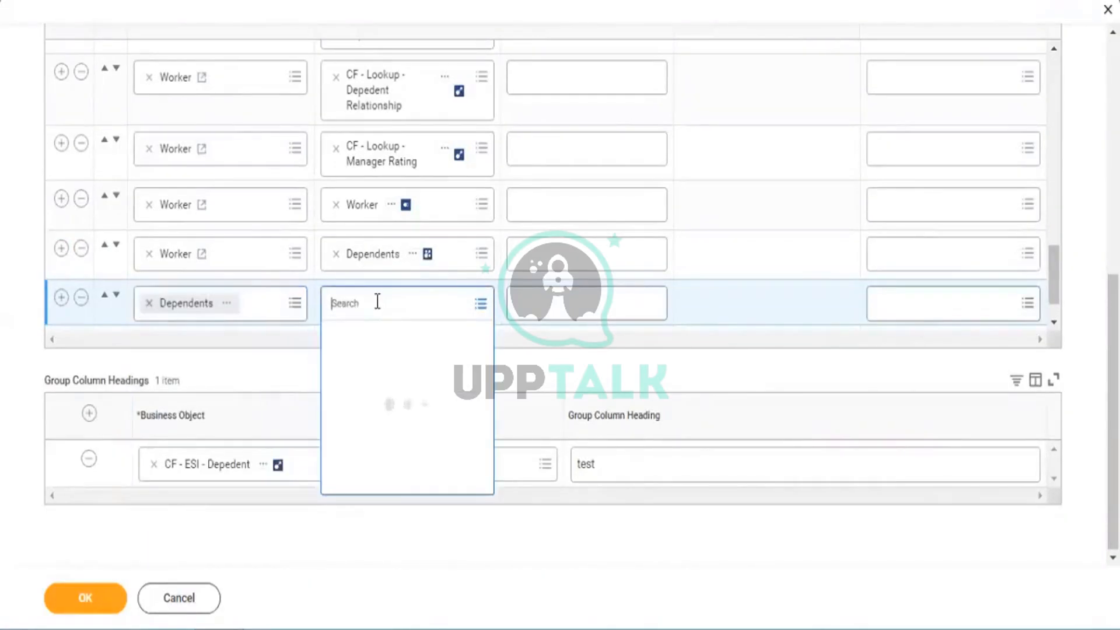
text(depedent)
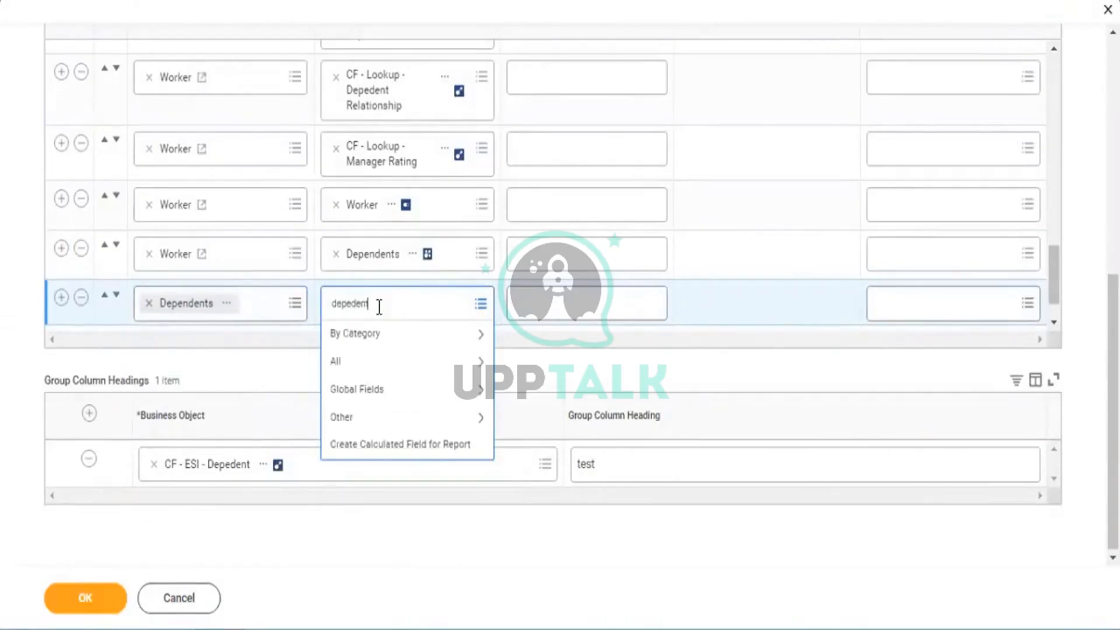
key(Return)
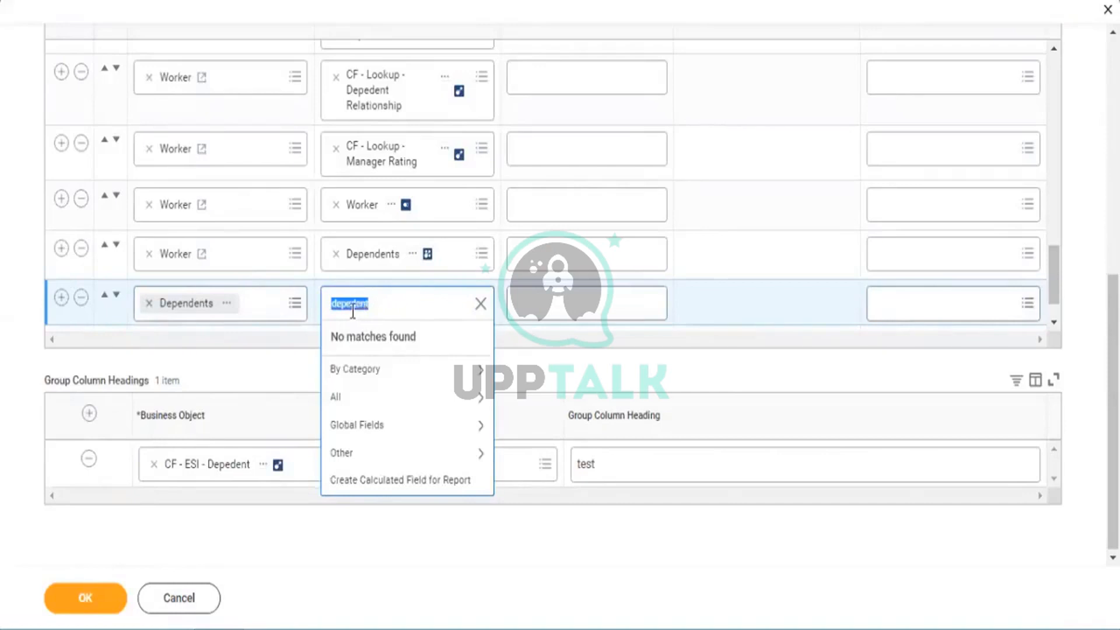
click(352, 309)
text(n)
key(Return)
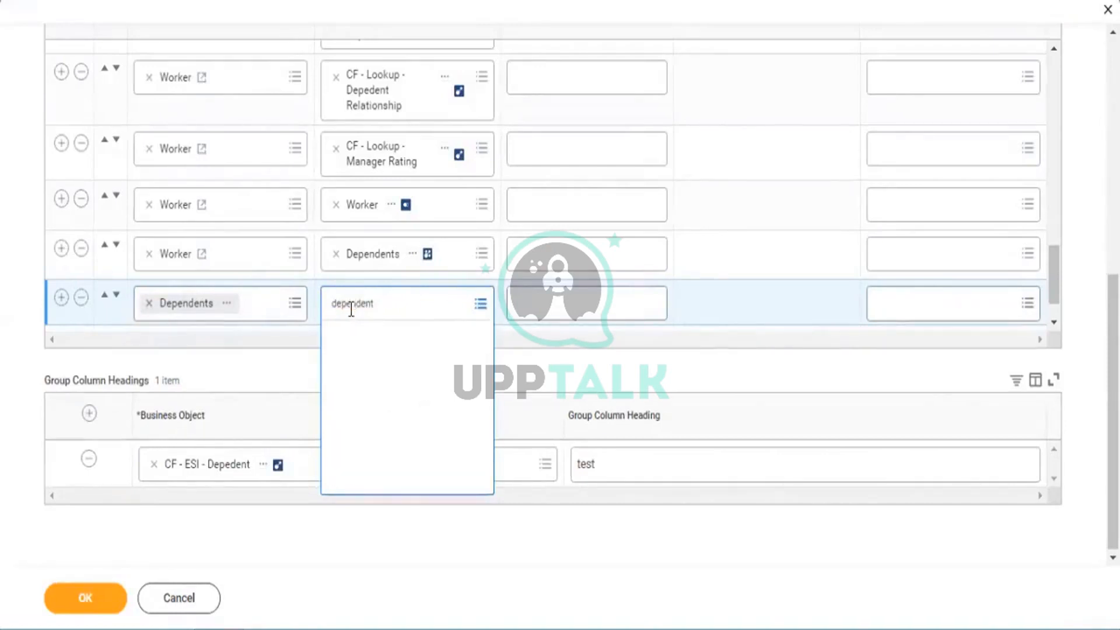
click(360, 375)
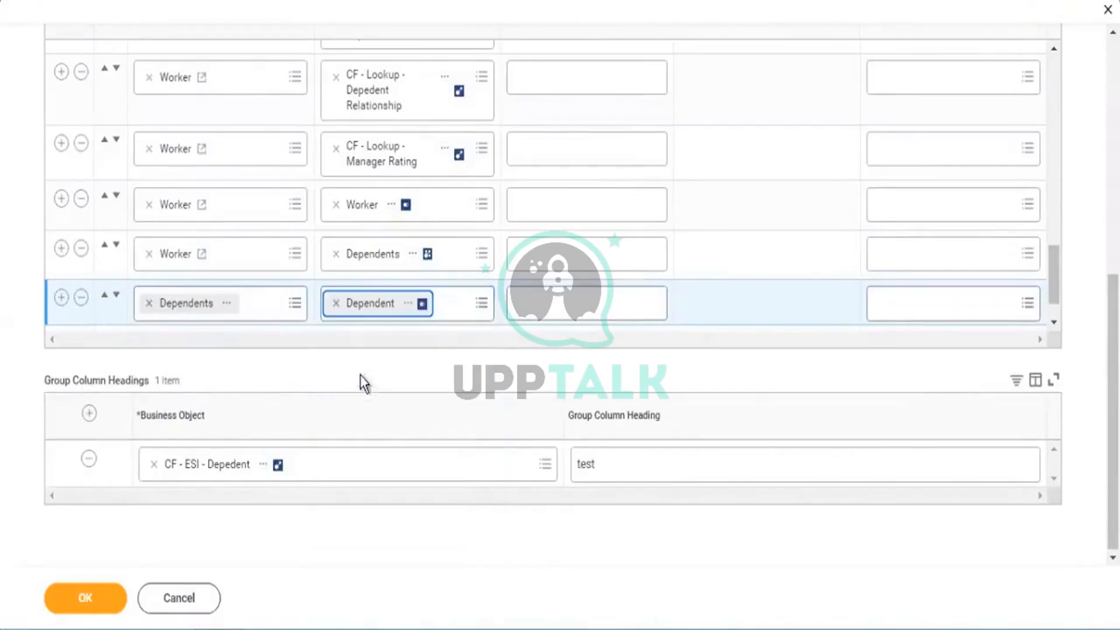
Step: Check the final CF - ESI - Depedent row and save the report definition
click(85, 589)
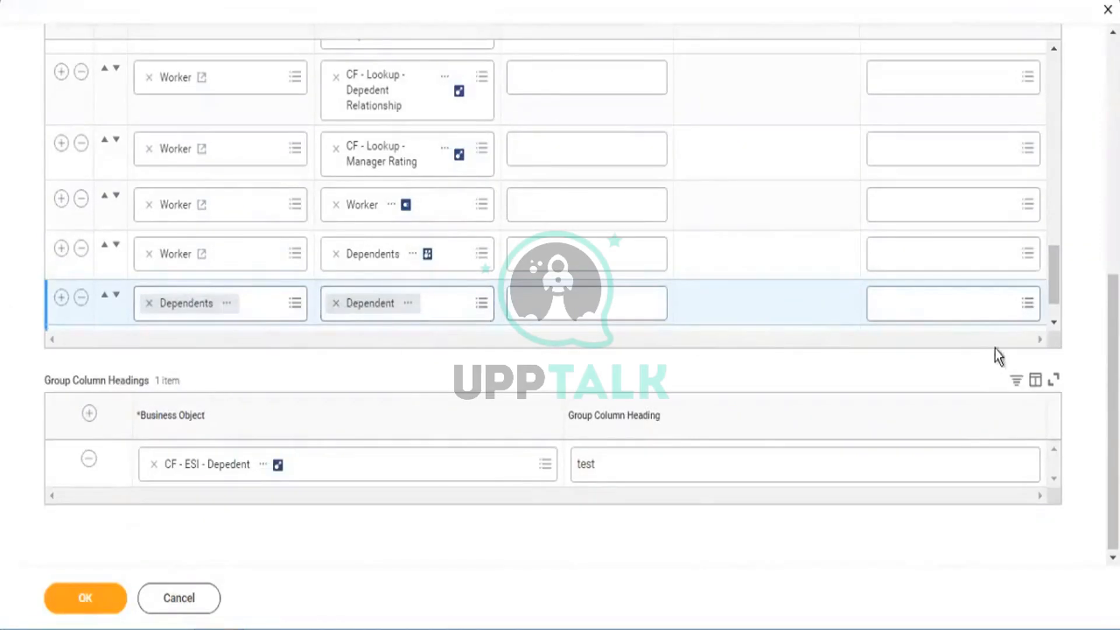
click(1055, 320)
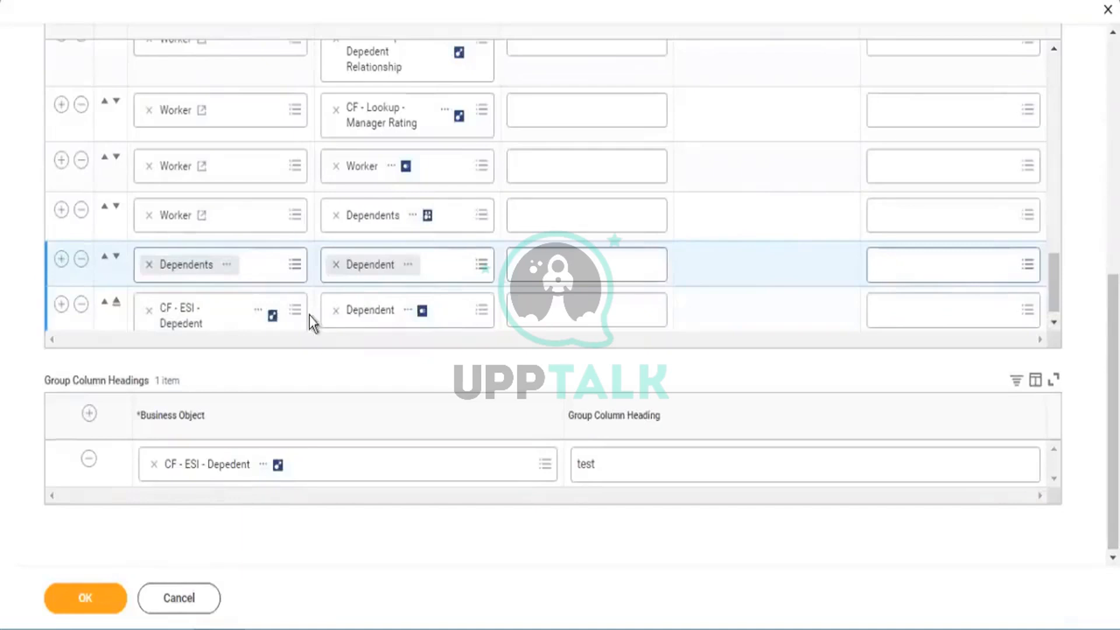
click(150, 311)
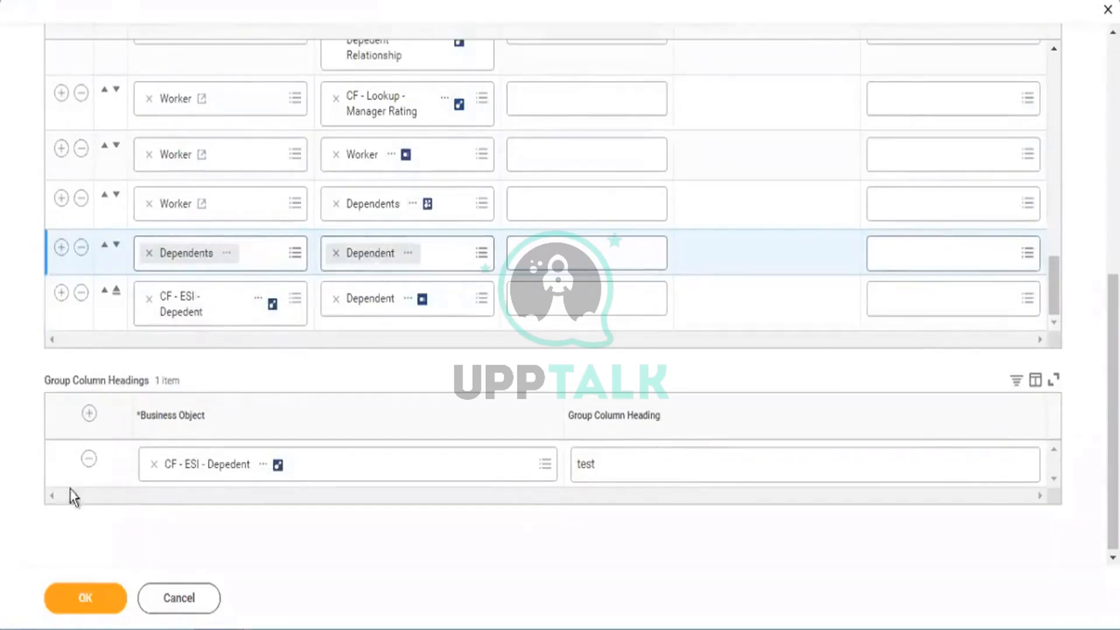
click(86, 600)
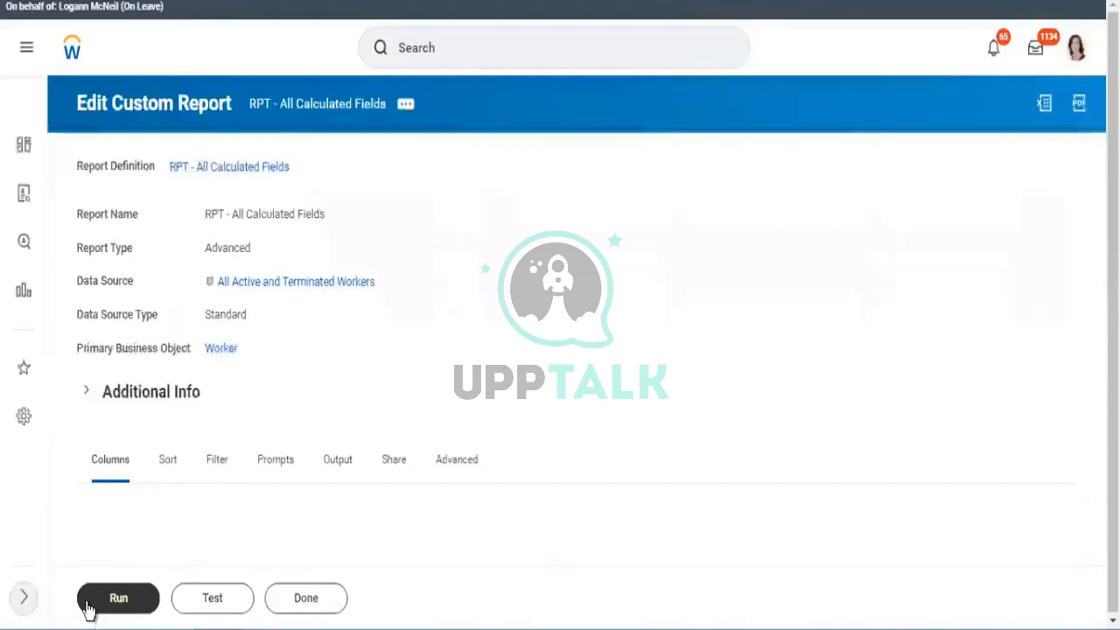
Step: Run RPT - All Calculated Fields and compare the Dependents and Dependent columns at the end of the results
click(88, 606)
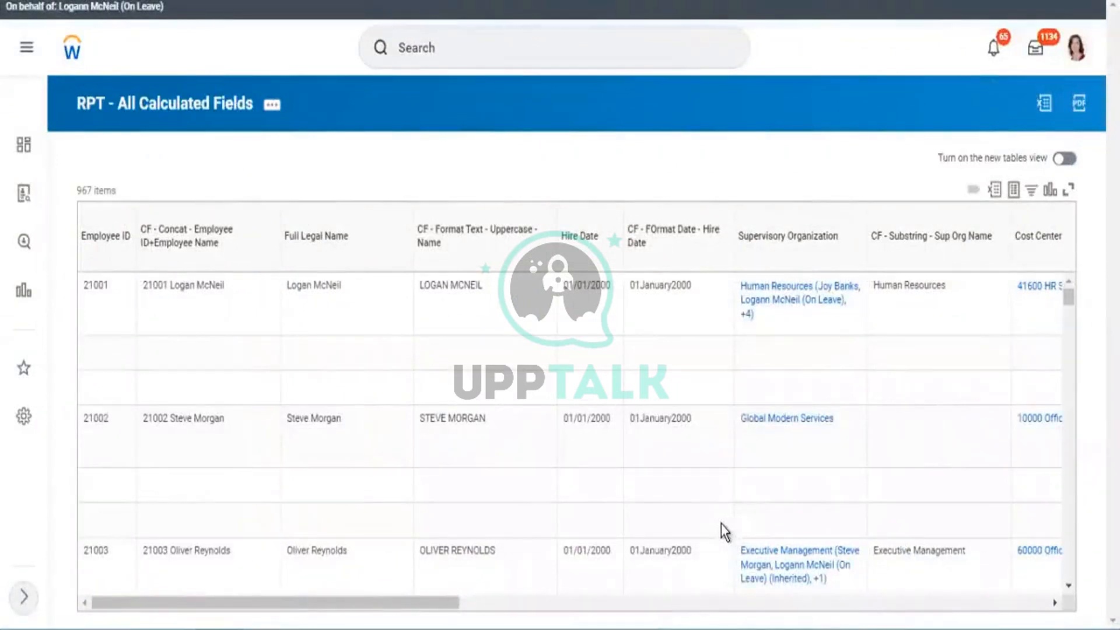
click(1023, 603)
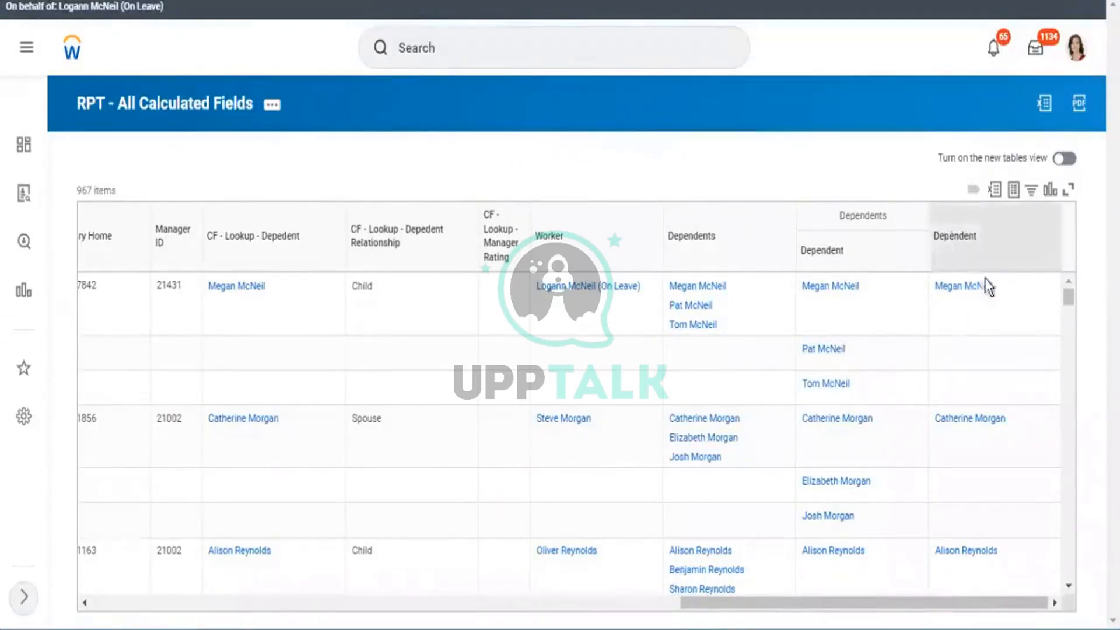
mouse_move(975, 298)
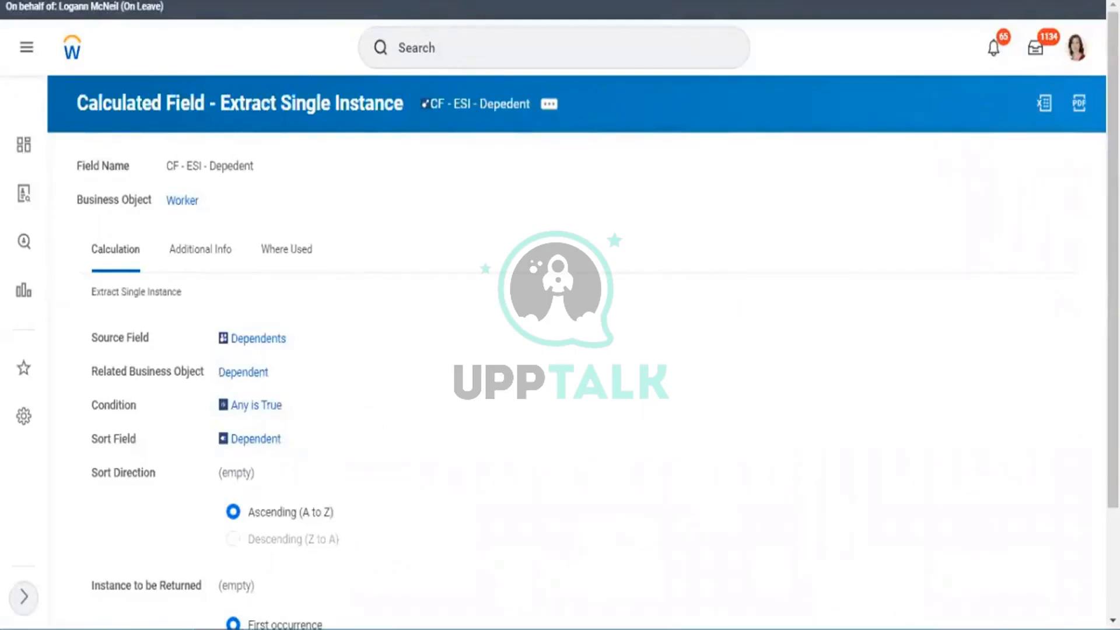
Step: Examine the CF - ESI - Depedent definition, including its source field, condition, sort settings and instance to be returned
scroll(1092, 345, down, 2)
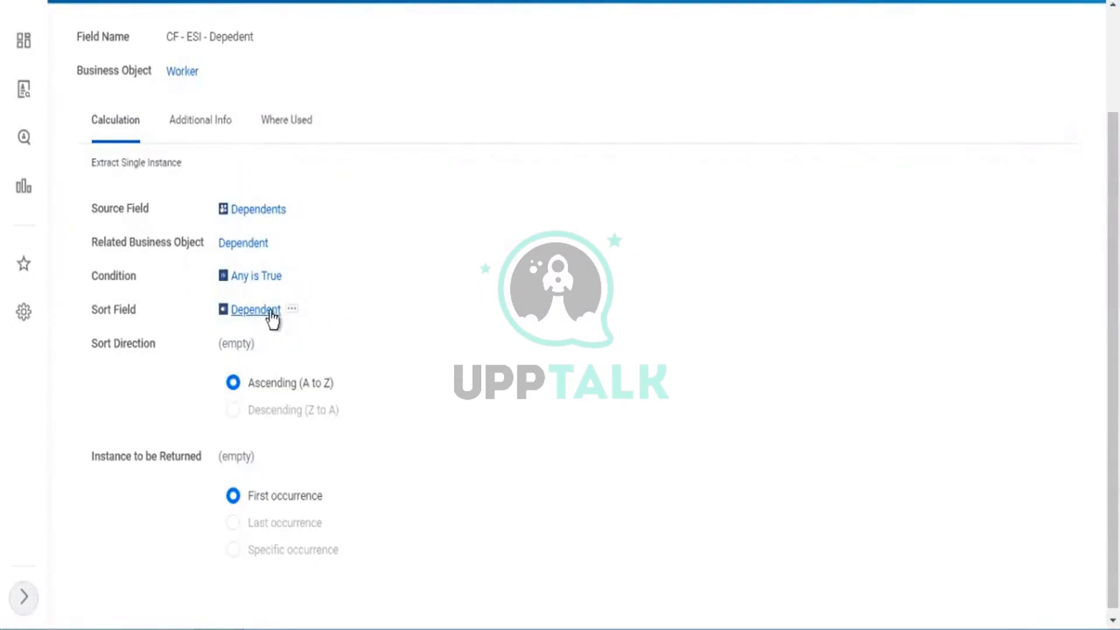
click(278, 124)
mouse_move(281, 318)
key(ctrl+Tab)
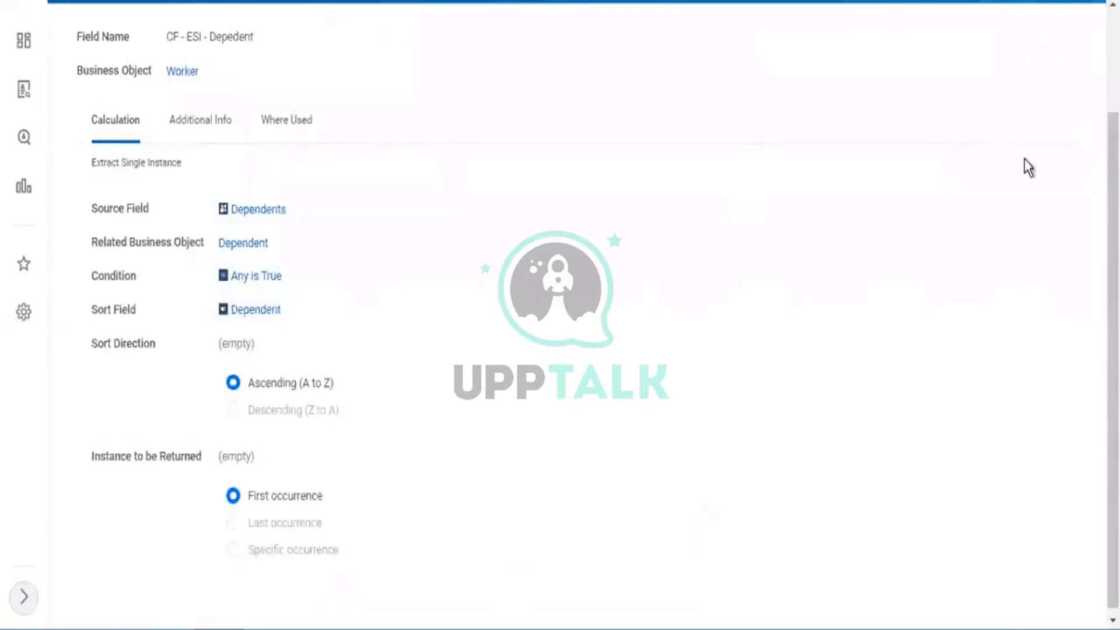
scroll(766, 31, up, 3)
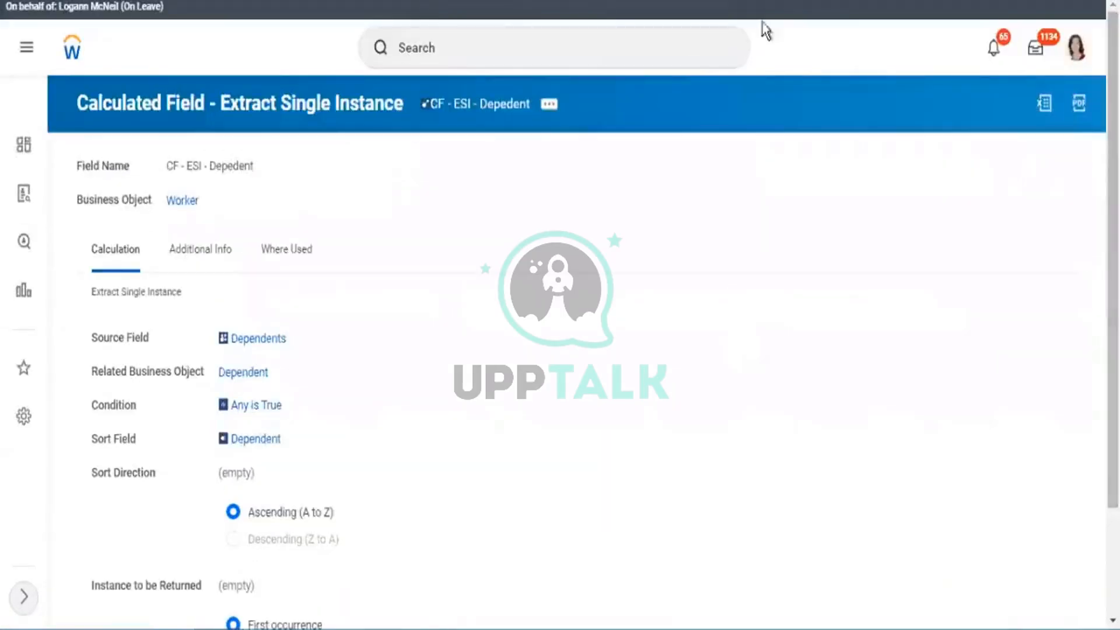
Step: Search for "create calc field" and open the Create Calculated Field task
click(498, 49)
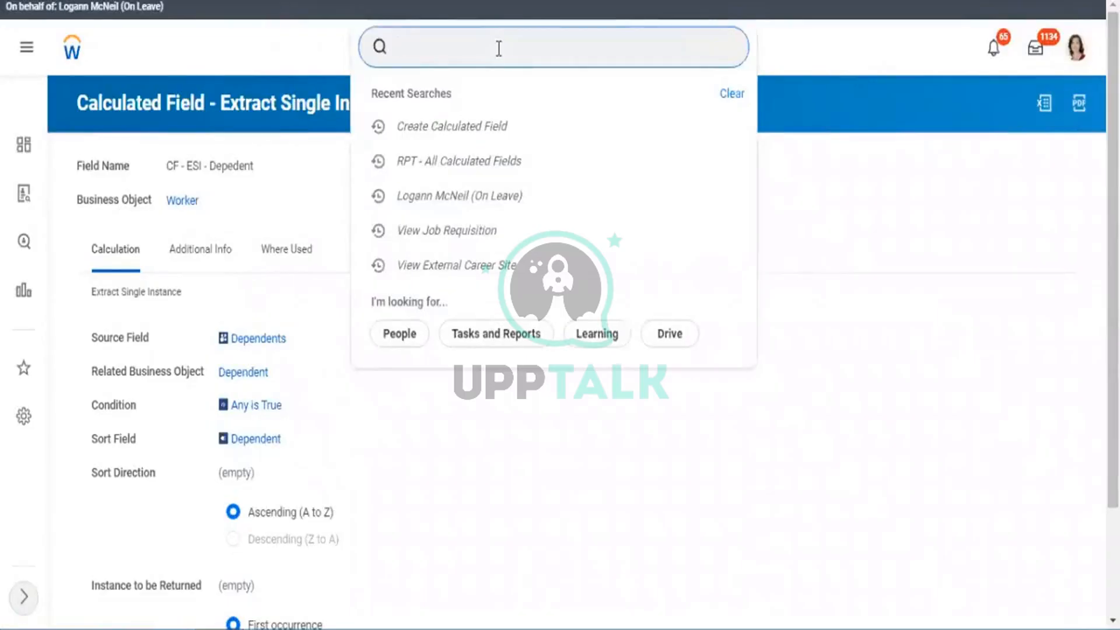
text(creat)
scroll(497, 24, down, 2)
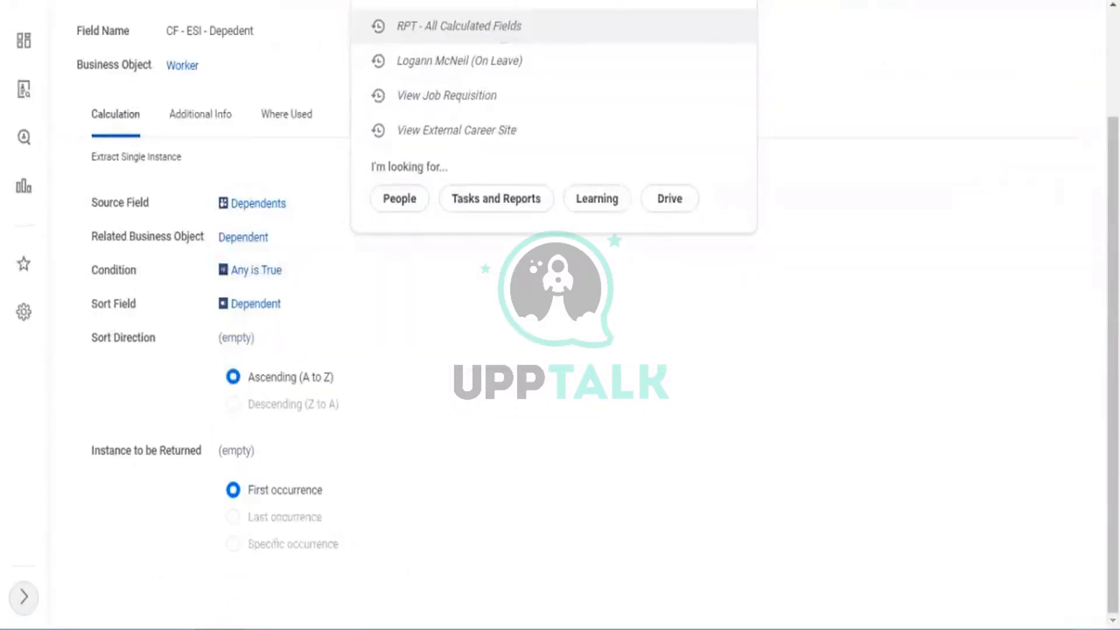
scroll(795, 51, up, 2)
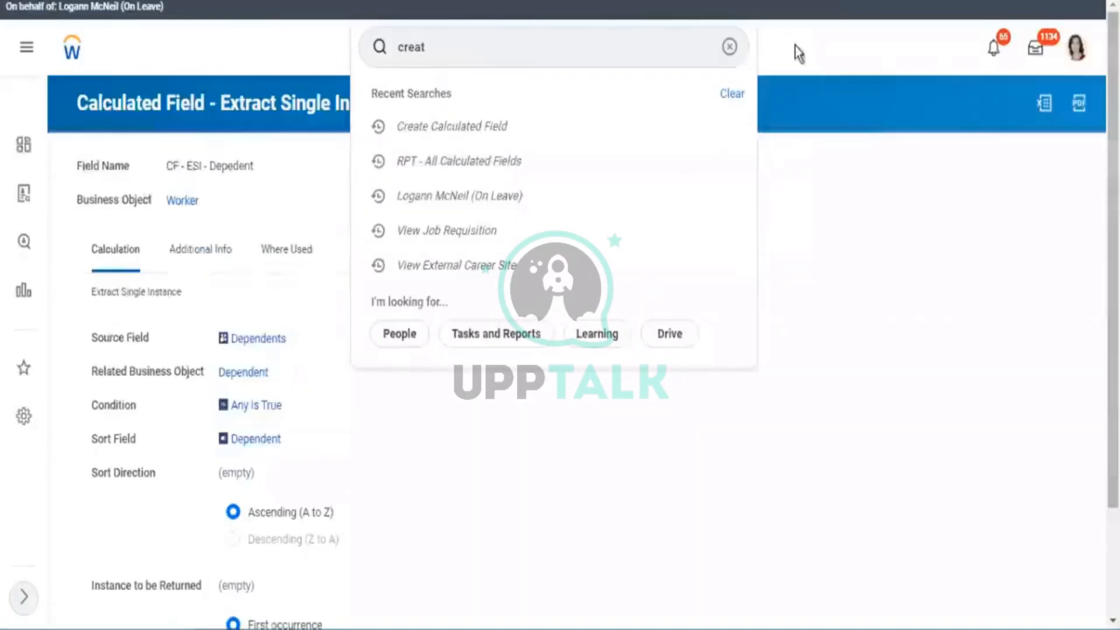
click(458, 46)
text(e)
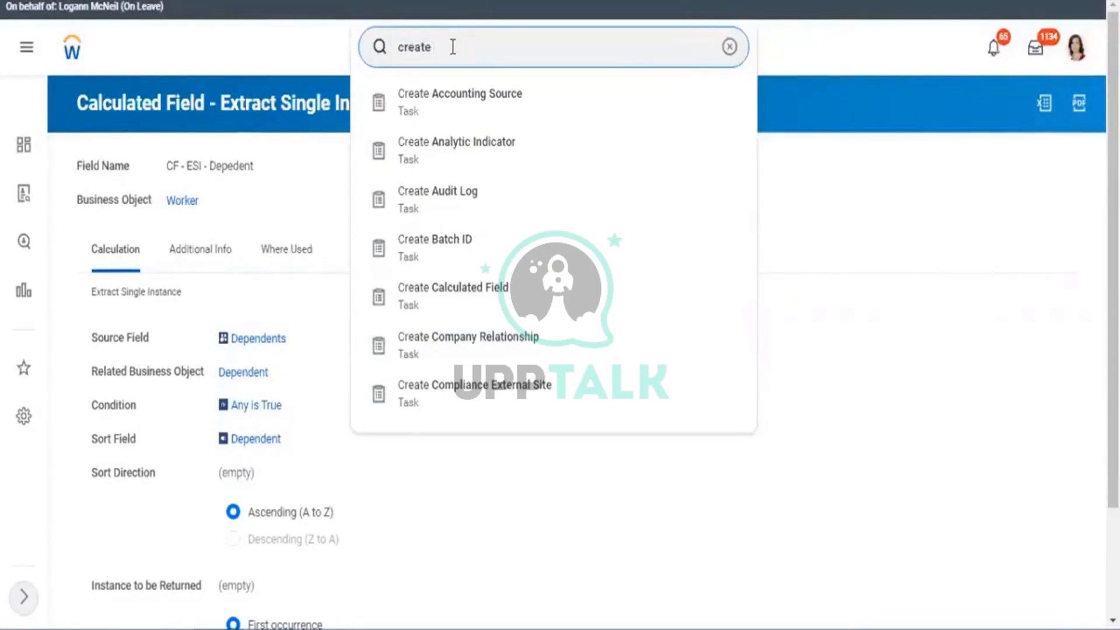
text(c)
key(BackSpace)
text(ca)
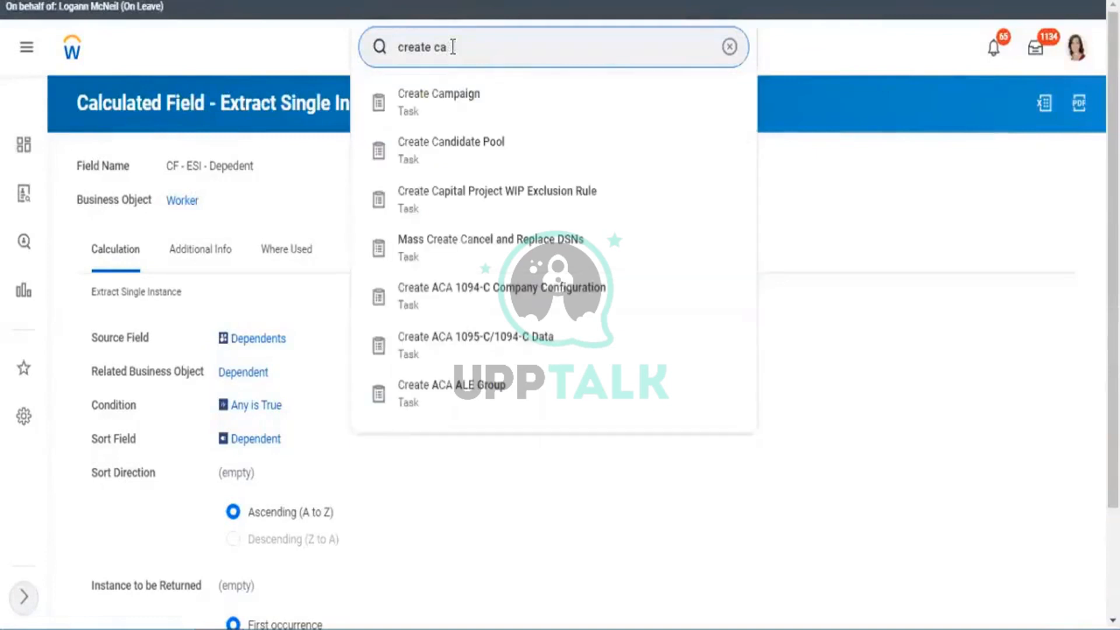
text(l)
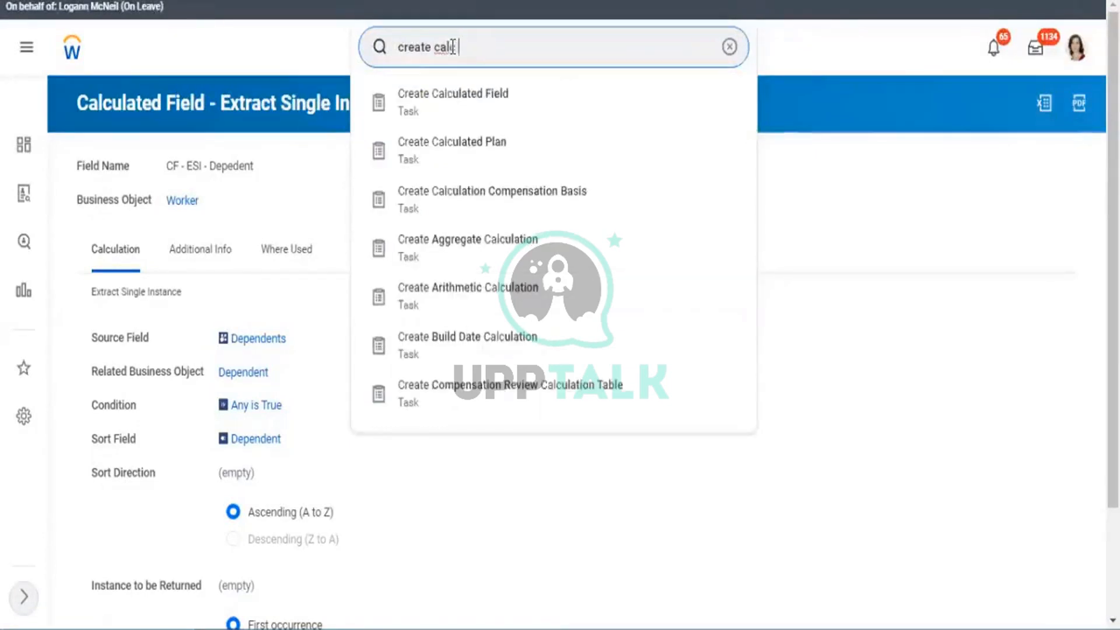
text(c field)
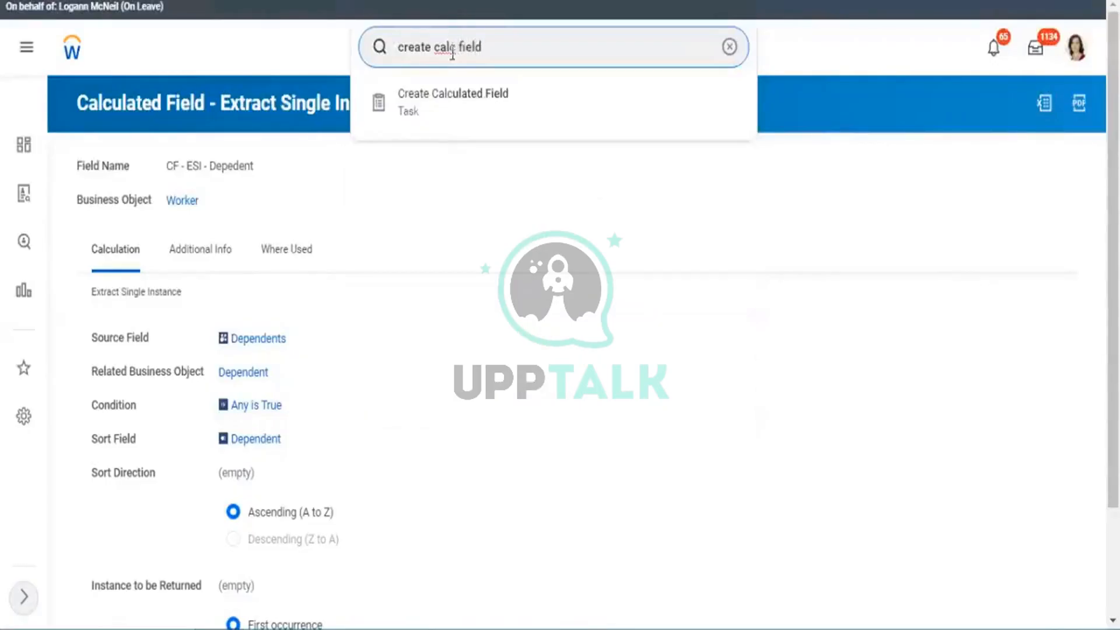
click(462, 111)
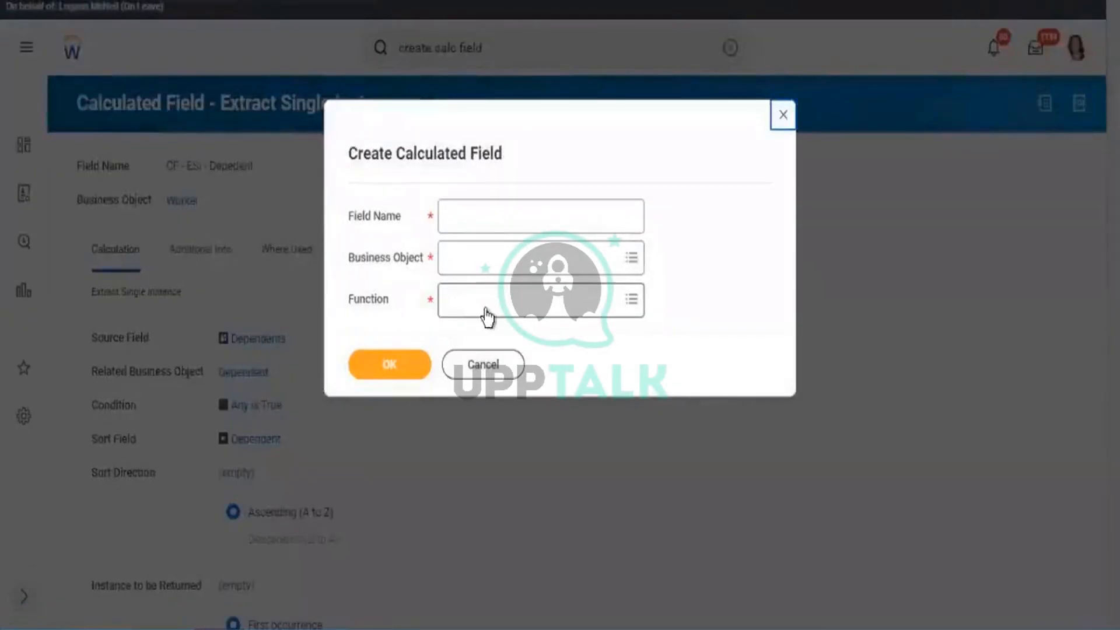
Step: Set the new calculated field's function to Extract Multi-Instance
click(497, 294)
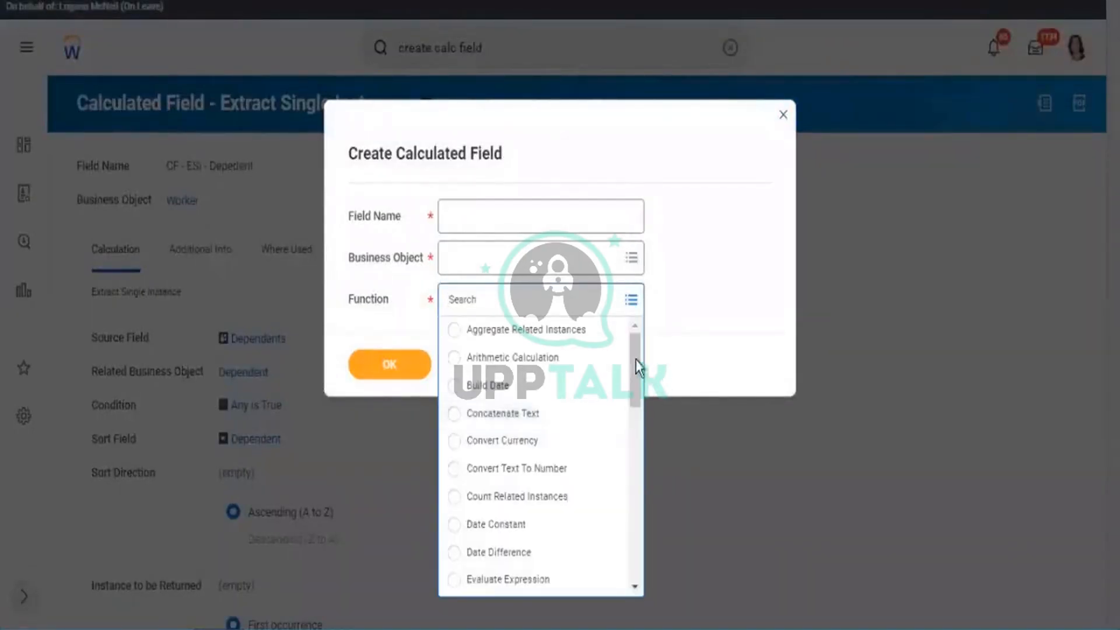
drag(635, 362, 613, 425)
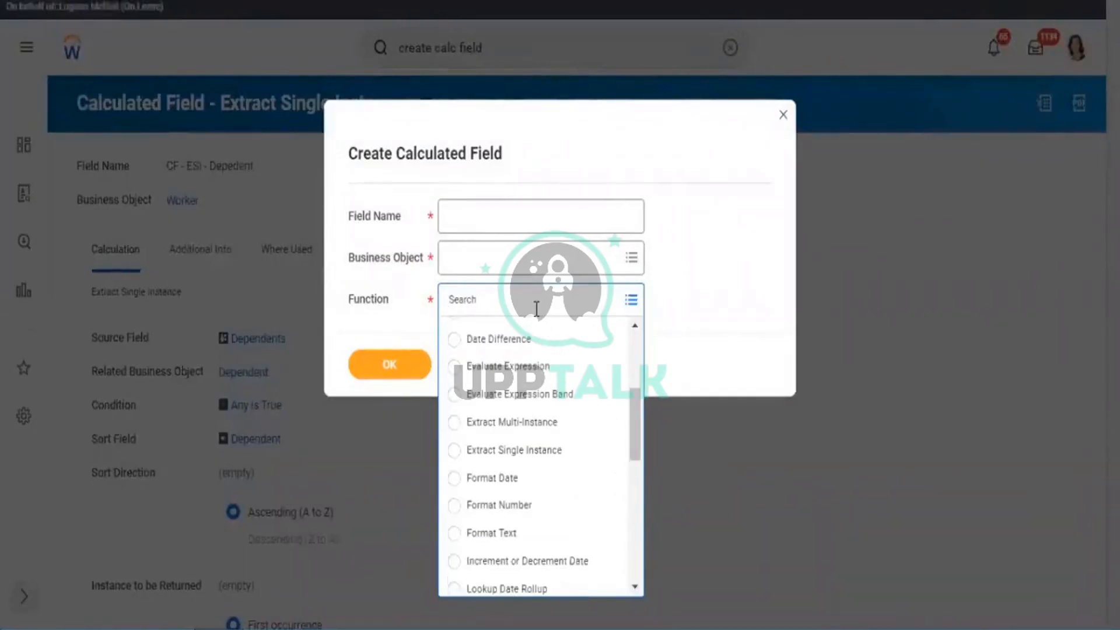
text(multi-Instance)
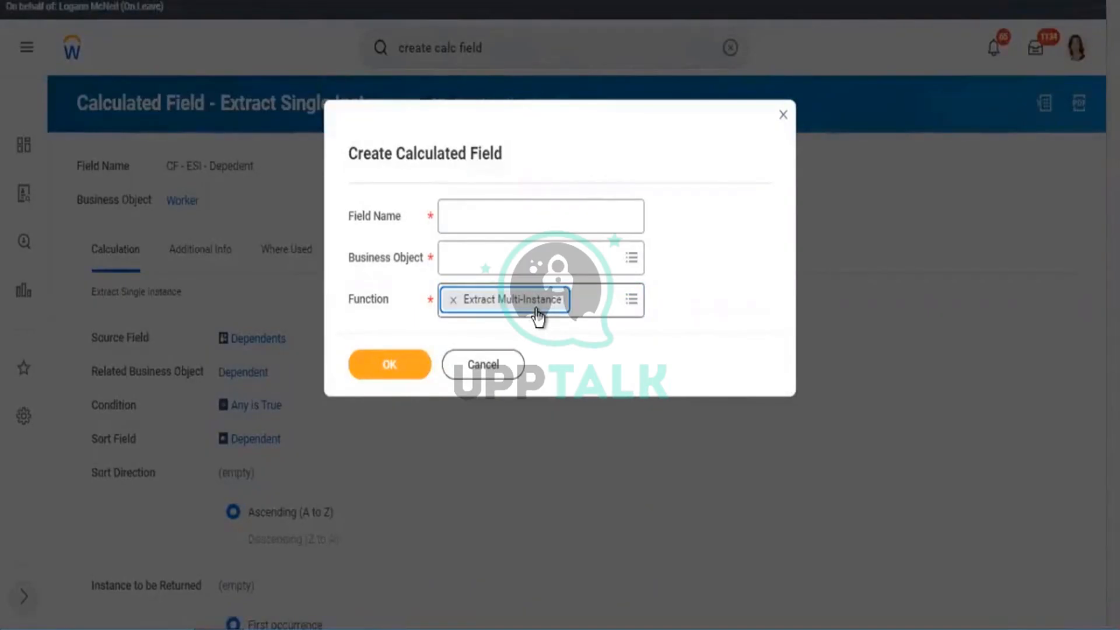
Step: Name the new calculated field CF - Dependents - Test
click(501, 216)
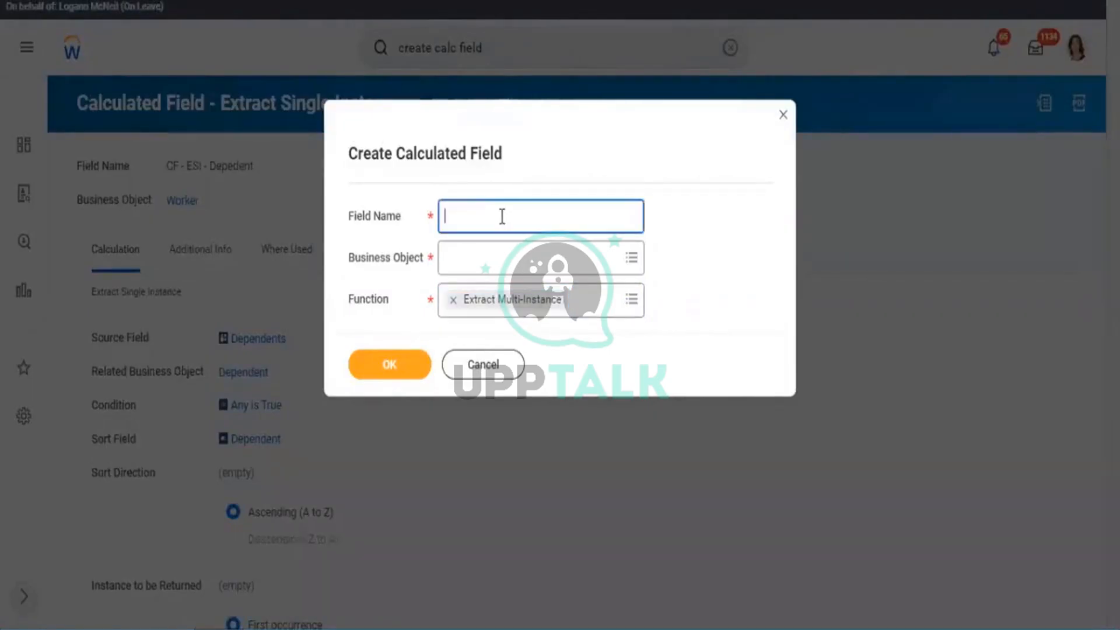
text(CF - Depedent)
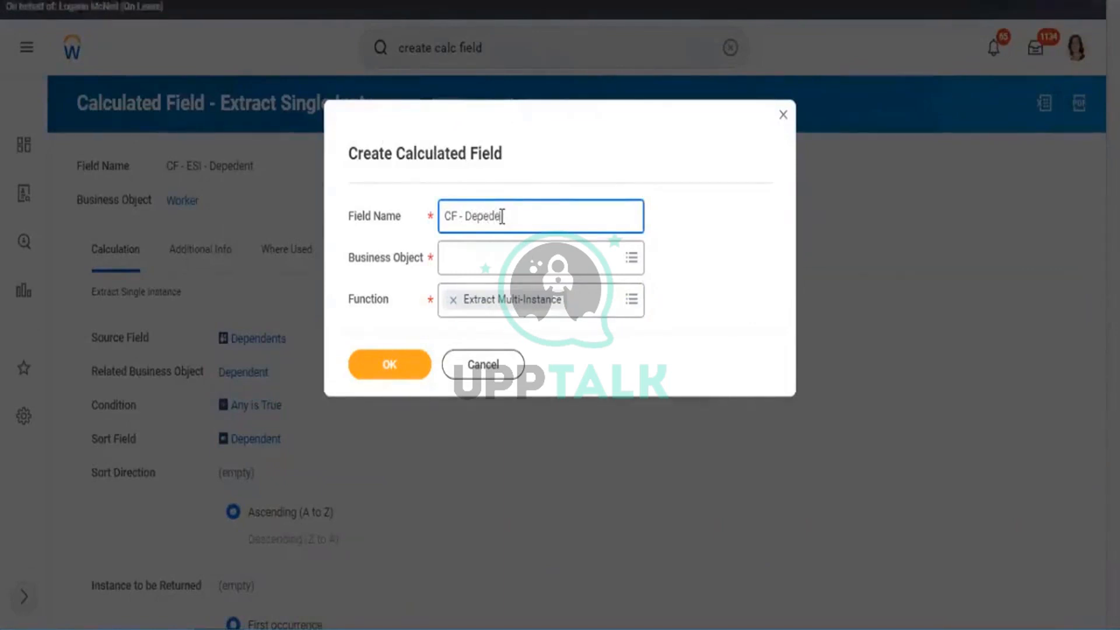
key(BackSpace)
key(BackSpace)
key(BackSpace)
key(BackSpace)
text(rdents - Test)
Step: Set the calculated field's business object to Worker and continue to its calculation setup
click(500, 270)
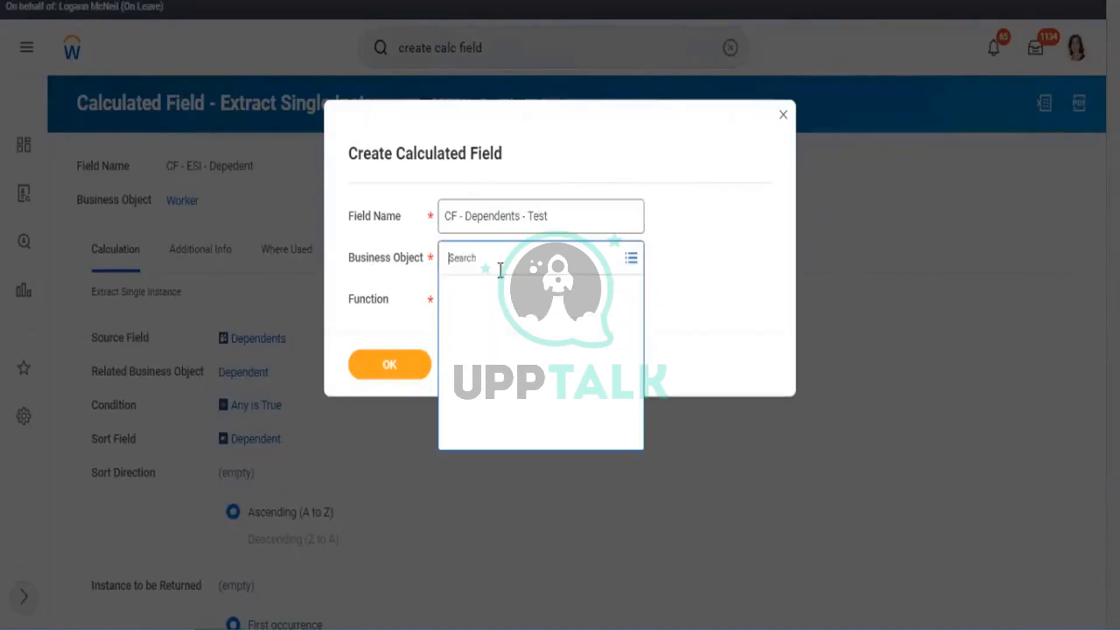
text(rker)
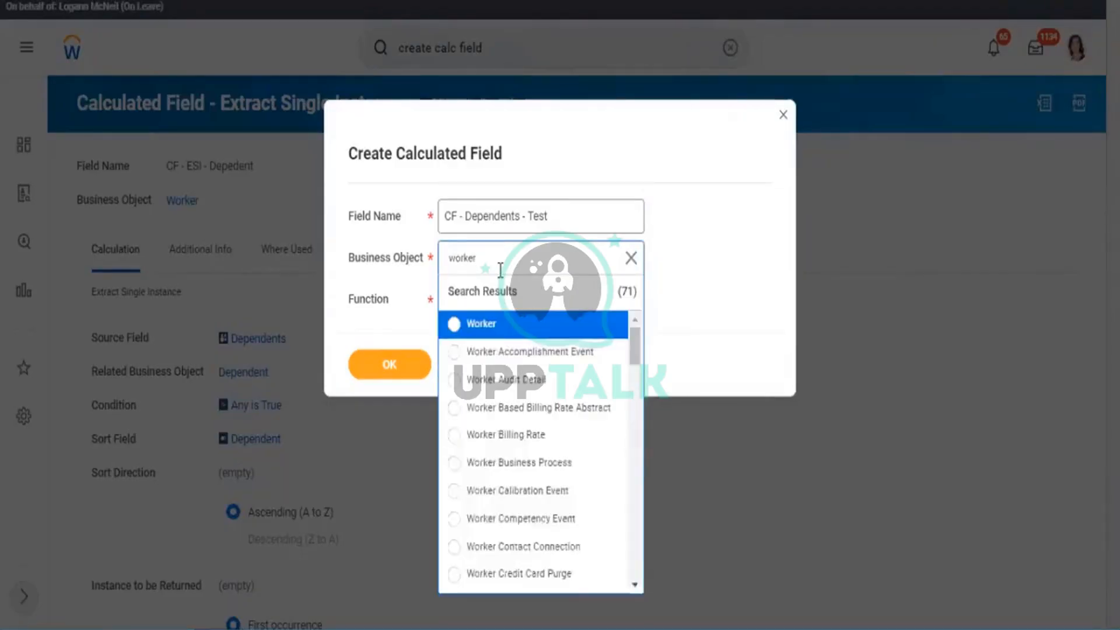
click(488, 324)
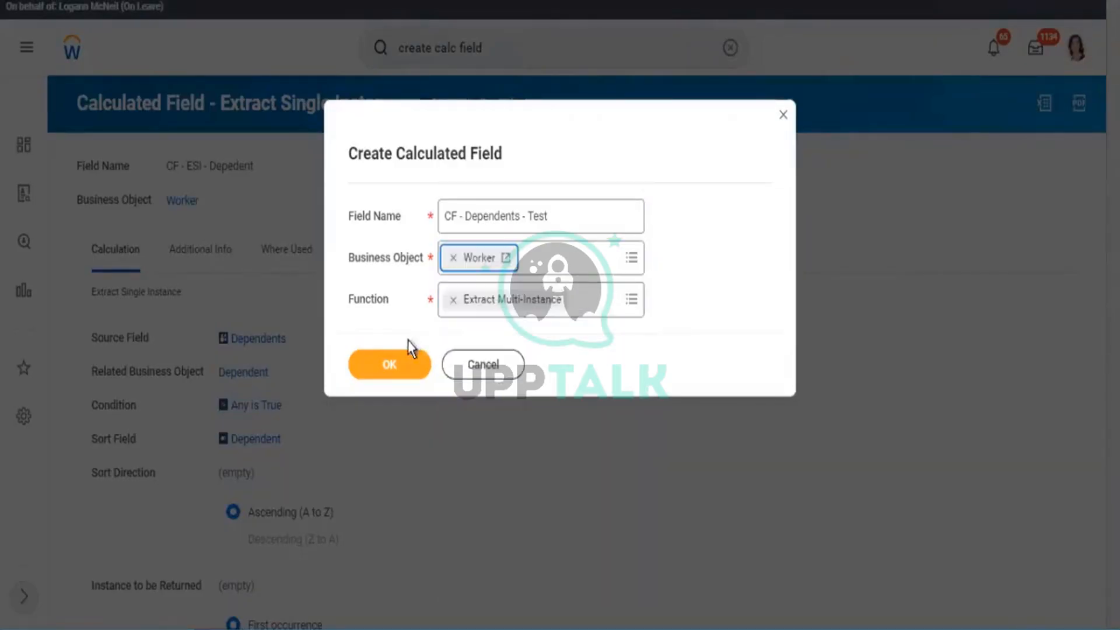
click(390, 365)
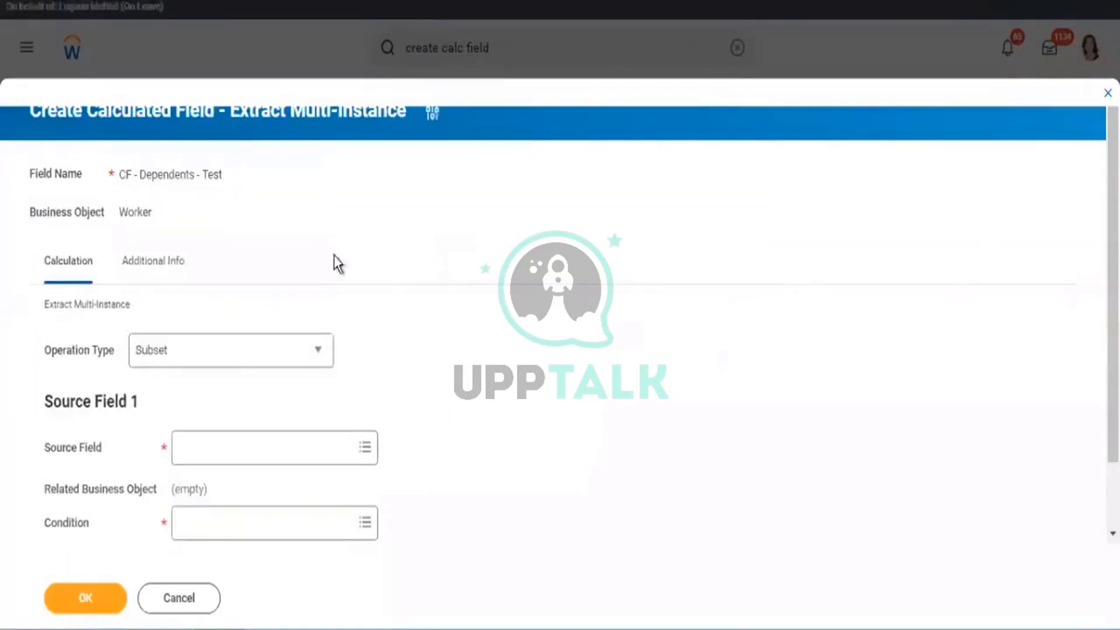
Step: Search the source fields for "dependent" and choose Dependents as Source Field 1
click(238, 448)
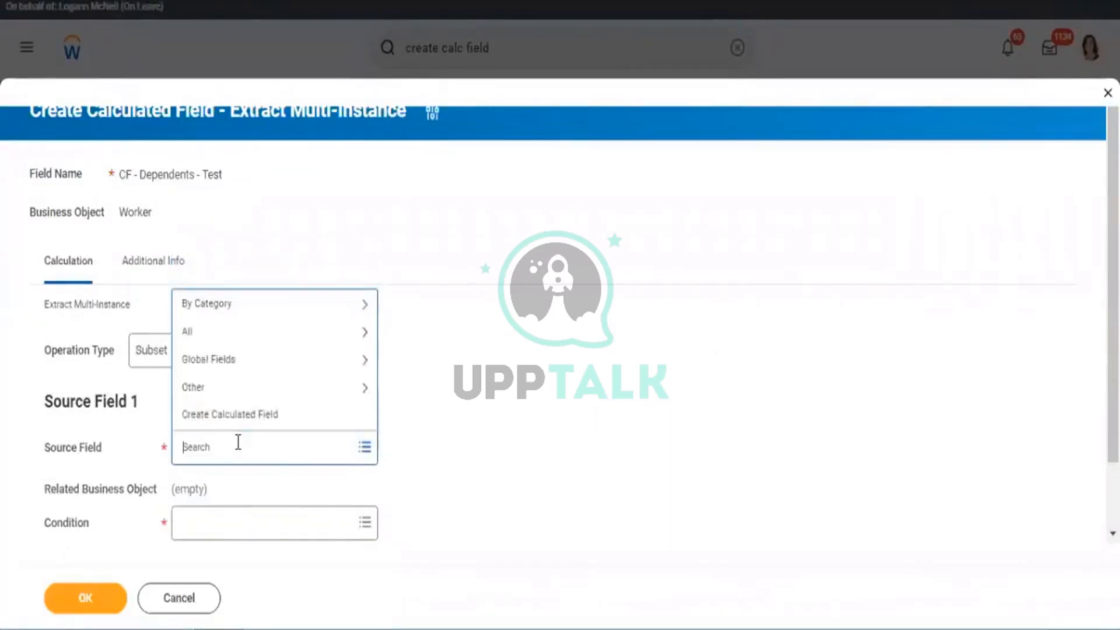
text(dependent)
key(Return)
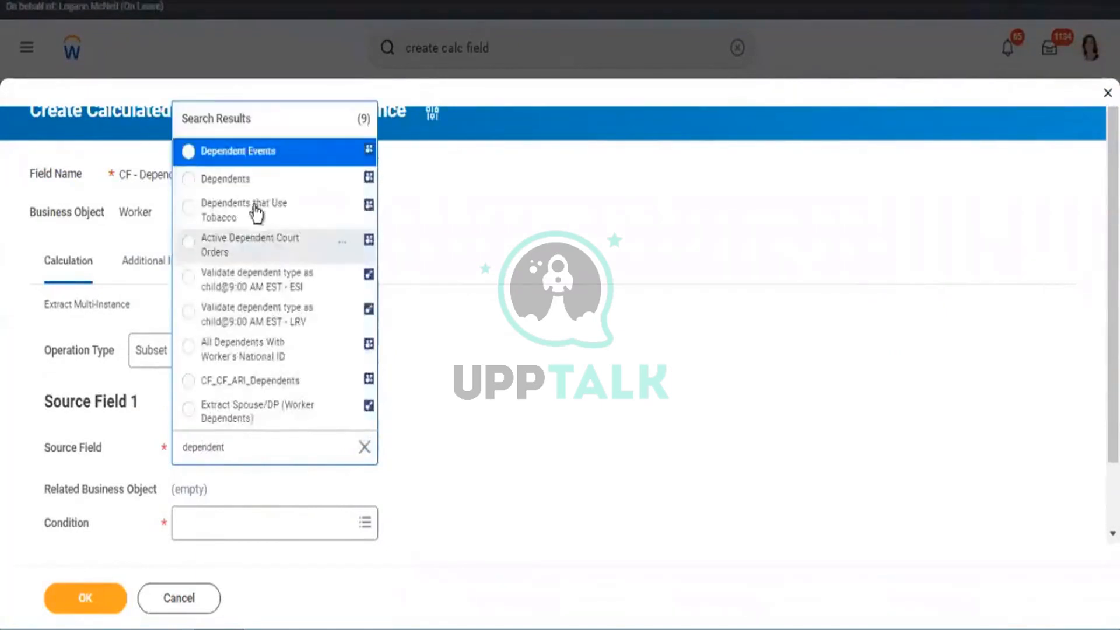
click(246, 187)
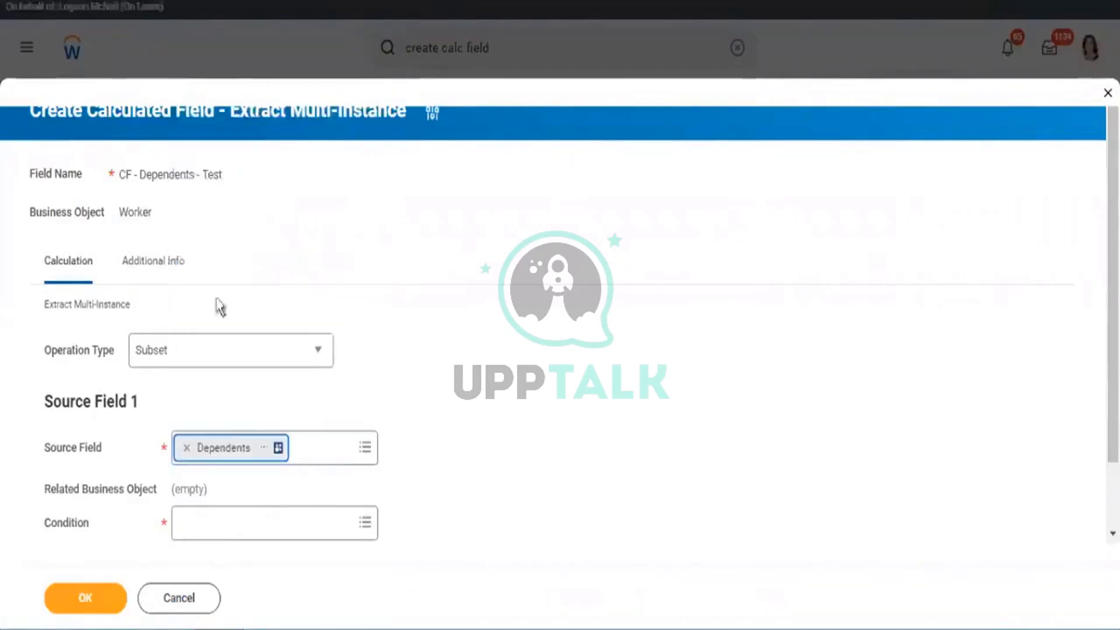
Step: Set the source field's condition to Is True and save the calculated field
click(214, 540)
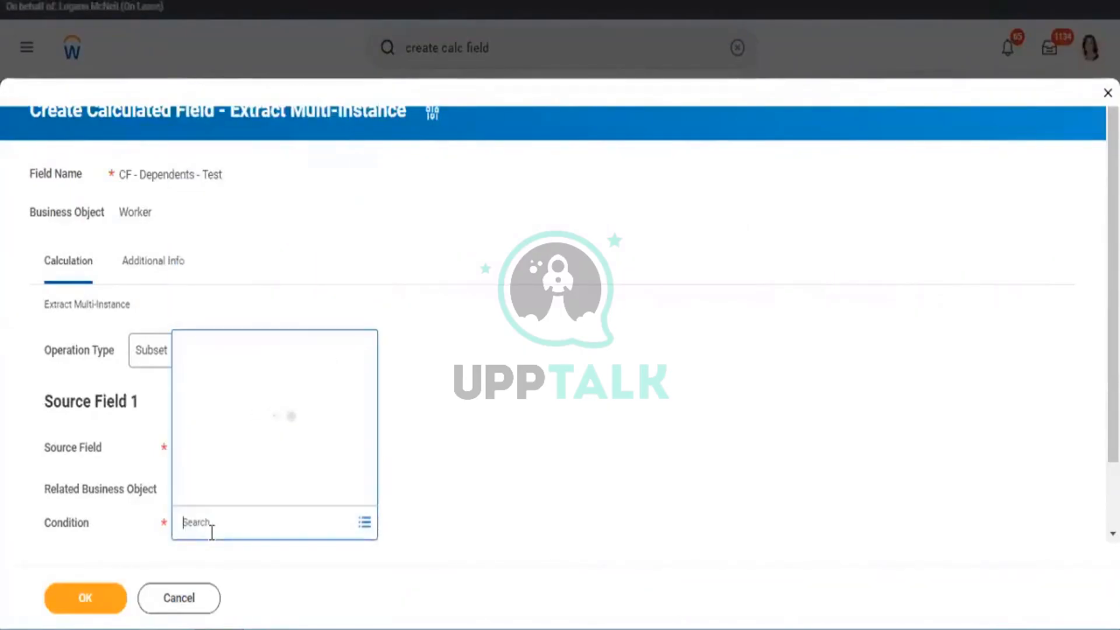
text(yue)
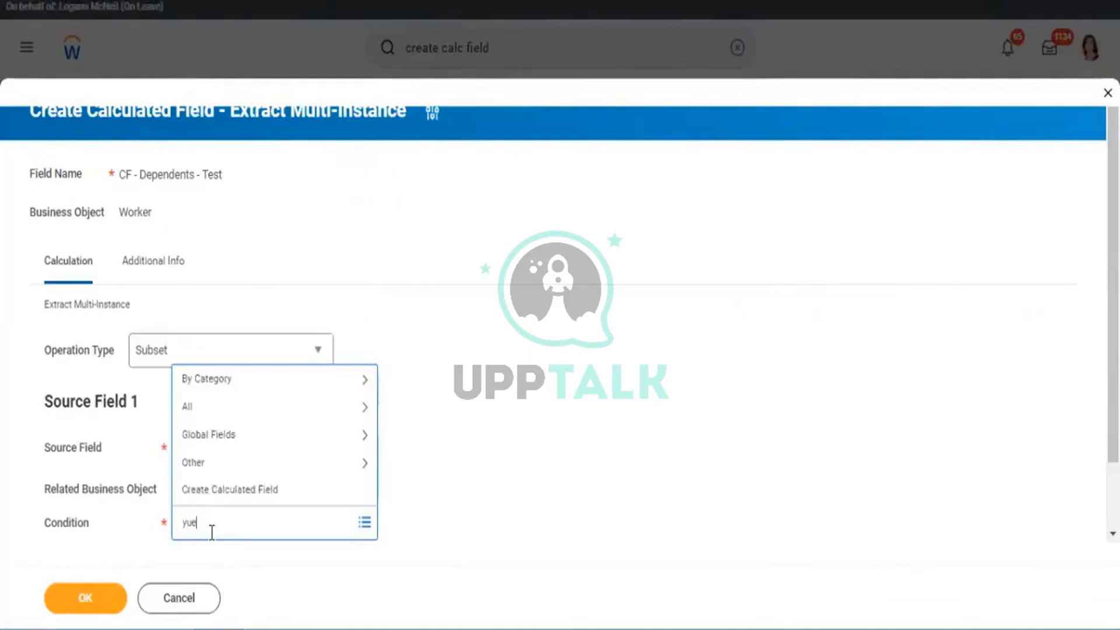
key(Return)
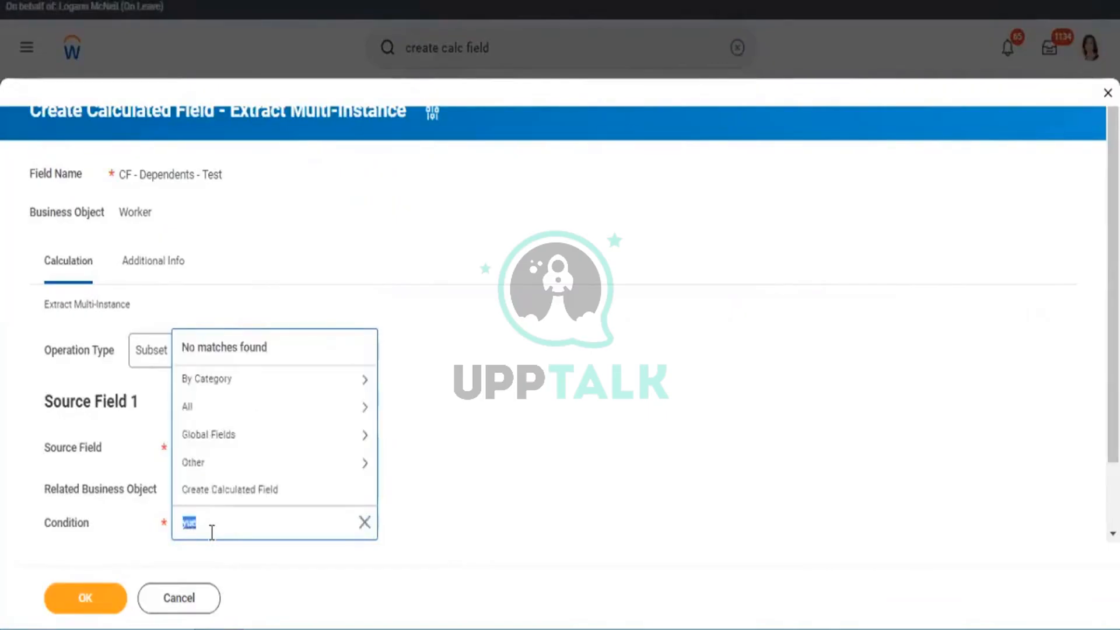
text(true)
key(Return)
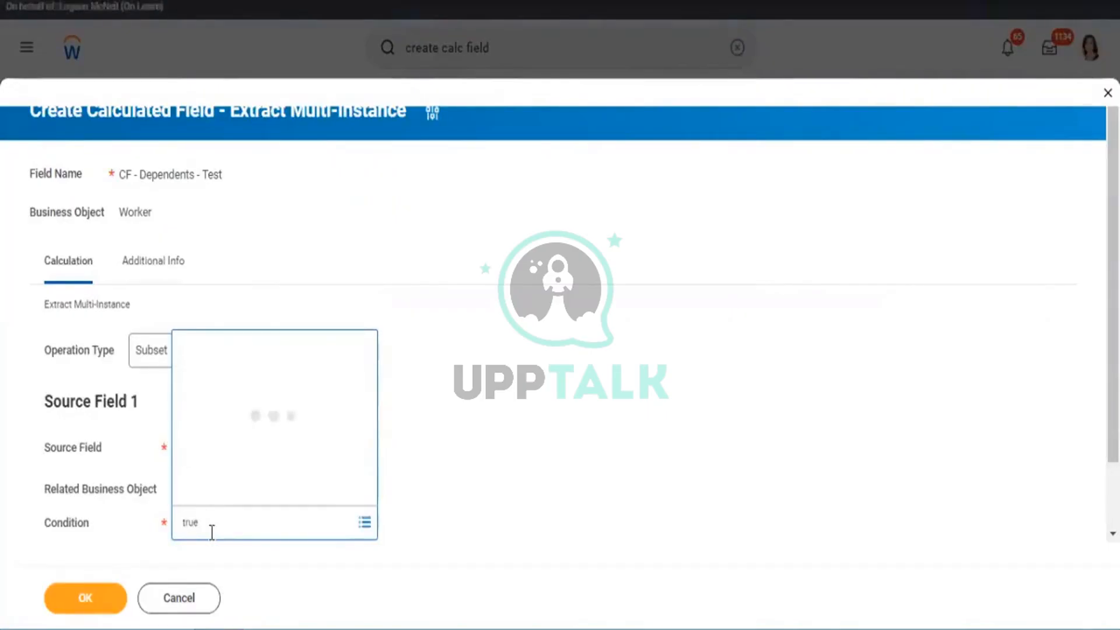
click(217, 492)
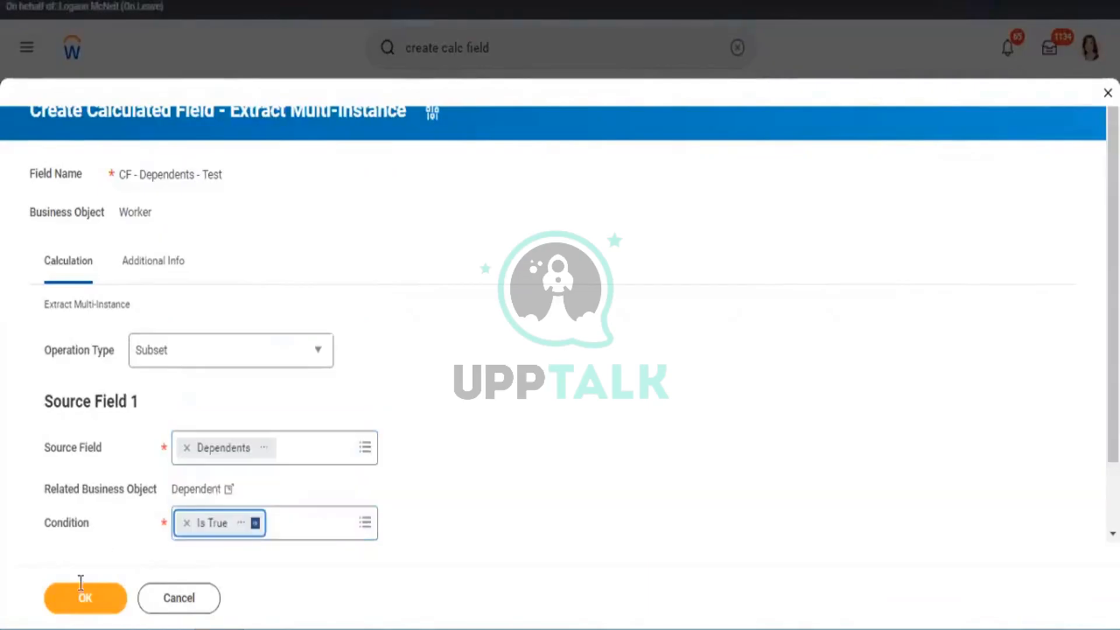
click(82, 600)
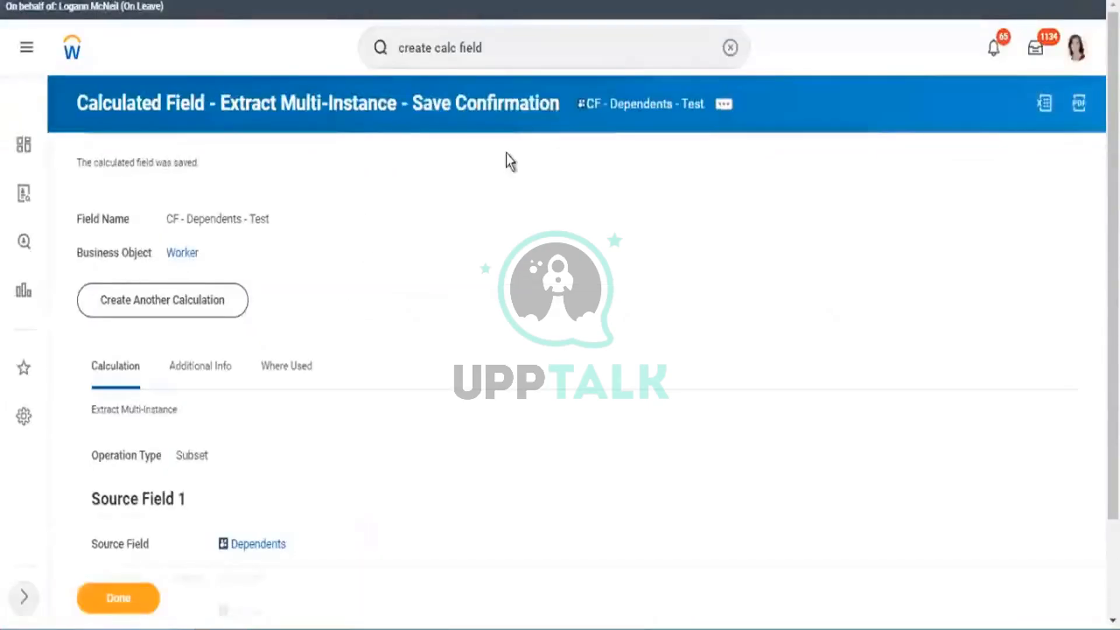
Step: Copy the saved calculated field's name and open the RPT - All Calculated Fields definition for editing at its column rows
right_click(603, 106)
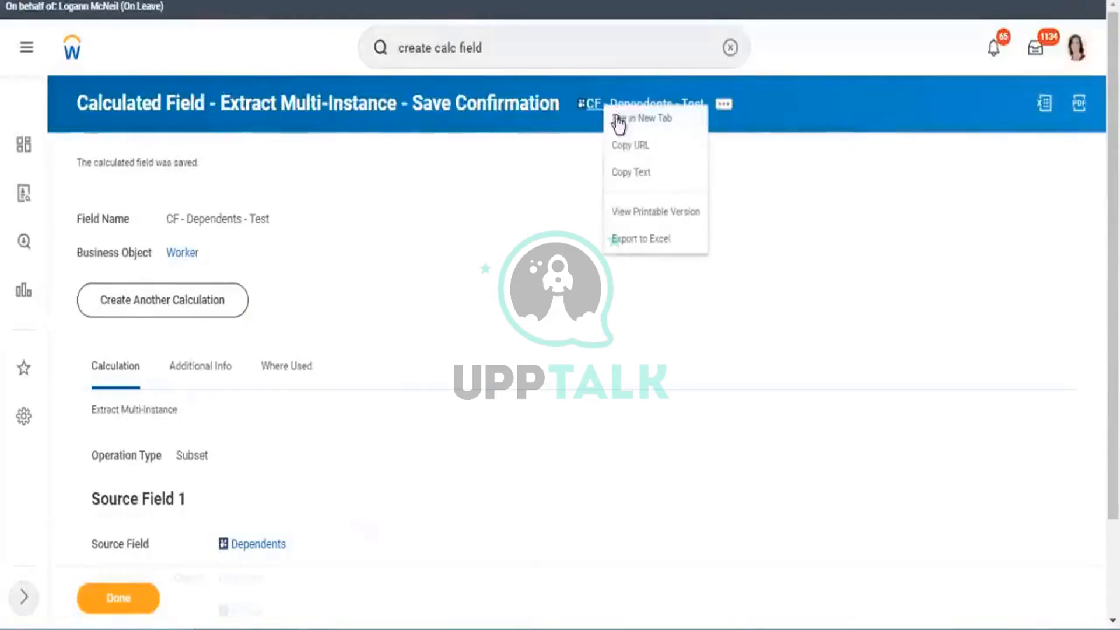
click(625, 175)
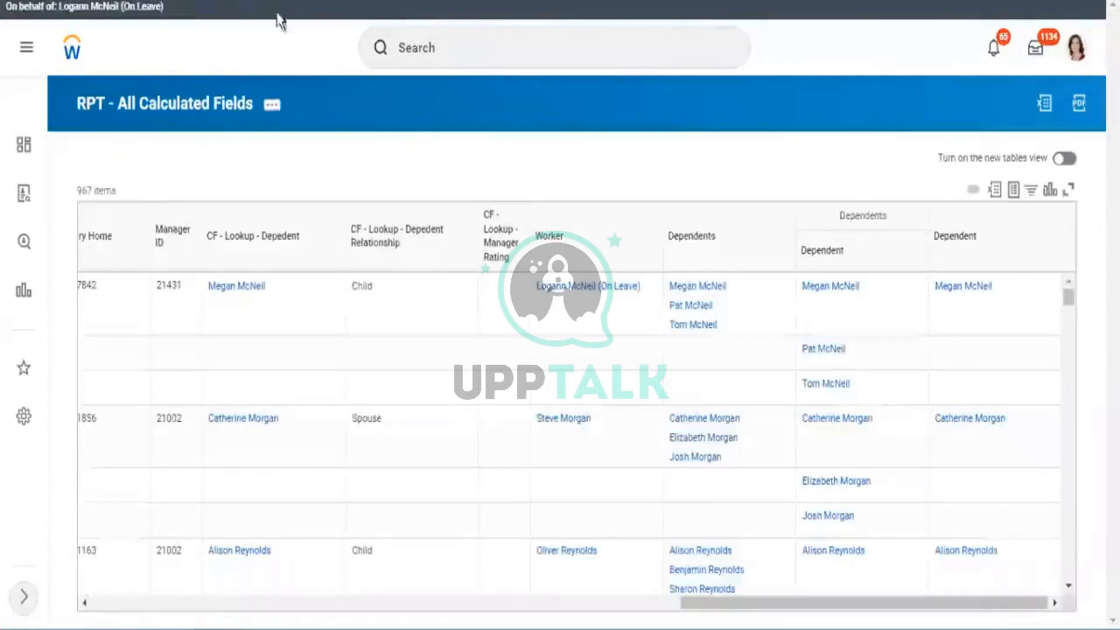
click(271, 107)
click(271, 109)
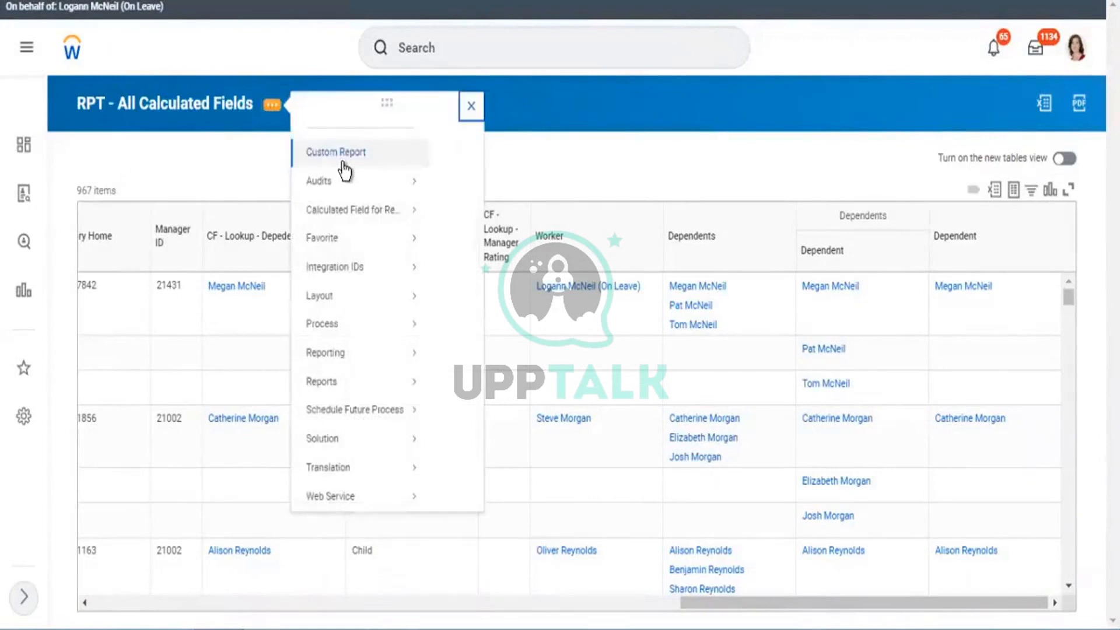
mouse_move(350, 170)
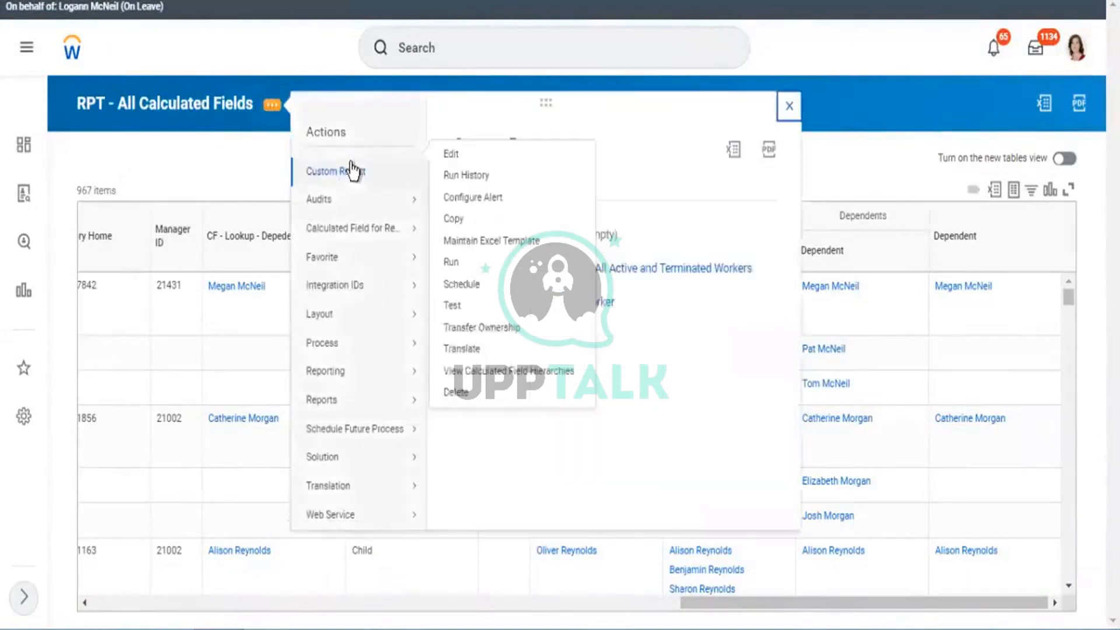
click(445, 156)
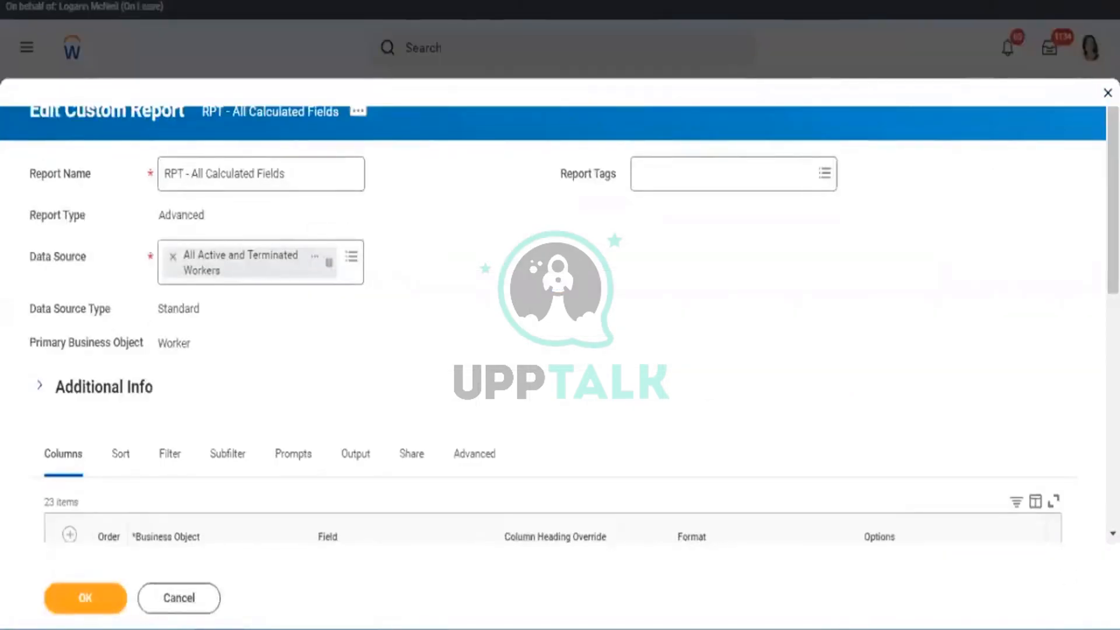
drag(1112, 210, 1113, 443)
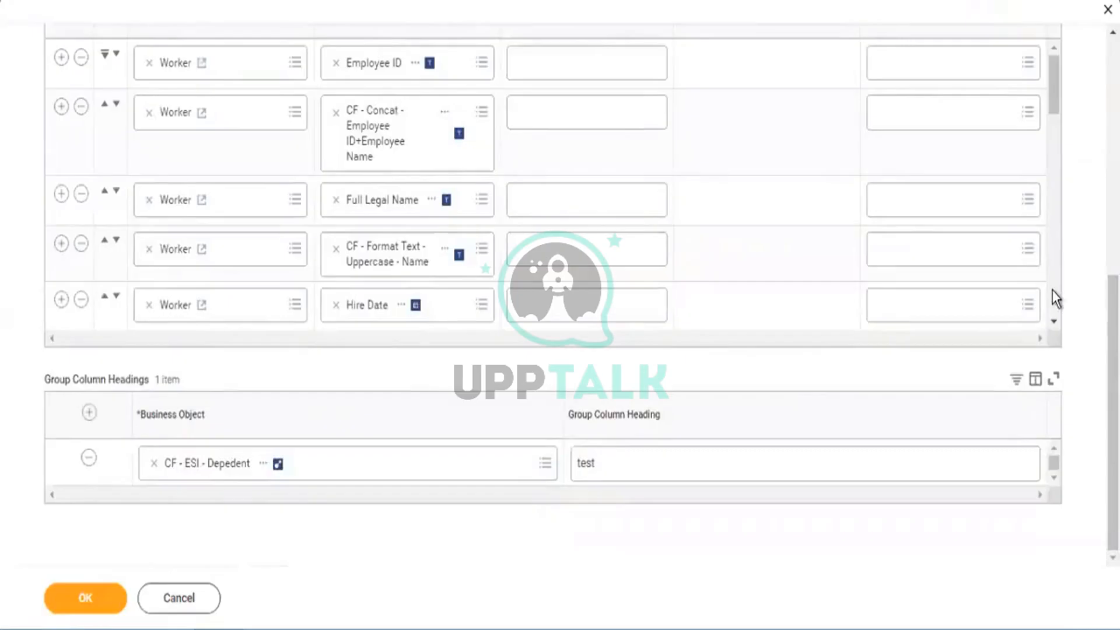
Step: Add a column row at the end of the report's columns with Worker as its business object
scroll(1052, 289, down, 10)
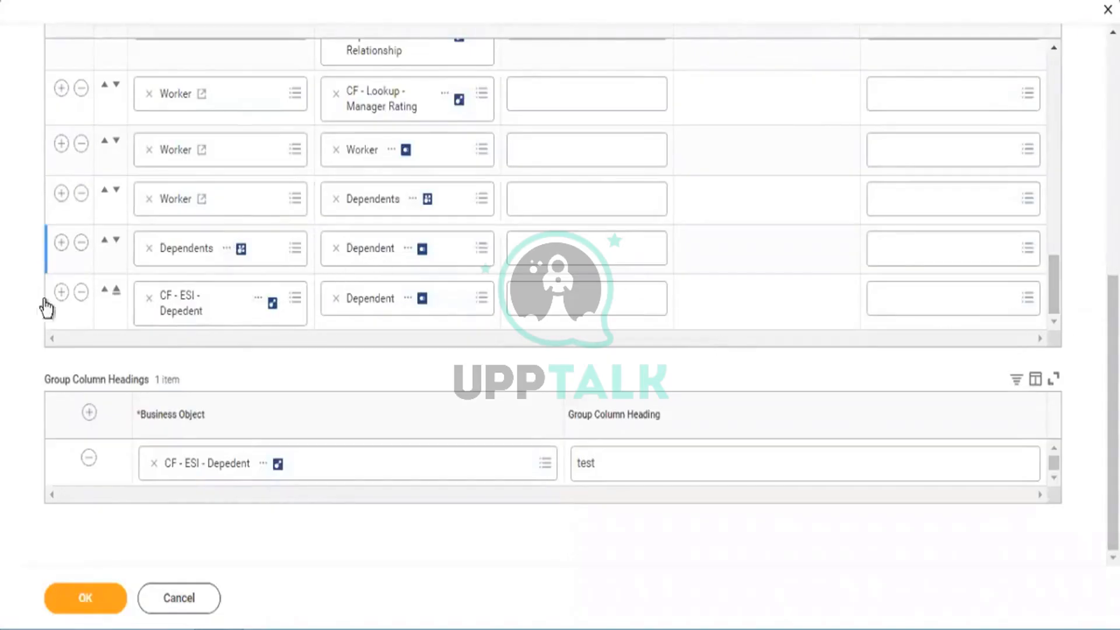
click(62, 293)
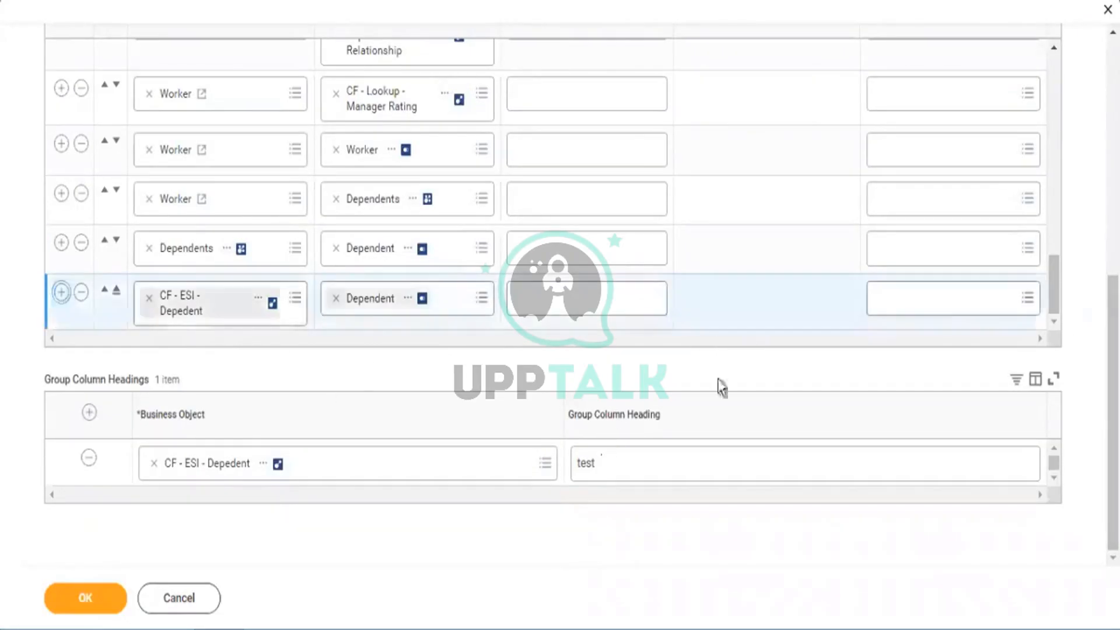
scroll(1055, 315, down, 1)
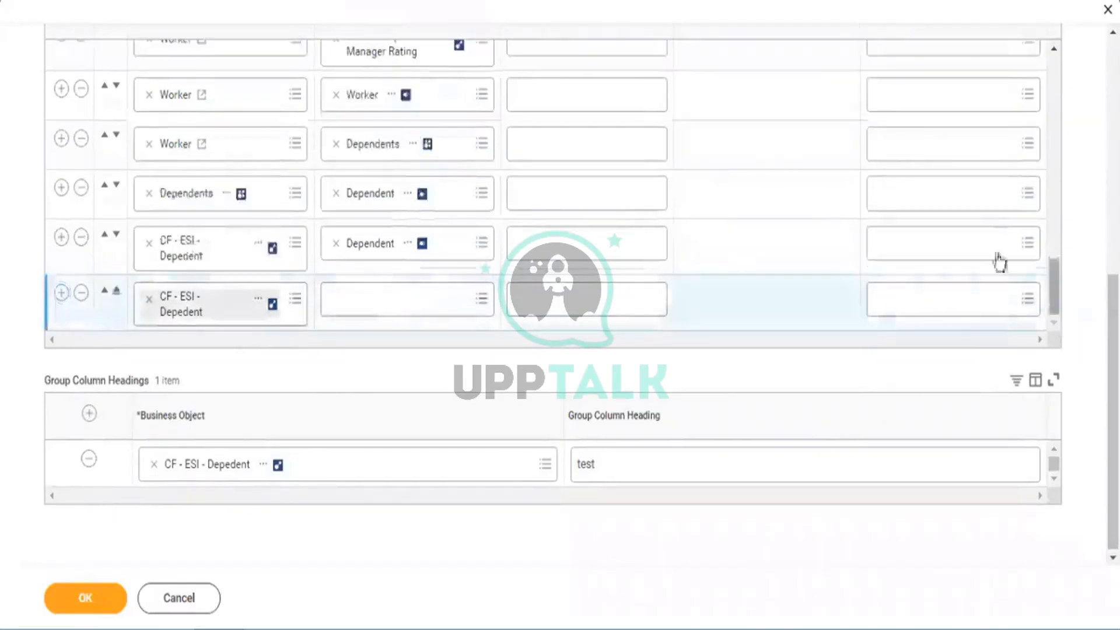
click(420, 299)
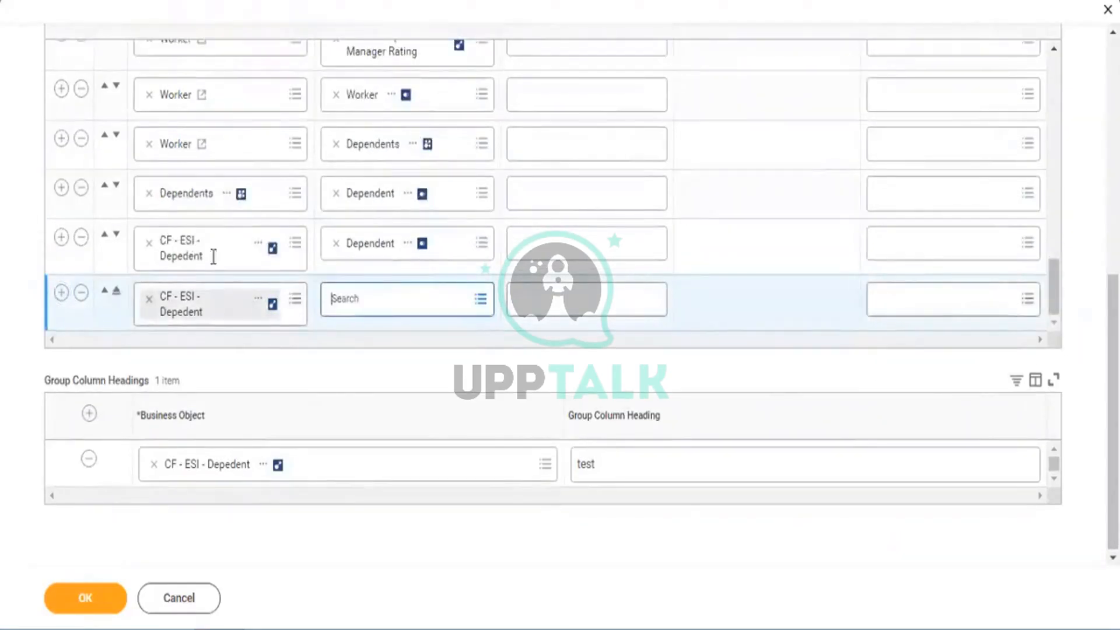
click(147, 301)
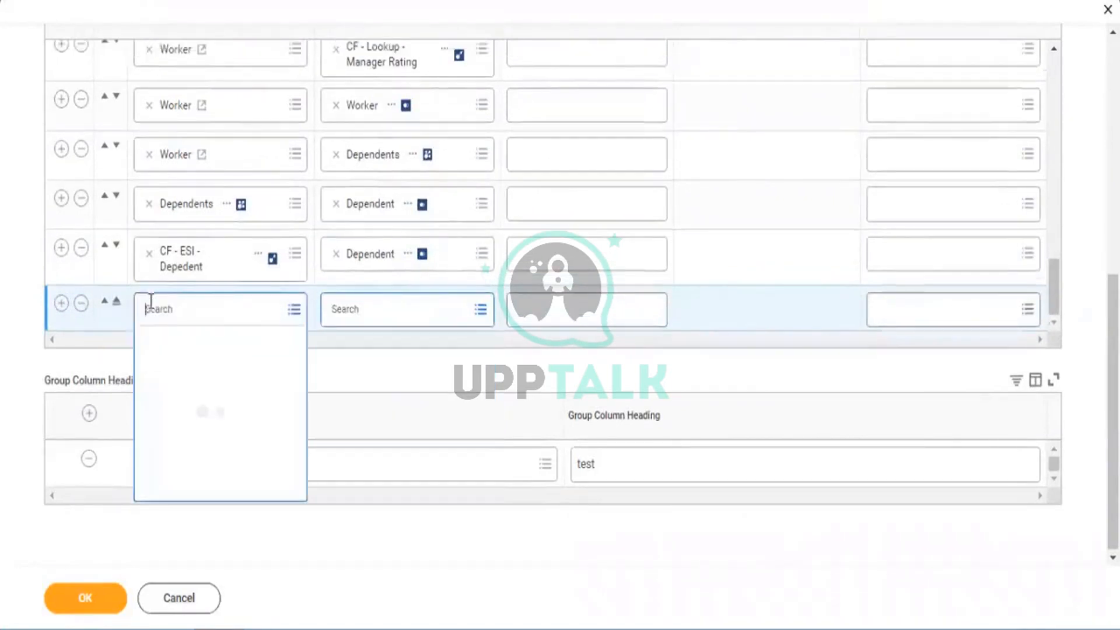
text(worker)
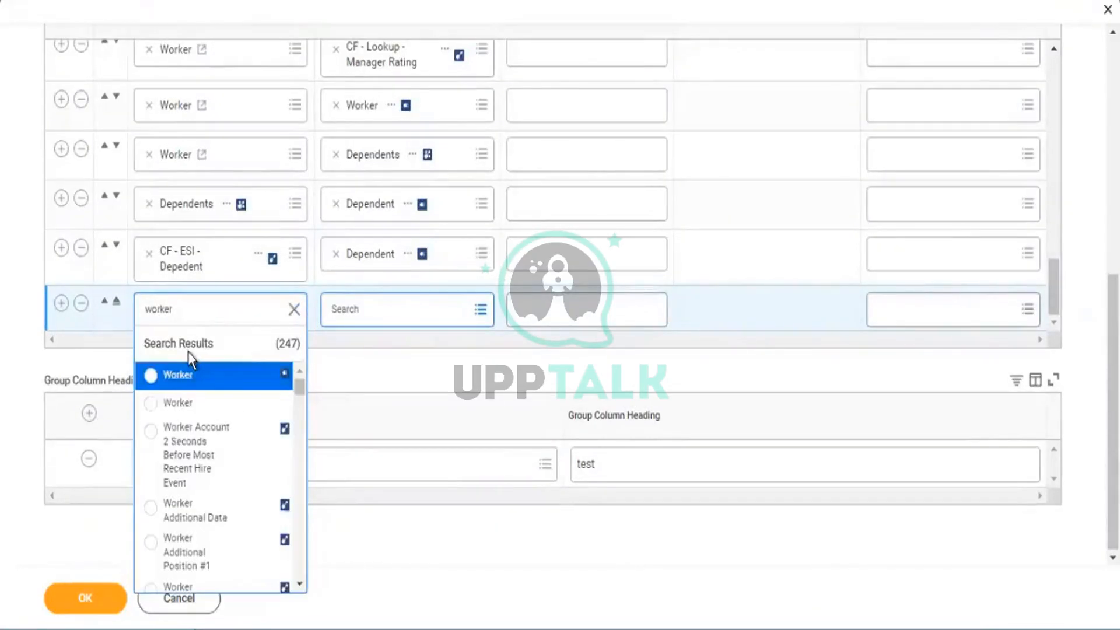
click(179, 413)
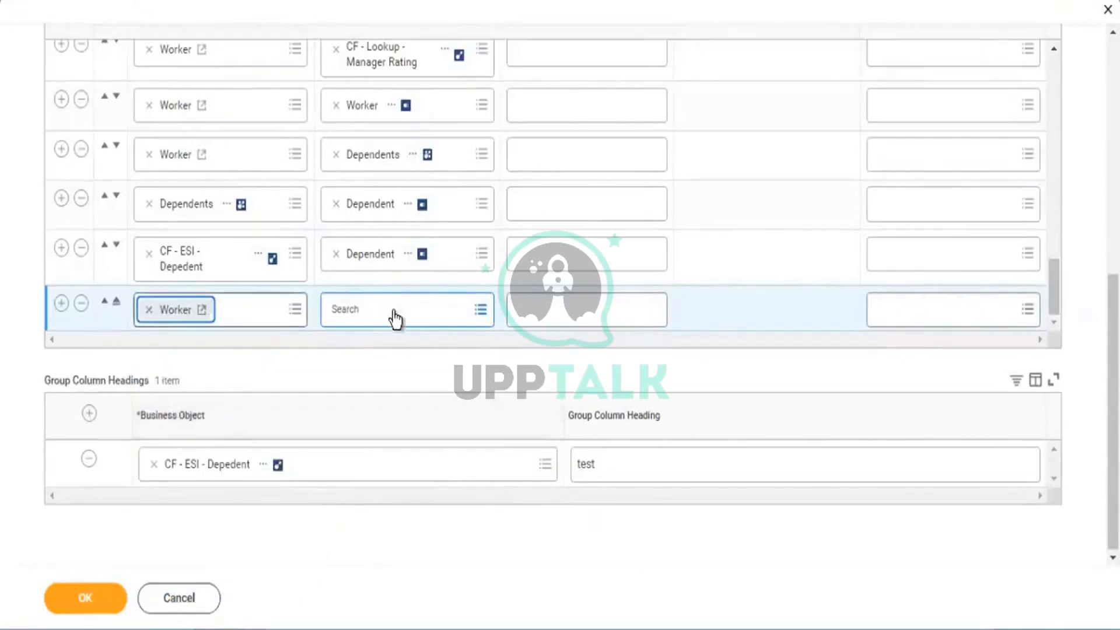
Step: Set the new Worker row's field to CF - Dependents - Test
click(395, 315)
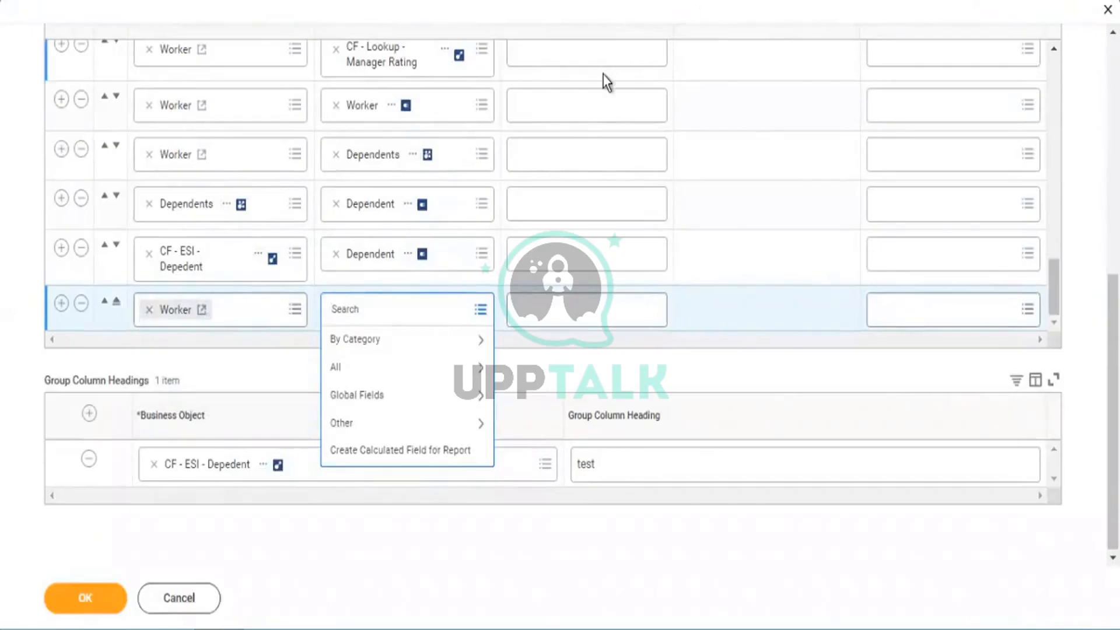
text(CF - Dependents - Test)
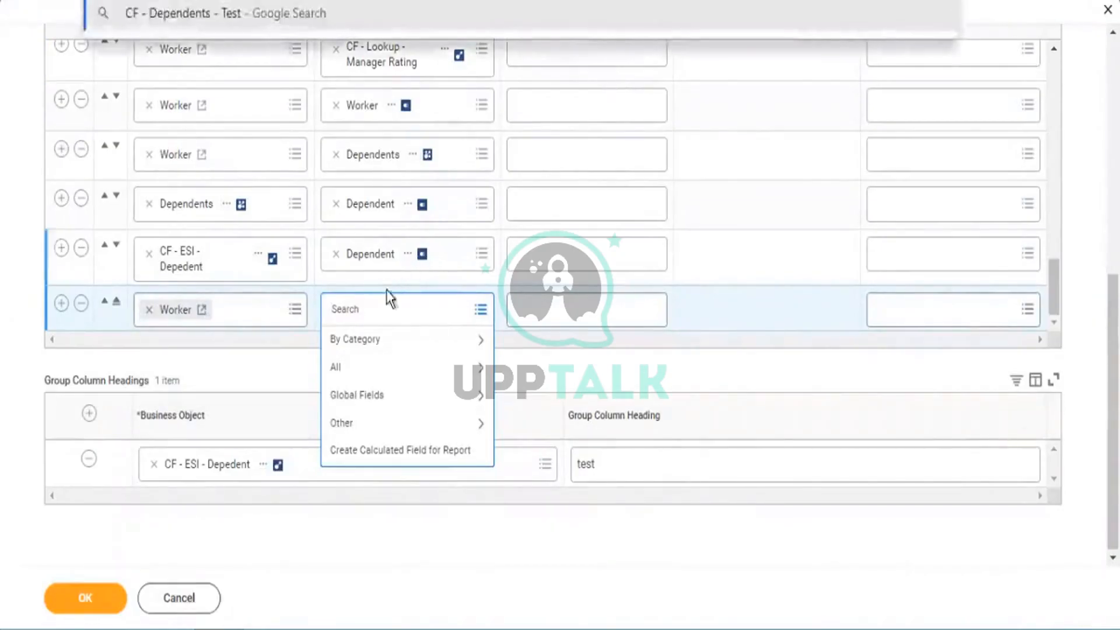
click(383, 303)
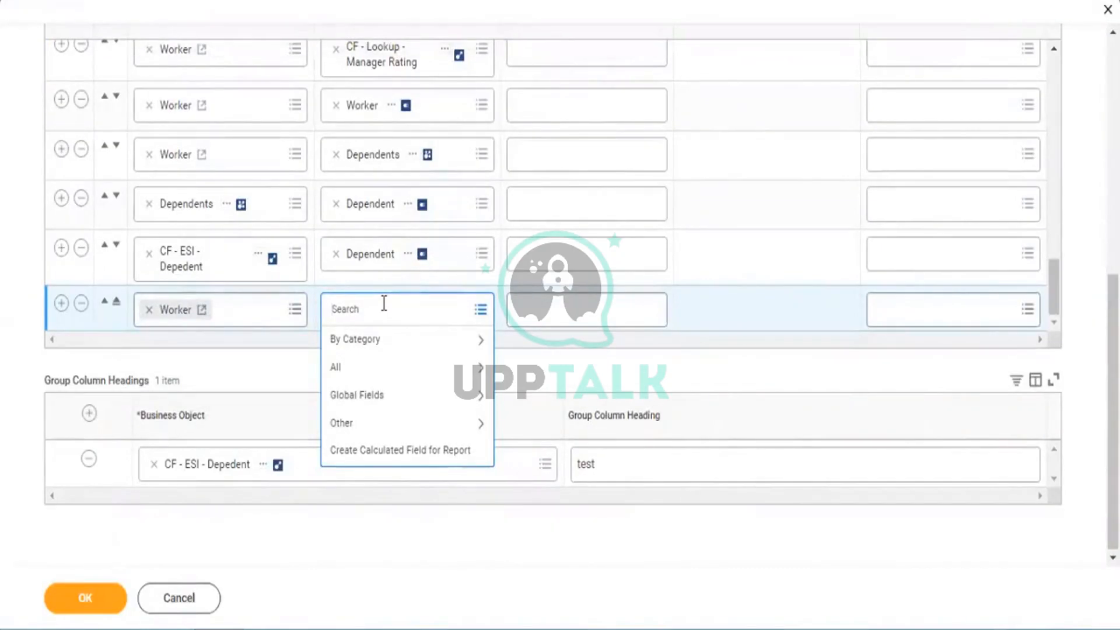
text(CF - Dependents - Test)
key(Return)
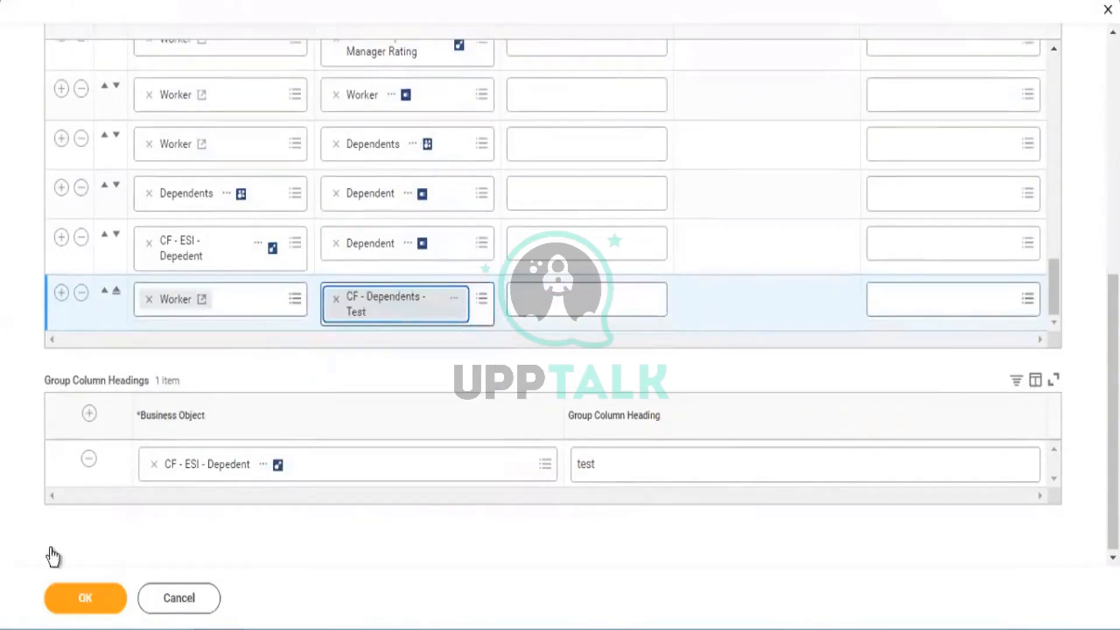
Step: Save the report definition and run it to compare the CF - Dependents - Test column with the other dependent columns
click(70, 601)
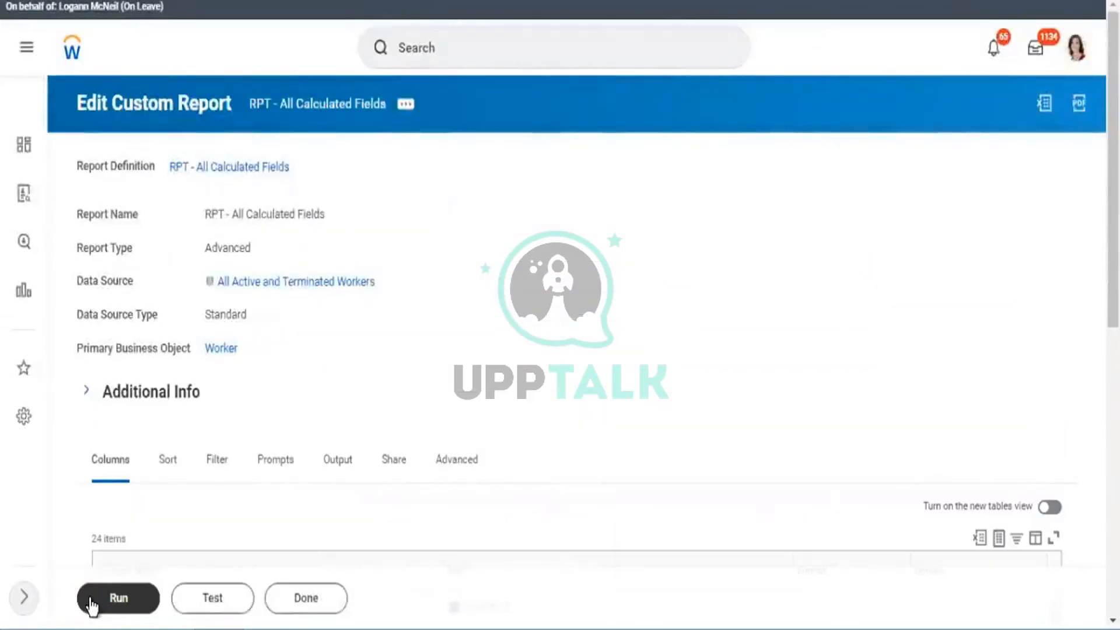
click(93, 607)
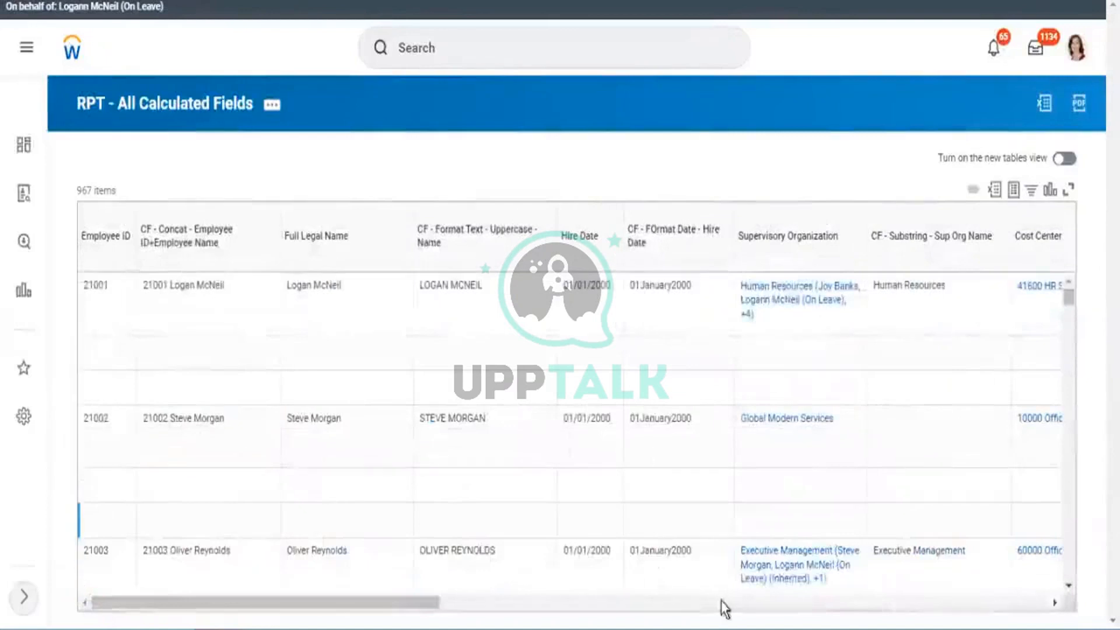
click(1044, 603)
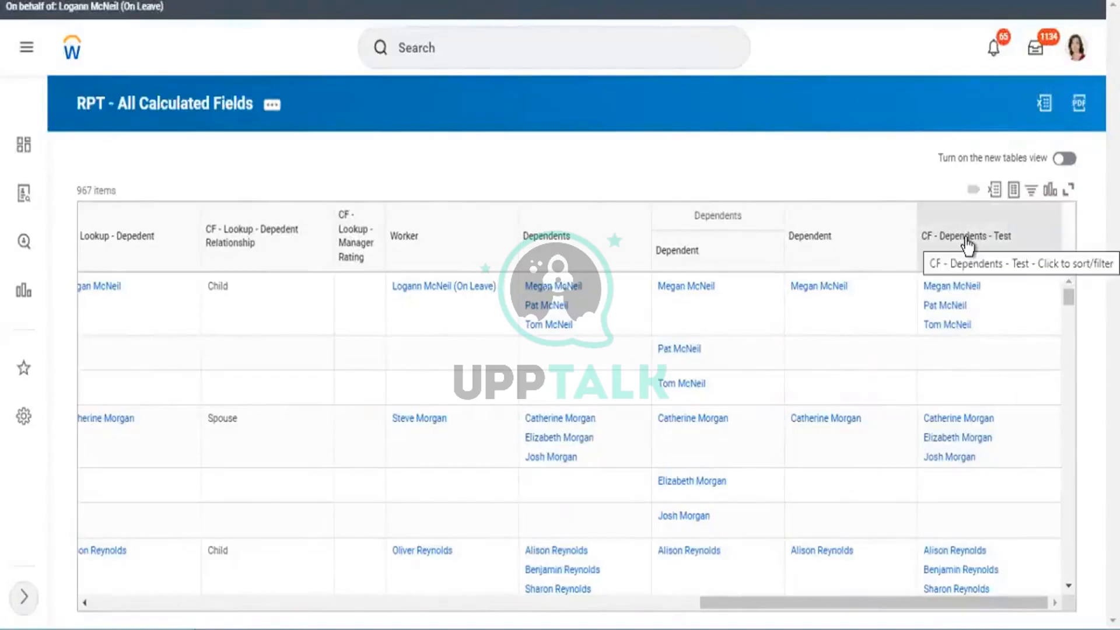
Step: Open the RPT - All Calculated Fields definition from the results and copy the name of the CF - Dependents - Test field
click(226, 108)
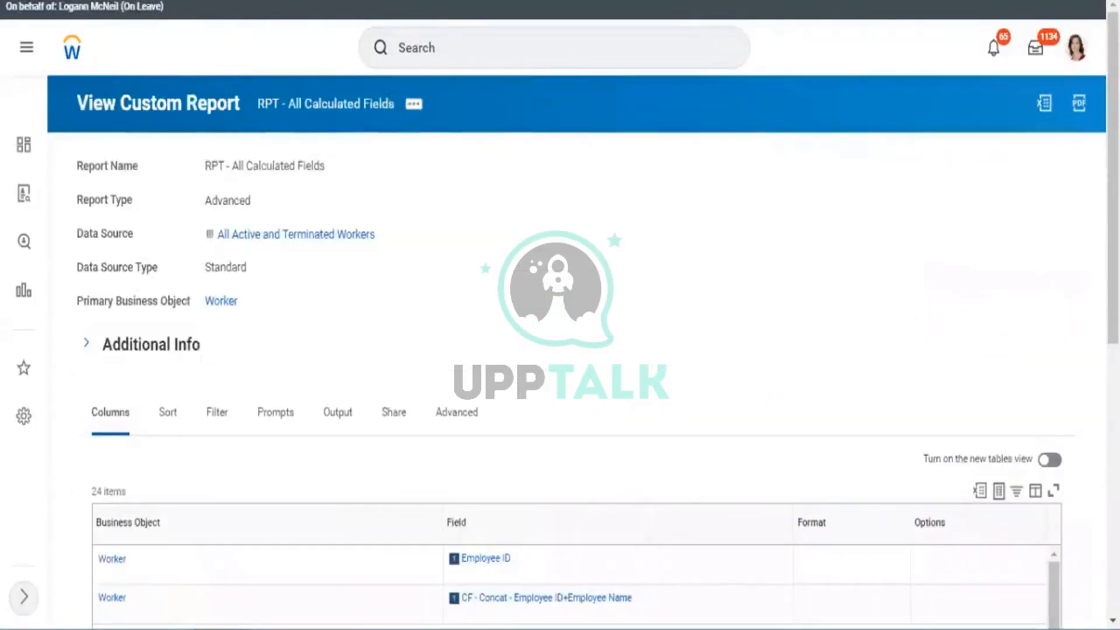
scroll(1055, 349, down, 9)
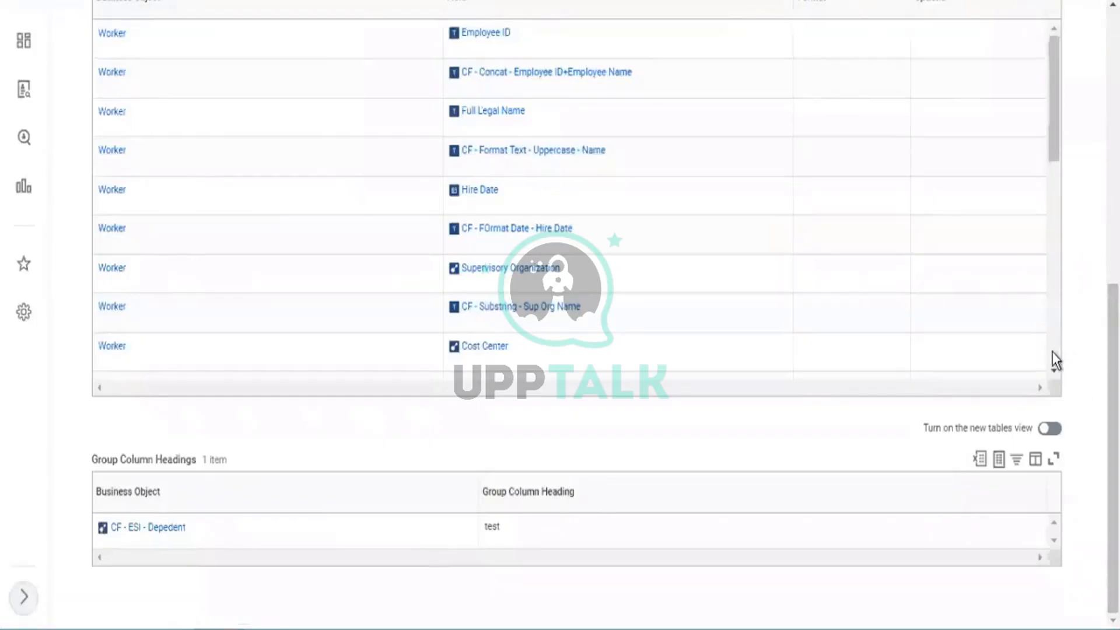
scroll(1052, 352, down, 10)
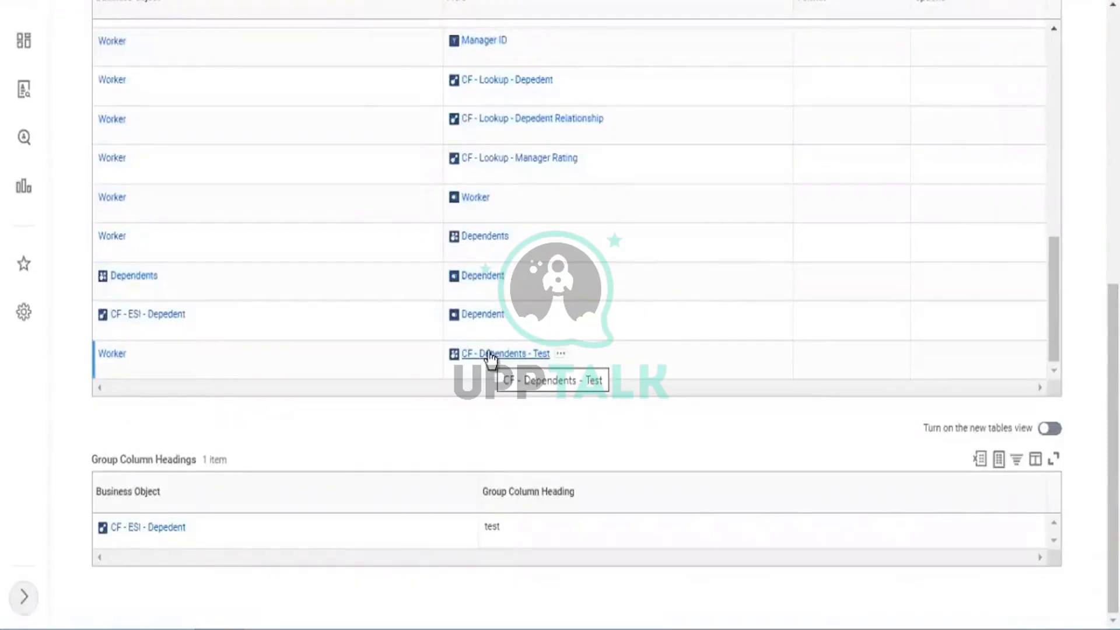
right_click(490, 357)
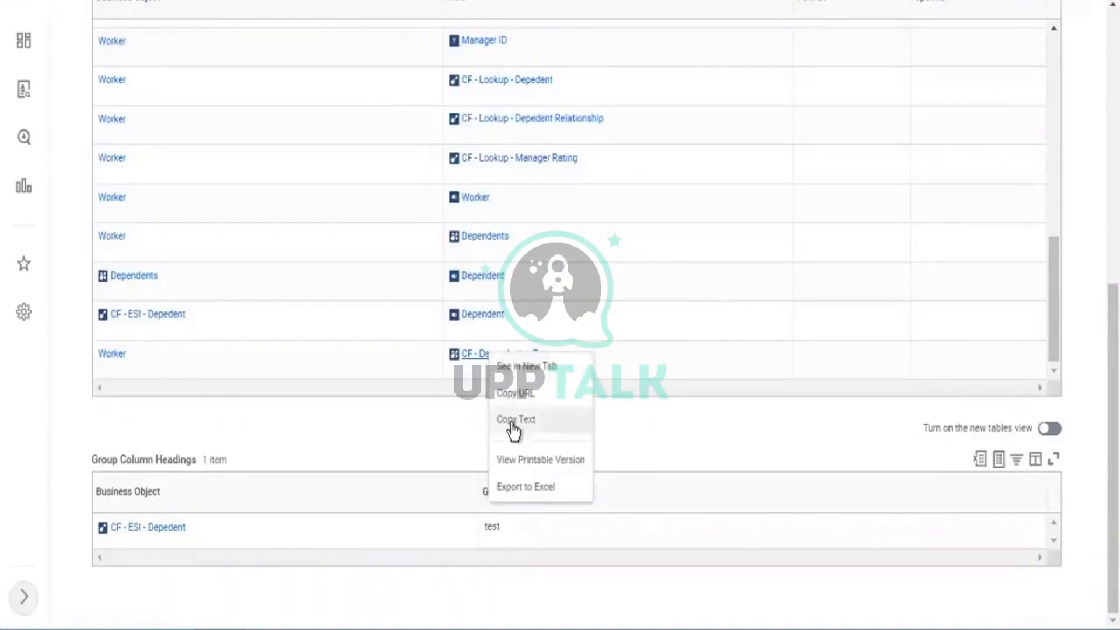
click(514, 425)
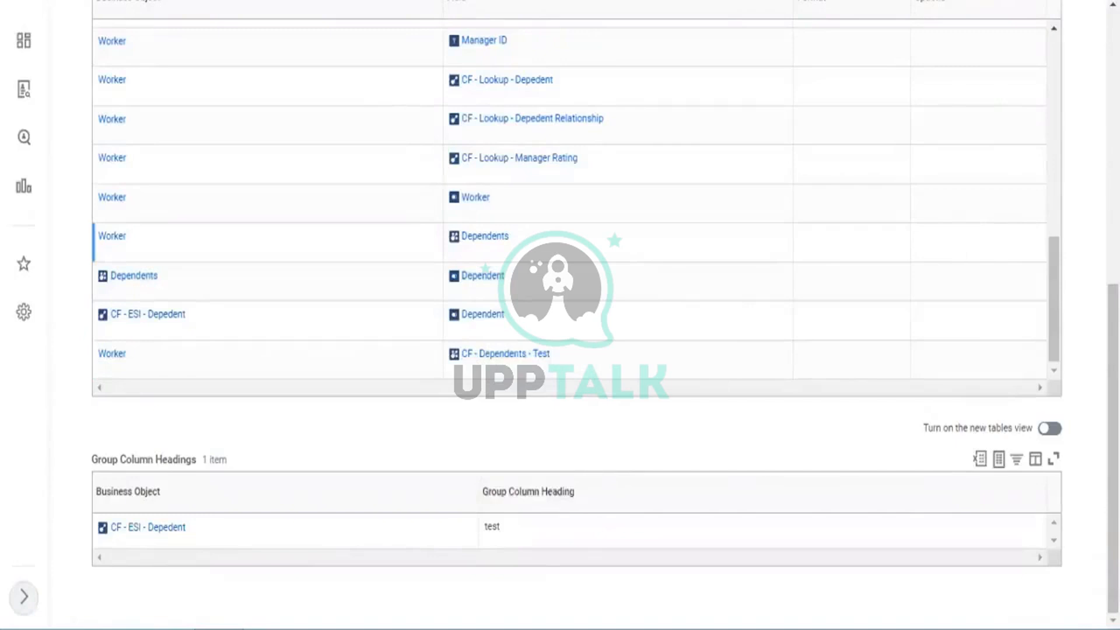
Step: Open the custom report for editing at its last column rows
scroll(800, 426, up, 9)
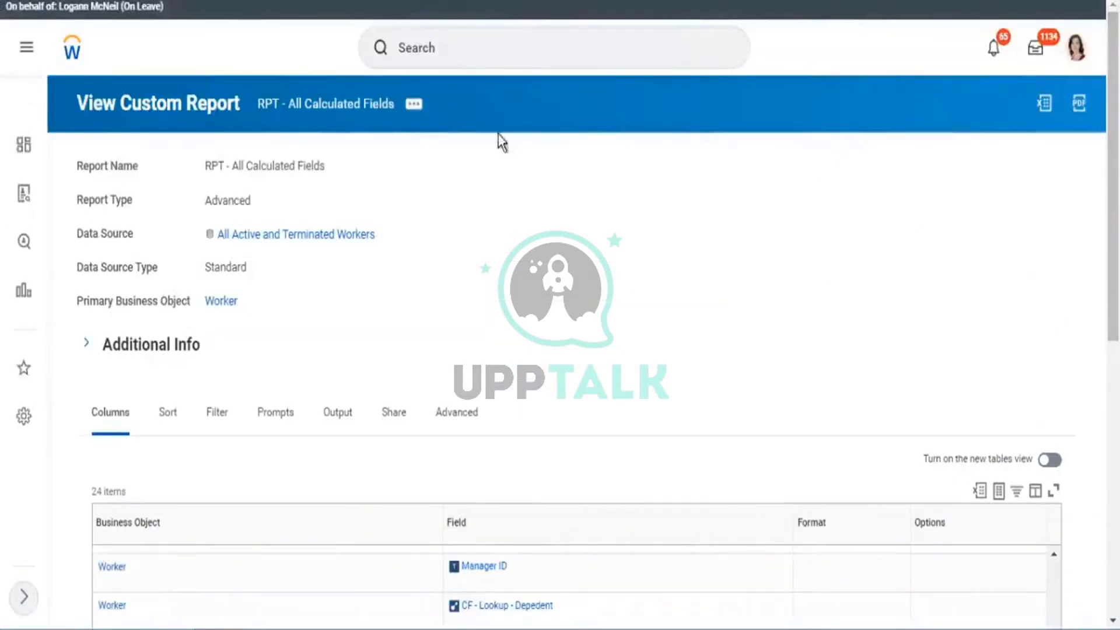
click(415, 107)
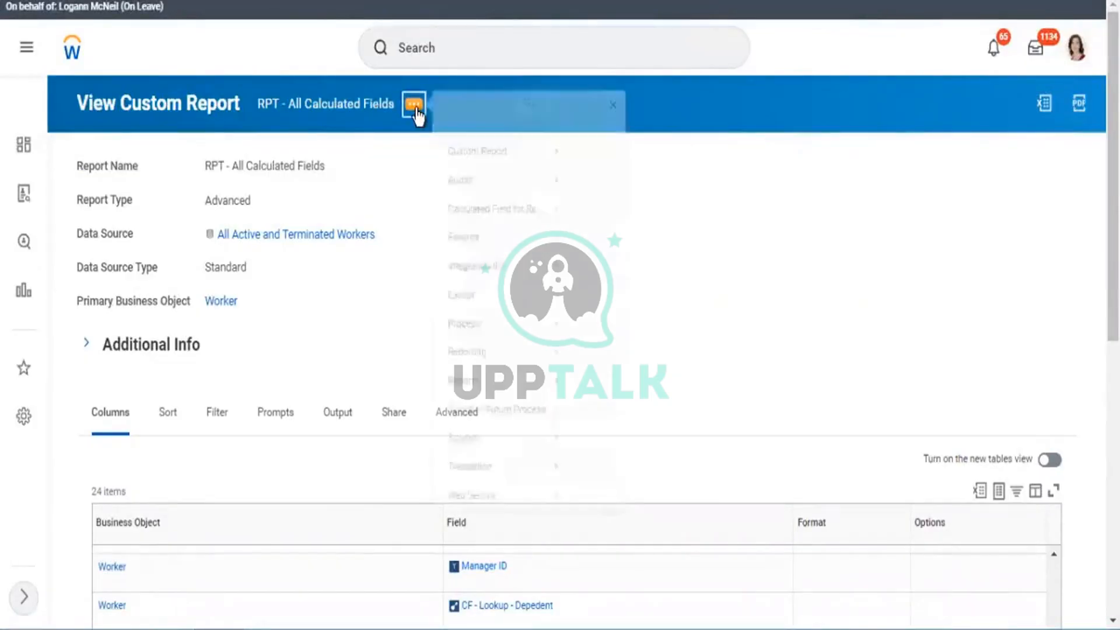
mouse_move(492, 173)
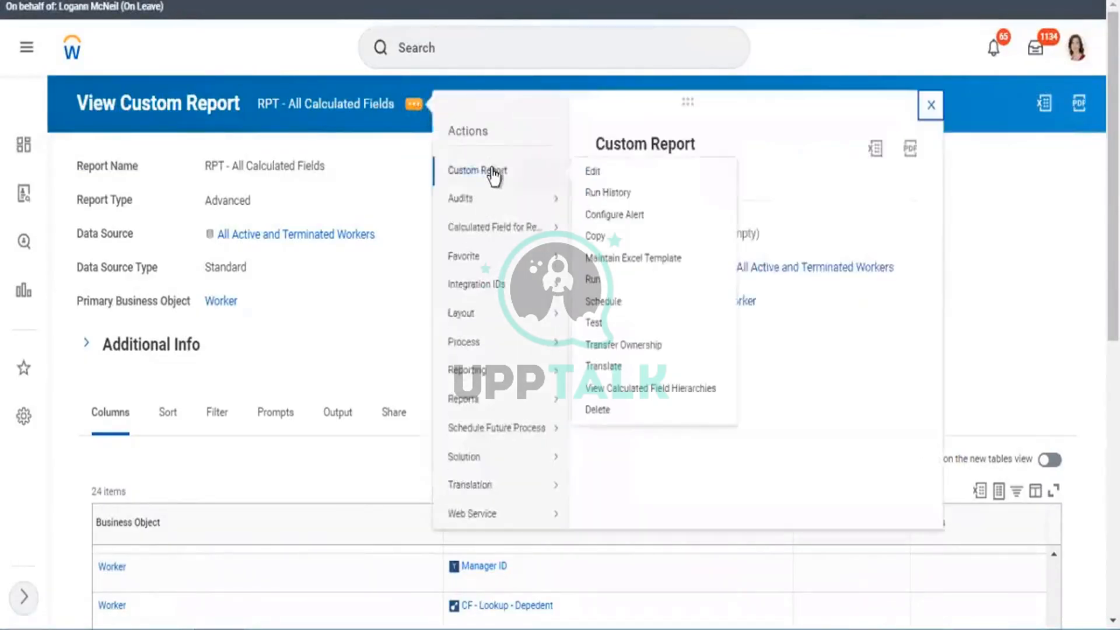
click(593, 175)
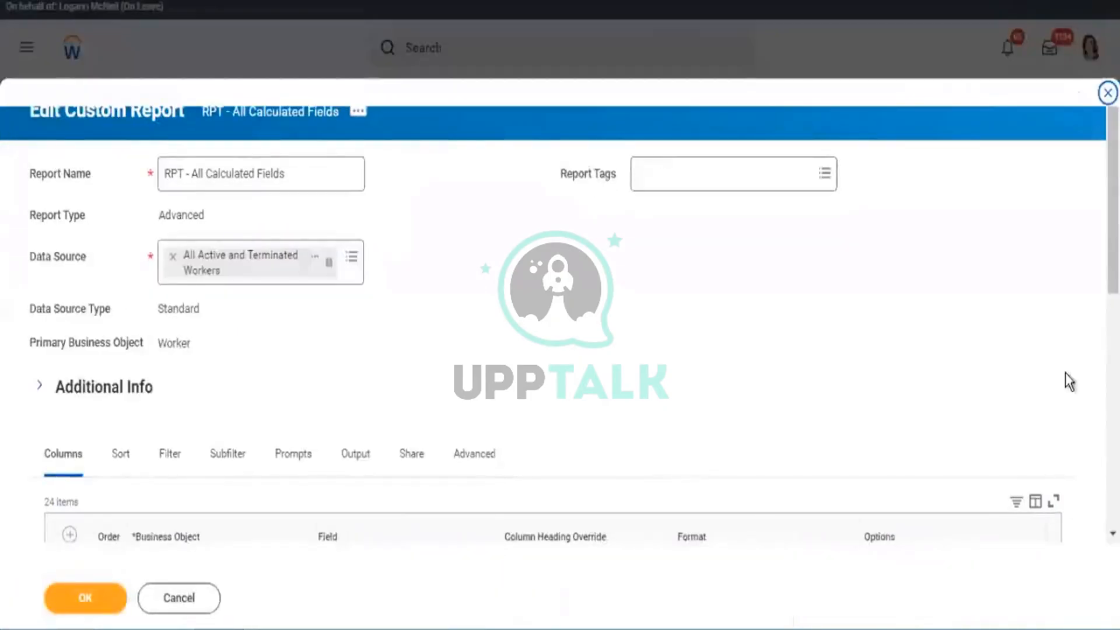
scroll(1057, 378, down, 8)
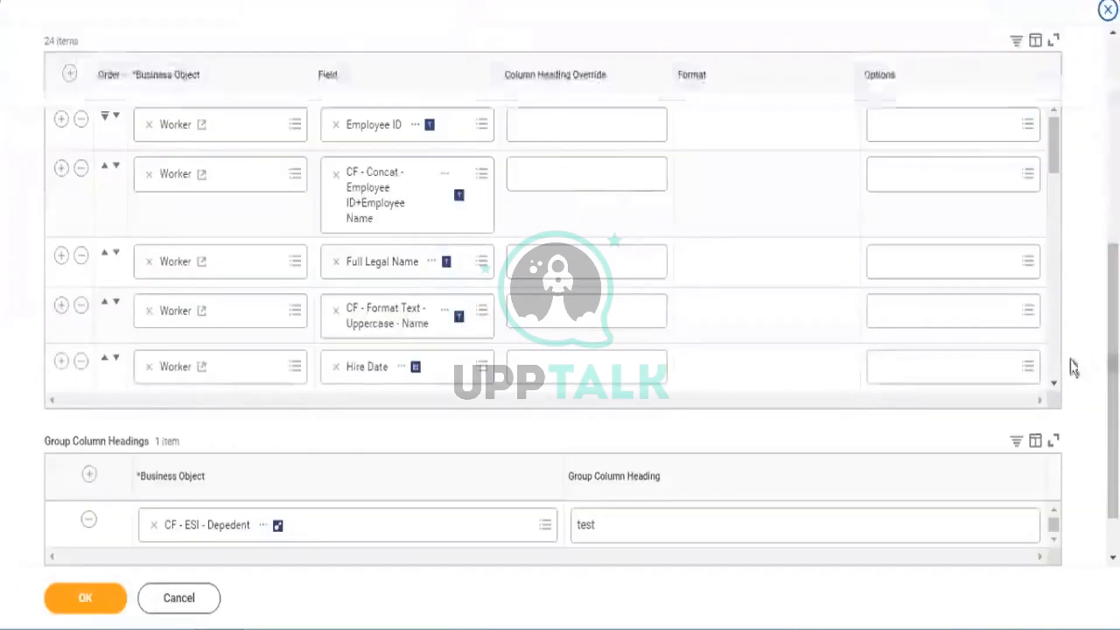
scroll(1055, 371, down, 10)
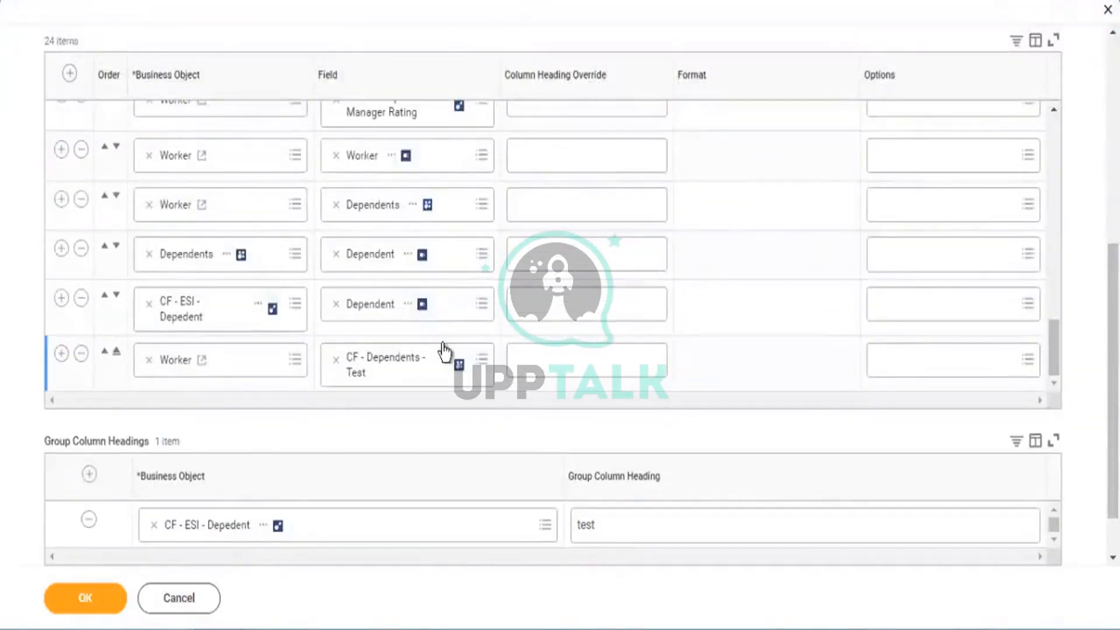
Step: Add a column row below the CF - Dependents - Test field, using CF - Dependents - Test as its business object
click(62, 353)
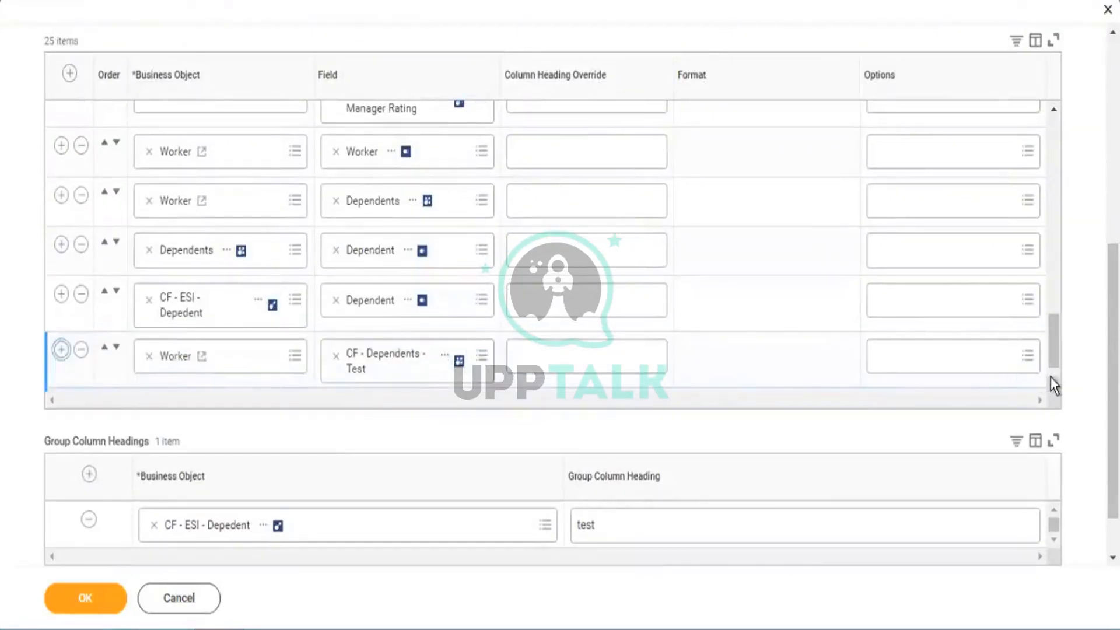
scroll(1054, 382, down, 1)
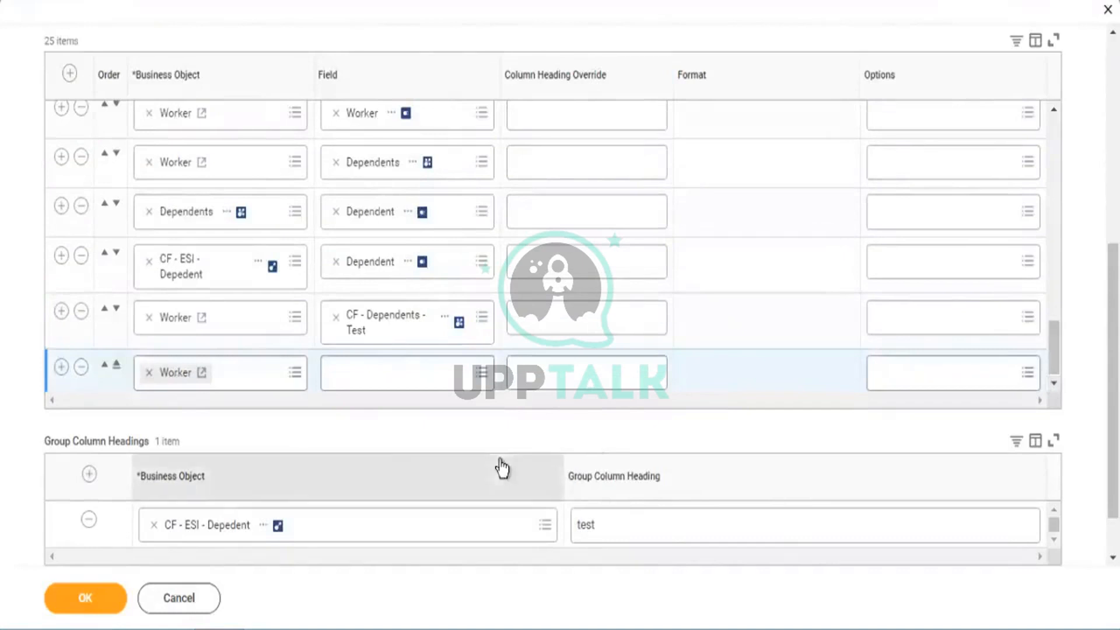
click(149, 372)
key(ctrl+v)
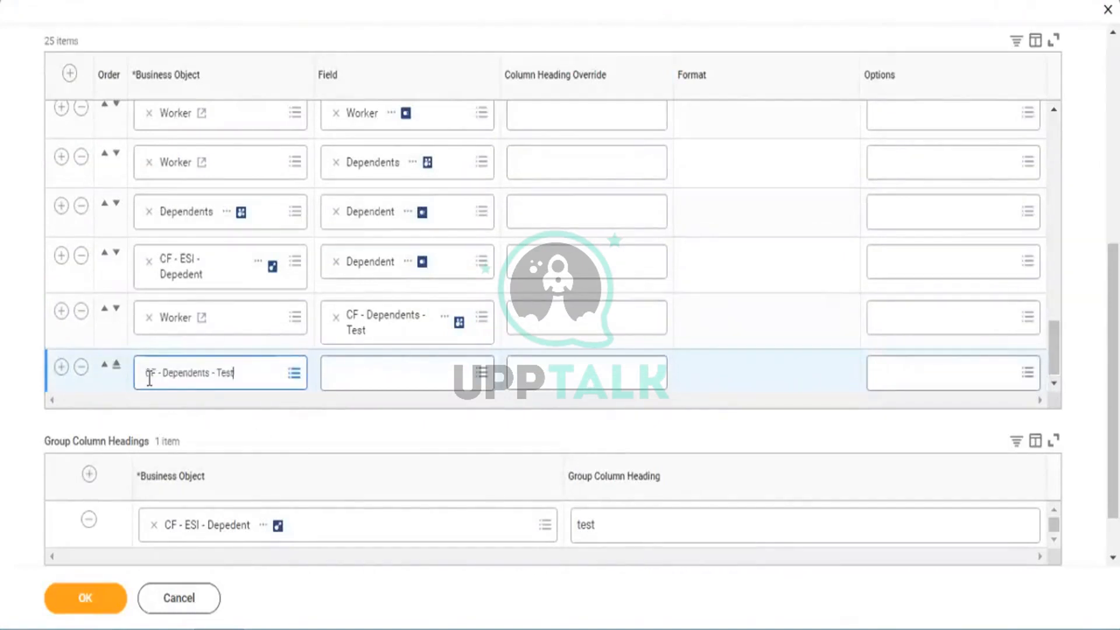
key(Return)
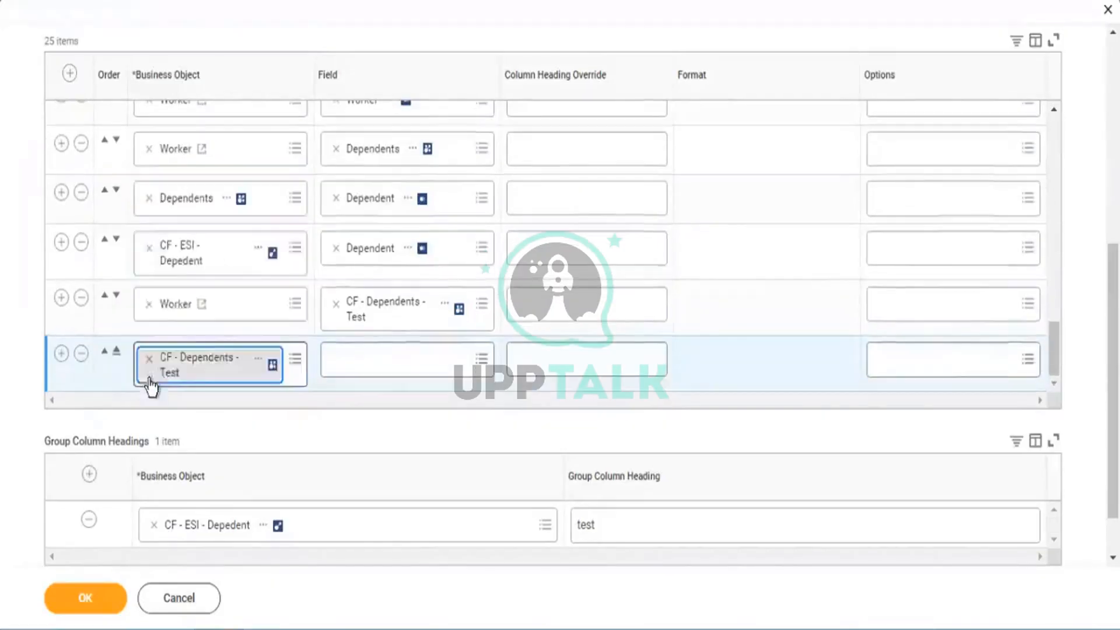
Step: Search the new row's fields for "dependent", choose Dependent and save the report
click(367, 362)
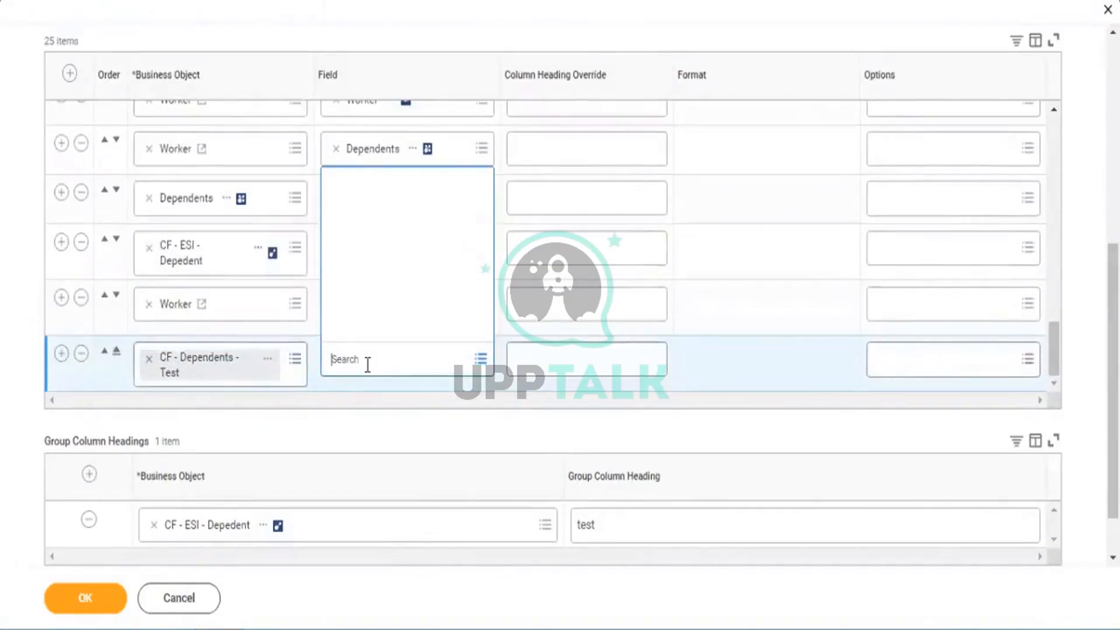
text(depend)
key(BackSpace)
key(BackSpace)
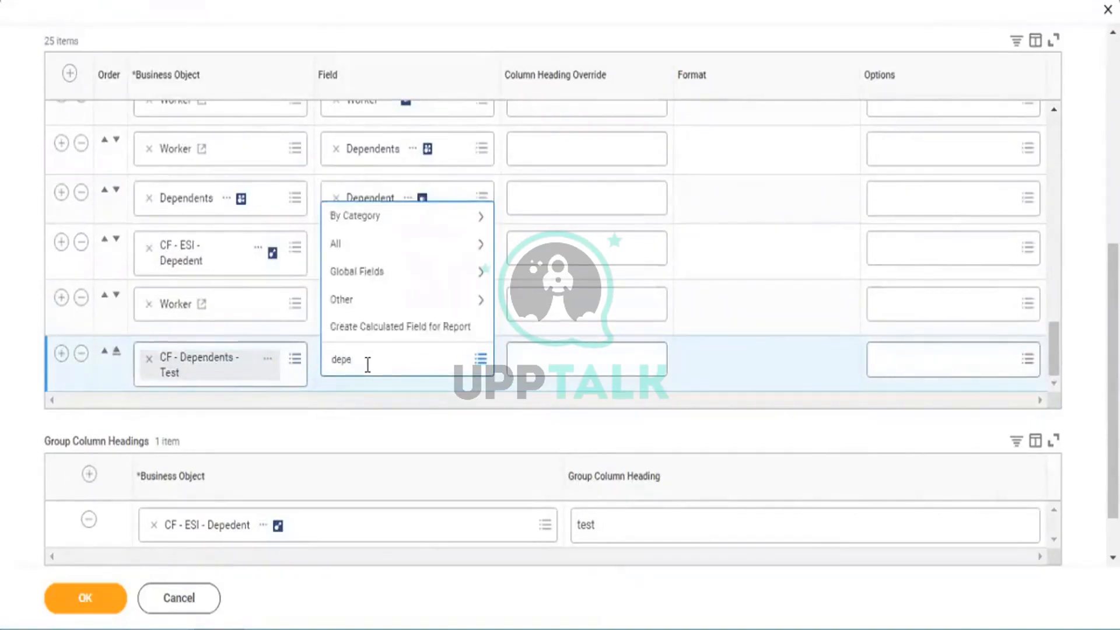
text(ndent)
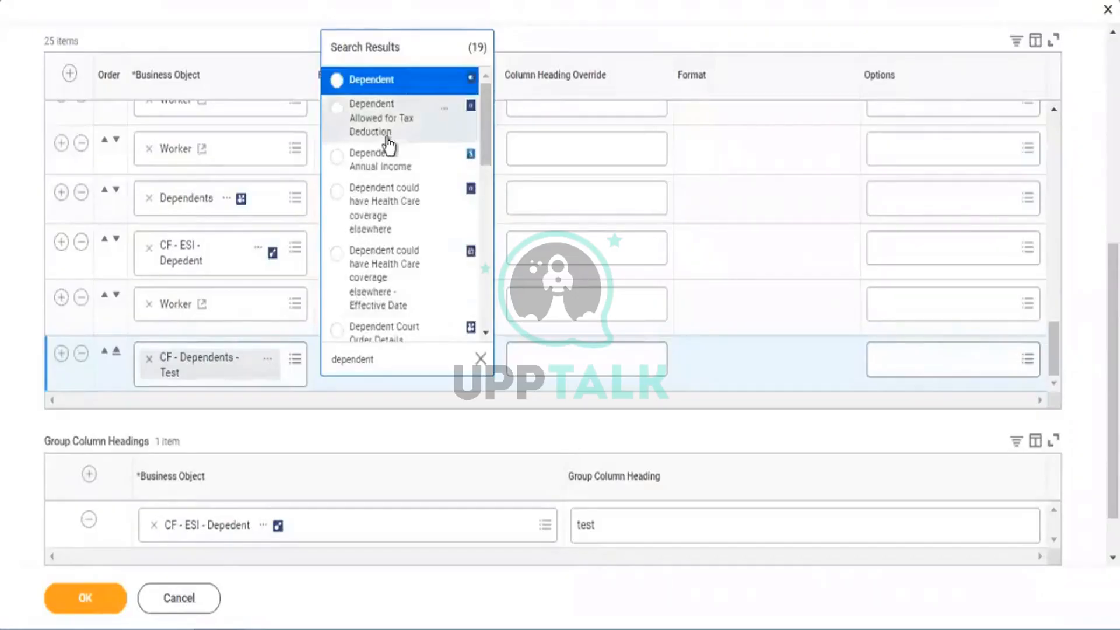
click(383, 88)
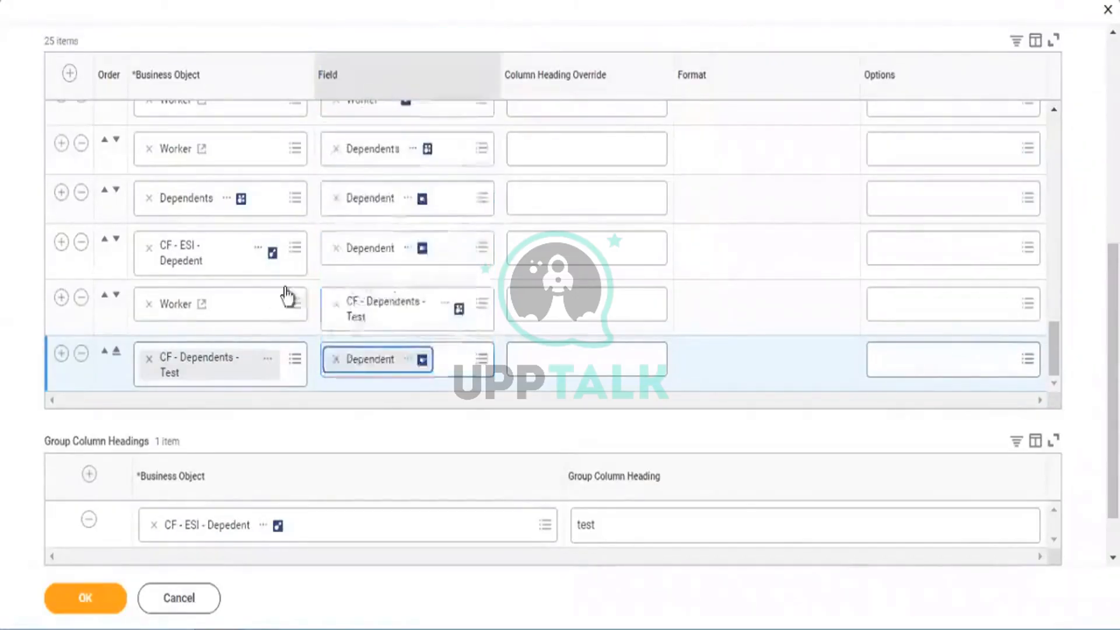
click(98, 601)
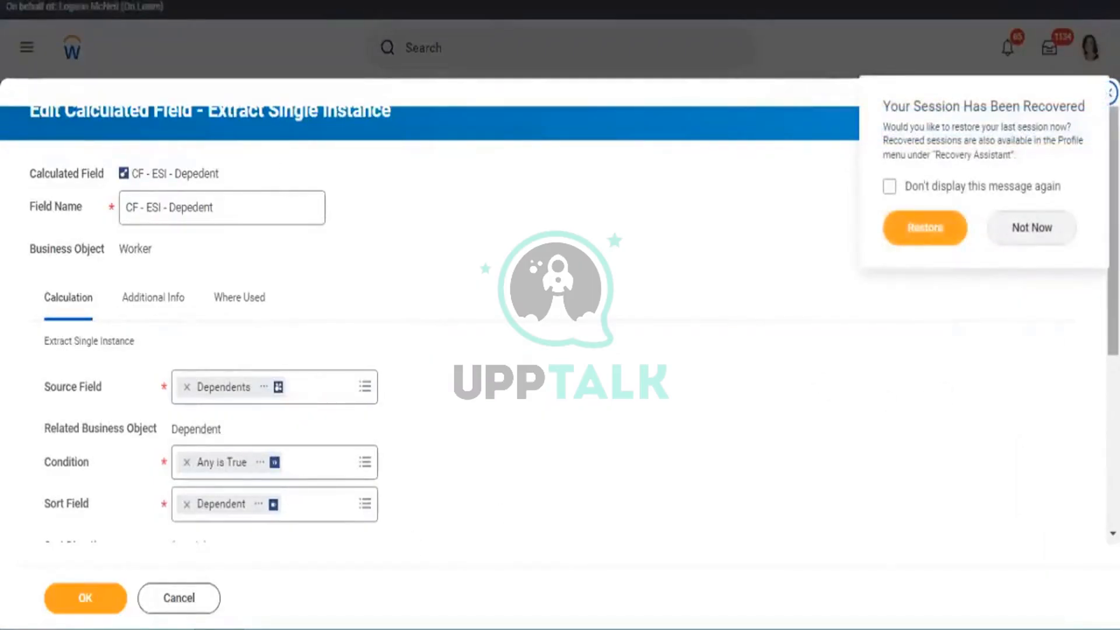
Step: Review the sort direction and returned instance of CF - ESI - Depedent and return to the saved custom report
scroll(560, 315, down, 5)
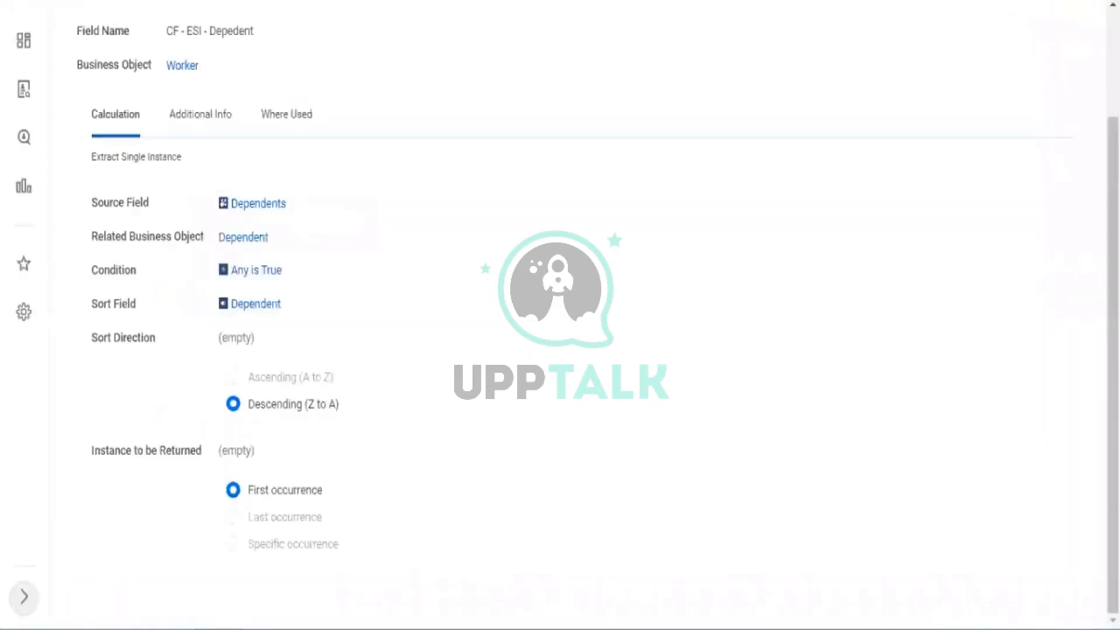
click(233, 404)
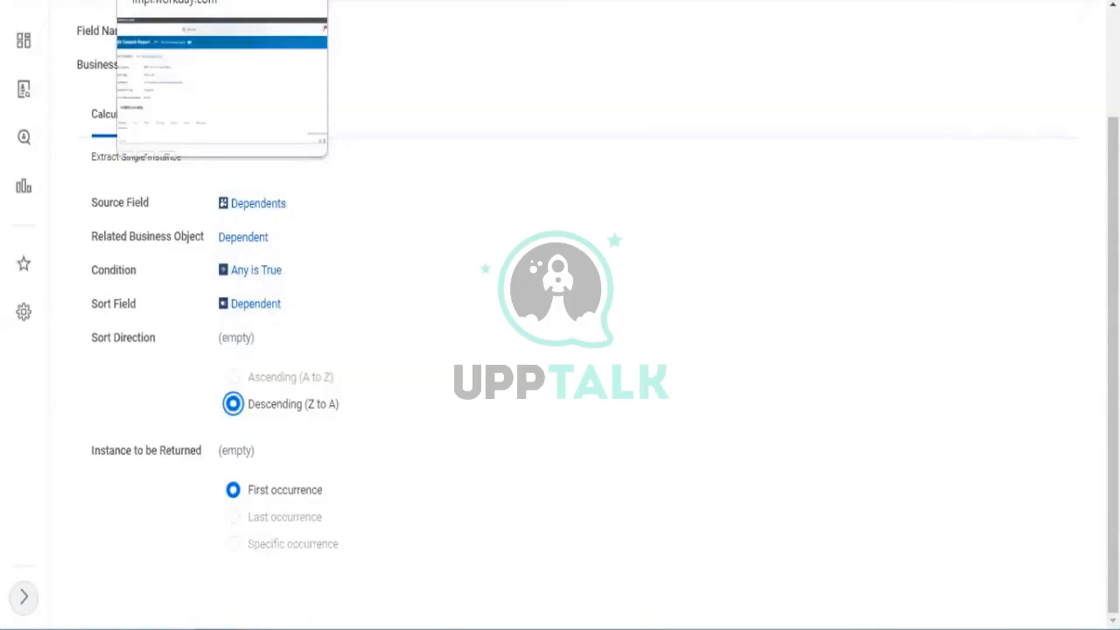
click(204, 0)
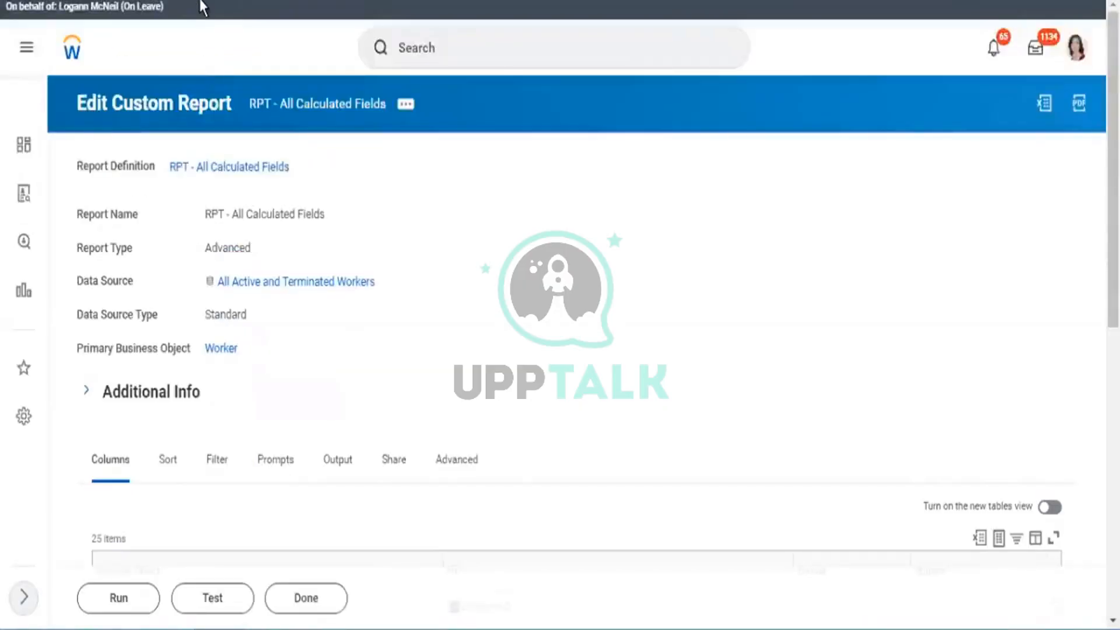